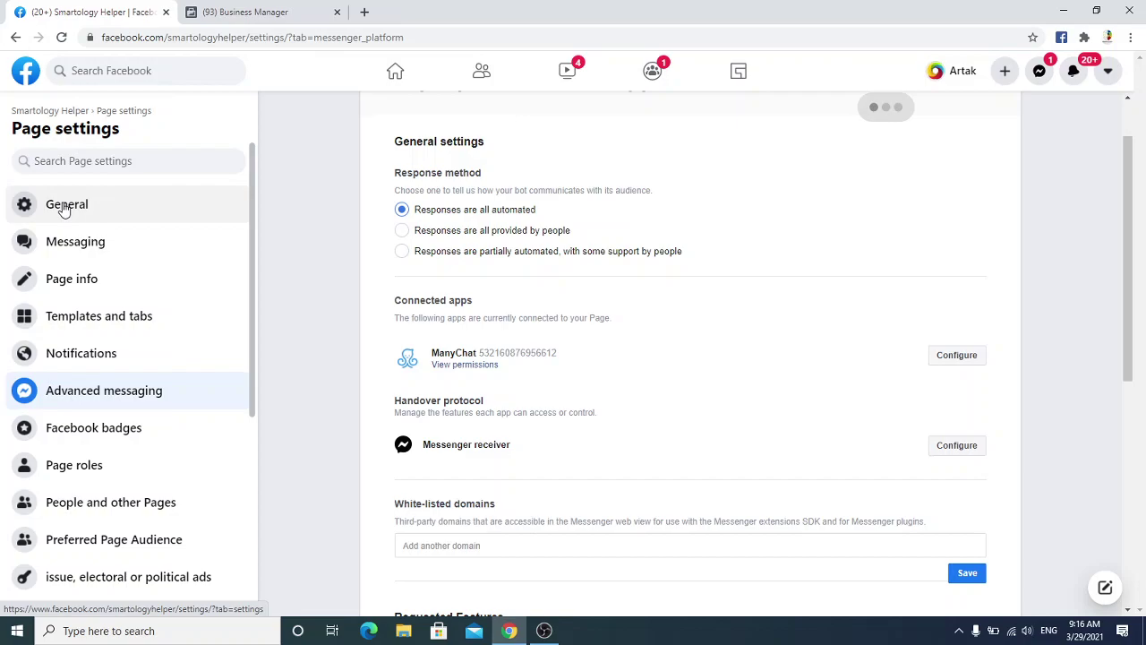
- Leave the Page settings for the Smartology Helper page and open its Publishing Tools
scroll(99, 277, "down", 4)
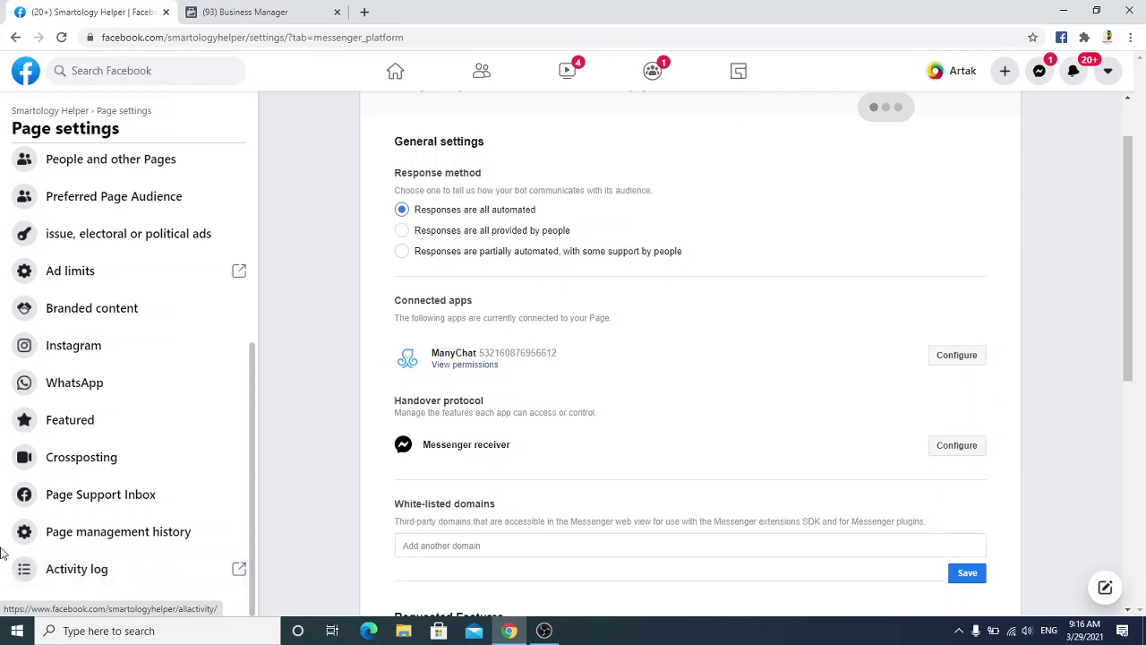
scroll(84, 537, "up", 3)
scroll(112, 543, "up", 5)
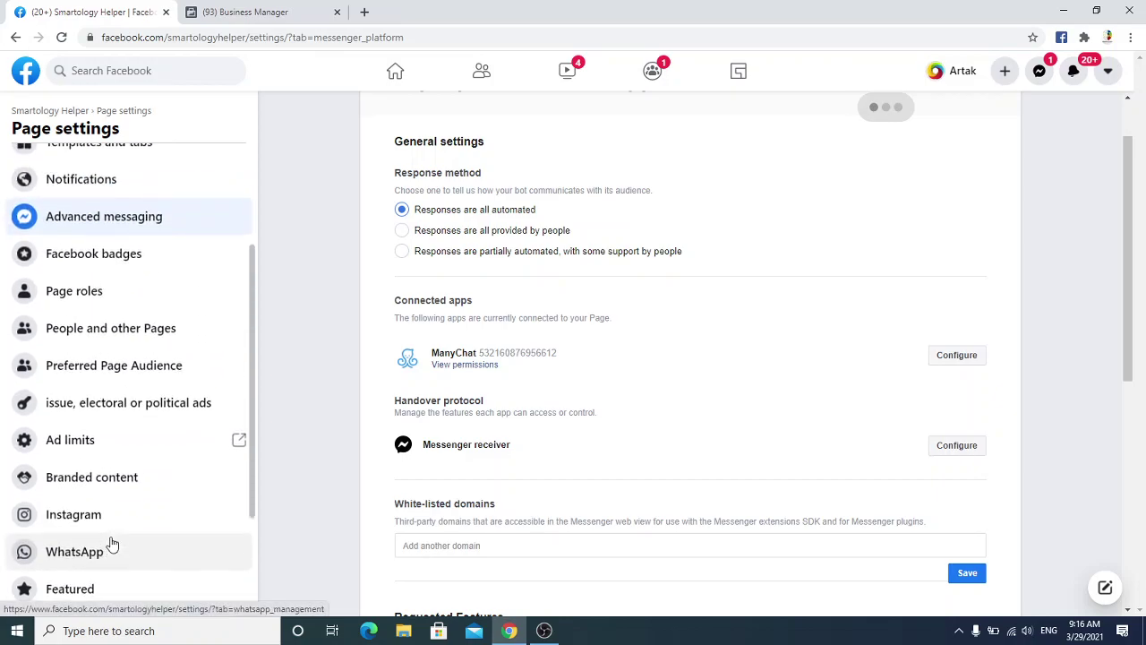
left_click(35, 110)
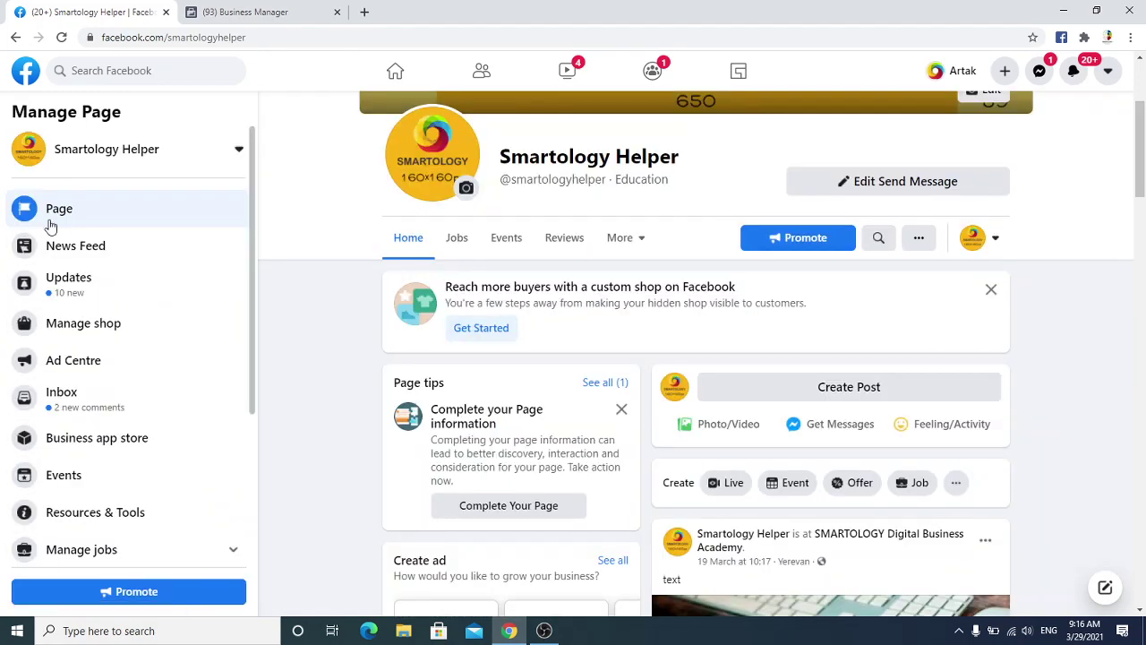
scroll(96, 305, "down", 3)
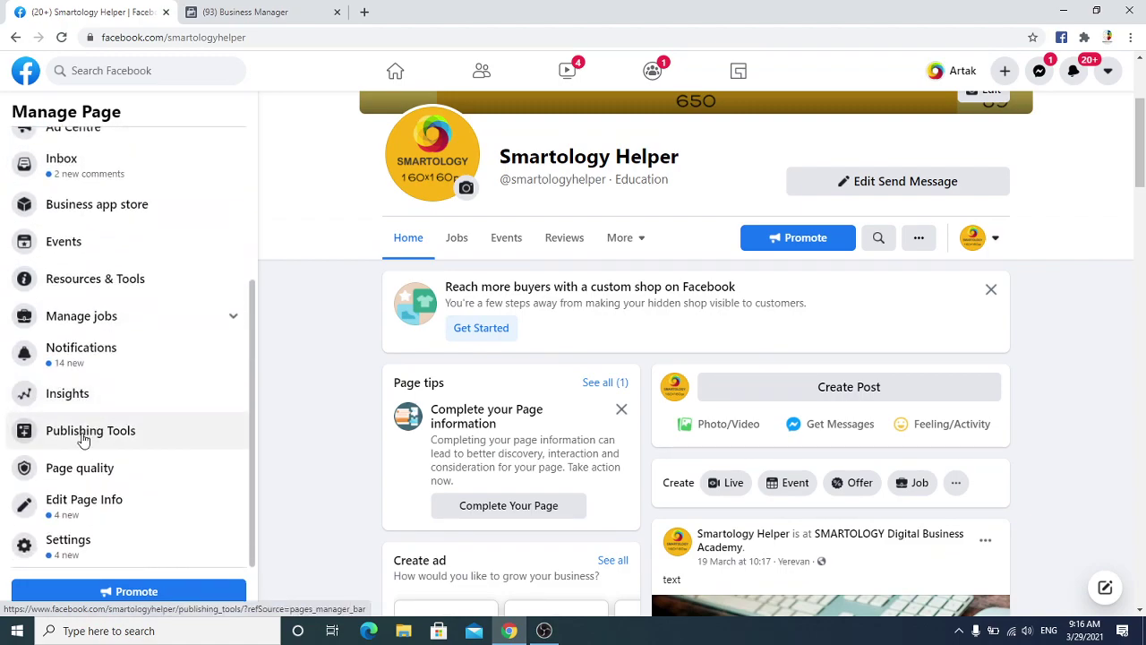
left_click(82, 437)
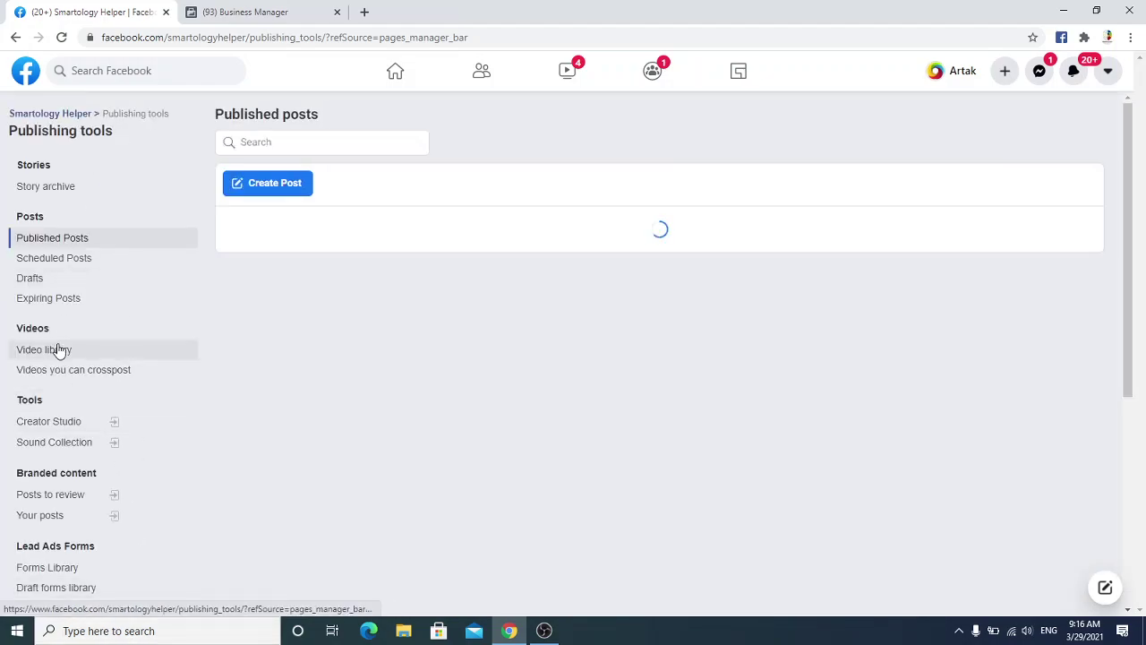
- Open the Instant experience (Canvas) section of the publishing tools and look through the existing entries
scroll(56, 351, "down", 5)
left_click(58, 501)
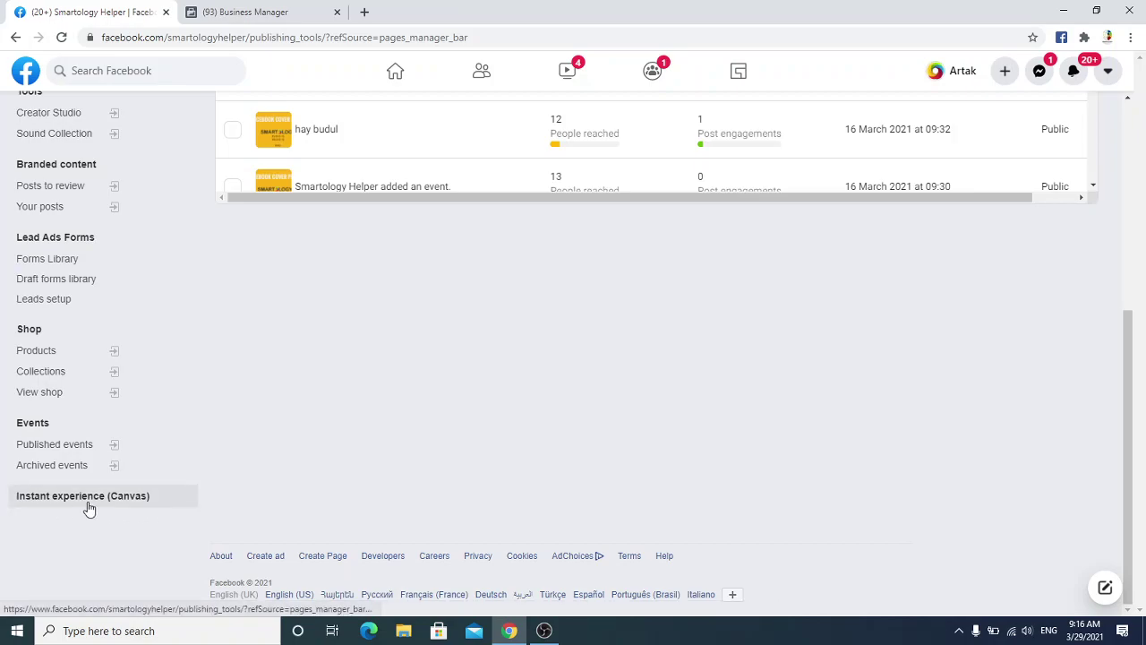
left_click(89, 507)
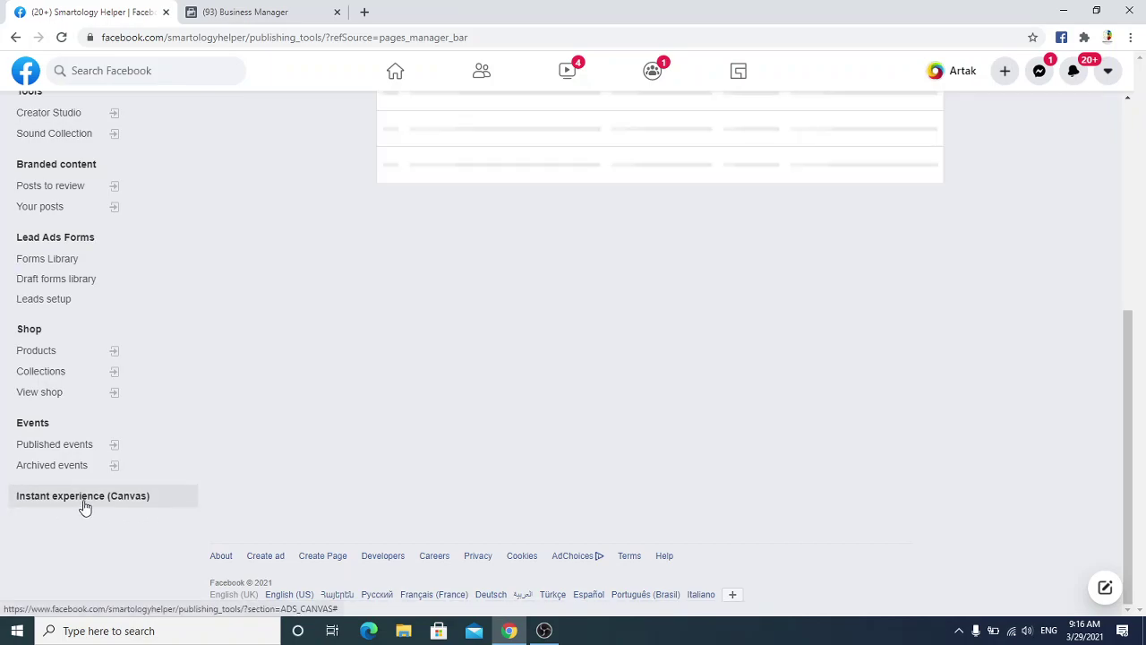
scroll(708, 483, "up", 4)
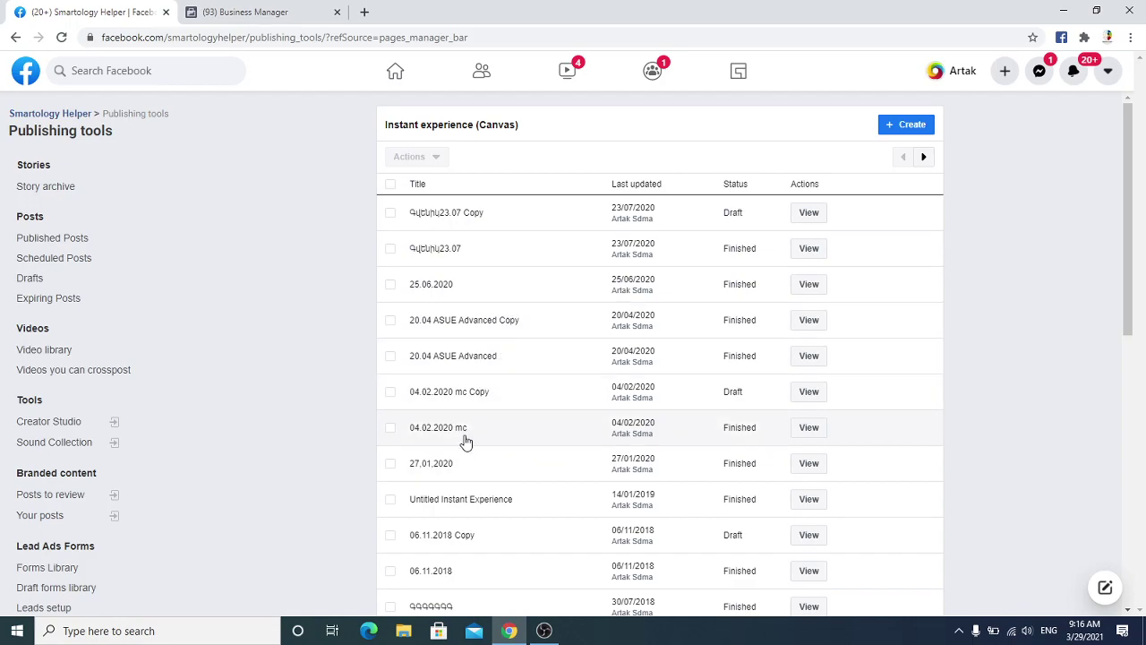
scroll(467, 484, "down", 3)
scroll(445, 427, "up", 3)
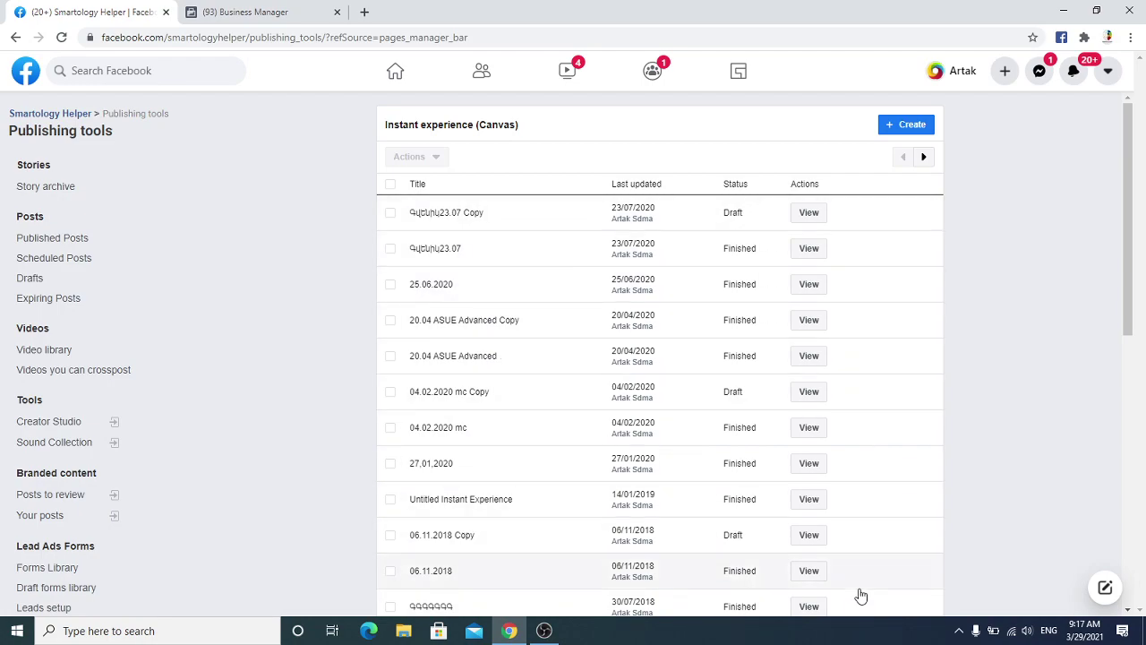
- View the draft Instant Experience "Գվենիկ23.07 Copy", examine its header, carousel and mobile preview, and close the builder
left_click(814, 217)
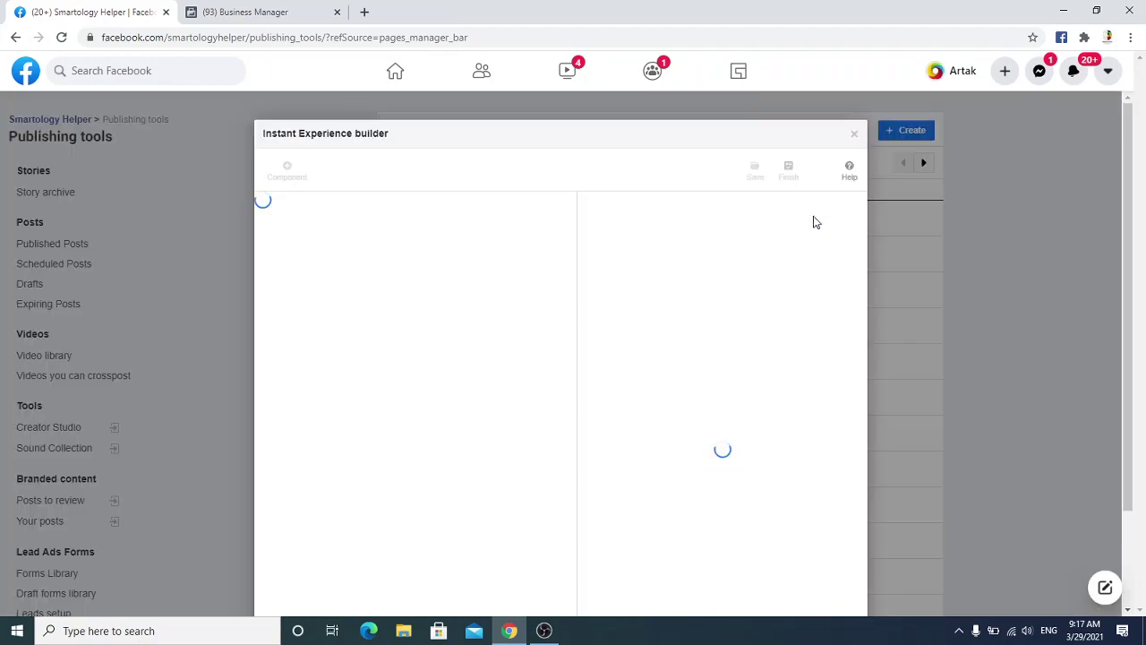
scroll(695, 360, "down", 2)
scroll(695, 360, "down", 6)
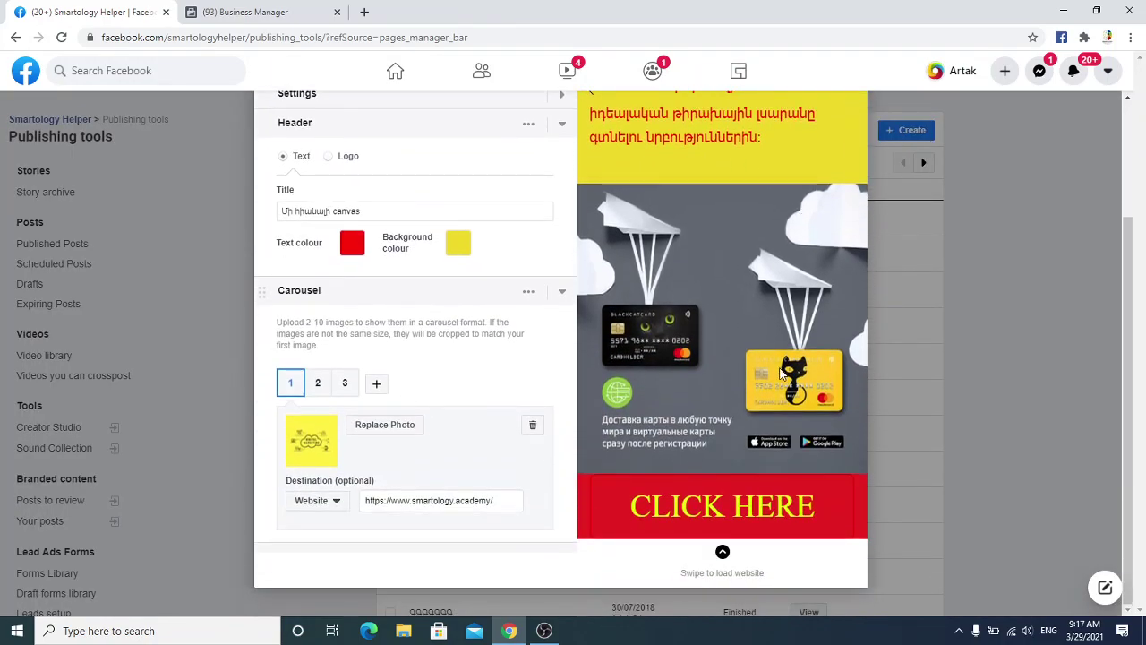
scroll(782, 374, "up", 10)
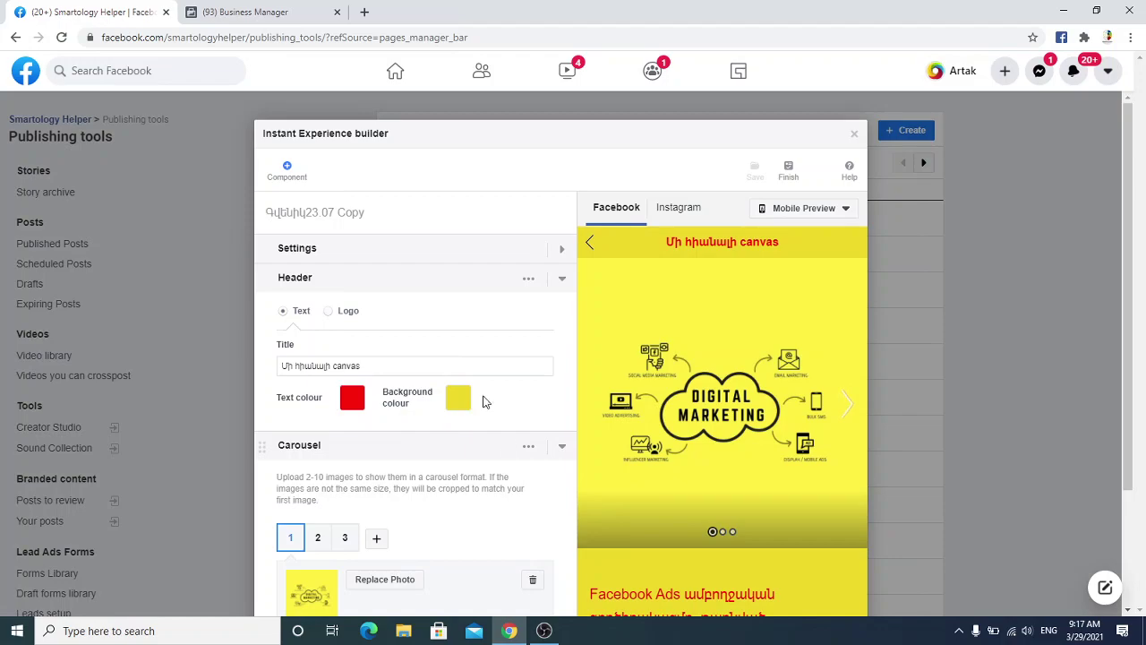
scroll(822, 465, "down", 5)
scroll(821, 465, "down", 3)
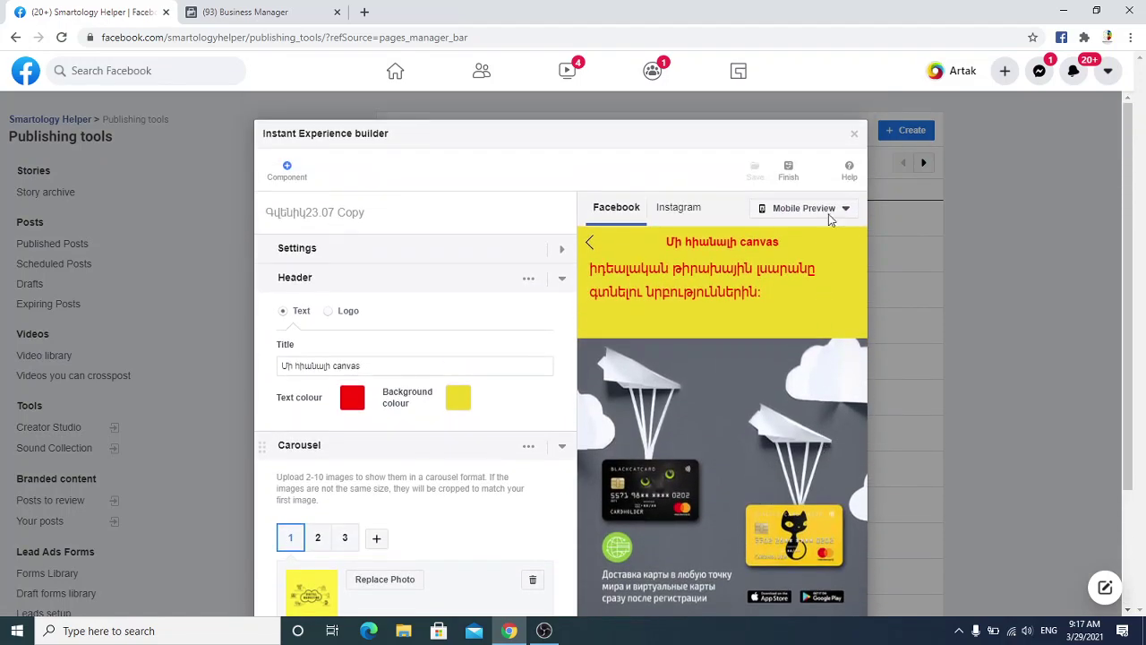
left_click(854, 133)
- View the finished Instant Experience "Gven" from 2017, close it and return to the start of the list
scroll(788, 394, "down", 10)
left_click(808, 286)
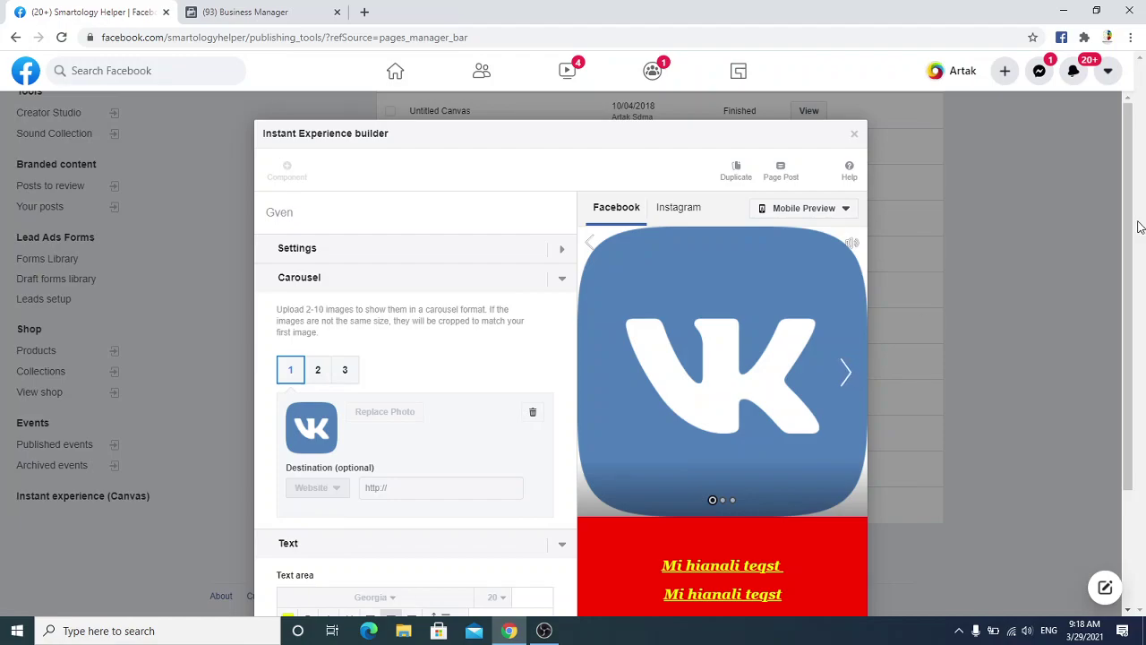
left_click(853, 133)
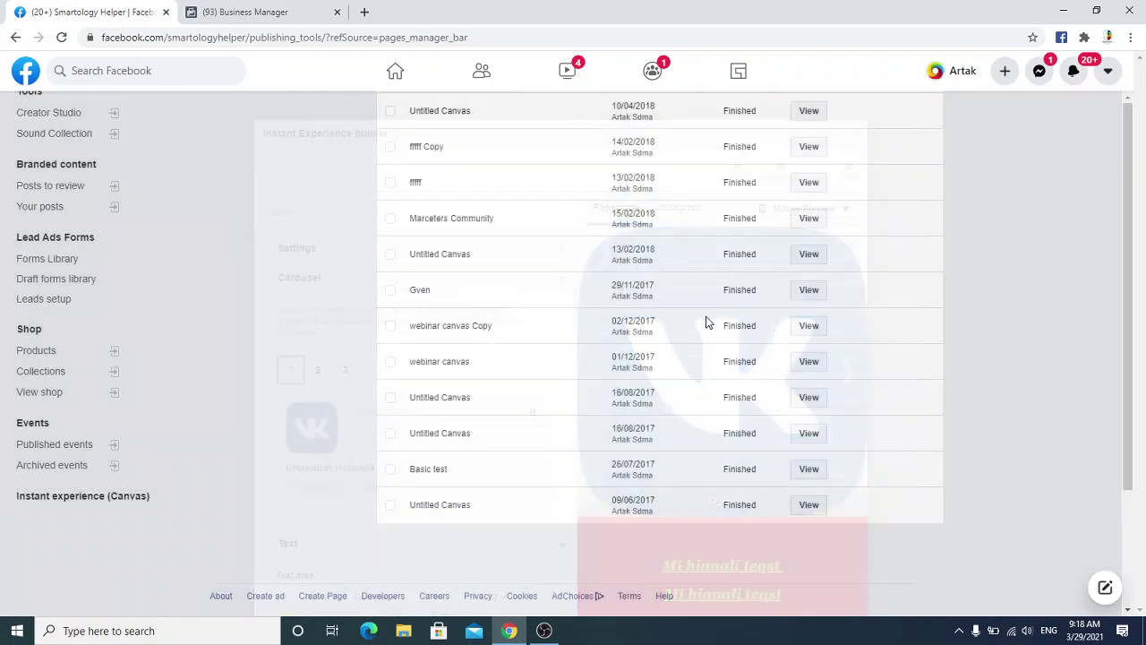
scroll(791, 325, "up", 5)
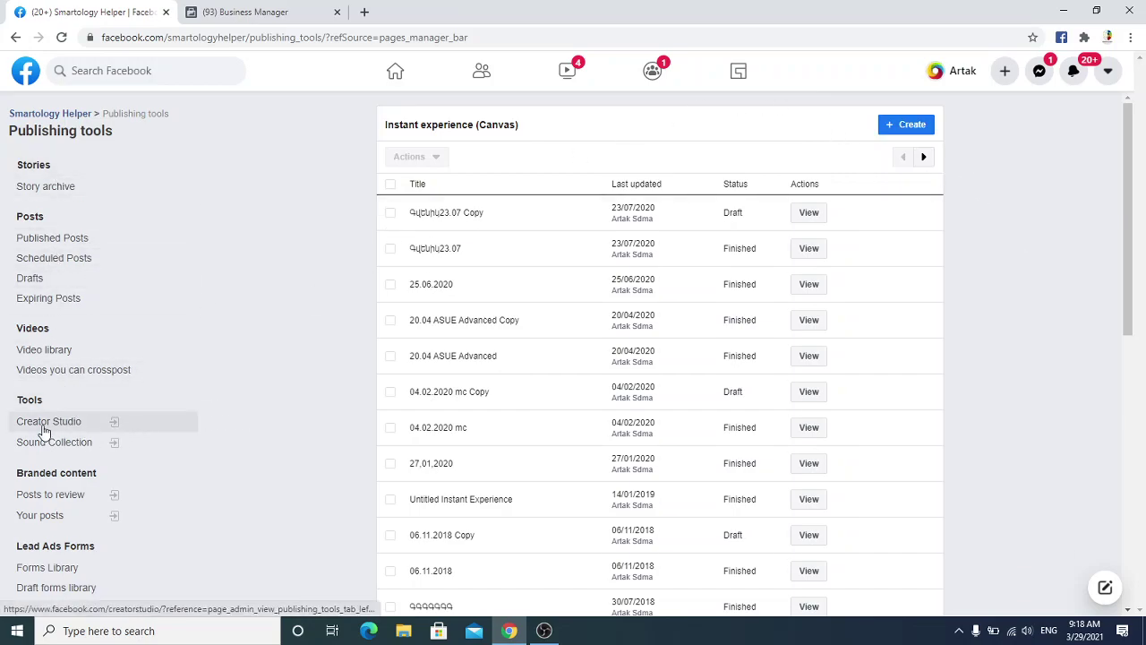
- View the Creator Studio home for the page, and close it to return to the Instant Experience list
left_click(42, 422)
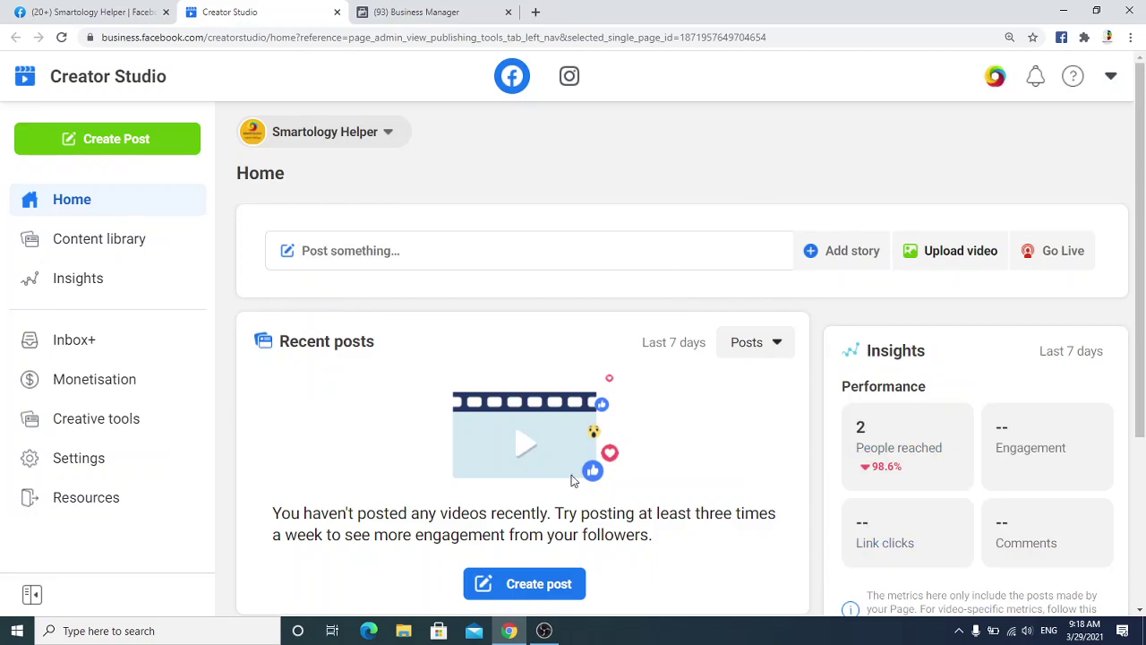
left_click(135, 12)
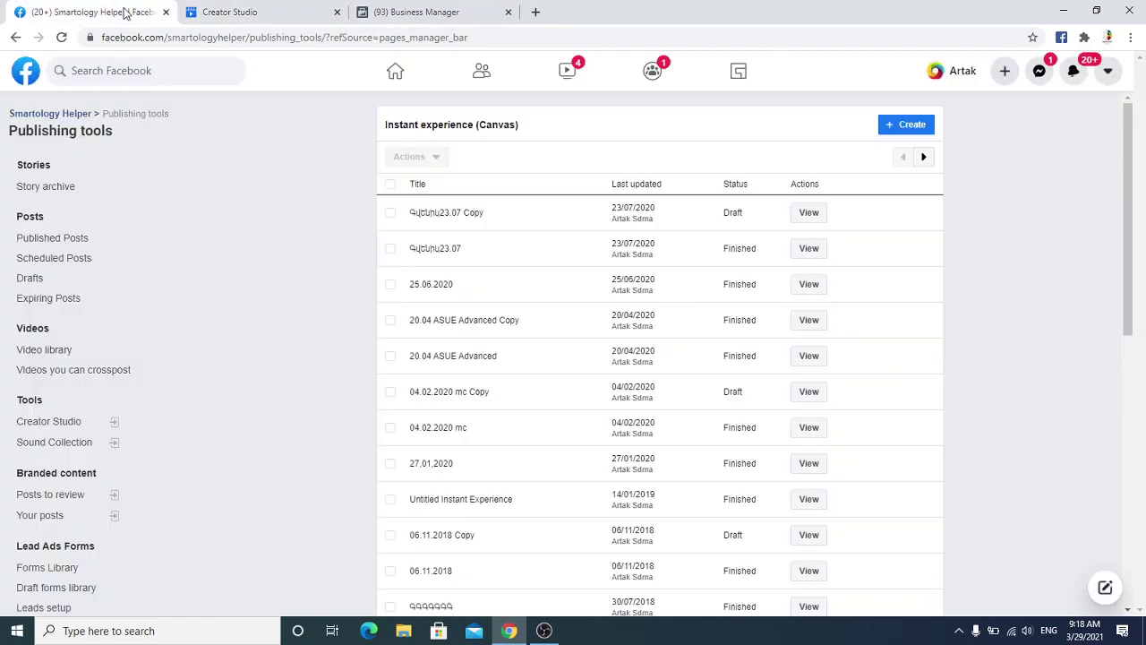
left_click(336, 11)
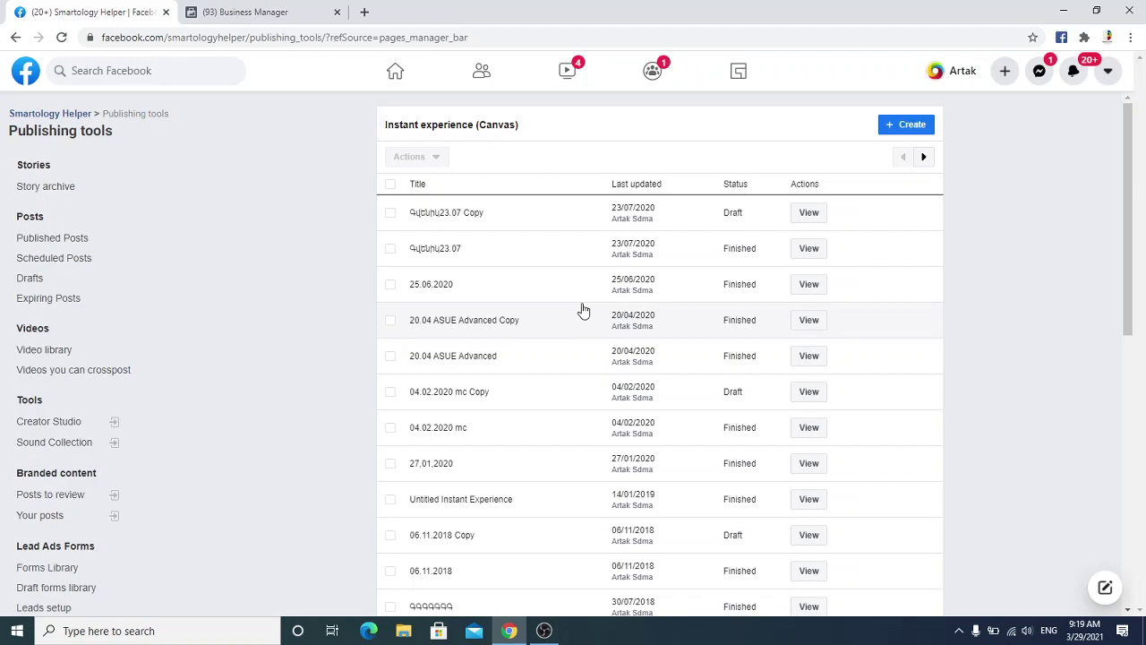
- Create a new Instant Experience and check its theme and swipe-to-open-link settings
left_click(909, 129)
scroll(586, 519, "down", 2)
scroll(651, 412, "up", 2)
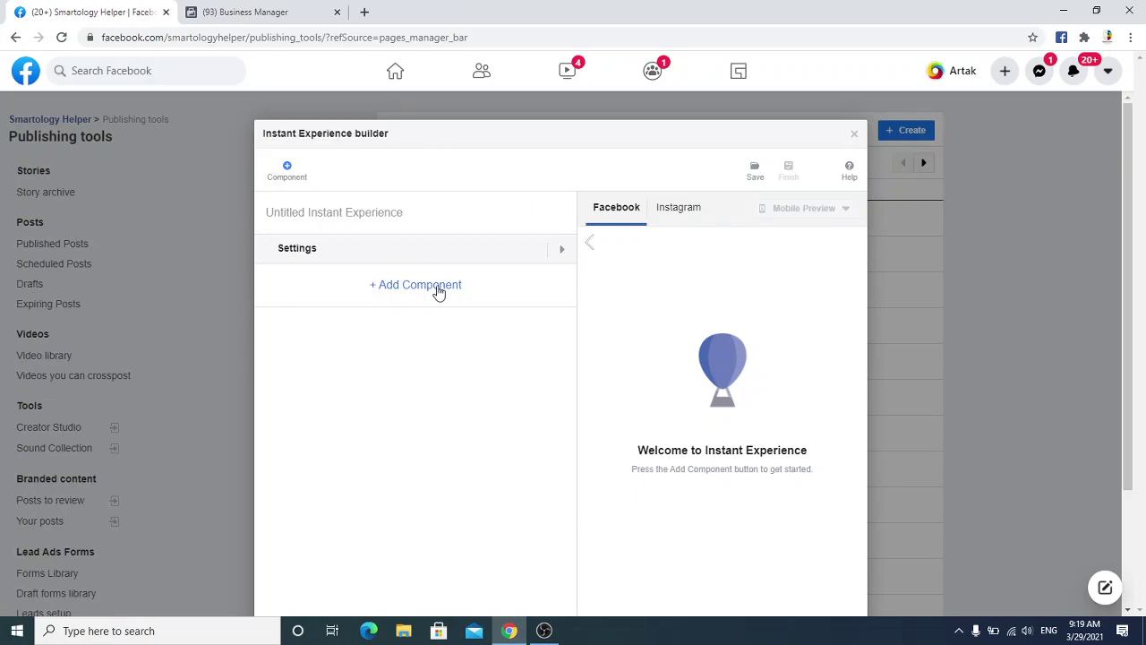
left_click(309, 254)
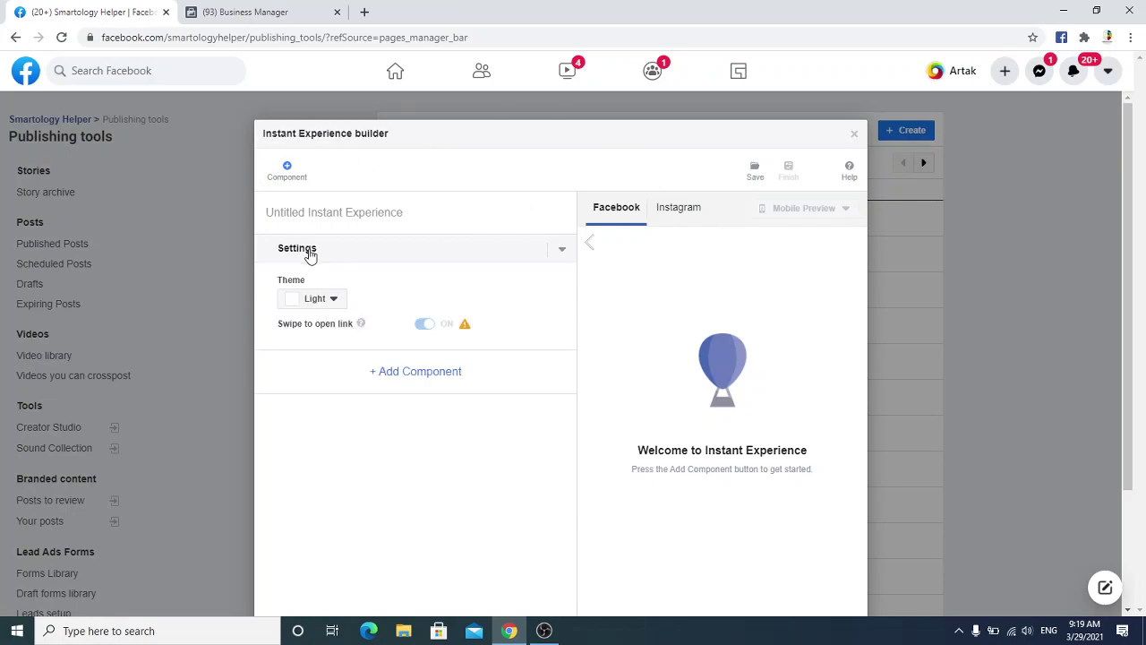
left_click(361, 259)
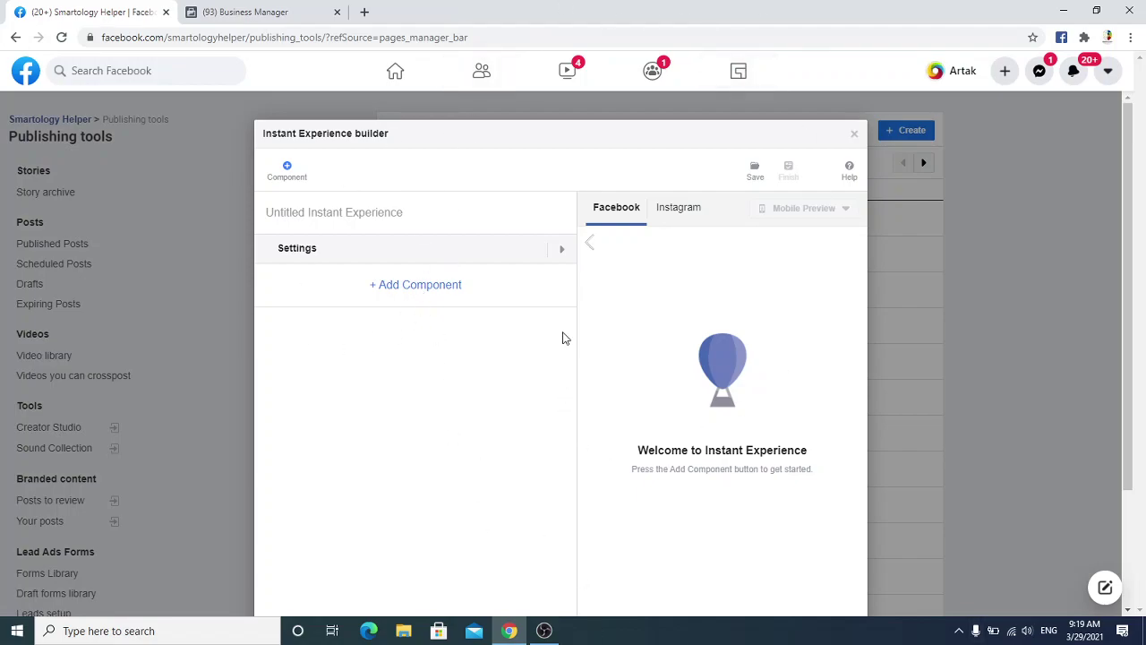
- Add a Header component to the new Instant Experience
left_click(442, 286)
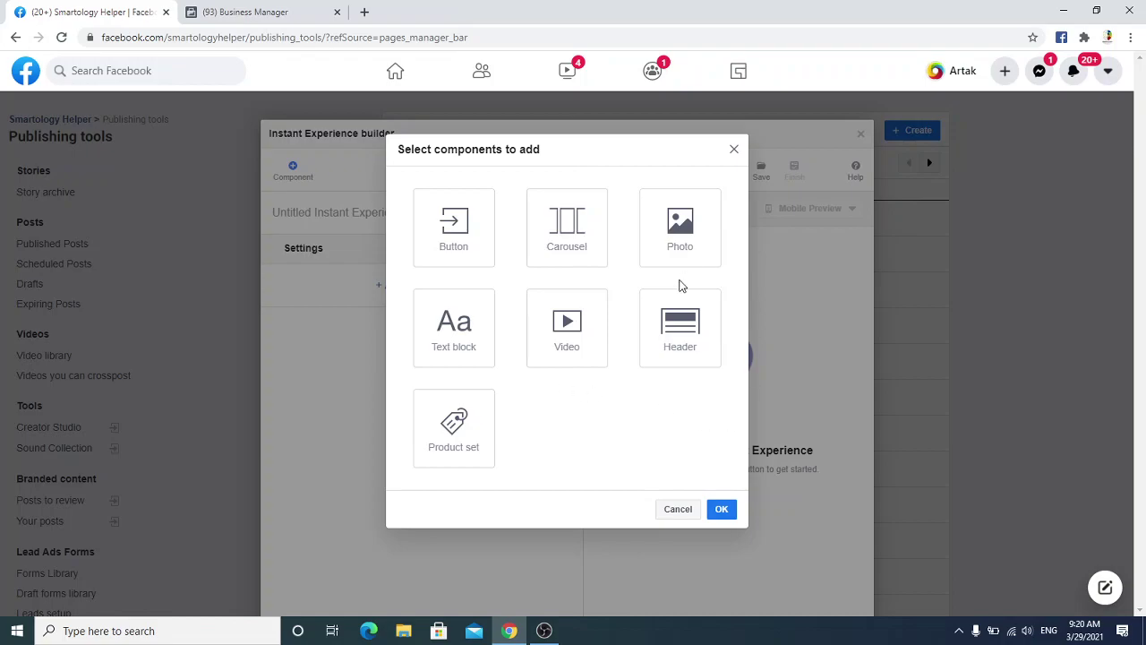
left_click(681, 328)
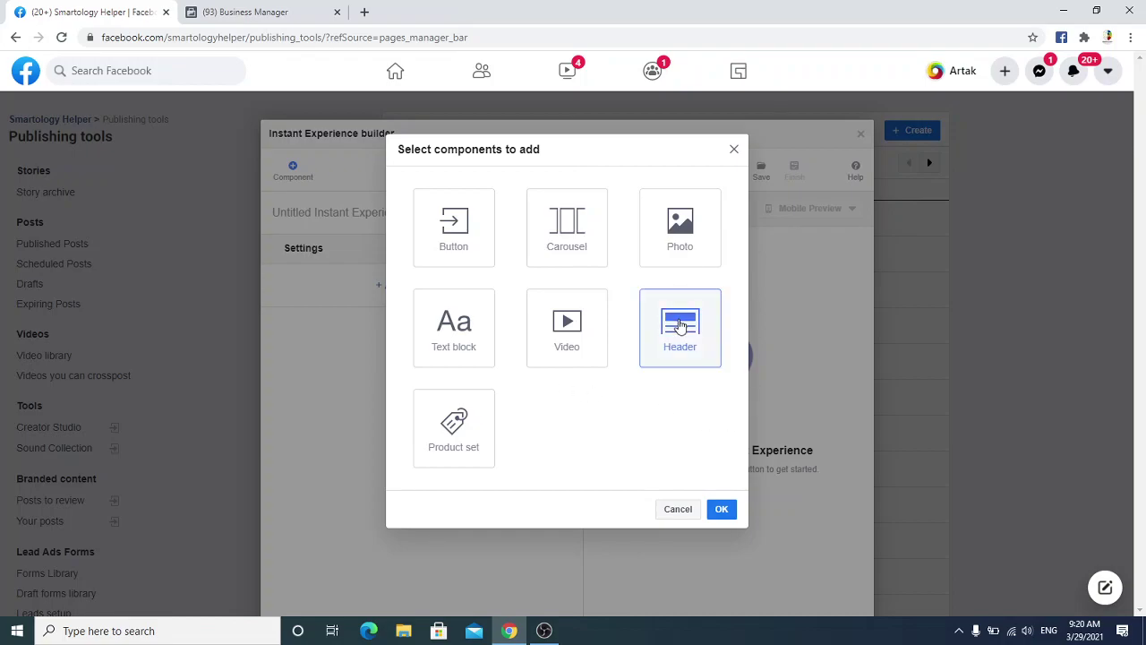
left_click(721, 509)
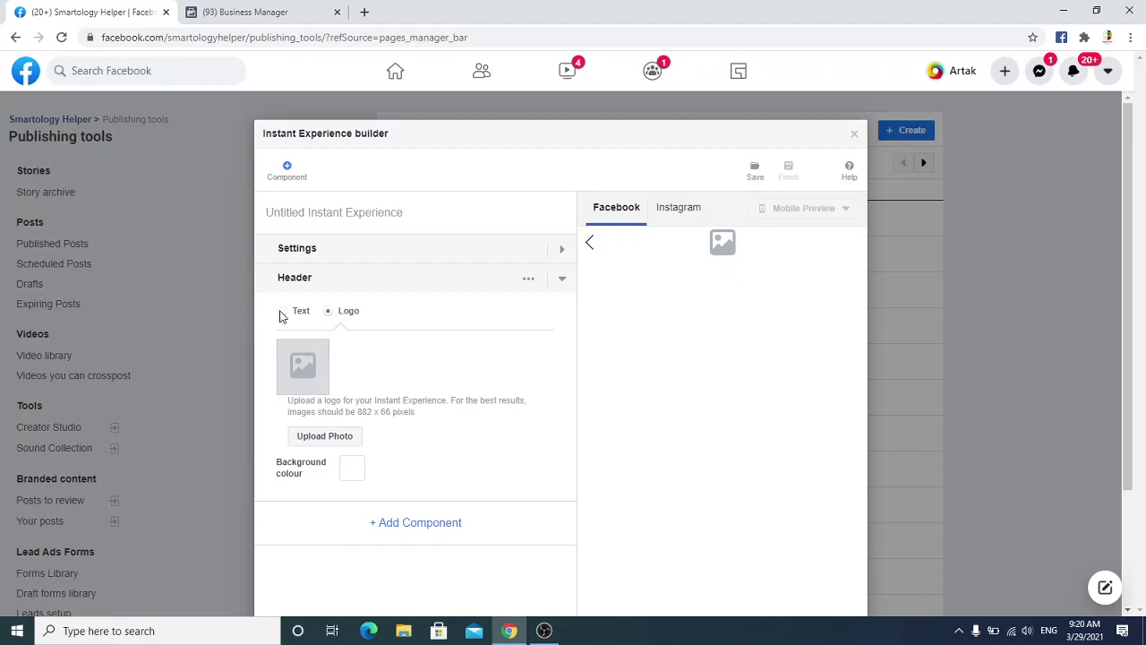
- Switch the header from logo to text and enter the title "Gvenik"
left_click(283, 311)
left_click(368, 365)
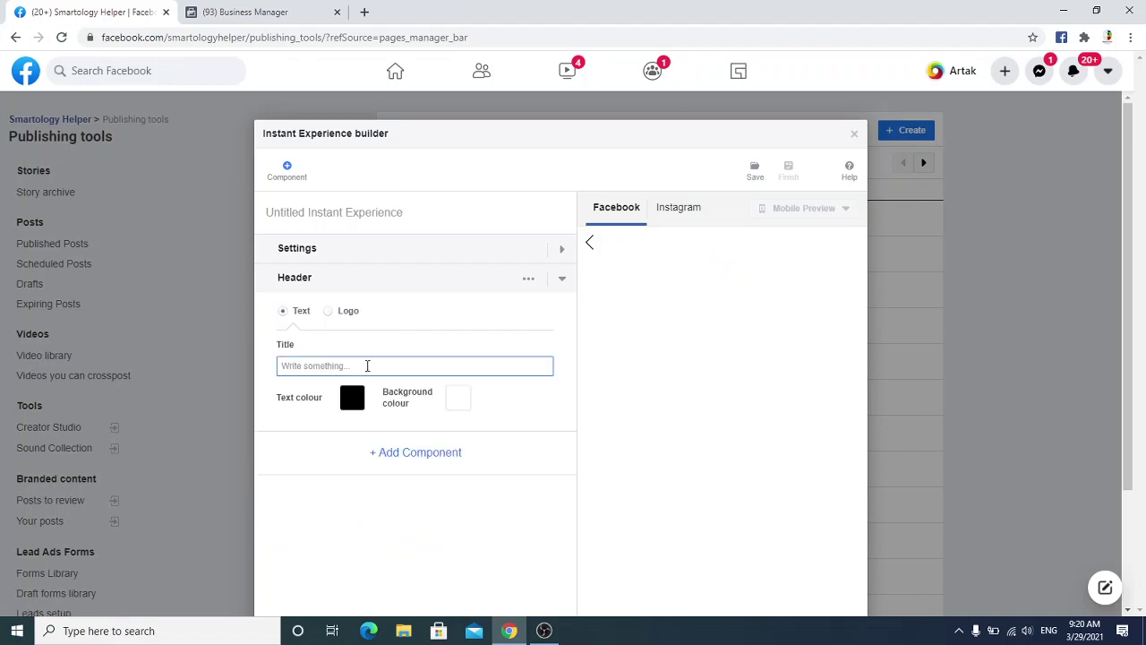
type("Gvenik")
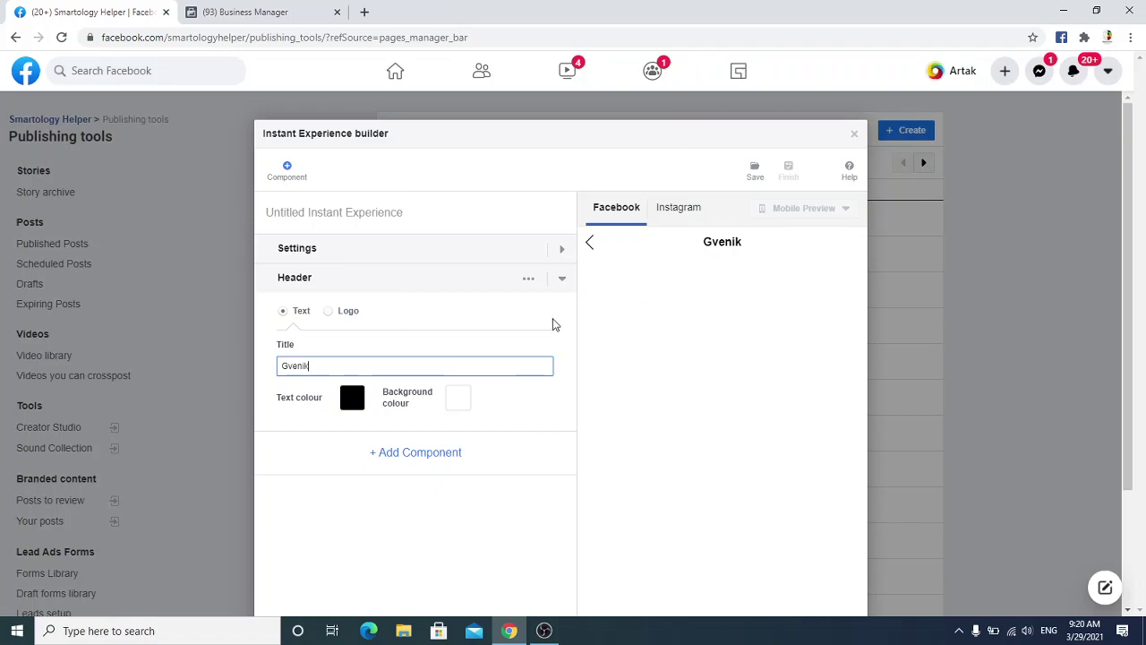
left_click(427, 537)
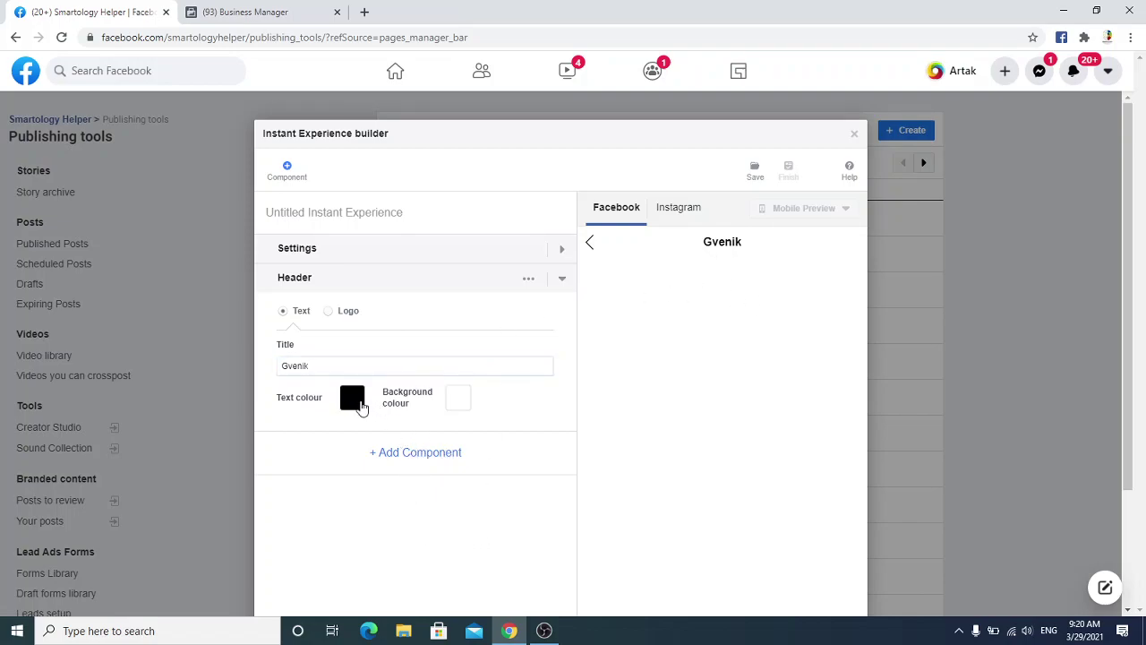
- Give the header a dark red background and set its text colour to lime green, #b7ff00
left_click(458, 397)
mouse_move(575, 243)
left_mouse_down()
mouse_move(617, 197)
mouse_move(588, 225)
left_mouse_up()
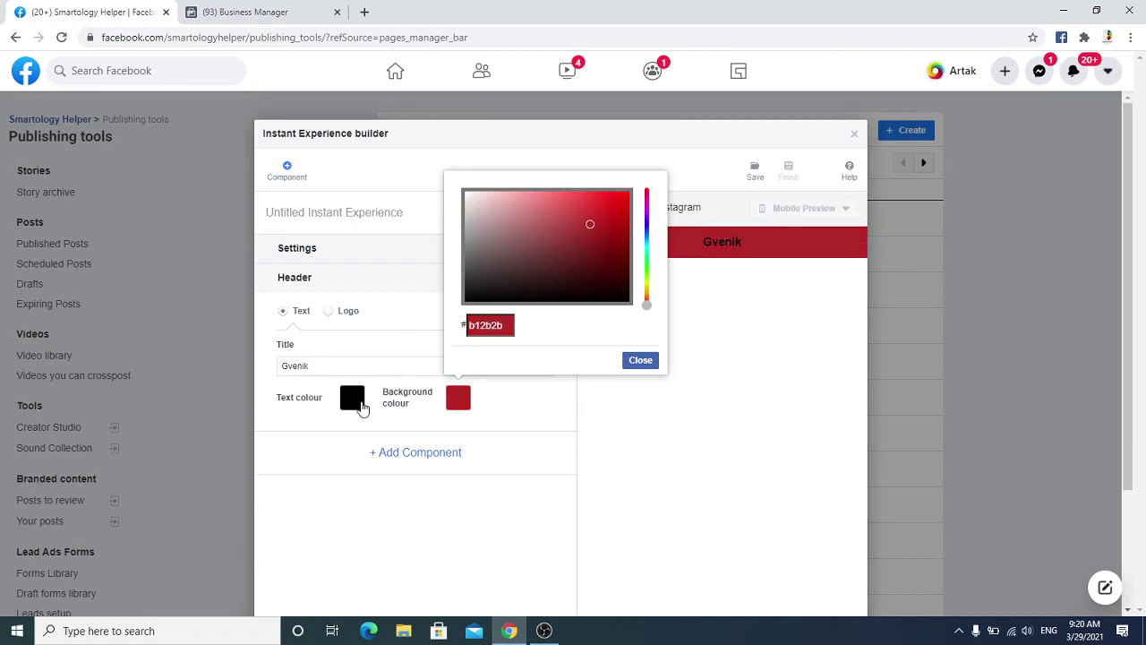
left_click(363, 407)
left_click_drag(536, 258, 539, 280)
left_click(524, 193)
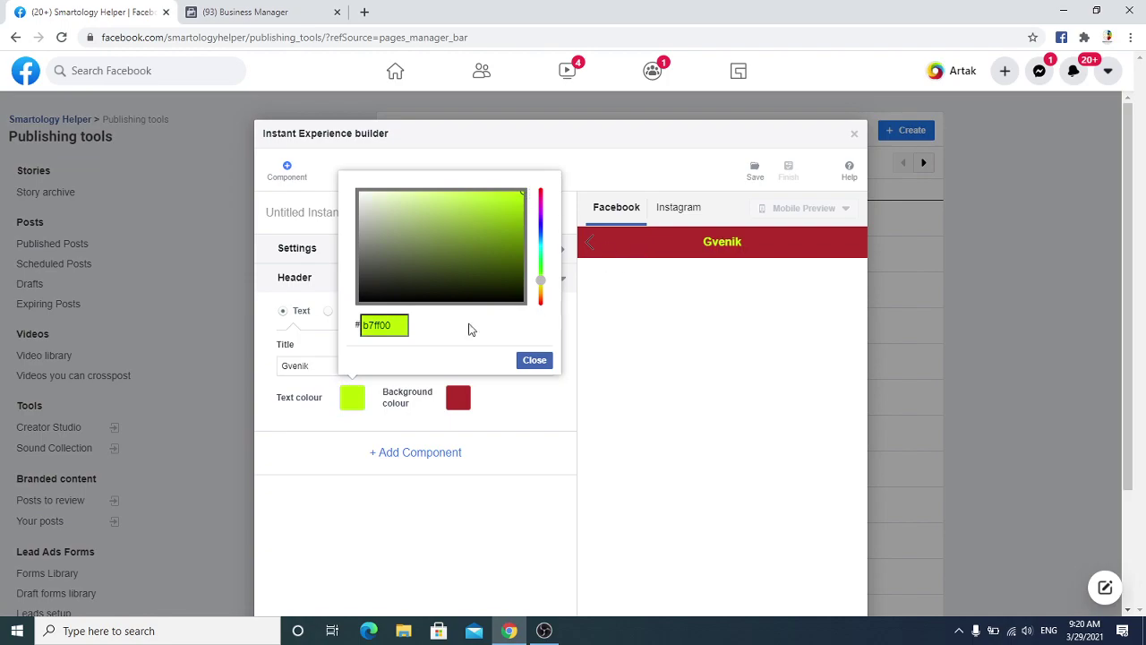
left_click(466, 404)
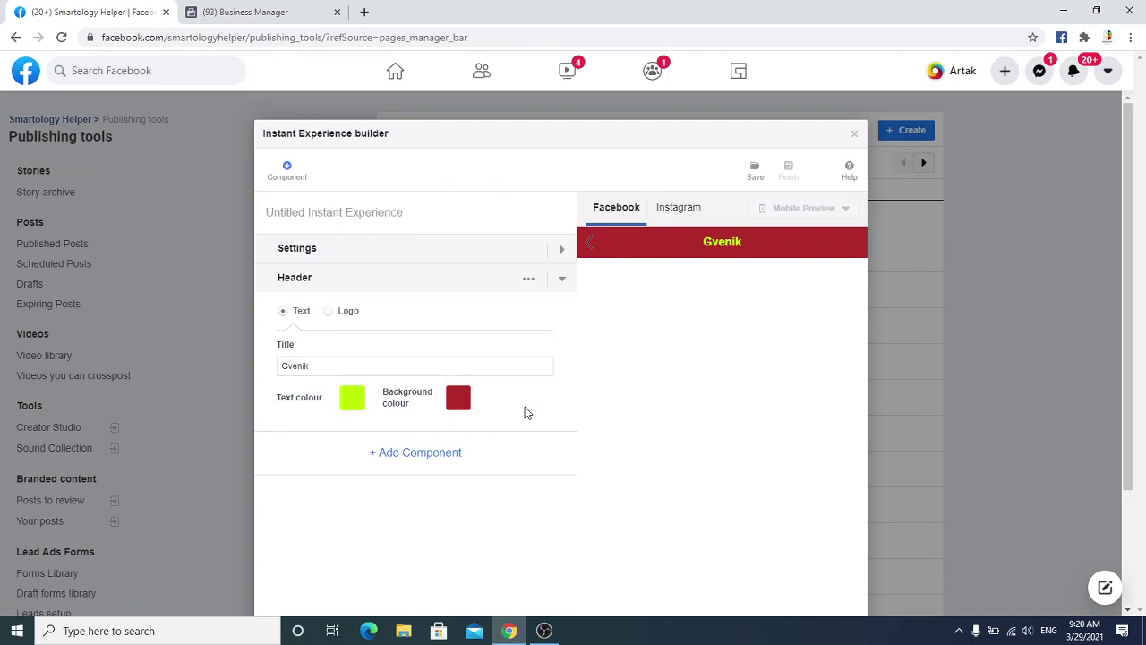
- Set the header's background colour to bright red, #ff0000
left_click(463, 404)
left_click_drag(582, 258, 654, 172)
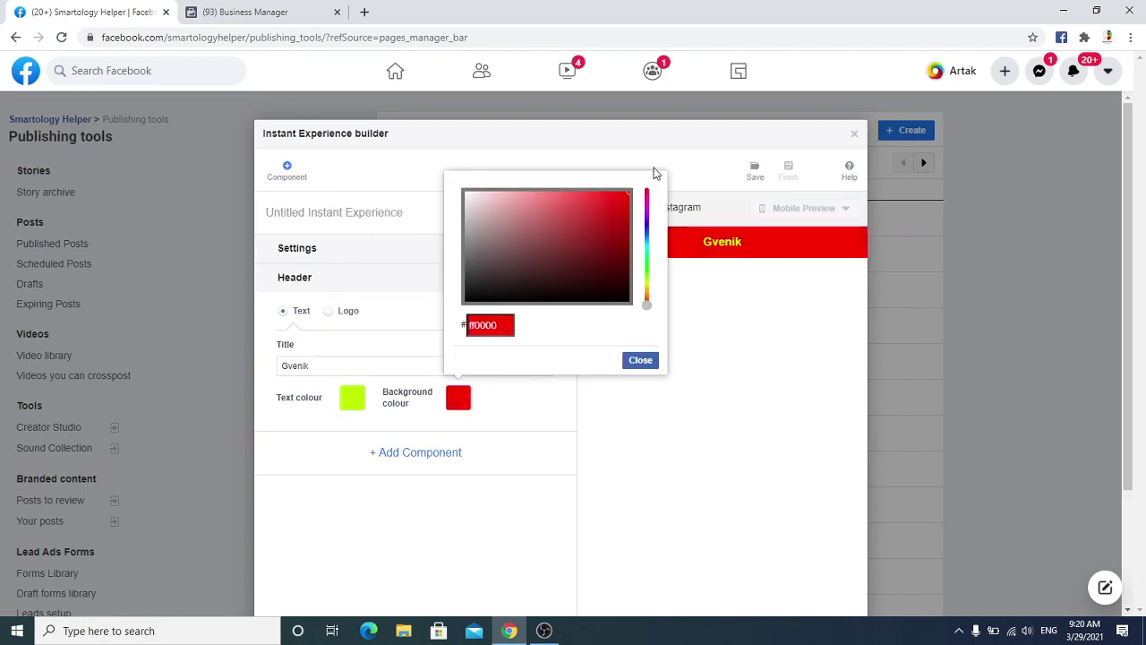
left_click(707, 405)
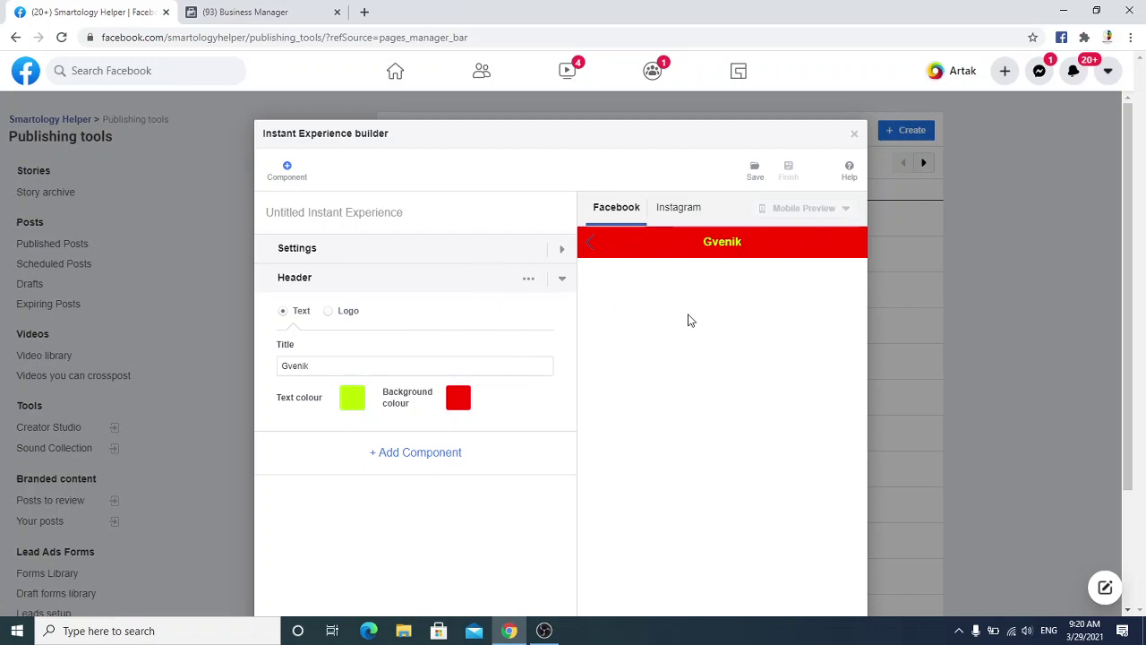
- Add a Video component below the header, keeping its media type set to Video
left_click(411, 458)
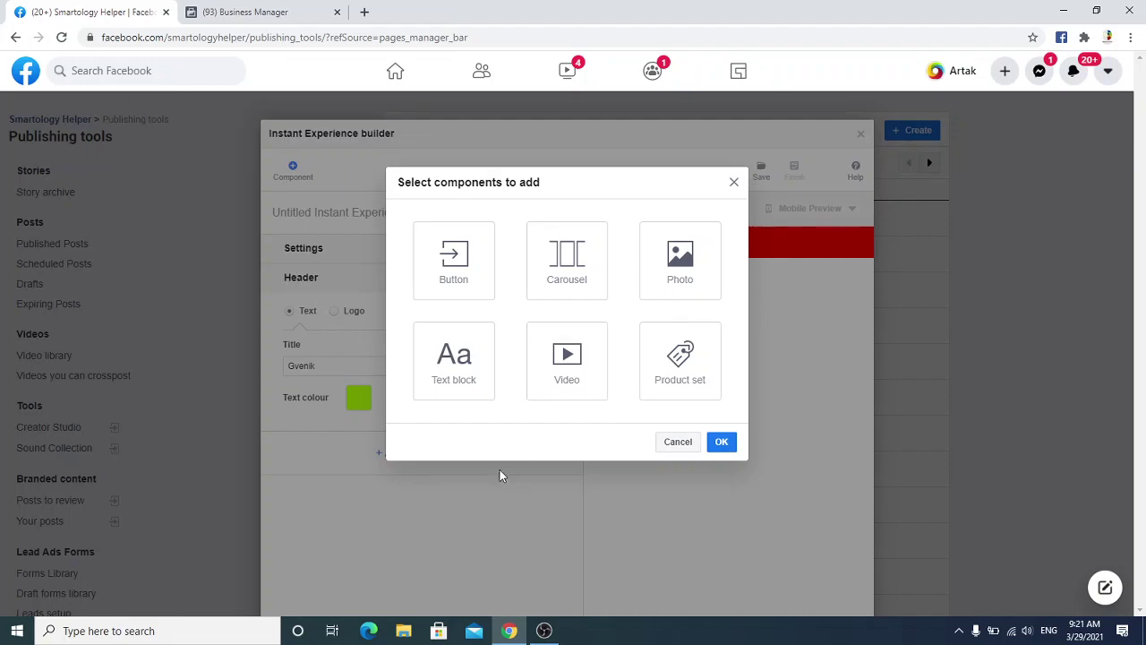
left_click(569, 374)
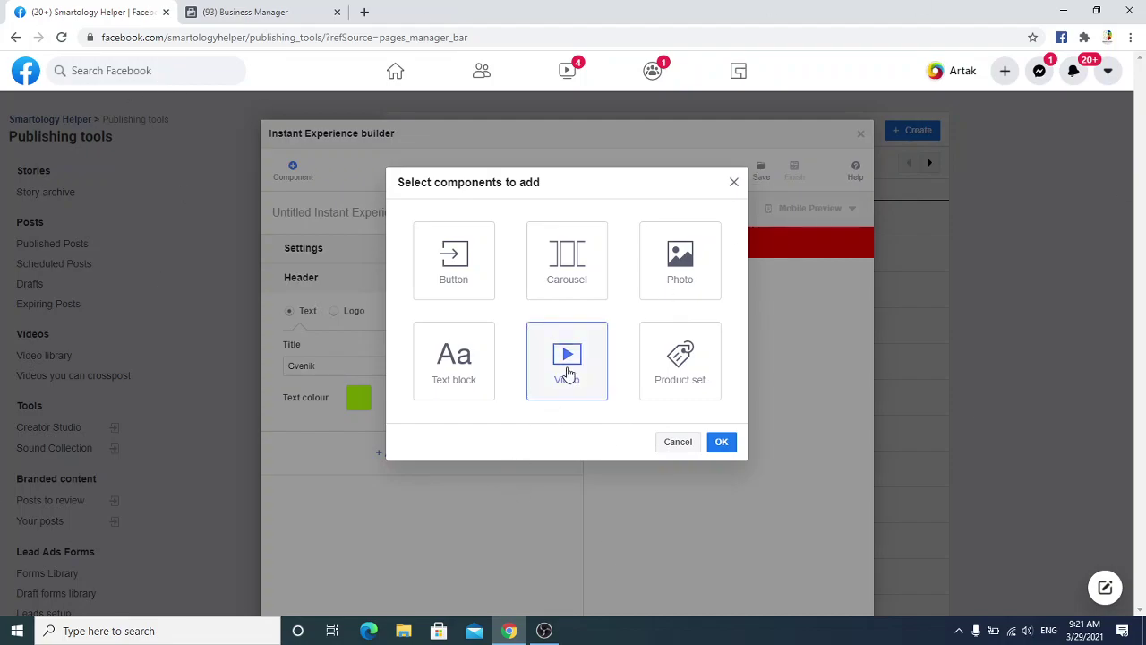
left_click(721, 442)
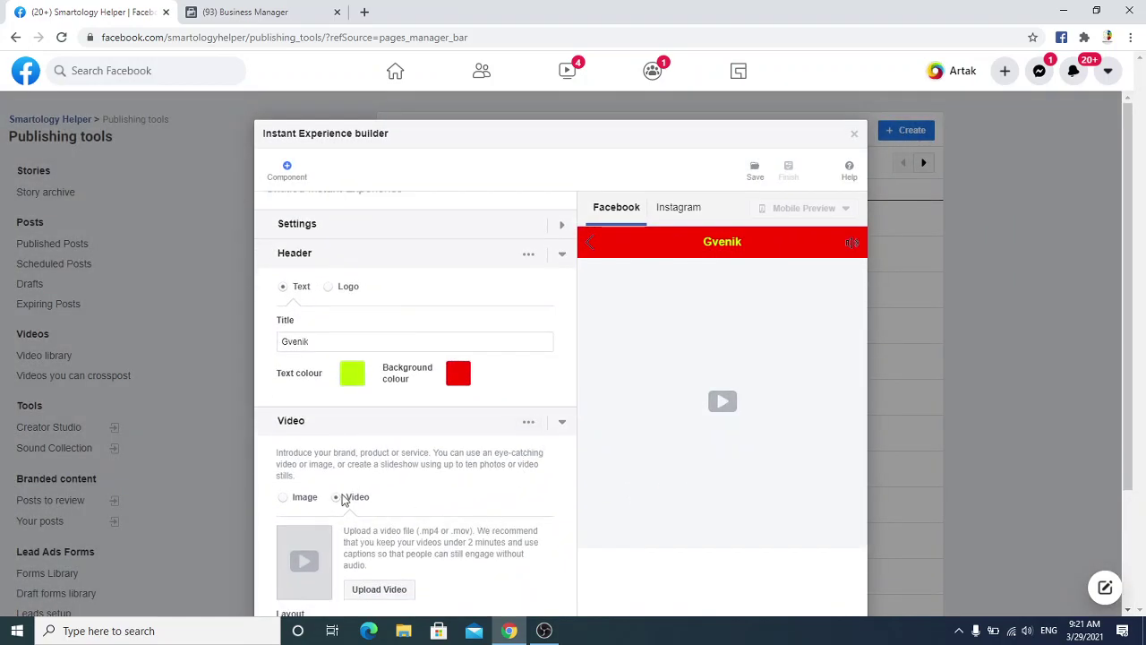
scroll(348, 499, "down", 2)
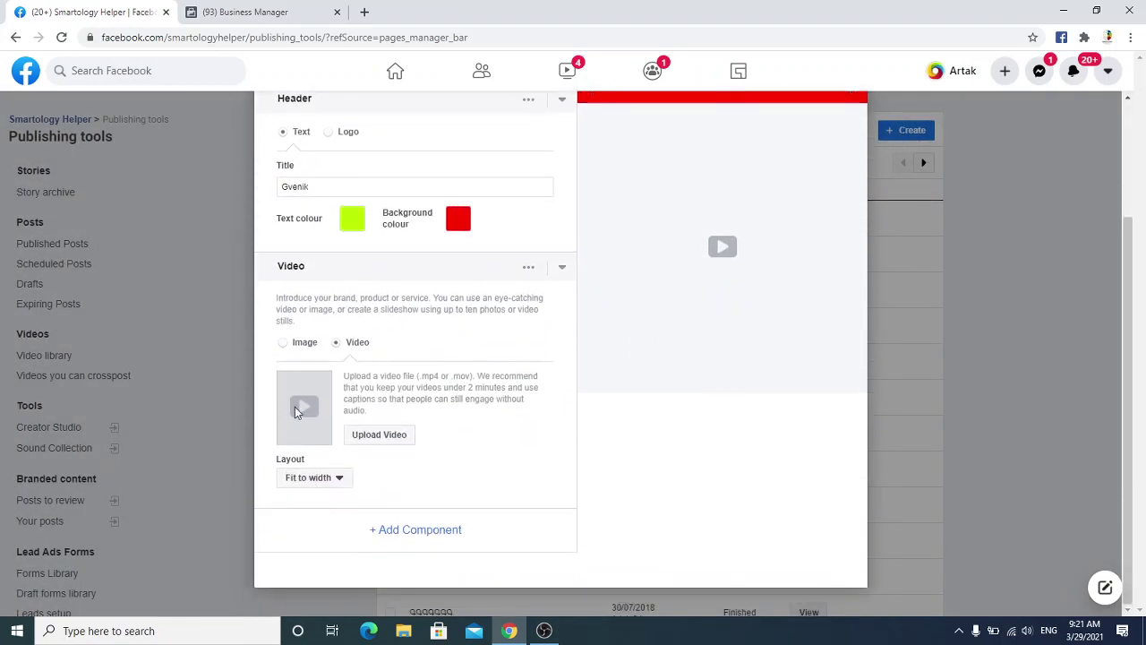
left_click(286, 346)
left_click(340, 306)
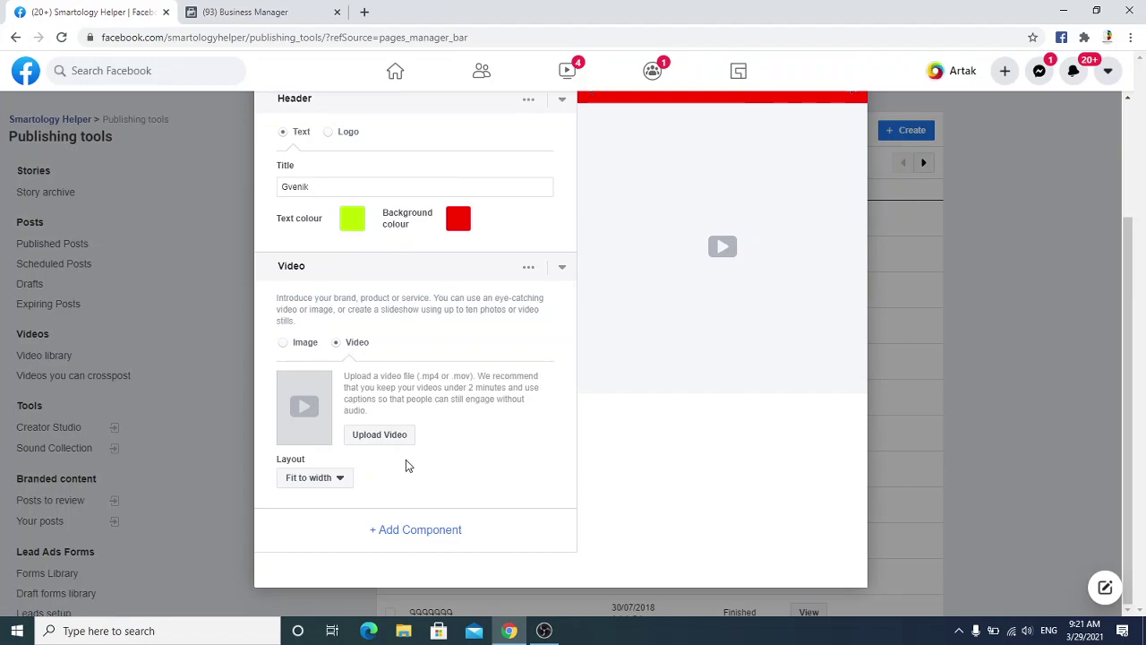
left_click(382, 436)
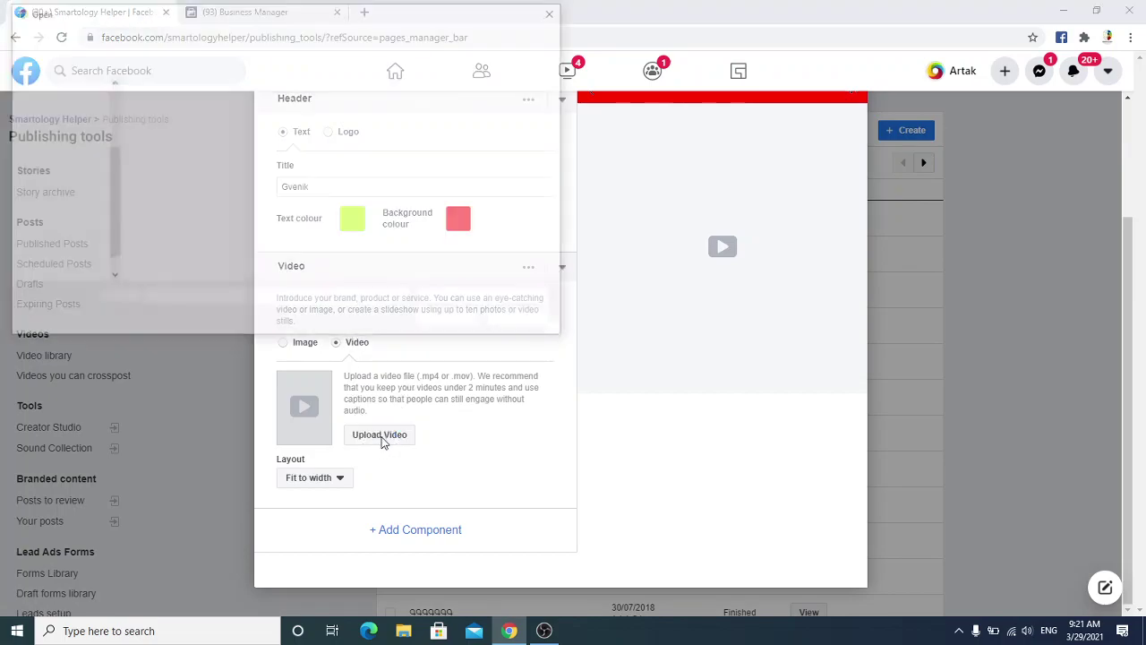
left_click(349, 130)
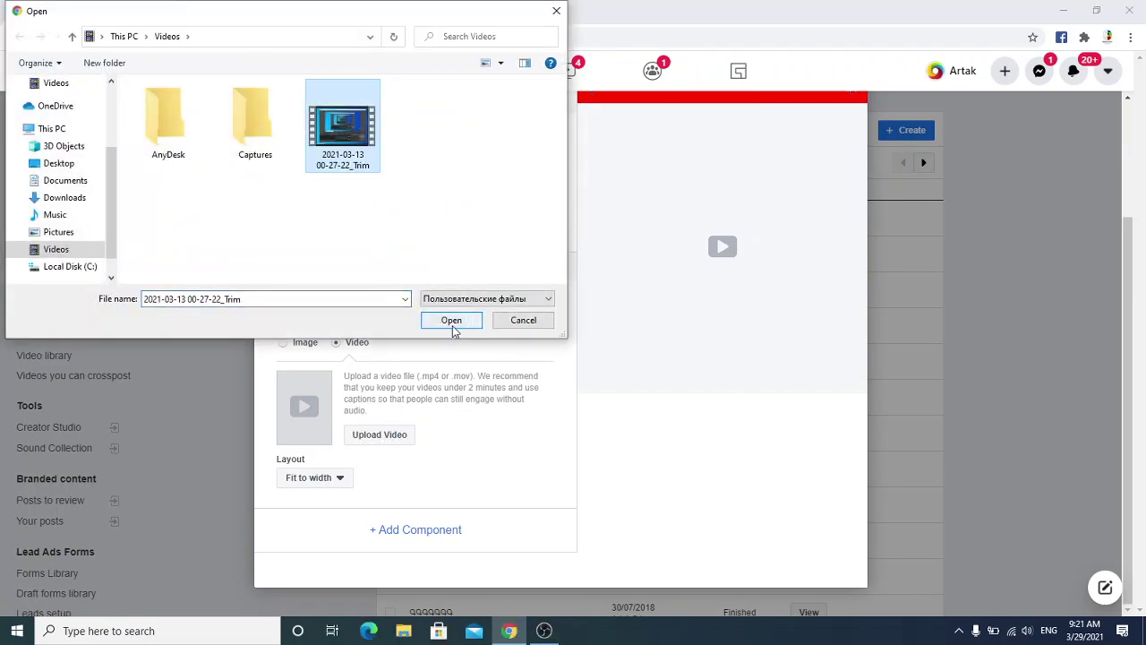
left_click(452, 323)
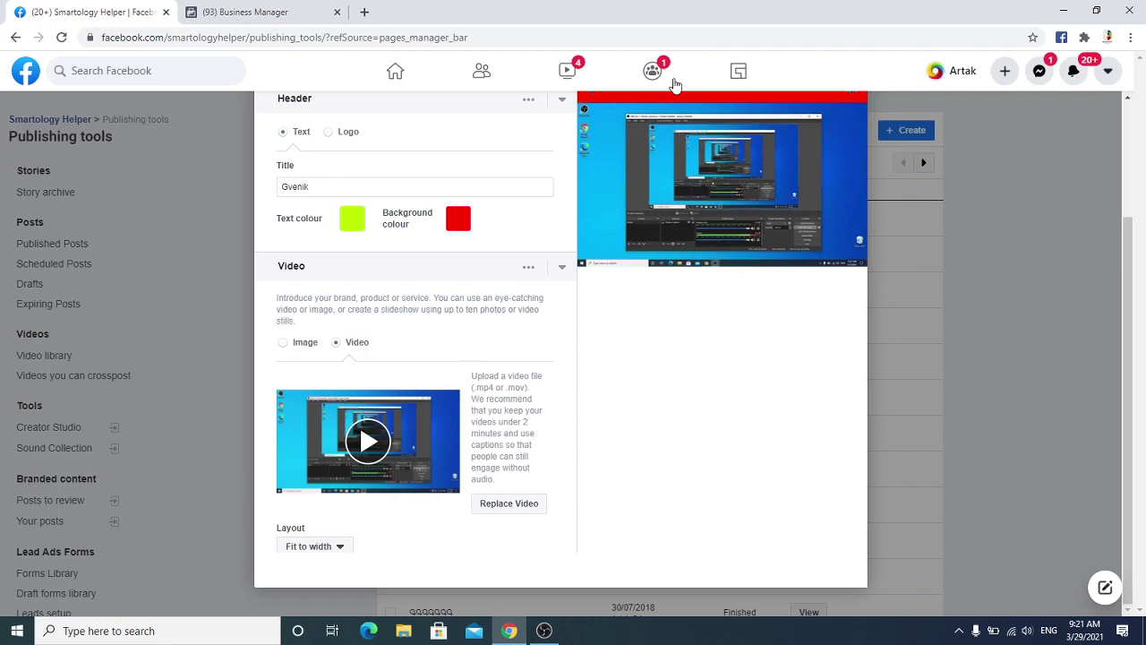
- Try the Fit to height (tilt to pan) layout on the video, play its thumbnail, and restore Fit to width
left_click(330, 540)
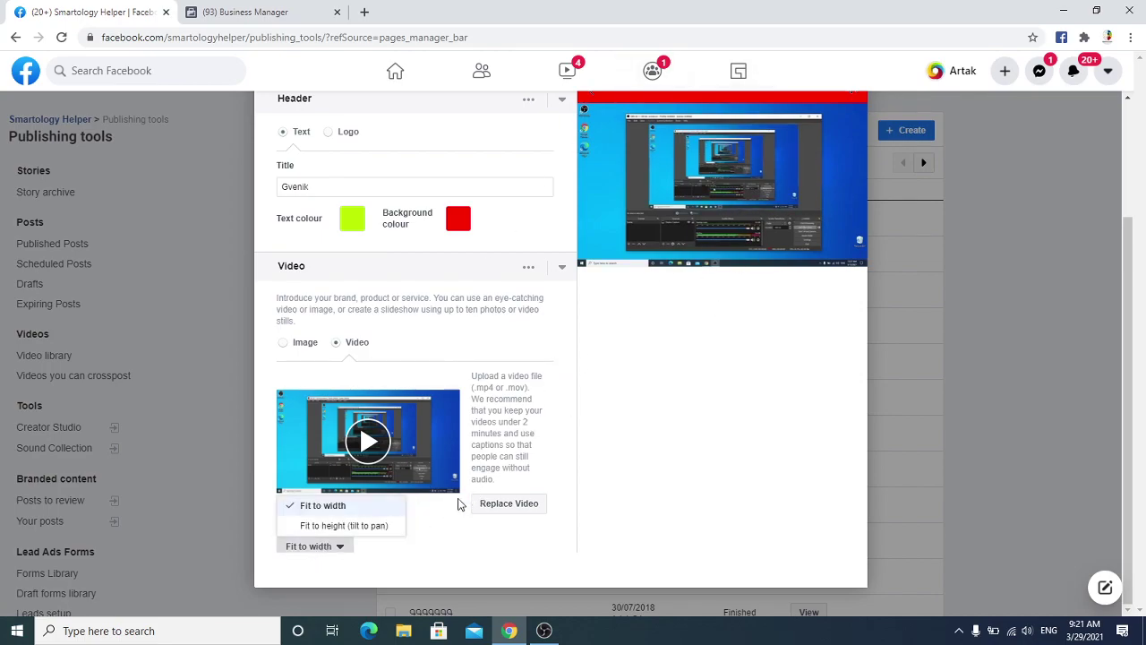
left_click(337, 525)
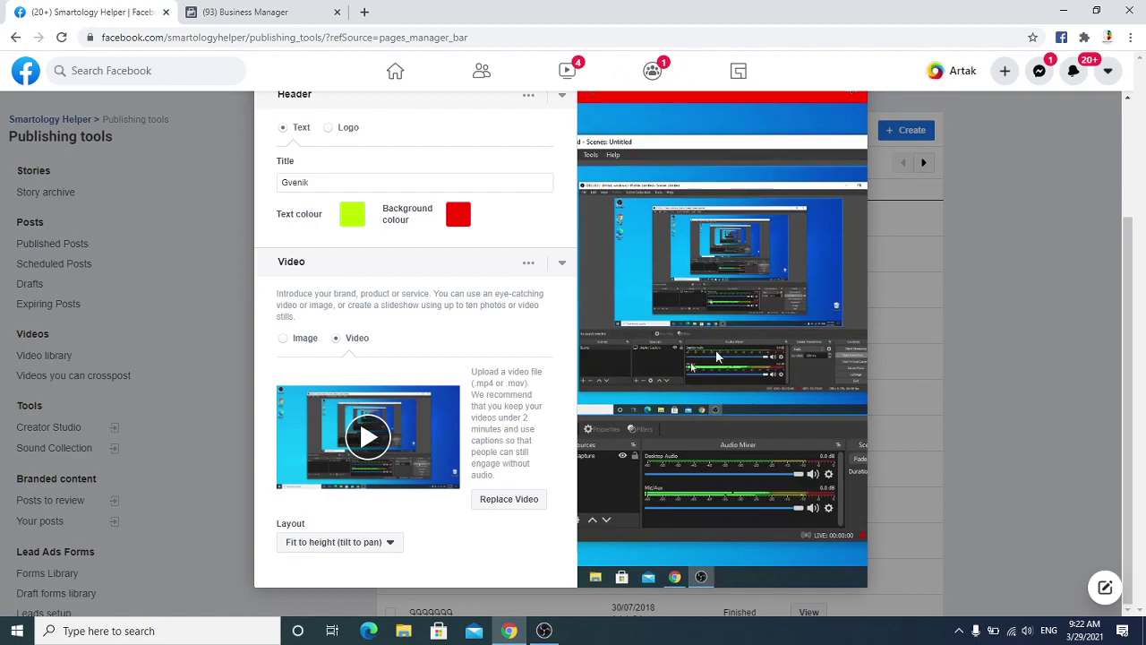
left_click(380, 440)
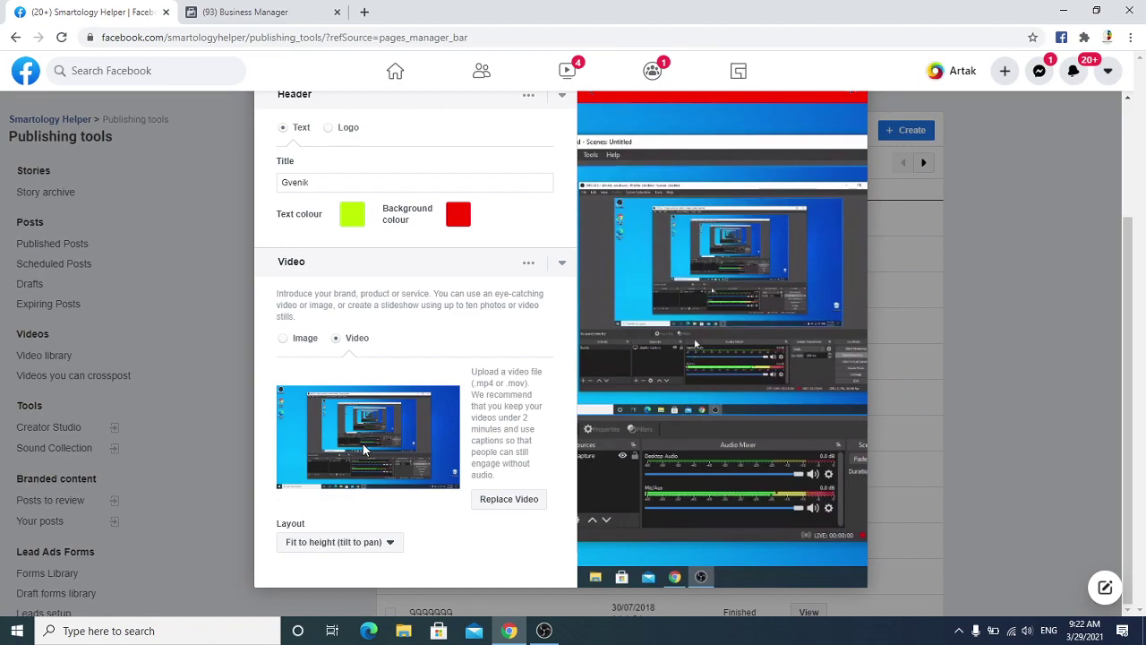
left_click(376, 547)
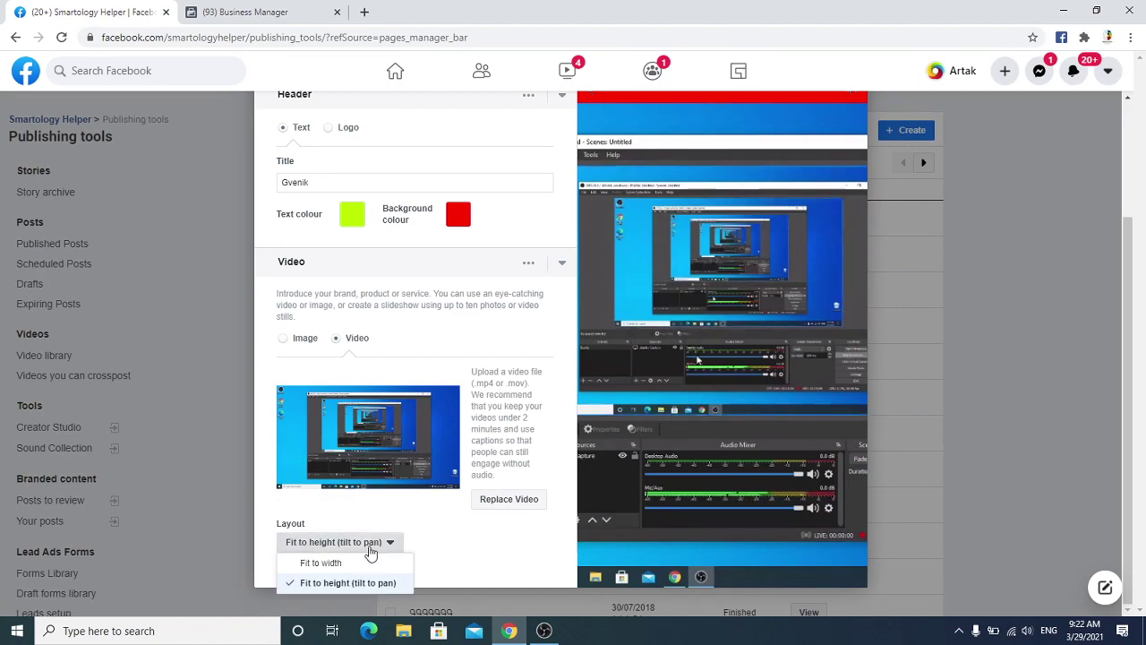
left_click(344, 564)
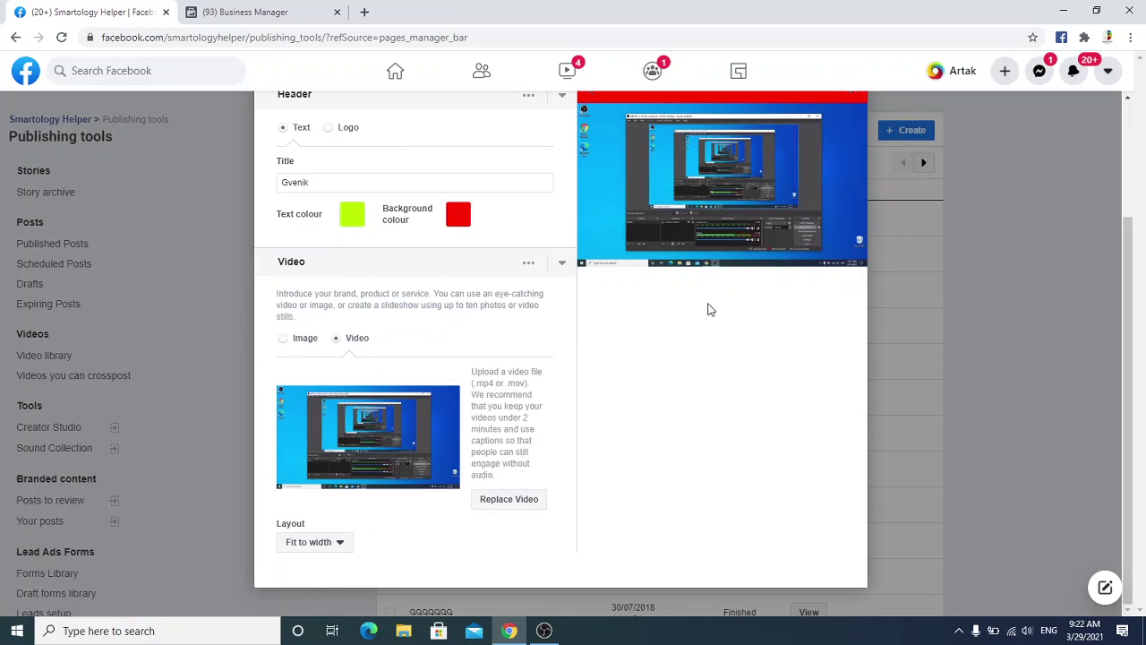
- Add a Text block component below the video
scroll(426, 475, "down", 1)
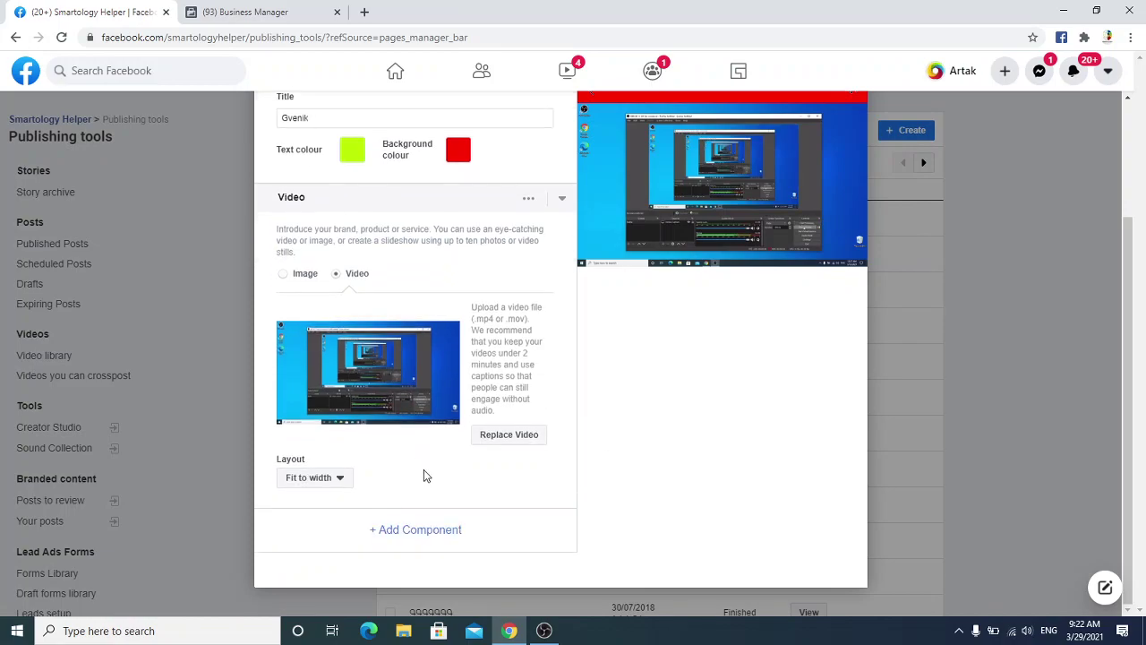
left_click(388, 532)
left_click(451, 365)
left_click(720, 441)
scroll(462, 450, "down", 3)
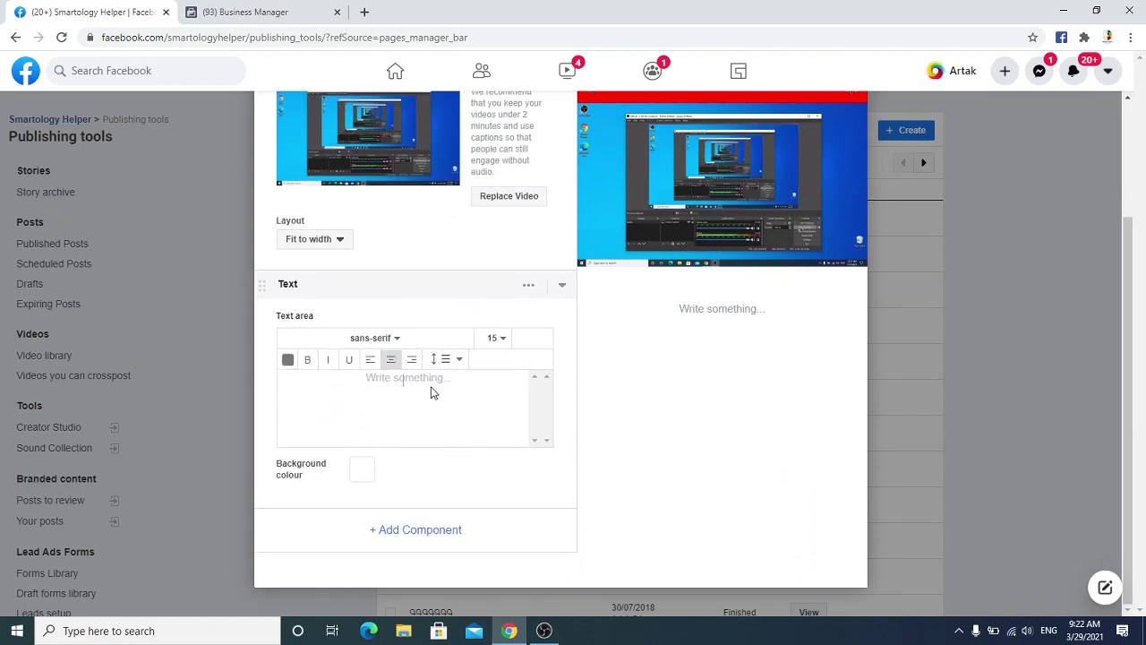
- Open the smartology.am website in a new browser tab
left_click(366, 12)
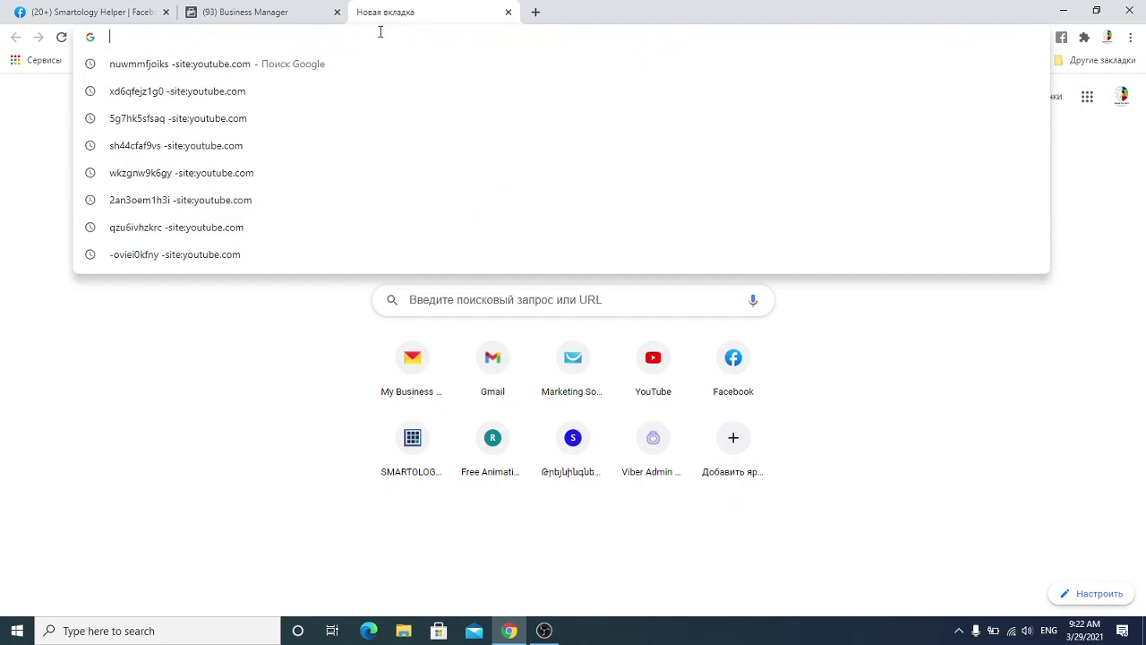
type("smart")
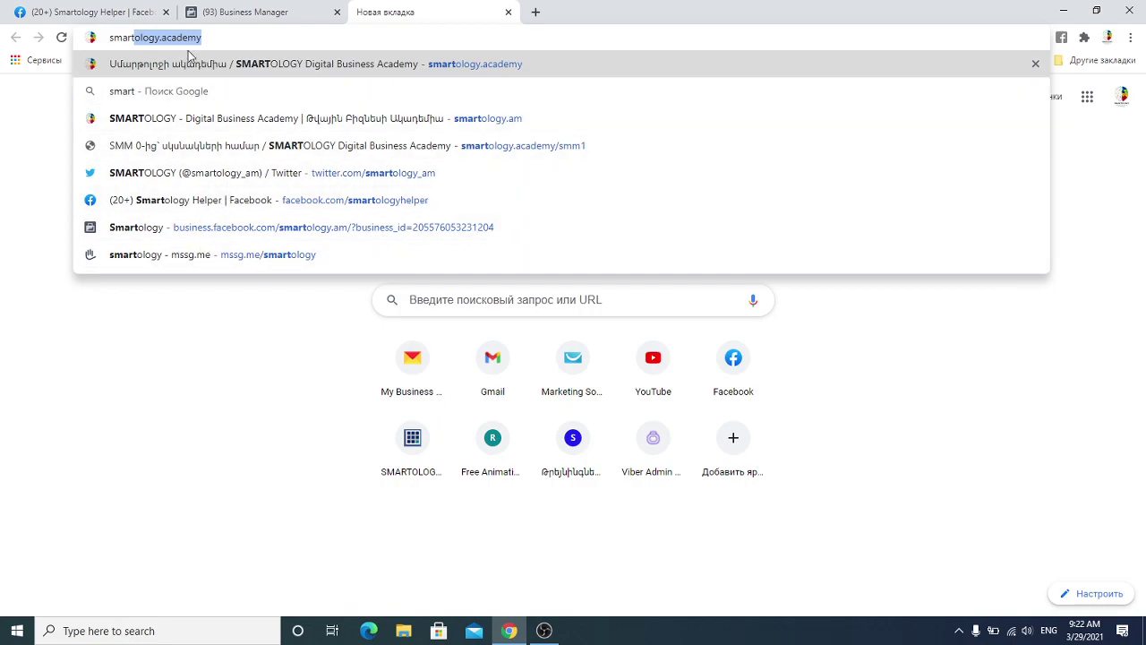
type("ology.")
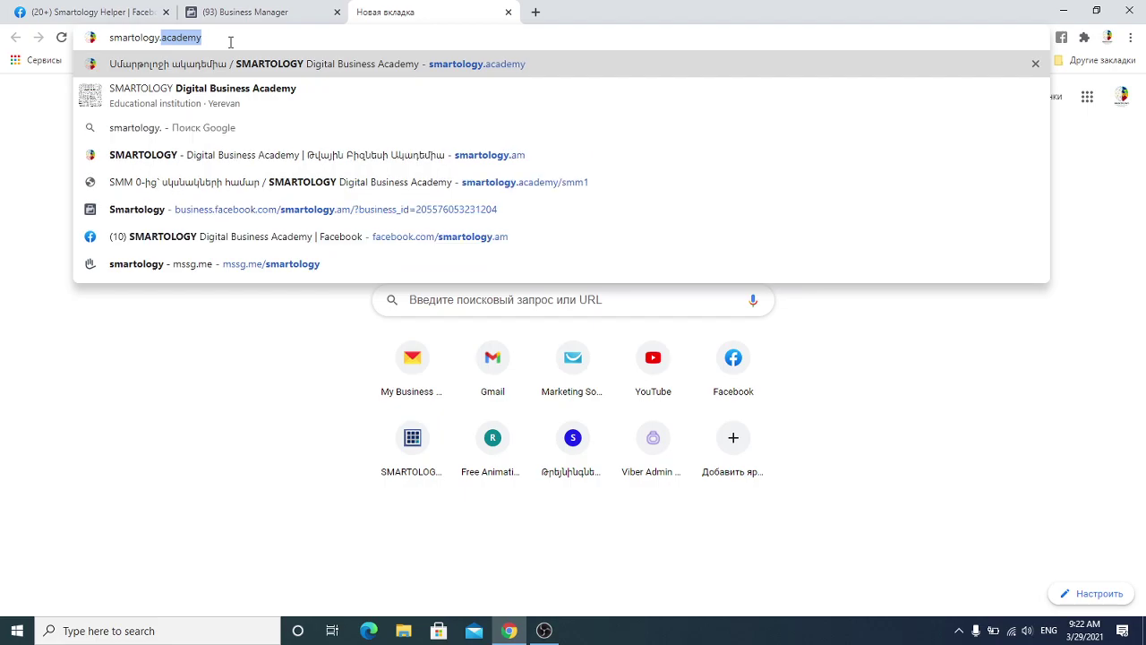
type("am")
key("Return")
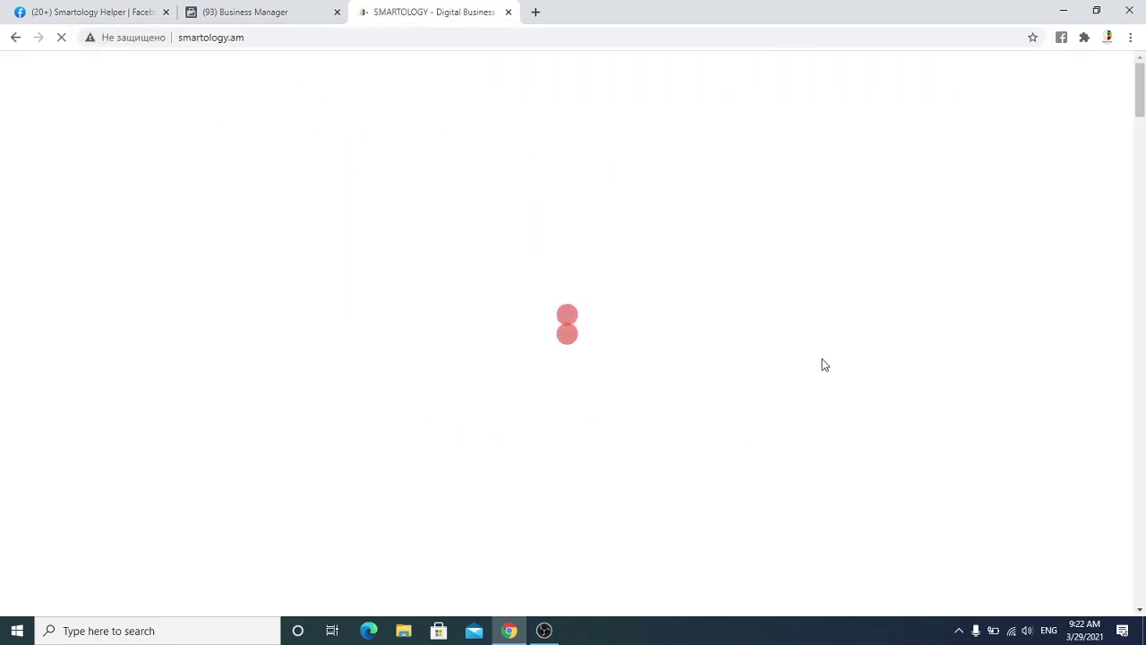
- Open the Eurovision article posted on March 18, 2019 and copy the text below its video through item 2
scroll(564, 411, "down", 8)
scroll(564, 421, "down", 5)
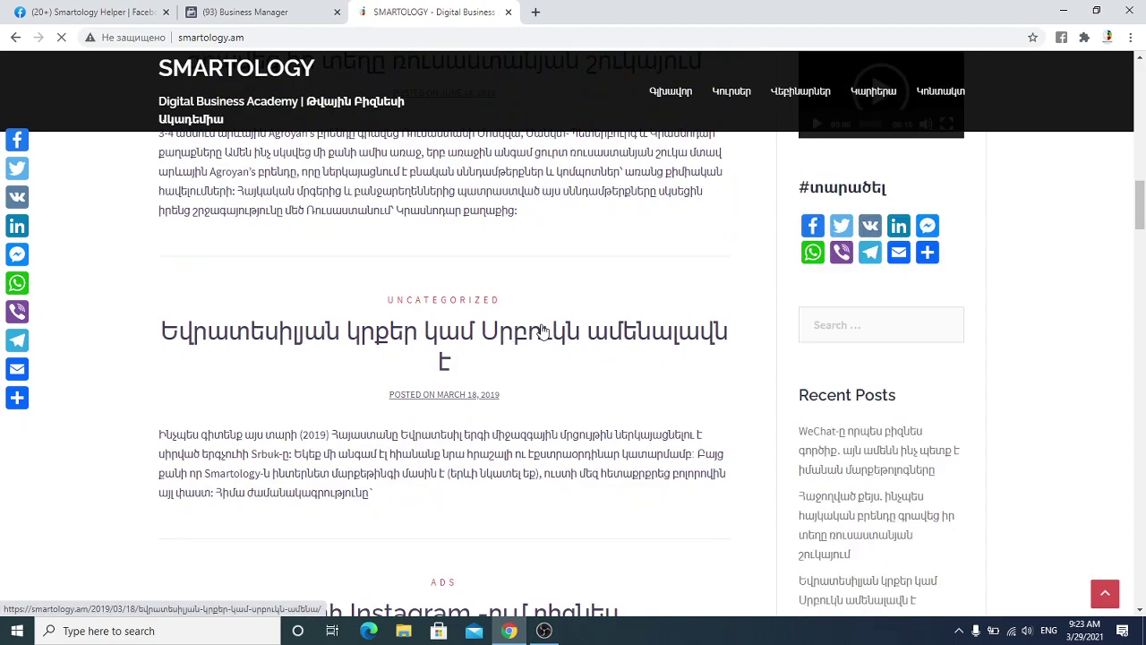
left_click(603, 341)
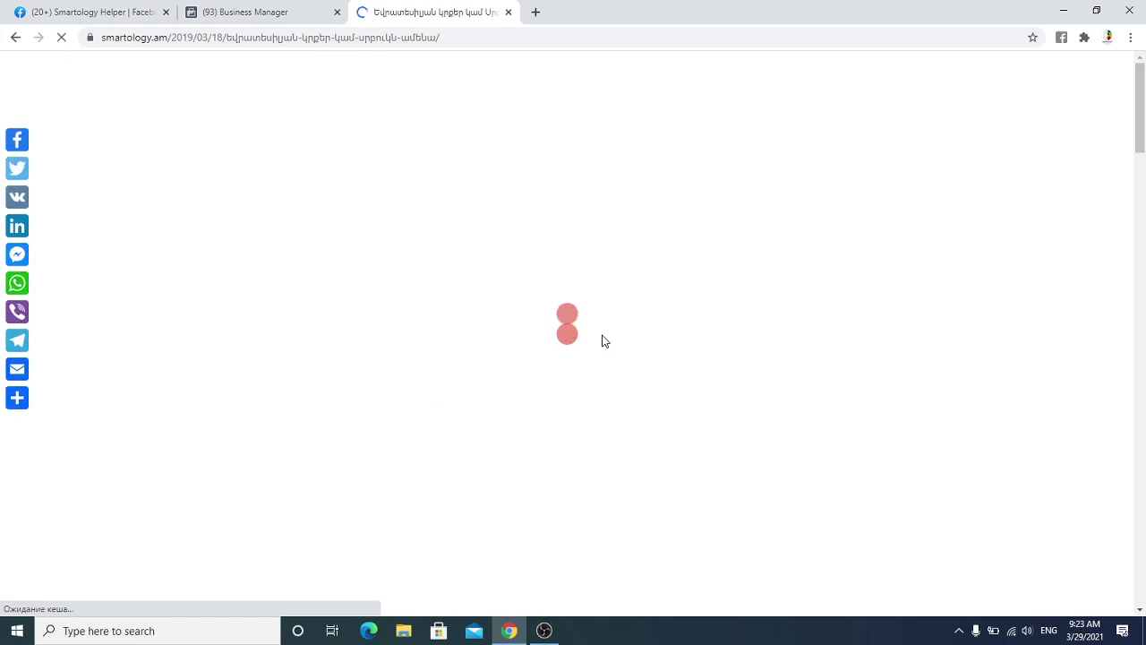
scroll(456, 452, "down", 5)
scroll(217, 371, "down", 2)
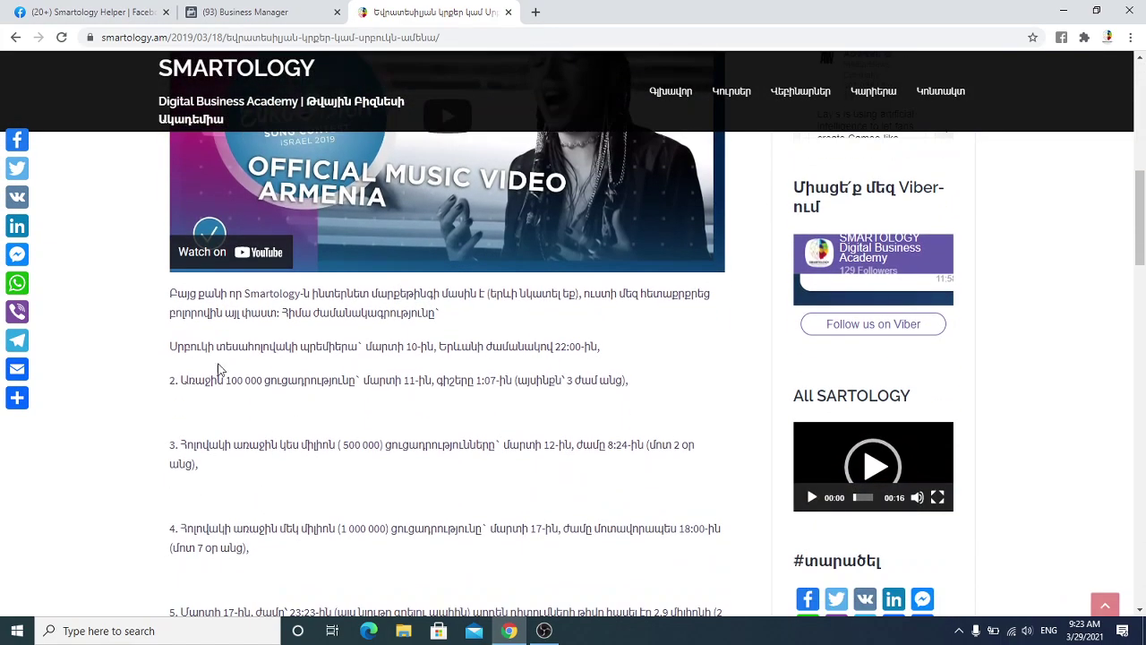
left_click_drag(171, 296, 677, 383)
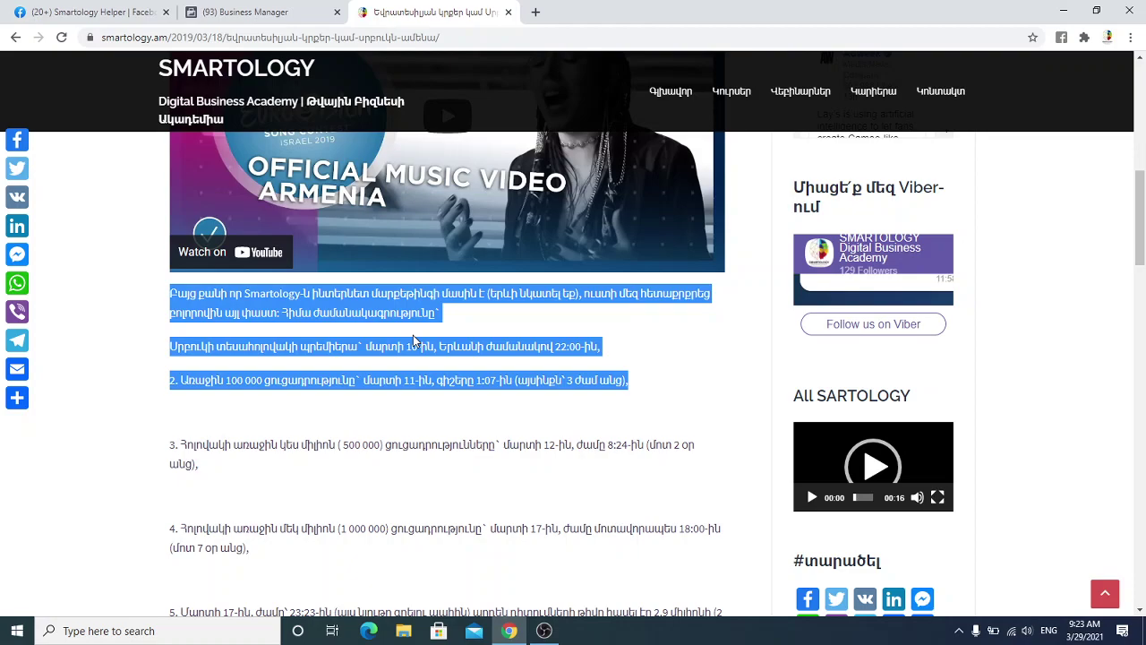
- Search Google for the copied article text in a new tab and select the whole query in the search box
left_click(82, 12)
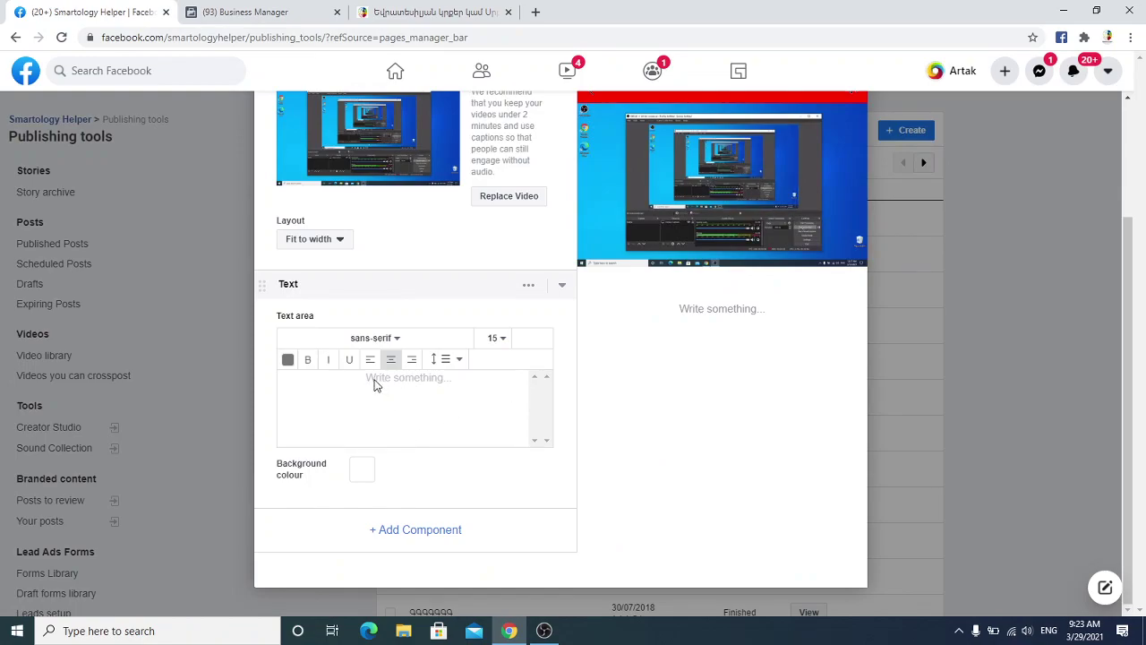
left_click(536, 13)
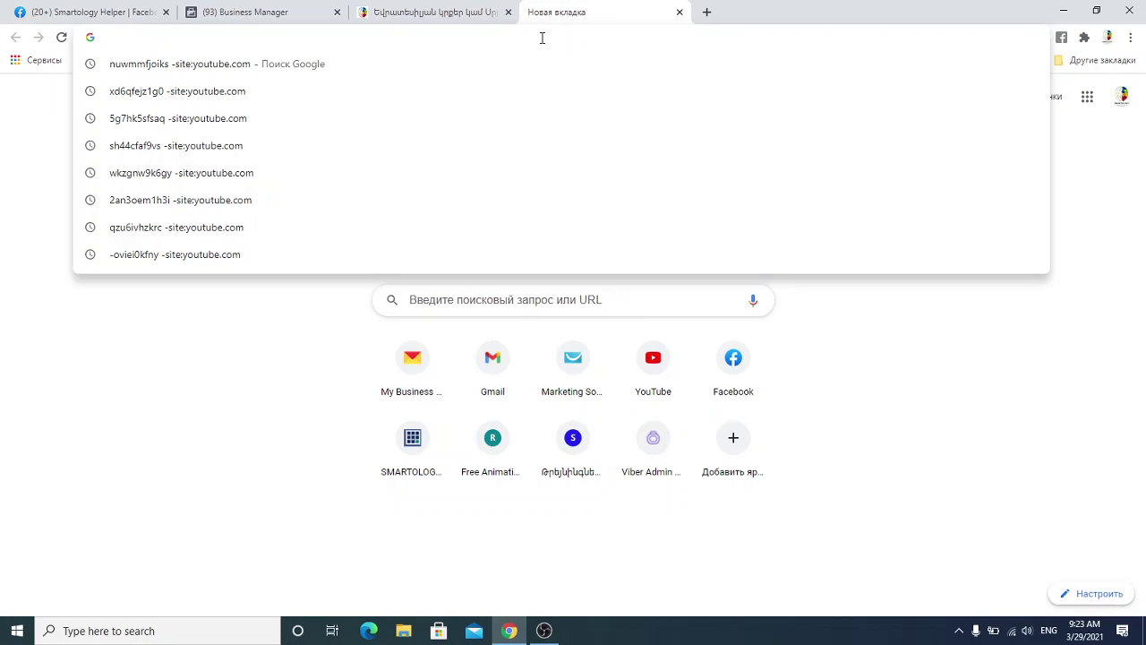
key("ctrl+v")
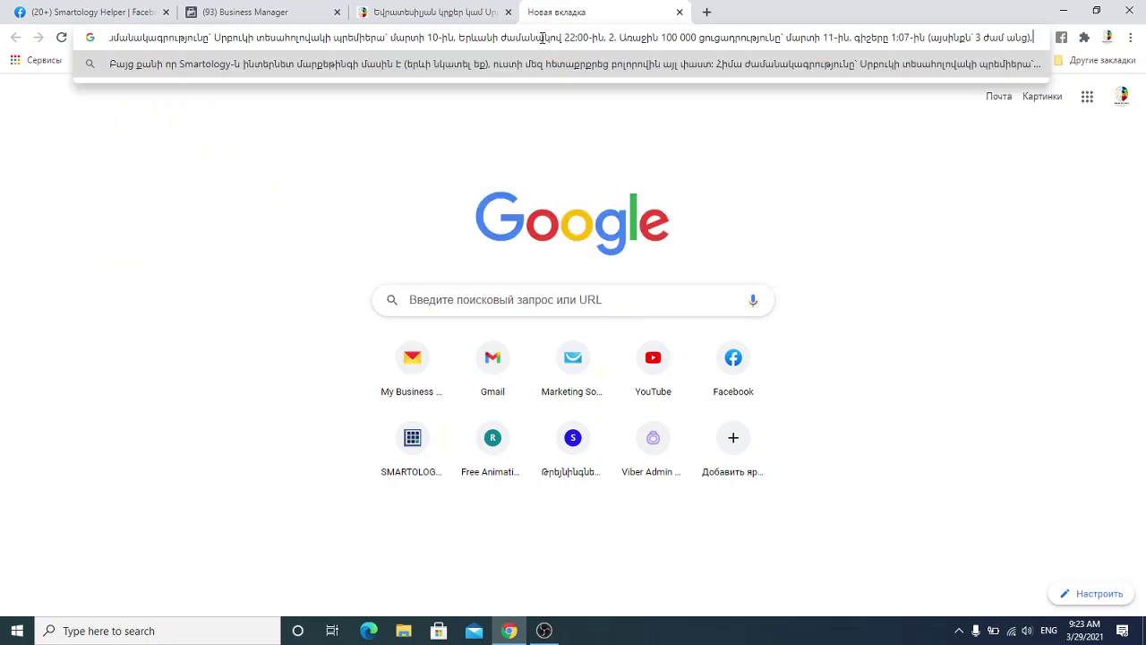
key("Return")
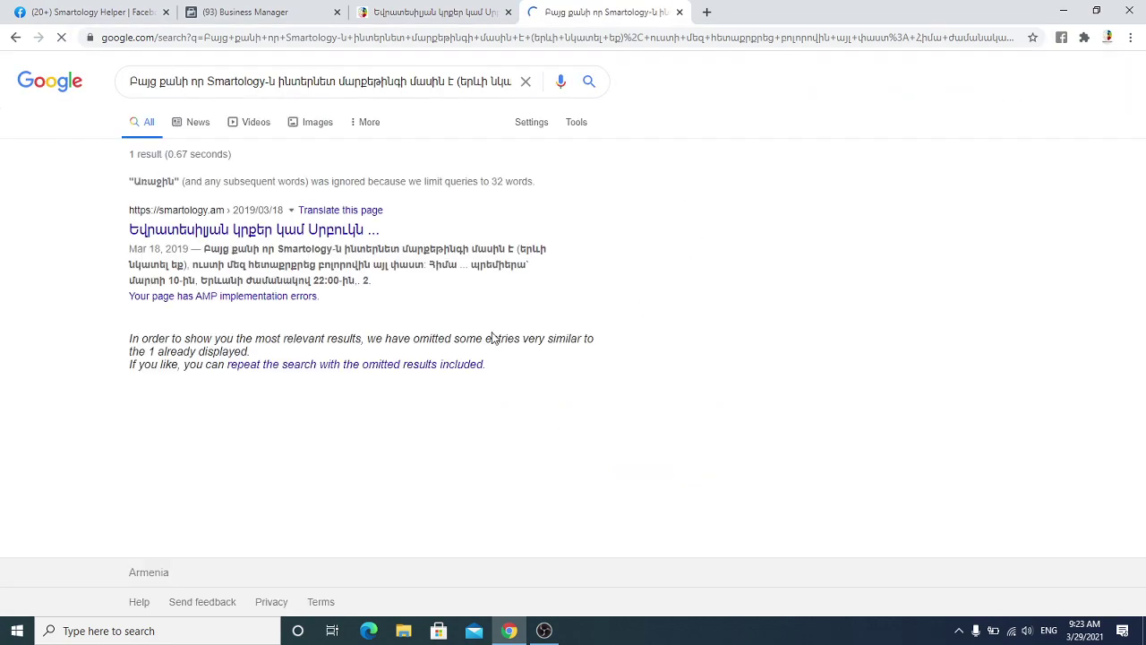
triple_click(298, 81)
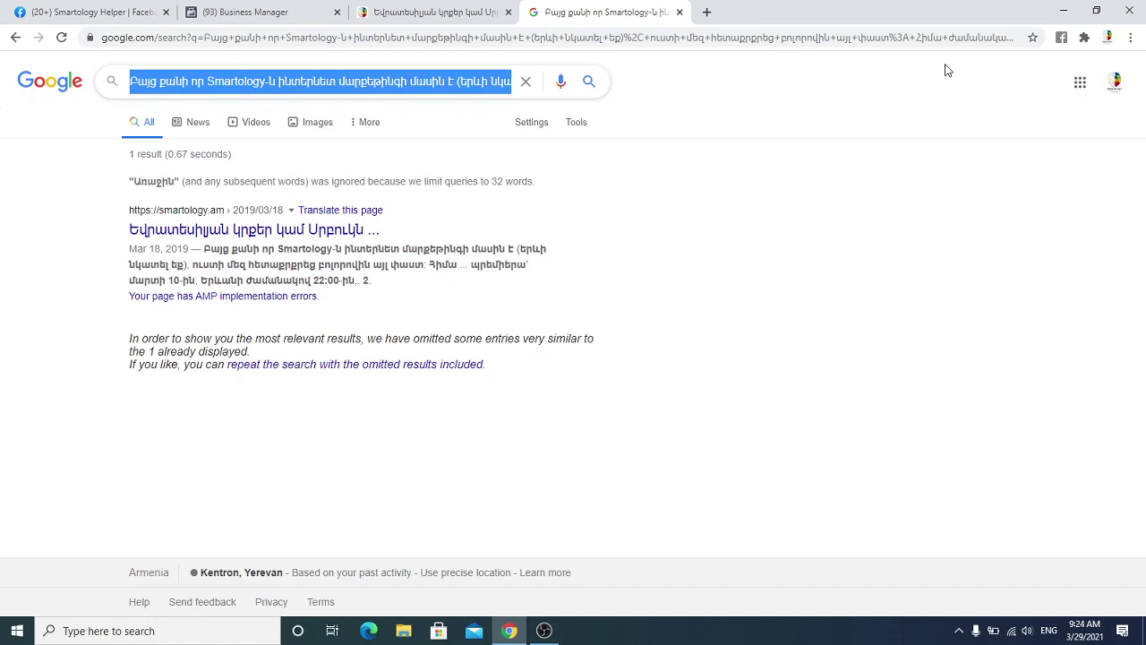
- Open Google Drive in another new tab from the list of Google apps
left_click(706, 12)
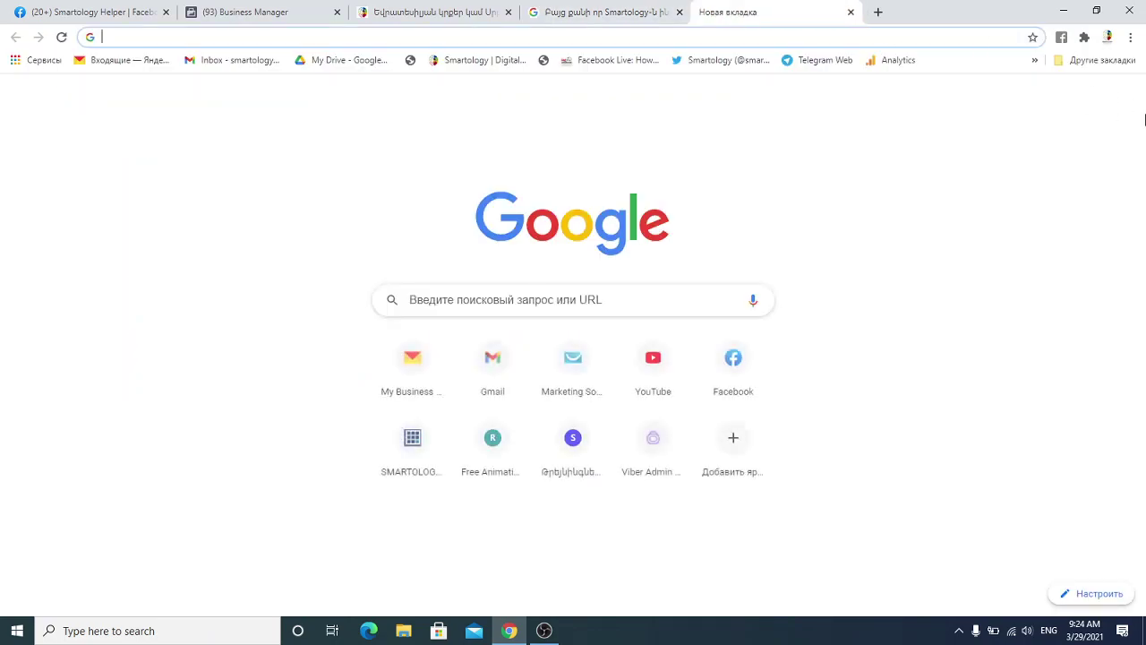
left_click(1086, 96)
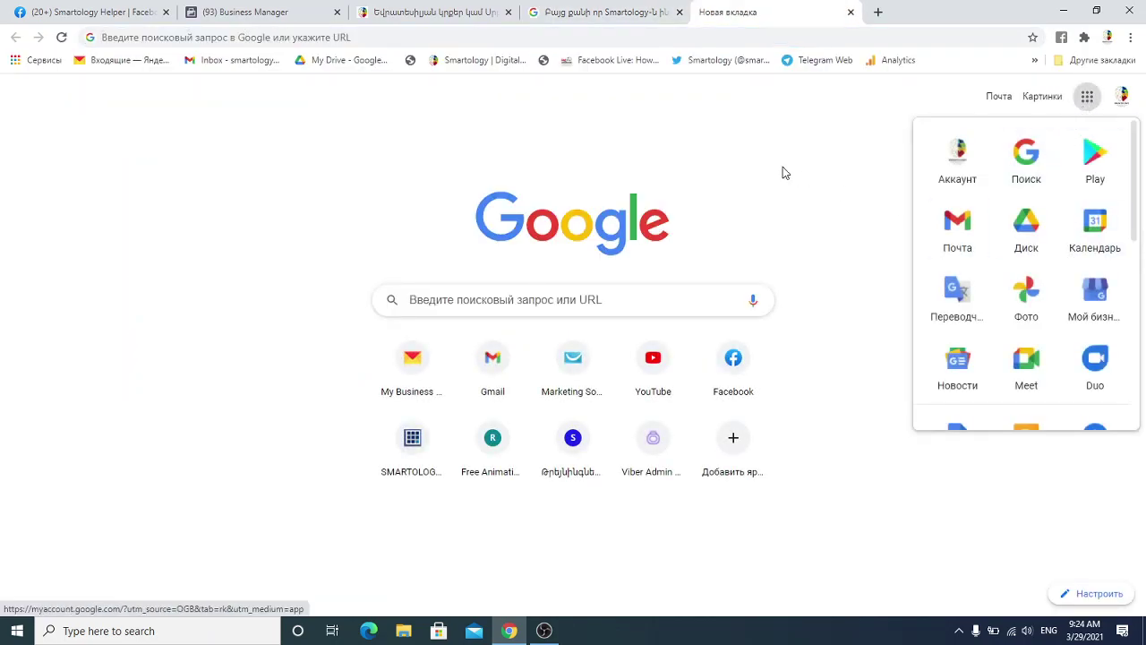
left_click(1086, 96)
left_click(1085, 95)
scroll(1095, 350, "down", 5)
scroll(1051, 383, "up", 5)
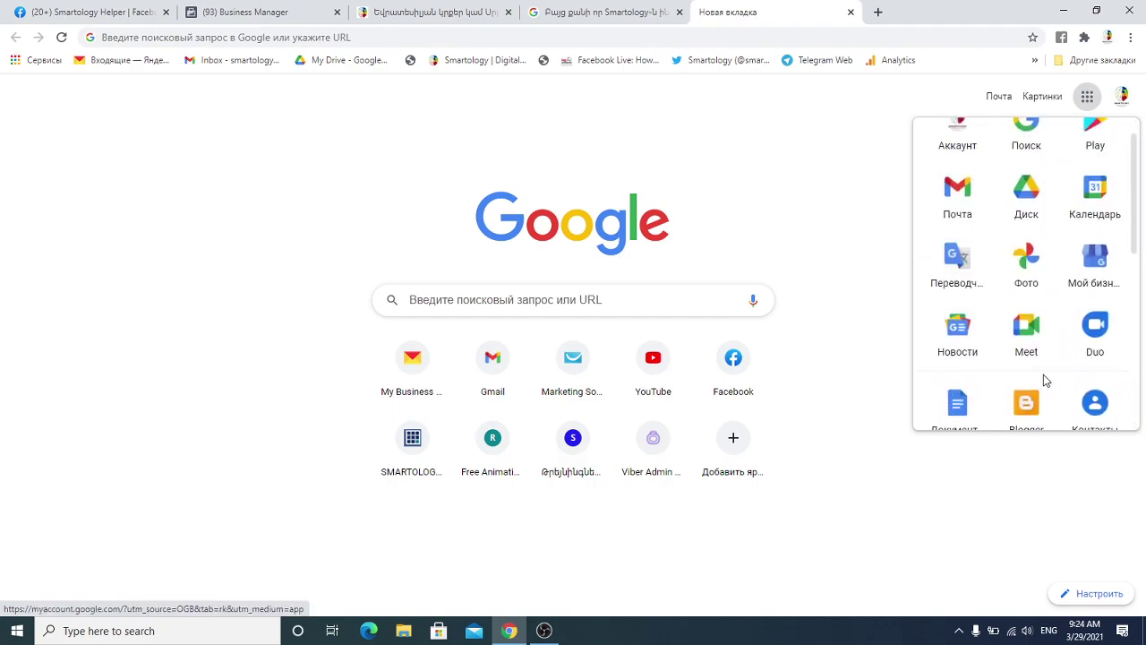
scroll(995, 258, "up", 1)
left_click(1025, 221)
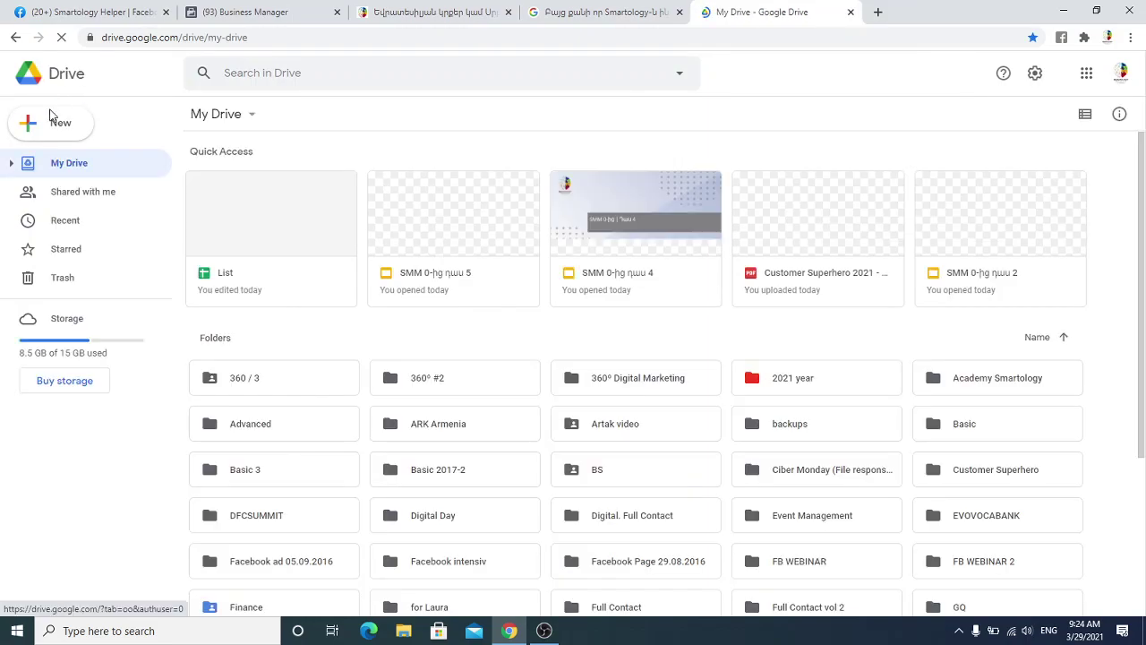
- Create a new Google Docs document and paste the copied article text, removing the trailing blank line
left_click(59, 128)
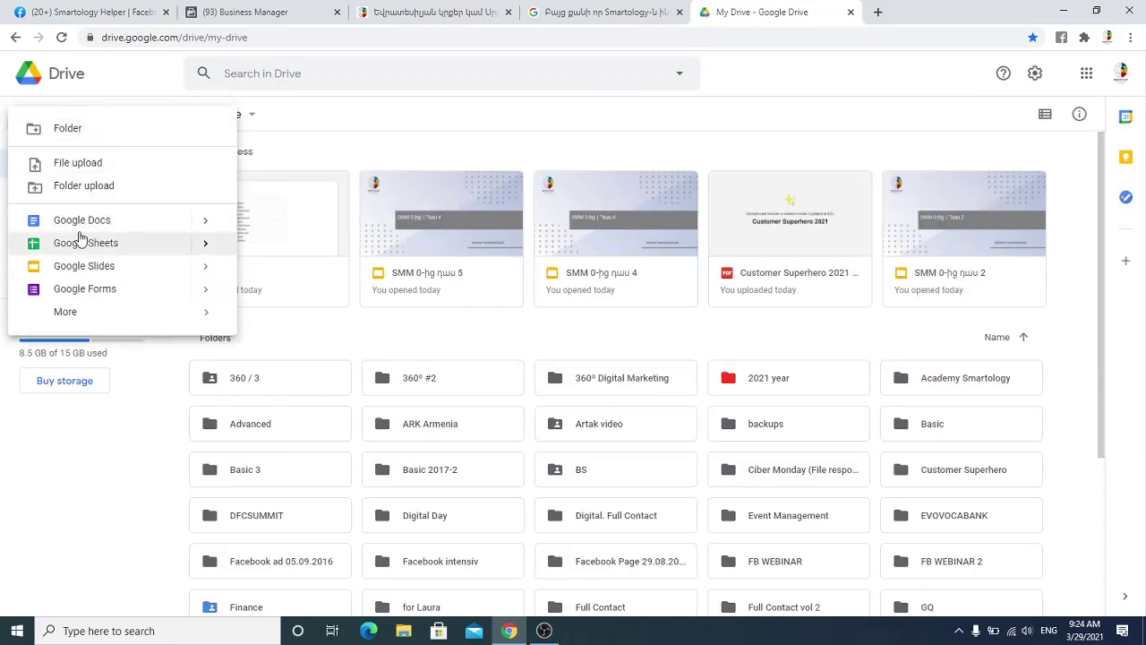
left_click(81, 221)
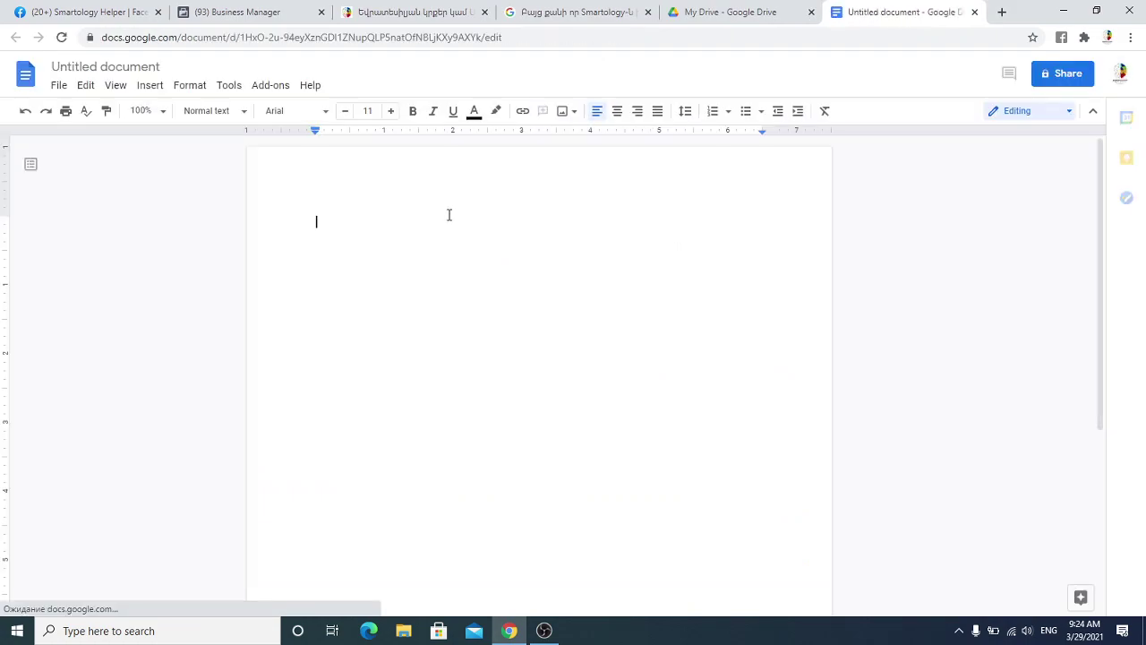
type("Բայց քանի որ Smartology-ն ինտերնետ մարքեթինգի մասին է (երևի նկատել եք), ուստի մեզ հետաքրքրեց բոլորովին այլ փաստ։ Հիմա ժամանակագրությունը՝  Սրբուկի տեսահոլովակի պրեմիերա՝ մարտի 10-ին, Երևանի ժամանակով 22:00-ին,  2. Առաջին 100 000 ցուցադրությունը՝ մարտի 11-ին, գիշերը 1:07-ին (այսինքն՝ 3 ժամ անց),")
key("BackSpace")
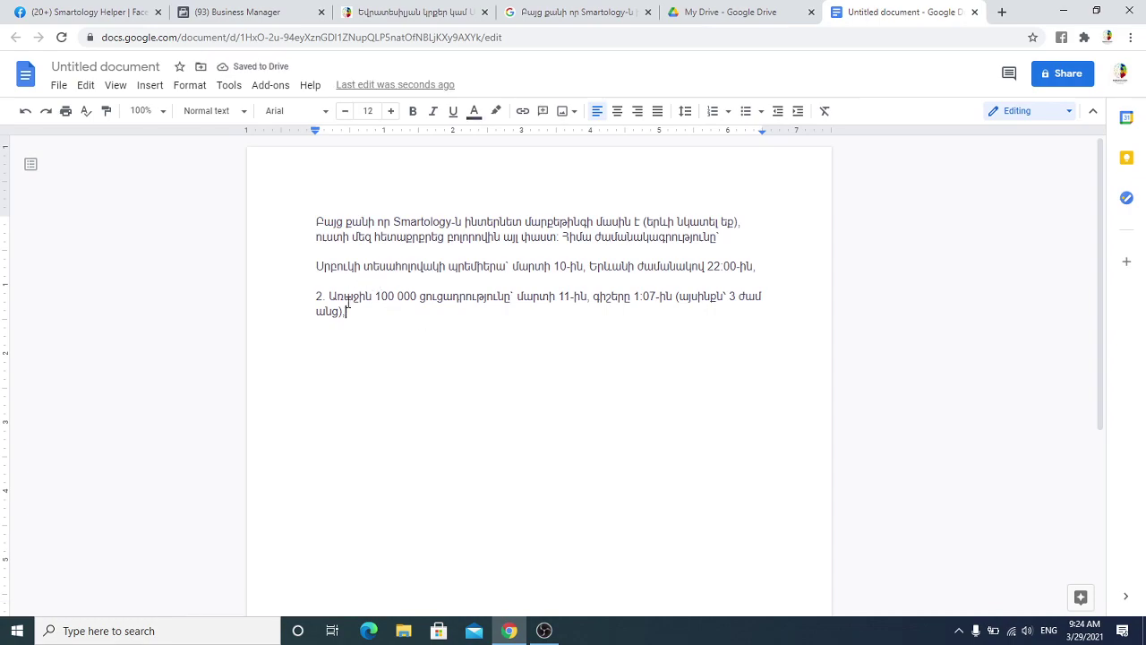
- Copy the entire document text and paste it into the Text component of the Facebook Instant Experience
key("ctrl+a")
key("ctrl+c")
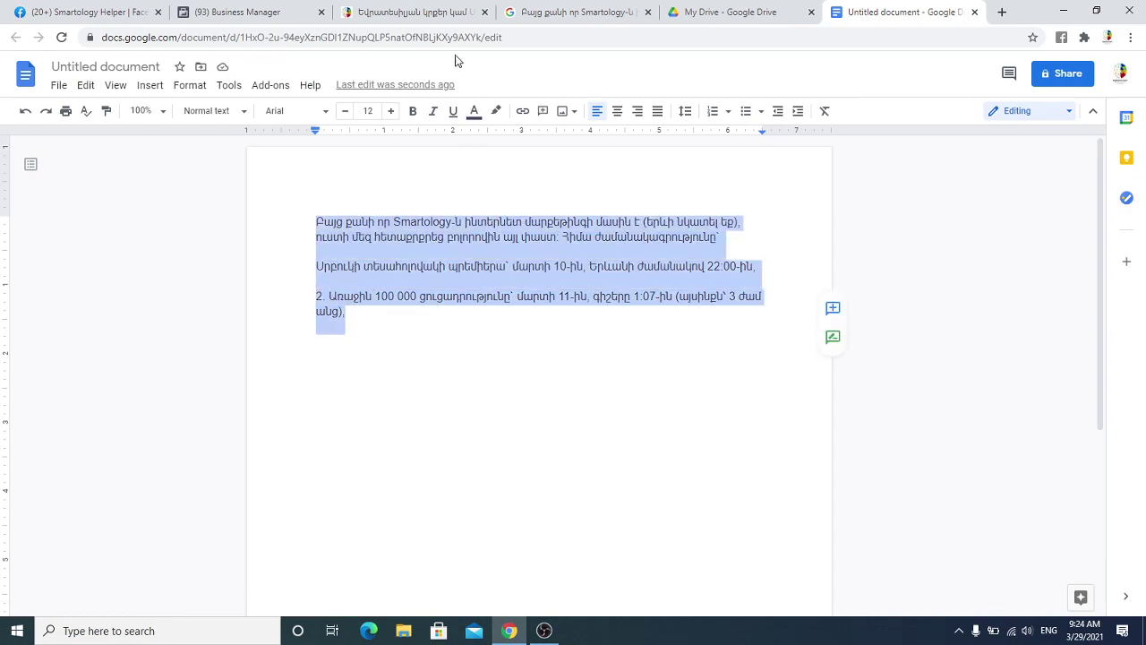
left_click(90, 12)
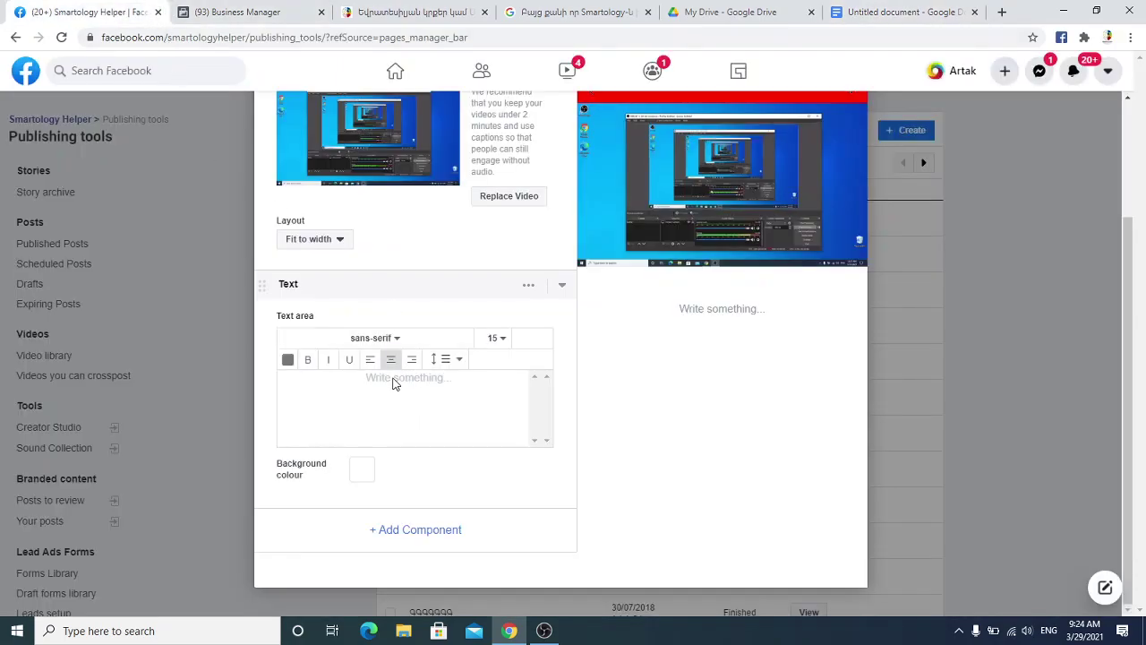
key("ctrl+v")
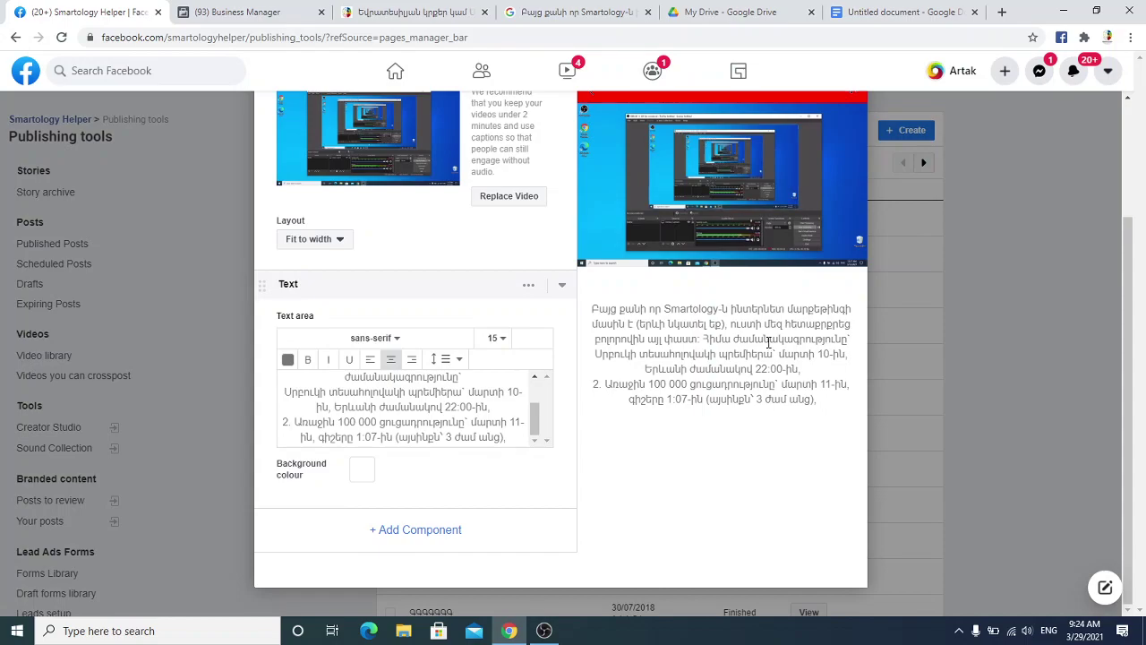
- Select the pasted text in the text area and try left, centre and right alignment on it
left_click_drag(669, 325, 707, 384)
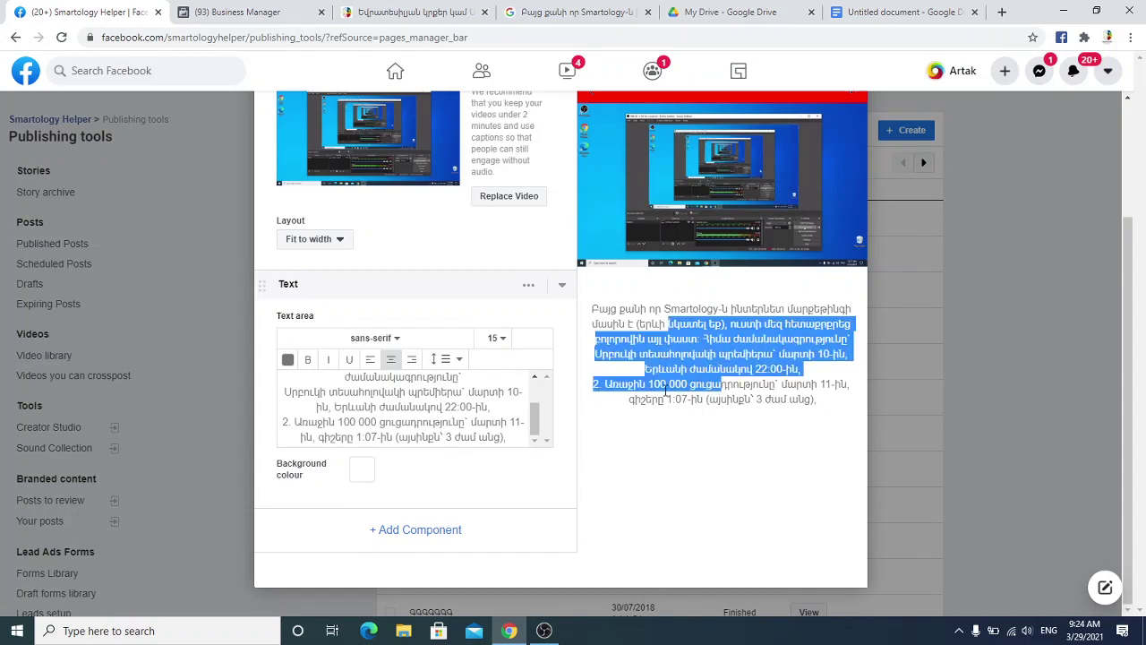
left_click(377, 428)
double_click(359, 398)
left_click(359, 399)
key("shift+Home")
left_click_drag(340, 385, 535, 458)
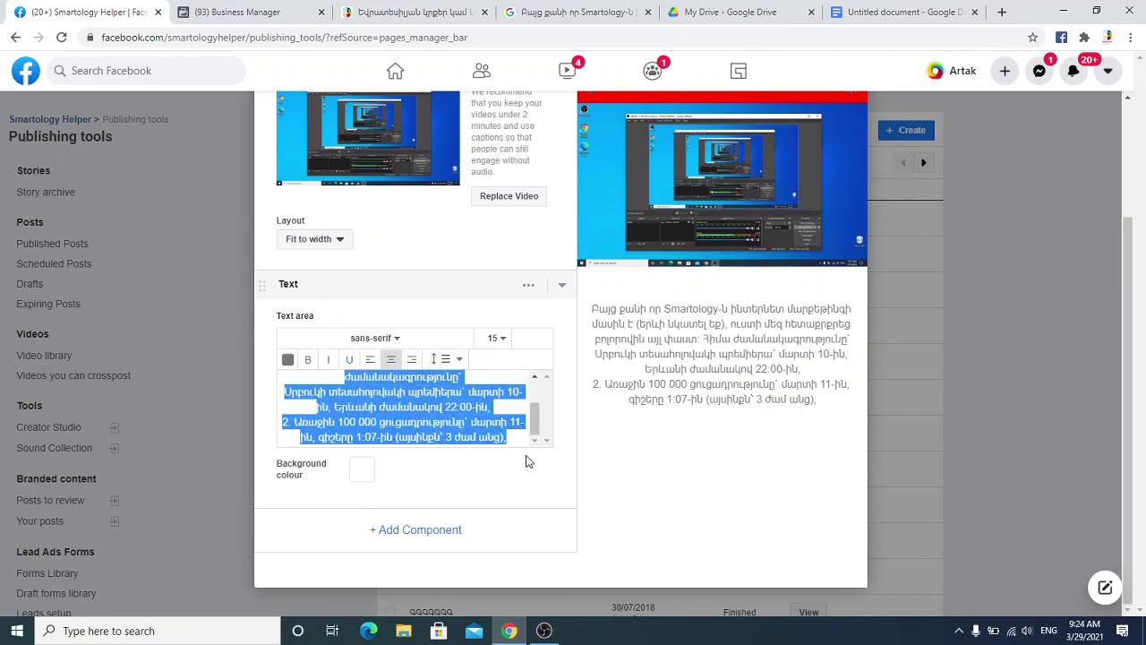
left_click(371, 360)
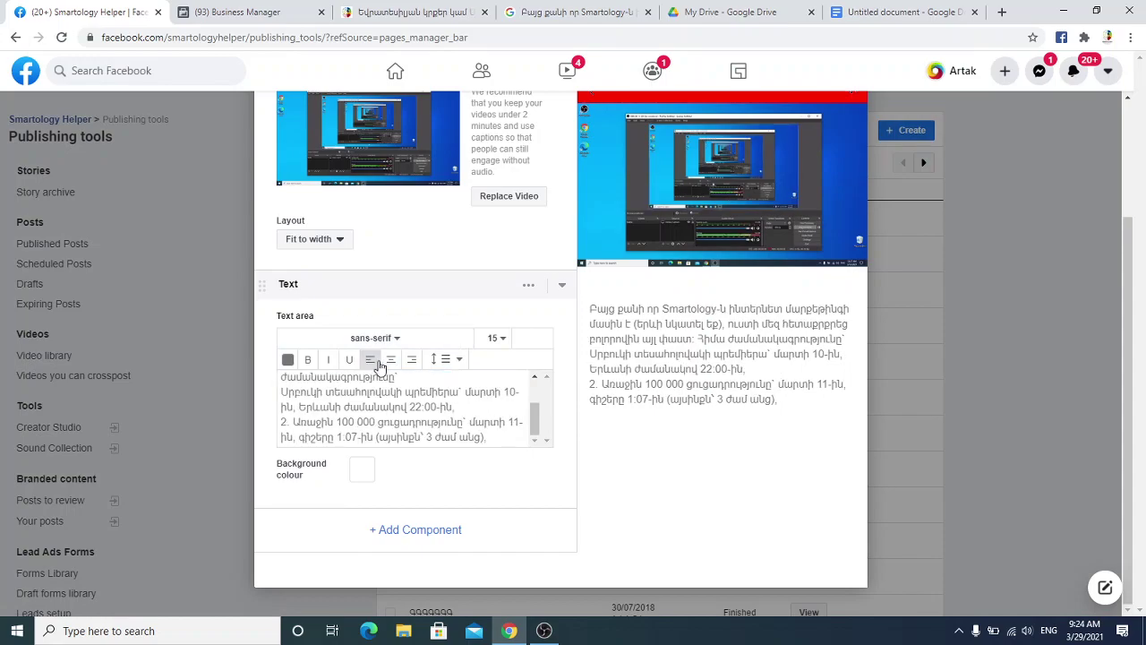
left_click(391, 359)
left_click(411, 361)
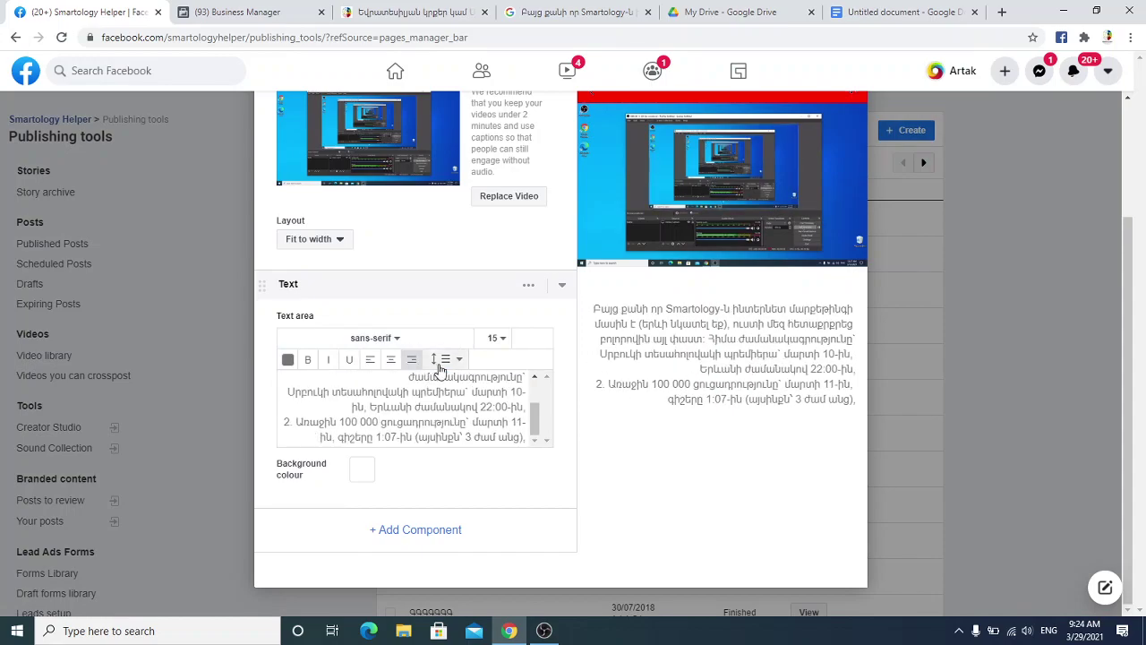
- Increase the line spacing of the text block and align the text to the centre
left_click(444, 365)
left_click(445, 502)
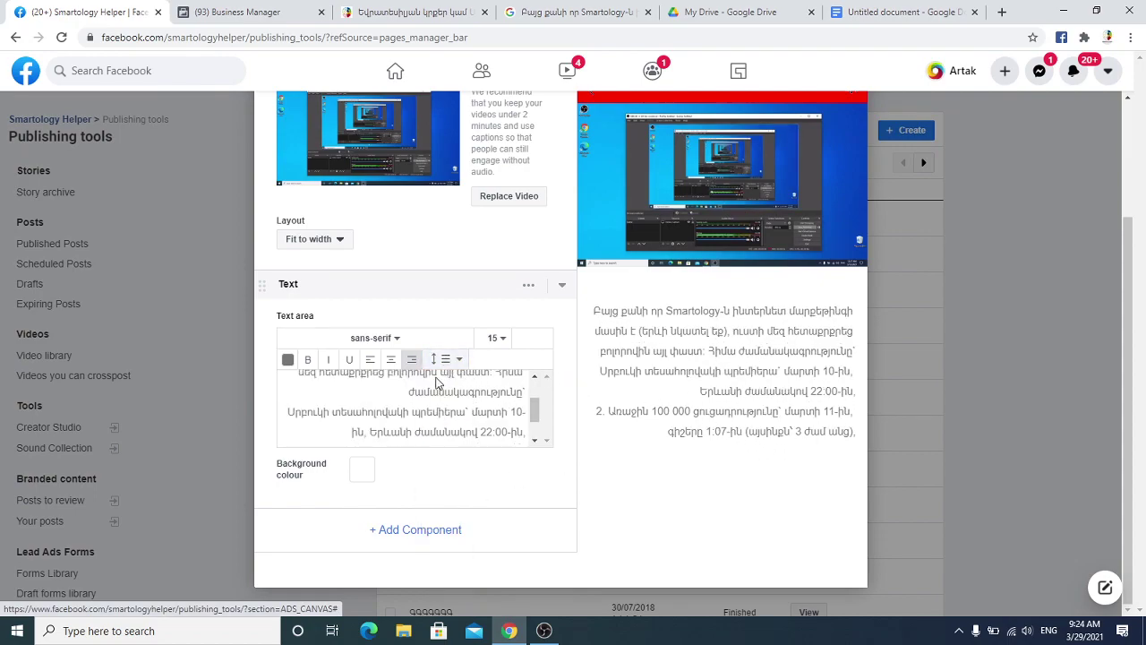
left_click(391, 359)
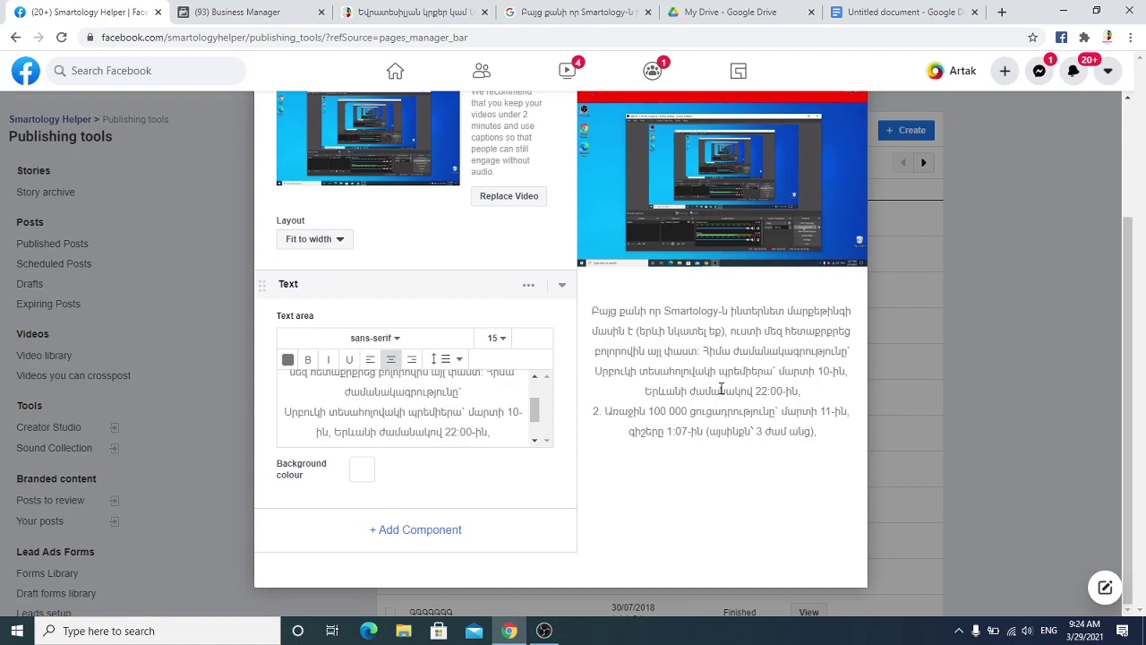
- Try bold on the text, and set the colour of the whole text to red, ff0000
left_click(306, 359)
left_click(306, 360)
left_click_drag(507, 436, 280, 347)
left_click(287, 360)
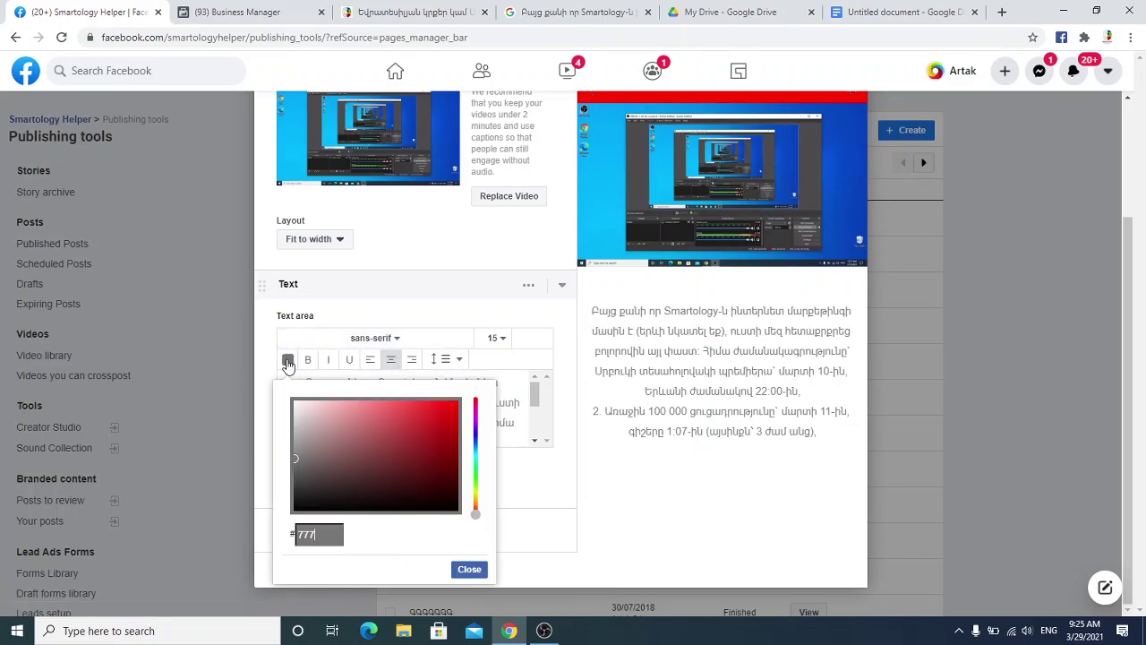
type("ff0000")
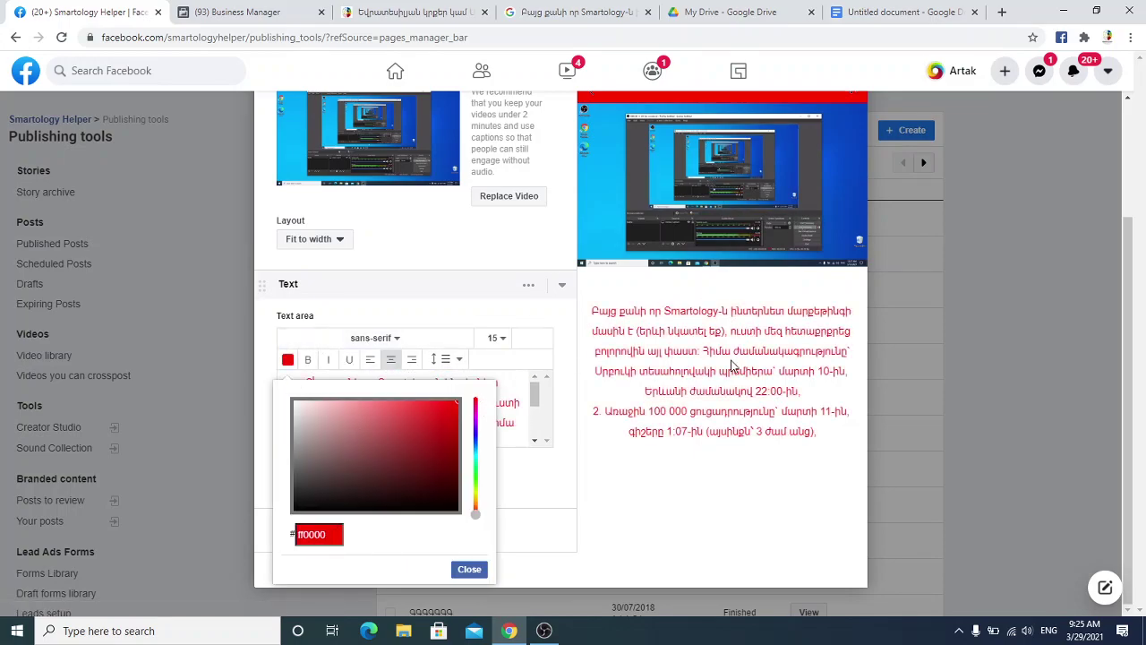
left_click(553, 485)
- Set the text block's background colour to bright yellow, fbff00, after trying the olive shade 7f8053
left_click(361, 469)
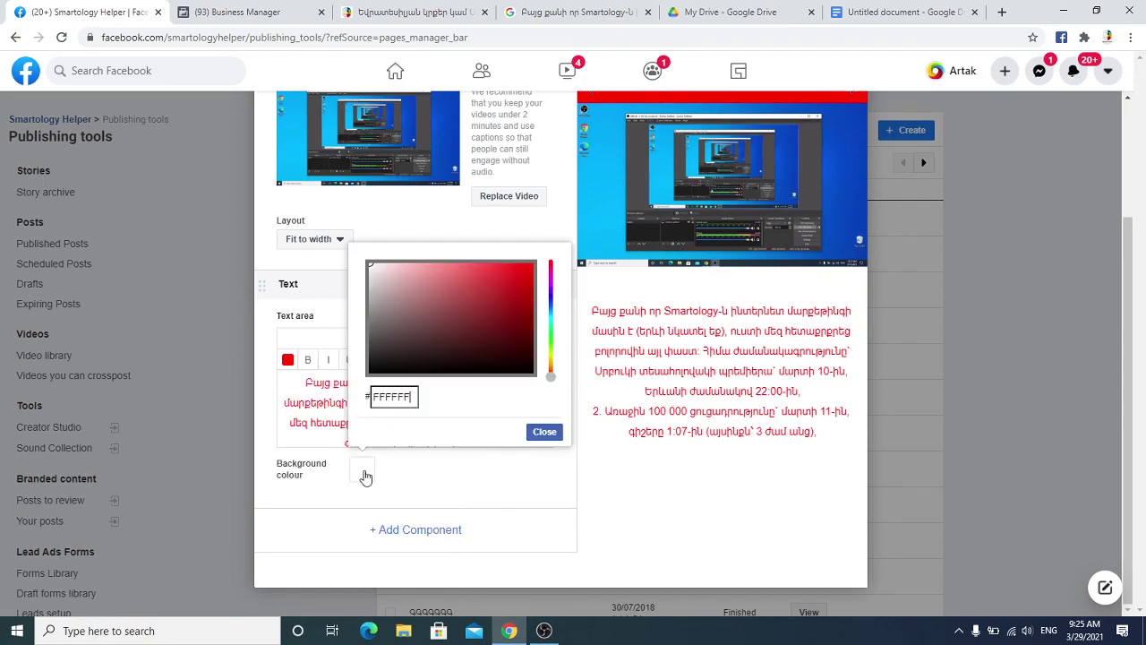
left_click_drag(549, 345, 549, 357)
left_click(528, 264)
left_click(534, 260)
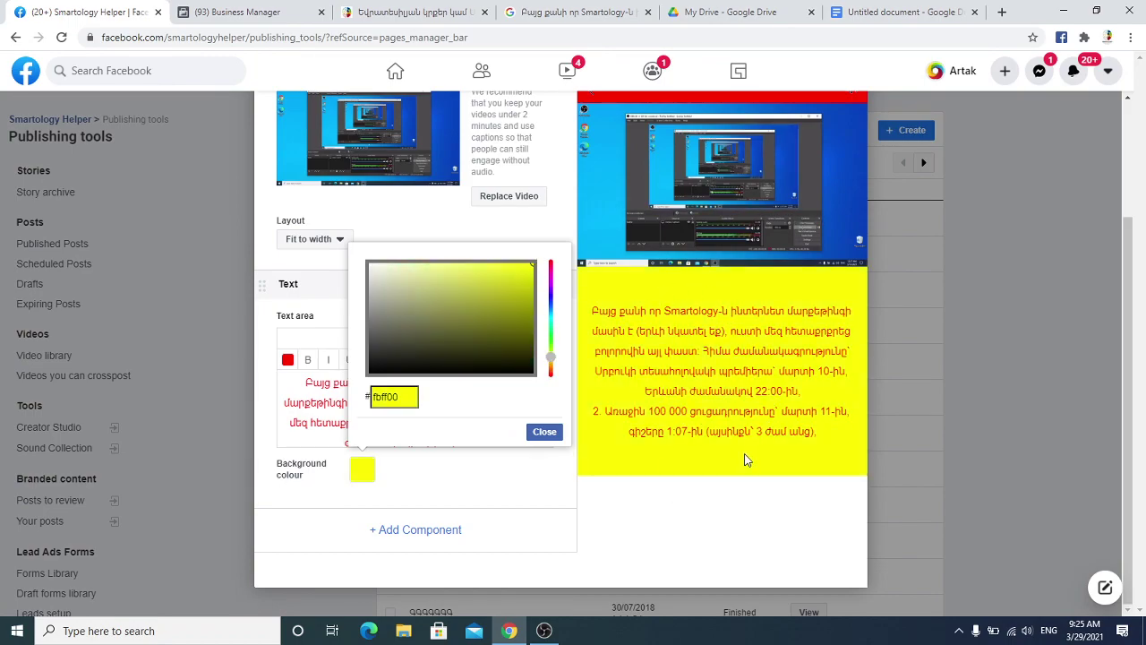
left_click(424, 318)
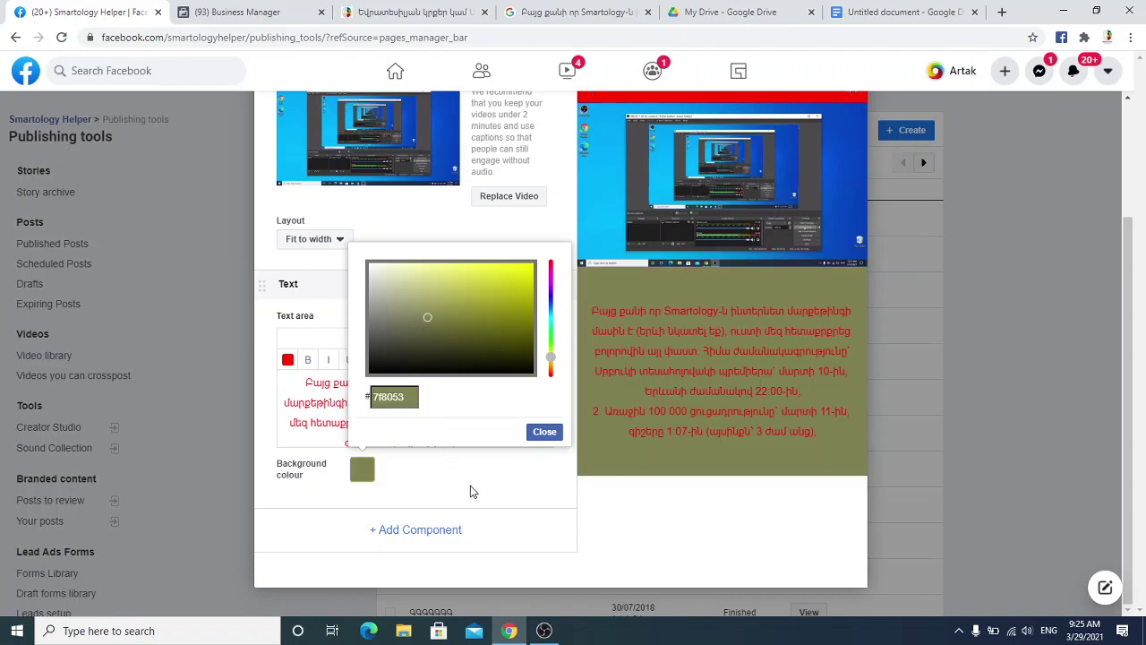
left_click(534, 261)
left_click(499, 482)
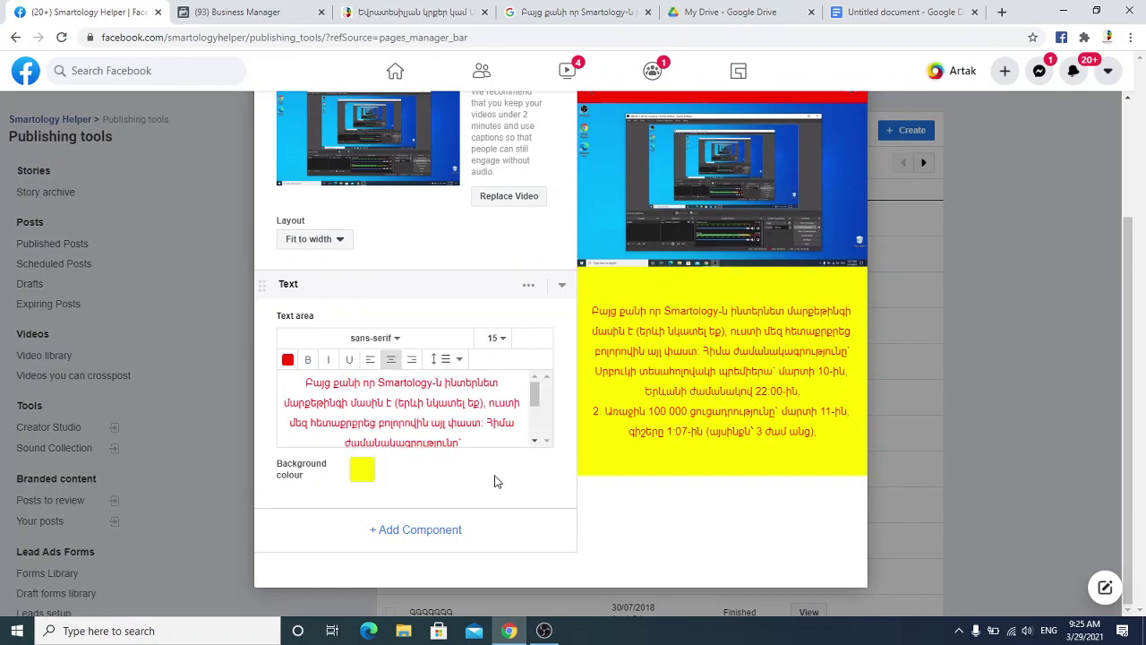
- Select the text in the text area and change its font to Georgia
left_click_drag(298, 388, 527, 472)
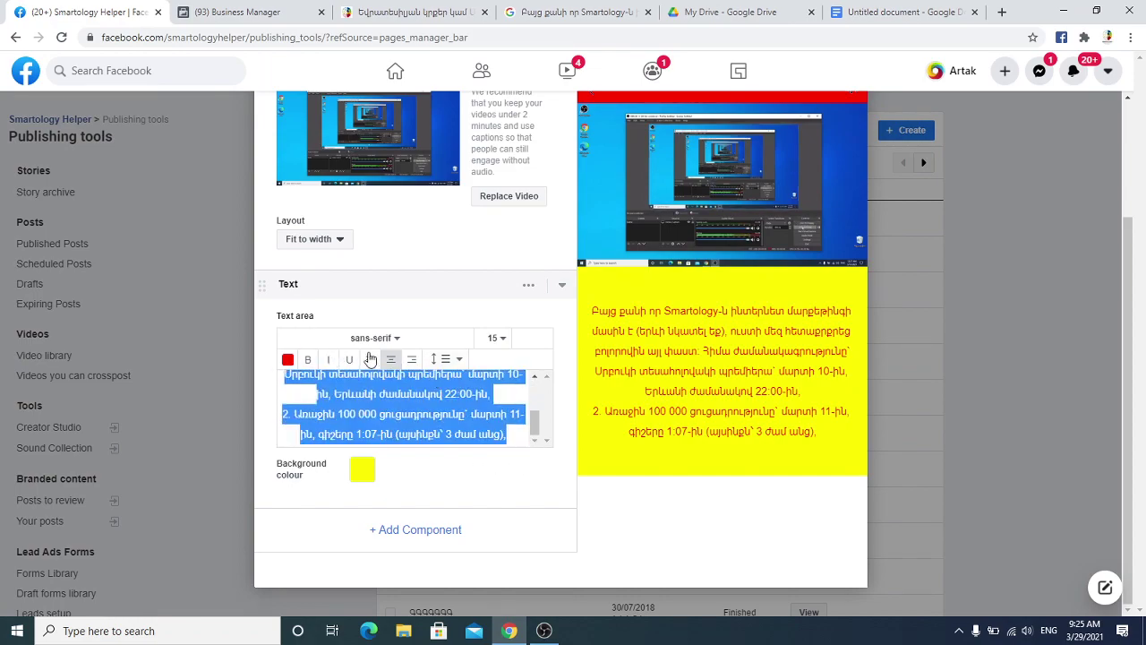
left_click(394, 340)
scroll(369, 376, "down", 2)
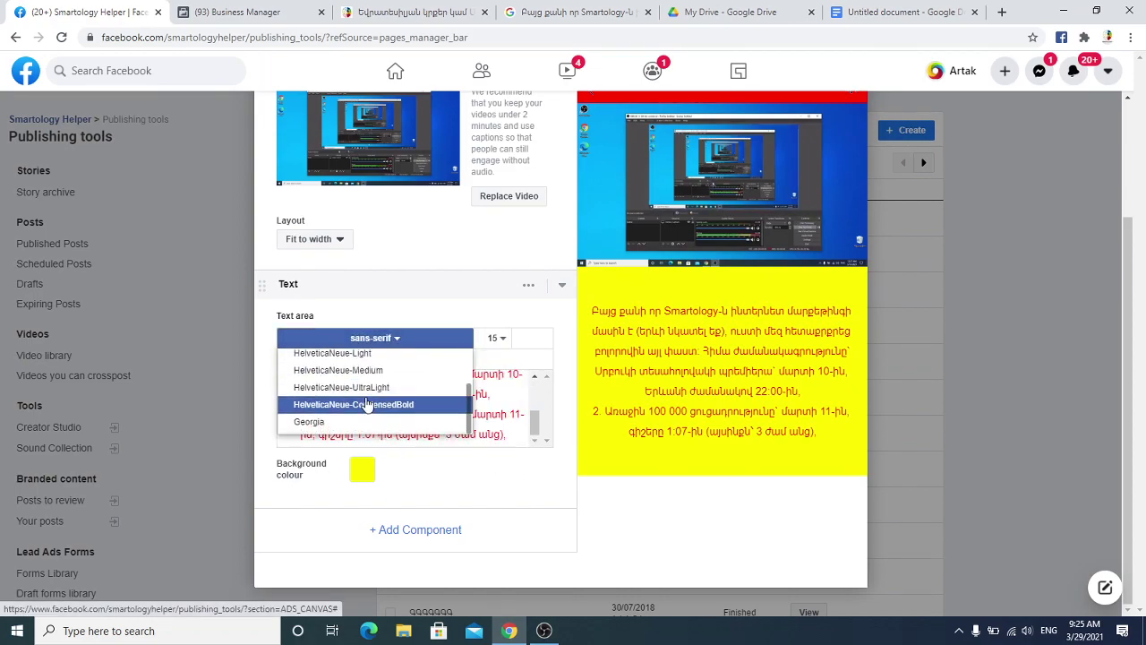
scroll(371, 402, "up", 1)
scroll(370, 404, "down", 3)
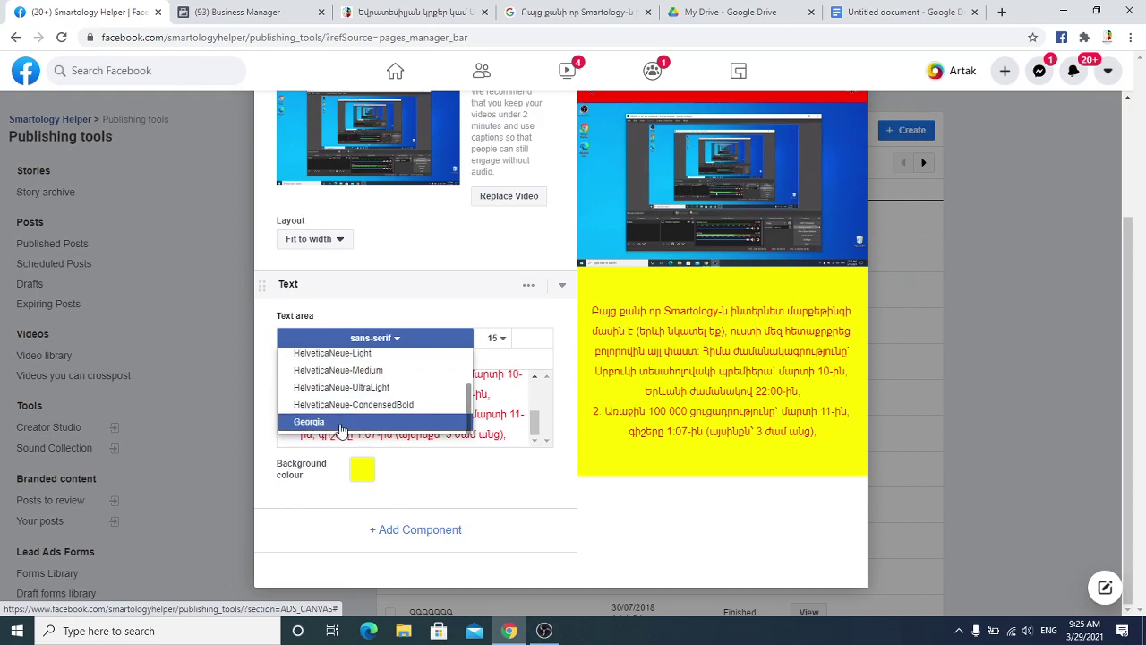
left_click(371, 417)
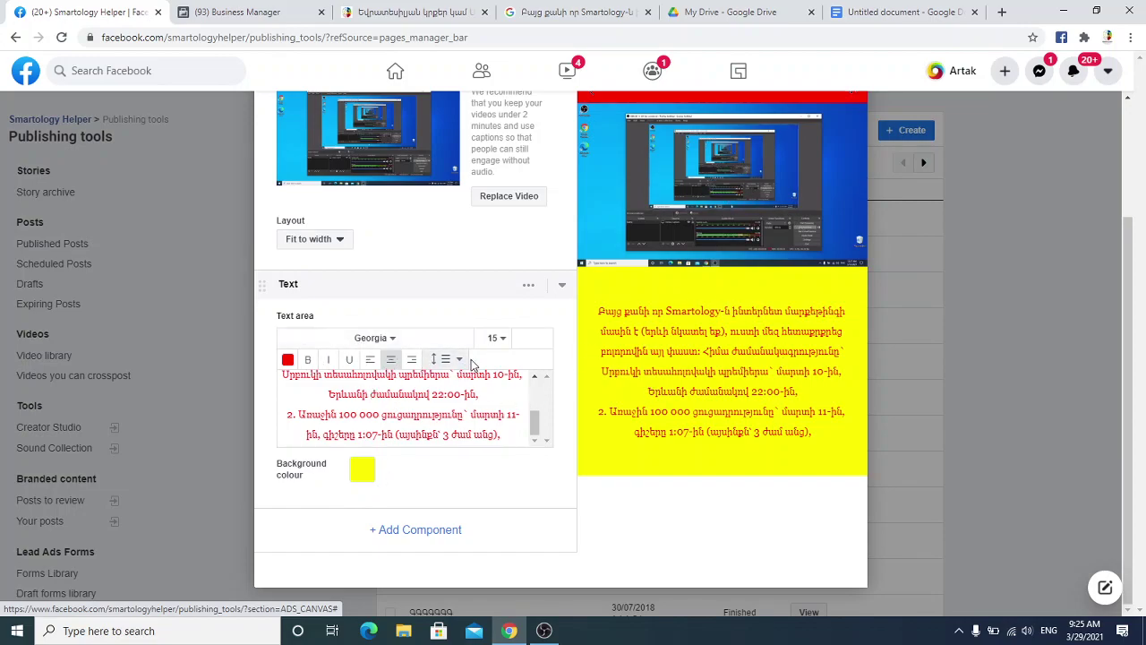
- Try font size 33 on the text block and settle on size 13
left_click(495, 337)
scroll(499, 410, "down", 5)
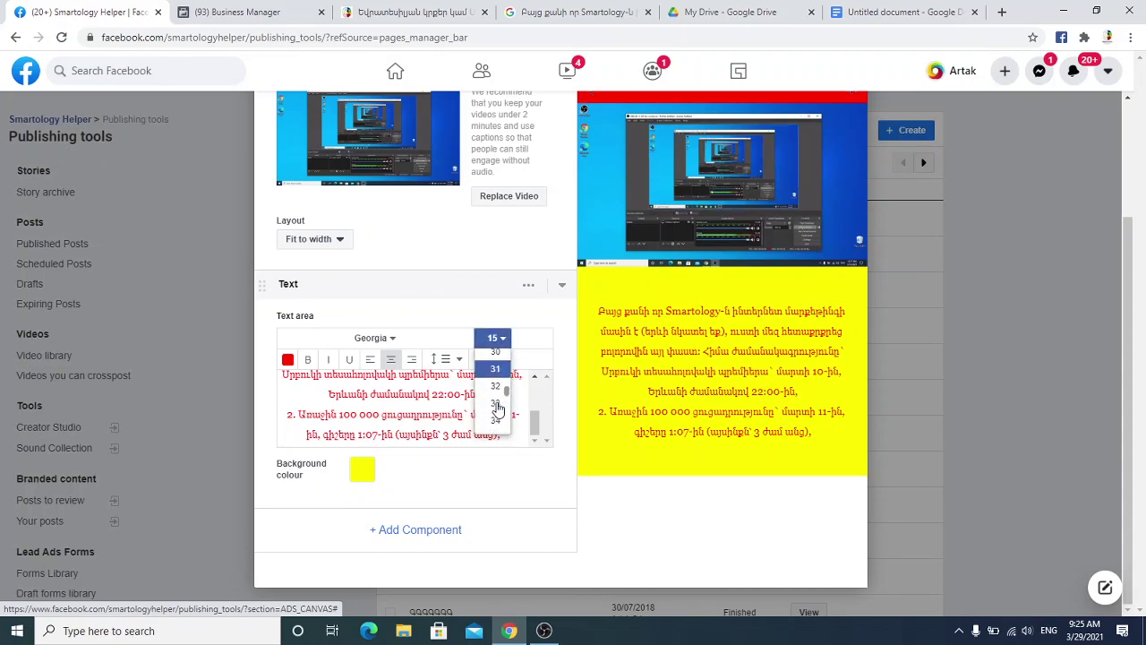
left_click(495, 398)
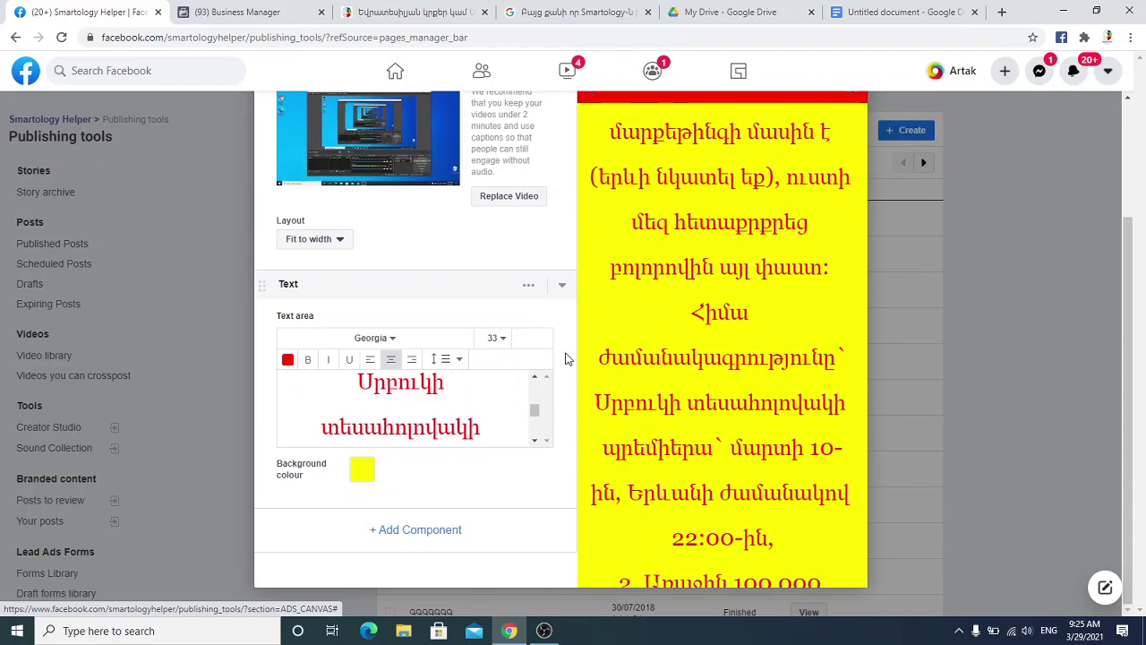
left_click(498, 338)
scroll(498, 394, "down", 2)
left_click(497, 403)
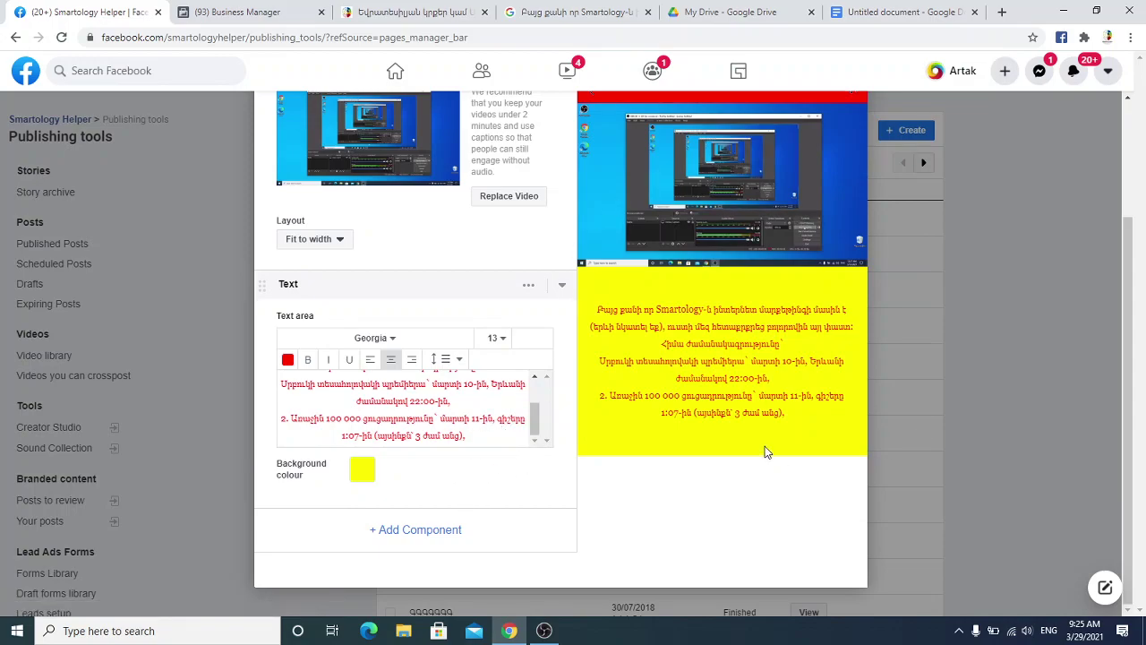
- Add a Carousel component below the text block
left_click(409, 533)
left_click(559, 268)
left_click(722, 442)
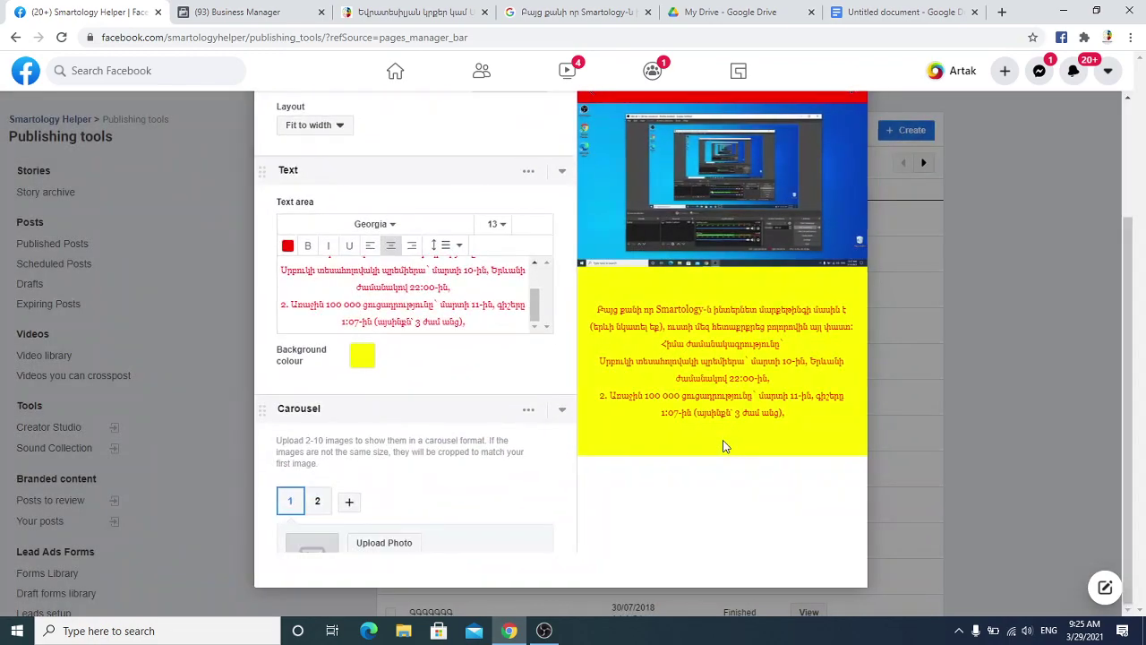
- Upload the JPG image 4 from the Downloads folder as the carousel's first photo
scroll(400, 461, "down", 2)
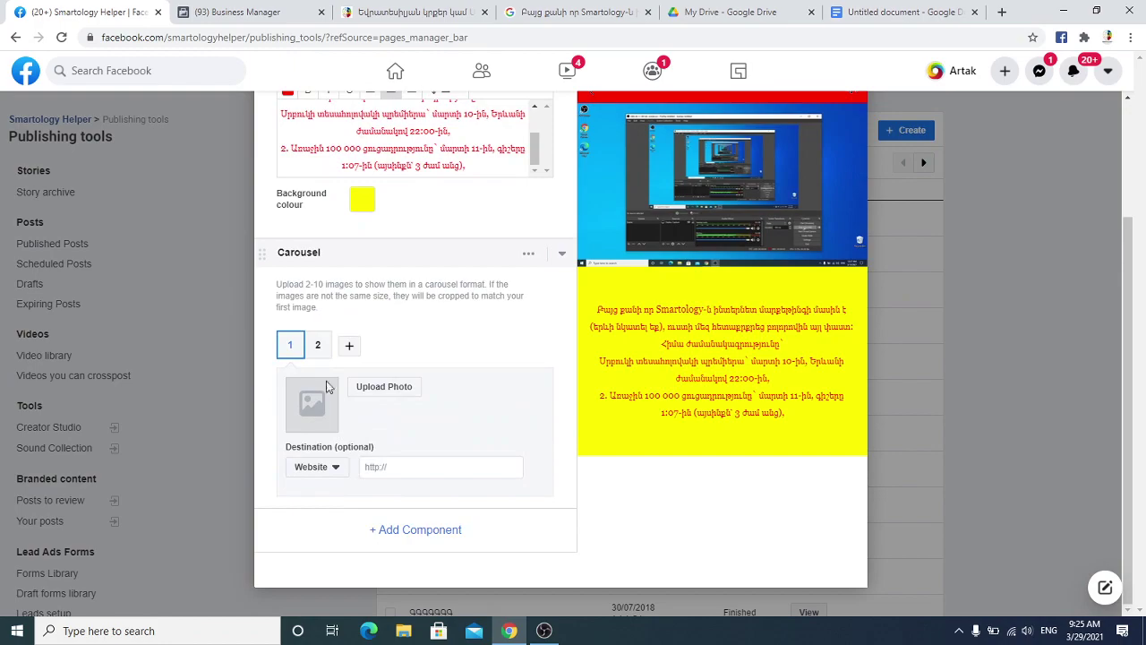
left_click(374, 391)
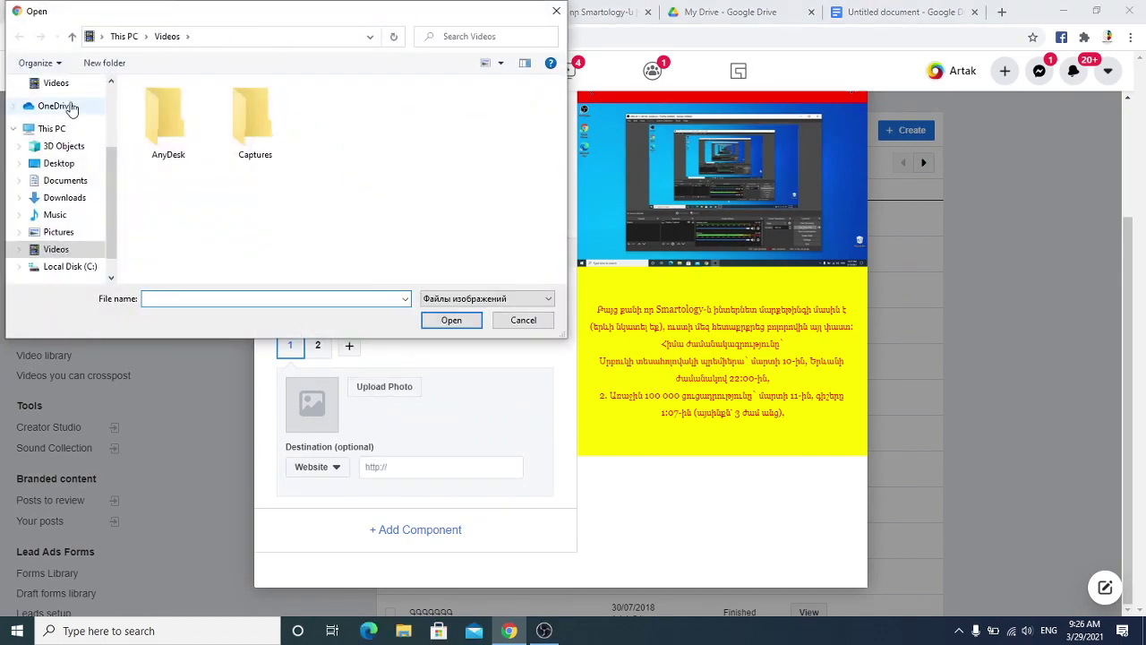
left_click(57, 163)
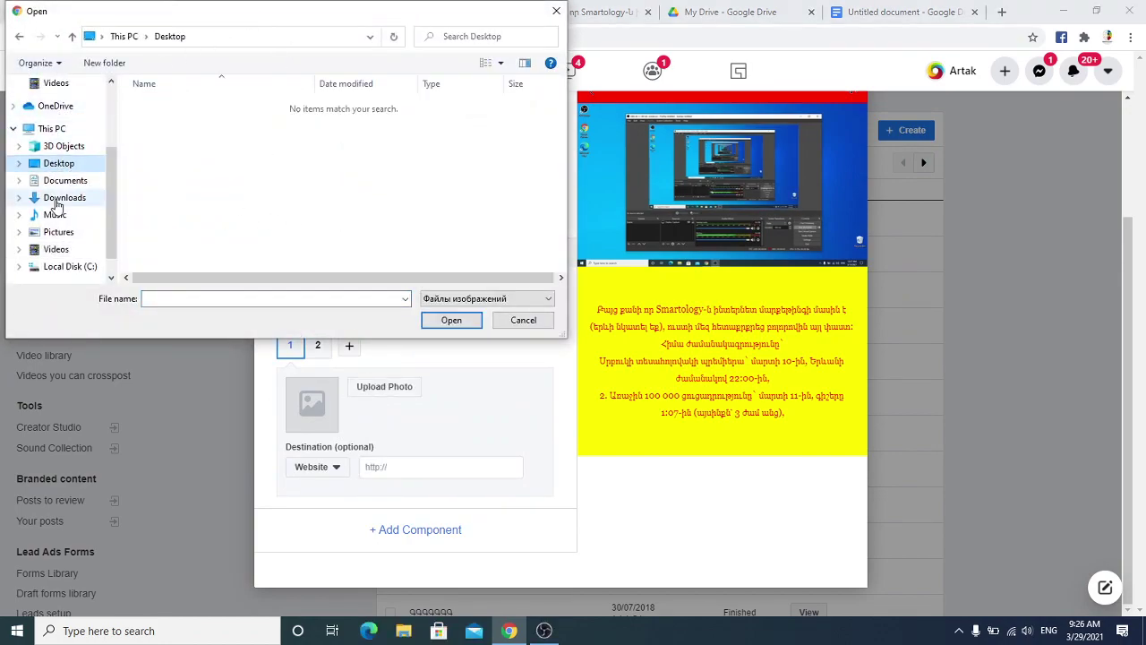
left_click(59, 198)
left_click(150, 125)
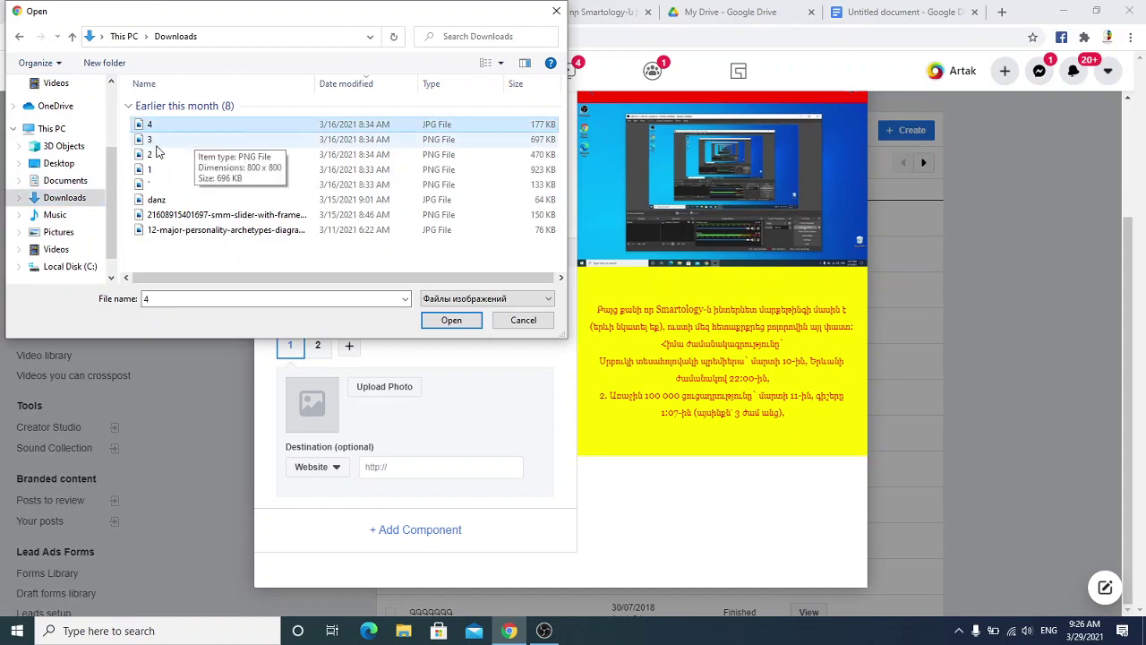
left_click(451, 320)
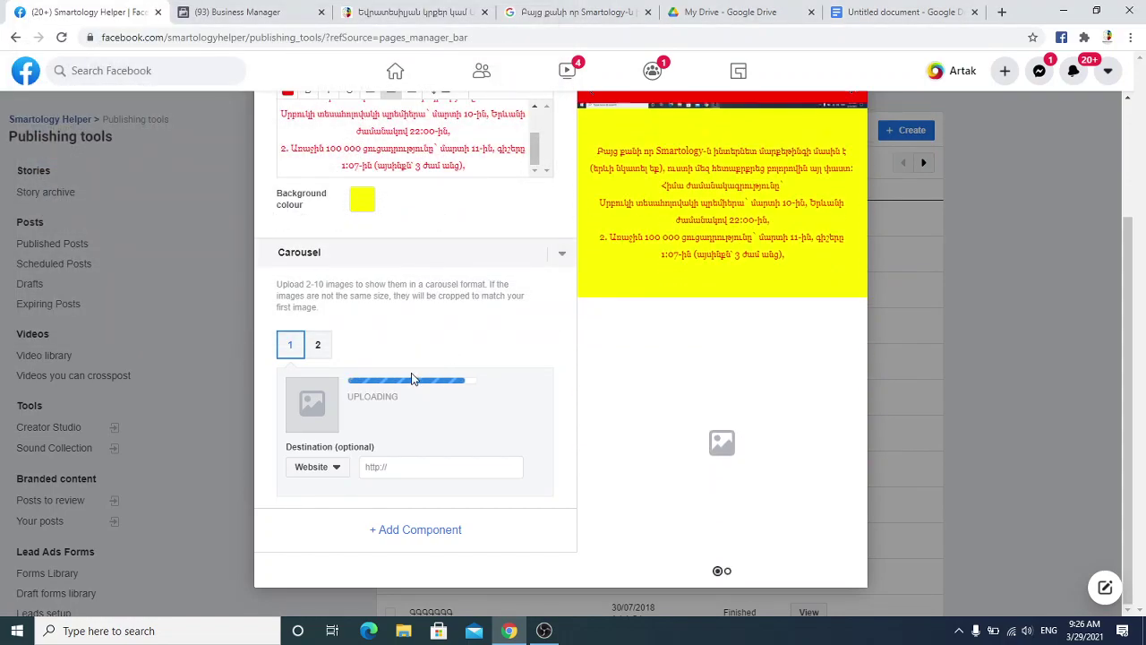
- Upload the PNG image 3 from the Downloads folder as the carousel's second photo
left_click(318, 346)
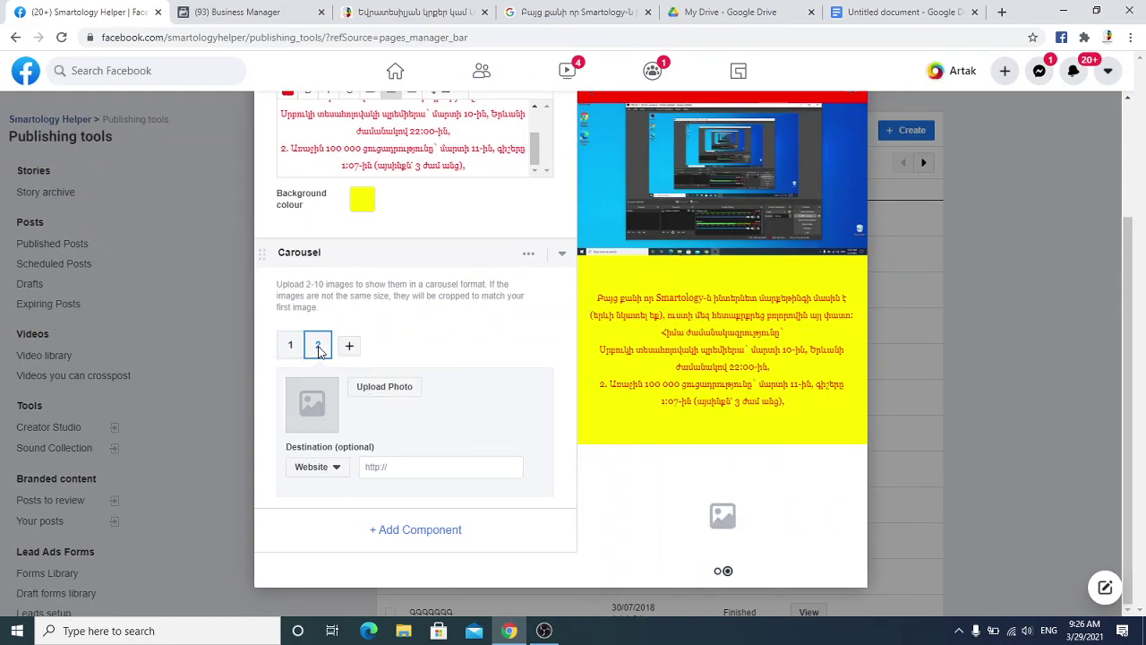
left_click(384, 390)
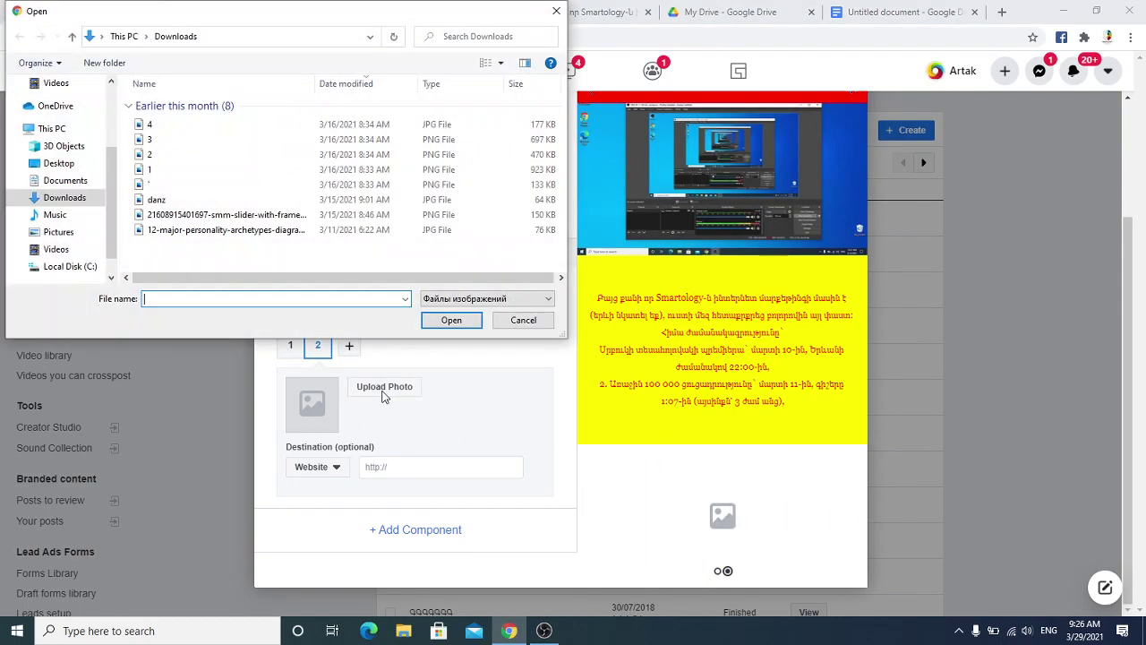
left_click(226, 139)
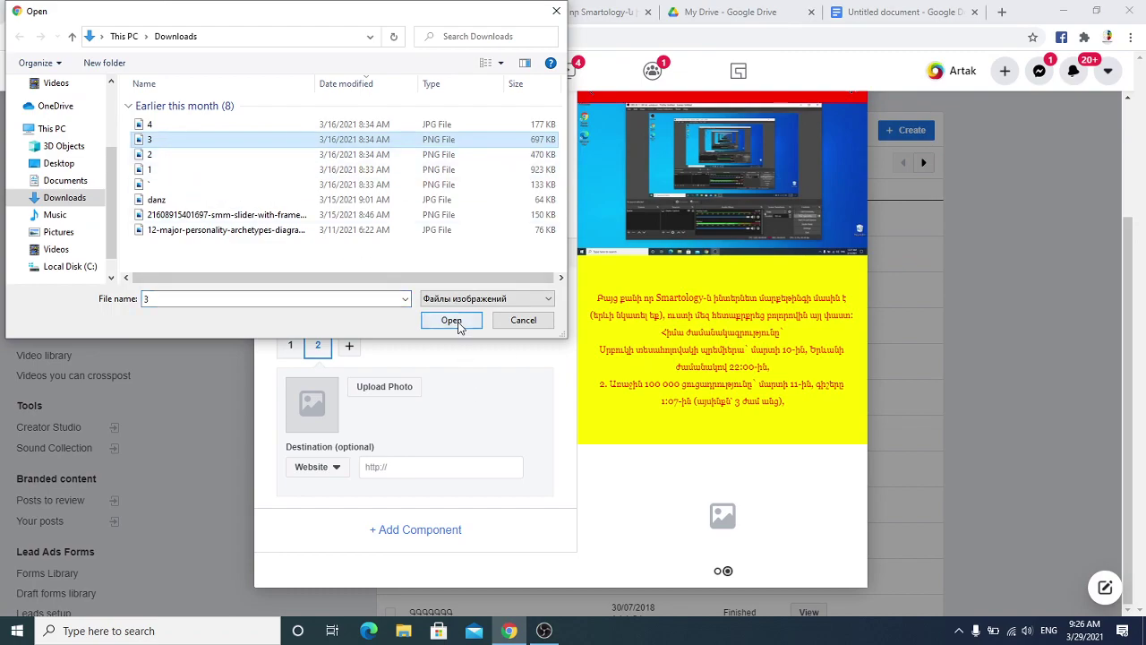
left_click(455, 323)
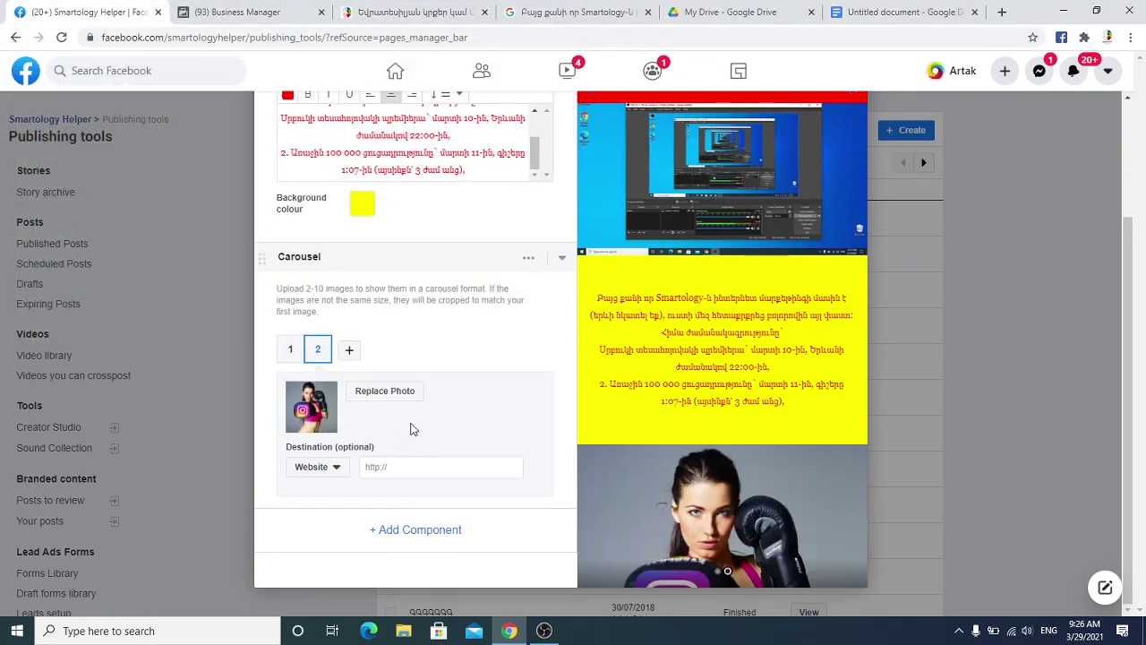
- Upload the PNG image 2 from the Downloads folder as the carousel's third photo
left_click(349, 349)
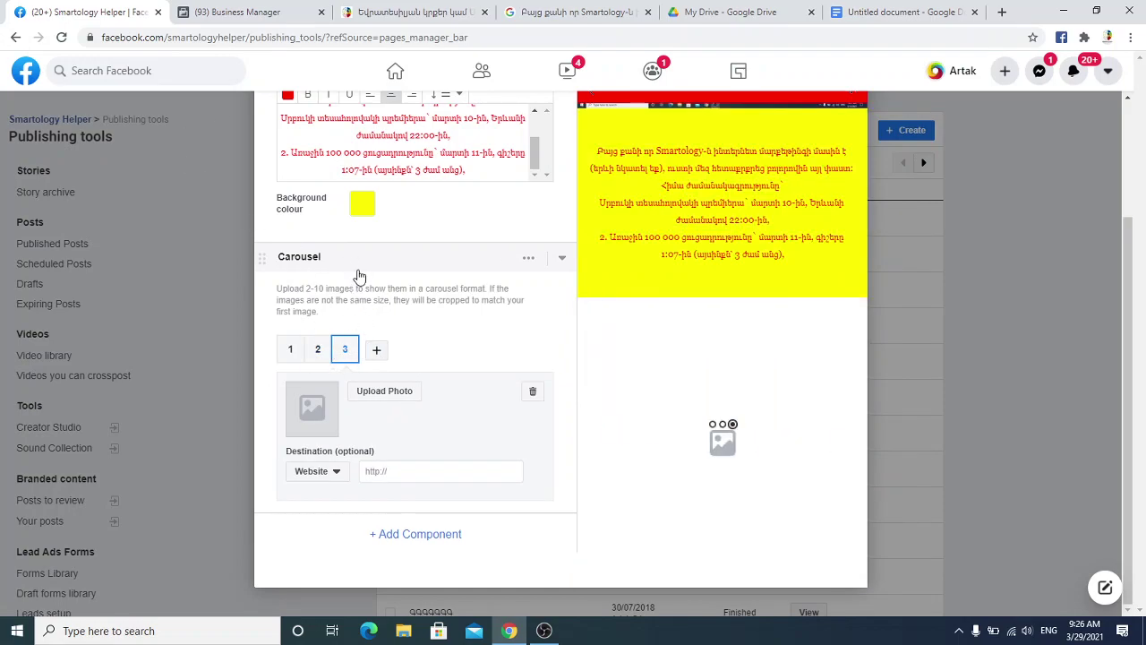
left_click(377, 398)
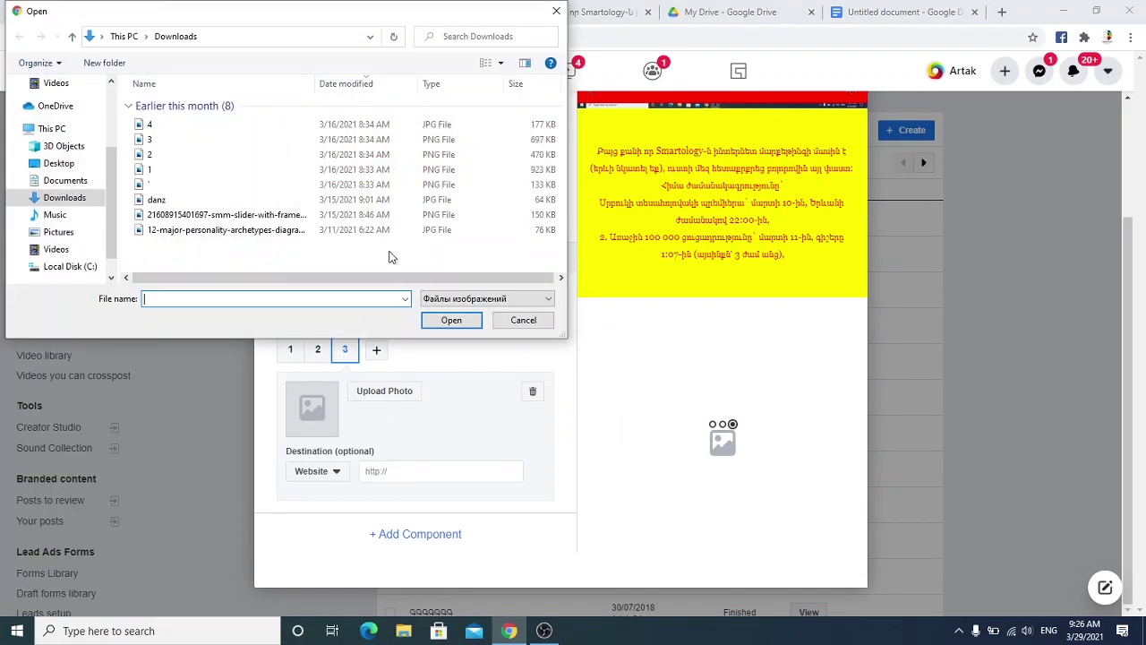
left_click(179, 155)
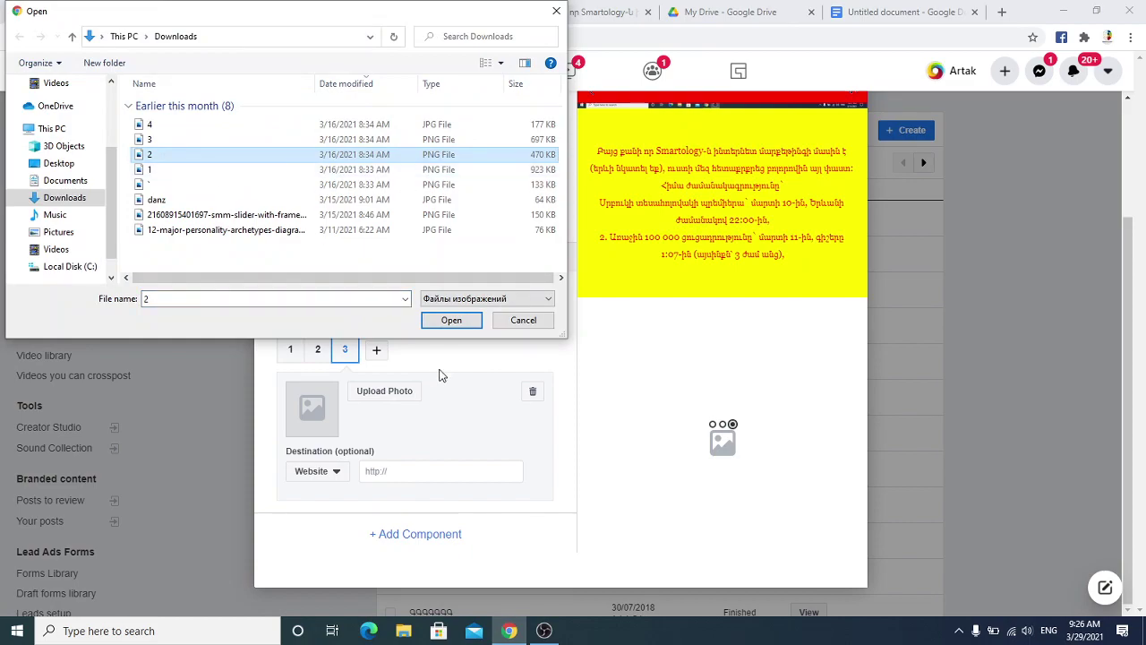
left_click(451, 322)
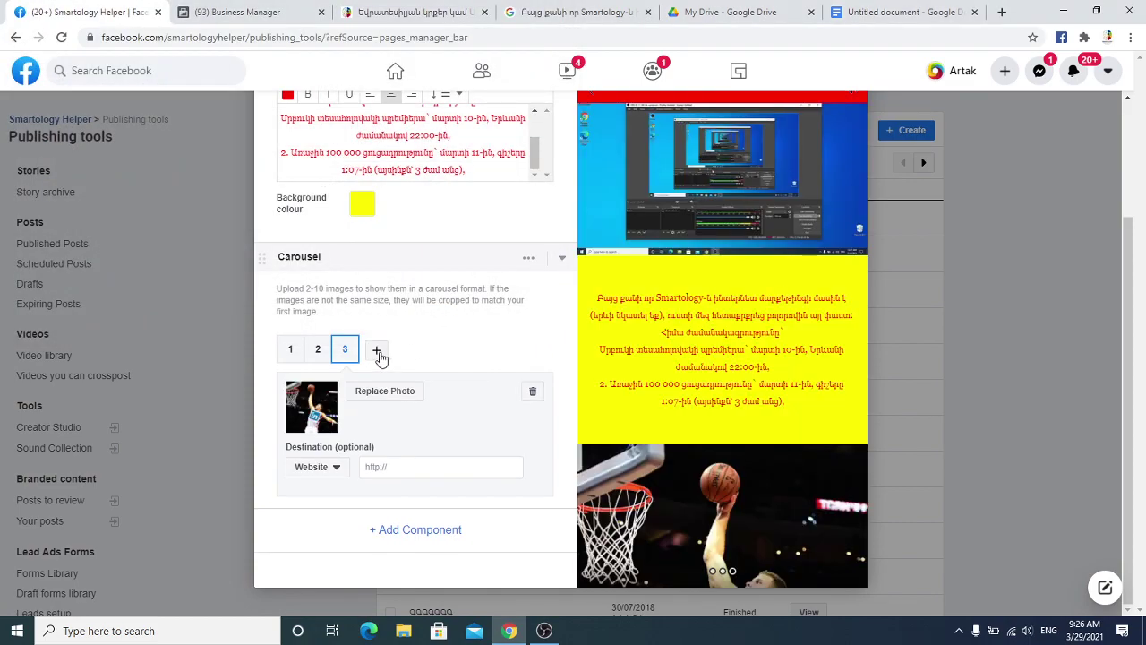
- Add a fourth photo to the carousel using the PNG image 1 from the Downloads folder
left_click(376, 350)
left_click(381, 392)
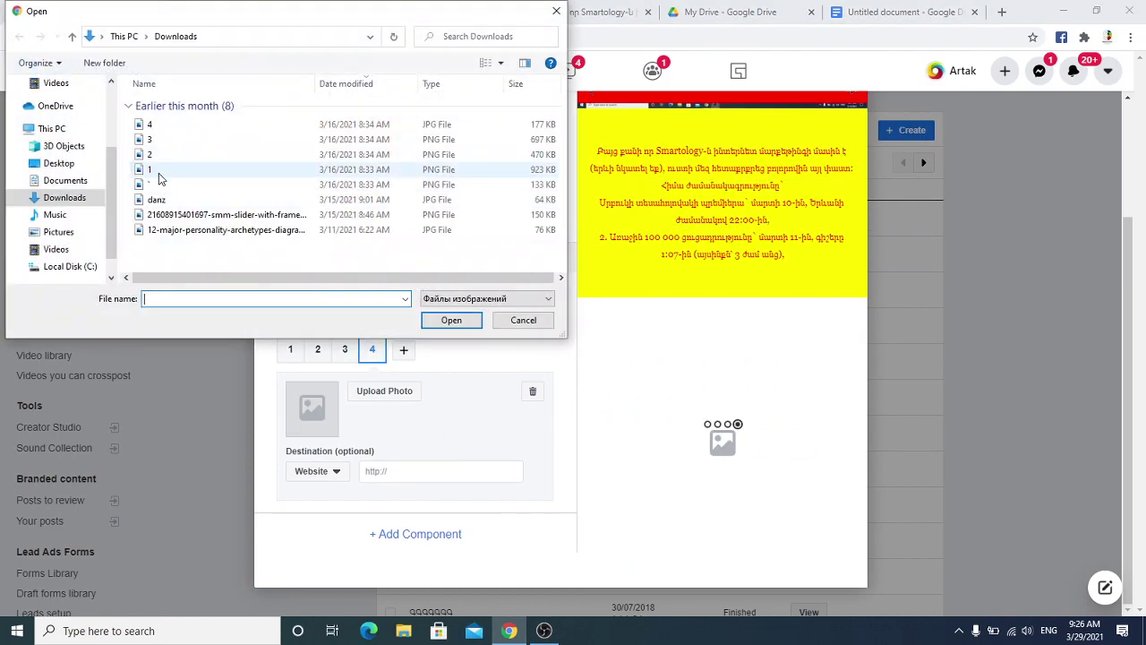
left_click(158, 171)
left_click(451, 320)
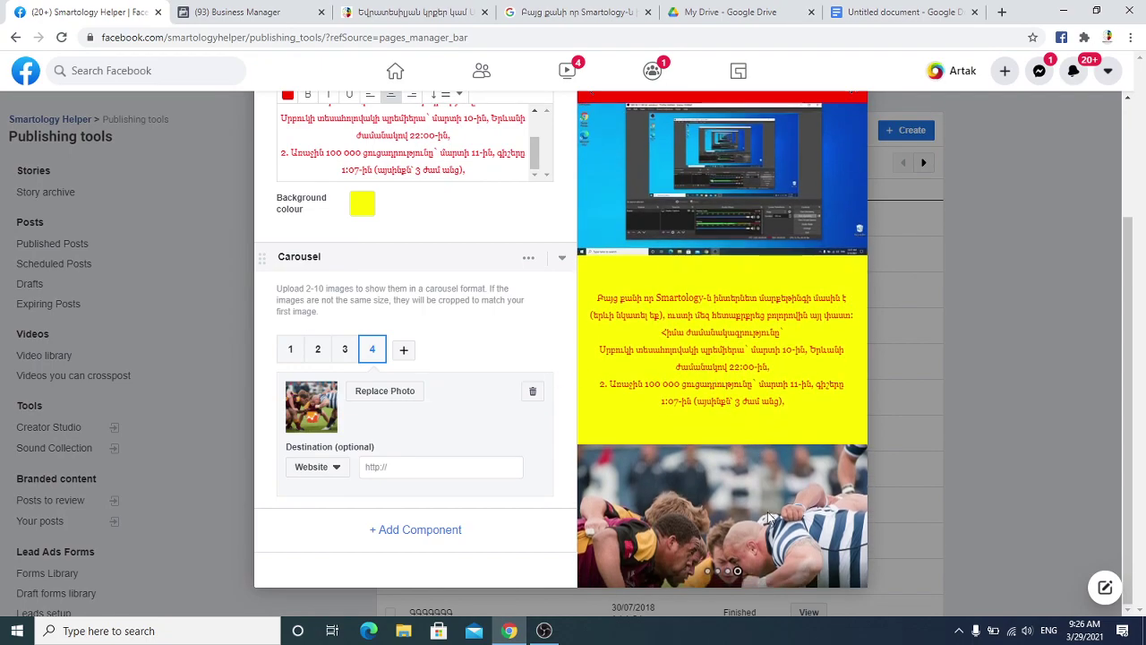
right_click(800, 465)
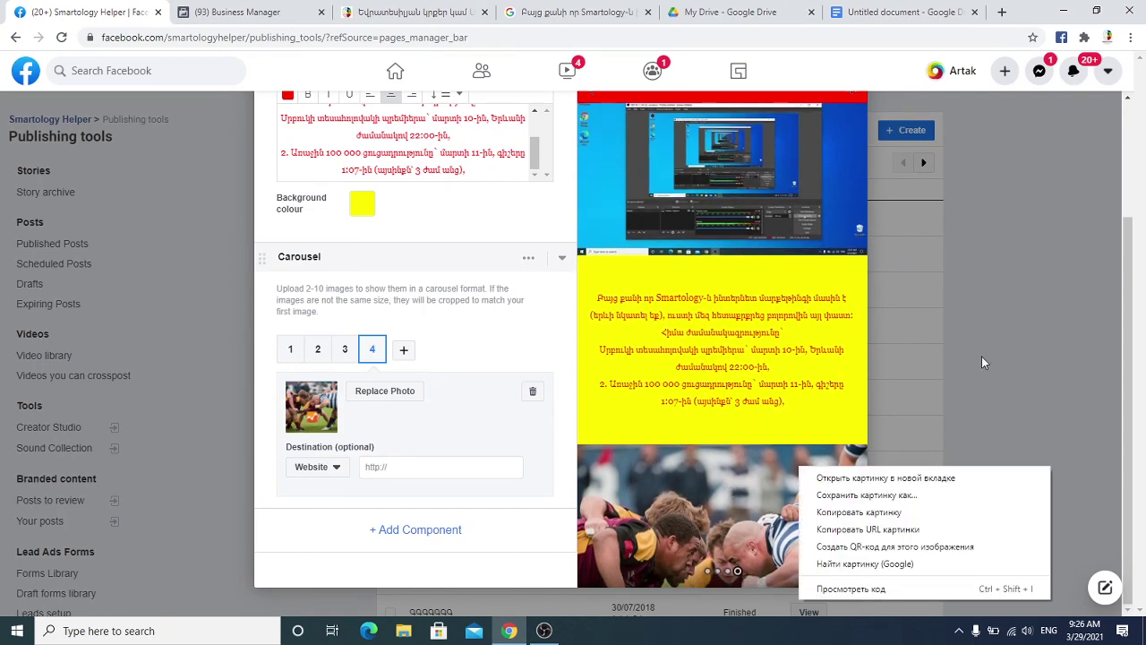
left_click(961, 392)
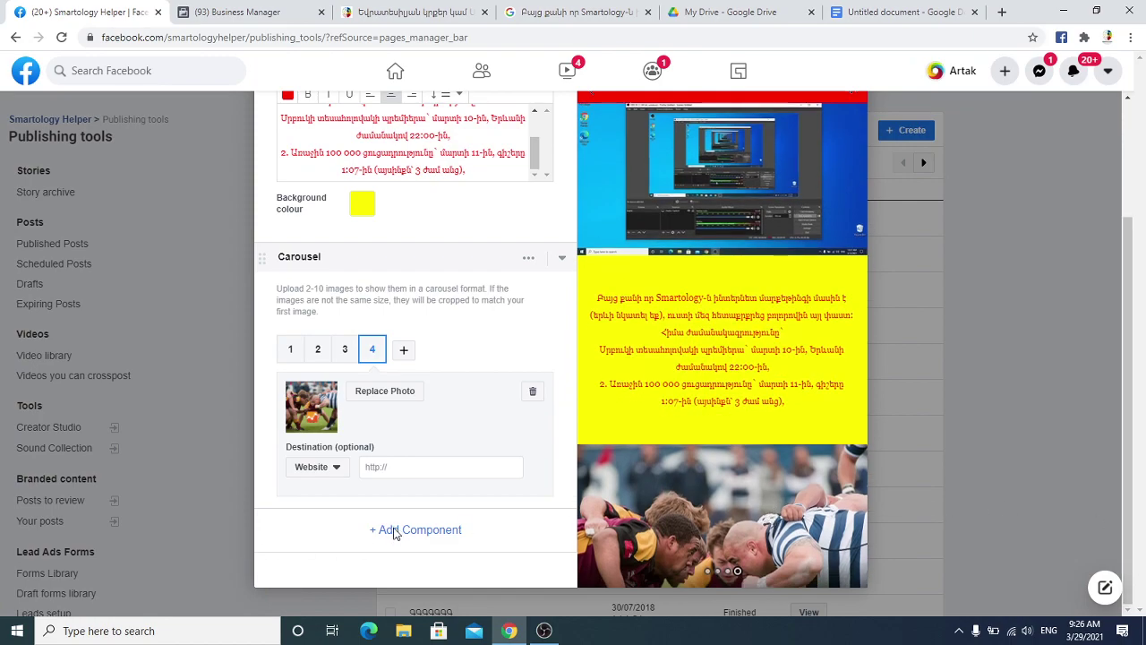
- Add a Text block component below the carousel
left_click(385, 529)
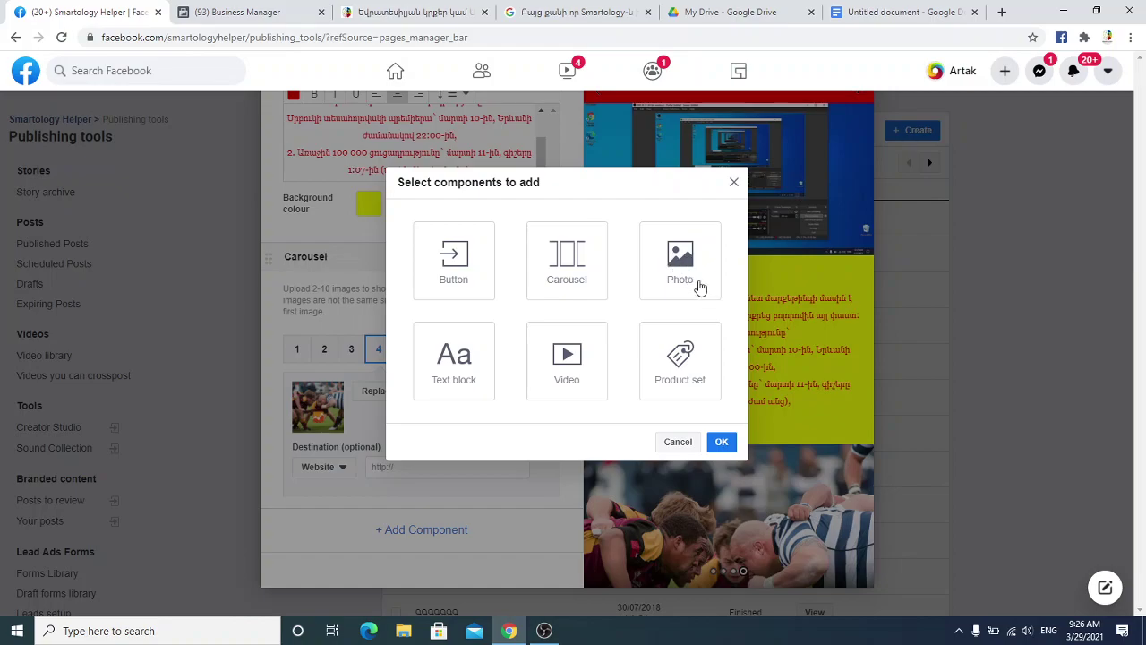
left_click(459, 355)
left_click(722, 441)
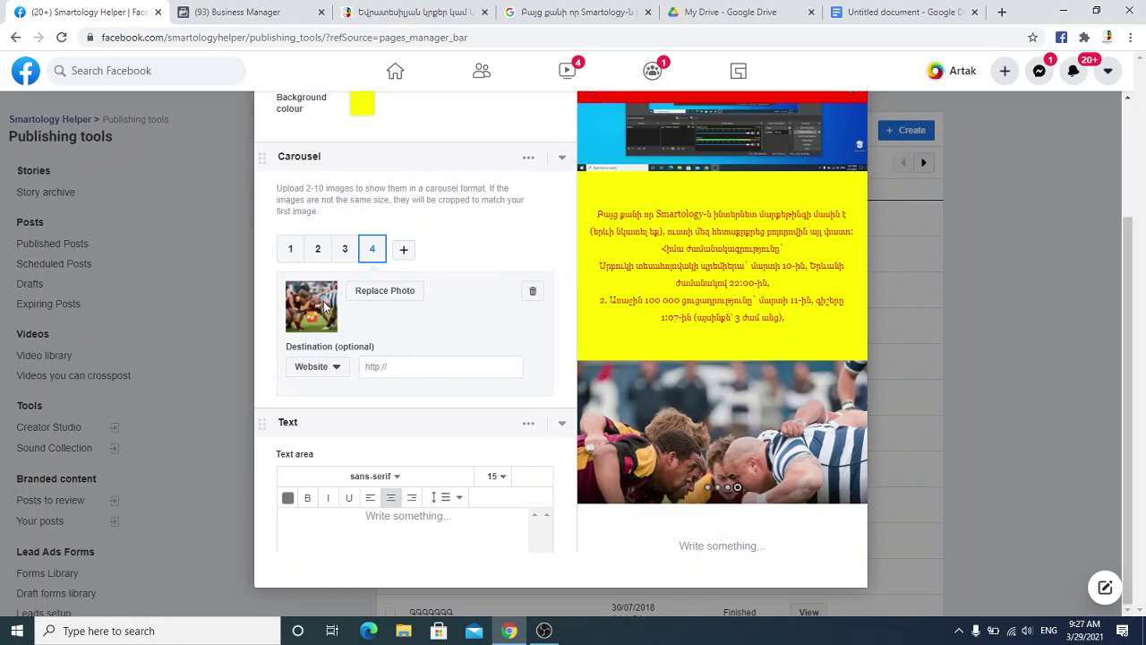
- Look through the carousel's photos and delete the first one, the wide Smartology image
left_click(301, 250)
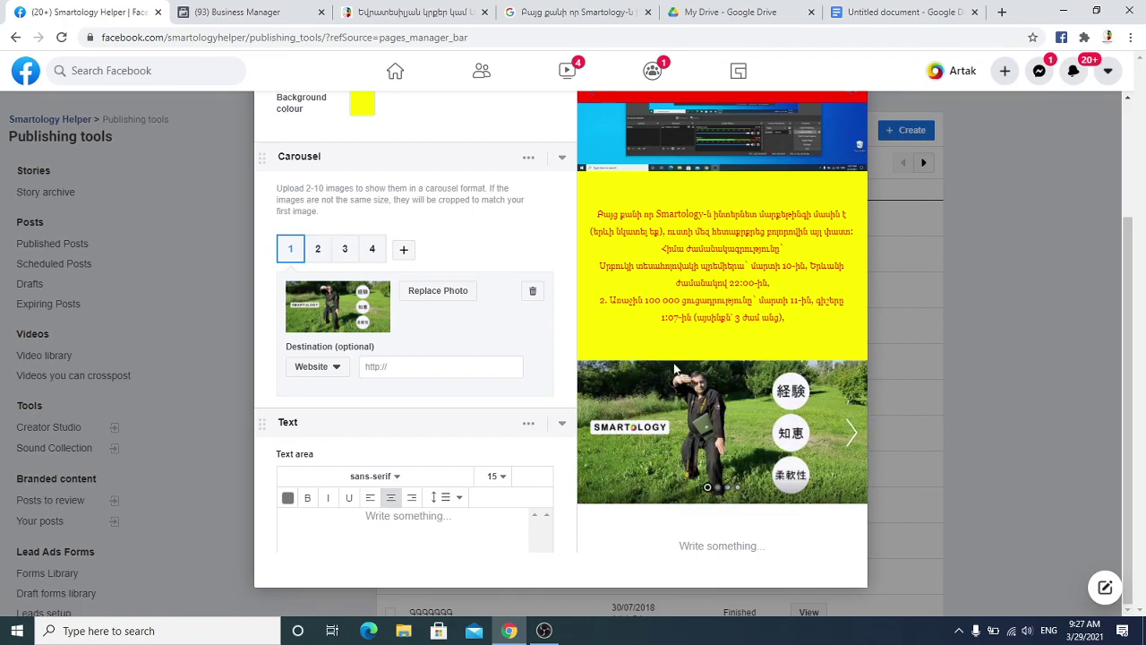
left_click(315, 251)
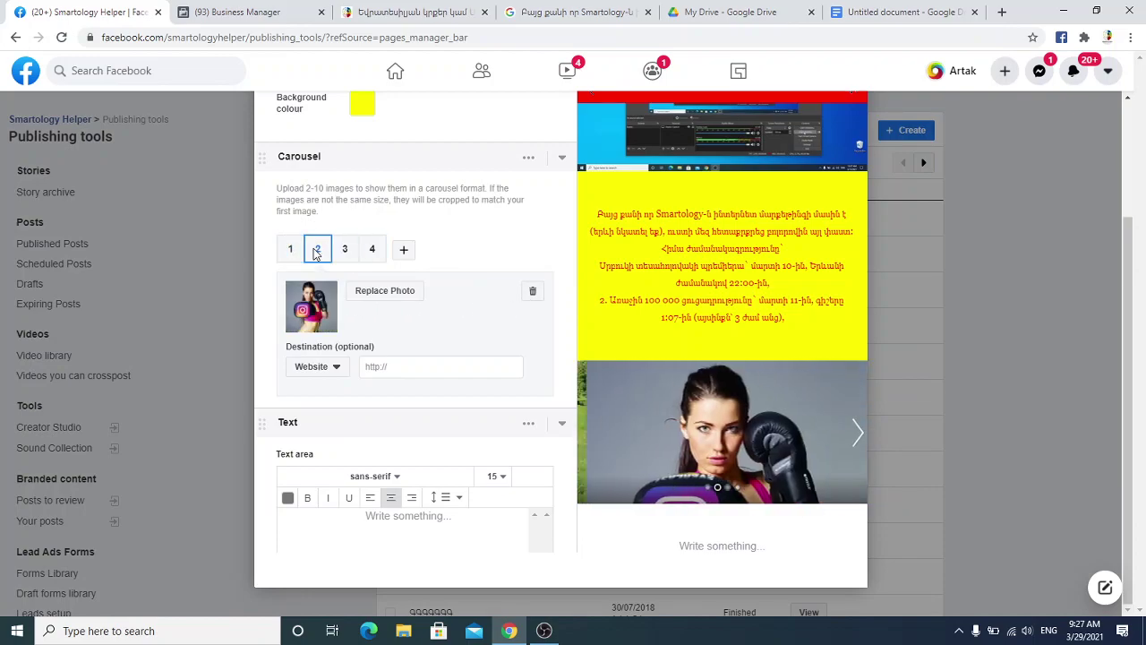
left_click(344, 251)
left_click(370, 251)
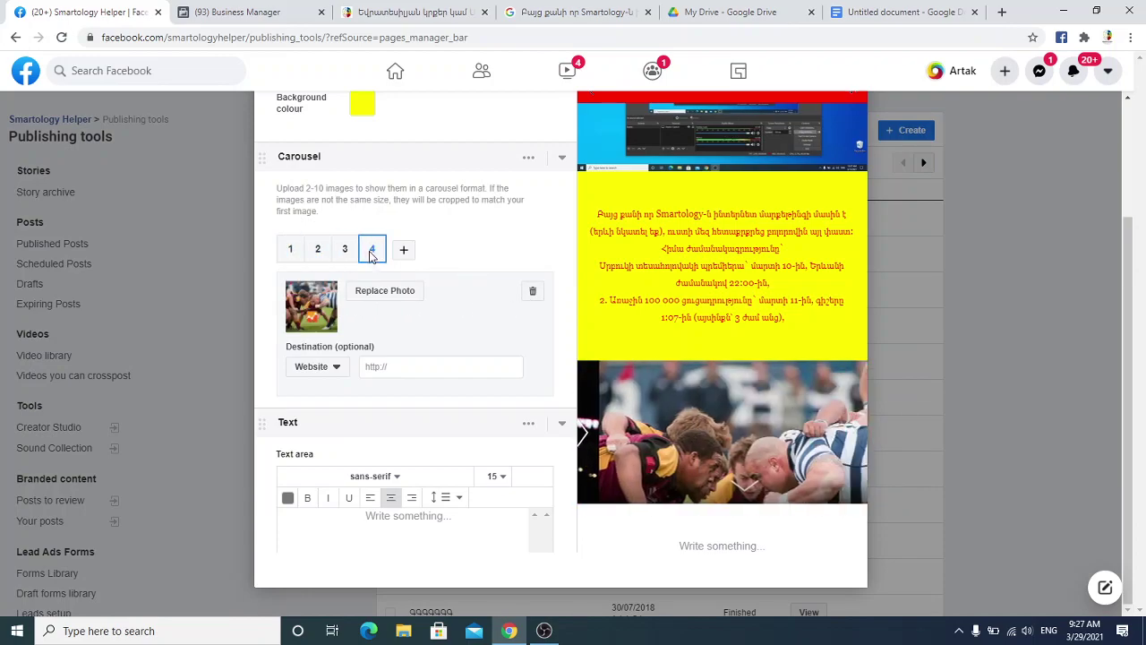
left_click(289, 250)
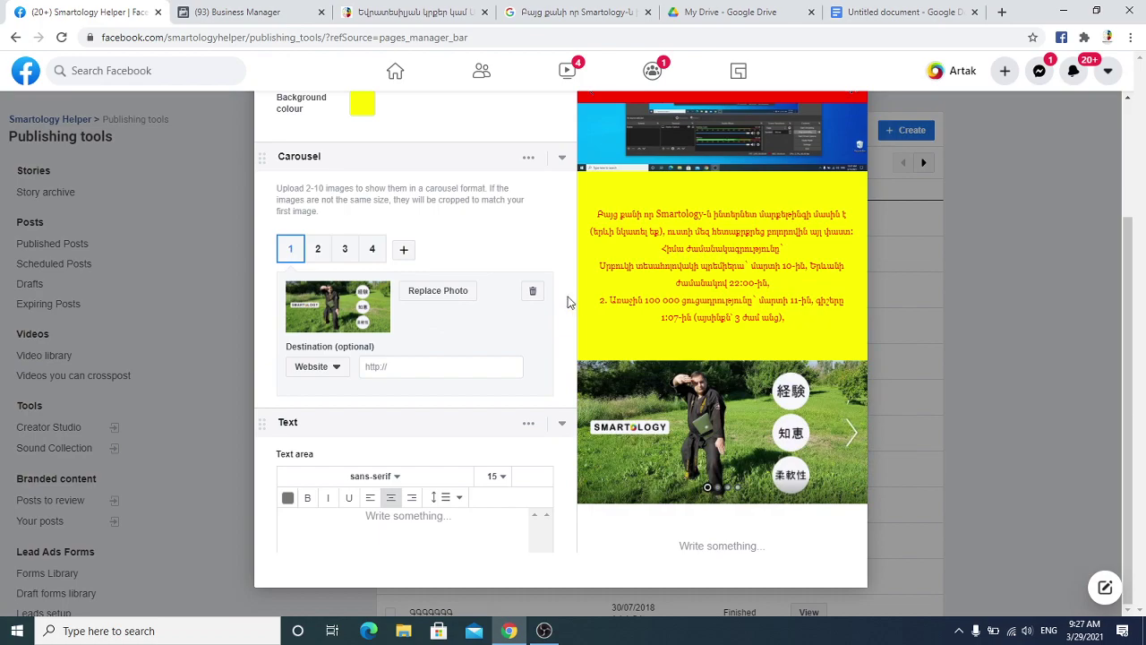
left_click(533, 291)
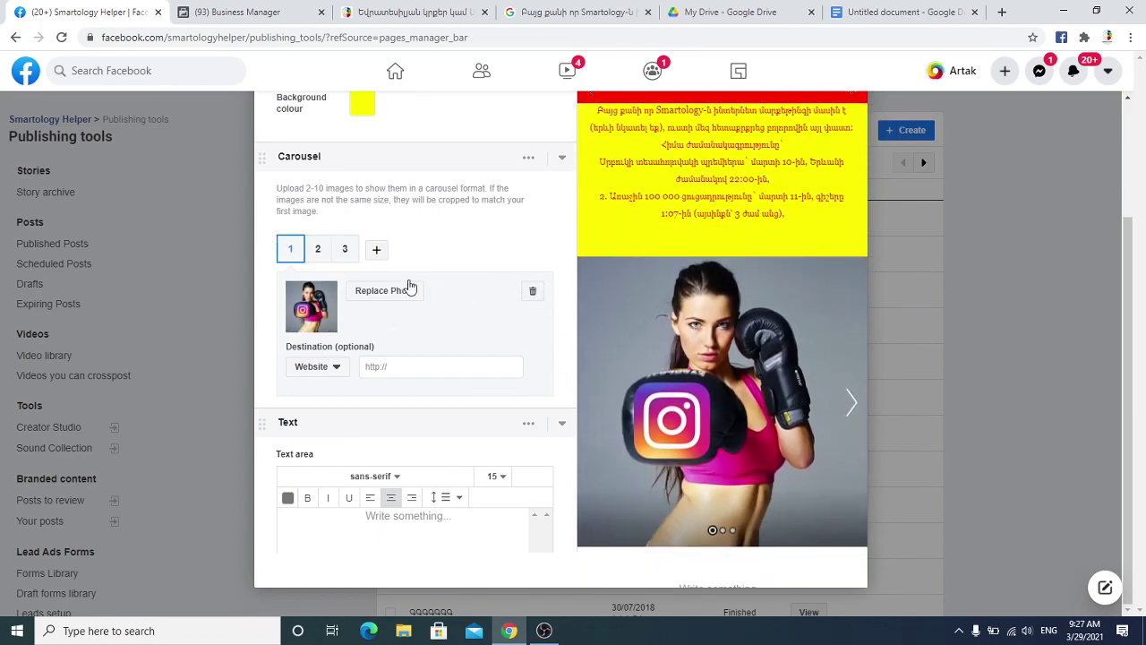
left_click(318, 249)
left_click(346, 249)
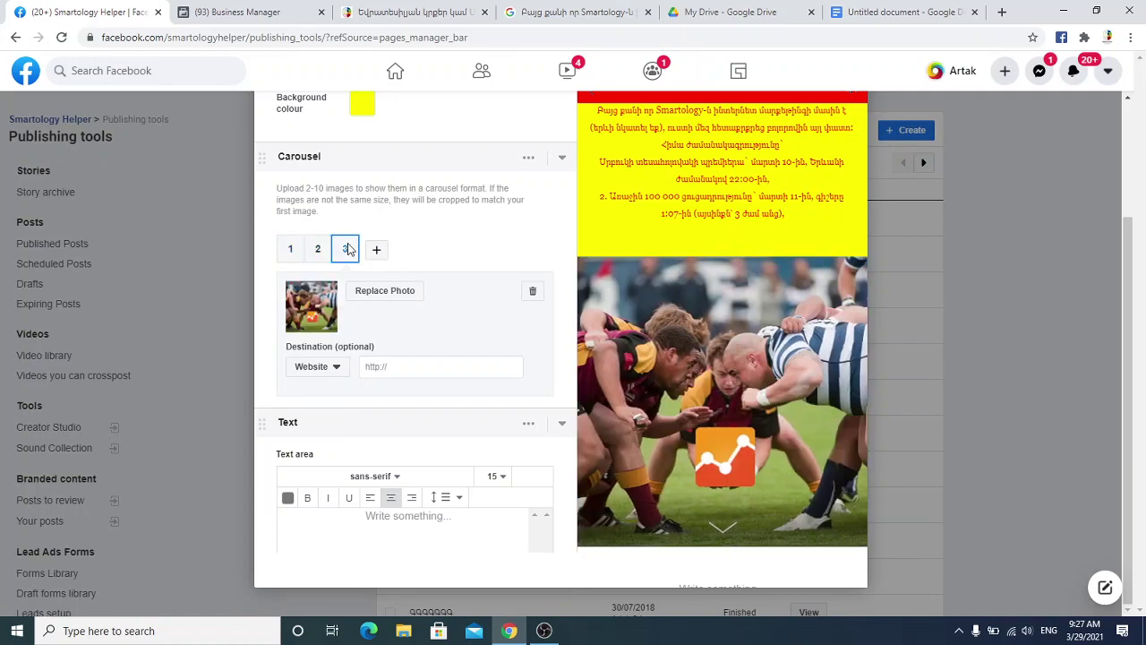
left_click(290, 250)
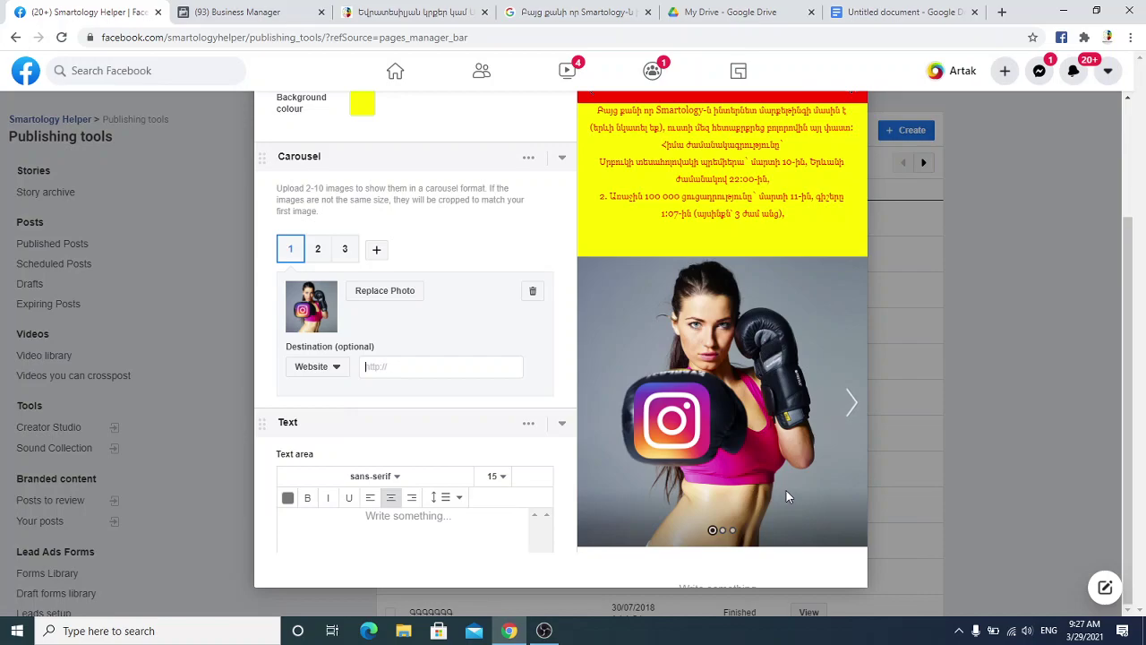
- Try Instant Experience as the first carousel photo's destination type, and switch it back to Website
left_click(301, 367)
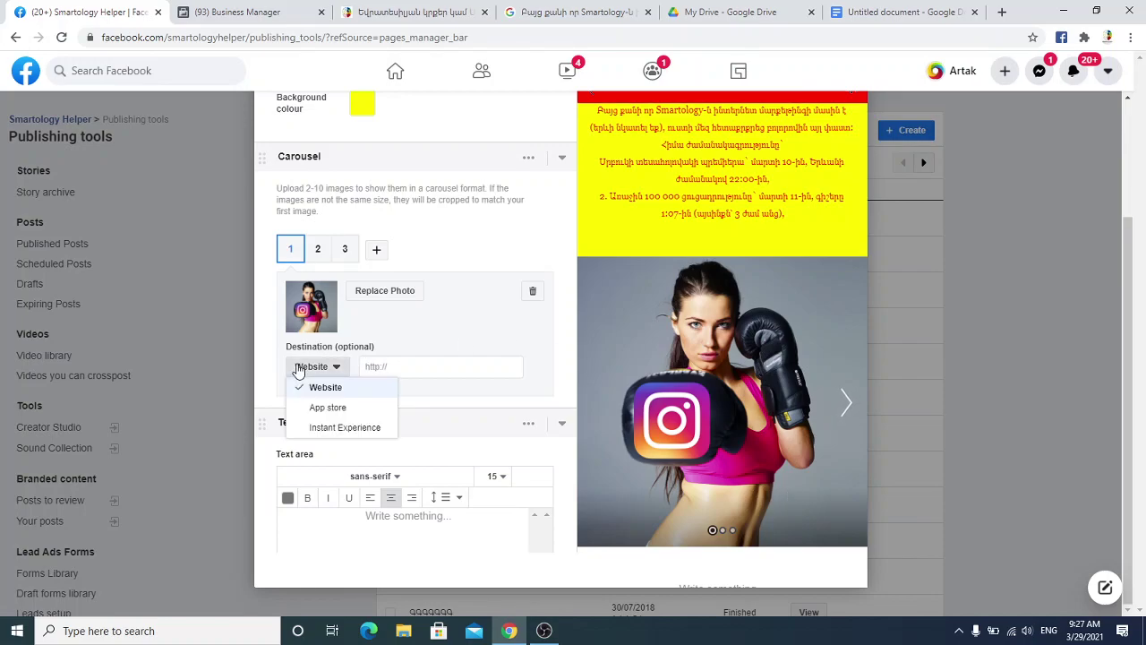
left_click(353, 428)
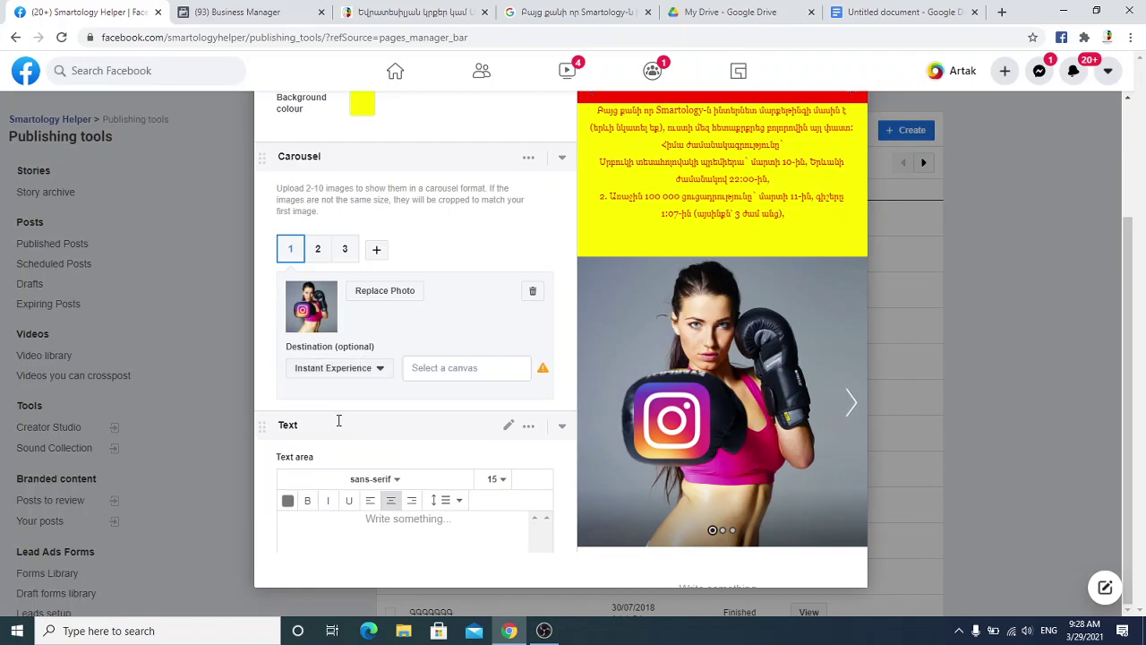
left_click(446, 367)
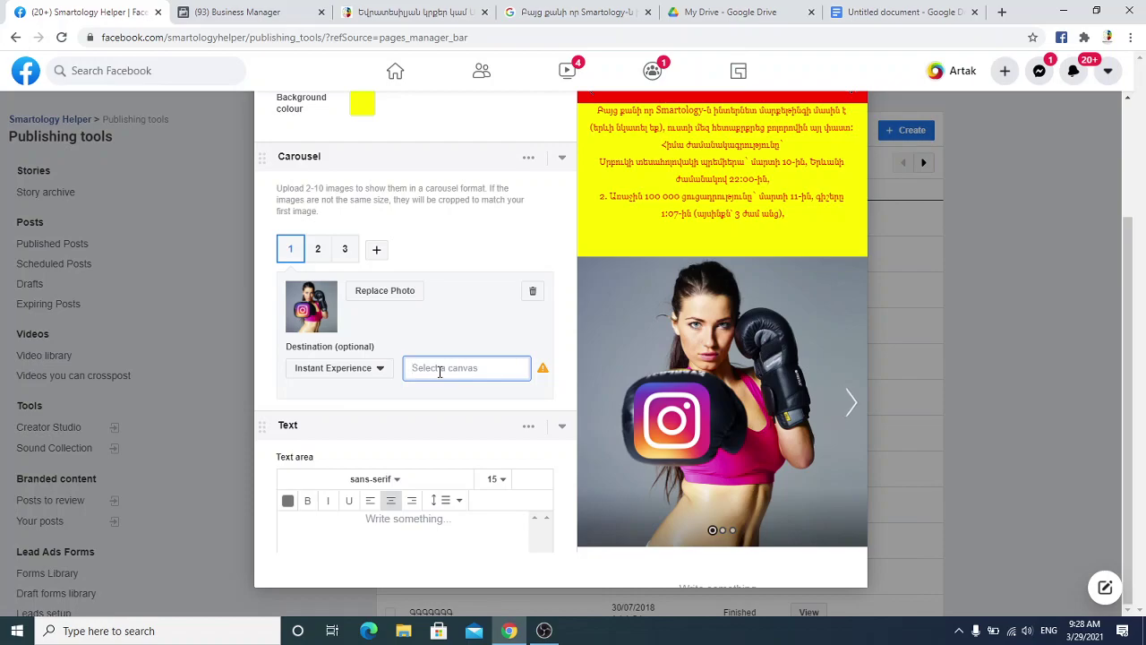
left_click(333, 368)
left_click(336, 386)
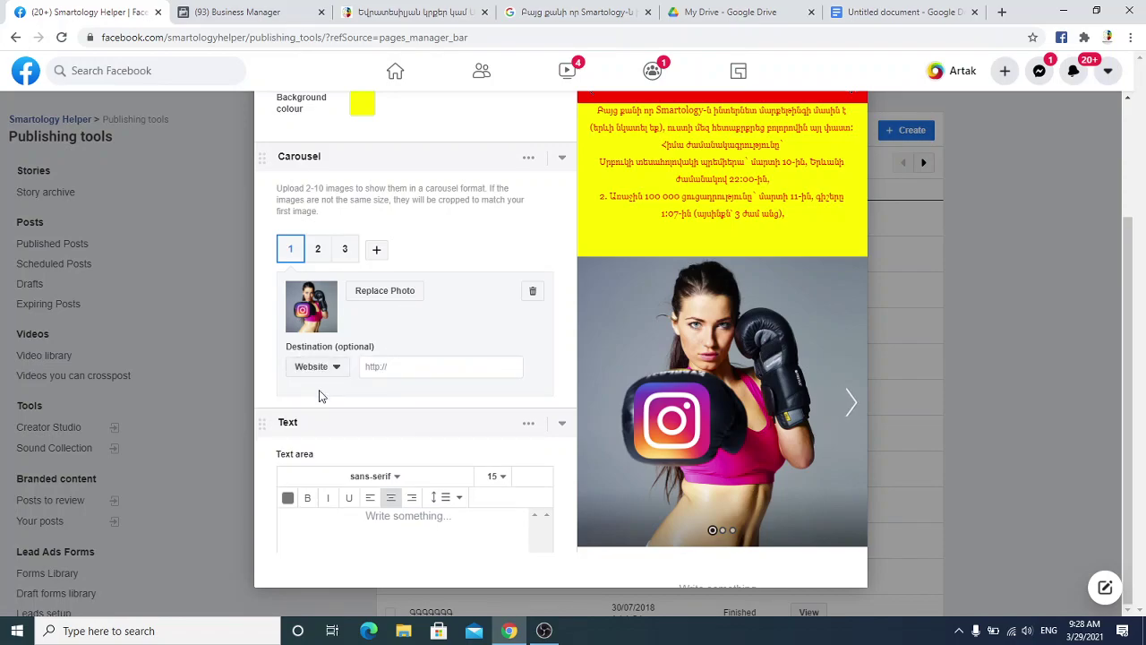
- Copy the address of the open smartology.am article into the first carousel photo's website destination
left_click(363, 12)
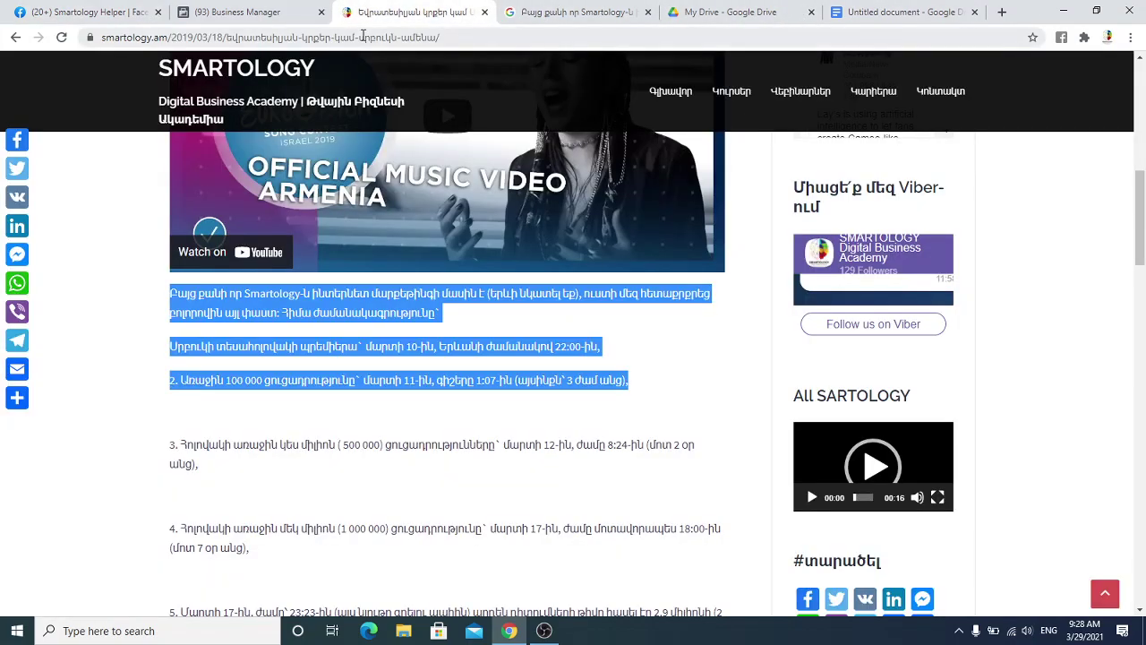
left_click(369, 38)
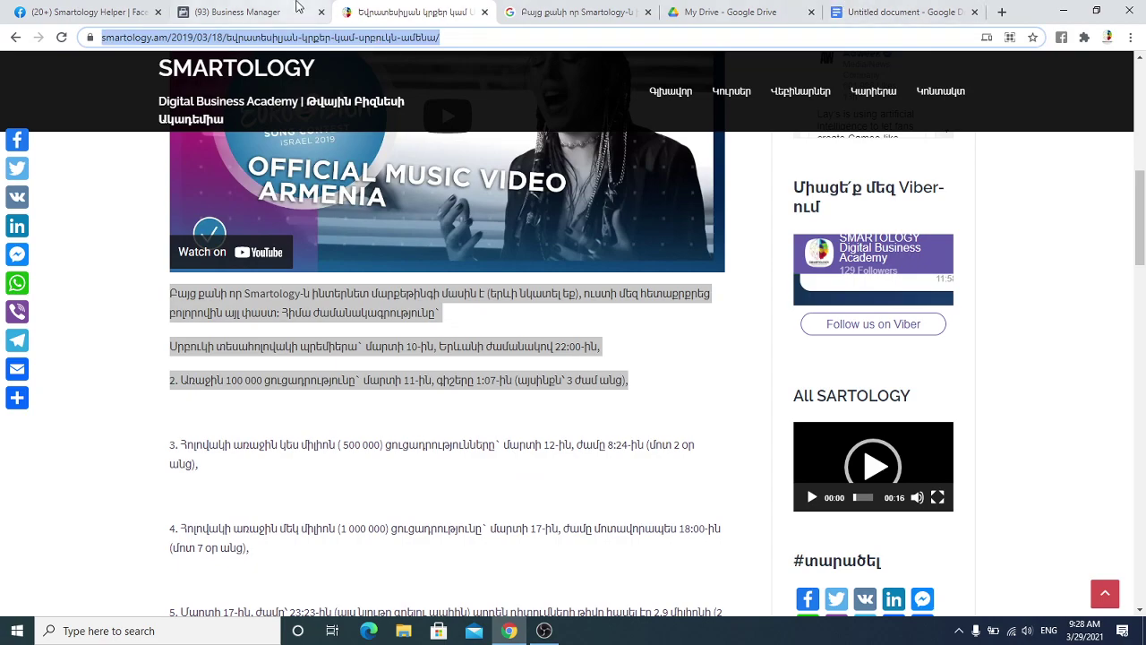
left_click(118, 13)
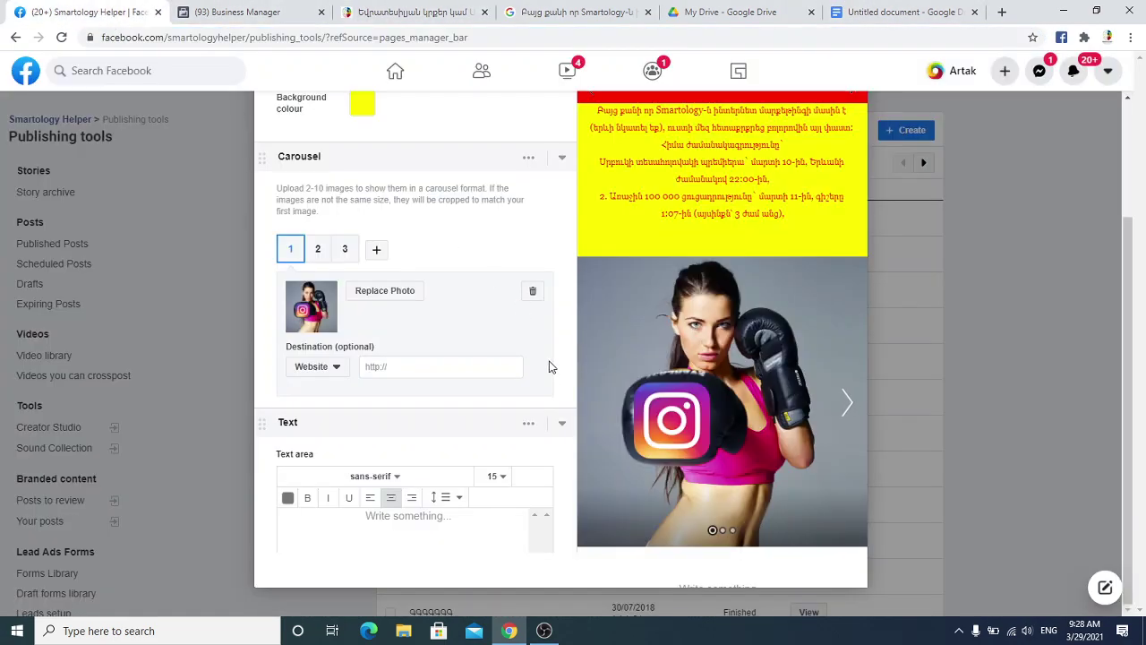
left_click(420, 366)
key("ctrl+v")
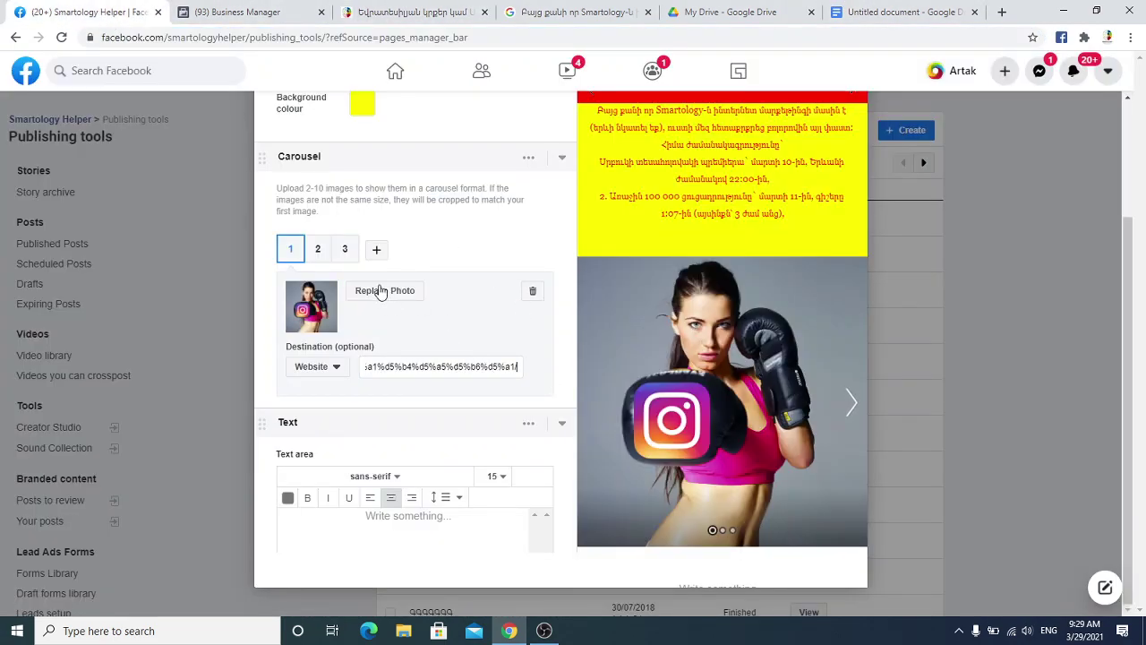
- Open smartology.academy in a new browser tab and use its address as the second carousel photo's website destination
left_click(318, 251)
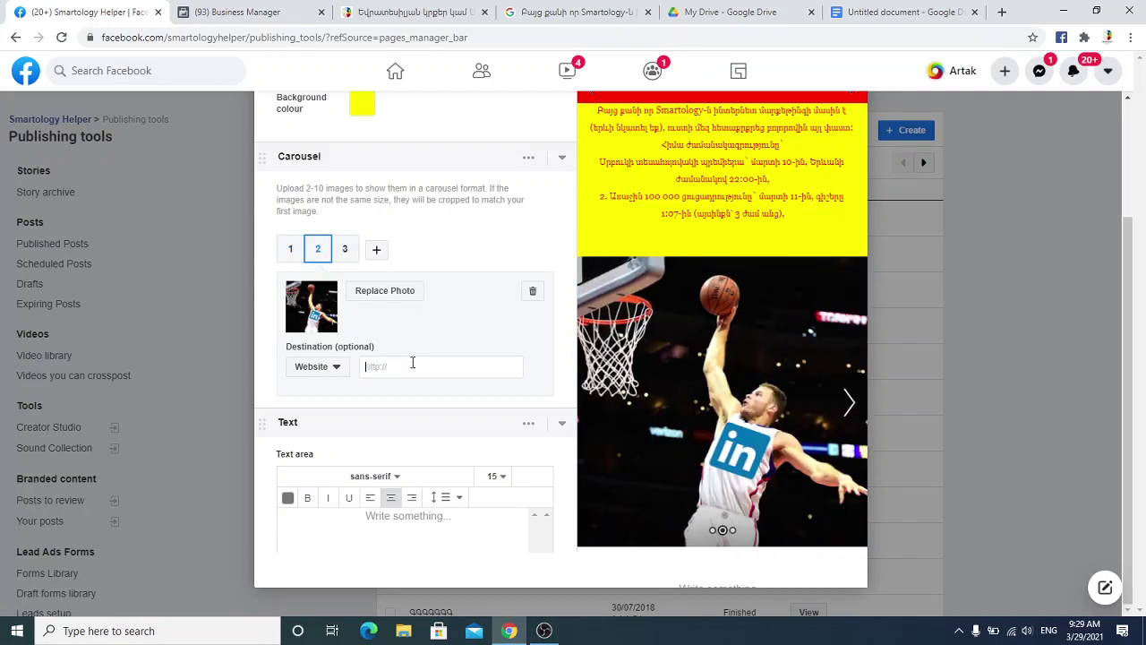
left_click(1002, 12)
left_click(884, 36)
type("smart")
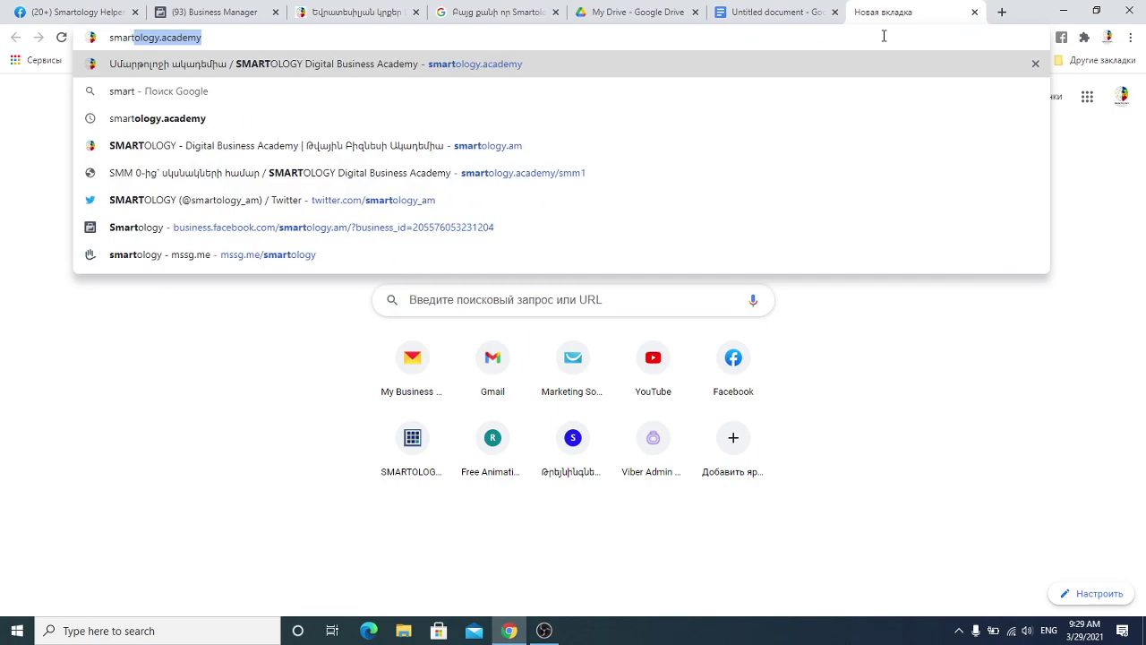
key("Return")
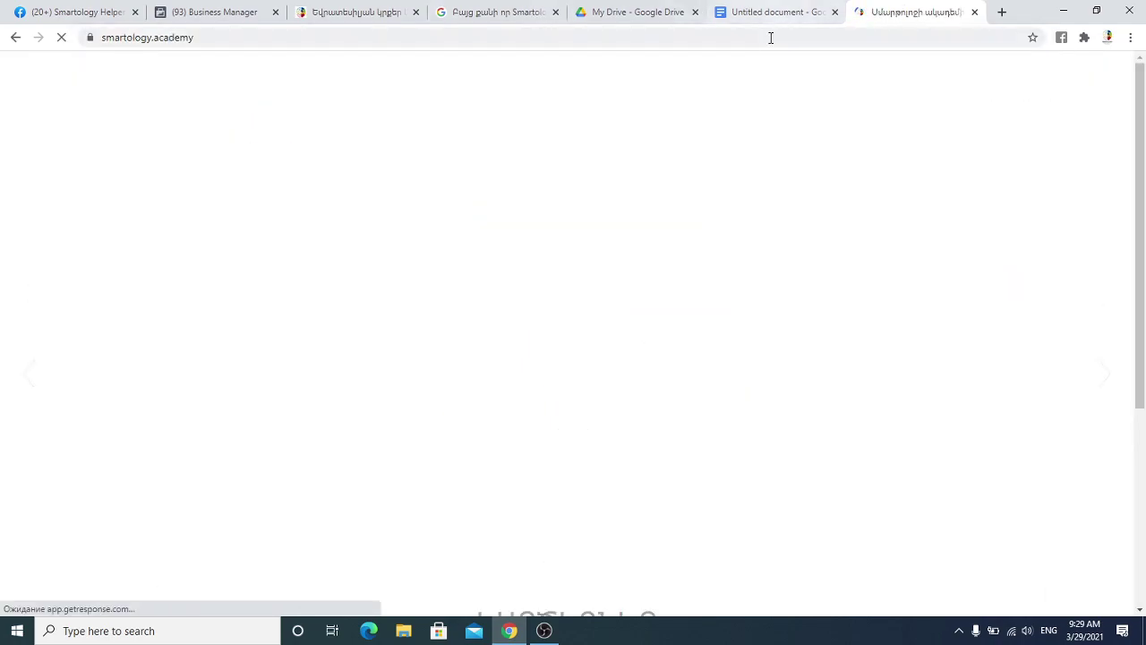
left_click(770, 38)
key("ctrl+c")
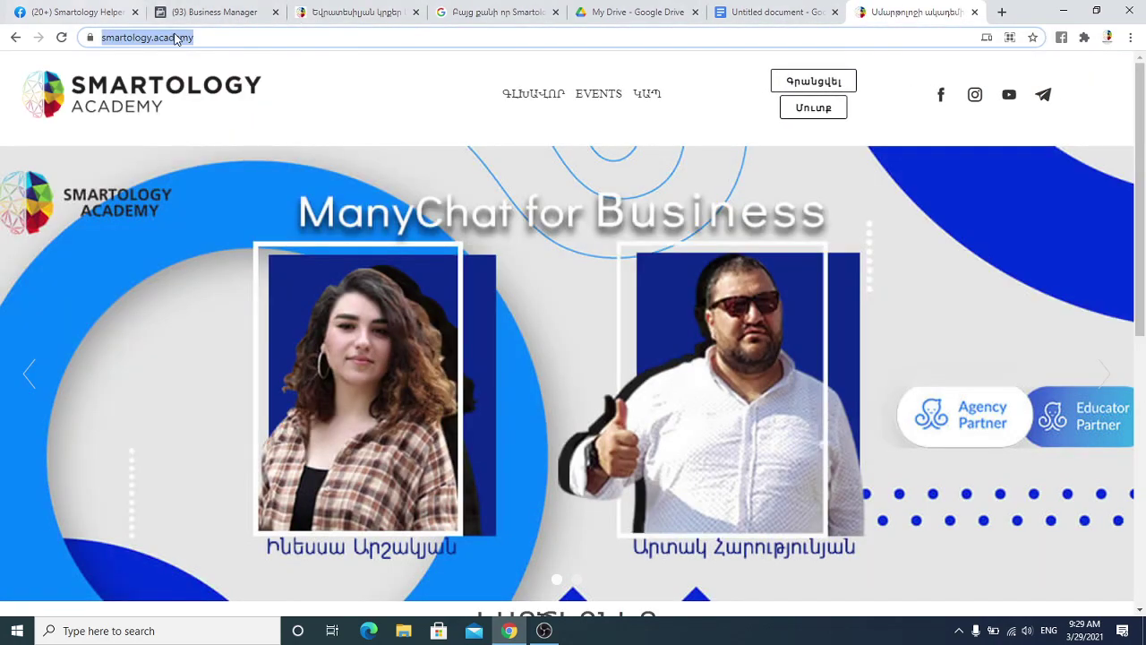
left_click(215, 11)
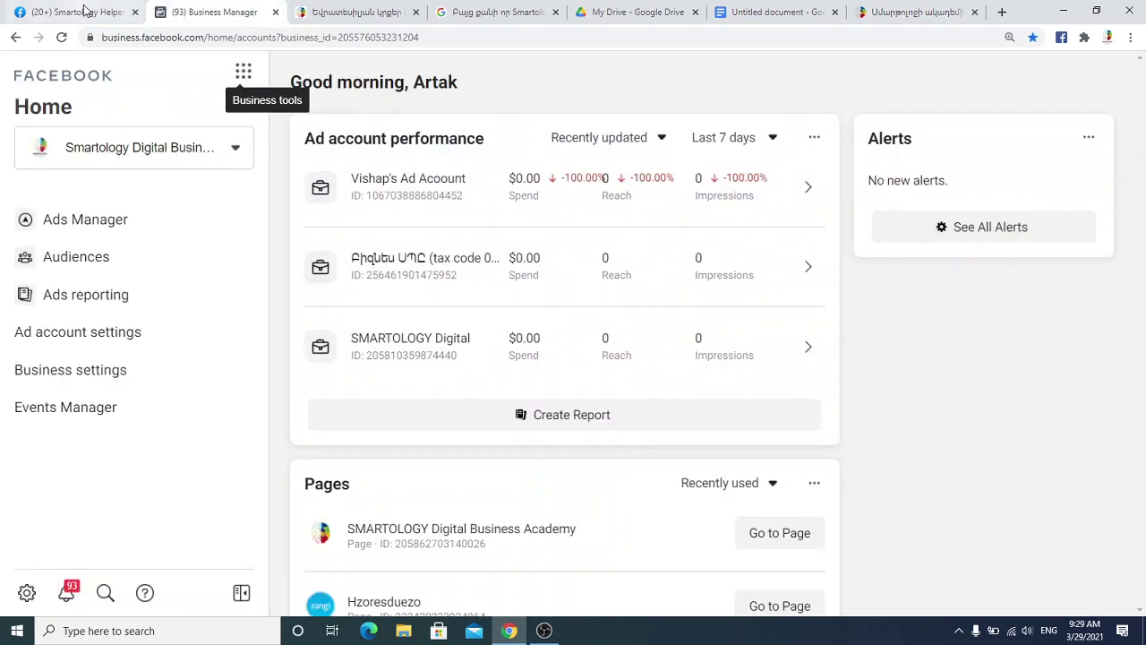
left_click(76, 12)
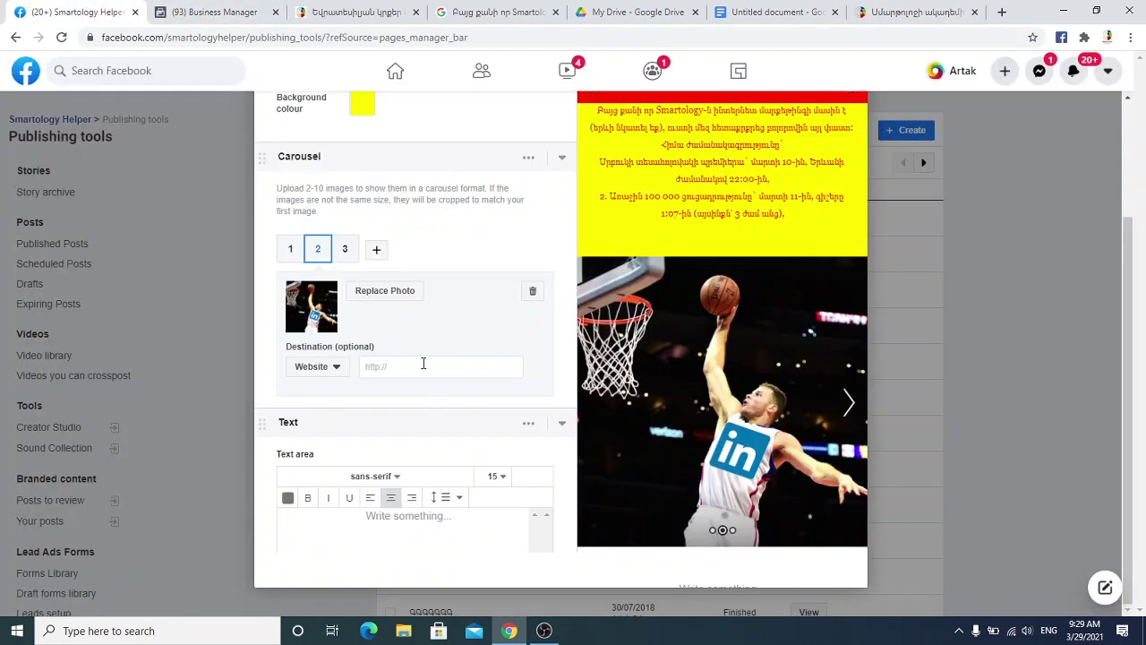
key("ctrl+v")
- Enter "Hinalai text" in the new text block below the carousel
scroll(691, 367, "down", 2)
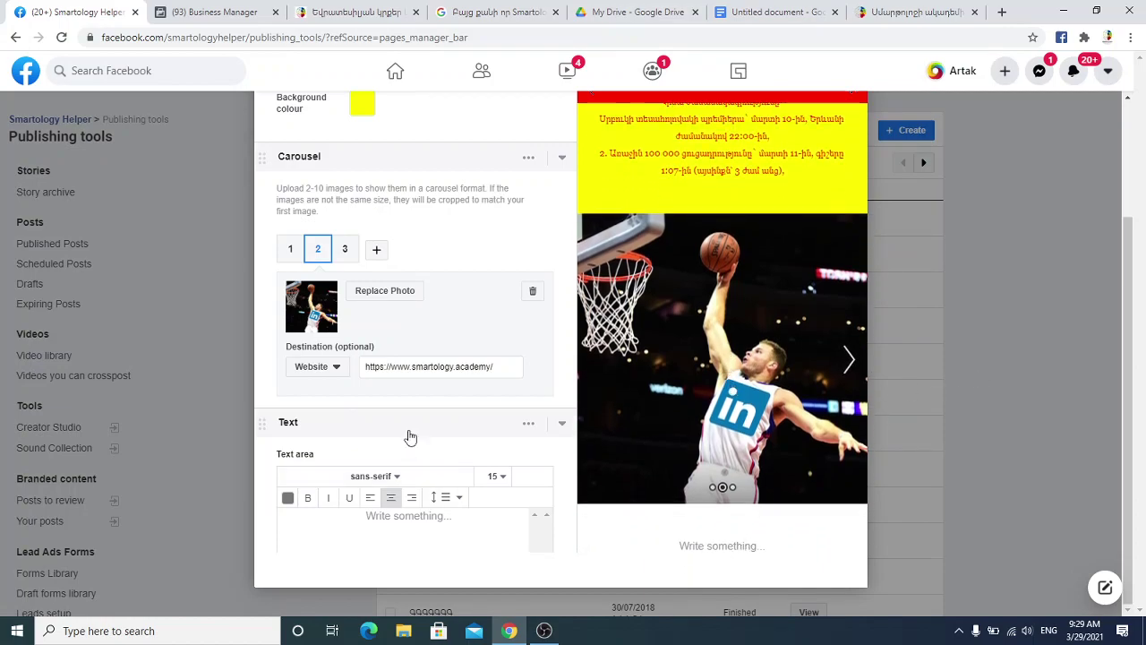
scroll(394, 506, "down", 2)
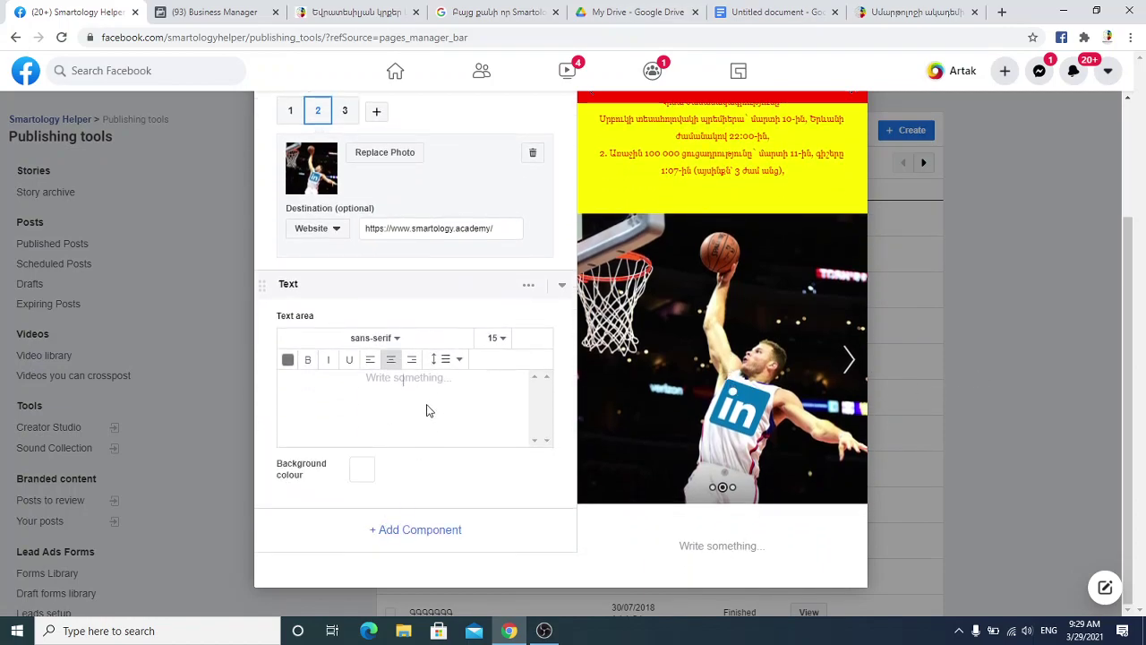
left_click(426, 410)
type("Hinalai teqs")
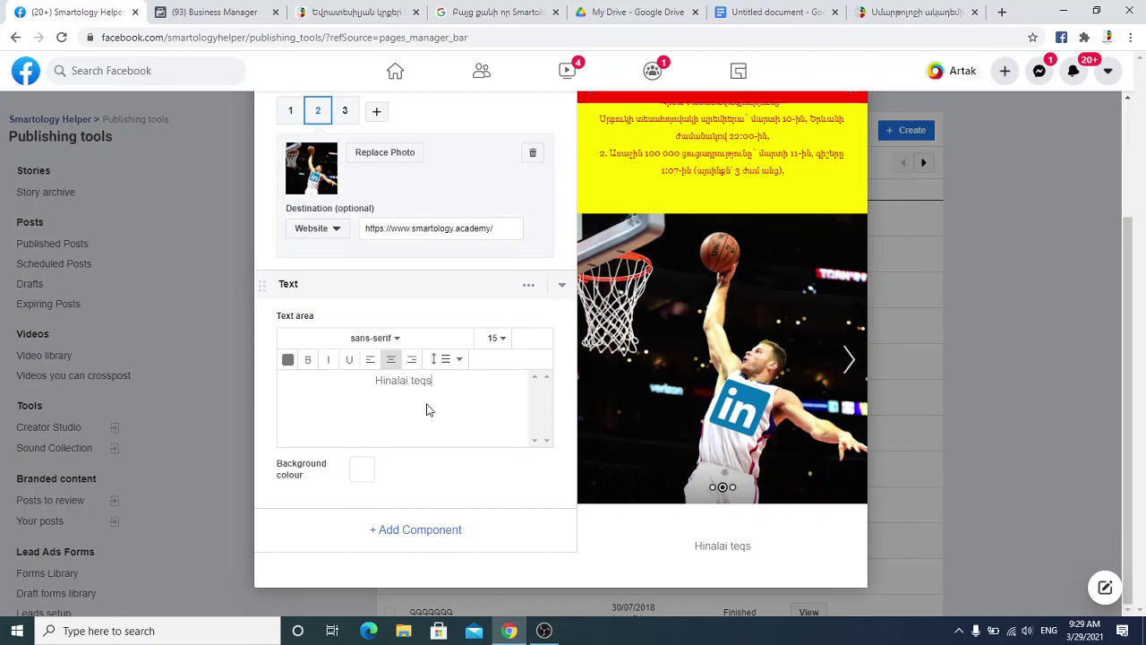
key("BackSpace")
key("BackSpace")
type("xt")
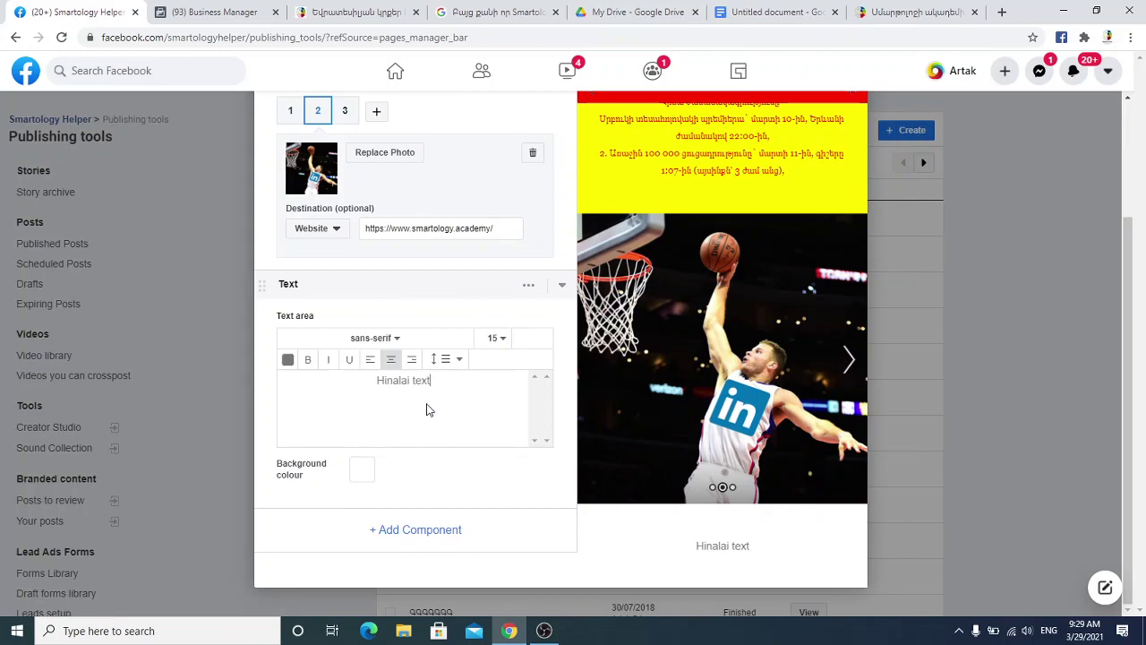
- Make the "Hinalai text" line bold and set its text colour to black (000000)
left_click_drag(438, 385, 381, 383)
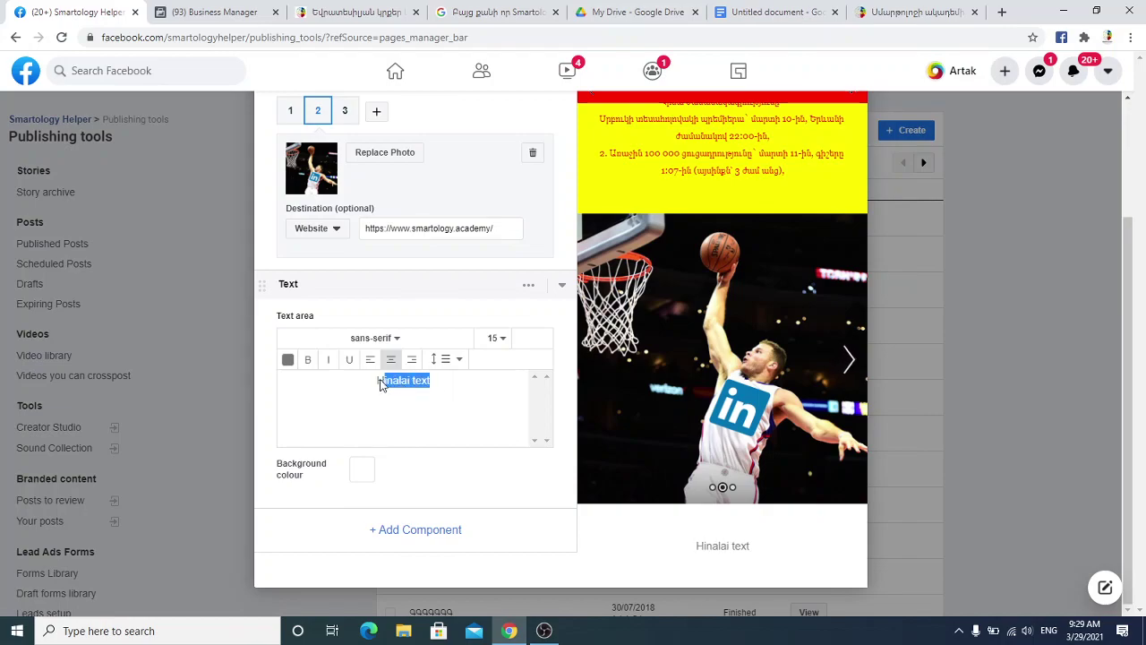
left_click(307, 360)
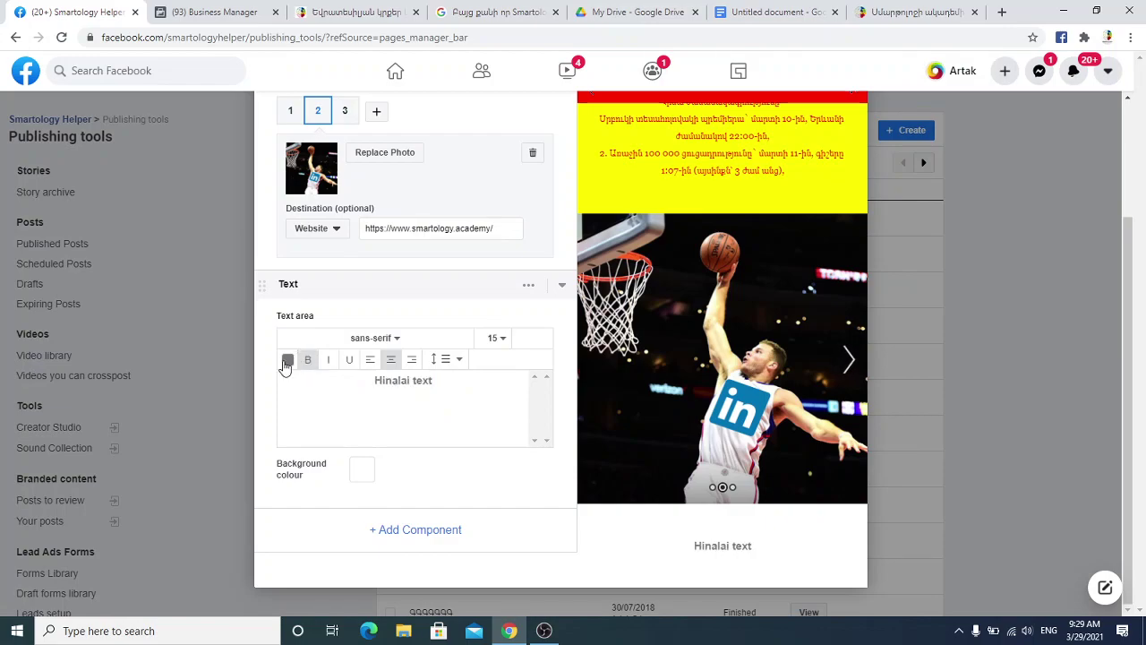
left_click(288, 360)
left_click_drag(405, 454, 247, 552)
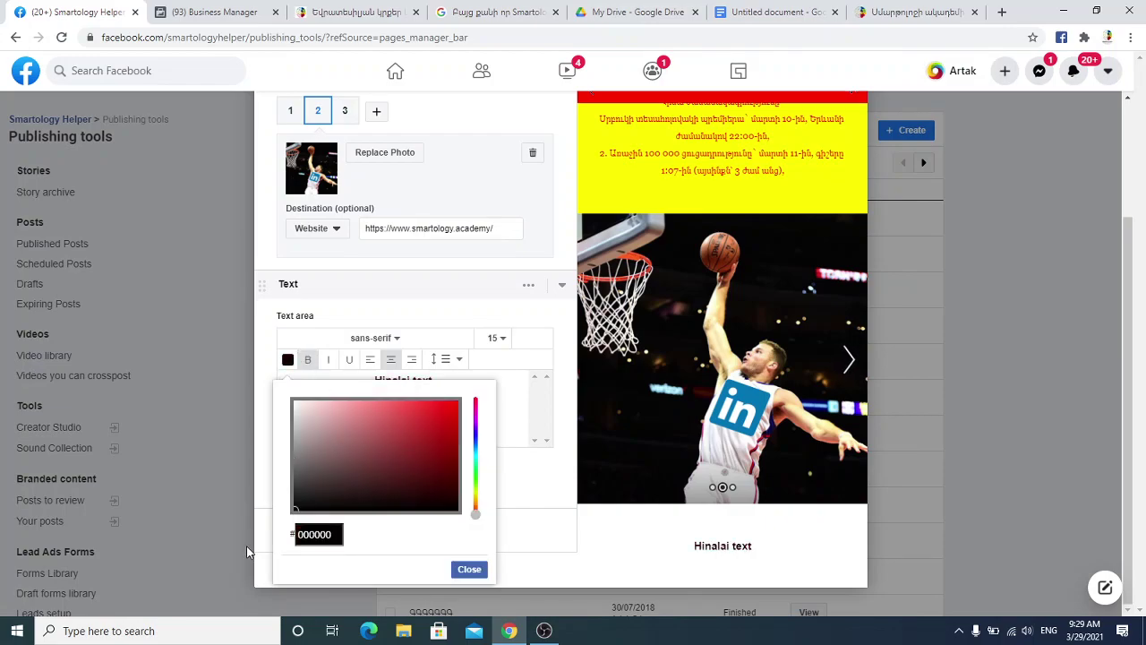
left_click(504, 405)
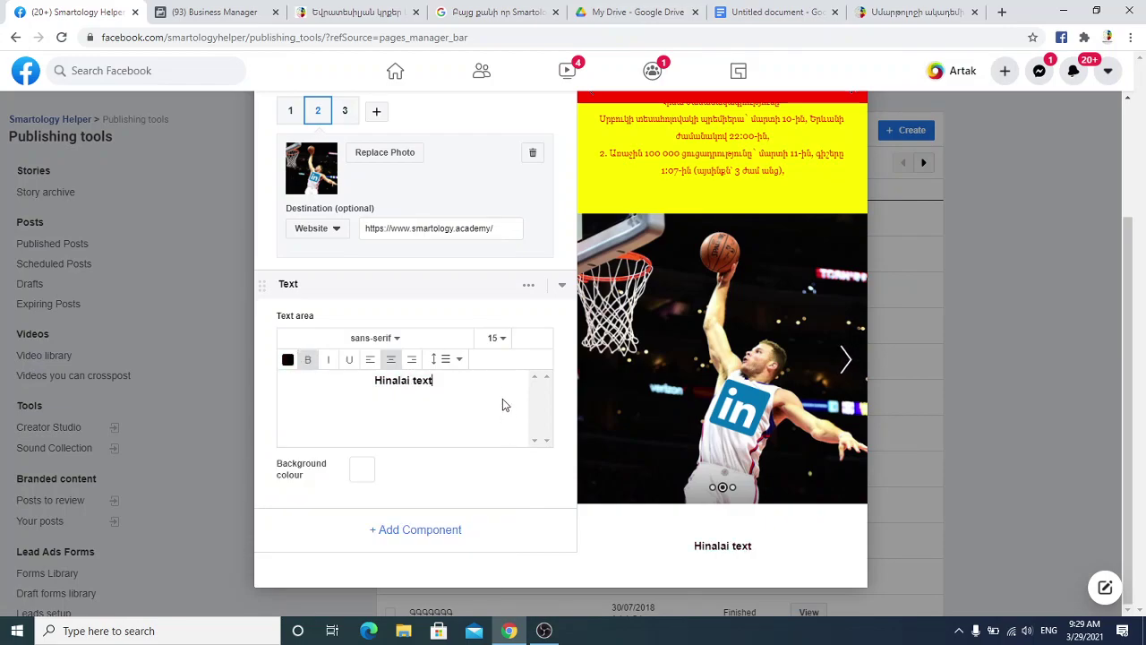
- Set the "Hinalai text" block's font to HelveticaNeue and its size to 33
left_click(396, 338)
left_click(349, 396)
left_click(504, 340)
scroll(506, 412, "down", 10)
scroll(498, 389, "up", 5)
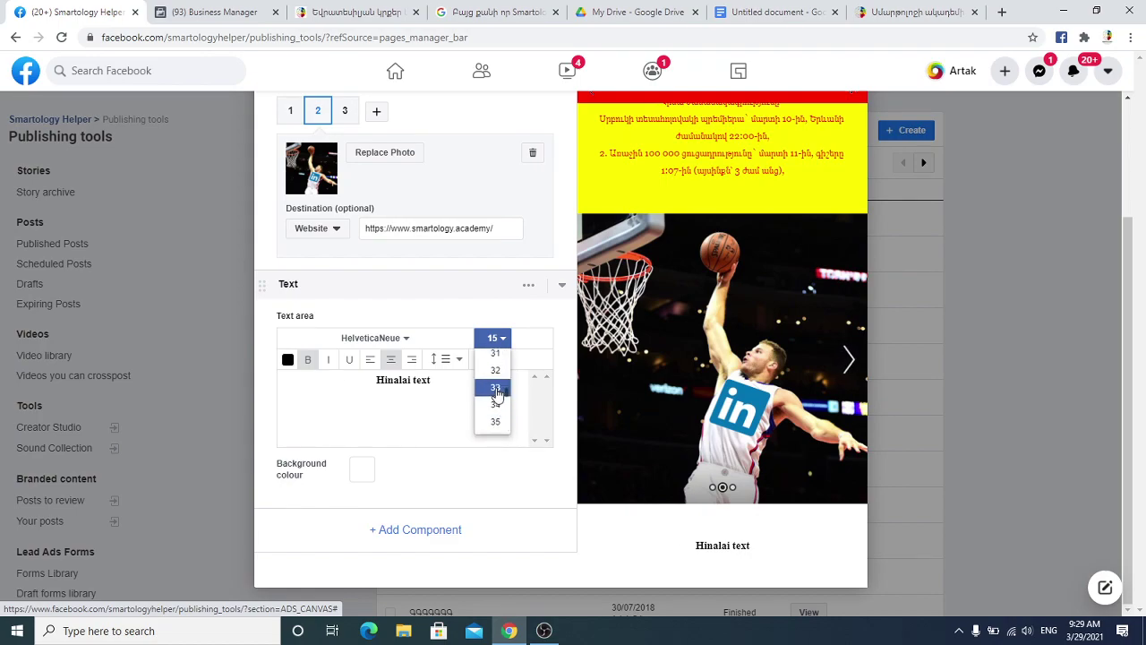
left_click(498, 387)
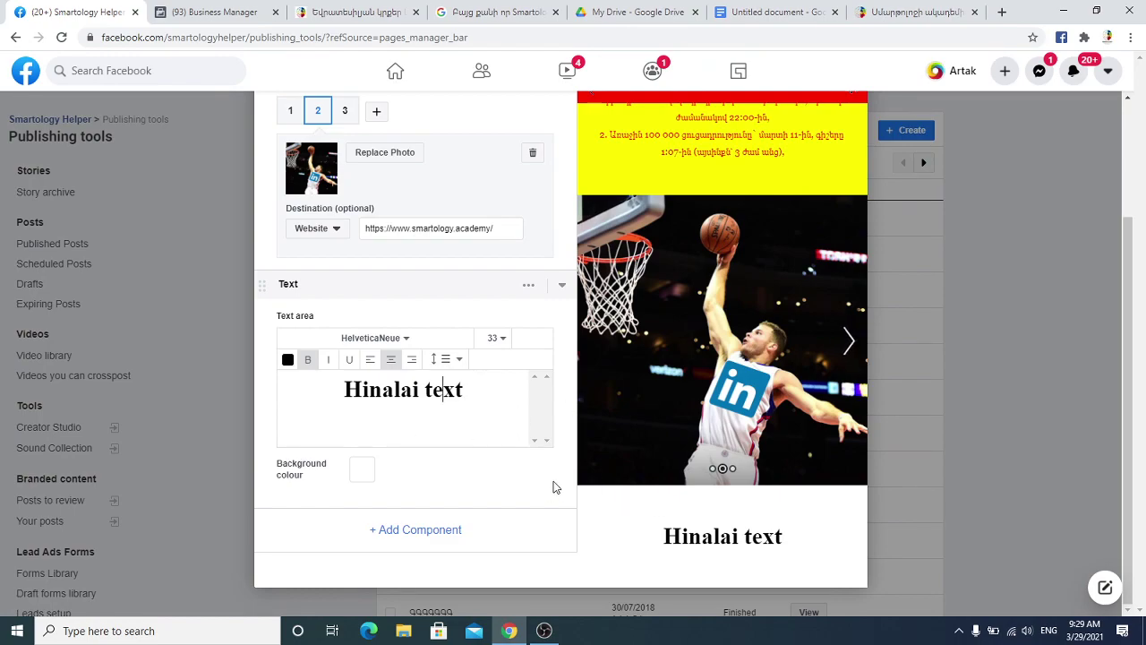
left_click(474, 396)
- Open the Events page of smartology.academy and use its address as the third carousel photo's website destination
scroll(442, 319, "up", 2)
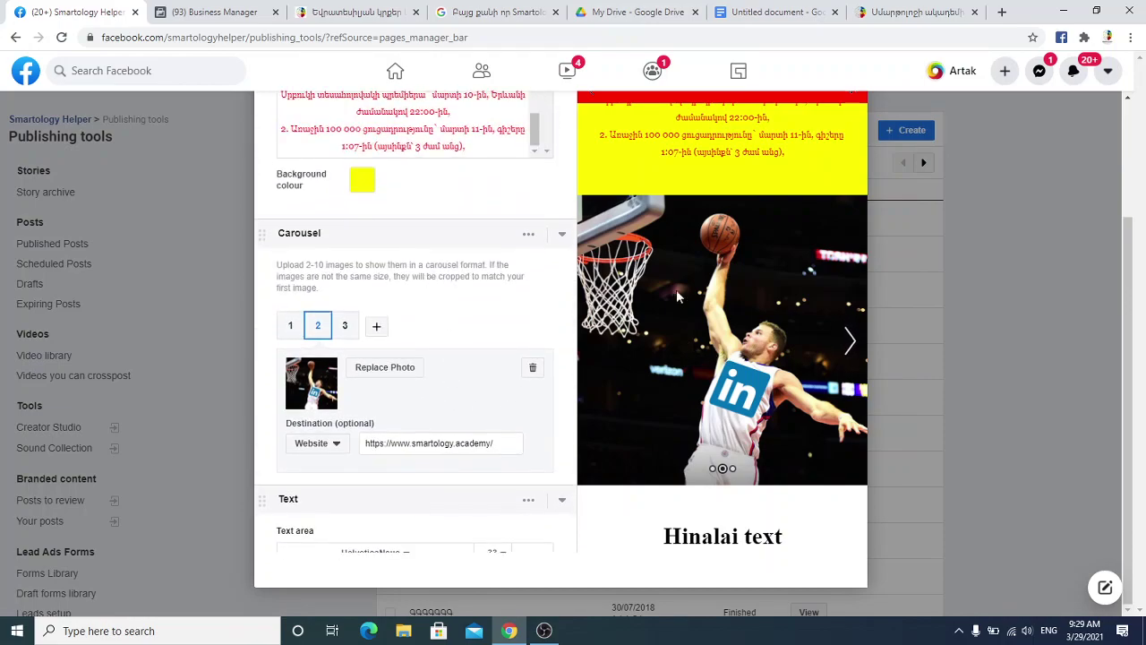
left_click(345, 325)
scroll(412, 383, "down", 1)
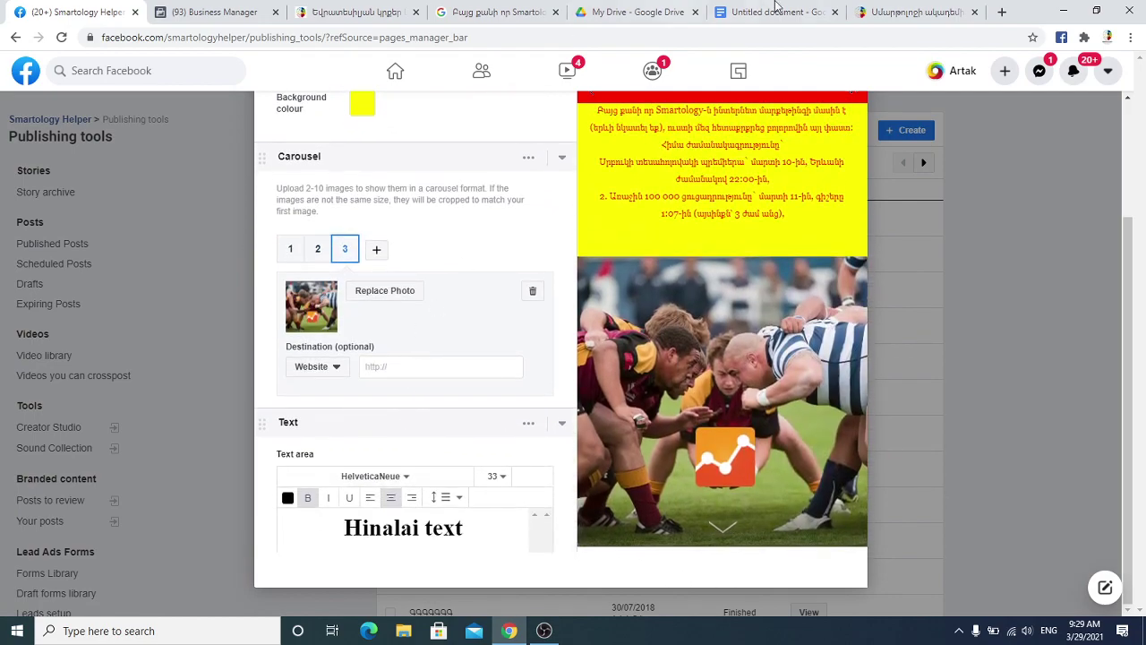
left_click(922, 12)
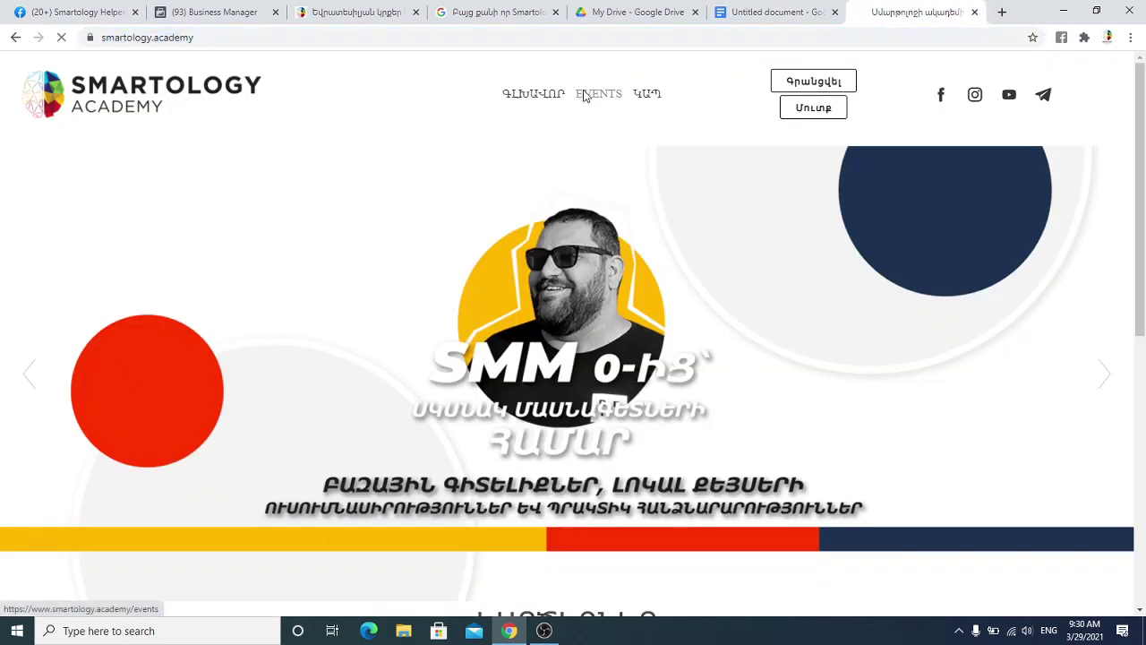
left_click(598, 94)
left_click(409, 35)
key("ctrl+c")
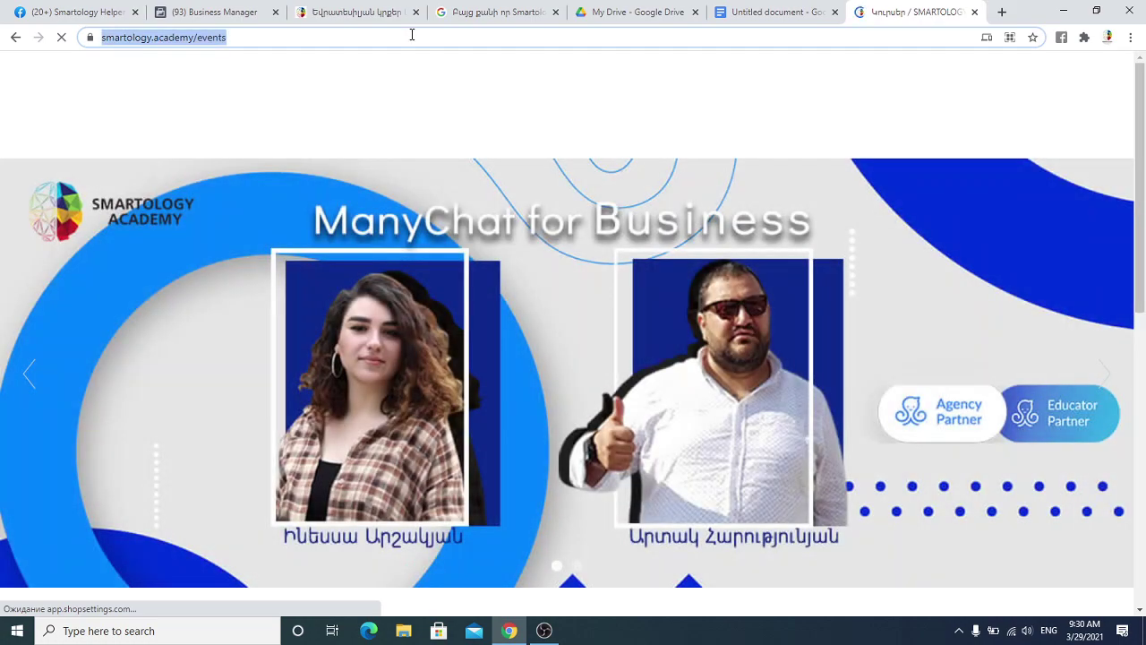
left_click(103, 10)
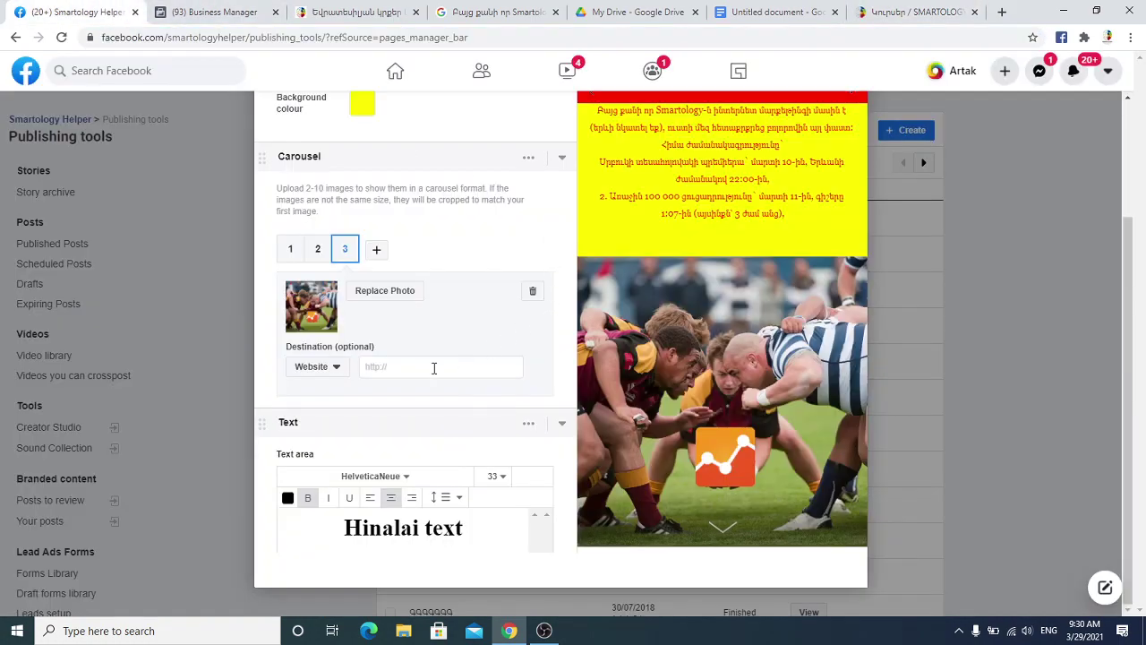
key("ctrl+v")
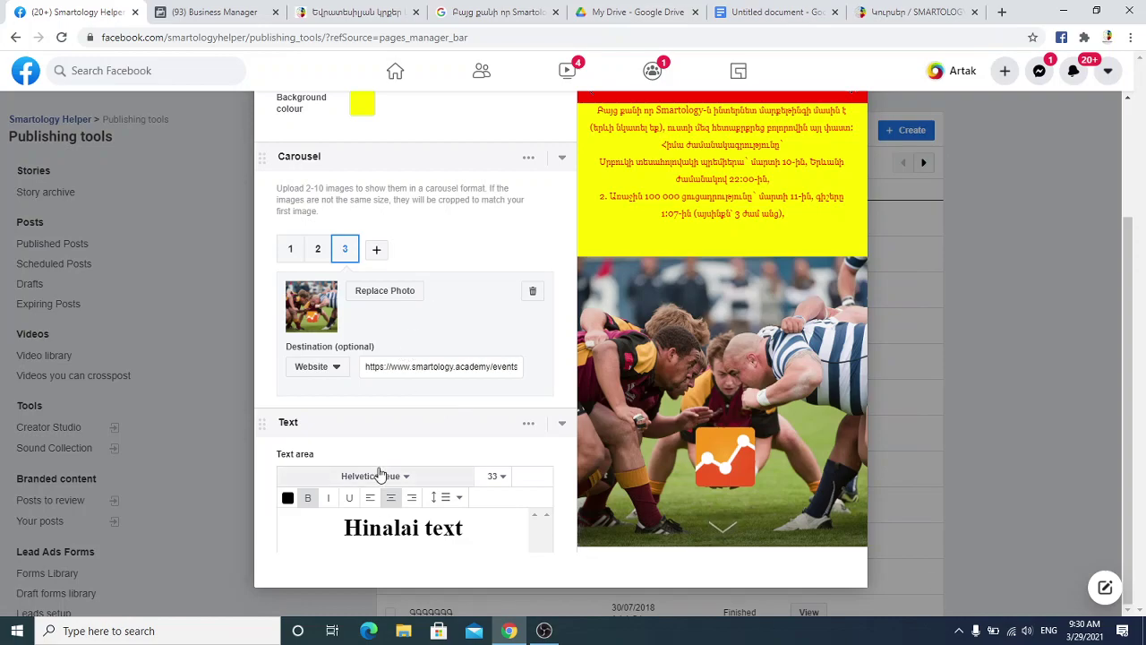
- Add a Button component below the "Hinalai text" block
scroll(438, 472, "down", 3)
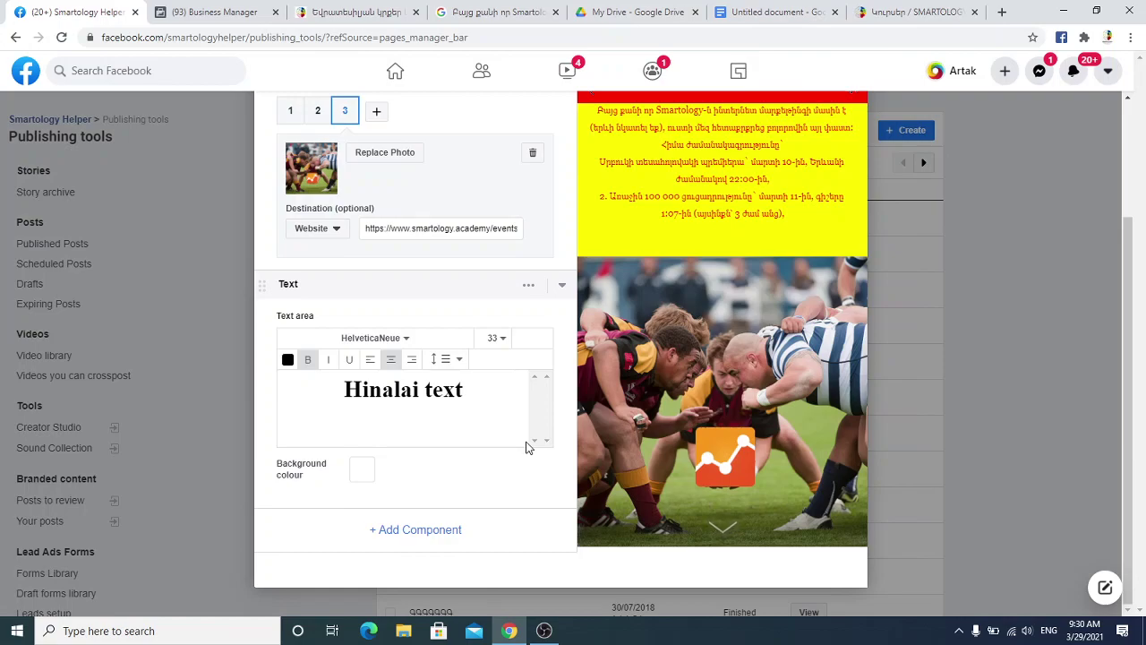
left_click(430, 533)
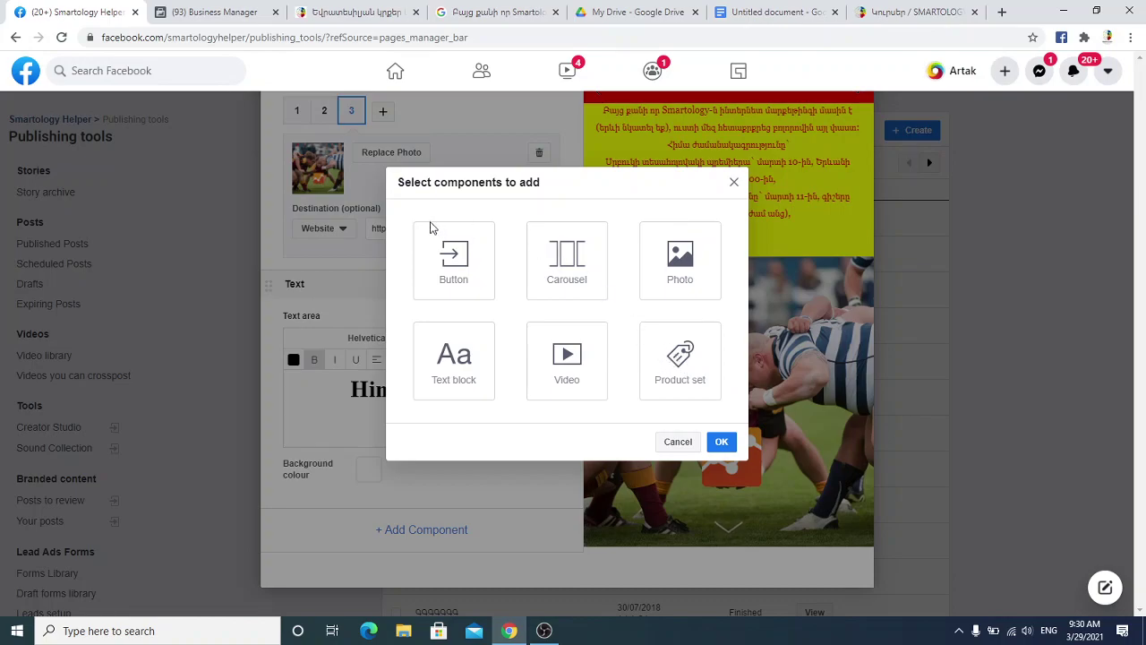
left_click(455, 272)
left_click(722, 440)
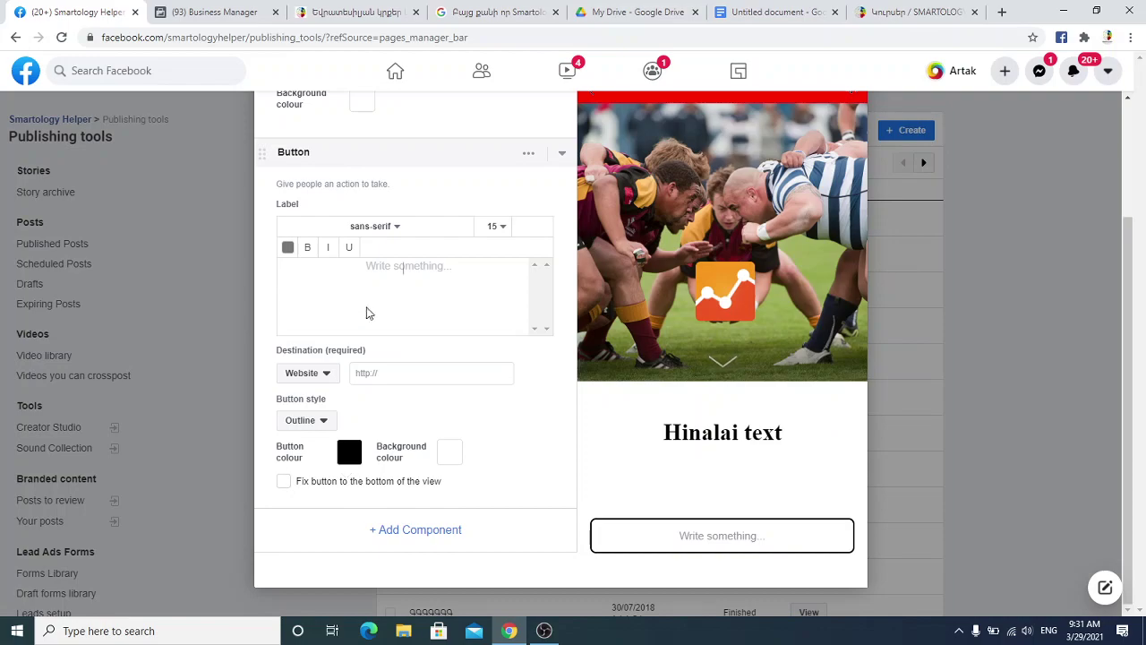
- Collapse the "Hinalai text" block and move it directly below the header, above the video
scroll(361, 317, "up", 3)
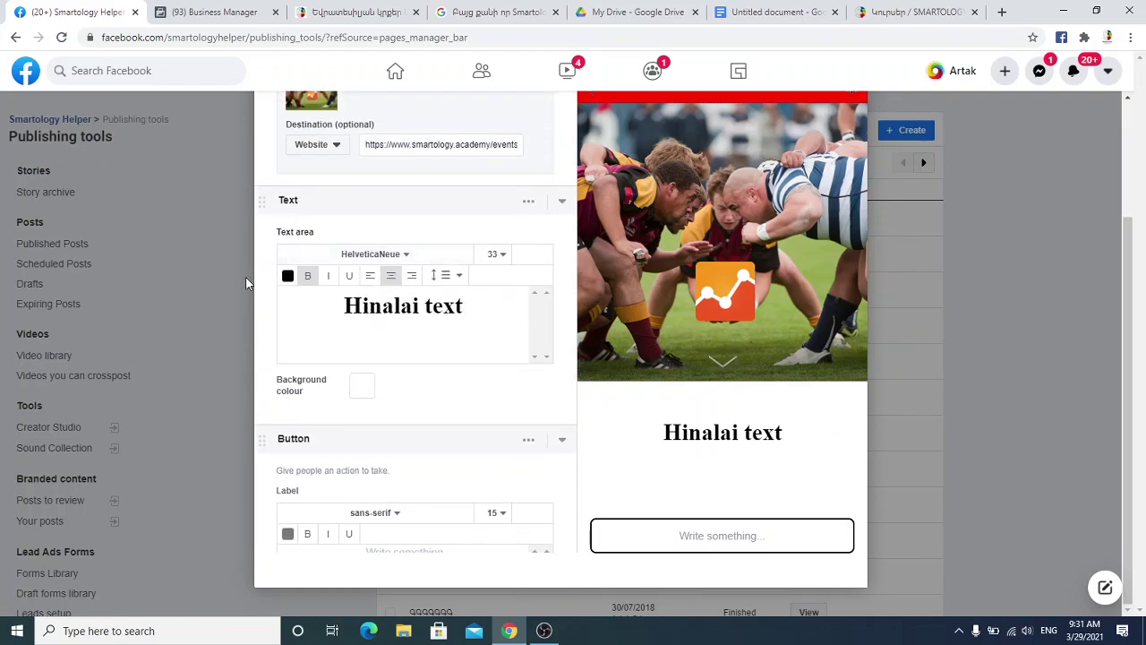
left_click(562, 206)
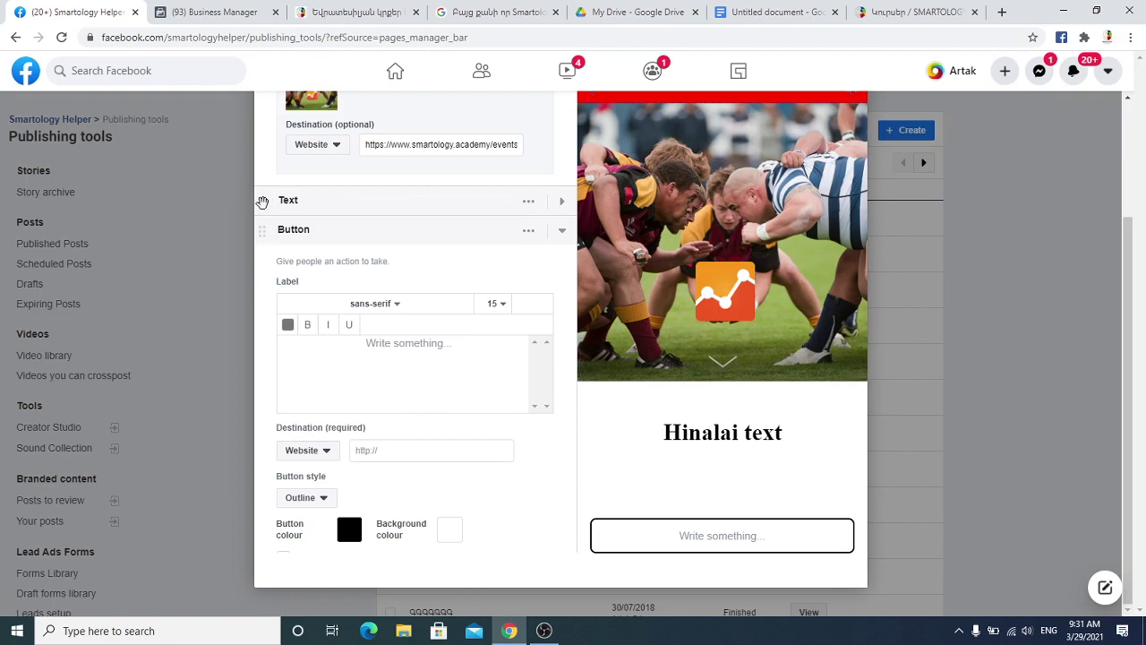
left_click_drag(264, 199, 270, 299)
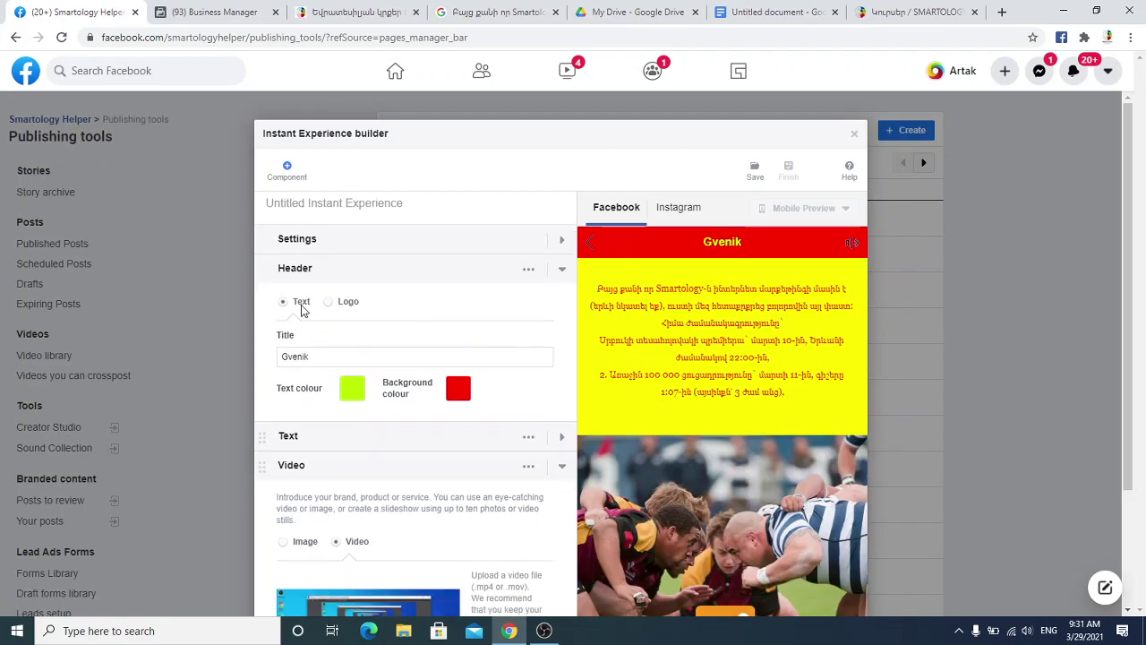
scroll(417, 372, "down", 2)
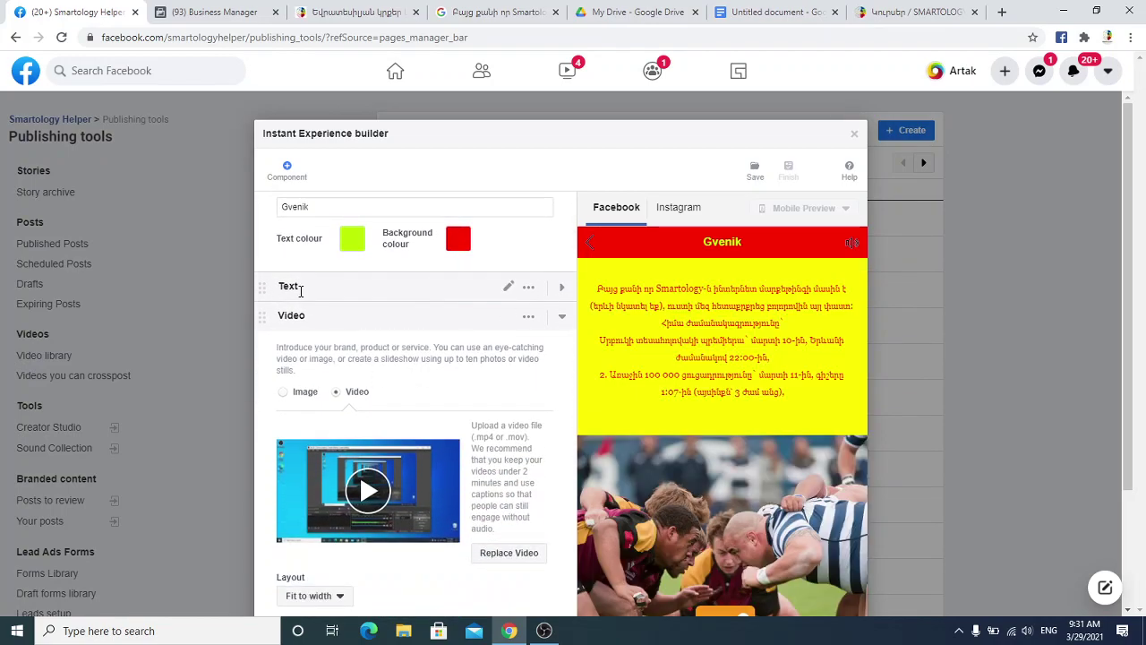
scroll(730, 356, "up", 3)
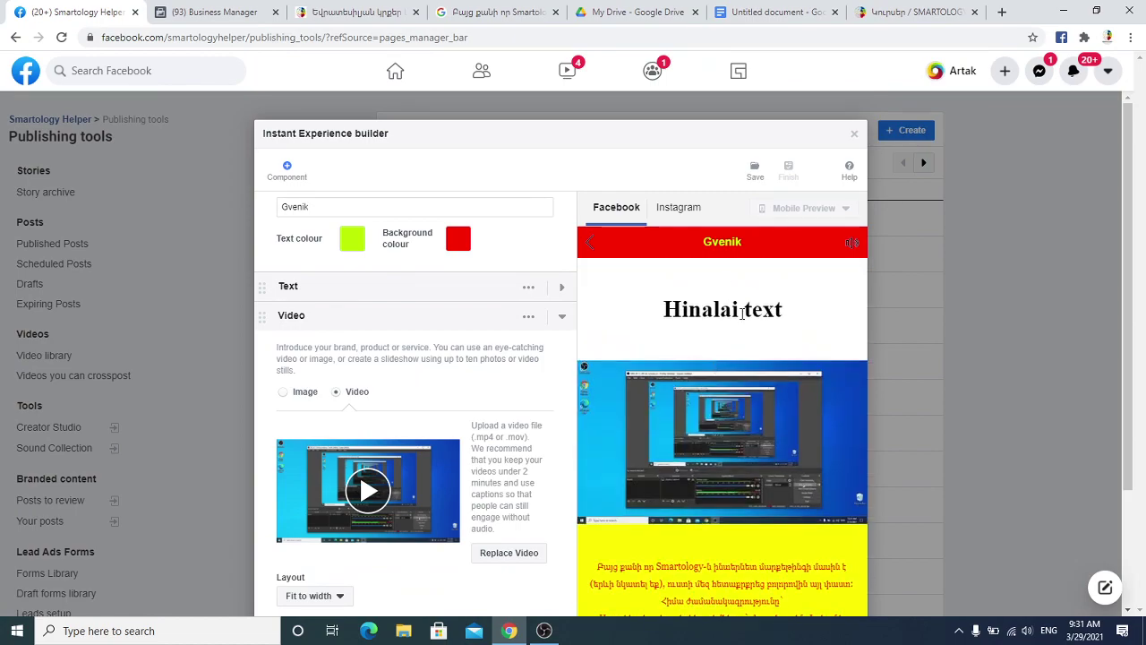
scroll(745, 395, "down", 5)
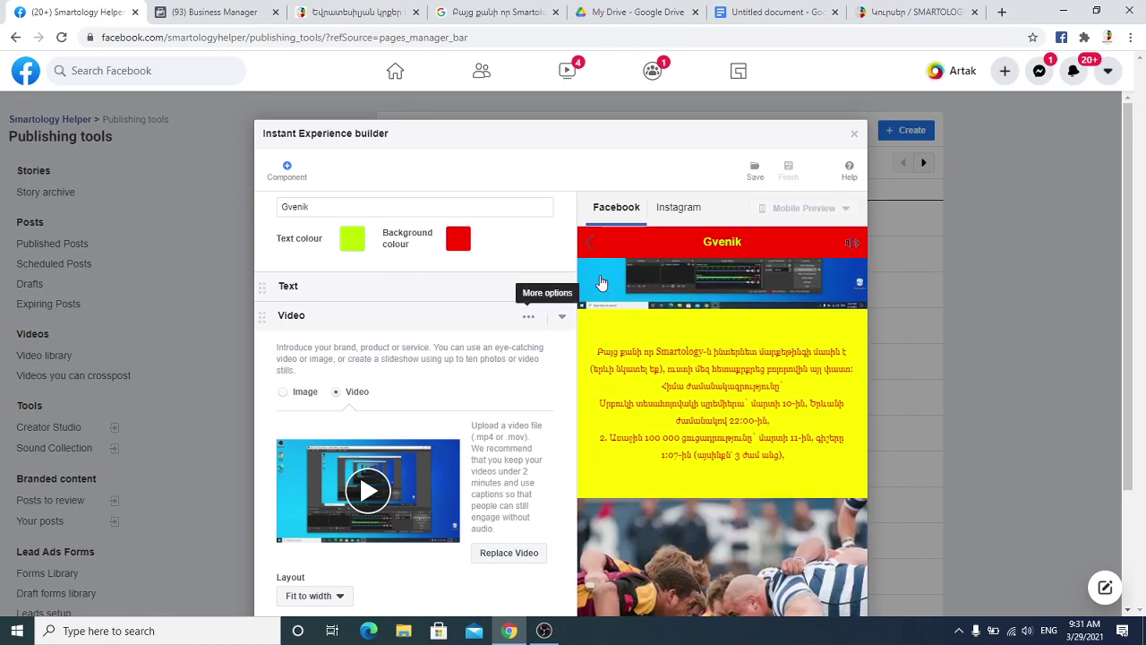
- Label the new button "Ktcra stex" and set the label's text colour to red (ff0000)
scroll(707, 411, "down", 3)
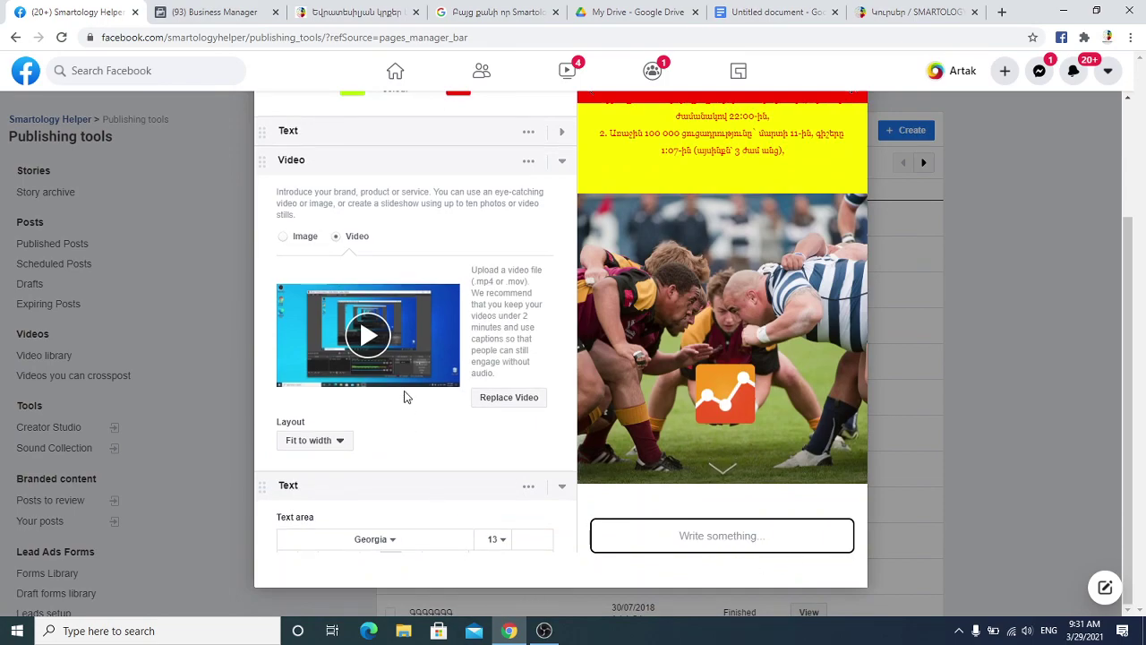
scroll(404, 394, "down", 5)
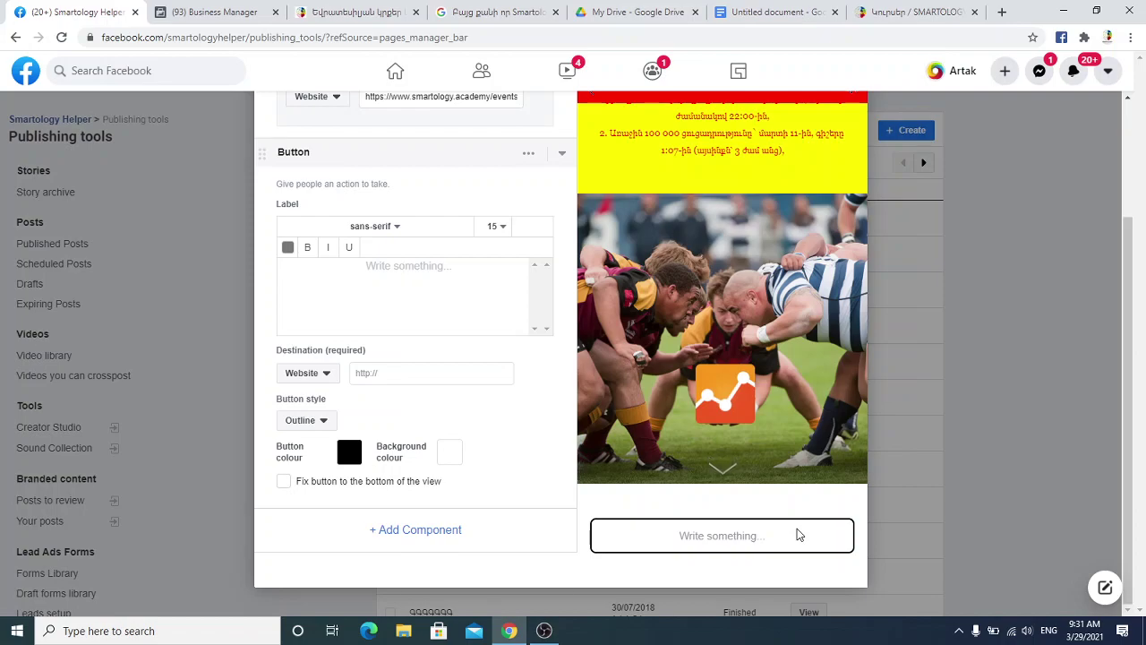
type("Ktcra stex")
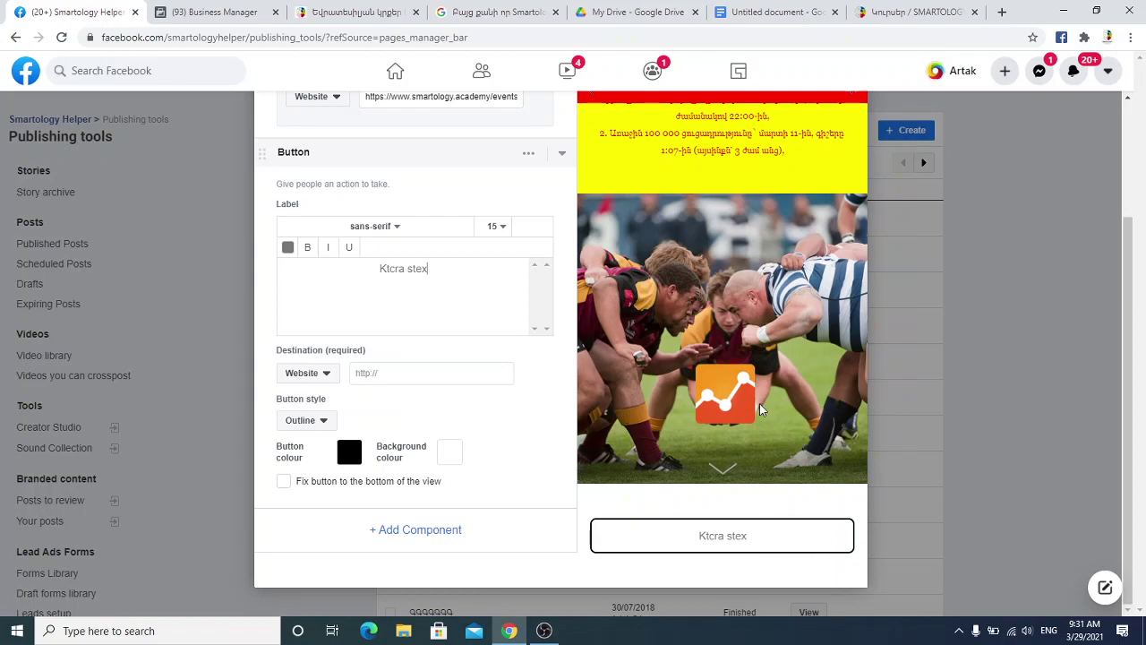
left_click_drag(426, 270, 358, 269)
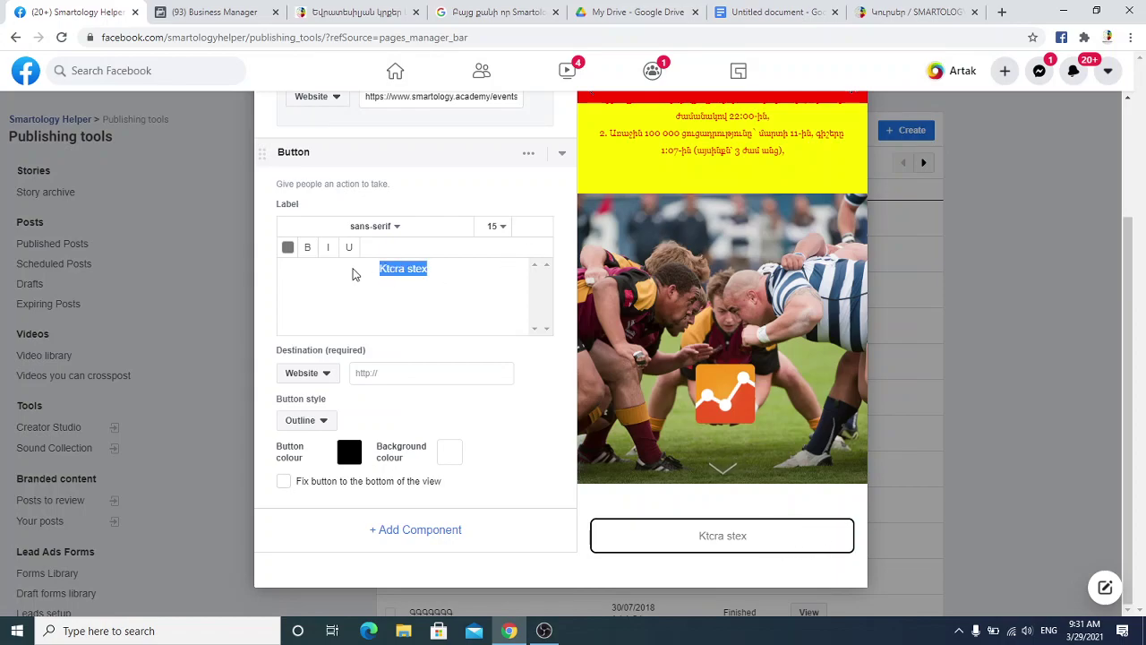
left_click(288, 247)
left_click(294, 399)
left_click(459, 288)
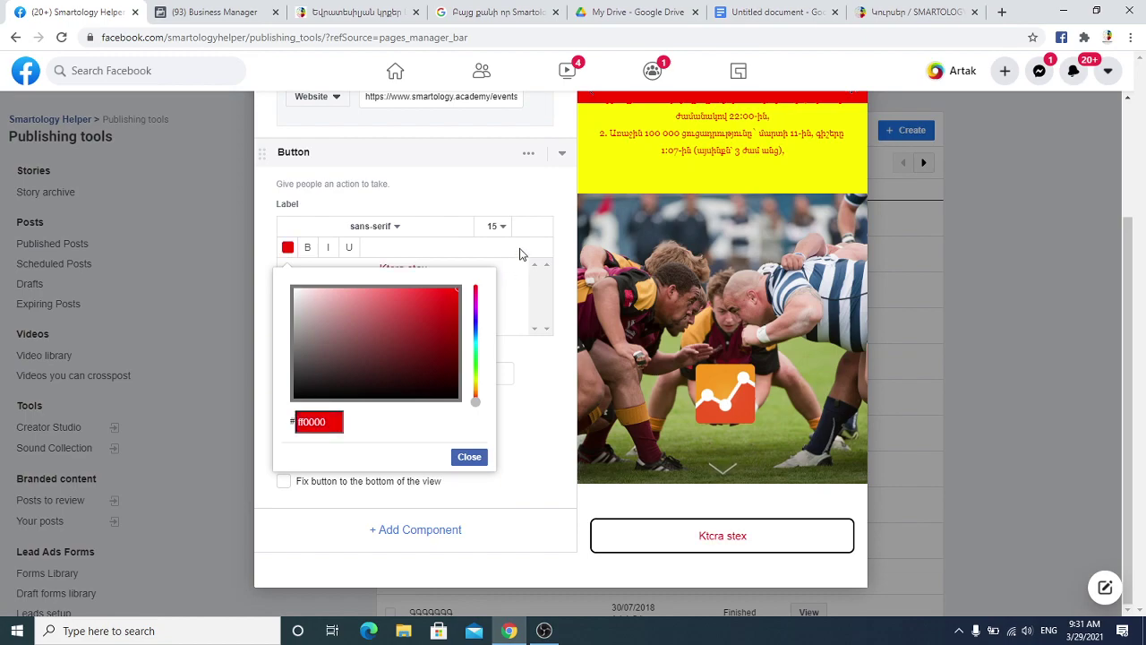
- Set the button label's font size to 25 and make it bold and underlined
left_click(504, 227)
scroll(494, 296, "down", 6)
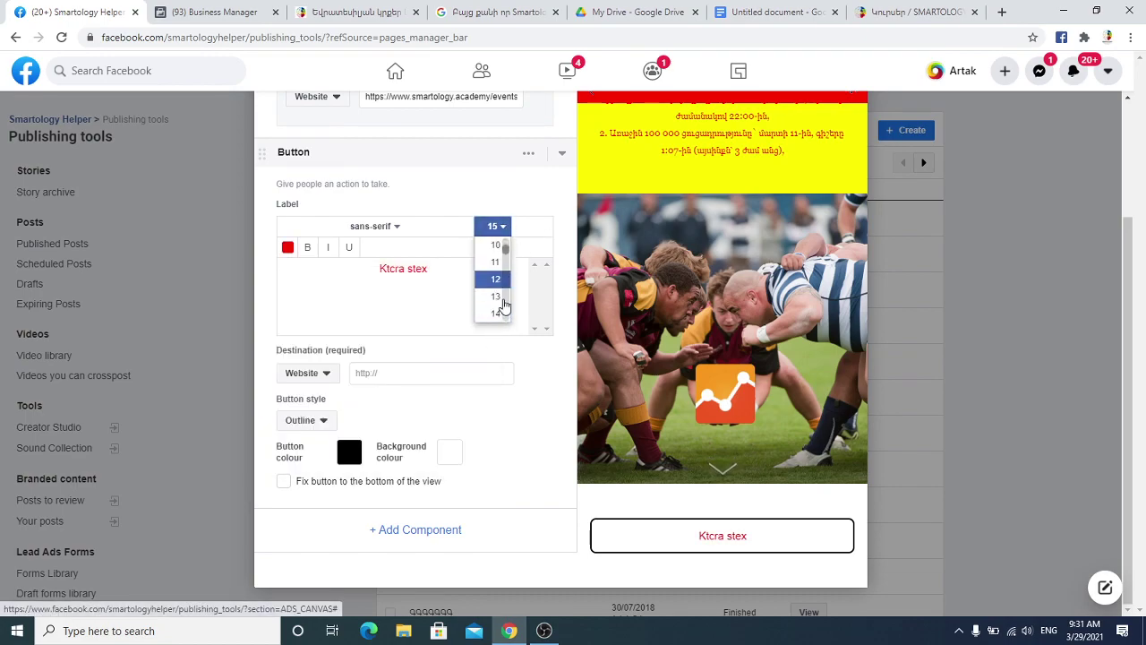
left_click(495, 291)
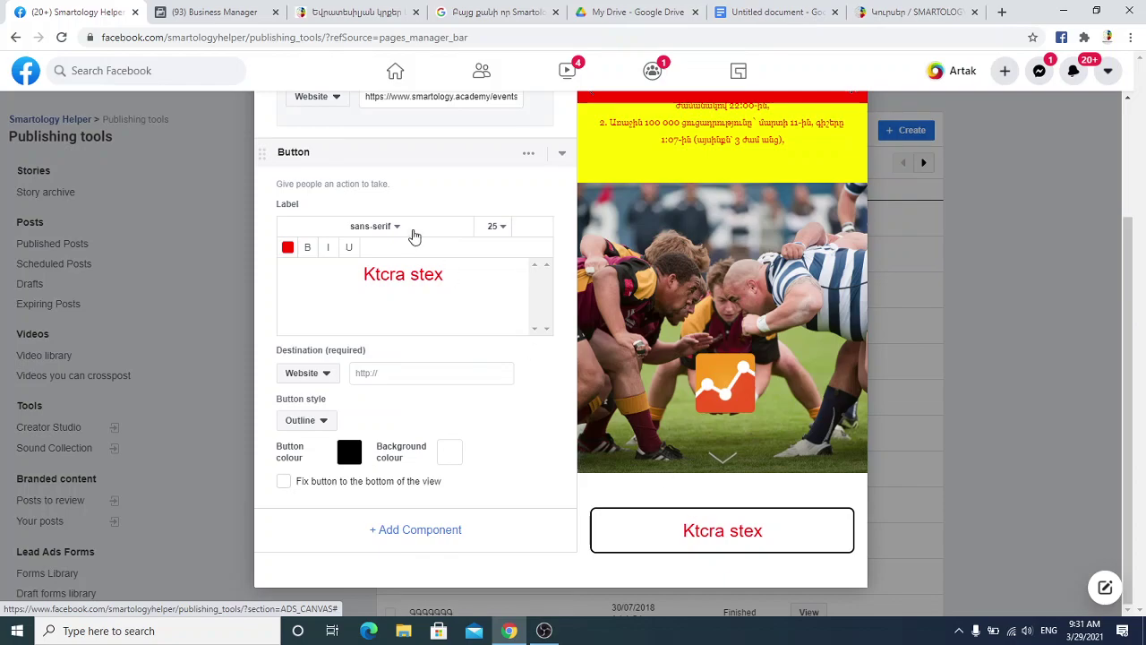
left_click(308, 249)
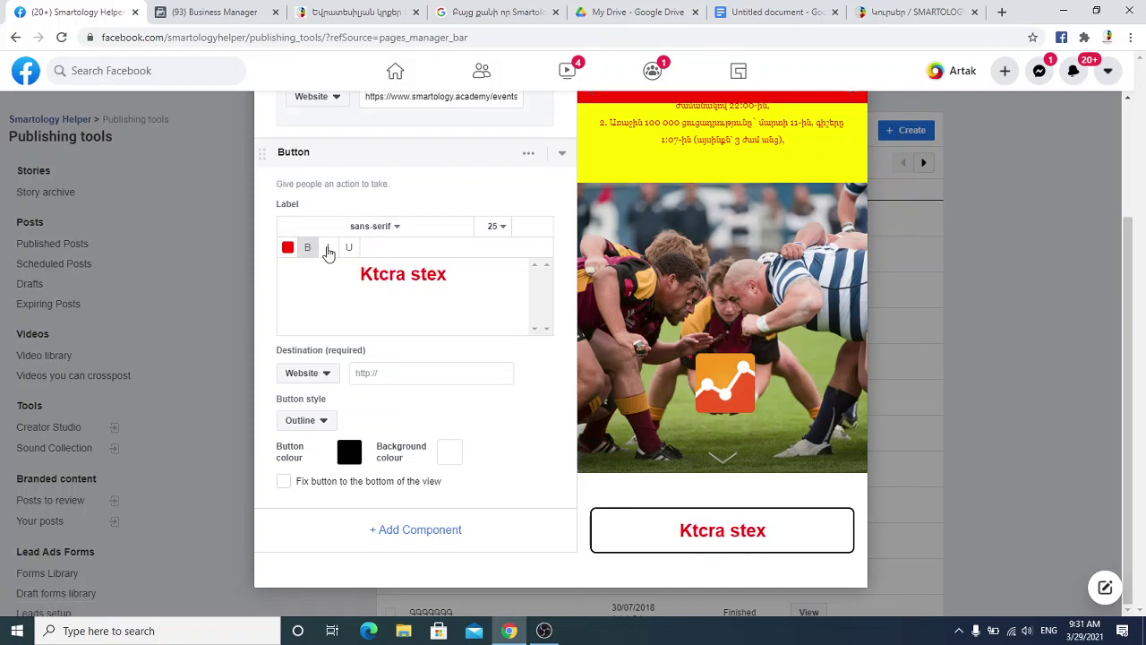
left_click(351, 250)
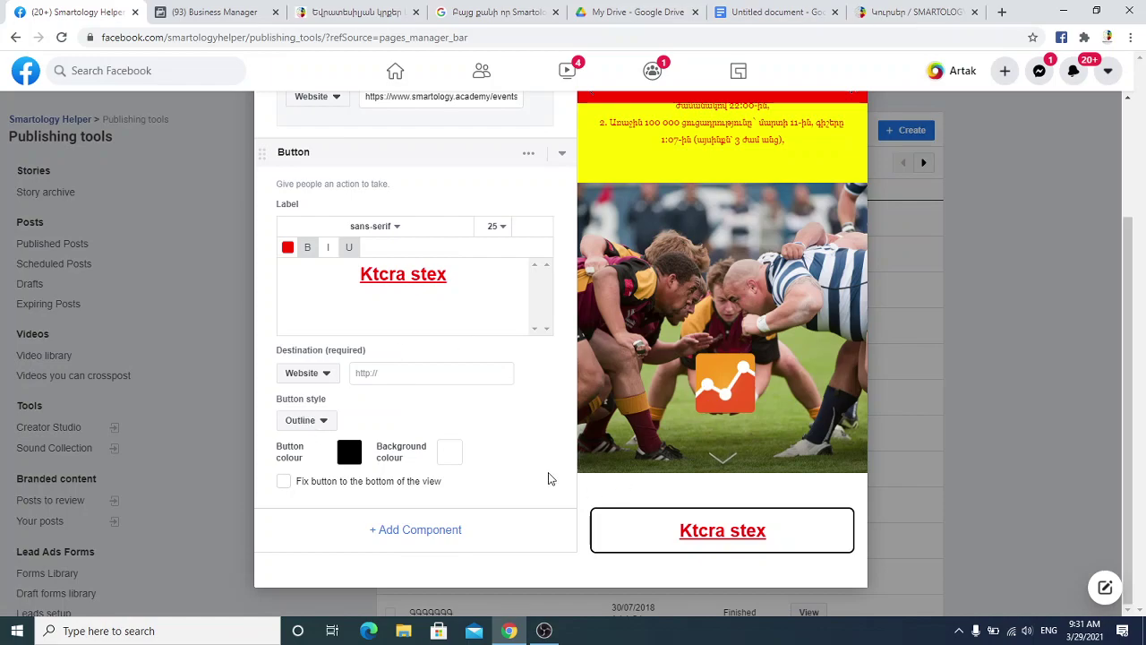
- Copy the smartology.academy/events address from its open page into the button's website destination
left_click(417, 371)
left_click(904, 13)
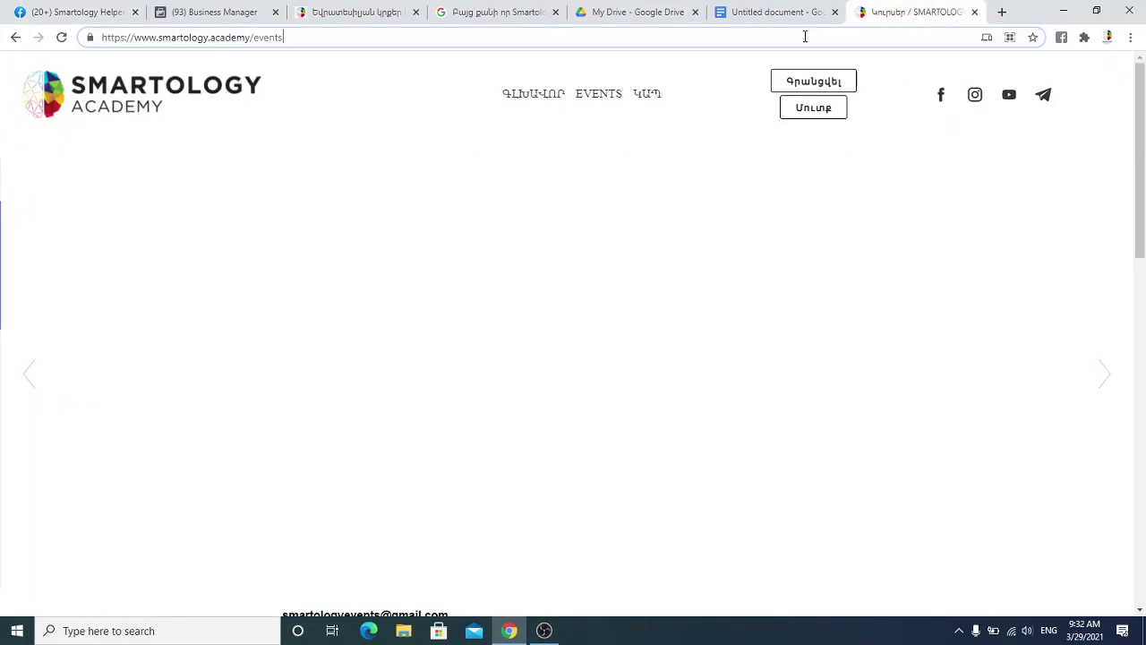
double_click(805, 36)
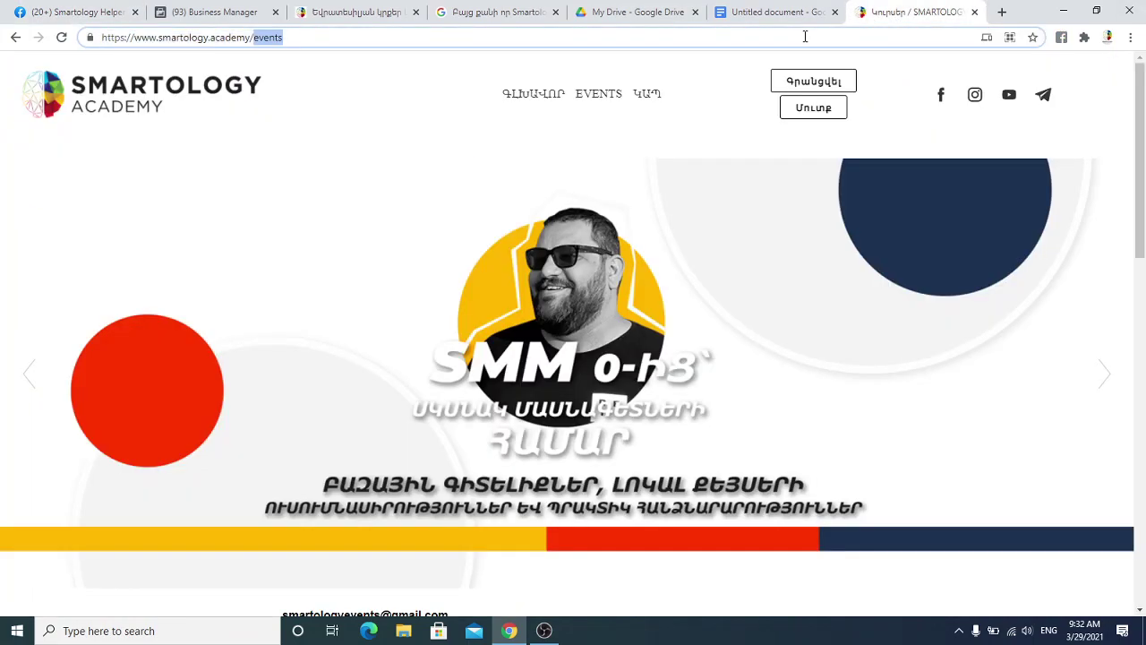
left_click(805, 36)
key("ctrl+c")
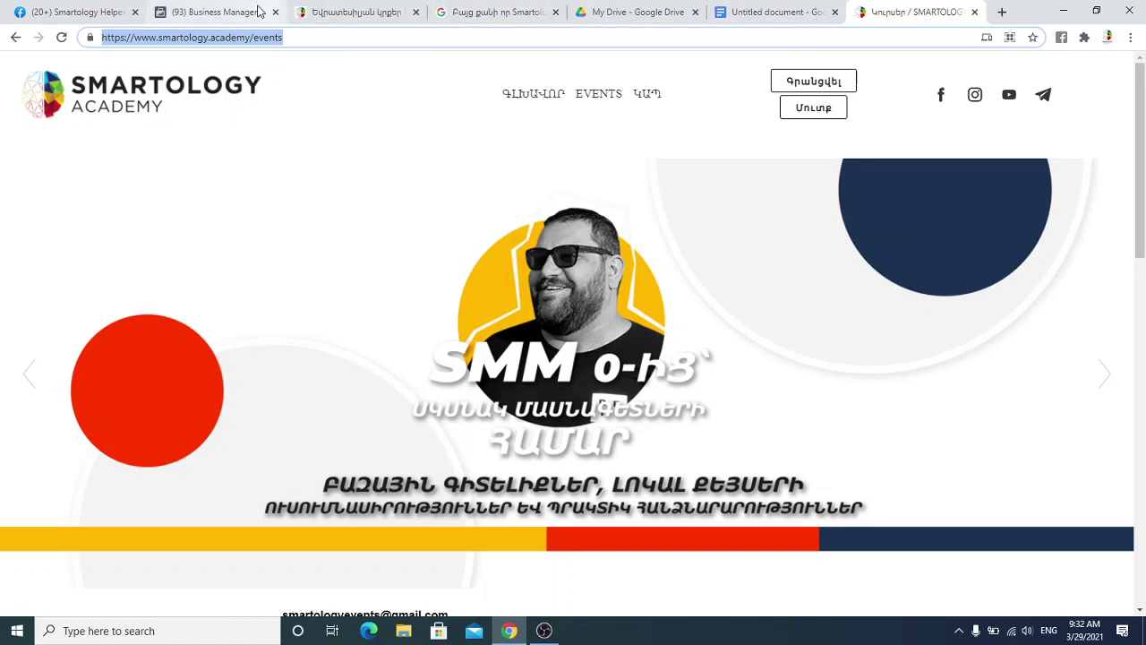
left_click(76, 11)
left_click(399, 373)
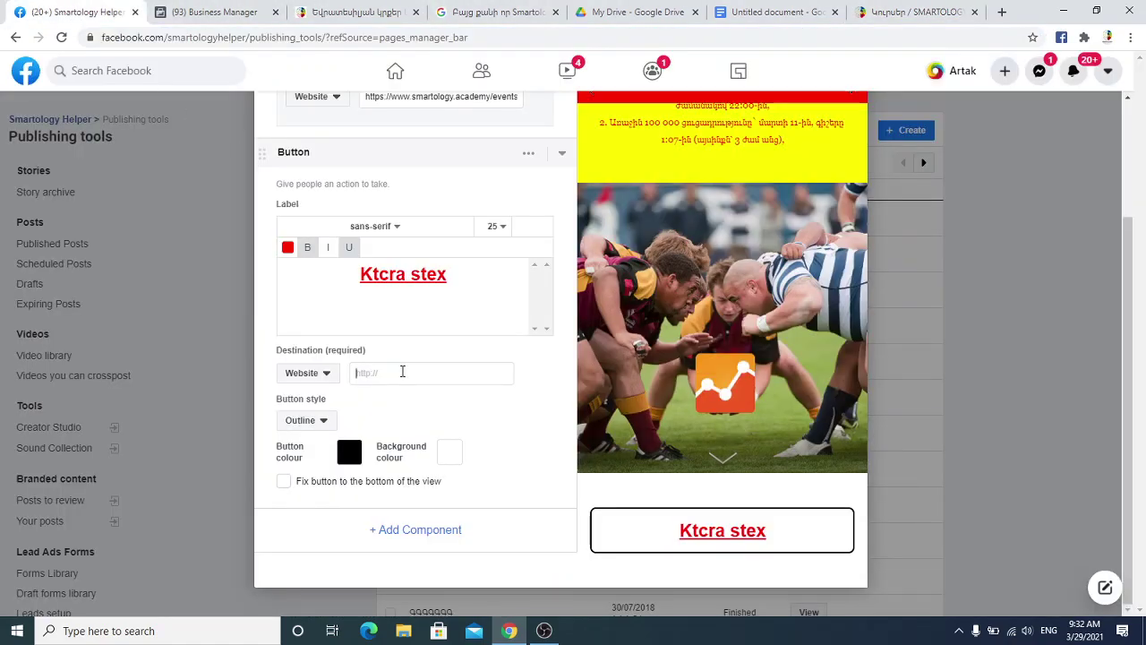
key("ctrl+v")
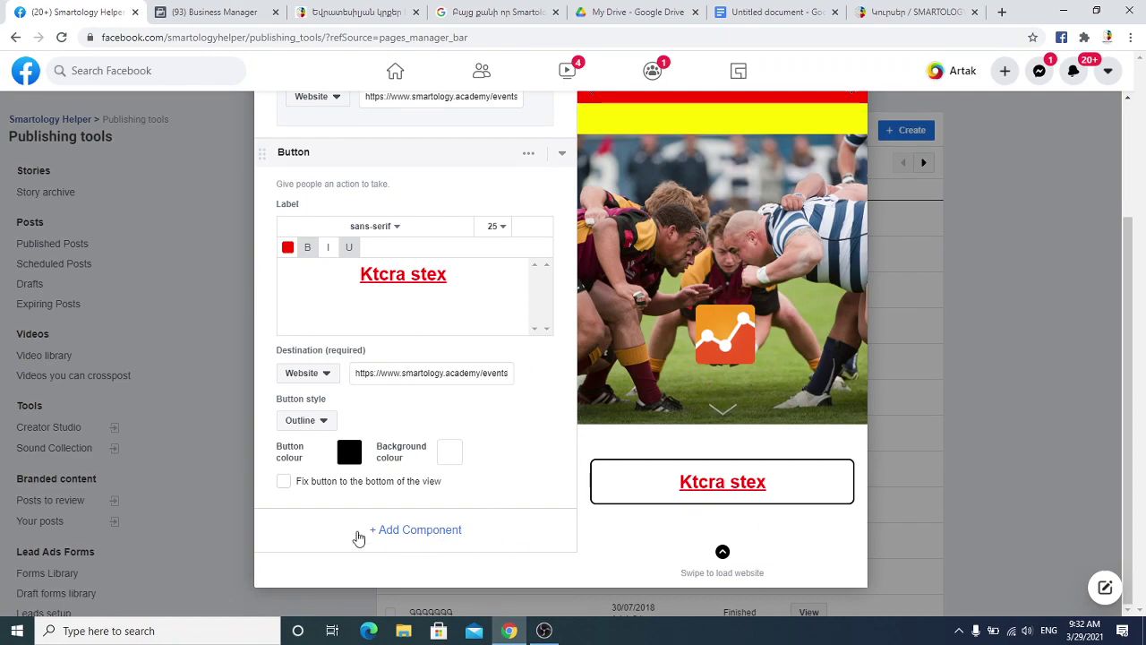
left_click(318, 374)
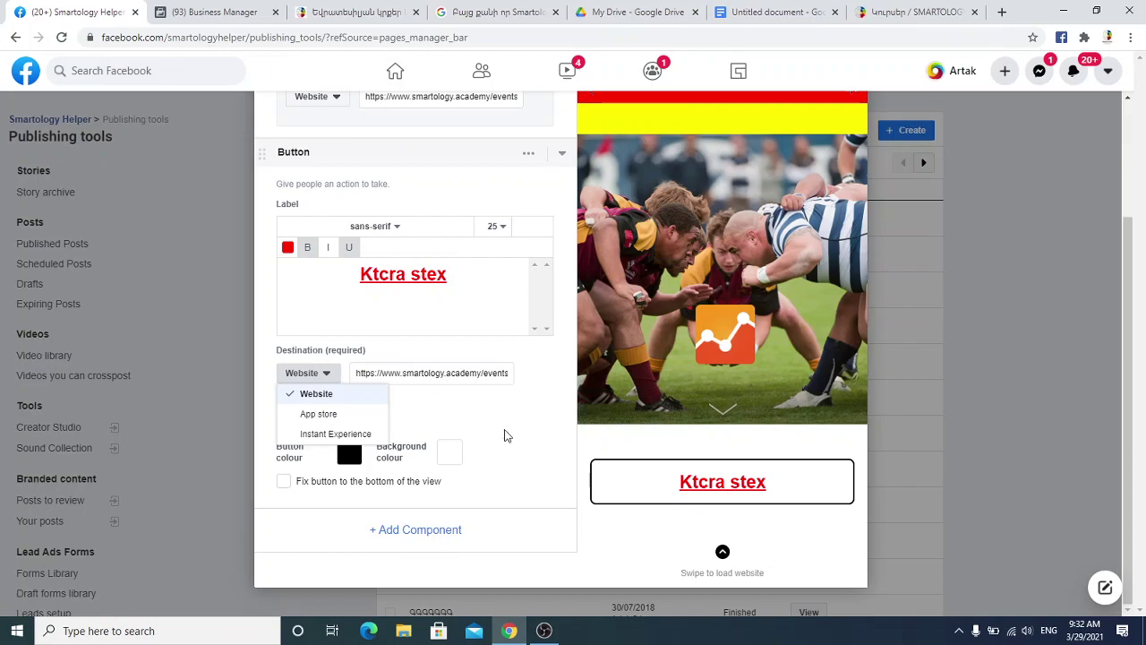
left_click(534, 415)
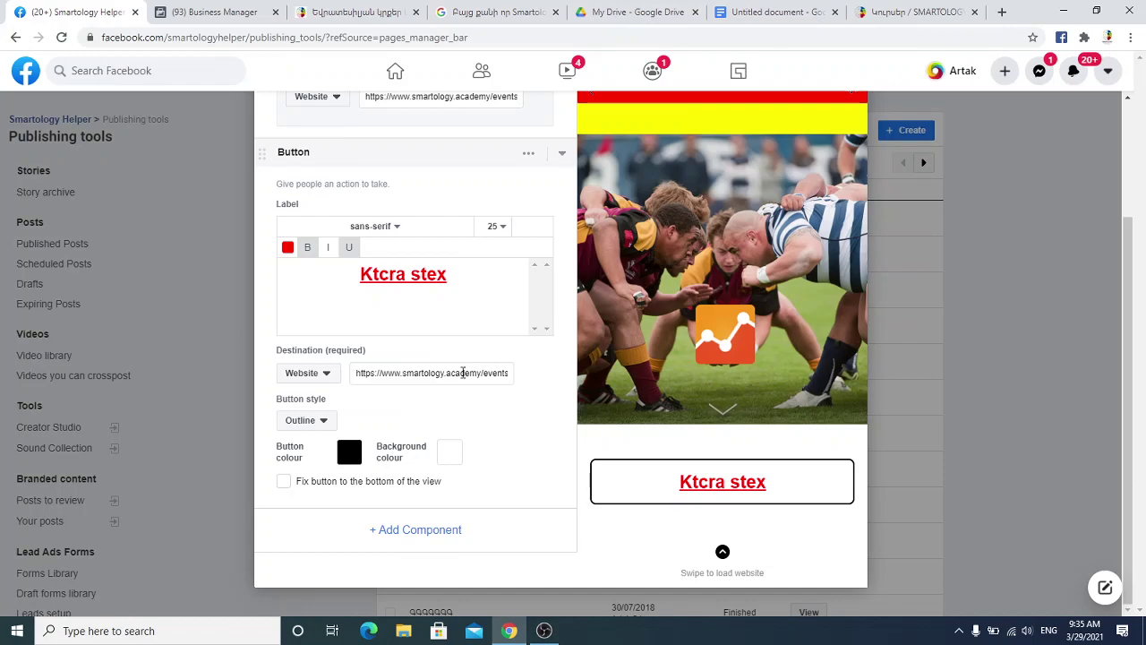
- Replace the button's label text with "ԳՐԱՆՑՎԵԼ" in capitals, using the Armenian keyboard layout
left_click_drag(453, 284, 295, 284)
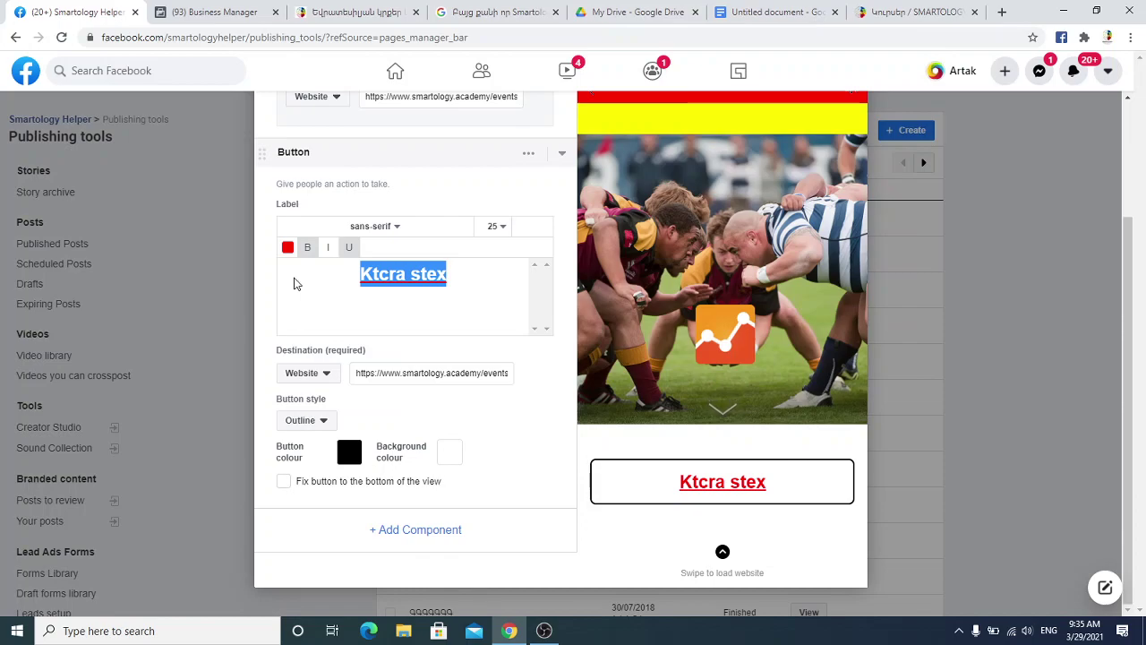
type("G")
key("BackSpace")
key("alt+shift")
type("Գռա")
key("BackSpace")
key("BackSpace")
type("րանցվել աը")
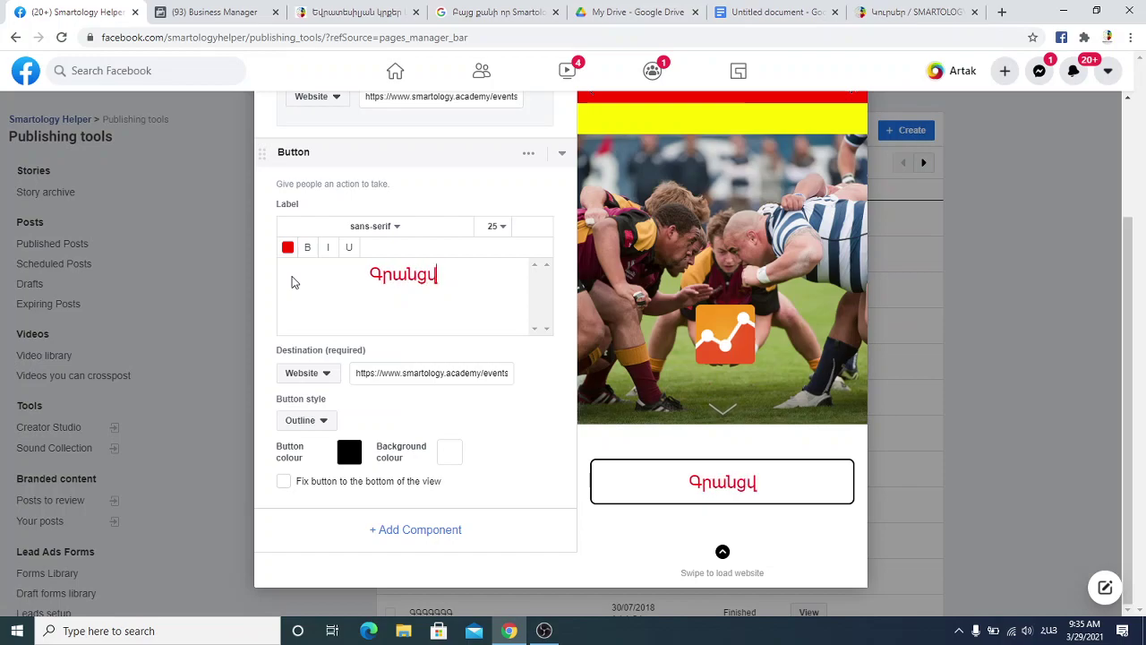
key("BackSpace")
type("ստեղն")
key("BackSpace")
key("BackSpace")
key("BackSpace")
key("BackSpace")
key("BackSpace")
key("BackSpace")
key("BackSpace")
key("BackSpace")
key("BackSpace")
key("BackSpace")
key("BackSpace")
key("BackSpace")
key("BackSpace")
key("BackSpace")
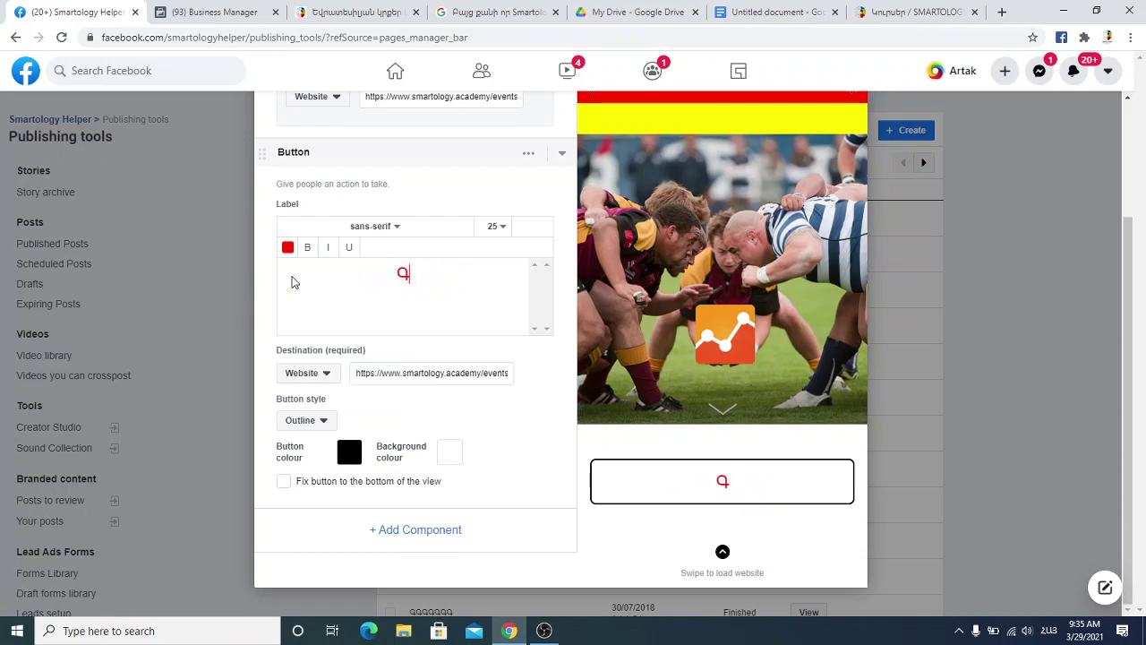
type("ՐԱՆՑՎԵԼ")
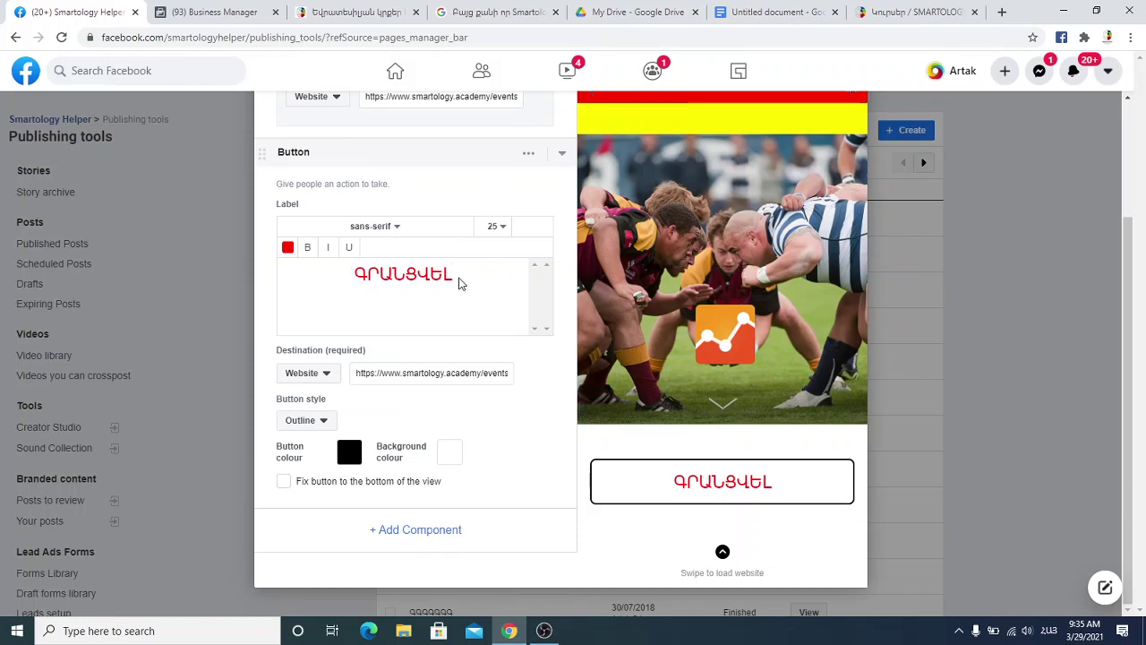
- Set the button label's text colour to white (ffffff)
left_click(288, 248)
left_click_drag(346, 338, 263, 256)
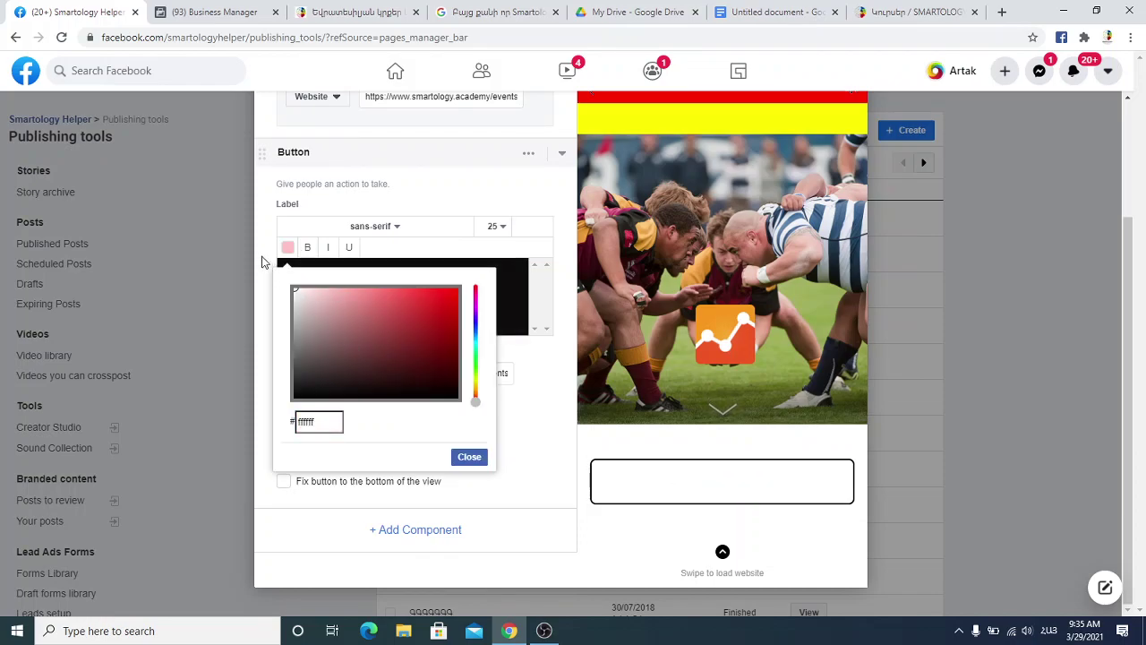
left_click(529, 359)
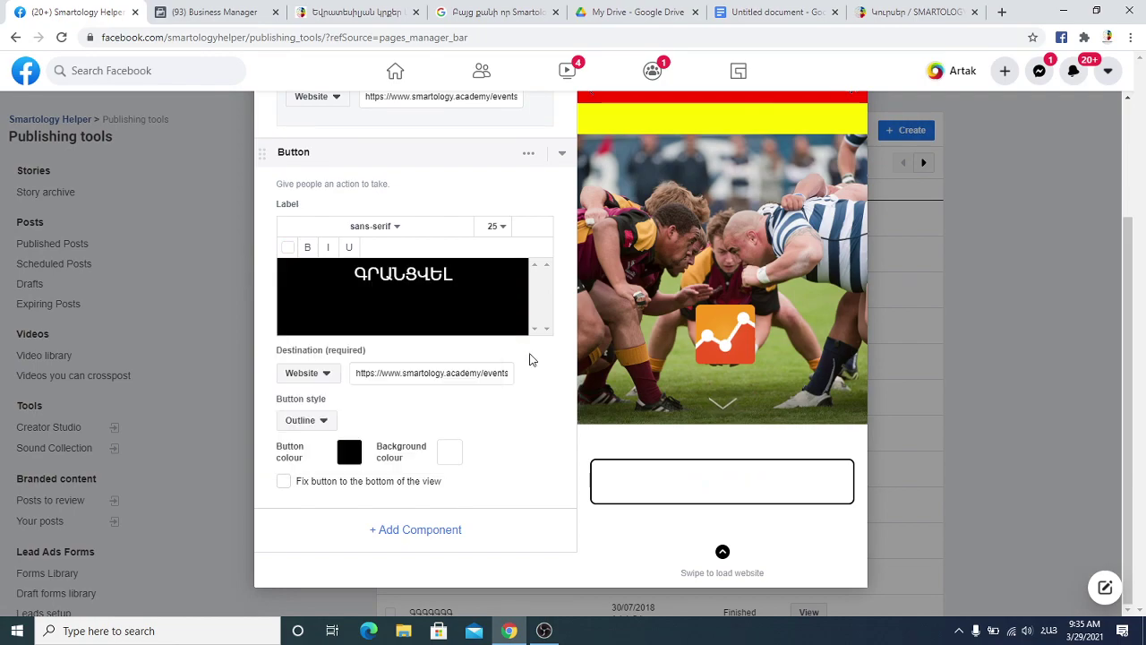
- Set the button colour to blue (0400ff)
left_click(350, 452)
left_click_drag(537, 295, 520, 245)
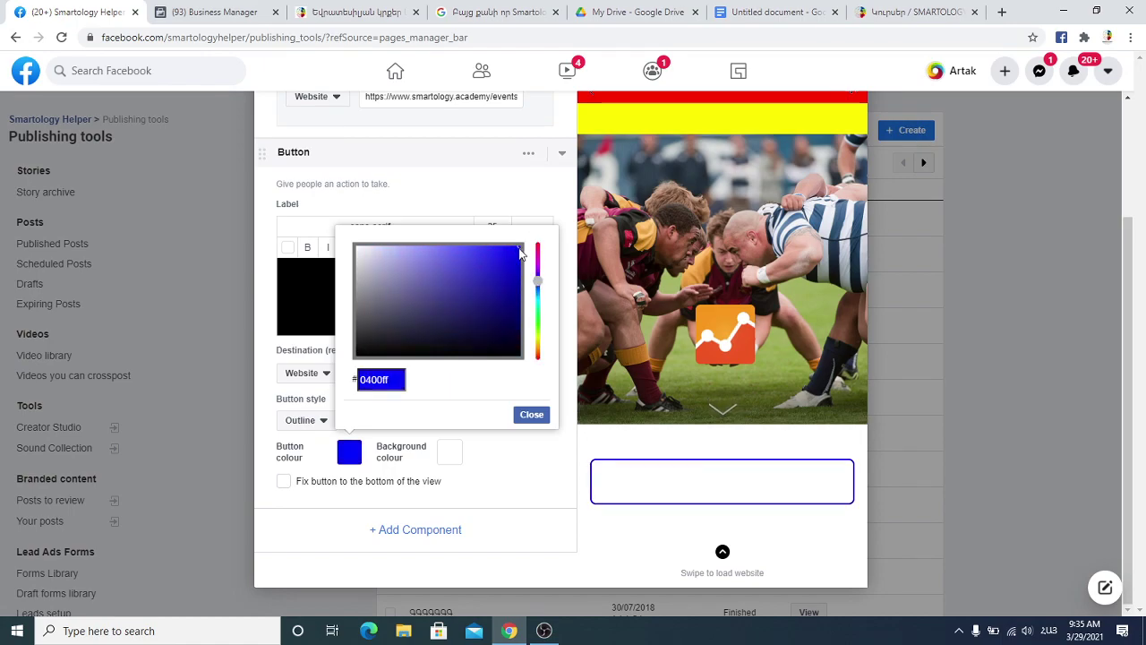
left_click(524, 415)
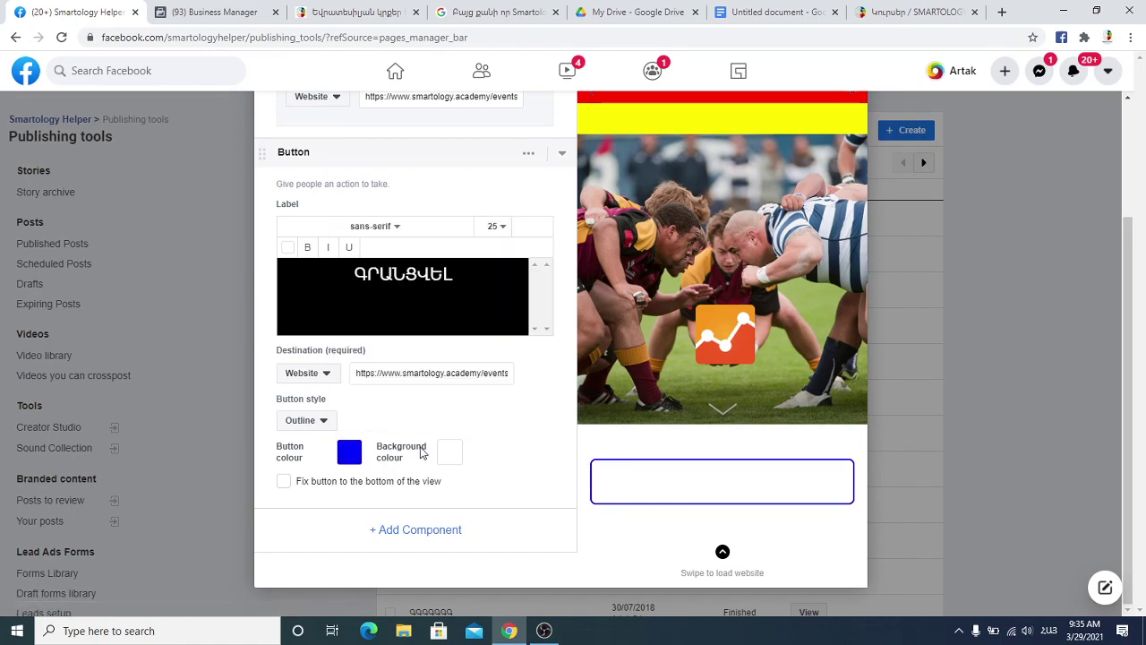
- Set the background colour behind the button to blue (0600ff)
left_click(449, 452)
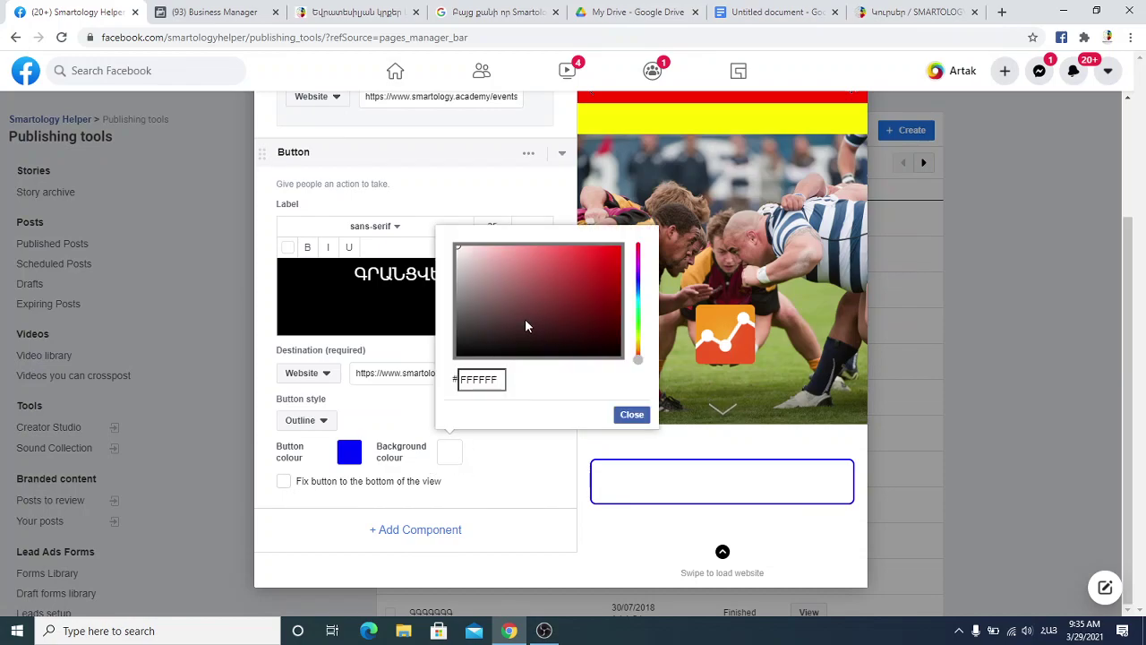
left_click(637, 278)
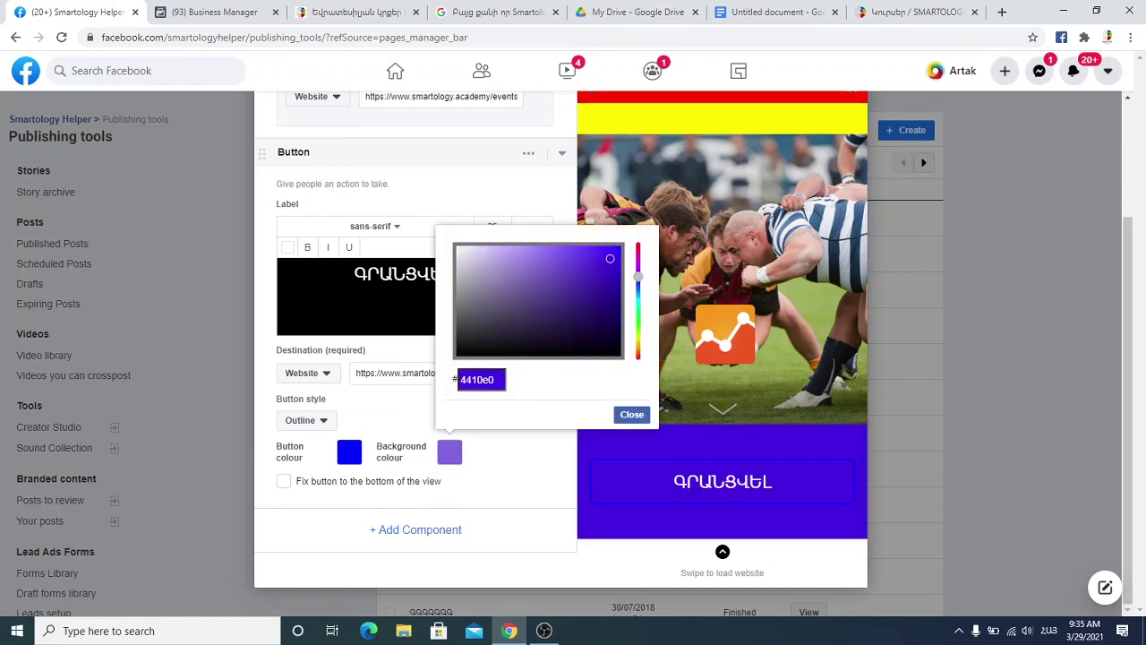
left_click(637, 280)
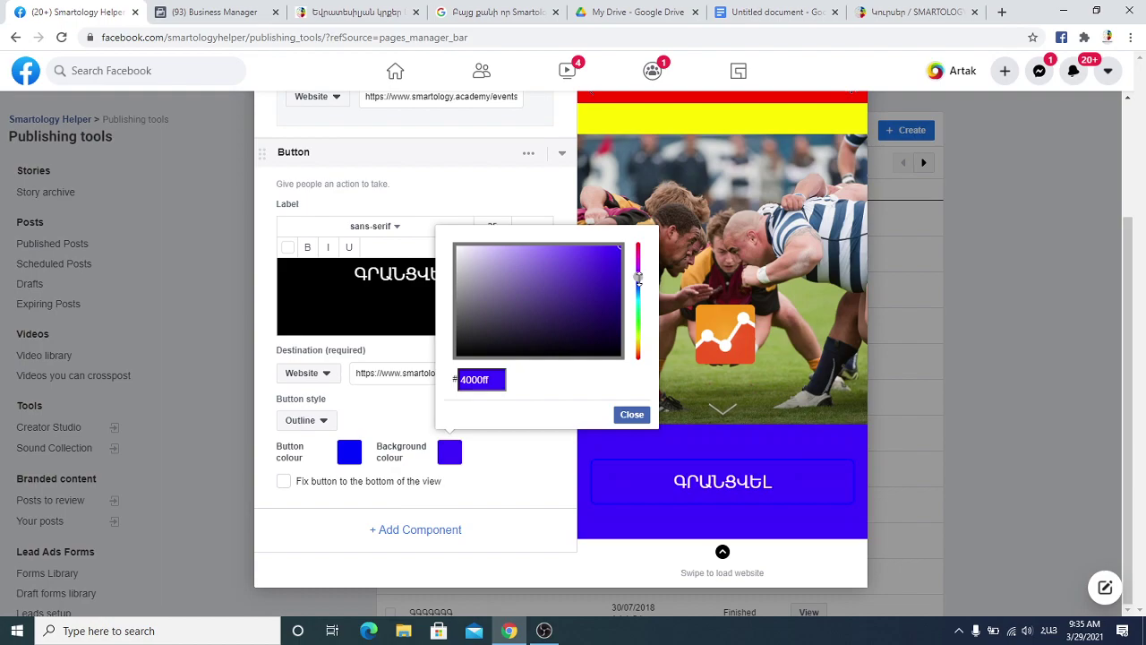
left_click_drag(637, 281, 637, 280)
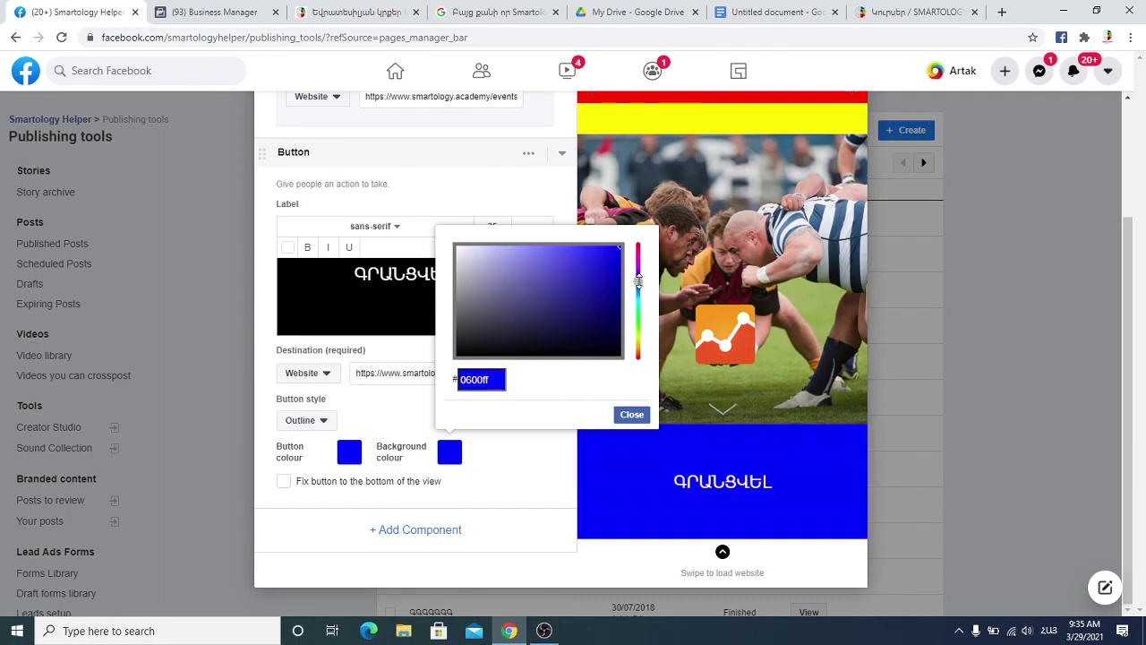
left_click(536, 476)
- Set the button colour to white (ffffff) so its outline contrasts with the blue background
left_click(349, 452)
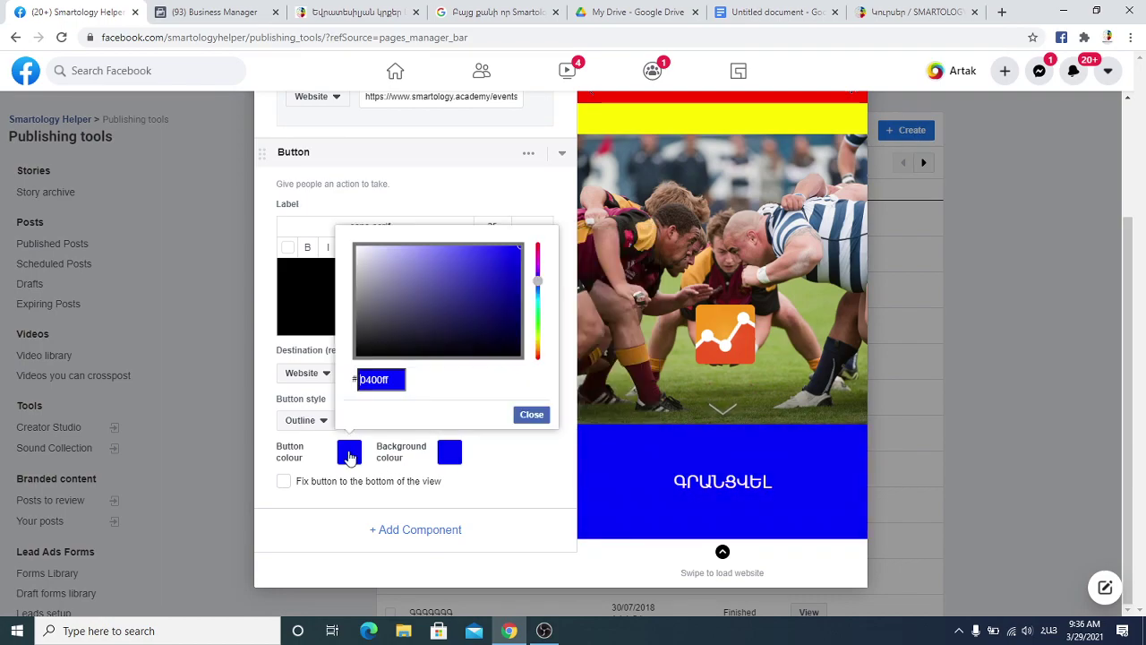
type("ffffff")
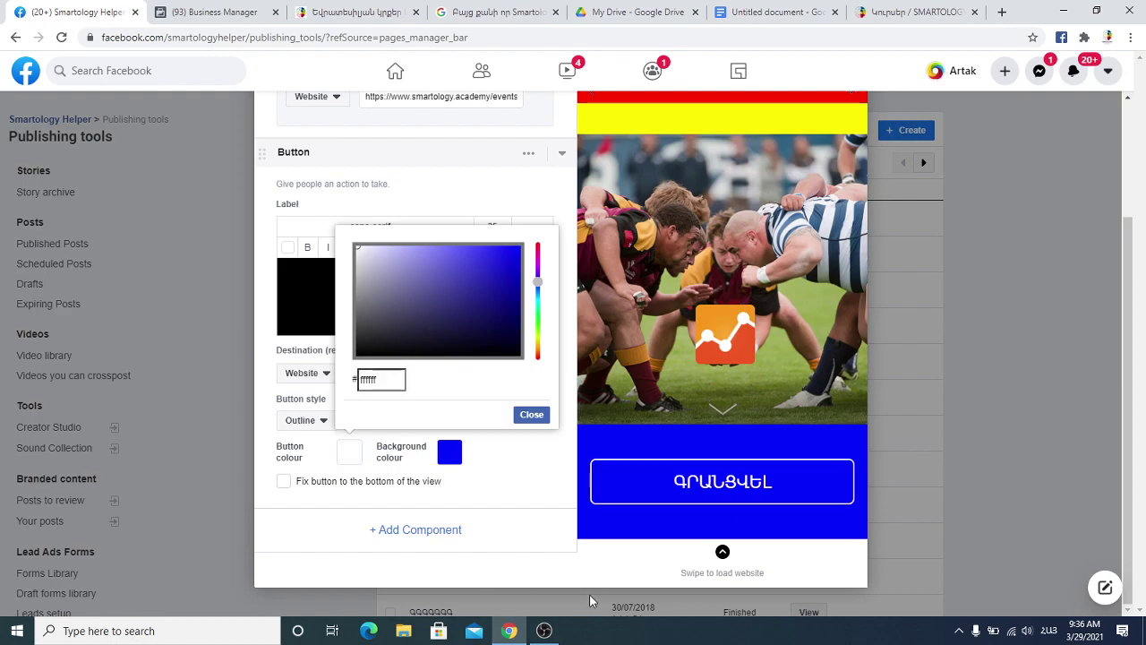
left_click(535, 477)
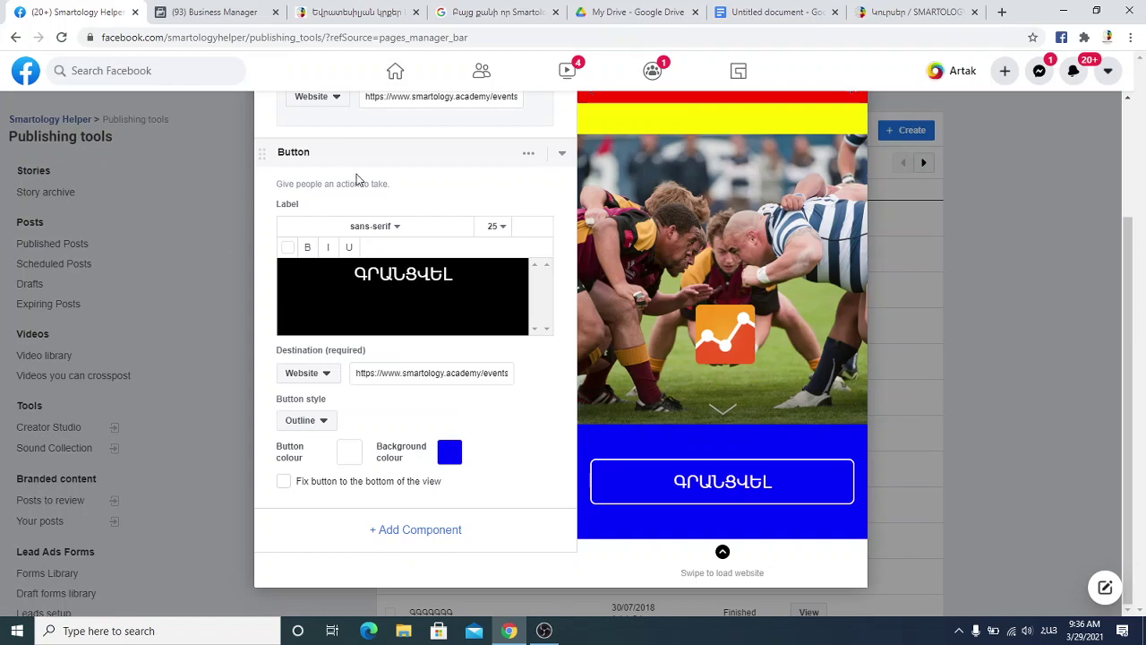
- Make the button label bold and fix the button to the bottom of the view
left_click(307, 248)
left_click_drag(455, 284, 333, 267)
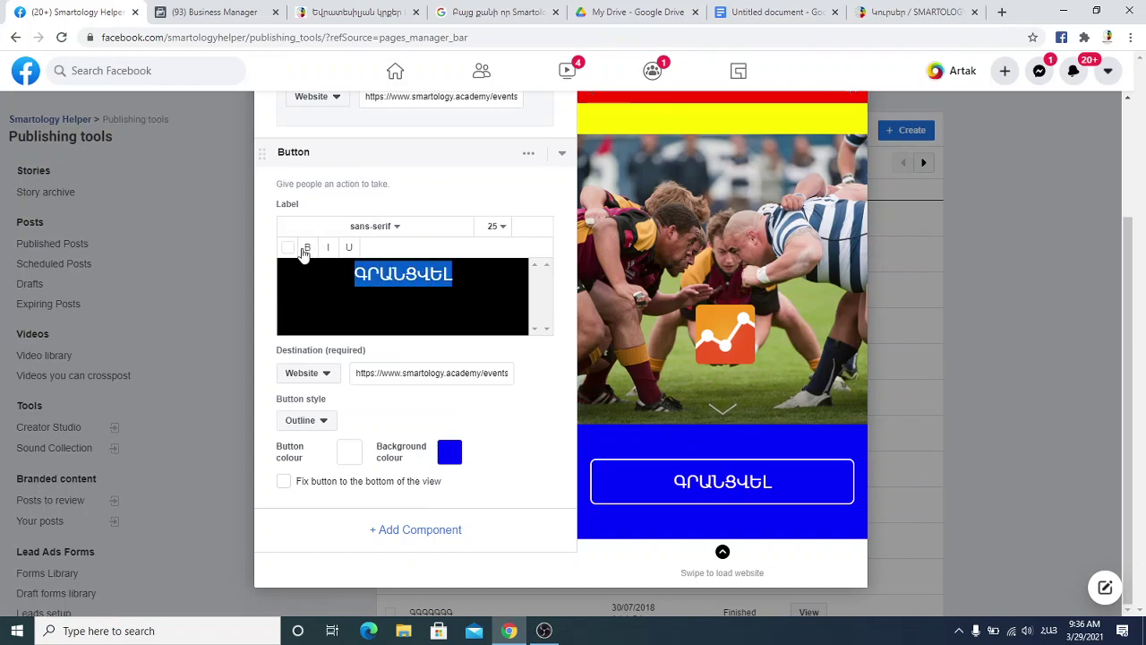
left_click(303, 248)
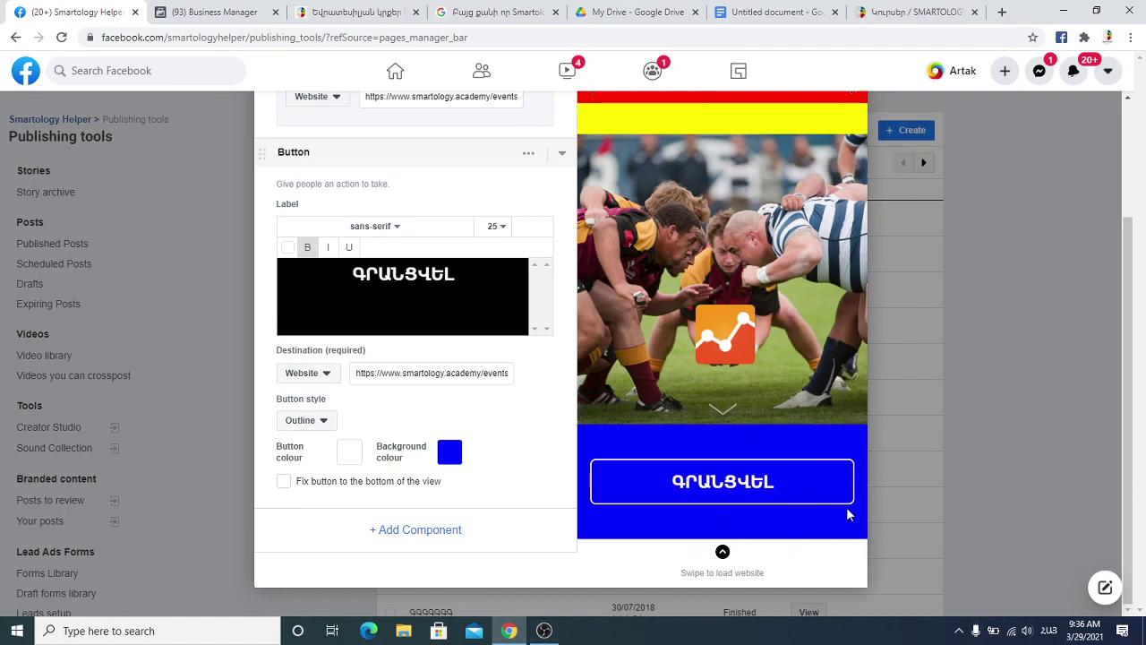
left_click(283, 482)
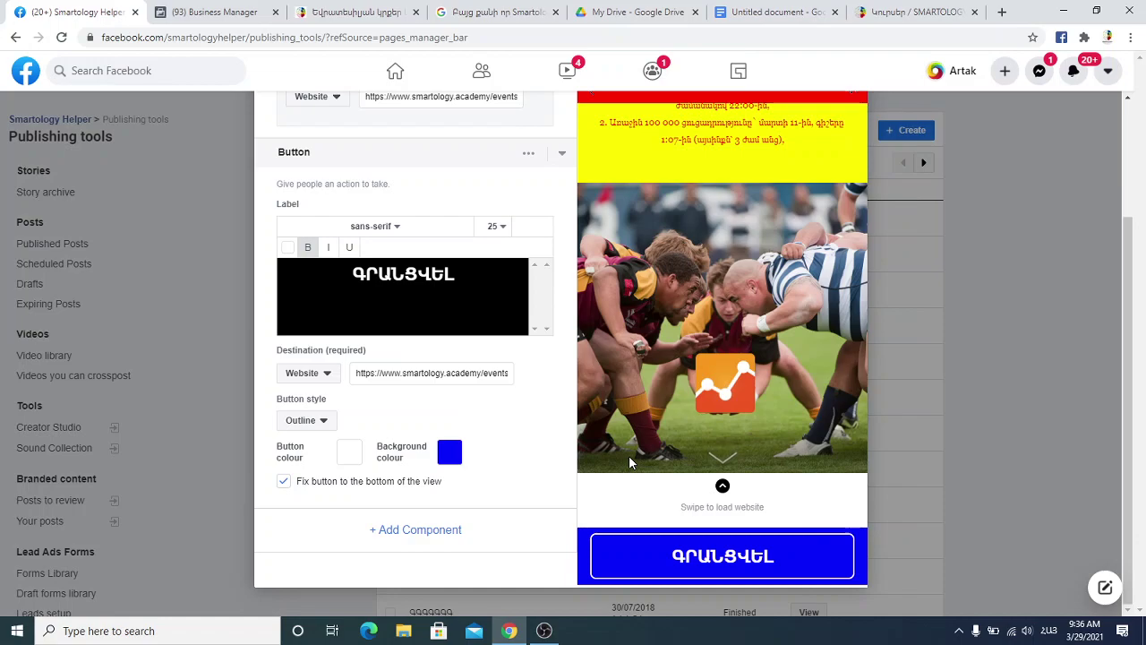
scroll(676, 457, "up", 1)
scroll(676, 457, "up", 1)
scroll(721, 416, "down", 2)
- Turn off the Swipe to open link option in the Instant Experience settings
scroll(465, 421, "up", 10)
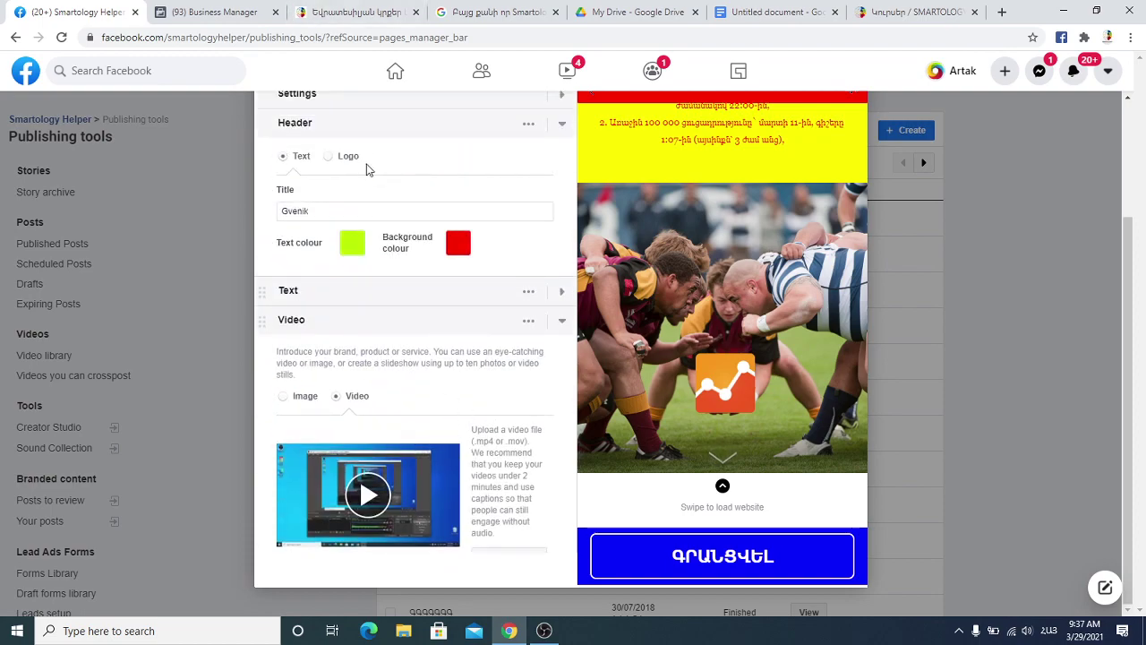
scroll(430, 170, "up", 2)
left_click(455, 249)
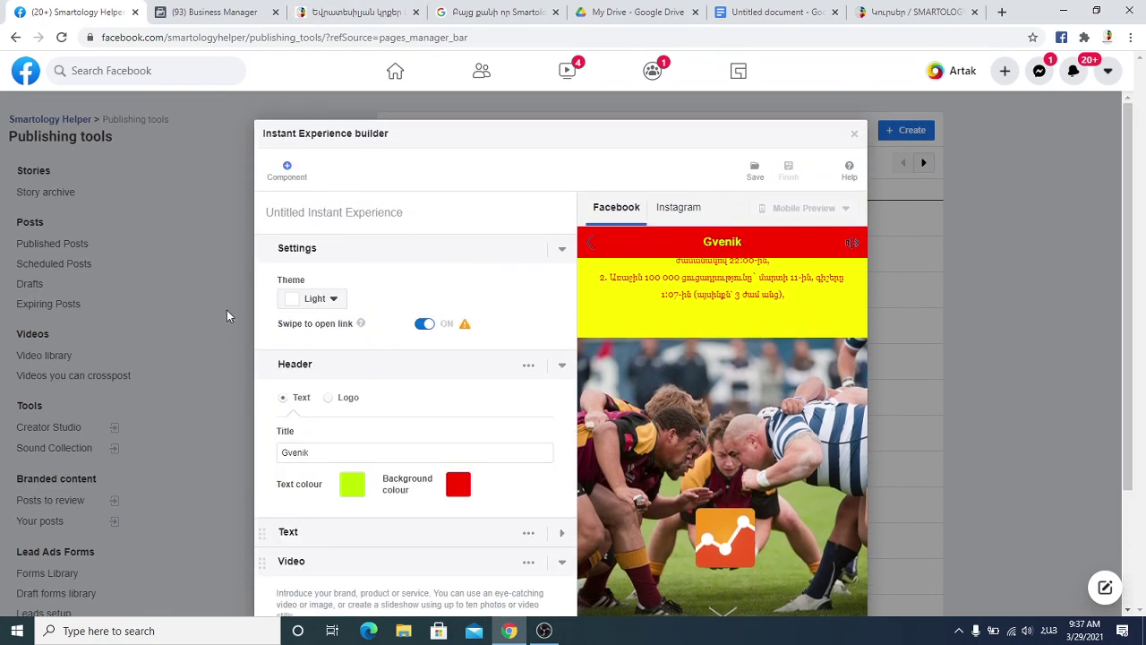
left_click(424, 327)
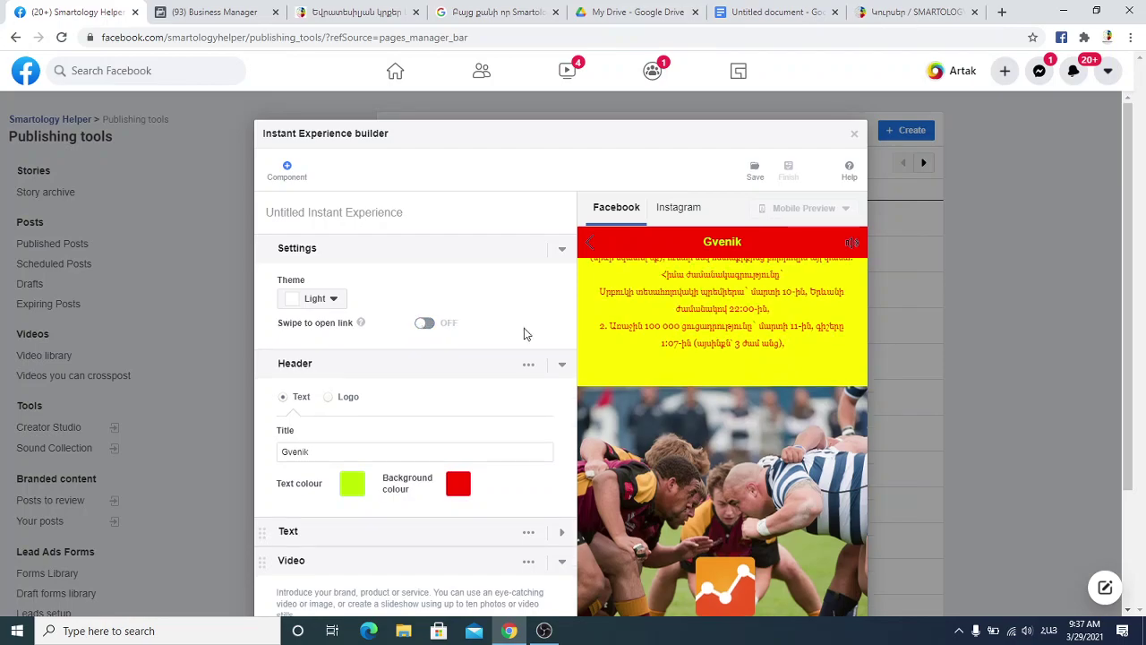
scroll(723, 337, "down", 3)
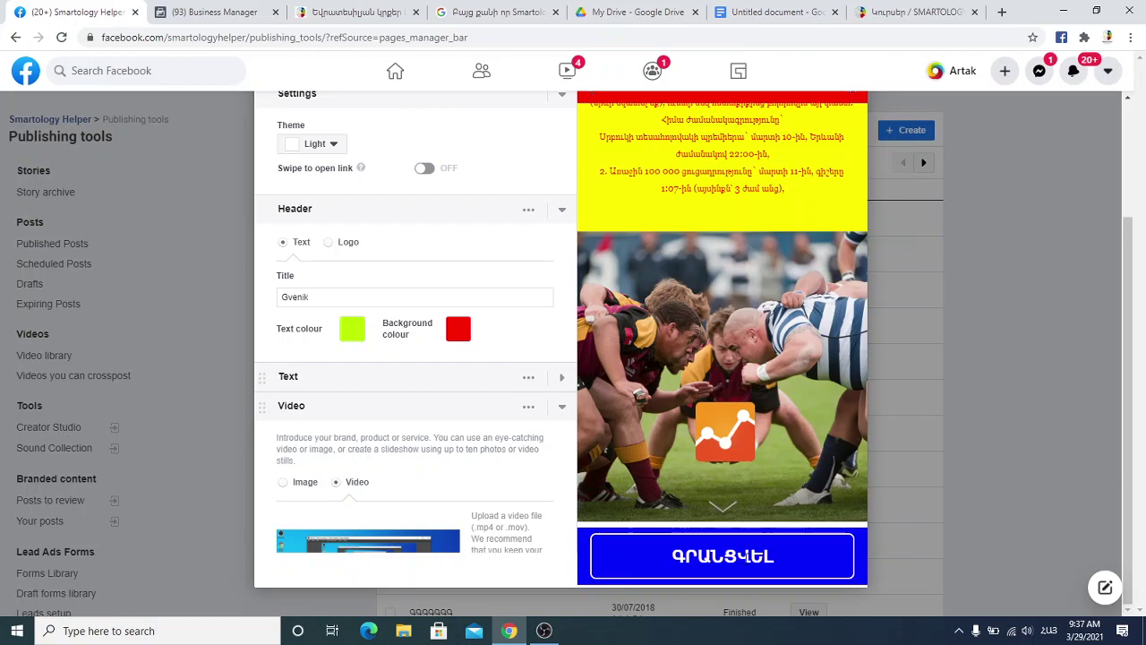
- Turn Swipe to open link back on, read its warning note, and switch the option off again
scroll(393, 369, "up", 5)
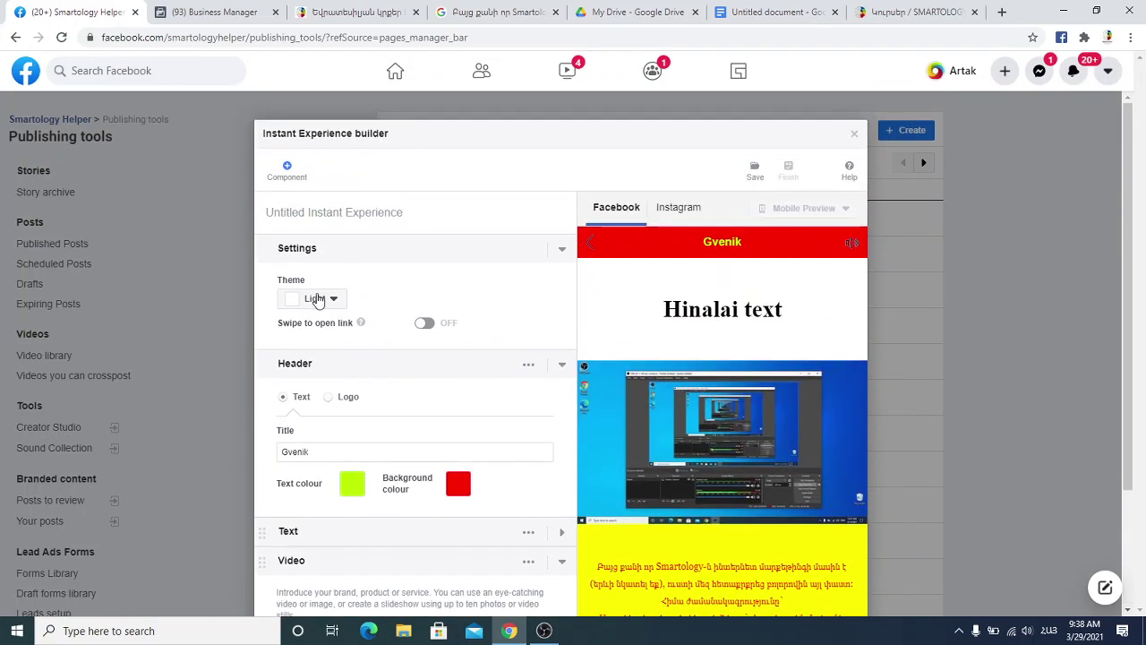
left_click(425, 324)
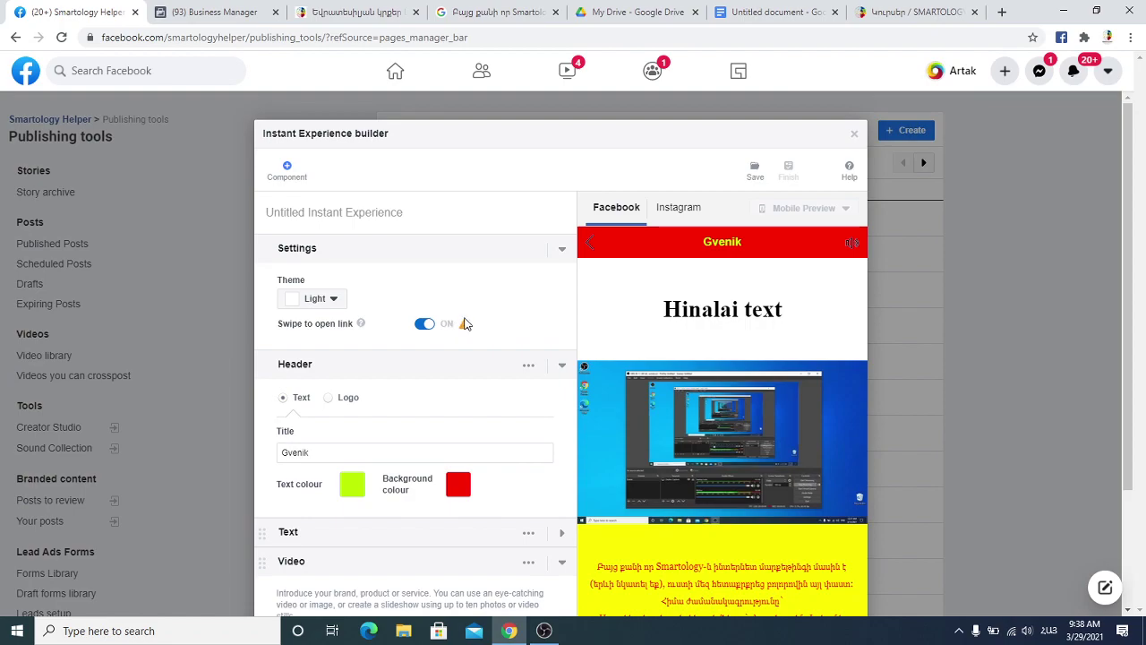
mouse_move(465, 326)
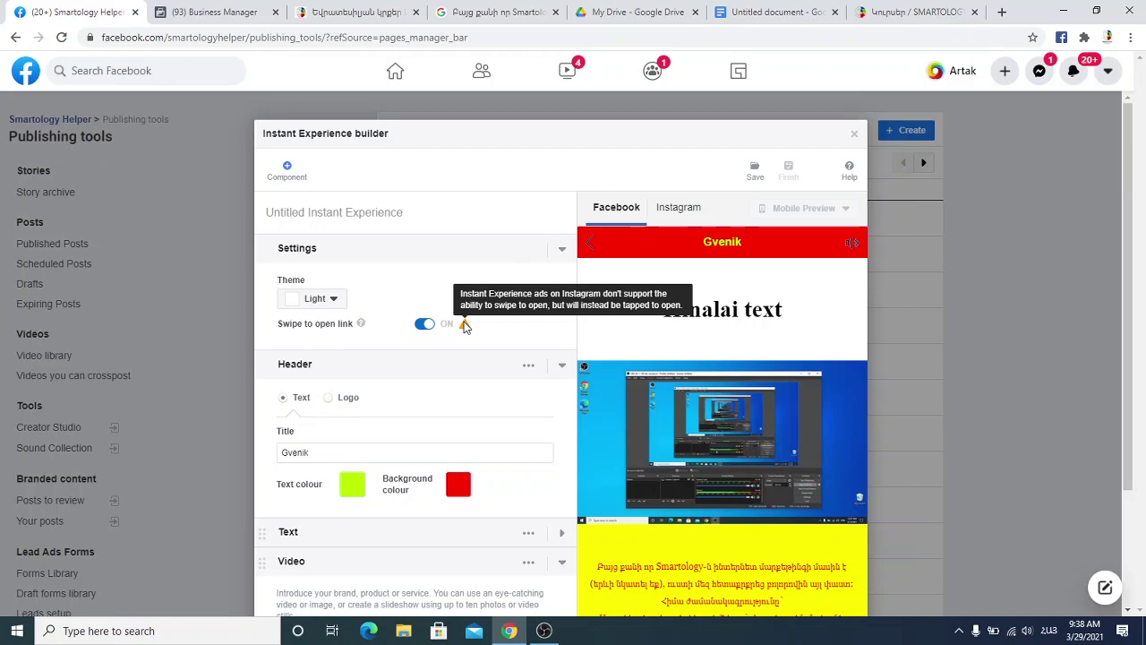
left_click(427, 325)
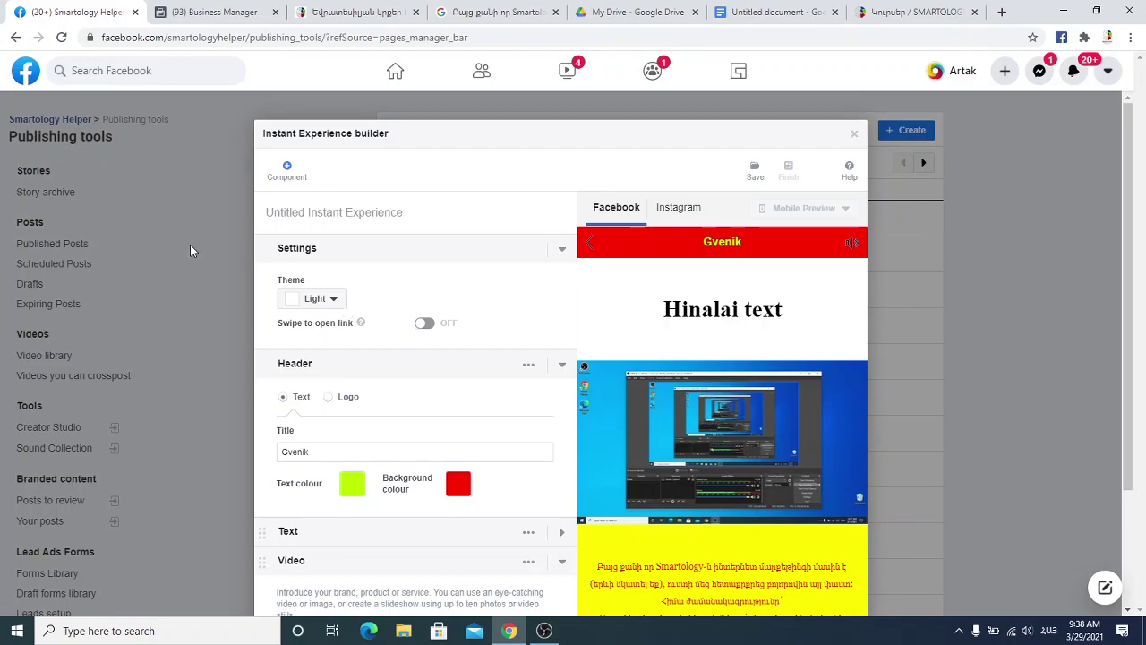
- Compare the Dark and Light themes in the preview and leave the theme set to Light
left_click(327, 301)
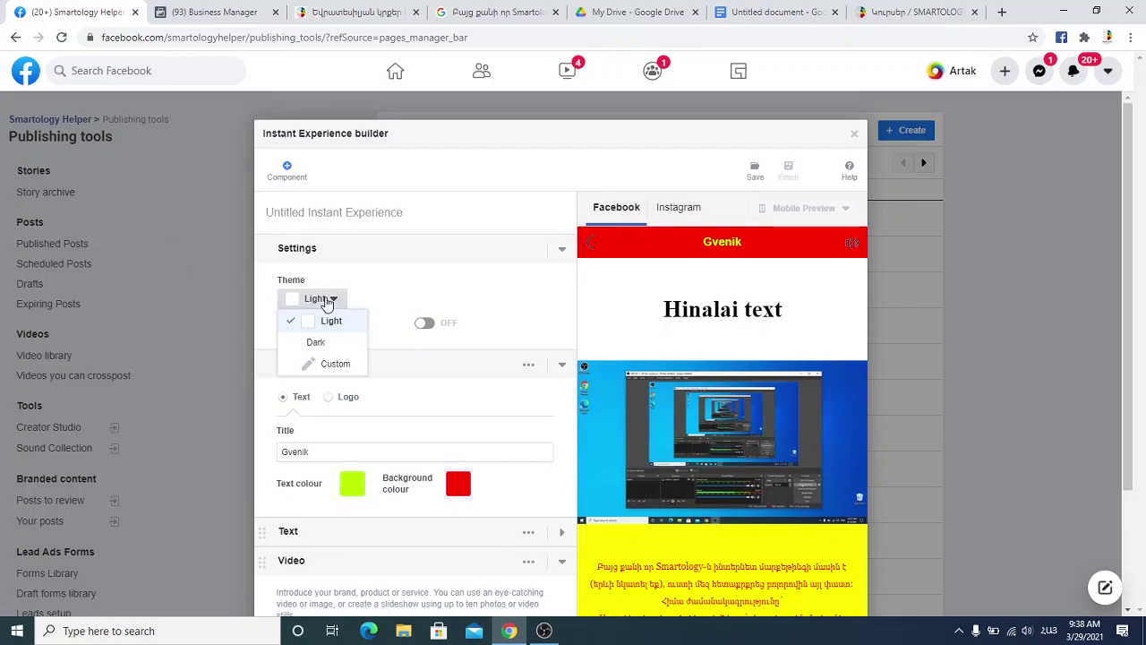
left_click(338, 347)
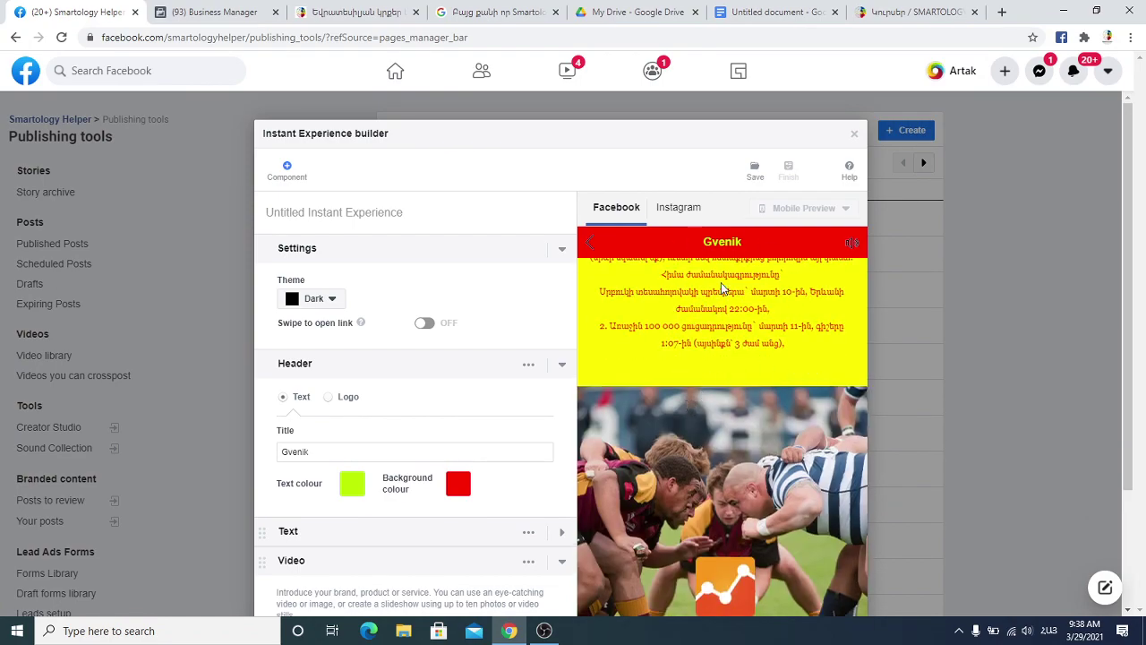
left_click(322, 301)
left_click(315, 326)
scroll(817, 387, "up", 4)
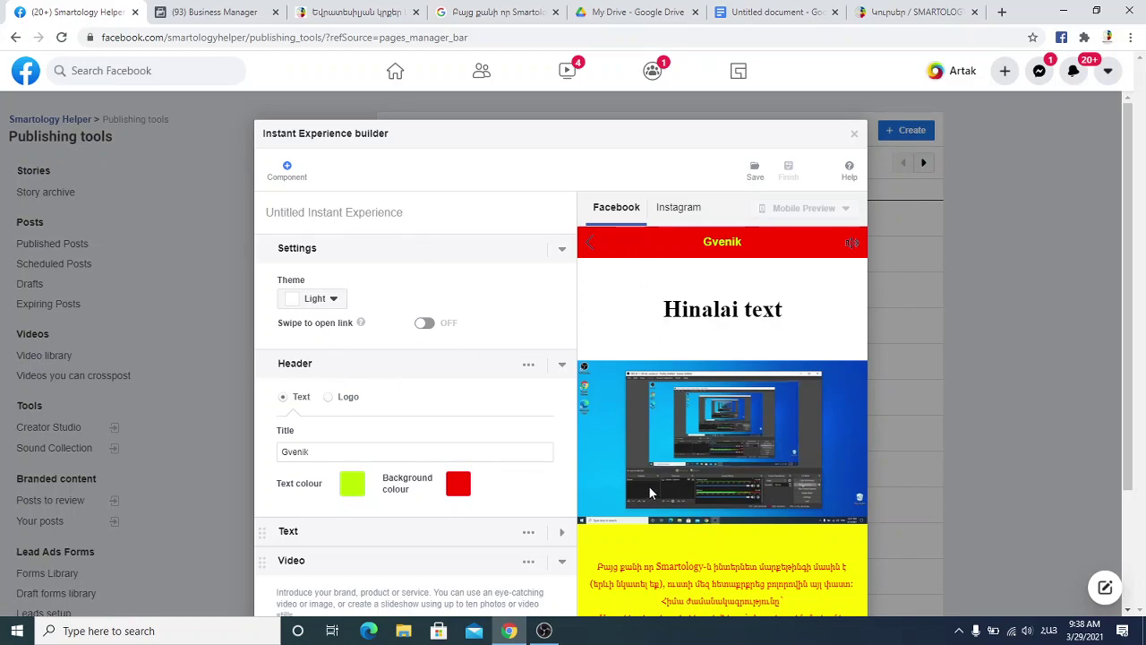
scroll(733, 472, "down", 5)
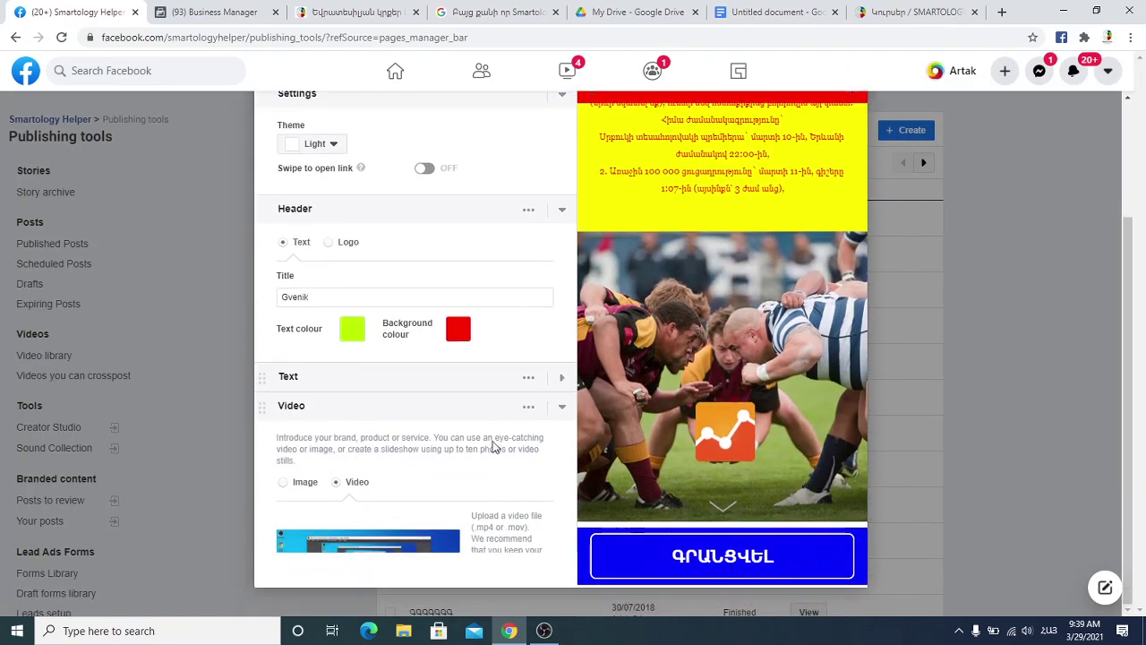
left_click(333, 145)
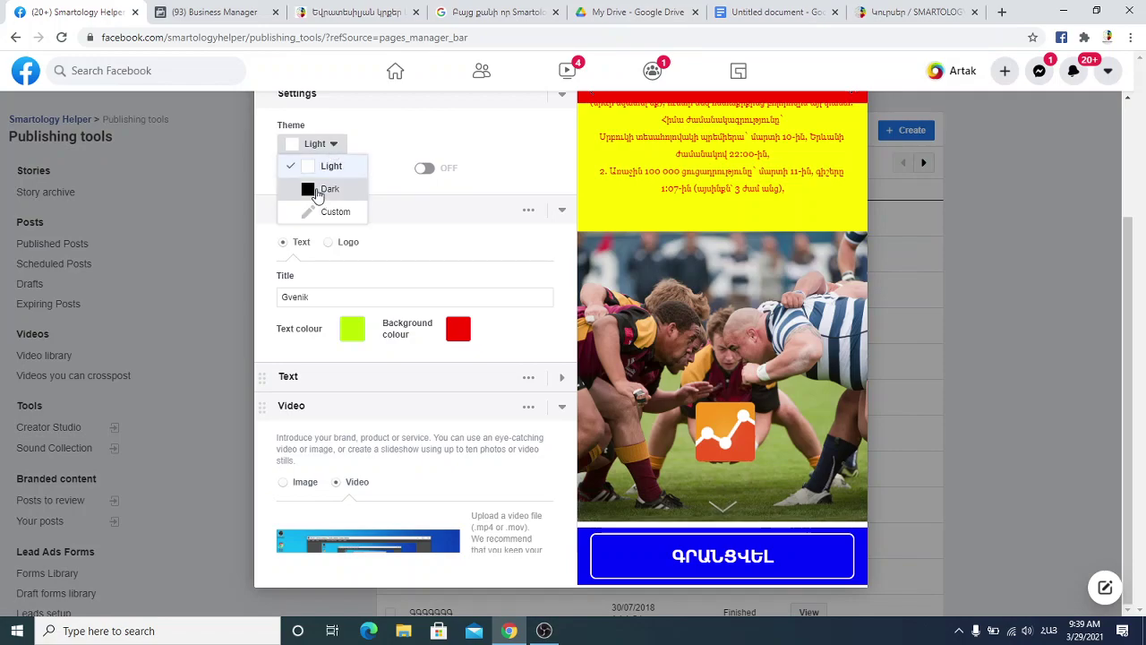
left_click(319, 190)
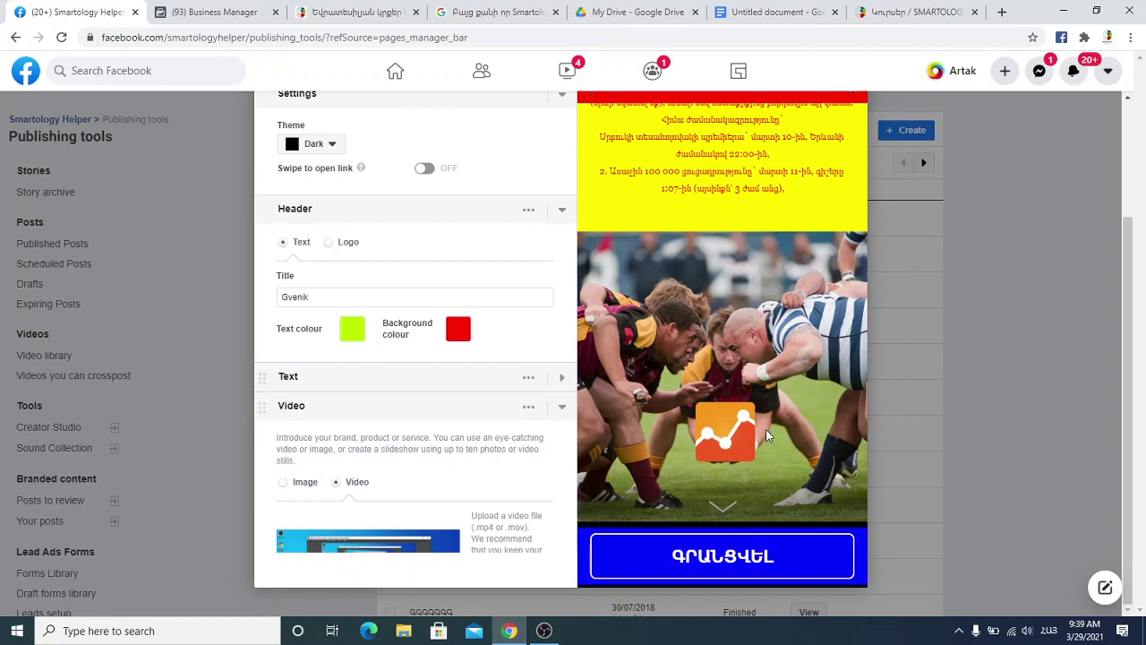
scroll(766, 430, "up", 4)
scroll(765, 429, "down", 5)
scroll(365, 452, "up", 2)
left_click(313, 299)
left_click(324, 322)
scroll(800, 484, "down", 3)
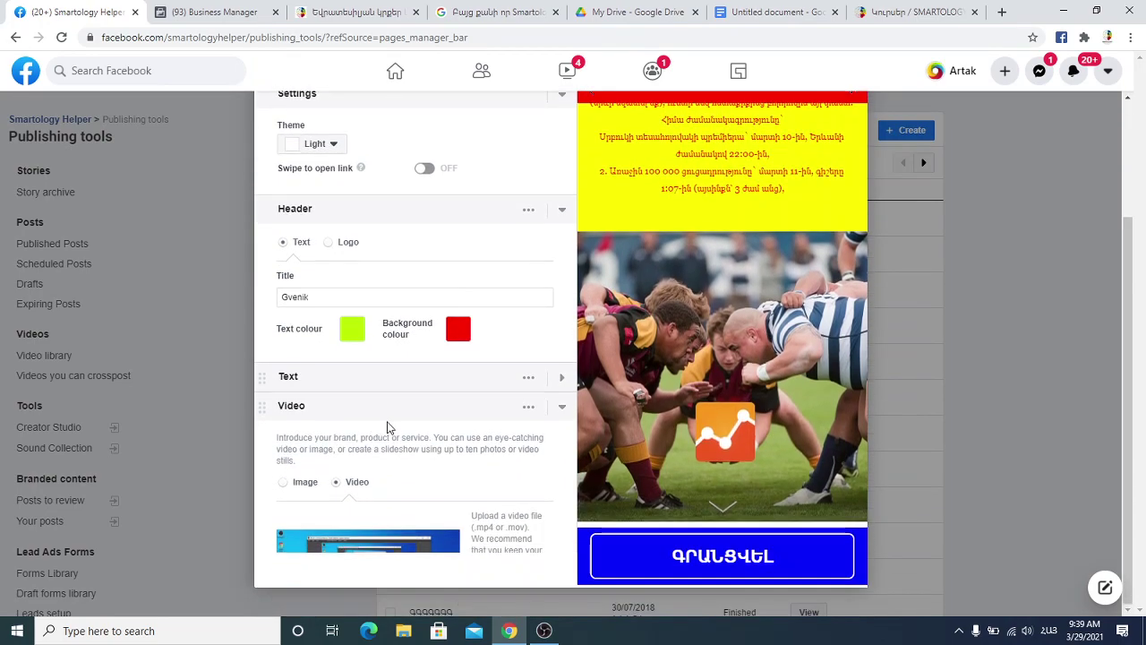
- Set the button colour to 0600ff so the outline matches the button's background colour
scroll(388, 434, "down", 5)
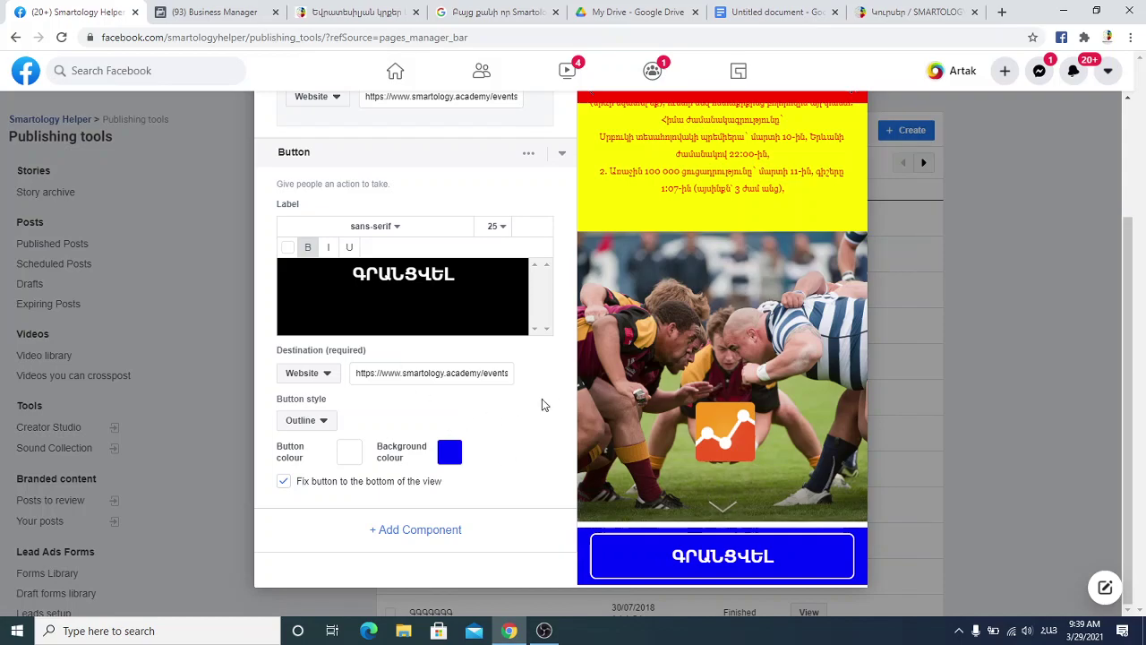
left_click(450, 452)
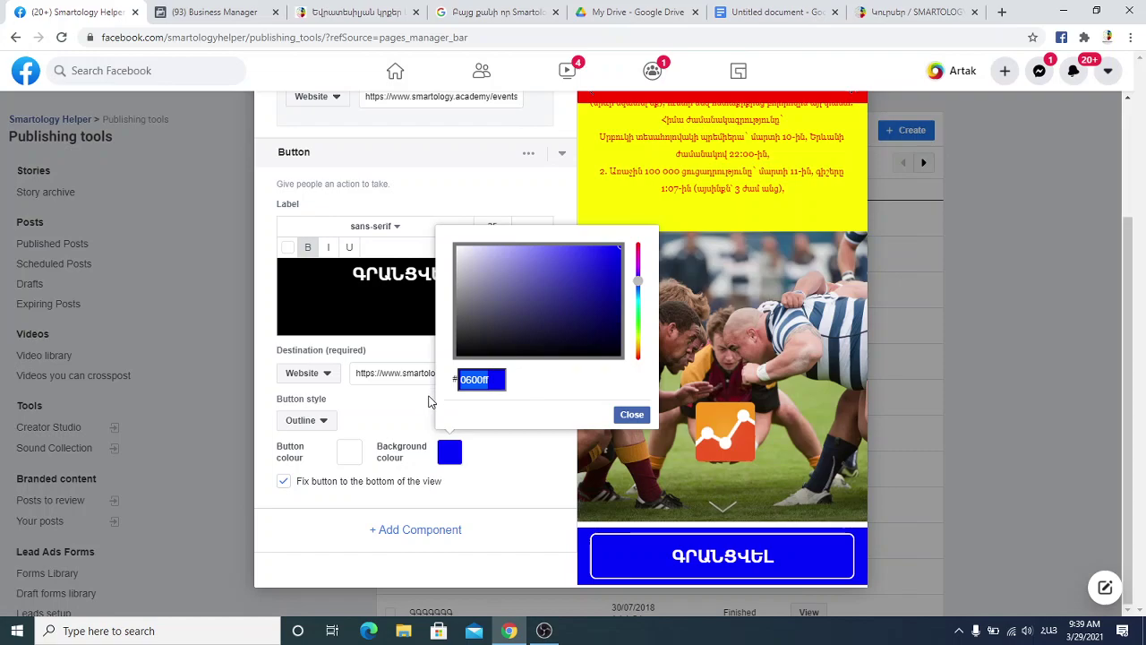
left_click(349, 452)
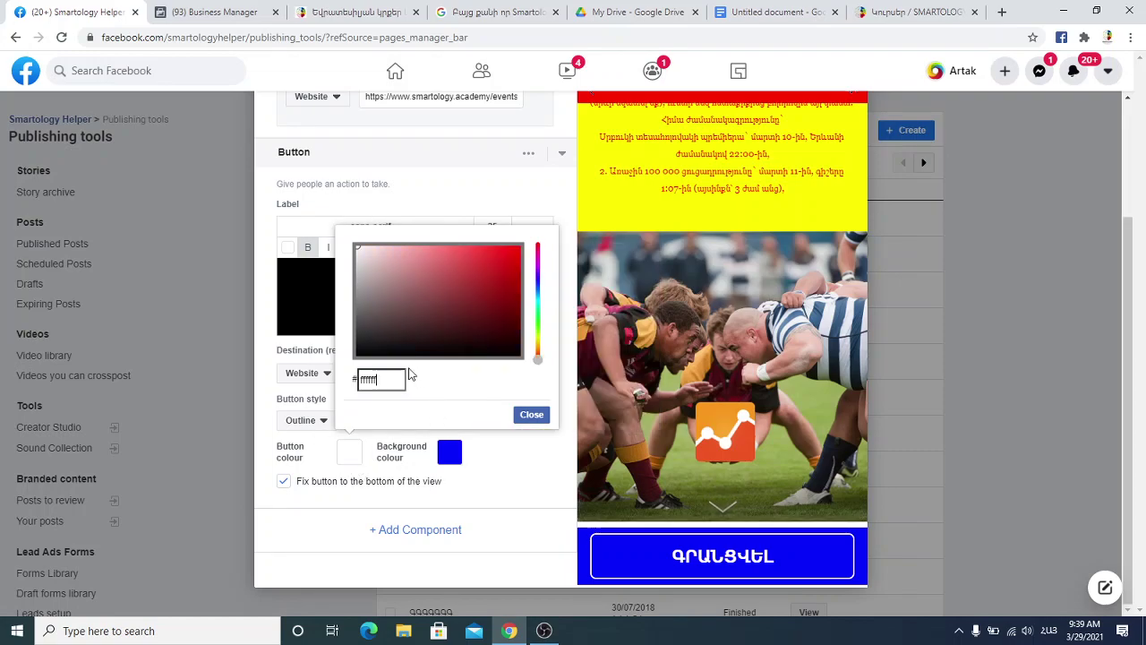
double_click(397, 379)
type("0000ff")
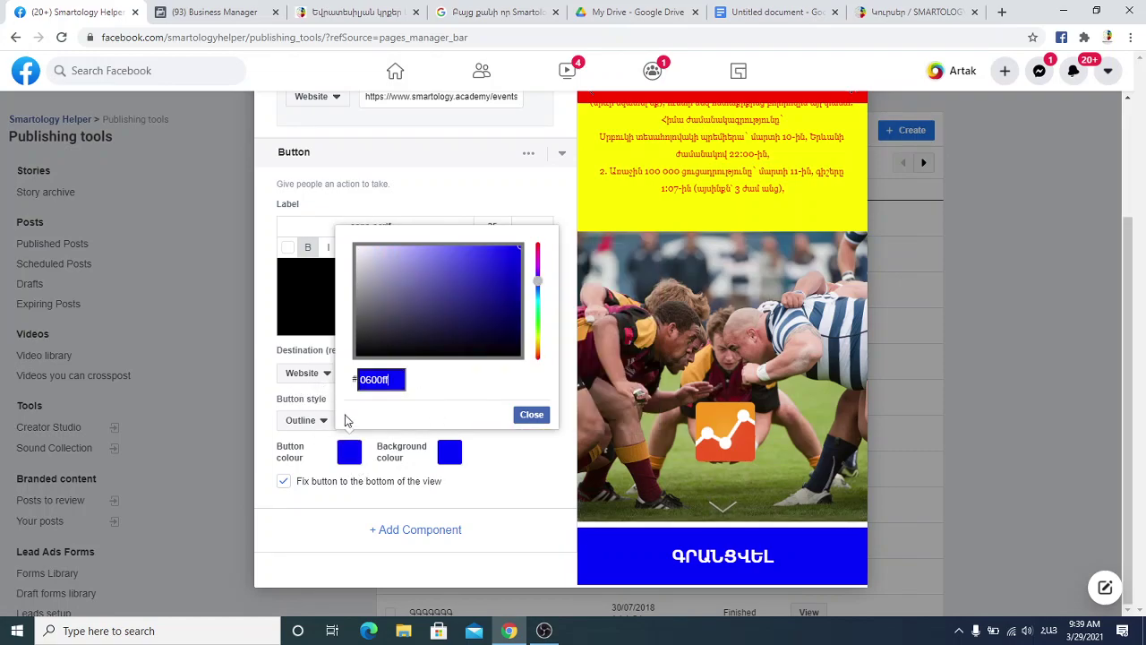
left_click(503, 463)
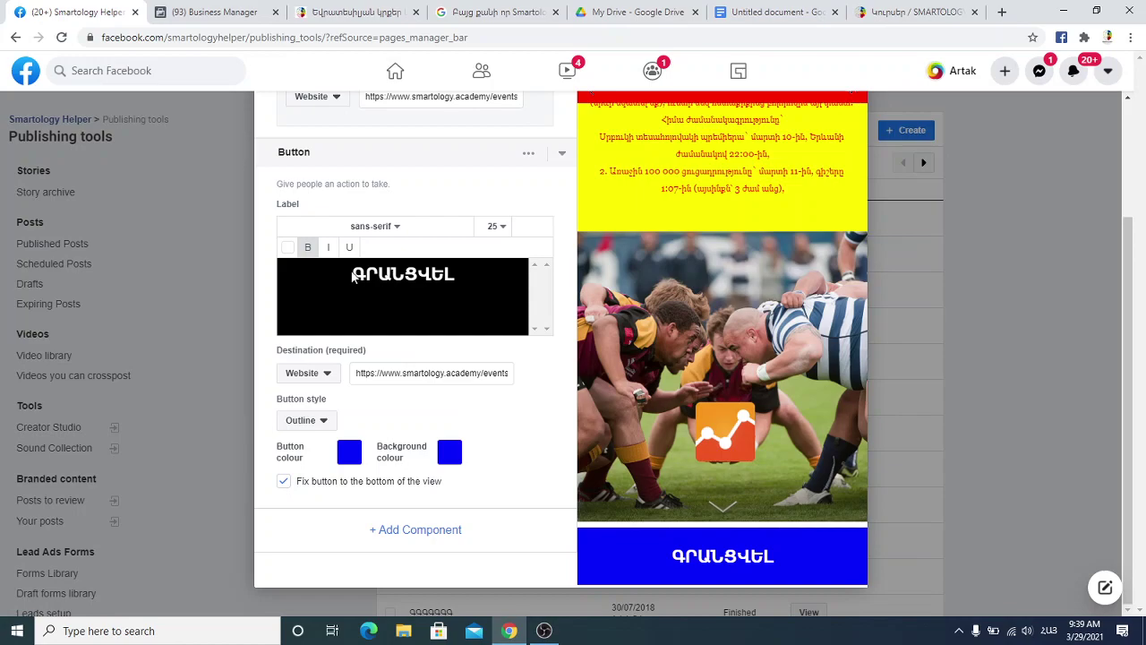
- Increase the font size of the button's label to 30
left_click_drag(338, 300, 511, 266)
left_click(501, 226)
scroll(500, 302, "down", 5)
scroll(499, 306, "down", 3)
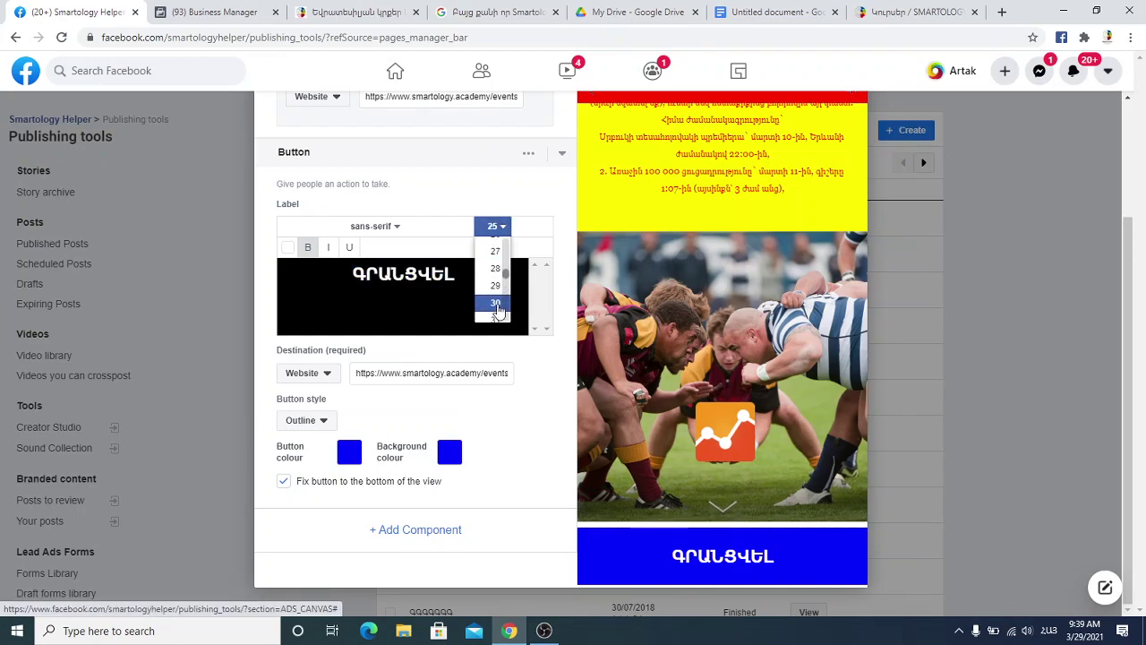
left_click(497, 306)
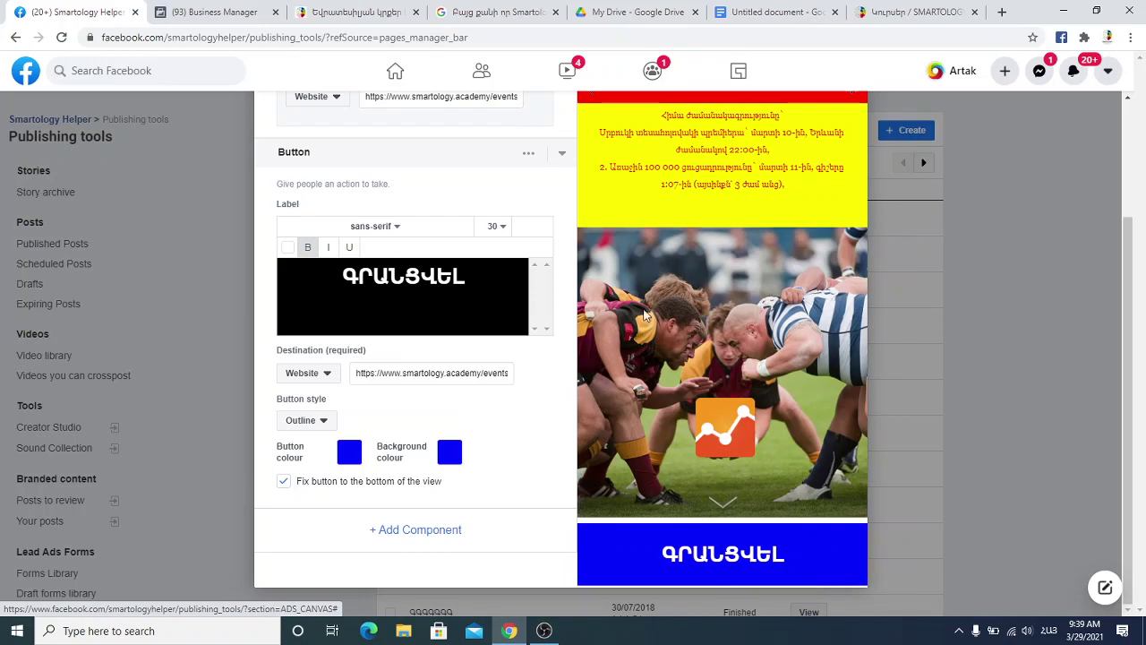
- Compare how the Instant Experience looks in the Facebook and Instagram previews, ending on the Facebook one
scroll(713, 440, "up", 4)
scroll(468, 389, "up", 10)
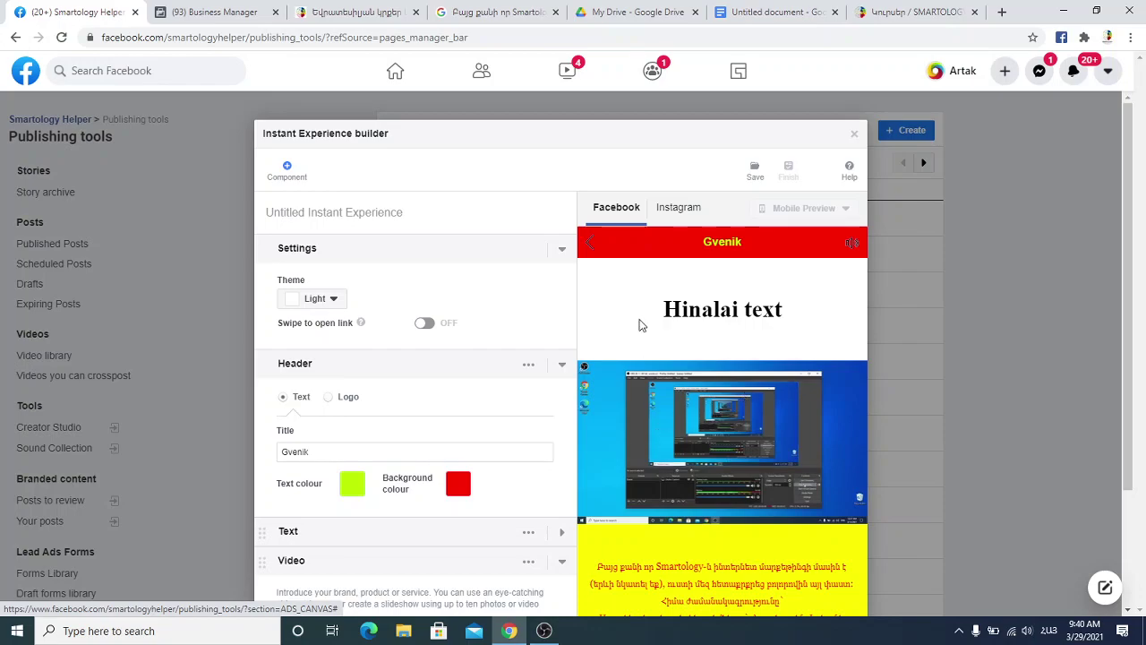
left_click(677, 207)
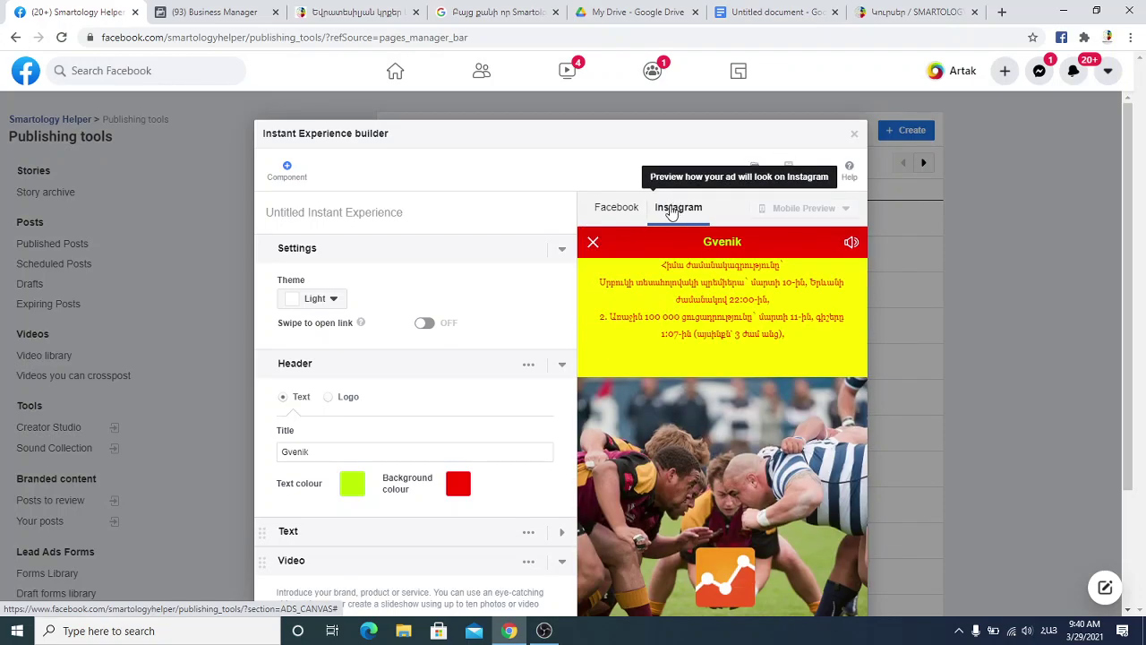
scroll(698, 322, "down", 3)
scroll(693, 318, "up", 3)
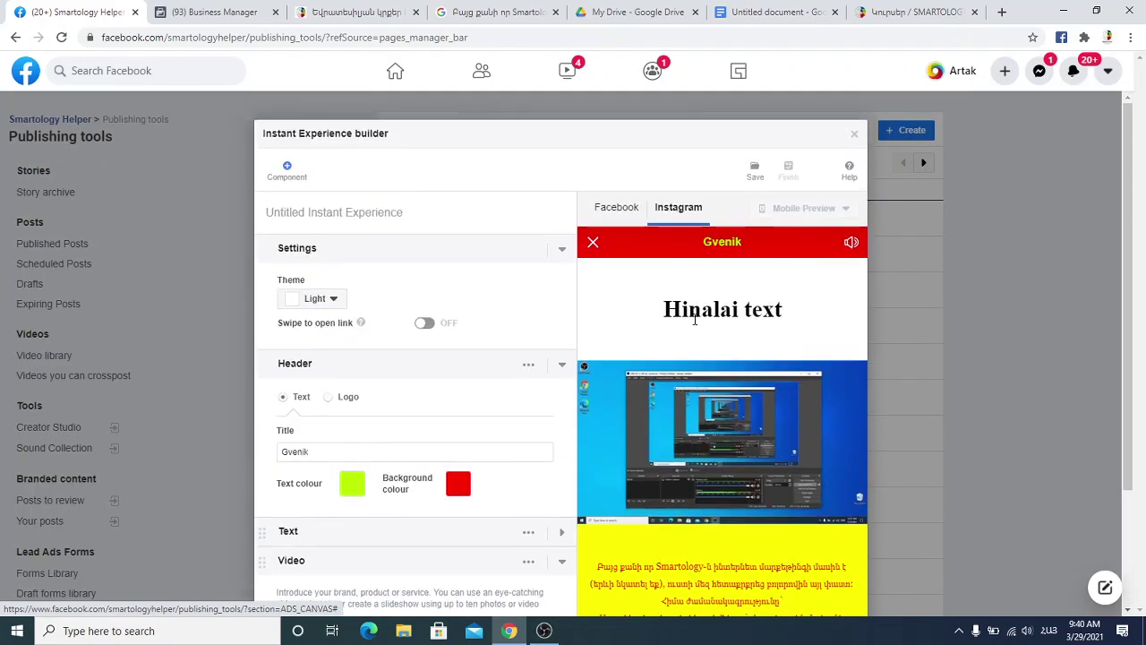
left_click(612, 209)
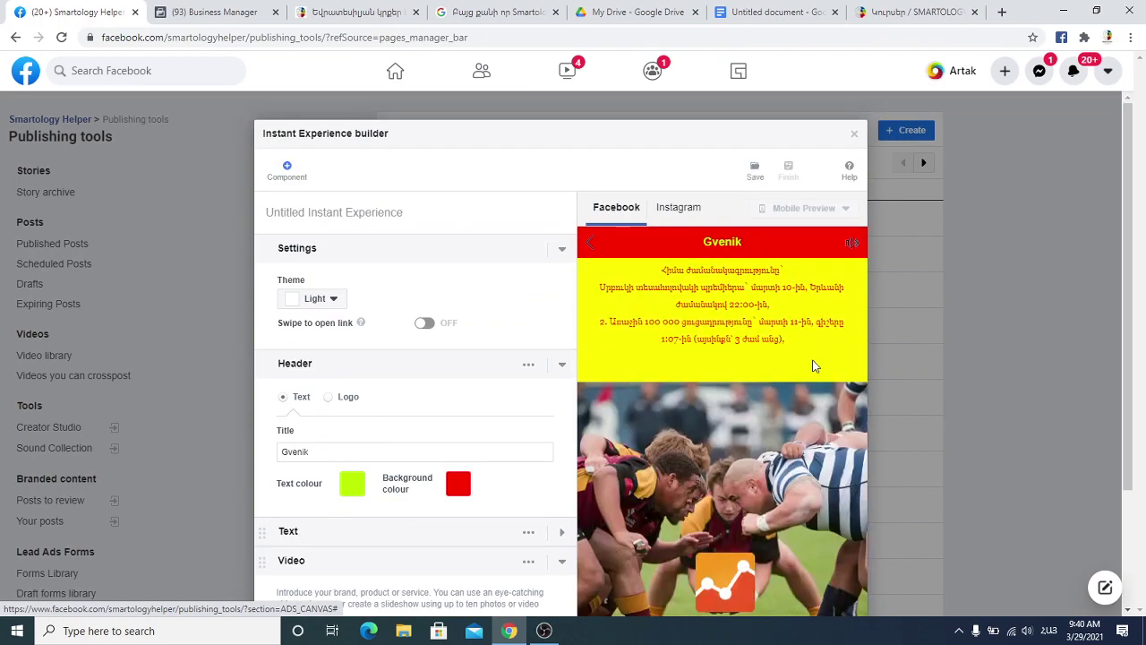
left_click(682, 208)
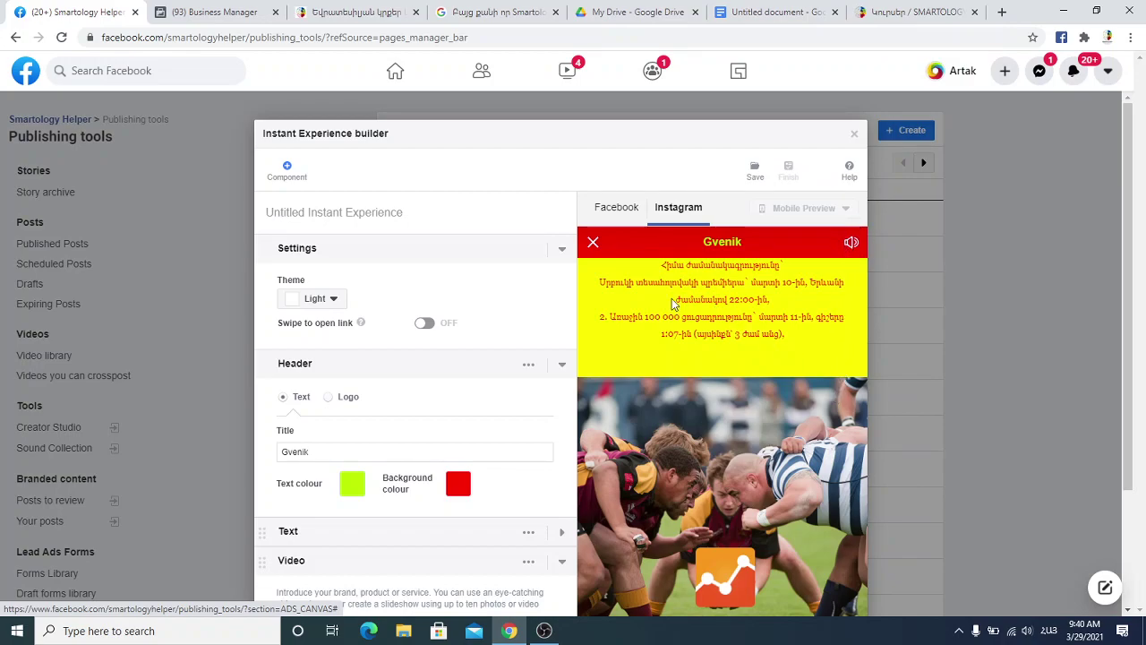
left_click(626, 217)
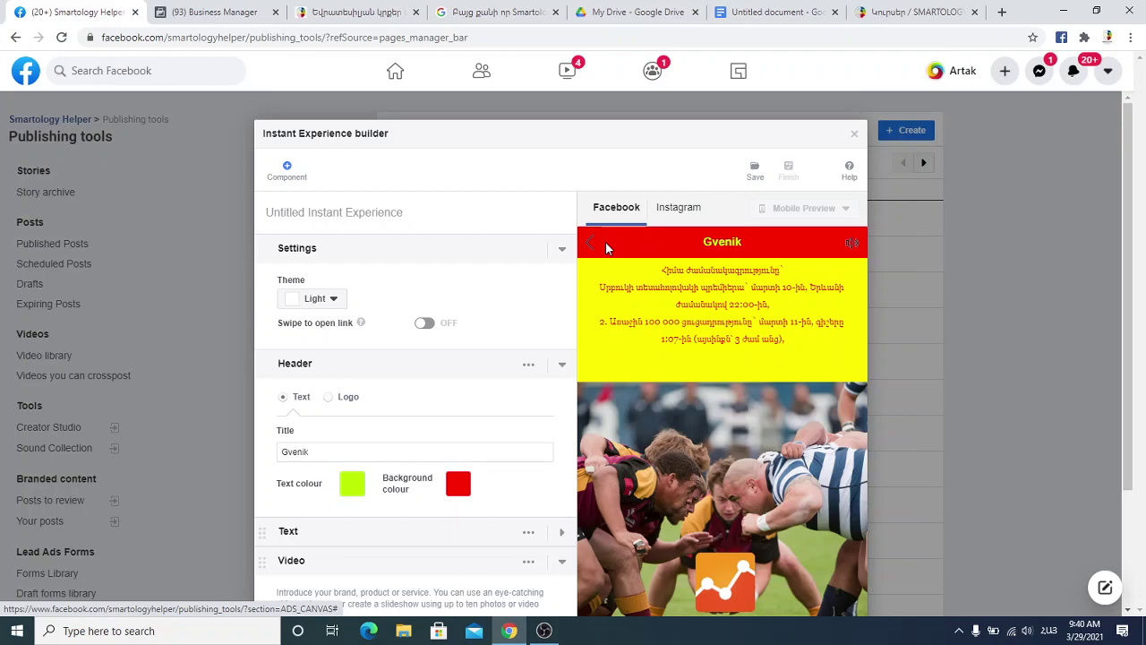
- Save the Instant Experience as a draft, close the builder and reopen the draft from the Instant experience list
left_click(756, 174)
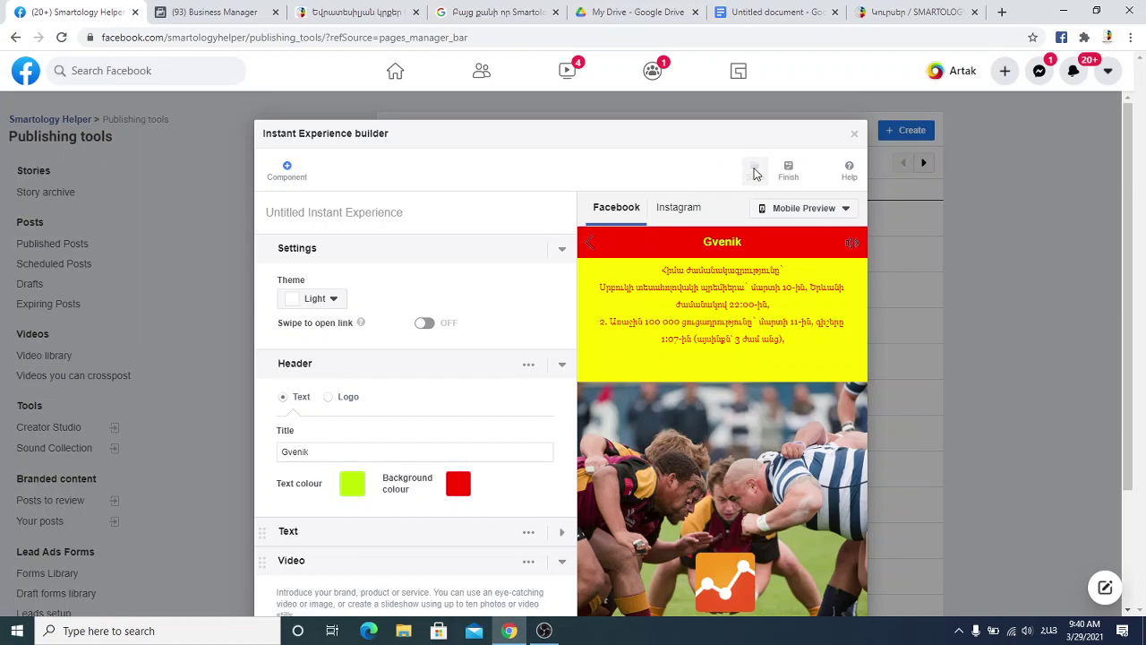
left_click(853, 134)
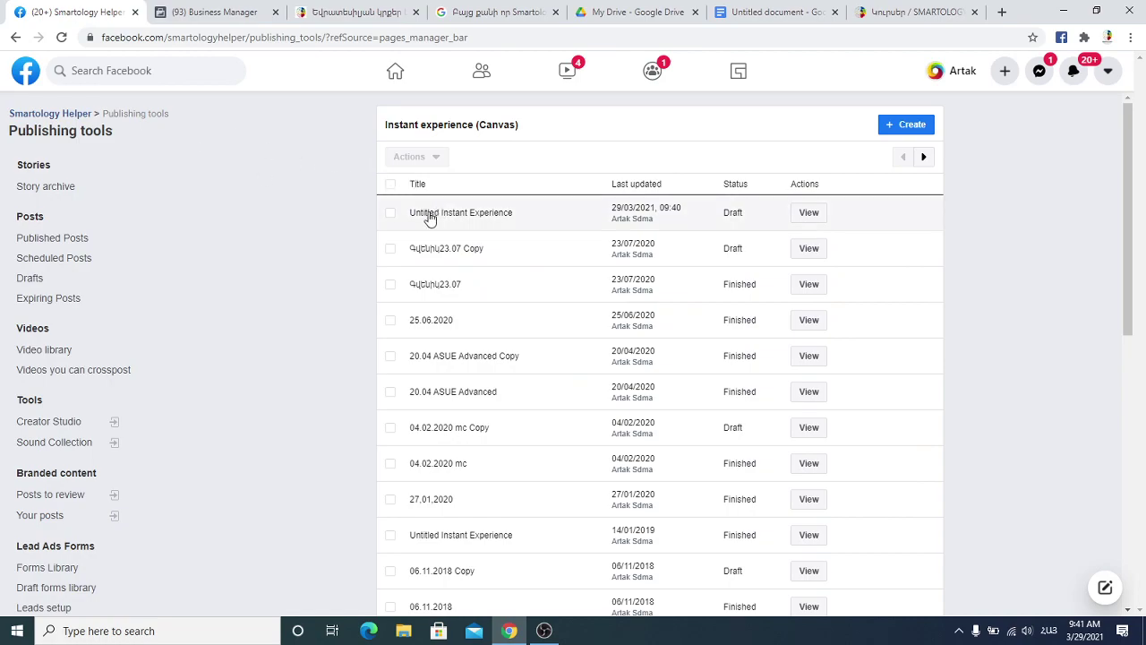
left_click(391, 214)
left_click(483, 213)
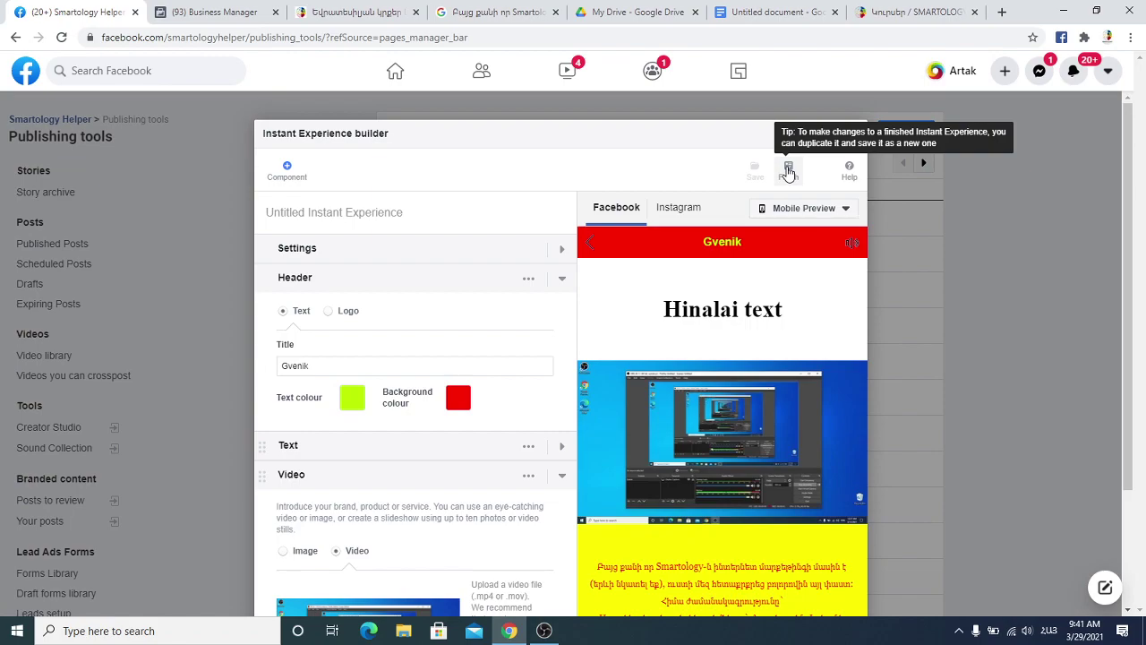
- Extend the header title to "Gvenik ՀԻԱՆԱԼԻ ԲԱՆ"
scroll(442, 402, "down", 5)
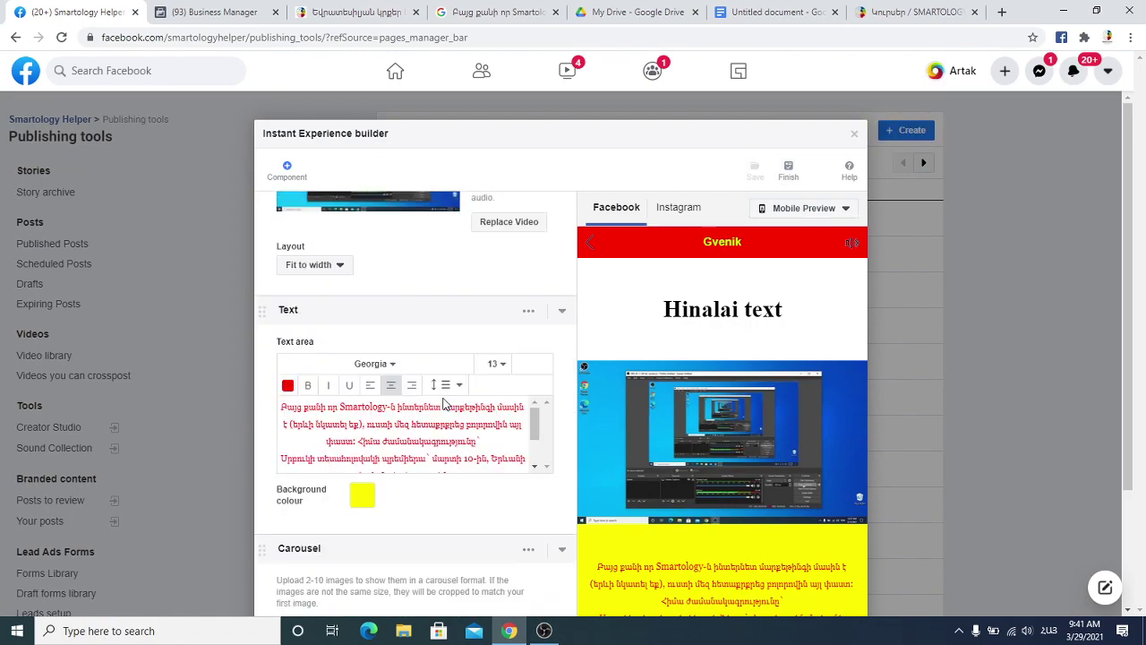
scroll(458, 430, "up", 5)
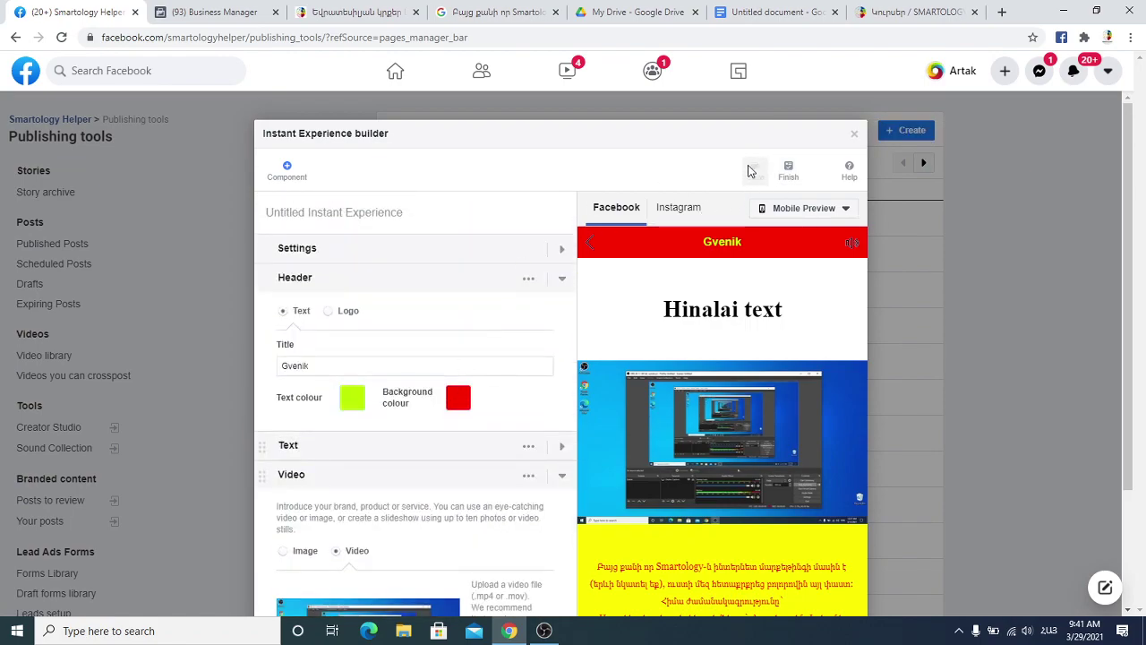
scroll(412, 376, "down", 10)
scroll(430, 392, "up", 10)
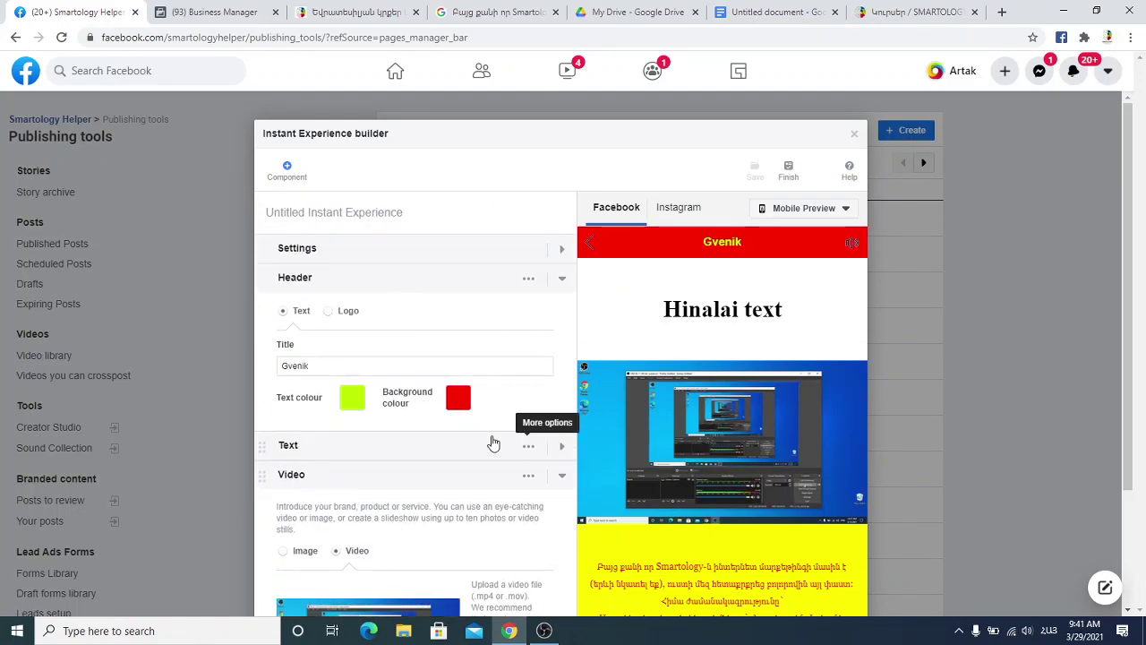
left_click(325, 364)
type("ՀԻՆԱ")
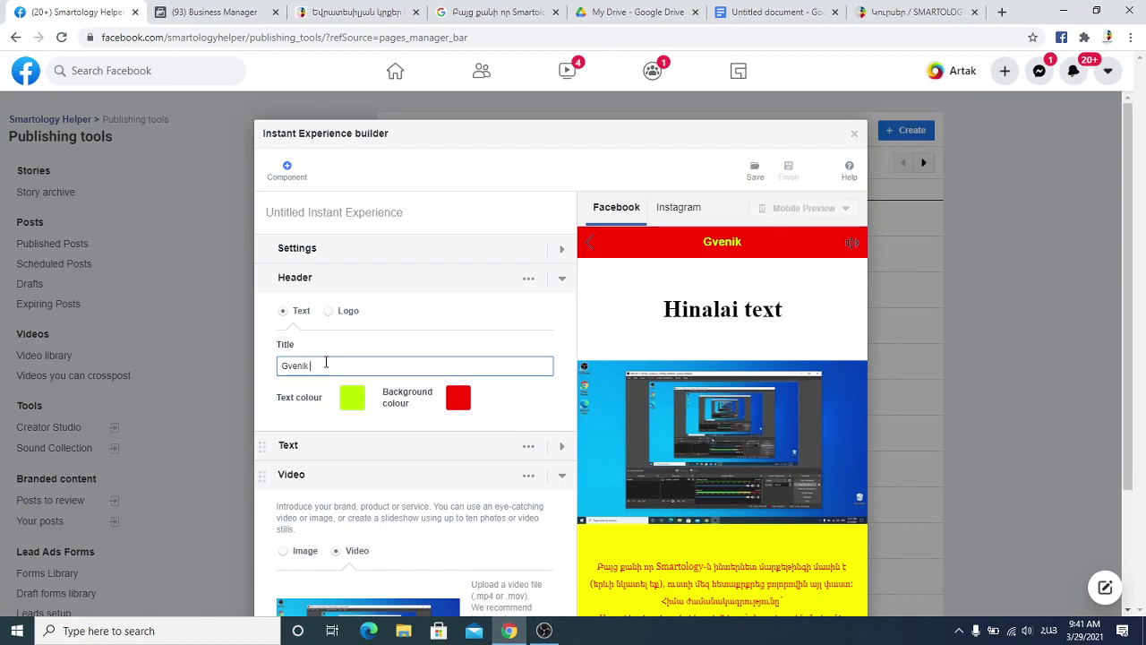
type("ԼԻ")
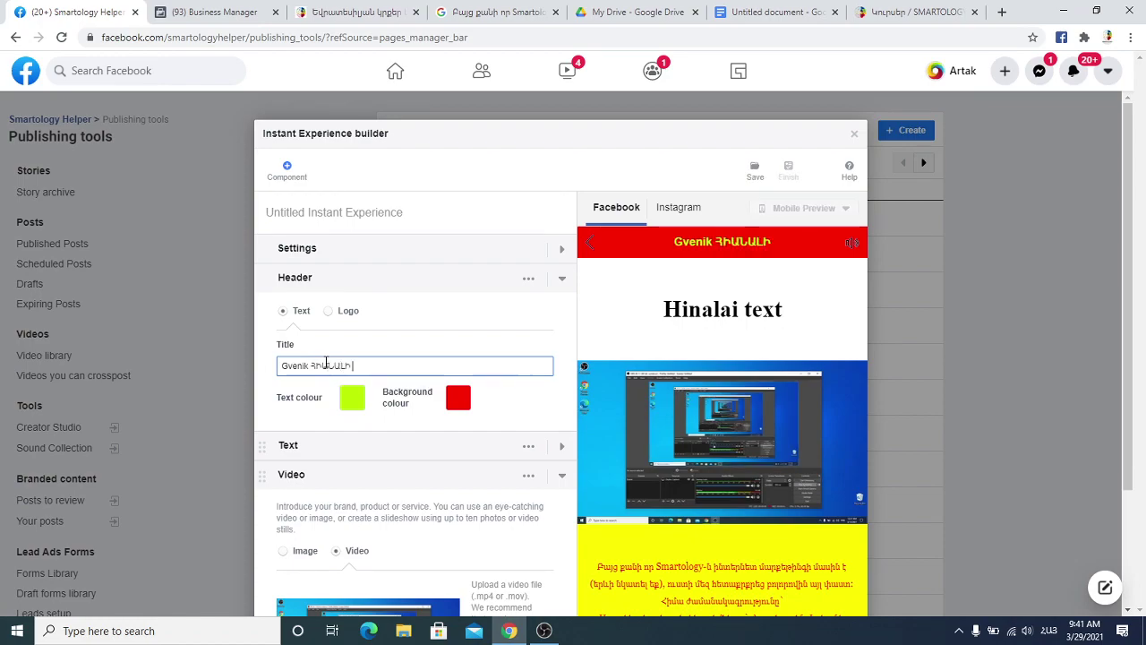
type(" ԲԱՆ")
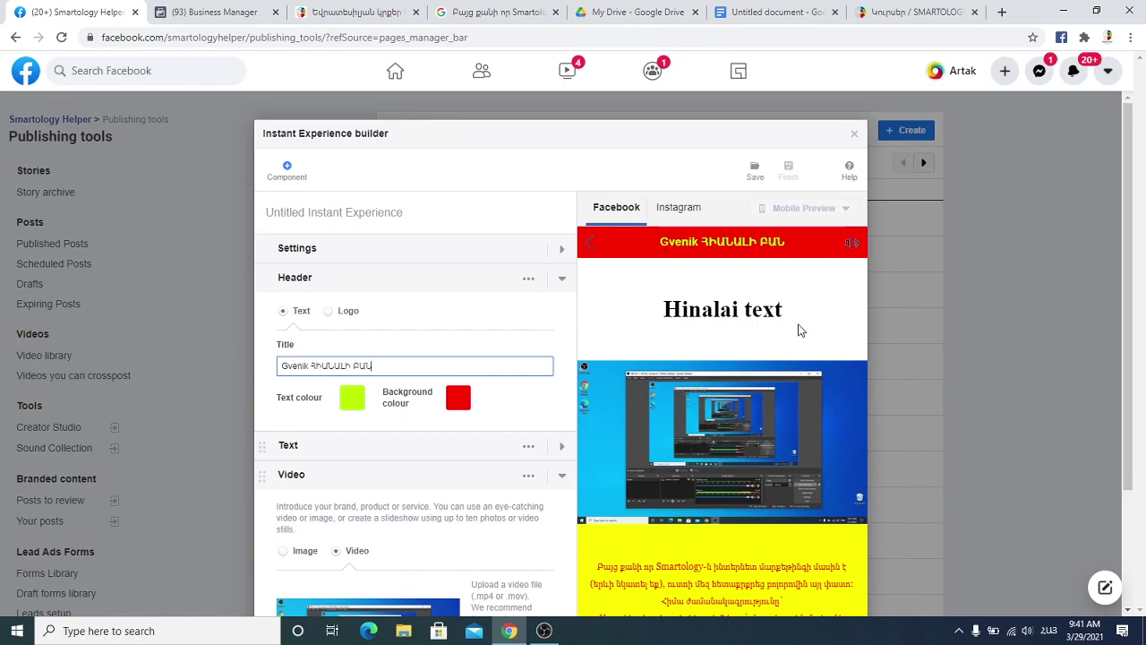
- Save the changed draft, finish the Instant Experience and look over the finished version
left_click(752, 171)
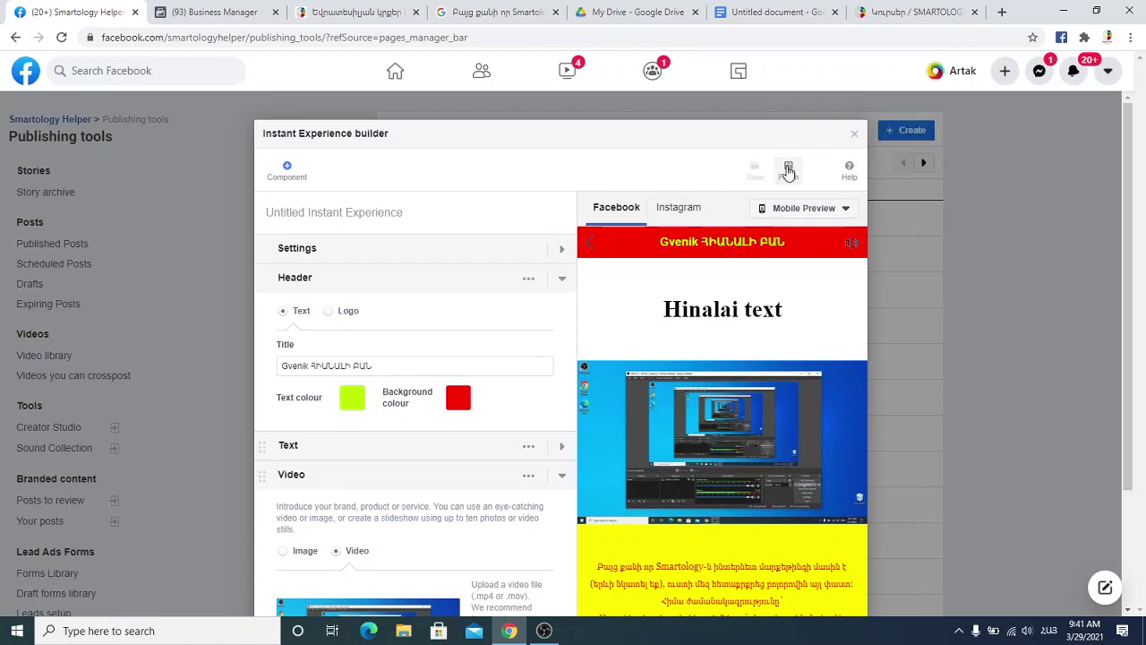
left_click(788, 172)
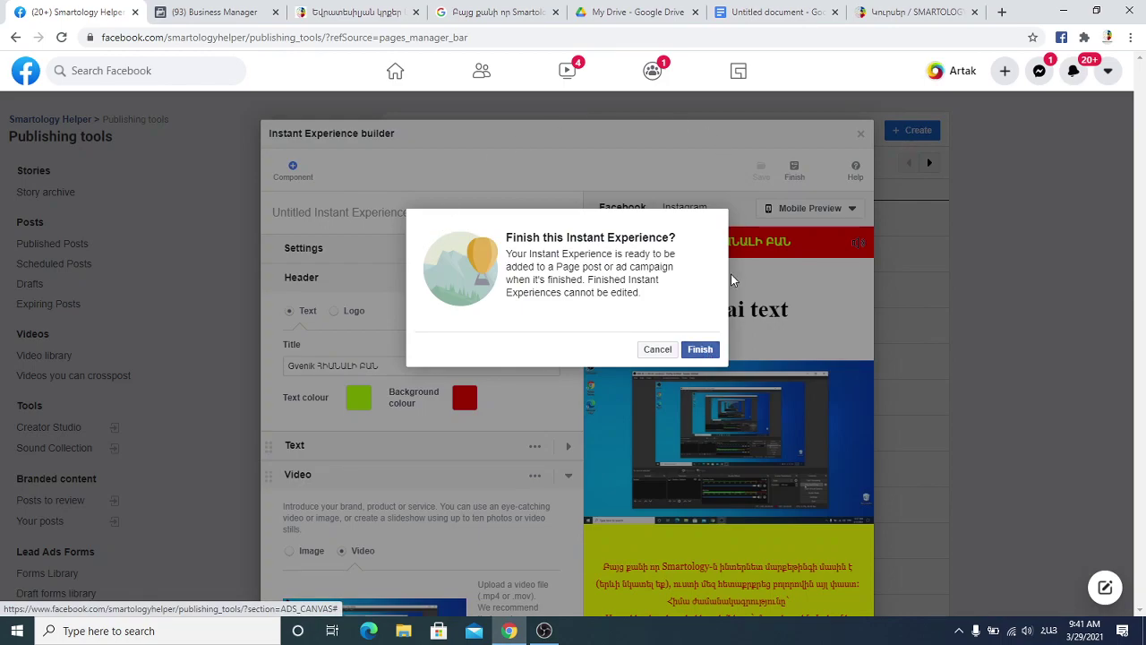
left_click(698, 349)
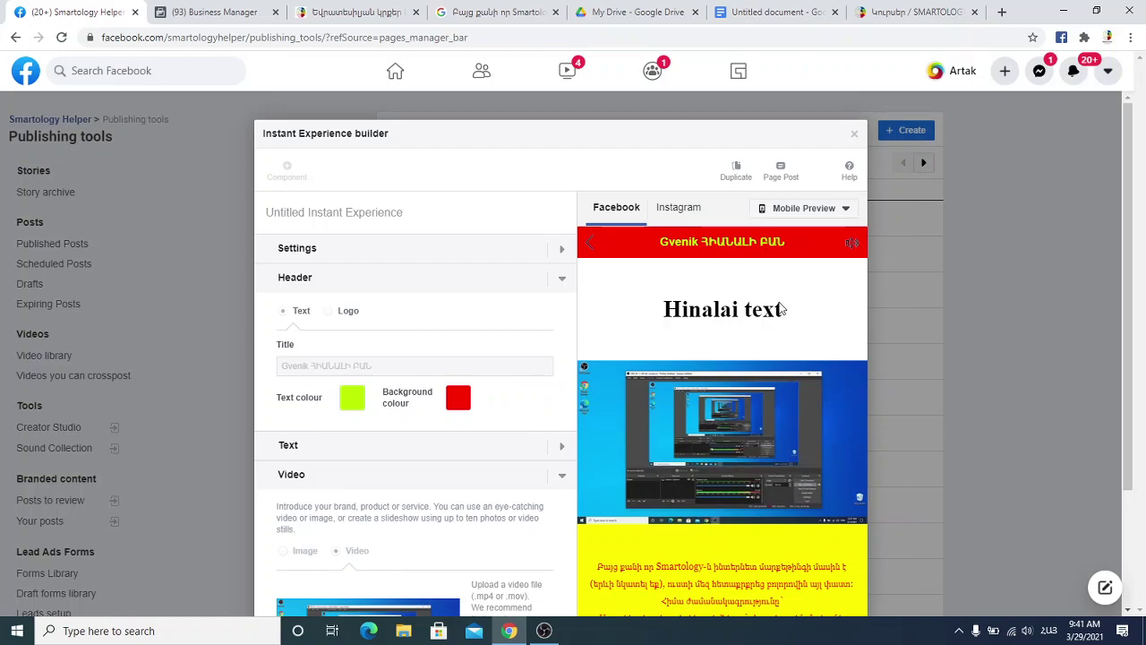
scroll(766, 313, "down", 5)
scroll(764, 428, "up", 3)
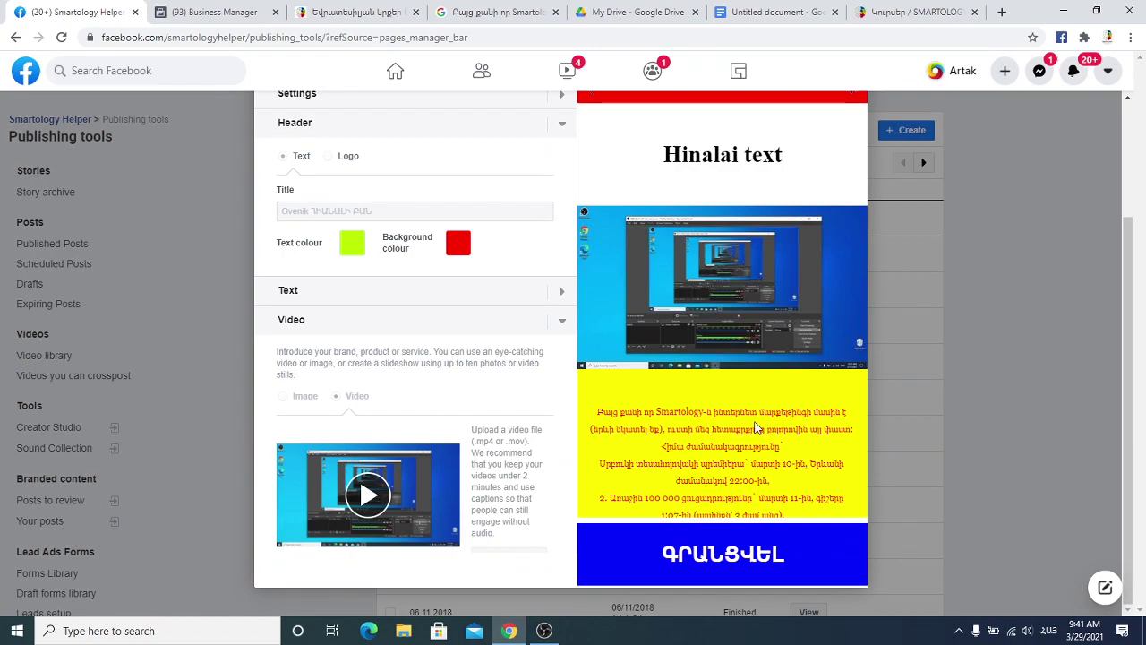
scroll(755, 428, "up", 2)
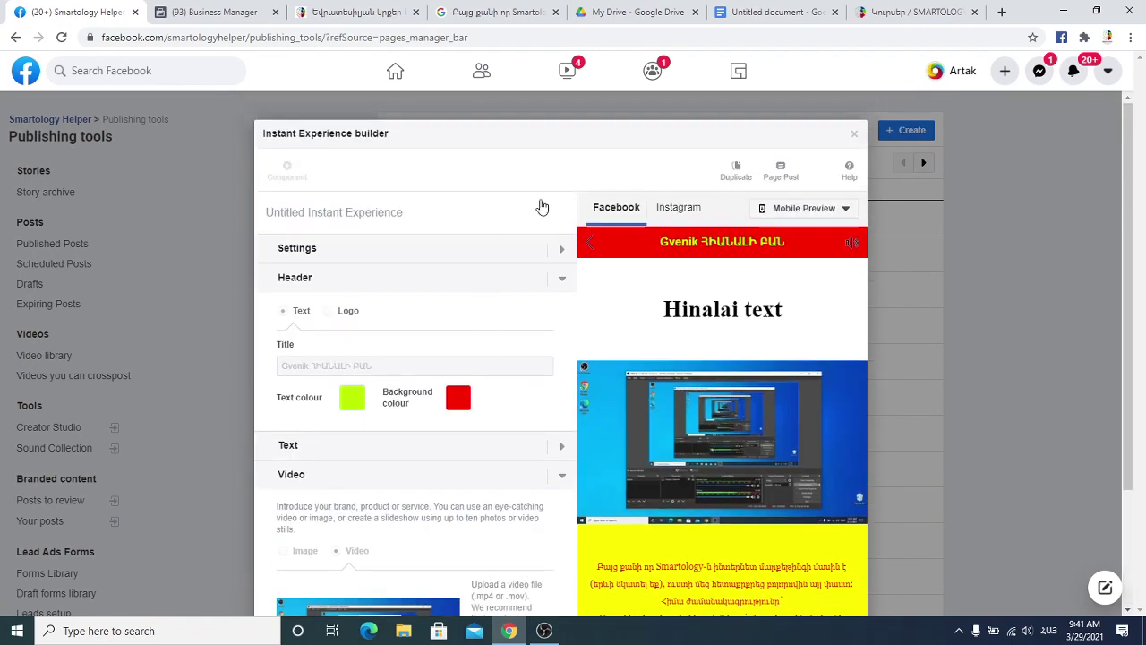
- Look at the Page post composer for the finished Instant Experience and close it without posting
left_click(788, 171)
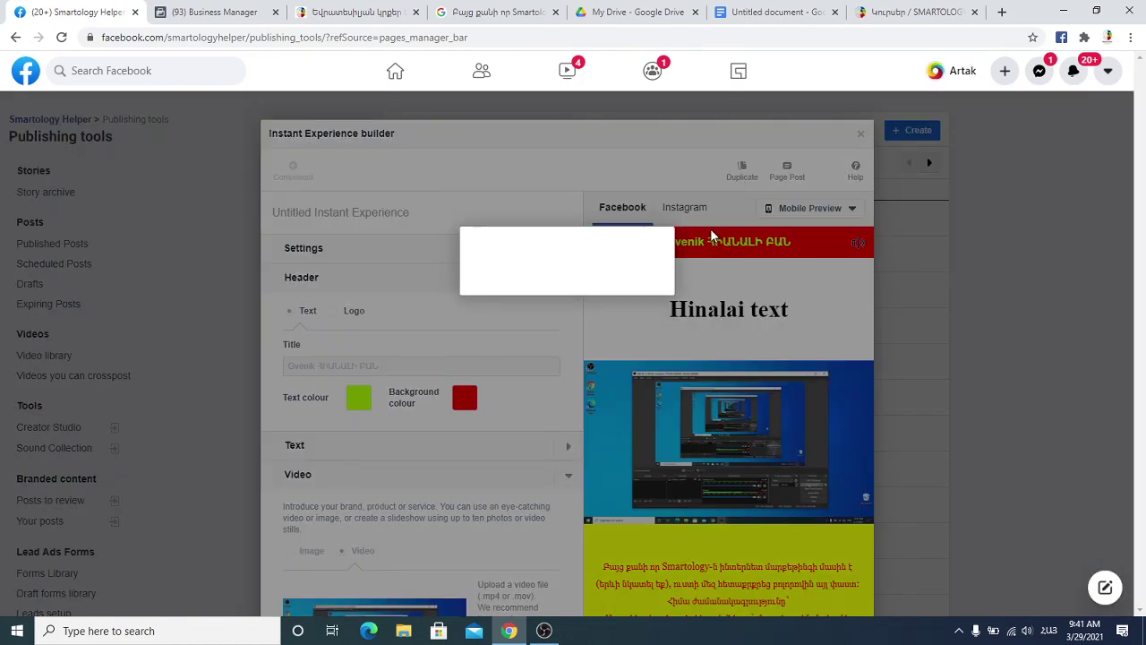
left_click(475, 236)
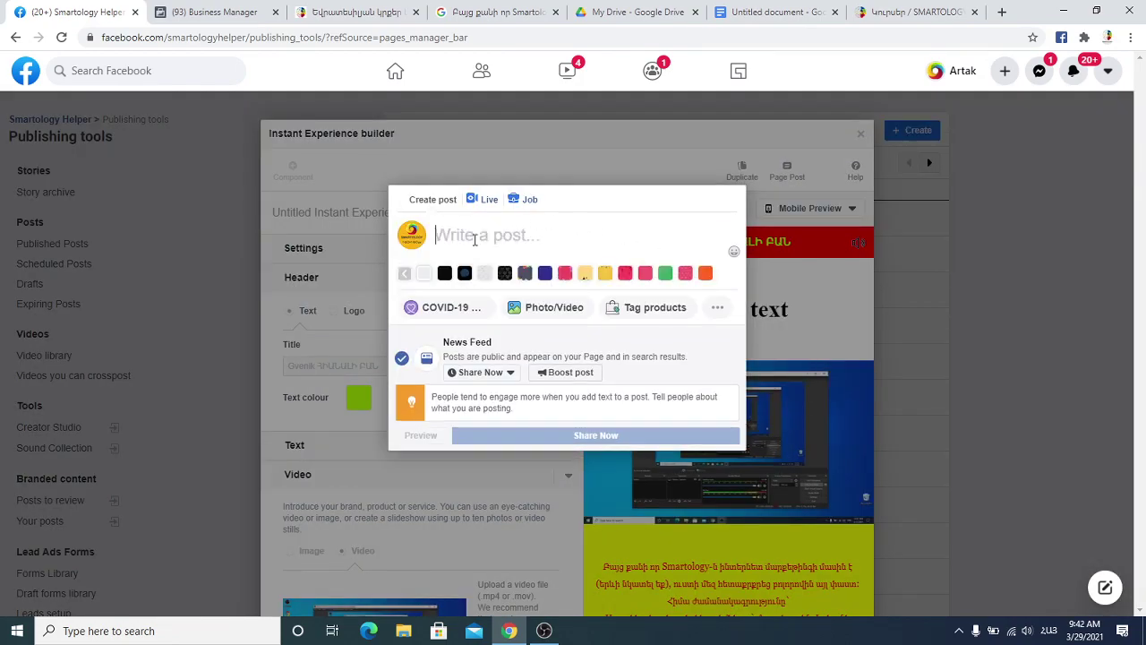
left_click(1002, 350)
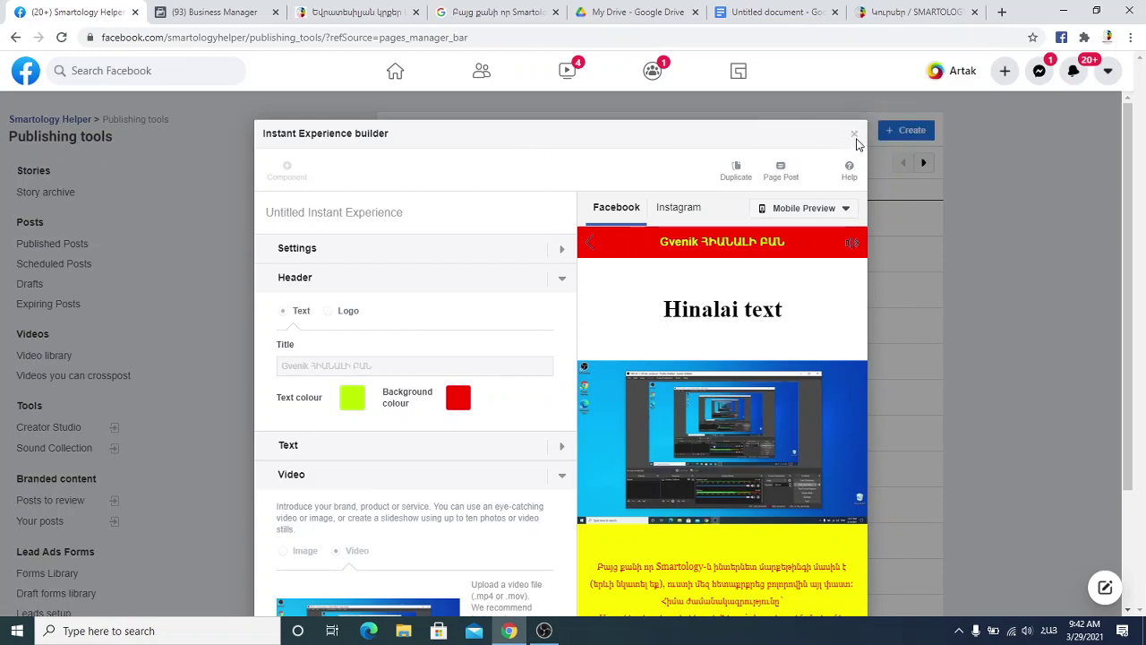
- Check the mobile preview's sharing option for sending the canvas to a Page admin's device, and cancel it
left_click(844, 210)
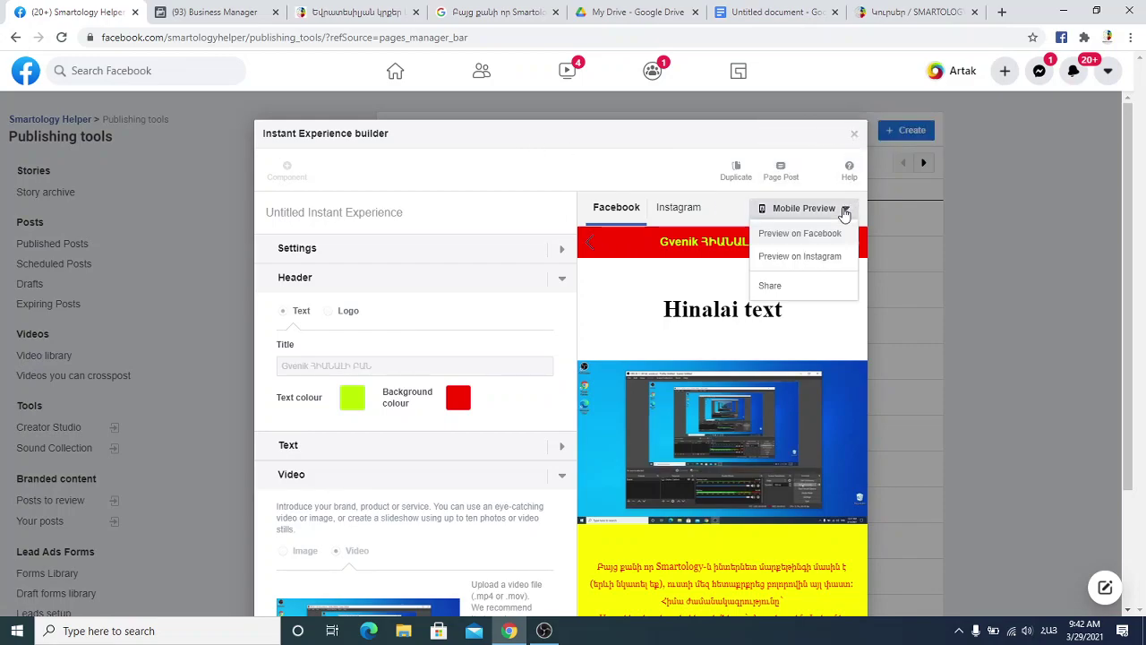
left_click(782, 289)
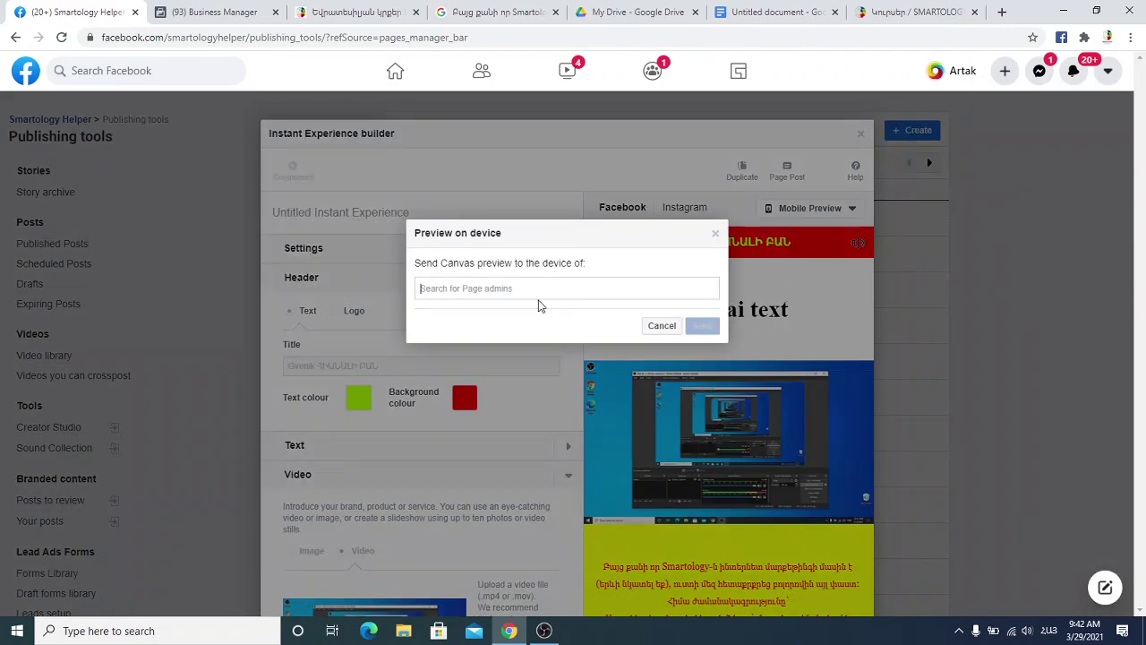
left_click(664, 327)
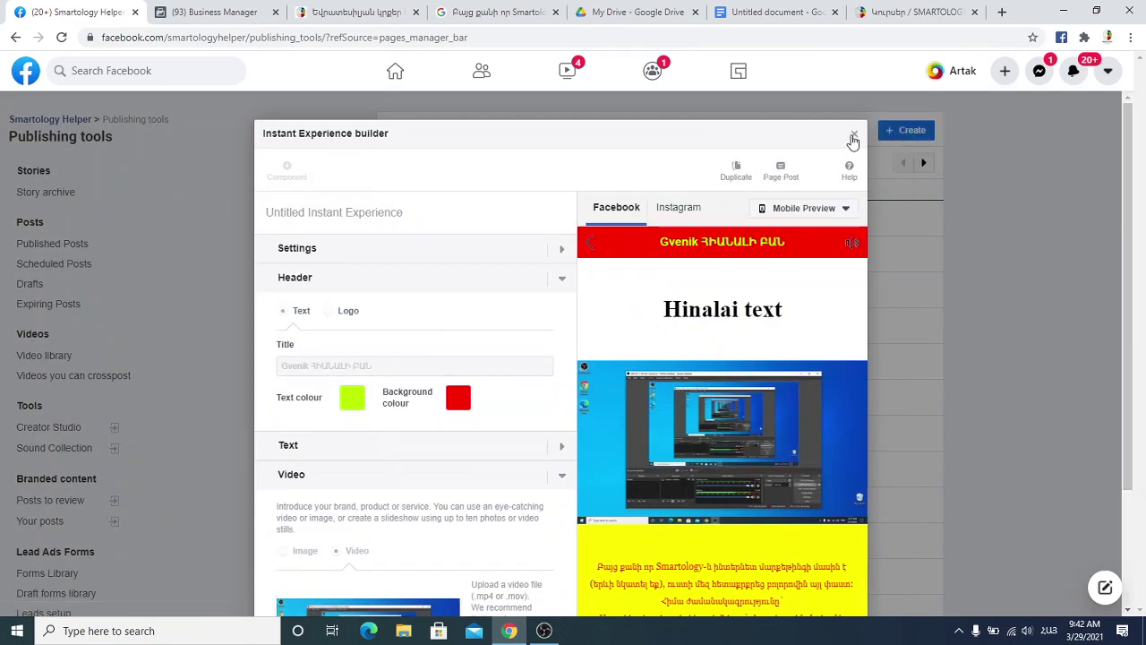
- Close the builder, open the newly finished Instant Experience's link dialog from the list and copy its canvas URL
left_click(853, 137)
left_click(391, 213)
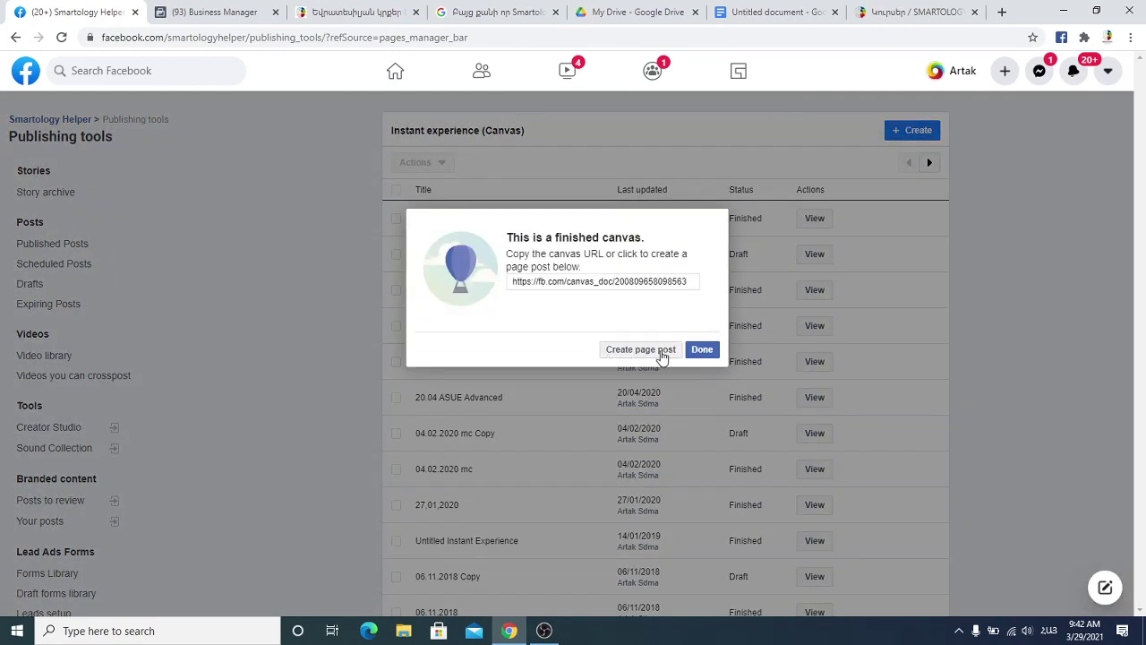
triple_click(628, 278)
key("ctrl+c")
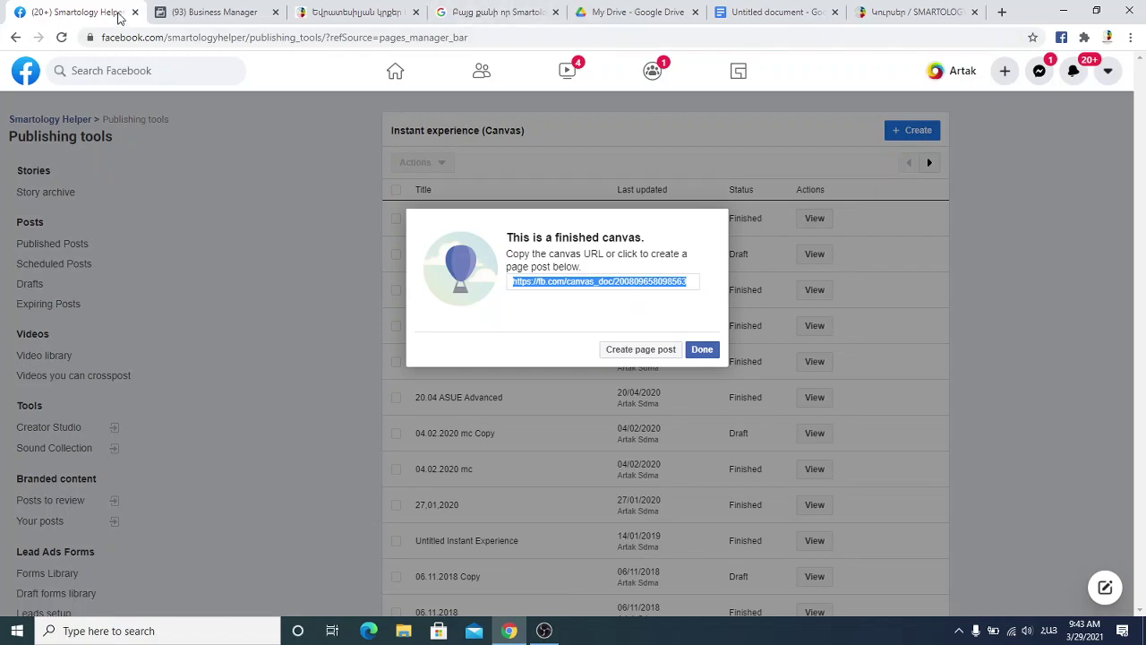
- Open a new browser tab
left_click(1002, 12)
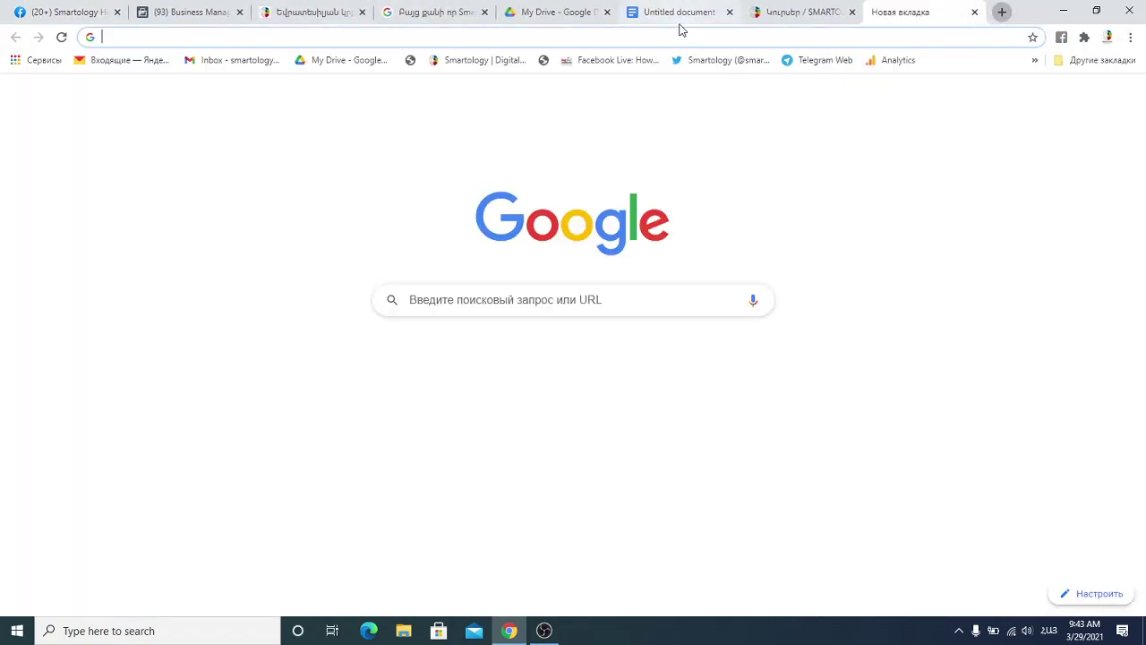
type("ֆաց")
key("BackSpace")
key("BackSpace")
key("BackSpace")
key("alt+shift")
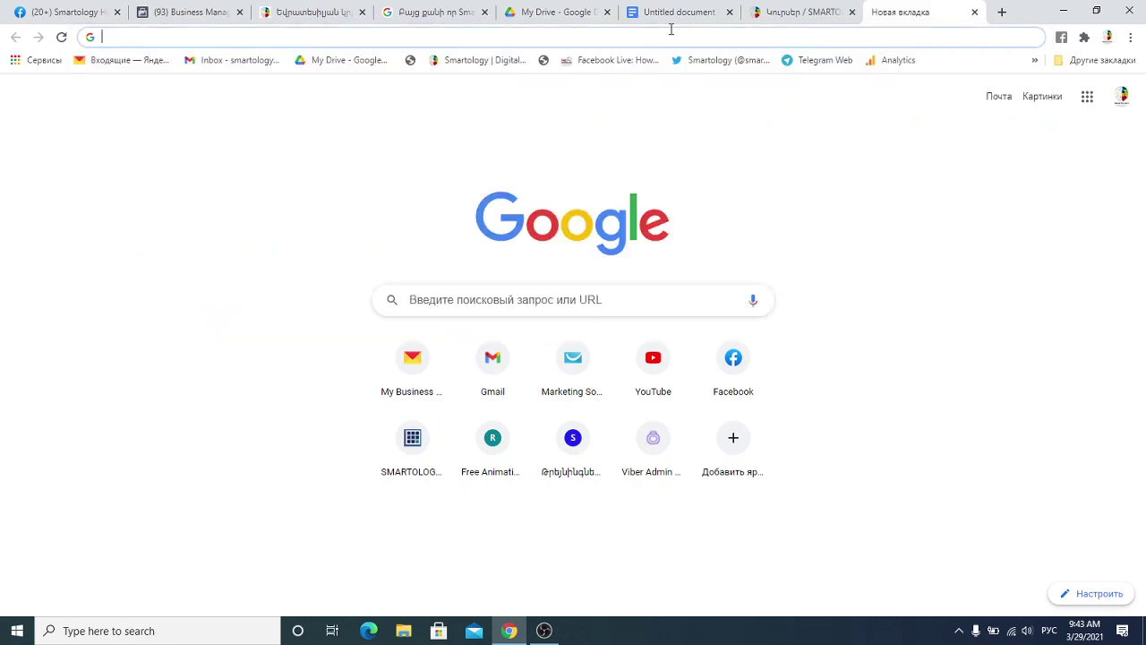
type("фаце")
key("BackSpace")
key("BackSpace")
key("BackSpace")
key("BackSpace")
key("BackSpace")
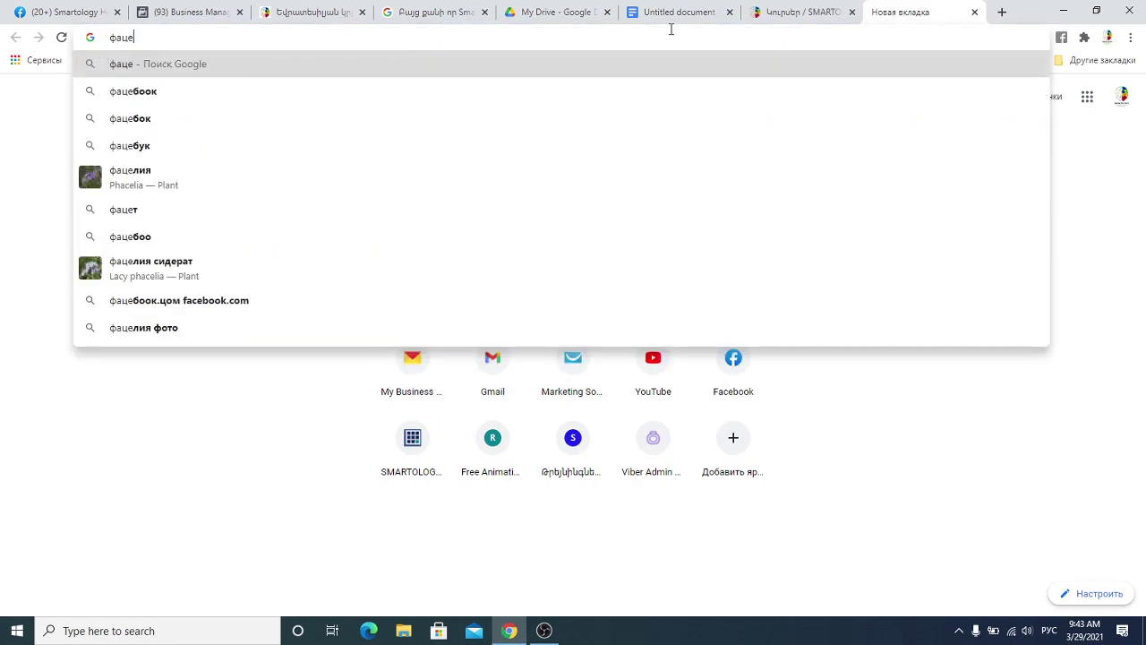
- Go to facebook.com and open the Smartology Helper Page from the recent searches
key("alt+shift")
type("facebook.com")
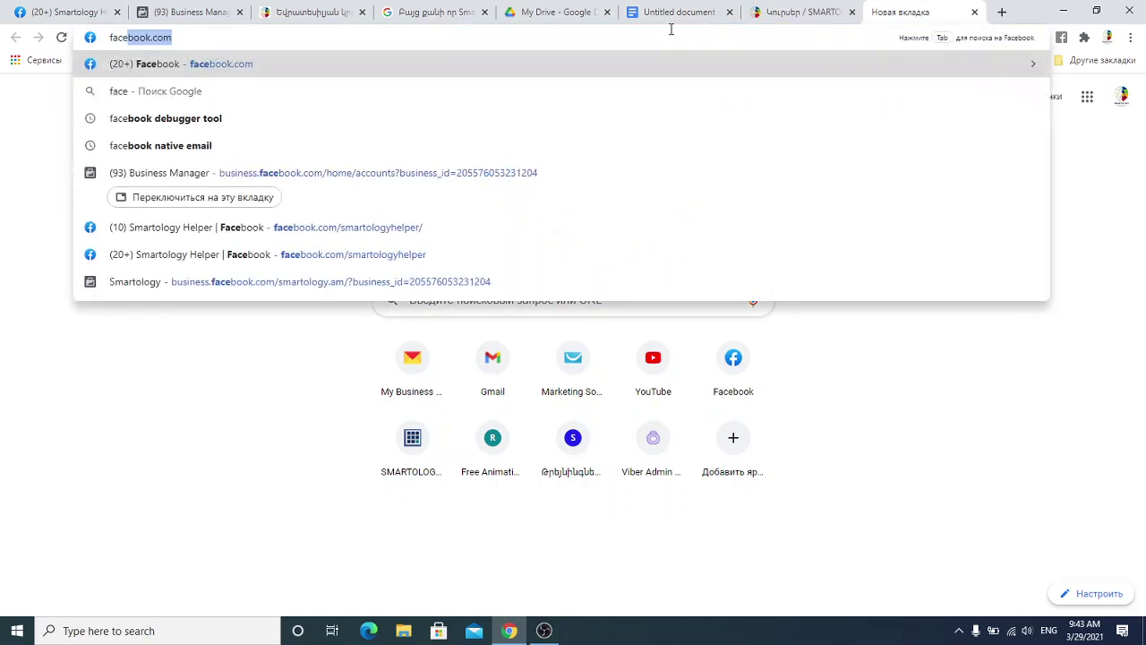
key("Return")
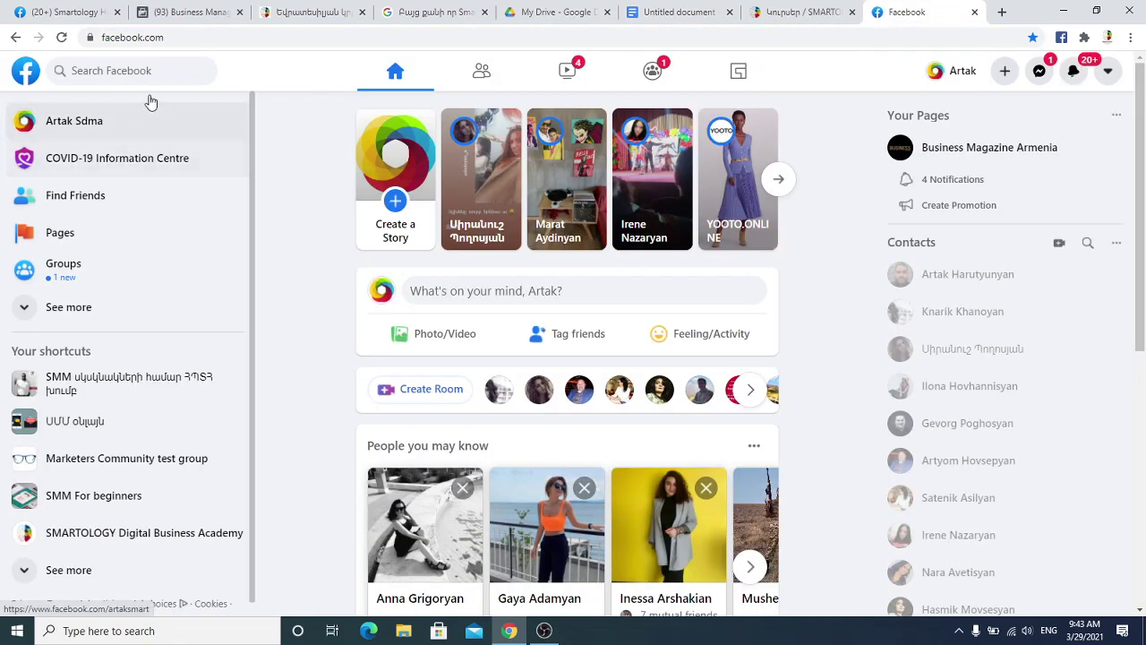
left_click(135, 79)
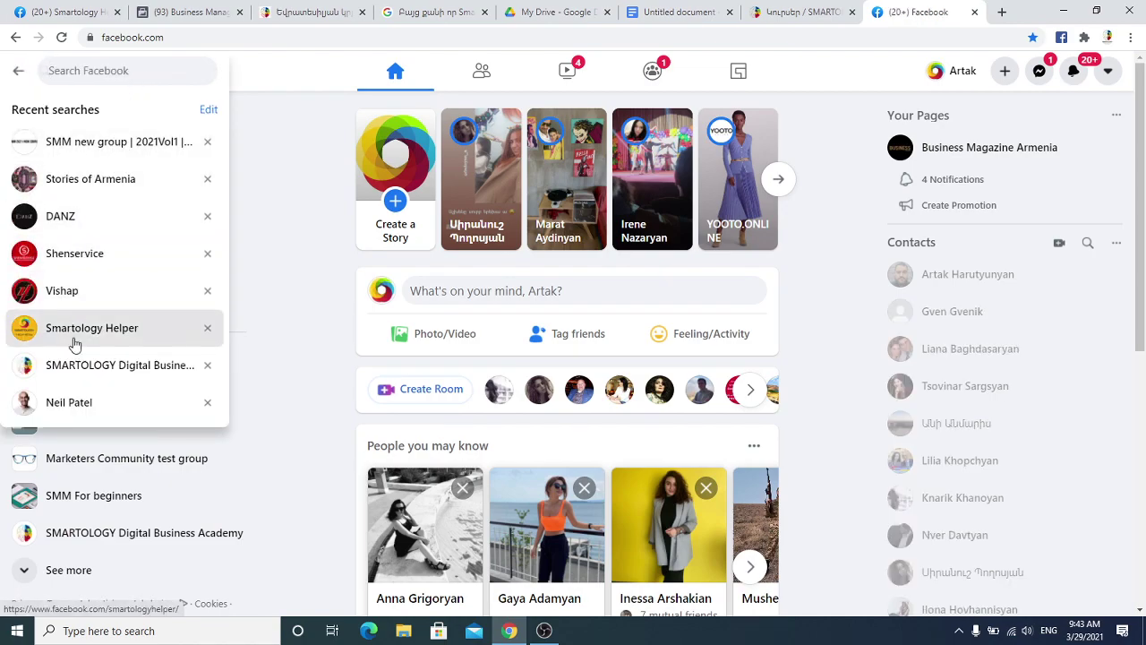
left_click(74, 333)
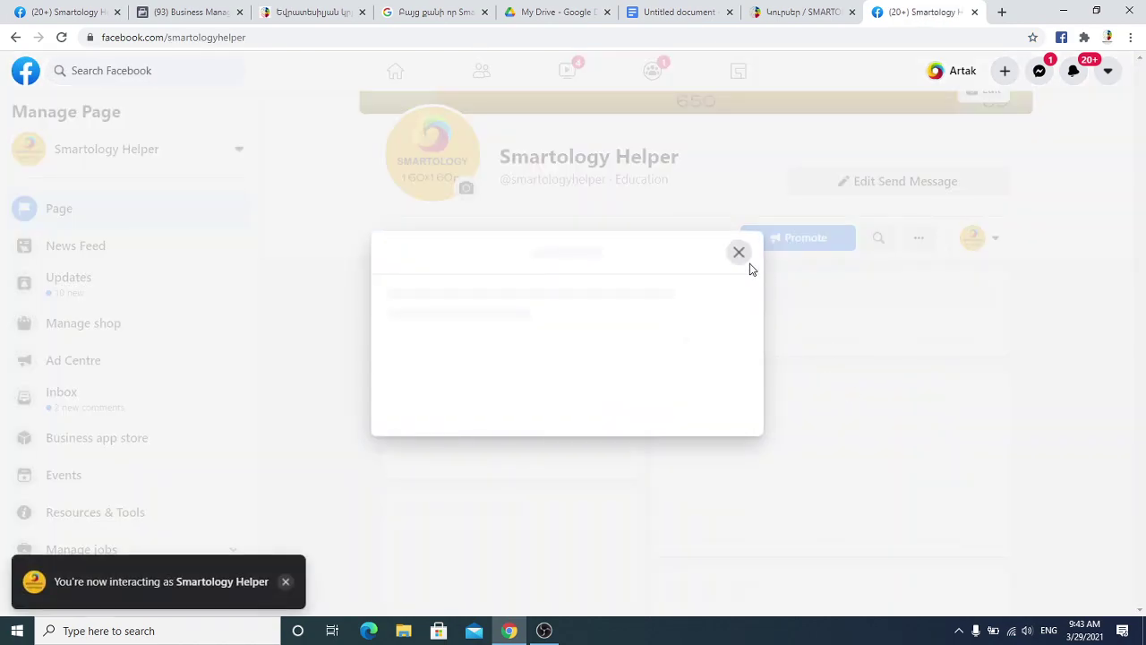
- Dismiss the offer to connect the Page to WhatsApp and confirm leaving it
left_click(738, 124)
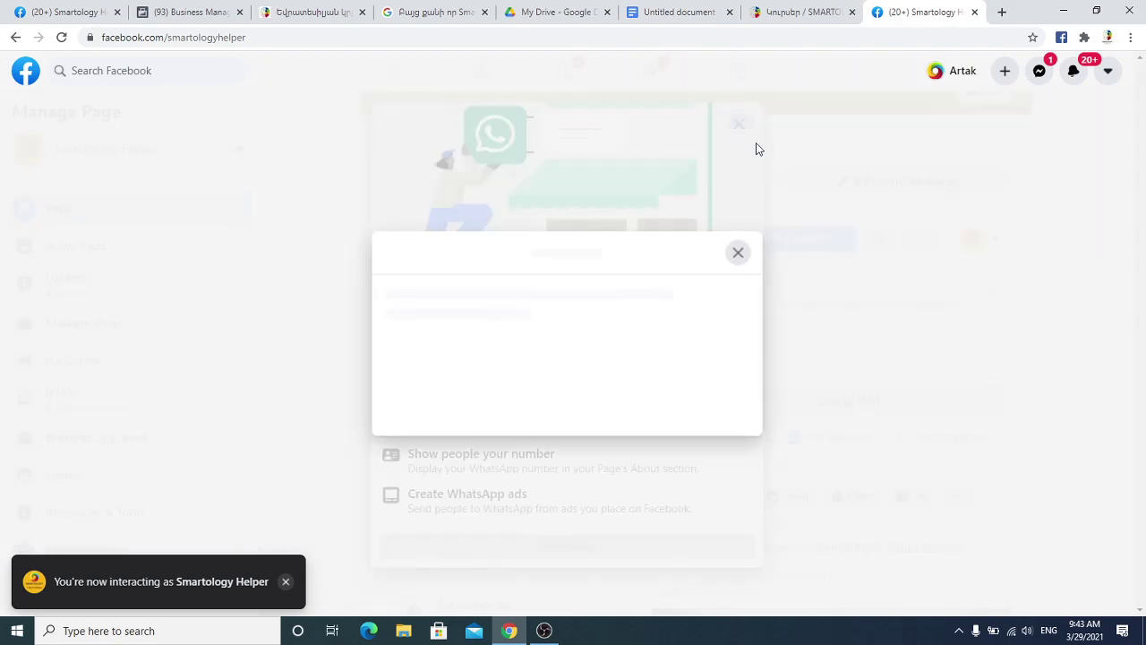
left_click(739, 252)
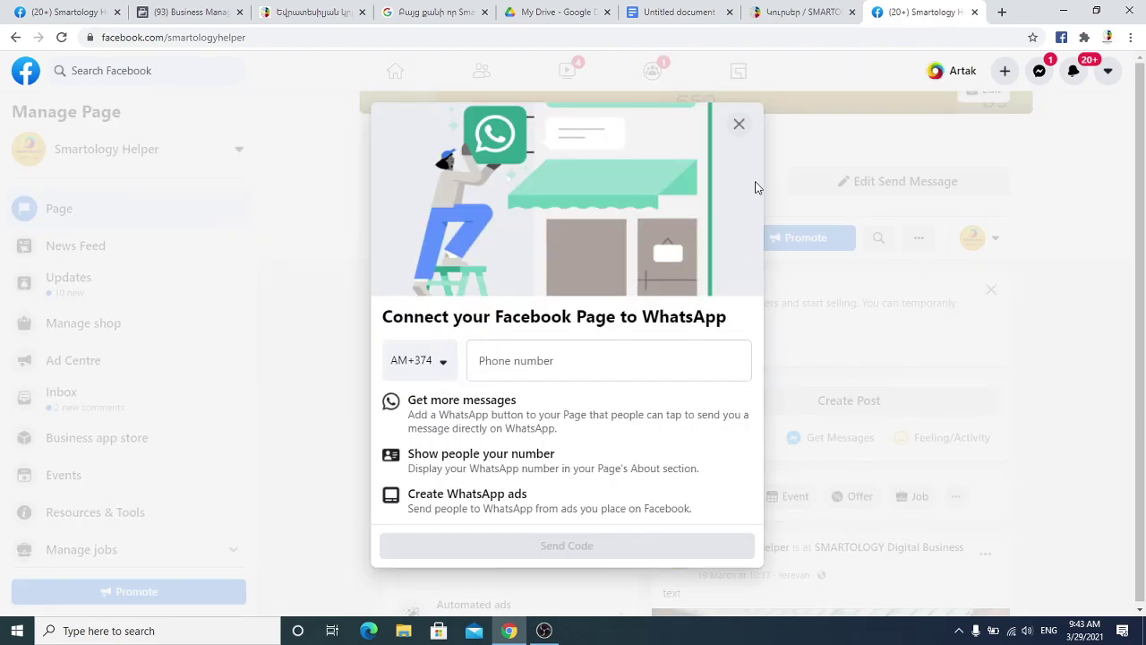
left_click(738, 127)
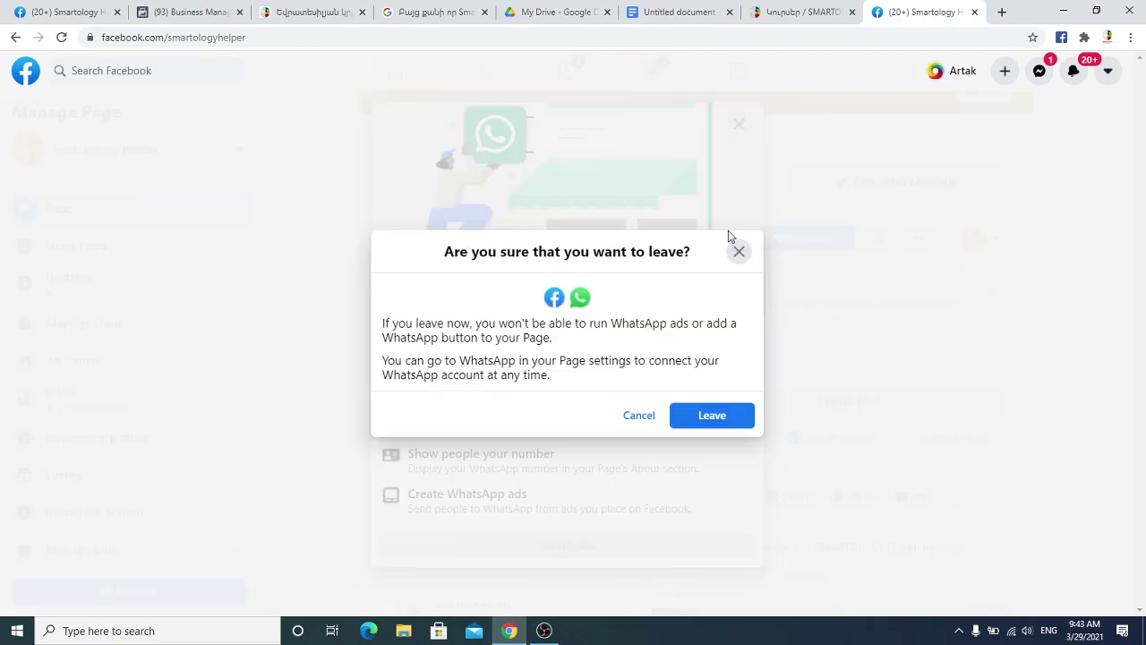
left_click(706, 419)
- Publish a Page post containing the copied canvas URL with the text "ggggg" and blank lines above it
left_click(847, 401)
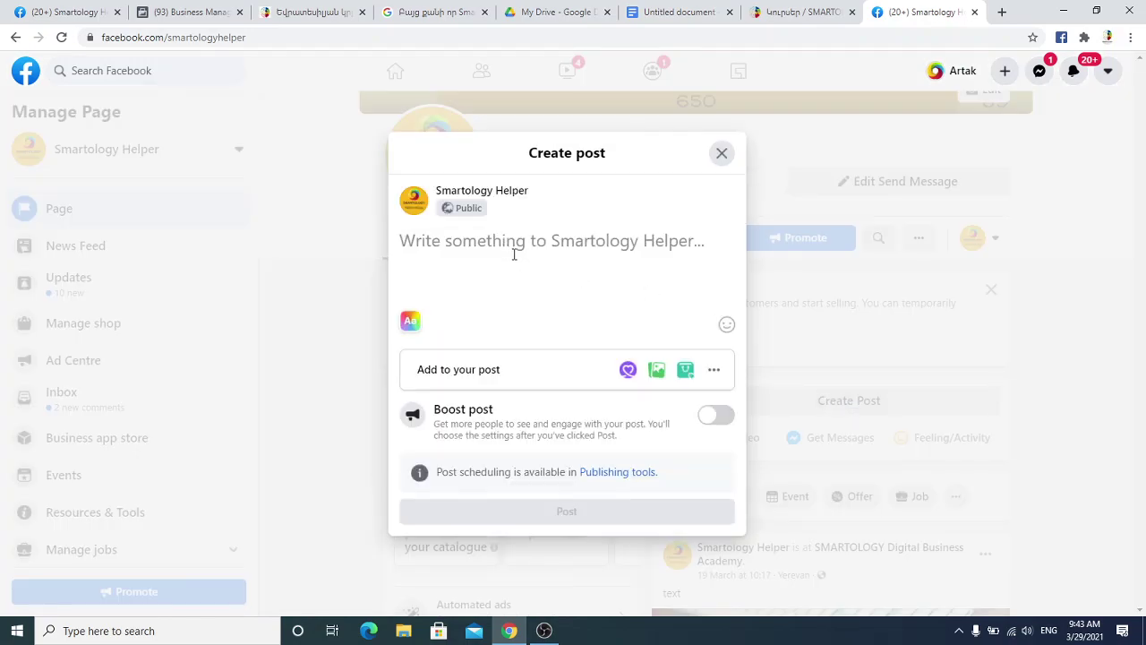
key("ctrl+v")
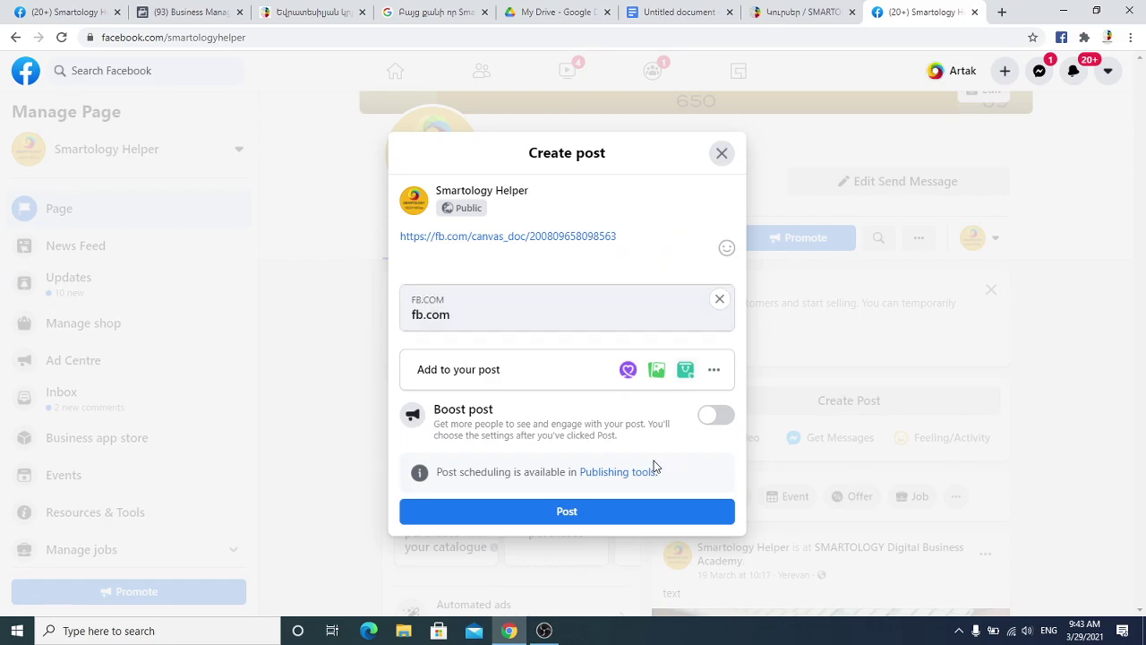
left_click(401, 235)
type("ggggg")
key("Return")
key("Return")
key("Return")
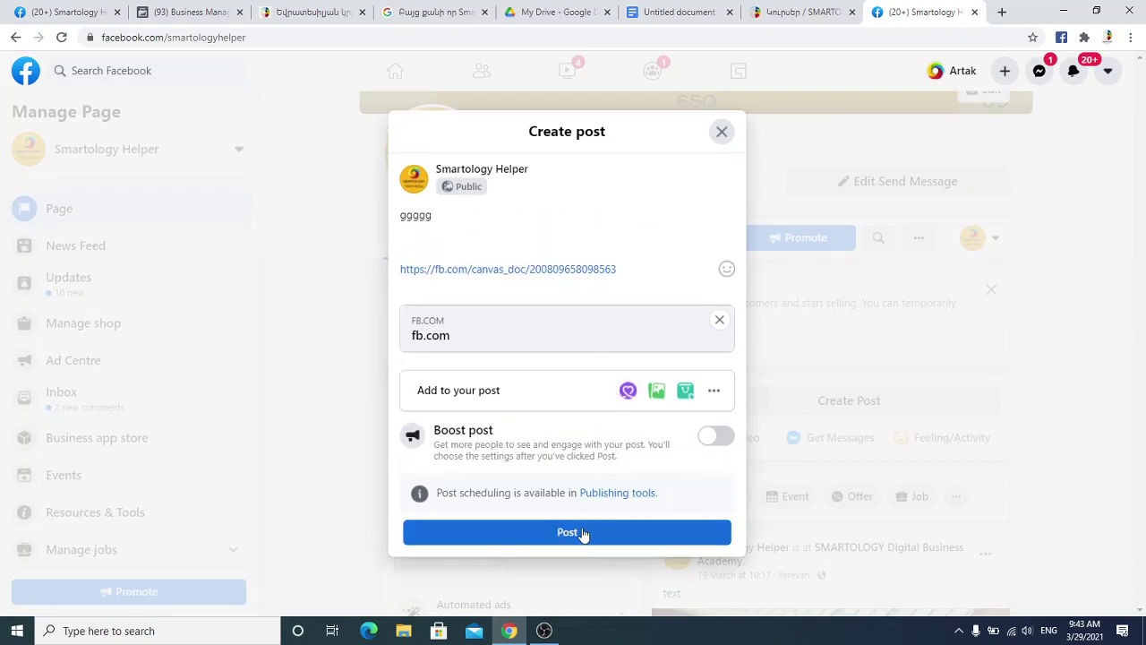
left_click(582, 534)
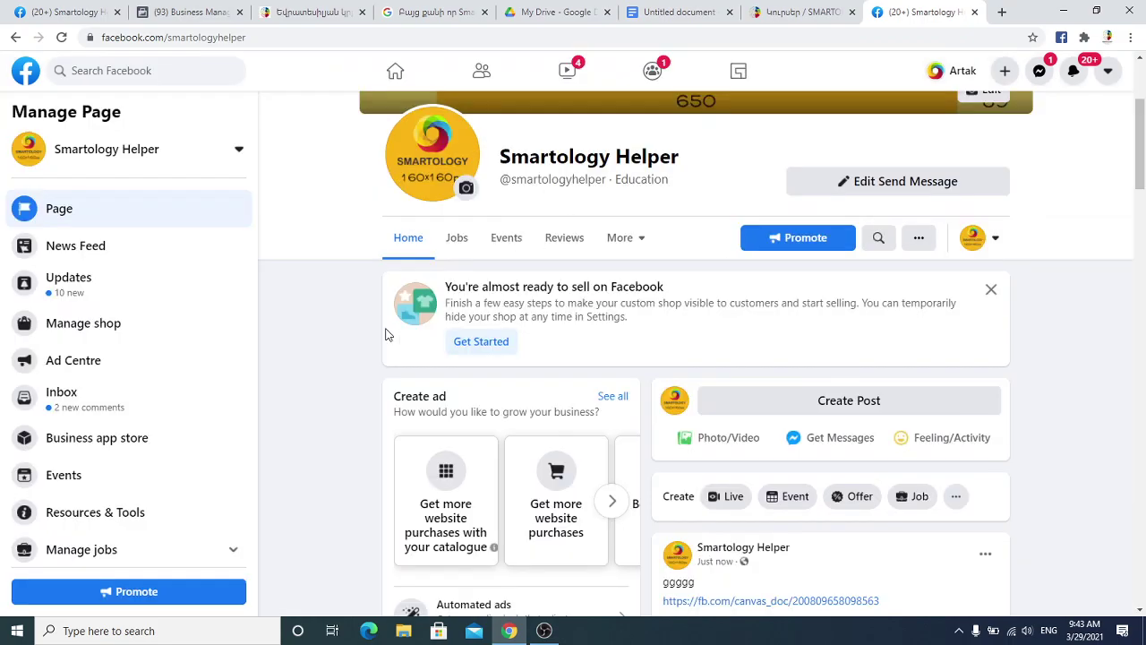
- Dismiss the boost suggestion on the new post, try its canvas link and close the tab it opens
scroll(823, 322, "down", 3)
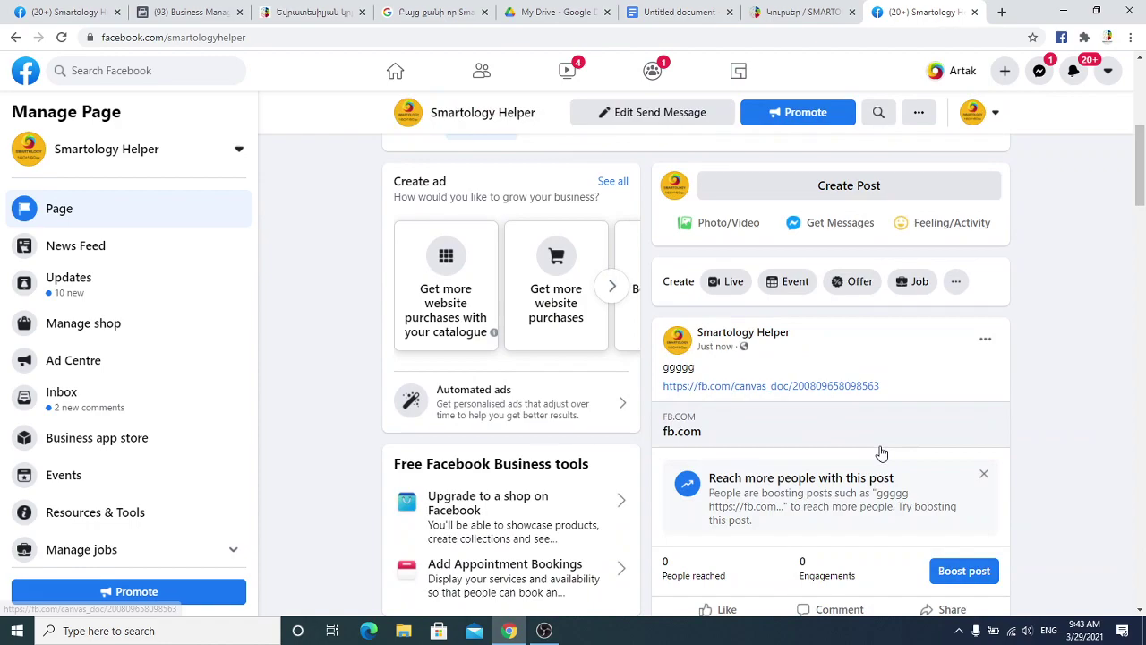
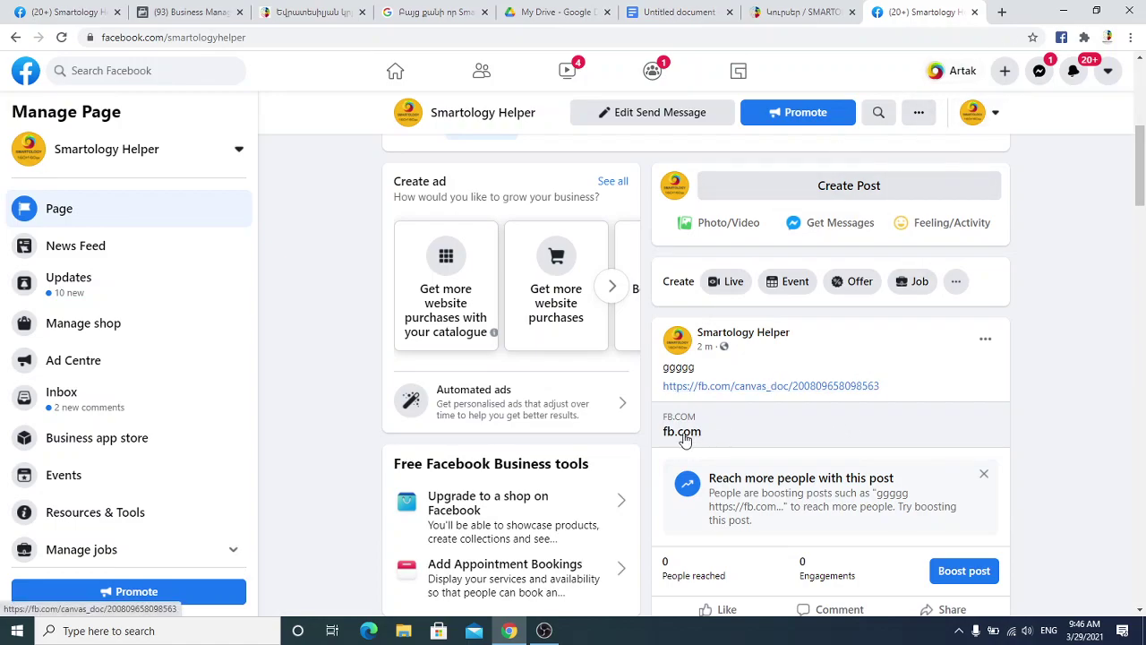
left_click(982, 473)
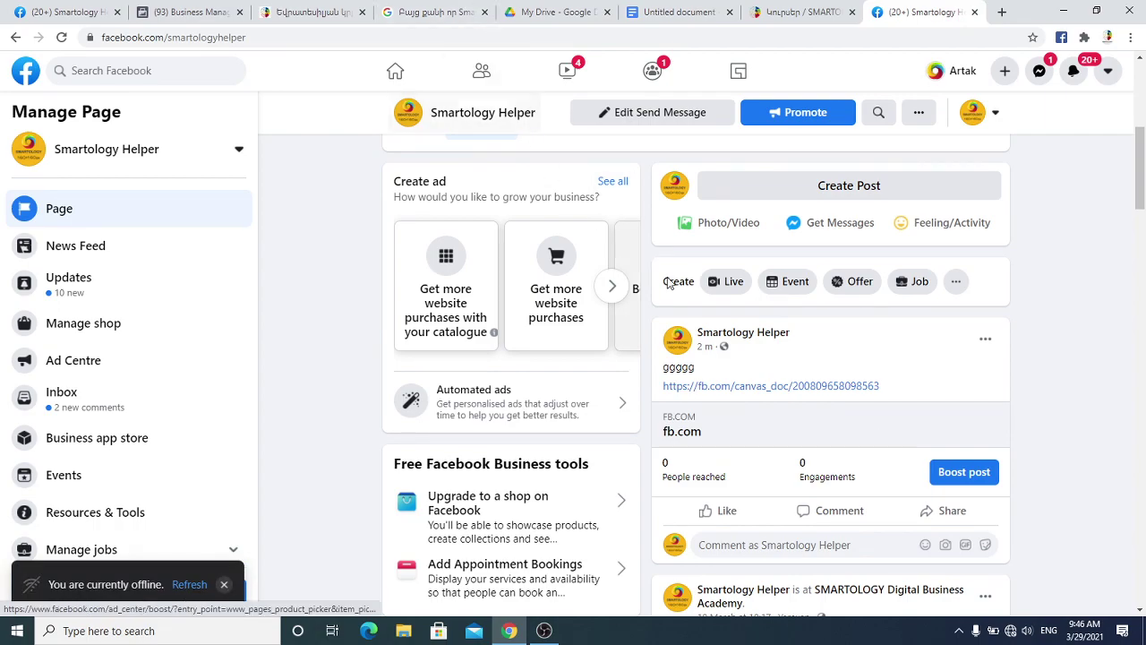
left_click(791, 389)
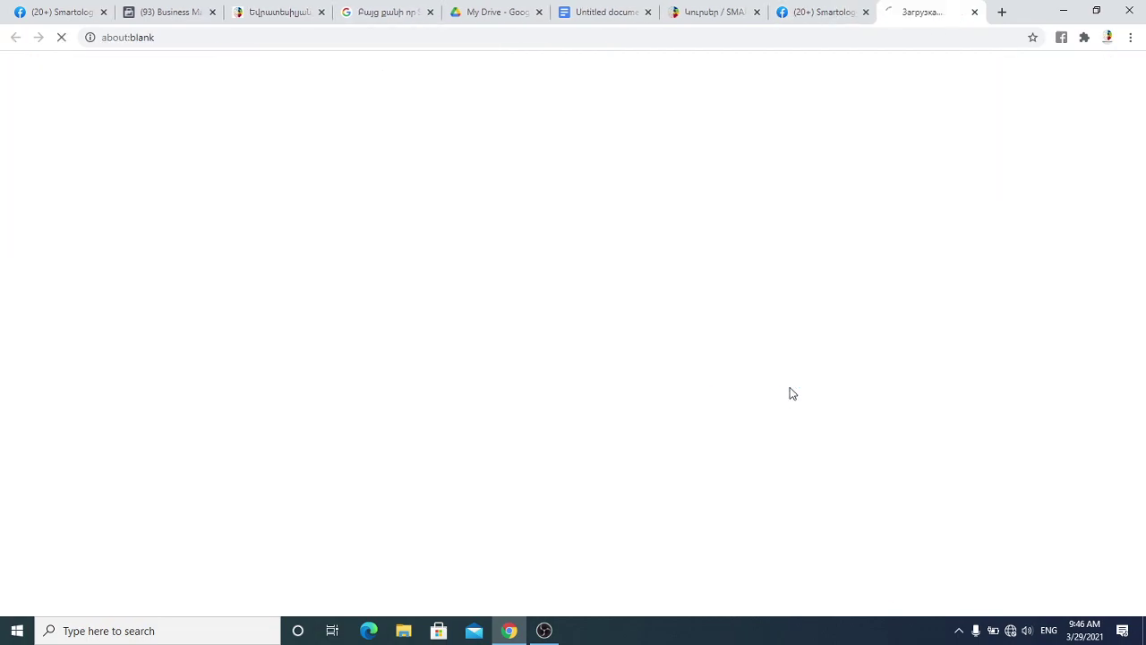
left_click(974, 12)
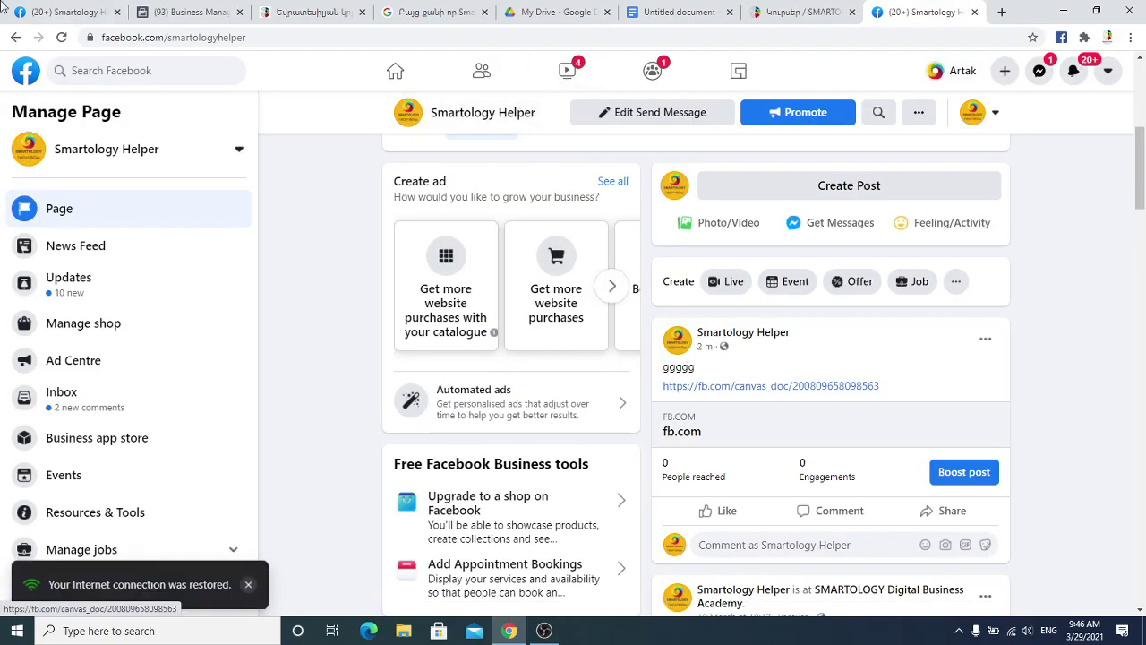
- Switch to Business Manager, open Ads Manager and change to the Բիզնես ՍՊԸ ad account
left_click(183, 12)
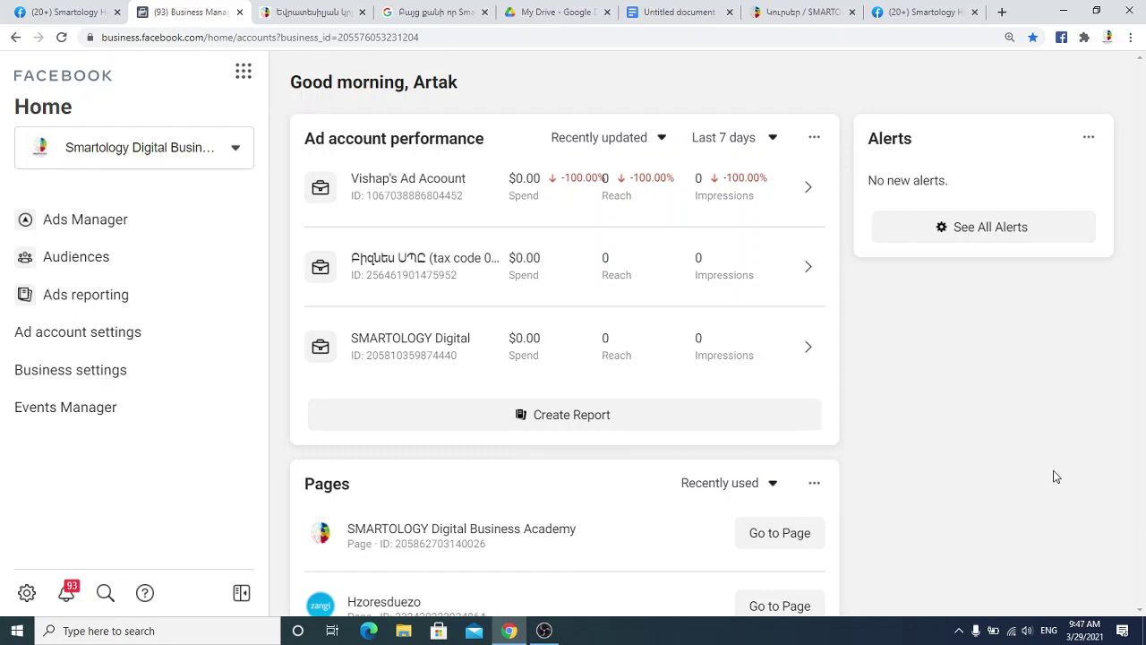
left_click(243, 71)
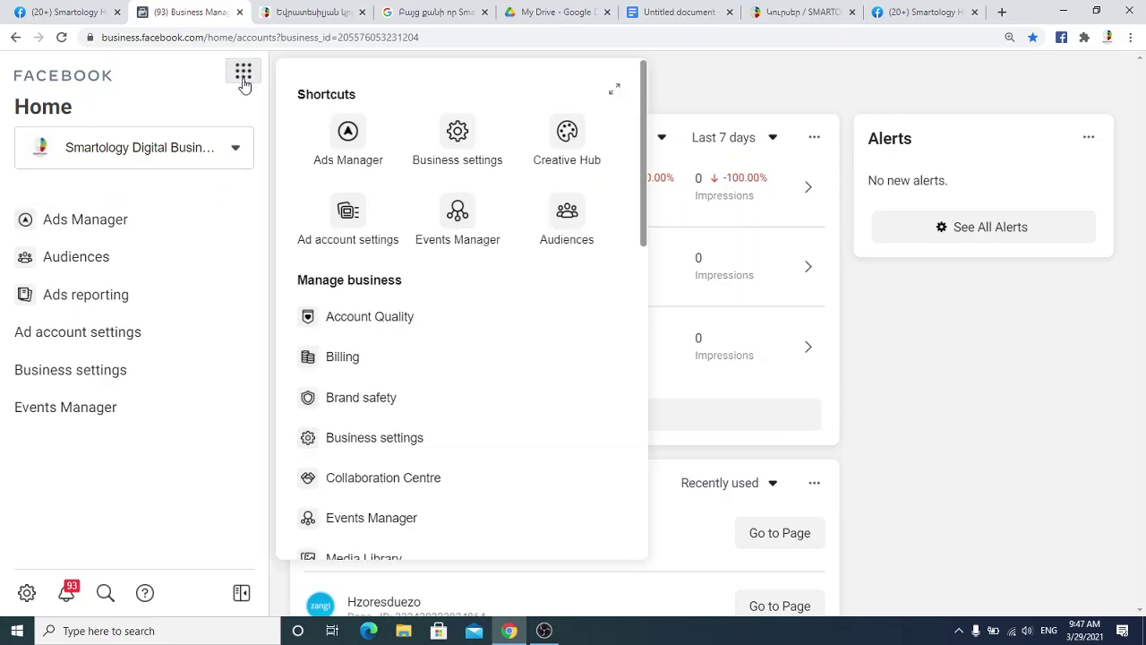
left_click(344, 134)
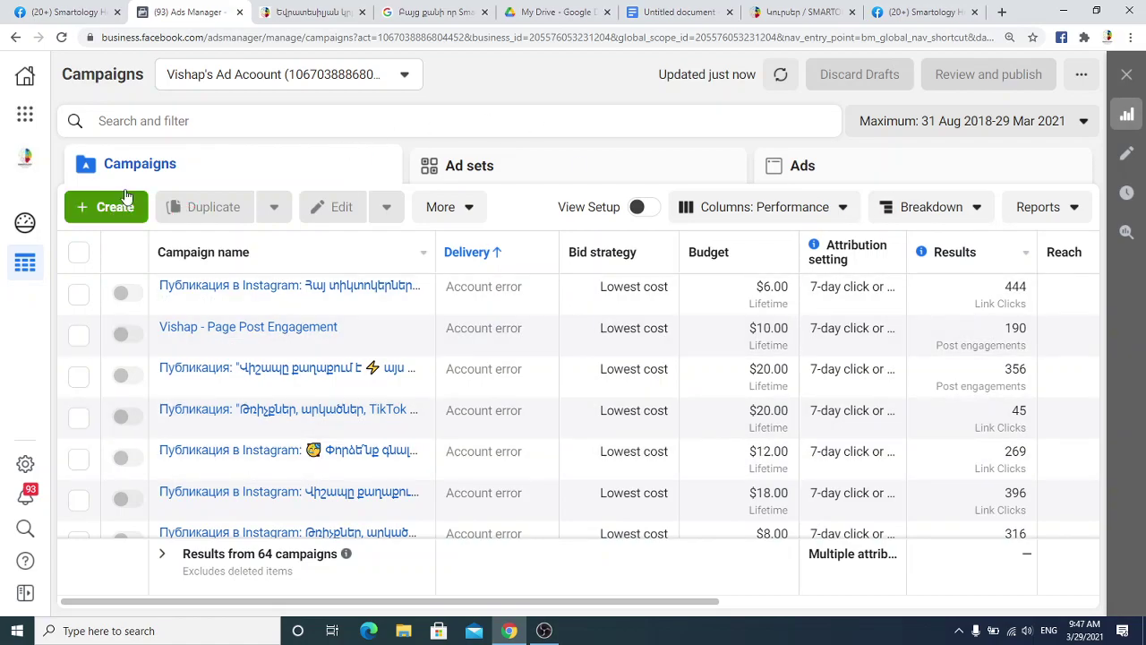
left_click(329, 77)
left_click(245, 254)
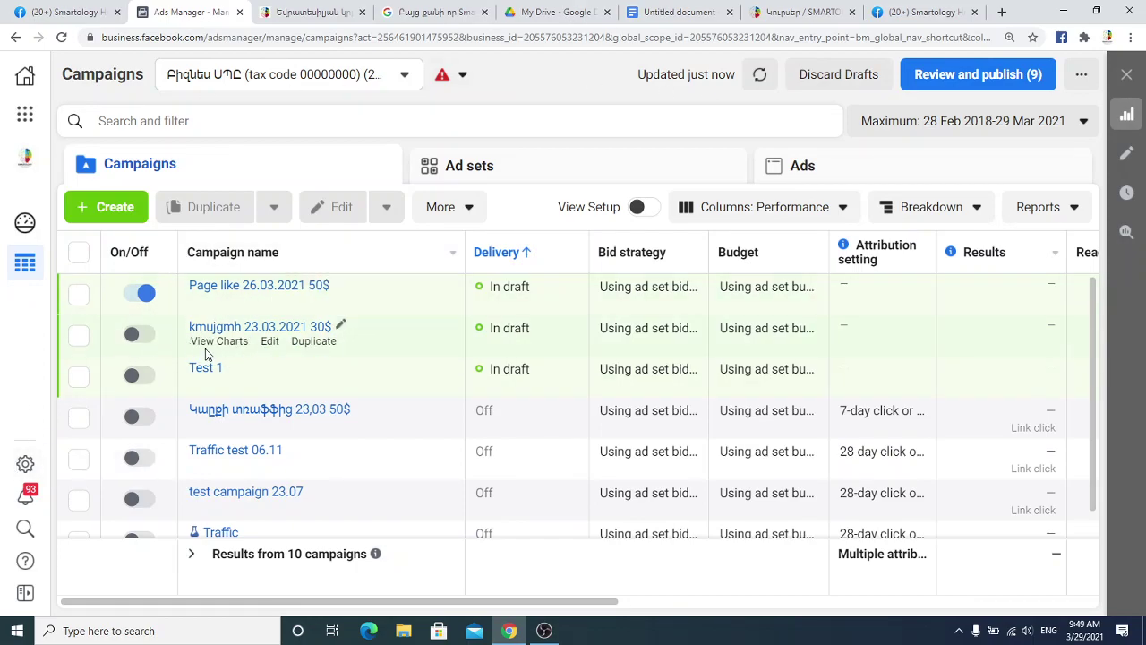
- Turn off the draft campaign "Page like 26.03.2021 50$" and leave no campaign selected
left_click(79, 335)
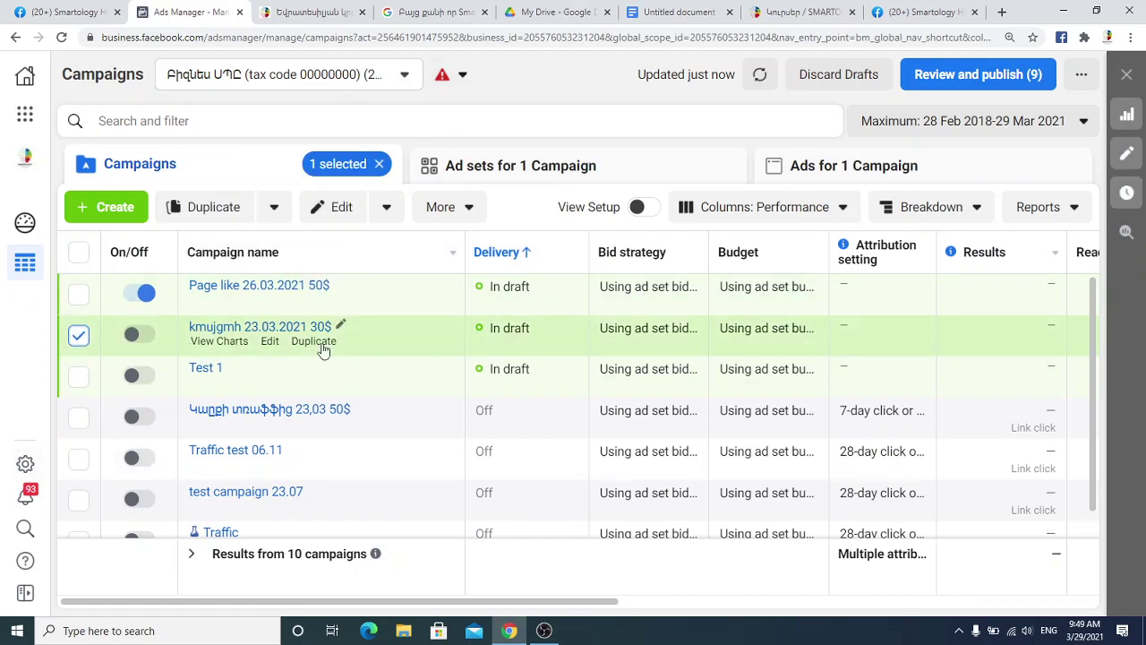
left_click(142, 293)
left_click(79, 296)
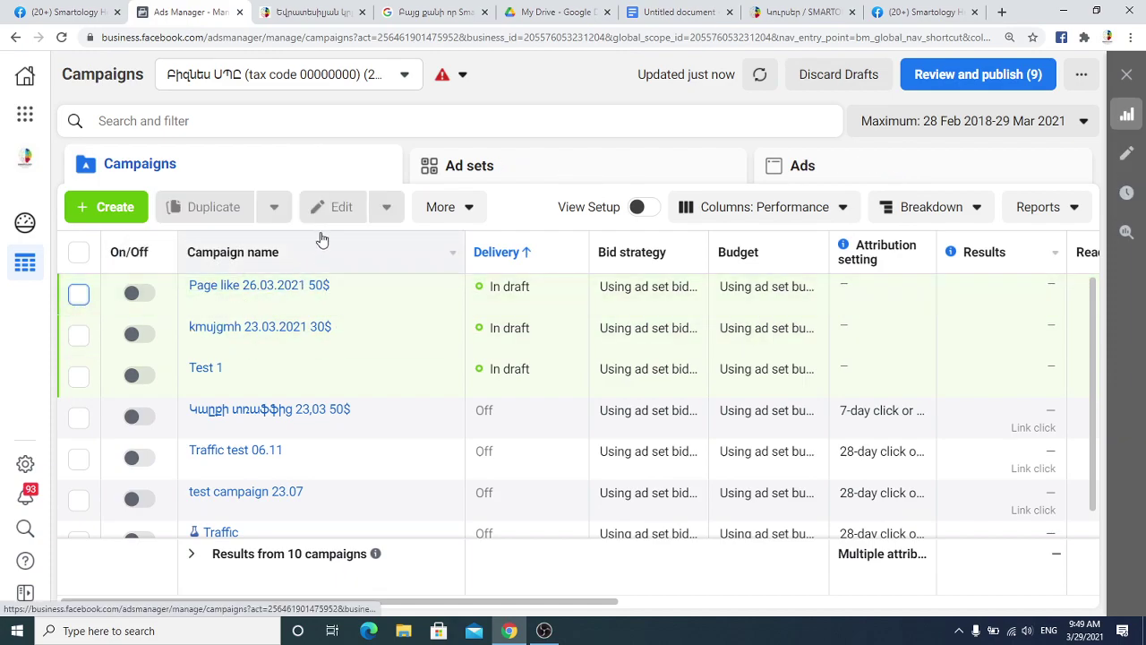
- Create a new campaign with the Traffic objective
left_click(108, 206)
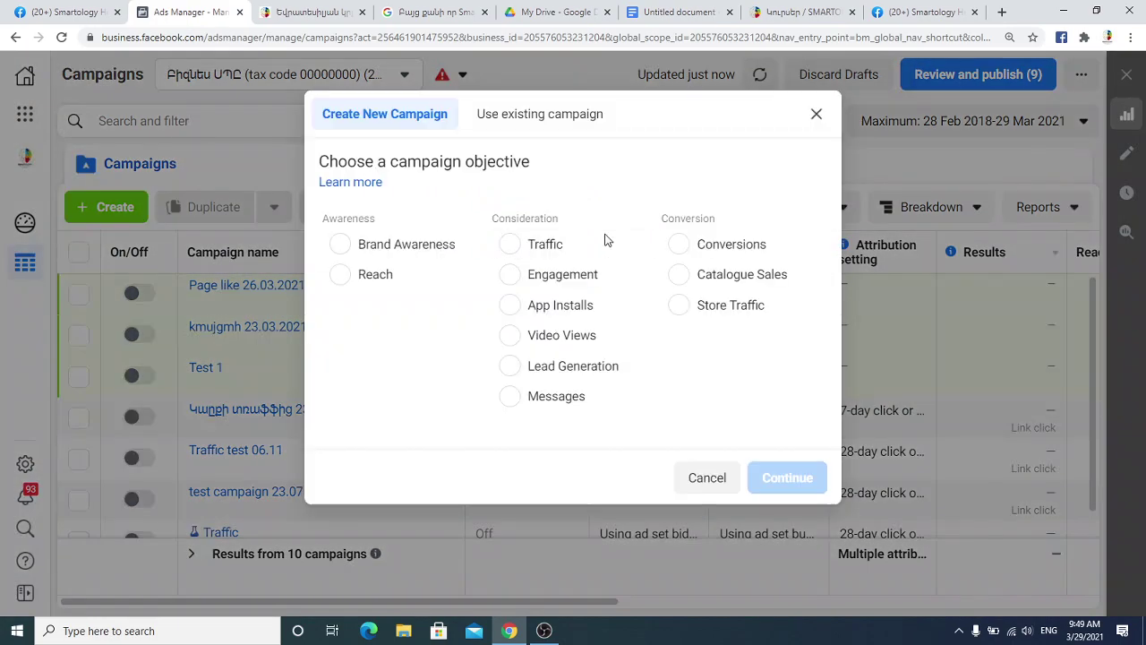
left_click(551, 188)
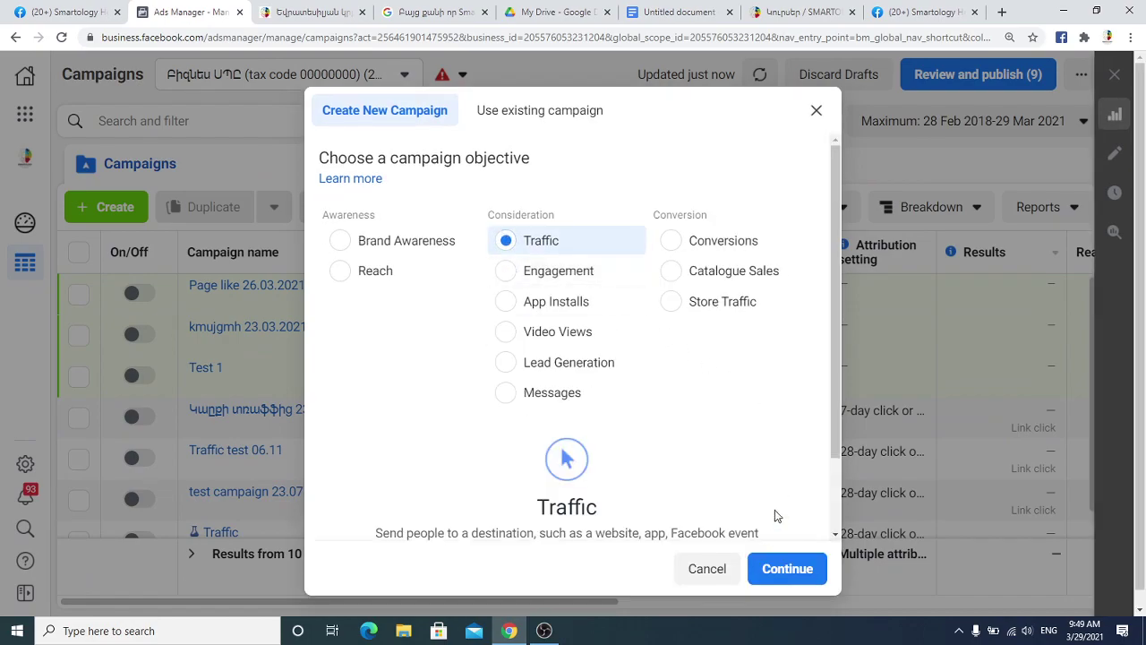
left_click(787, 568)
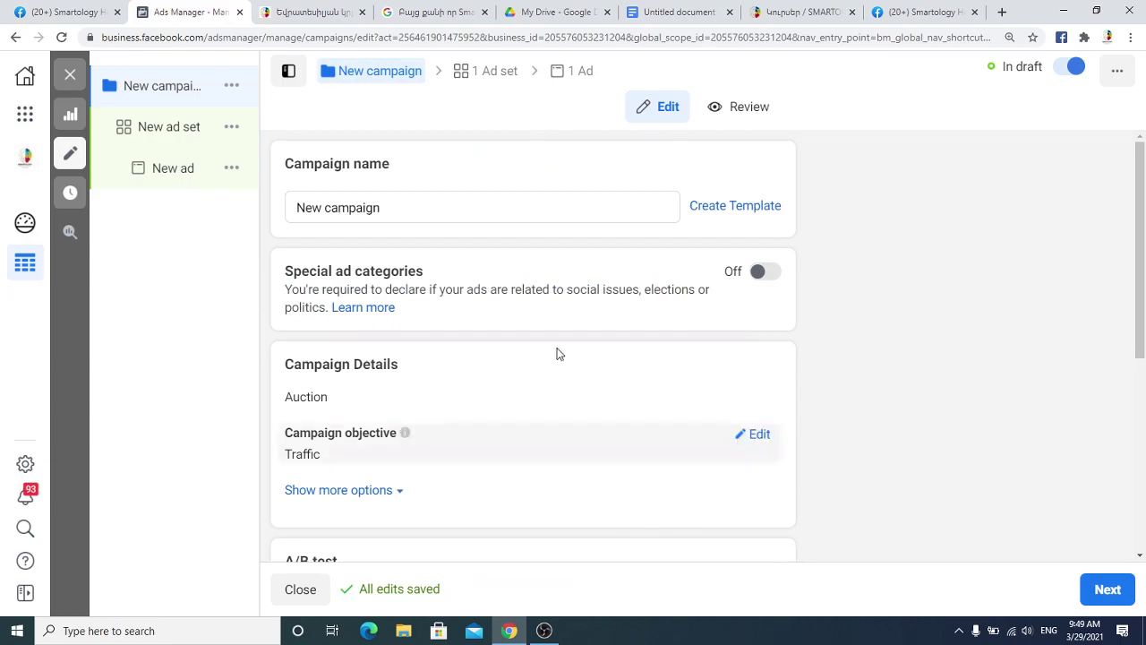
- Keep the default campaign and ad set settings and continue to the new ad's setup
scroll(438, 301, "down", 4)
left_click(1108, 589)
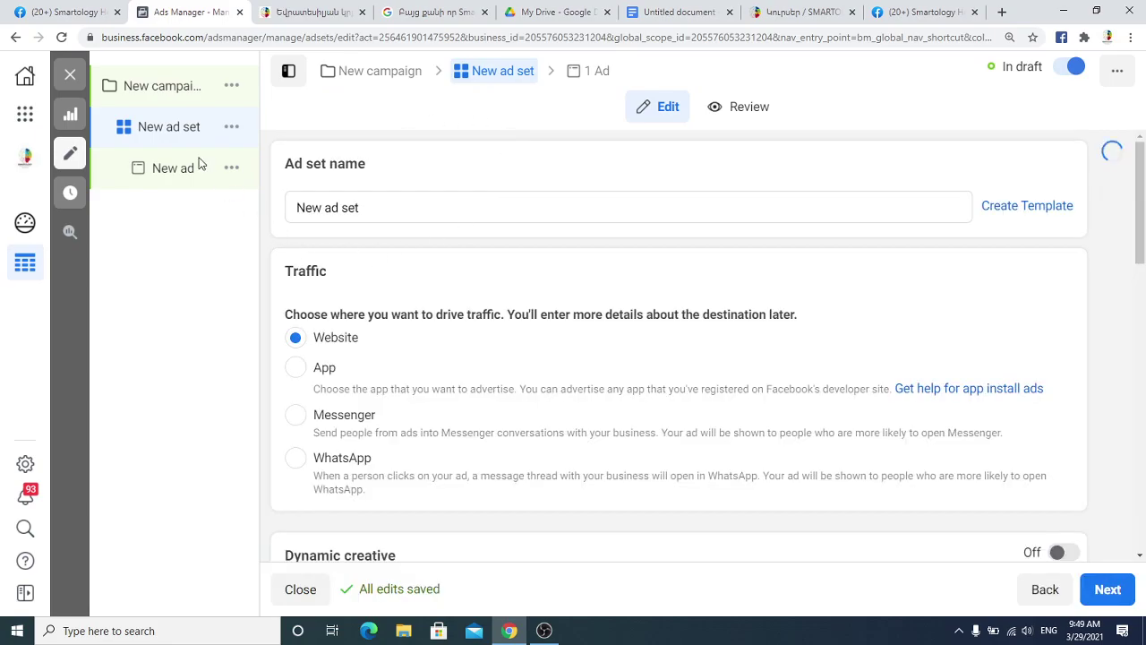
scroll(564, 359, "down", 1)
scroll(565, 359, "down", 3)
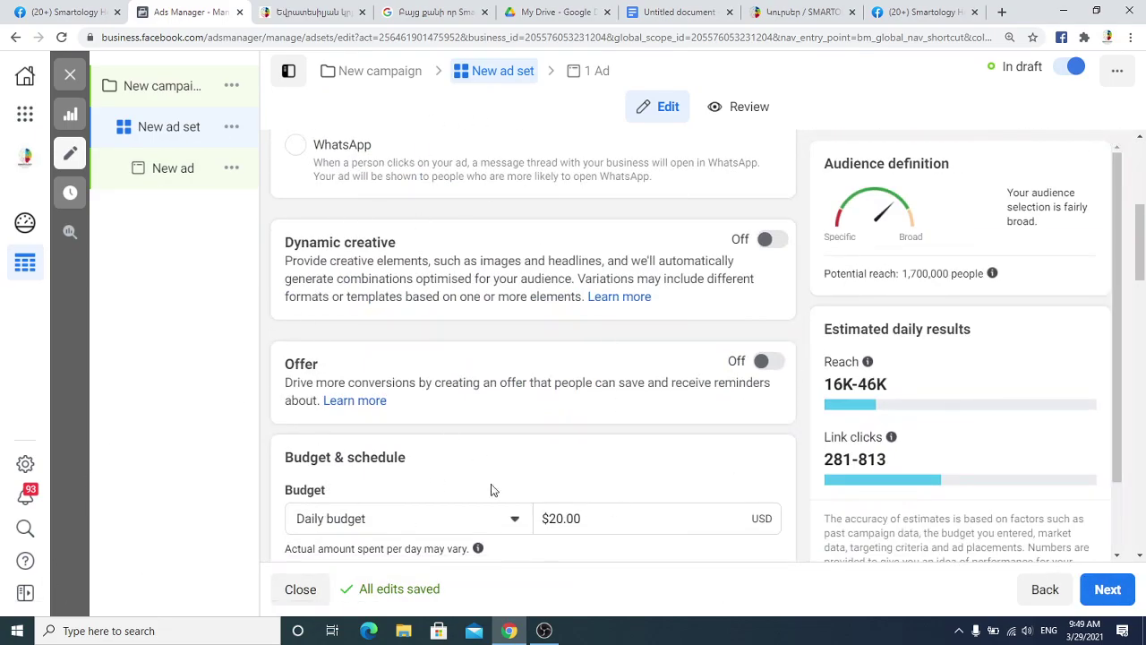
scroll(509, 460, "down", 10)
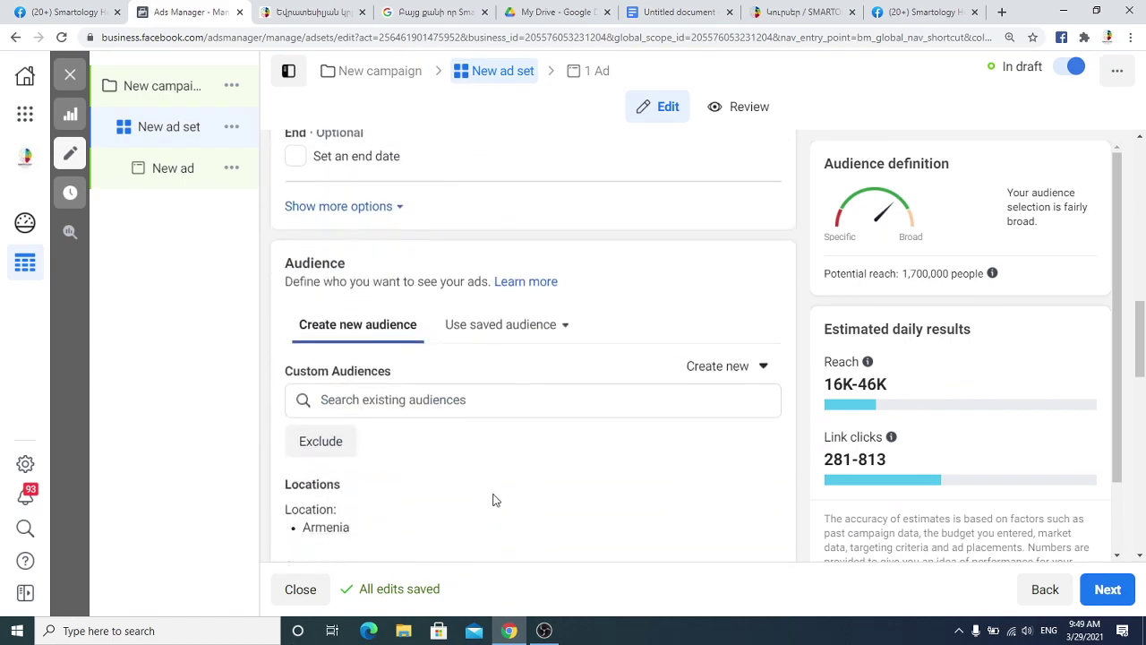
left_click(1107, 589)
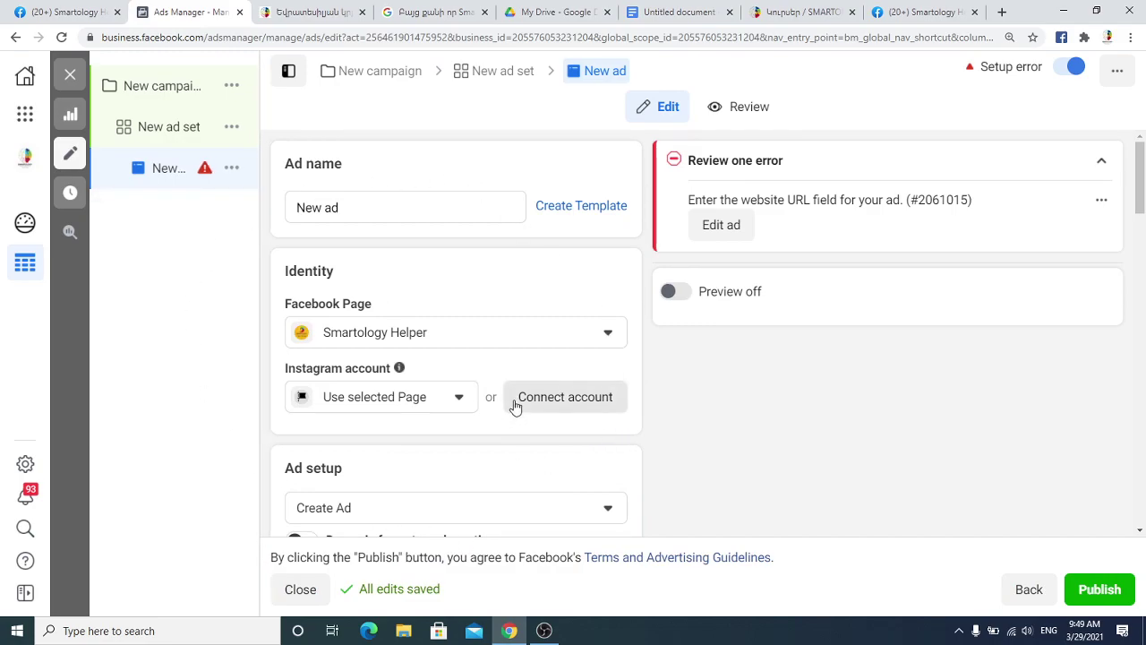
- Add an Instant Experience as the new ad's full-screen mobile experience and open the list of available templates
scroll(524, 385, "down", 3)
scroll(518, 376, "down", 2)
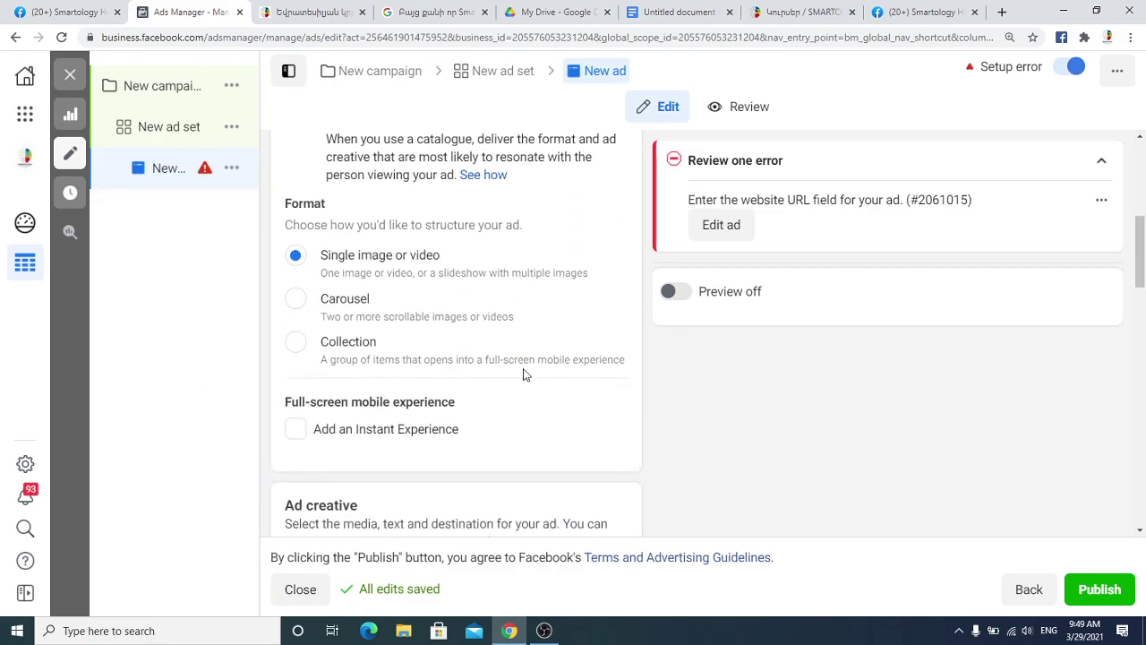
scroll(537, 353, "down", 8)
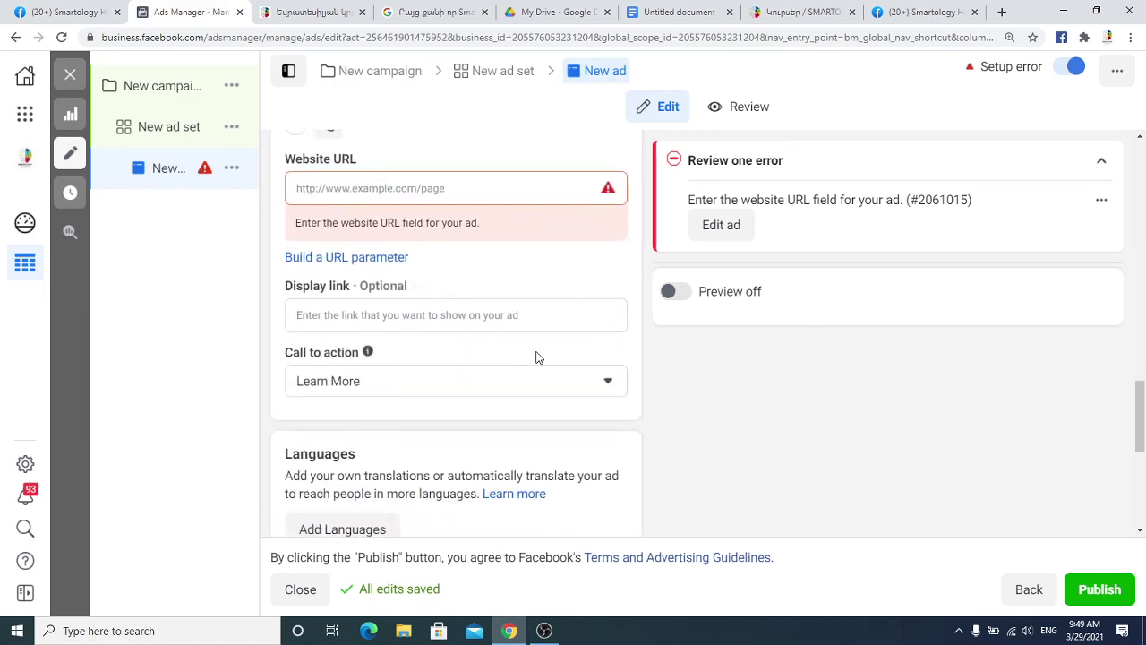
scroll(538, 357, "down", 3)
scroll(538, 362, "up", 4)
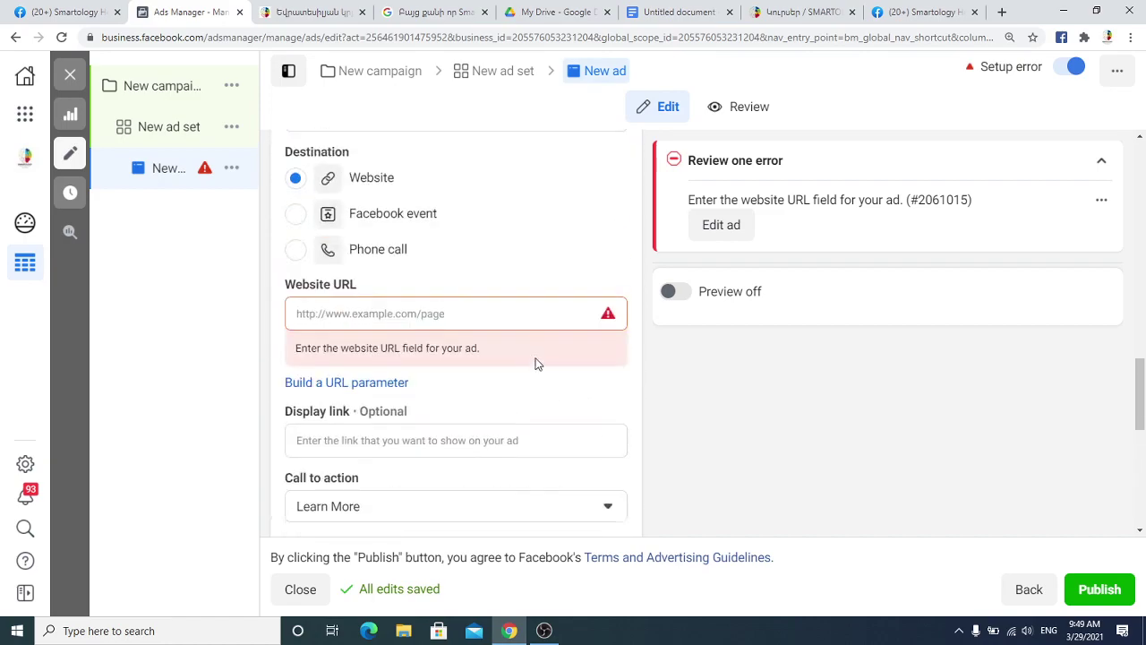
scroll(536, 358, "down", 5)
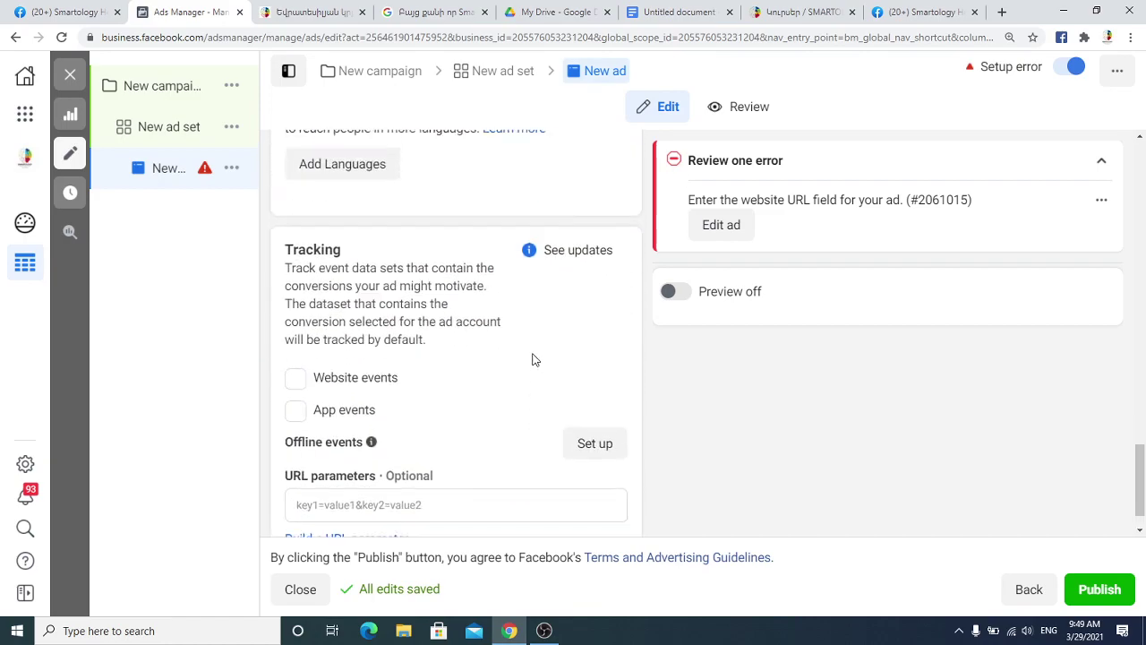
scroll(533, 359, "up", 10)
scroll(527, 359, "up", 5)
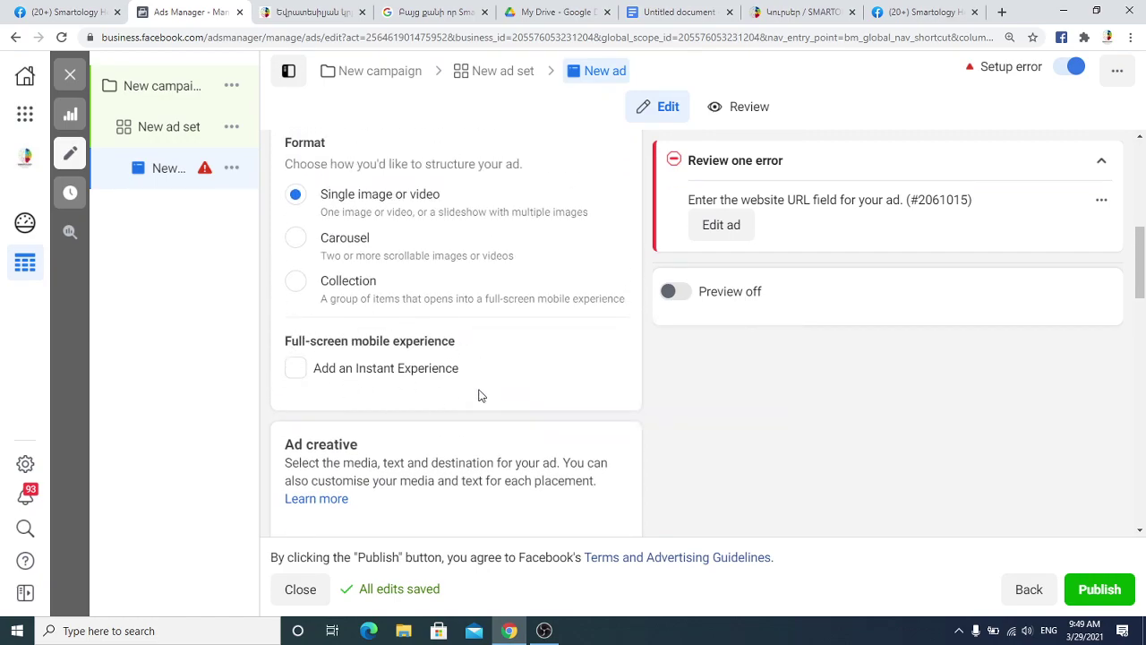
left_click(298, 377)
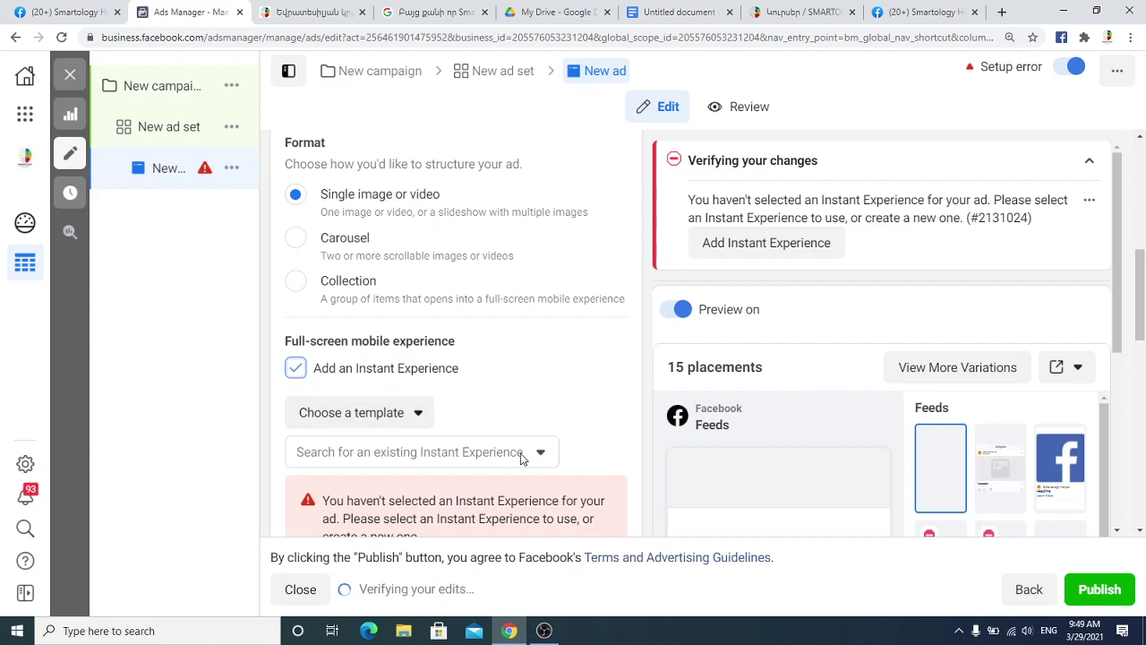
left_click(394, 416)
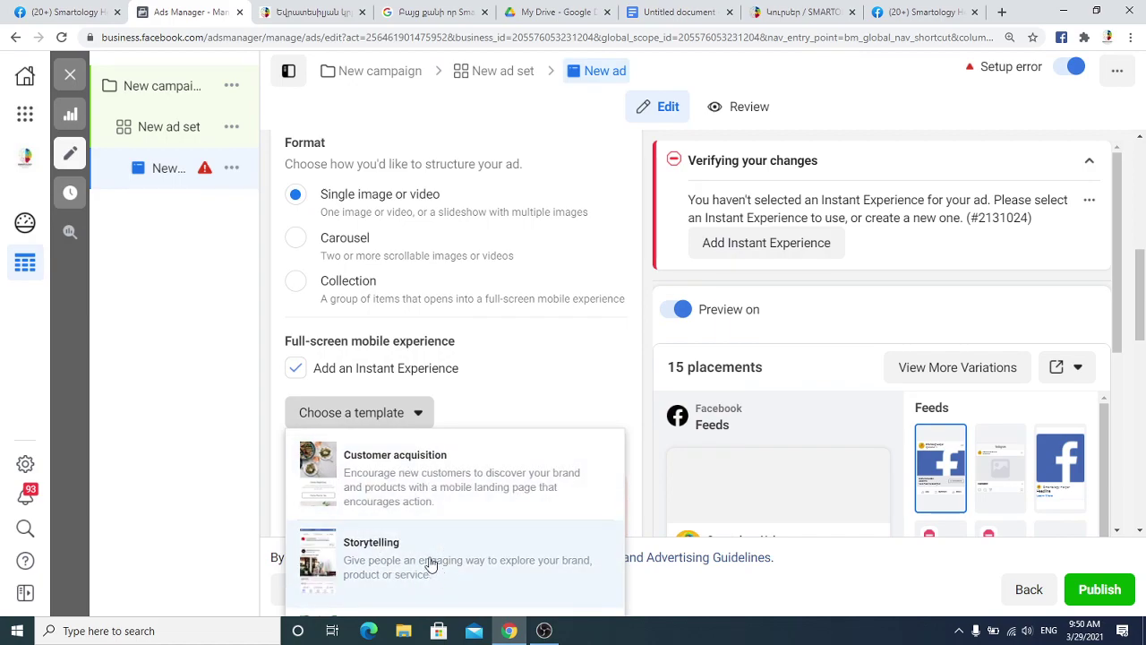
- Open the Storytelling Instant Experience template, discard it, and remove the Instant Experience option from the ad
left_click(395, 551)
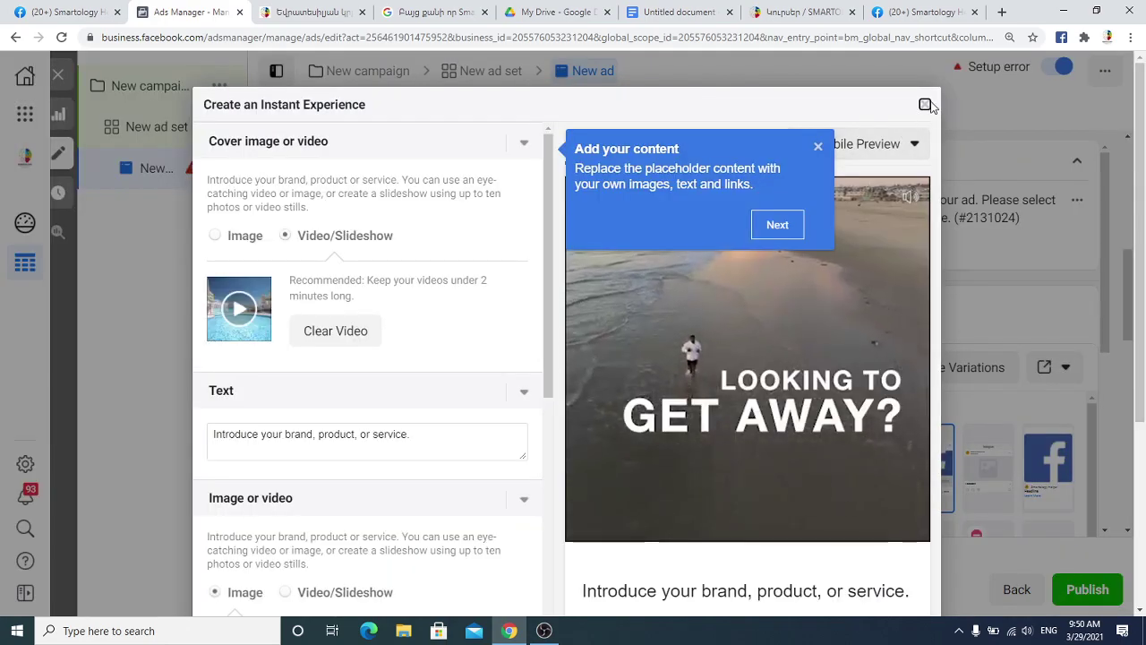
left_click(924, 104)
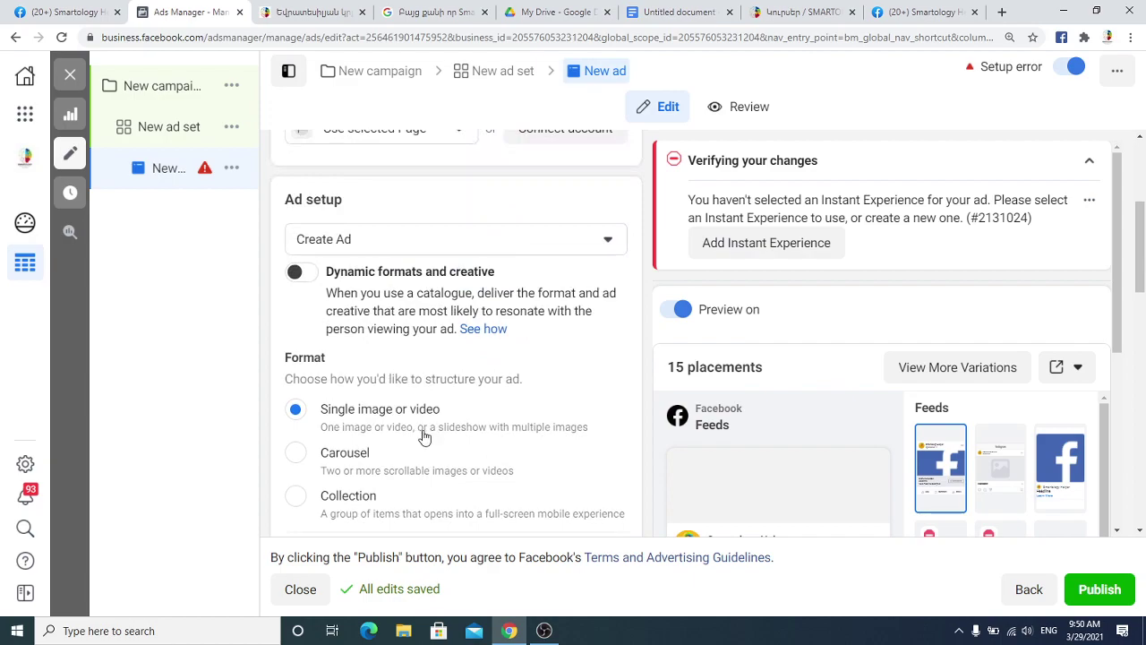
left_click(296, 370)
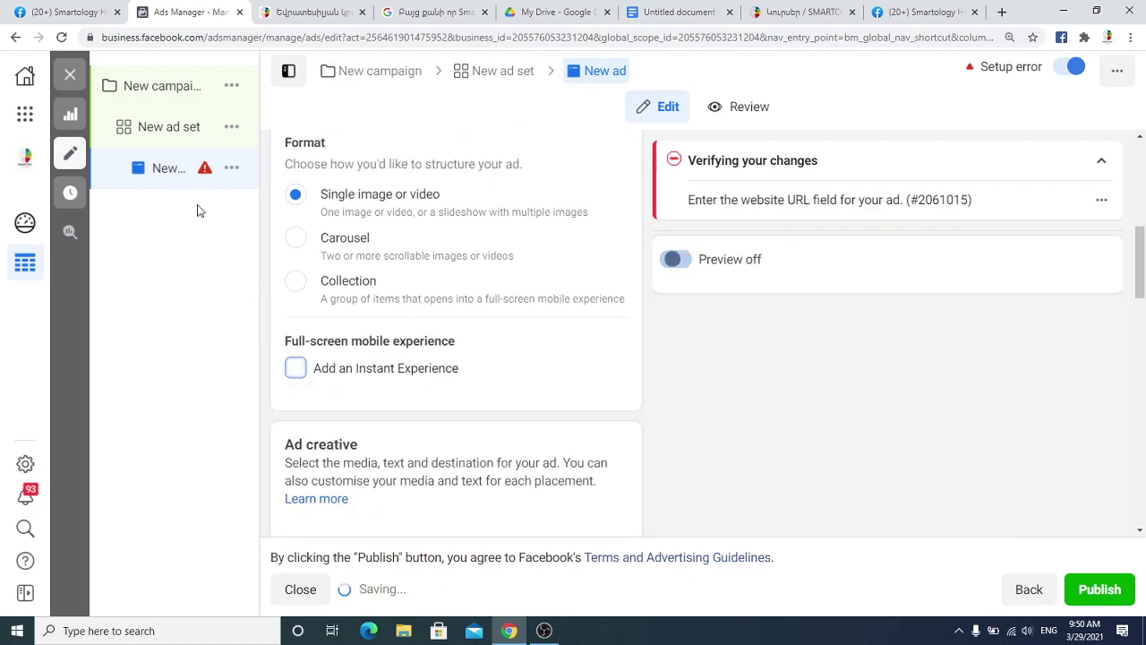
mouse_move(225, 187)
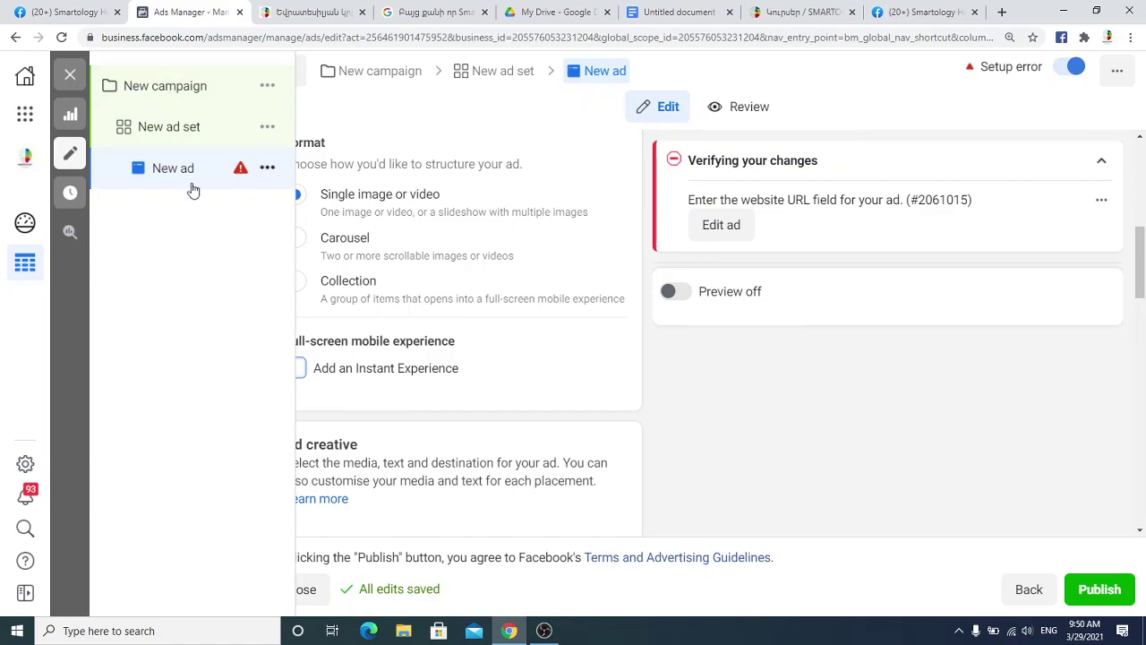
- Add a 2000 × 1200 image from the account images as the ad's media, without cropping or enhancements
scroll(588, 397, "up", 3)
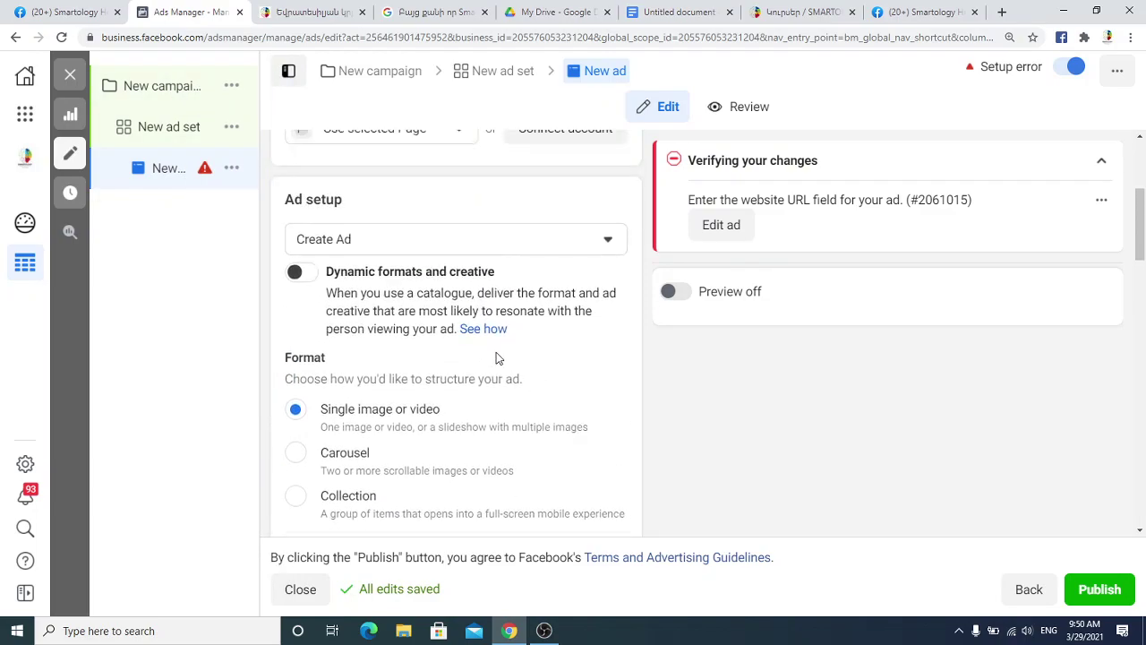
scroll(460, 311, "down", 3)
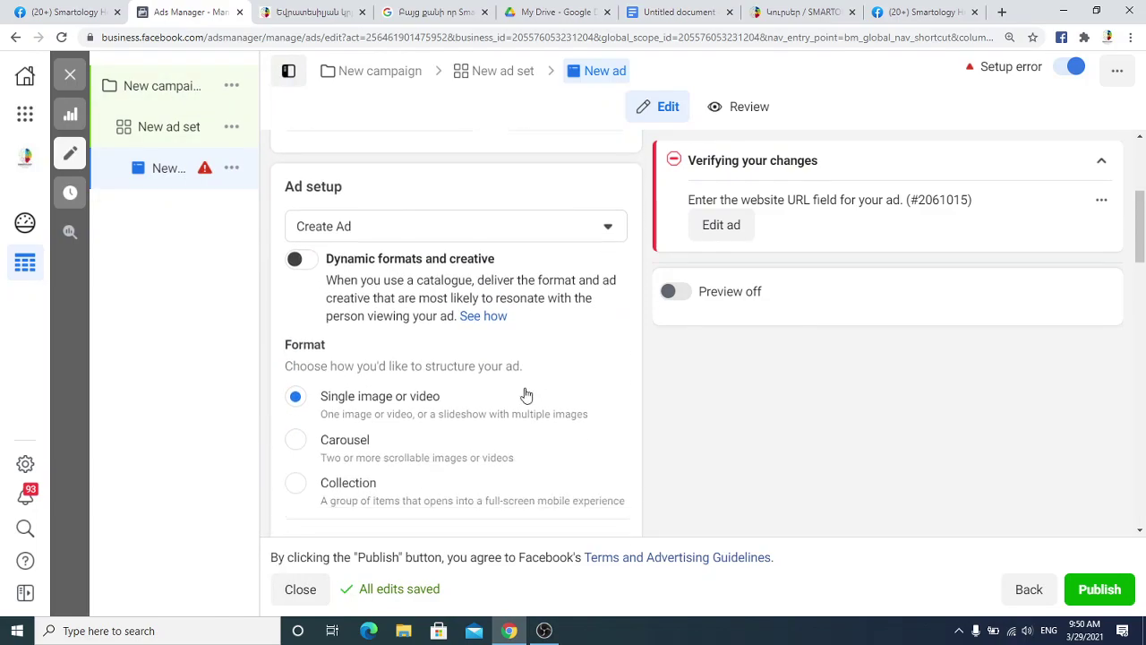
scroll(430, 297, "down", 4)
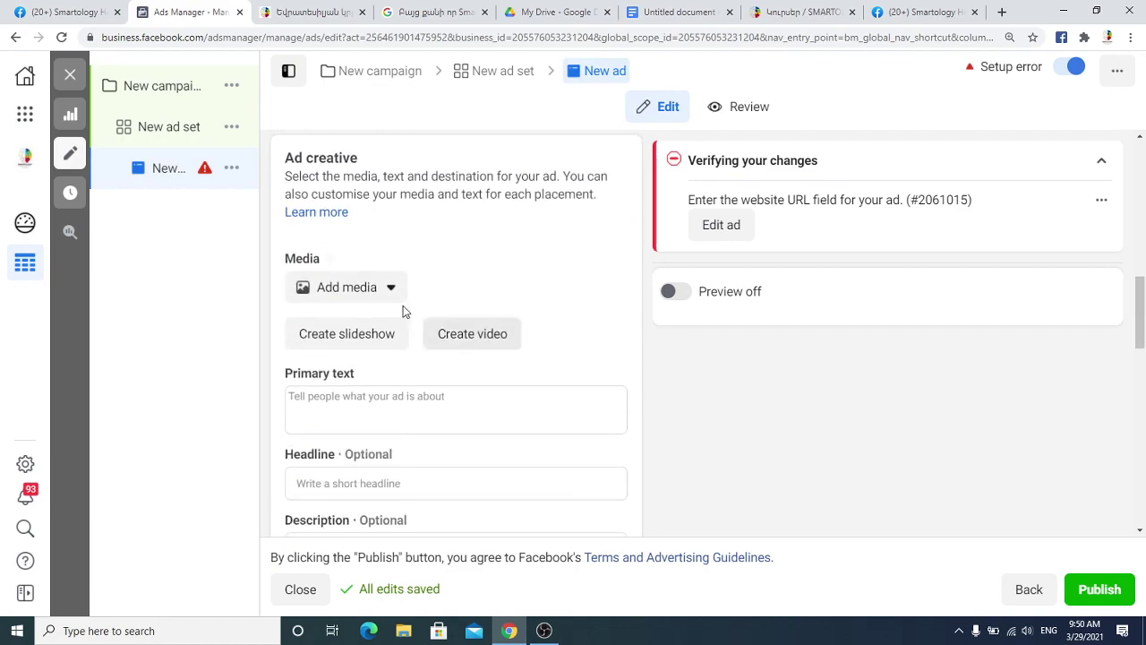
left_click(342, 288)
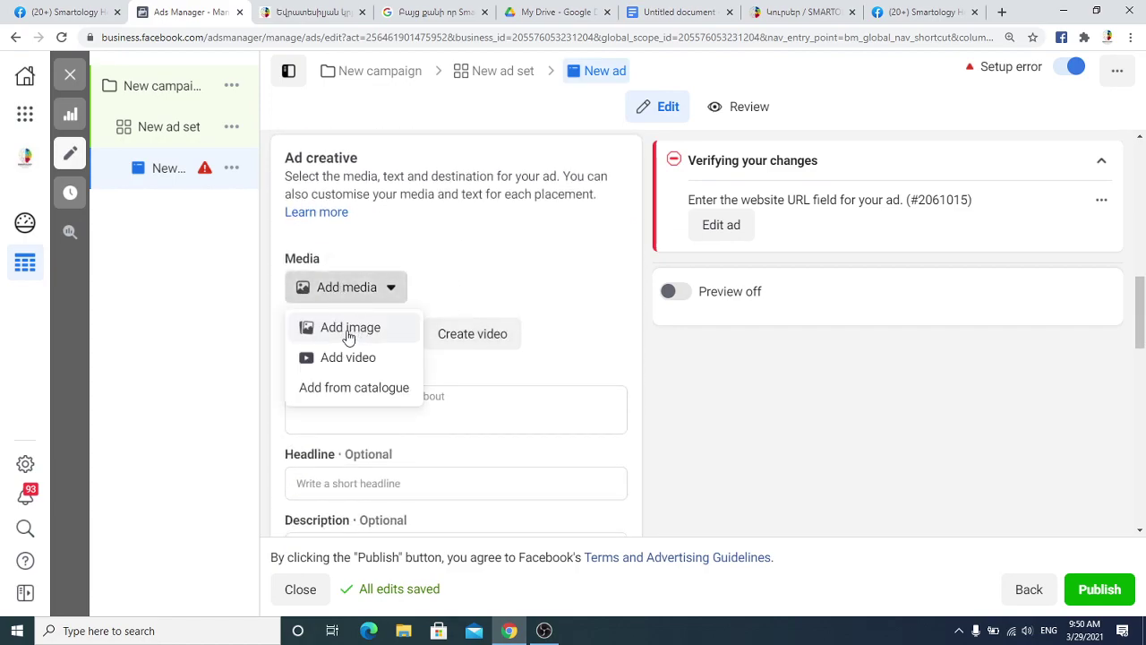
left_click(349, 333)
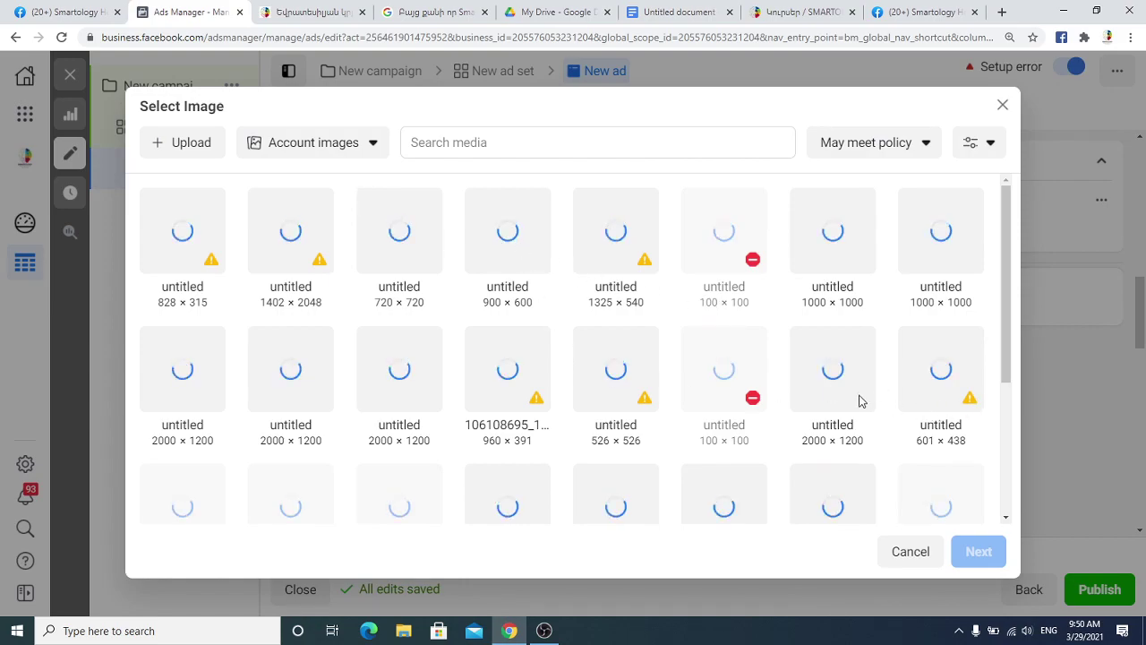
scroll(854, 394, "down", 1)
left_click(831, 292)
left_click(978, 552)
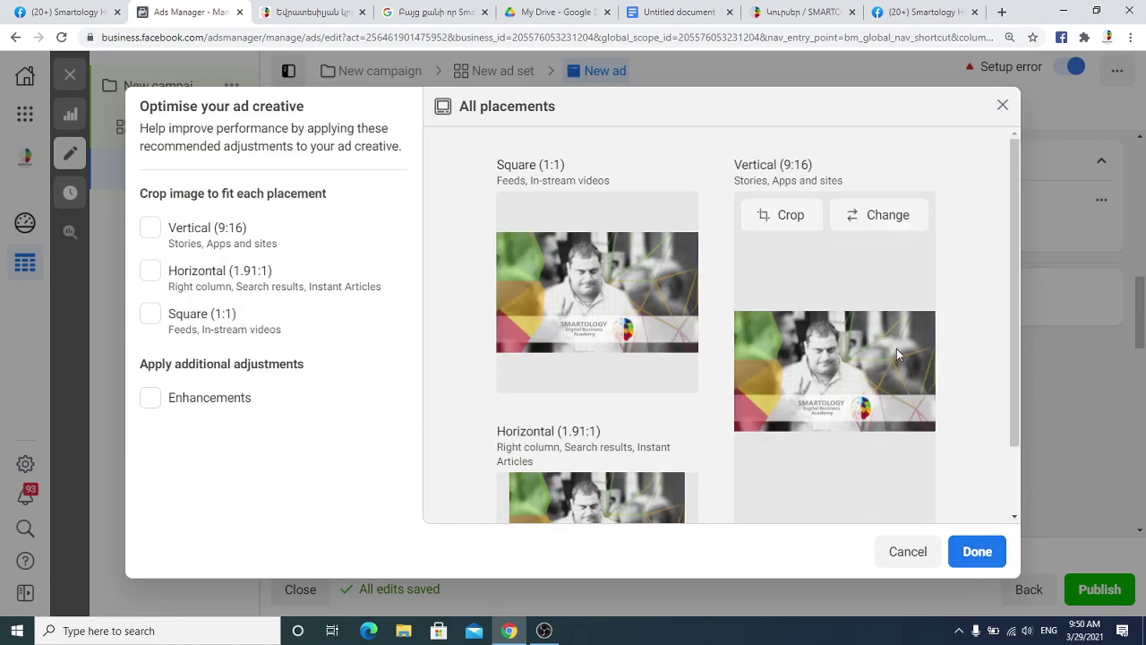
left_click(975, 554)
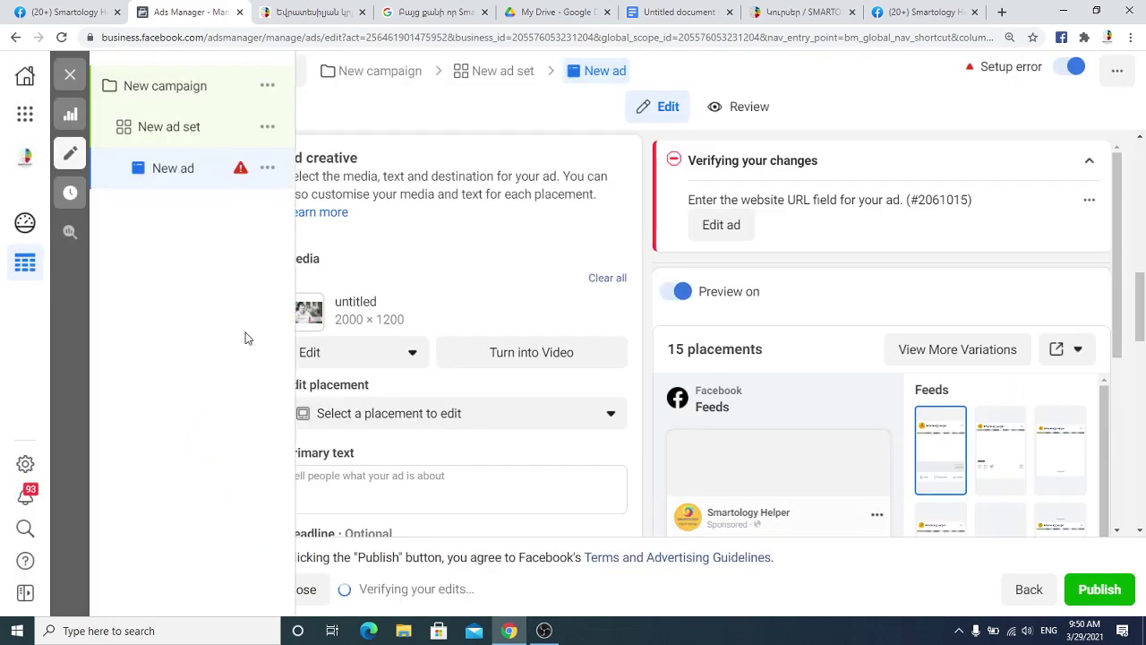
- Enter "text" as the ad's primary text and check the feed preview
scroll(414, 421, "down", 1)
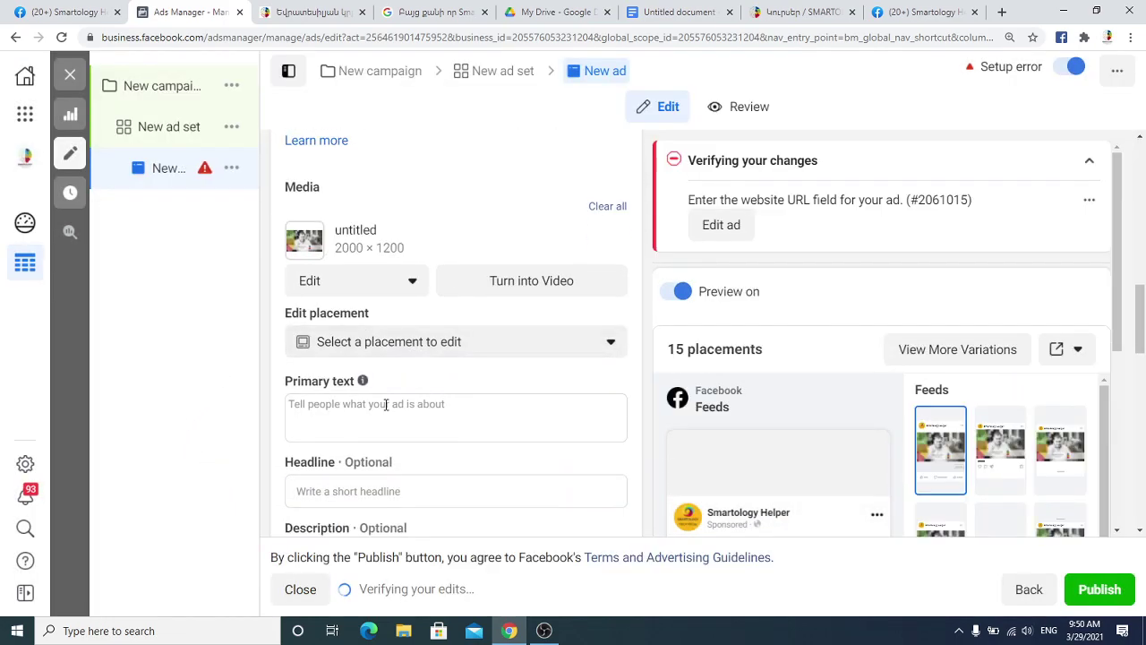
left_click(377, 409)
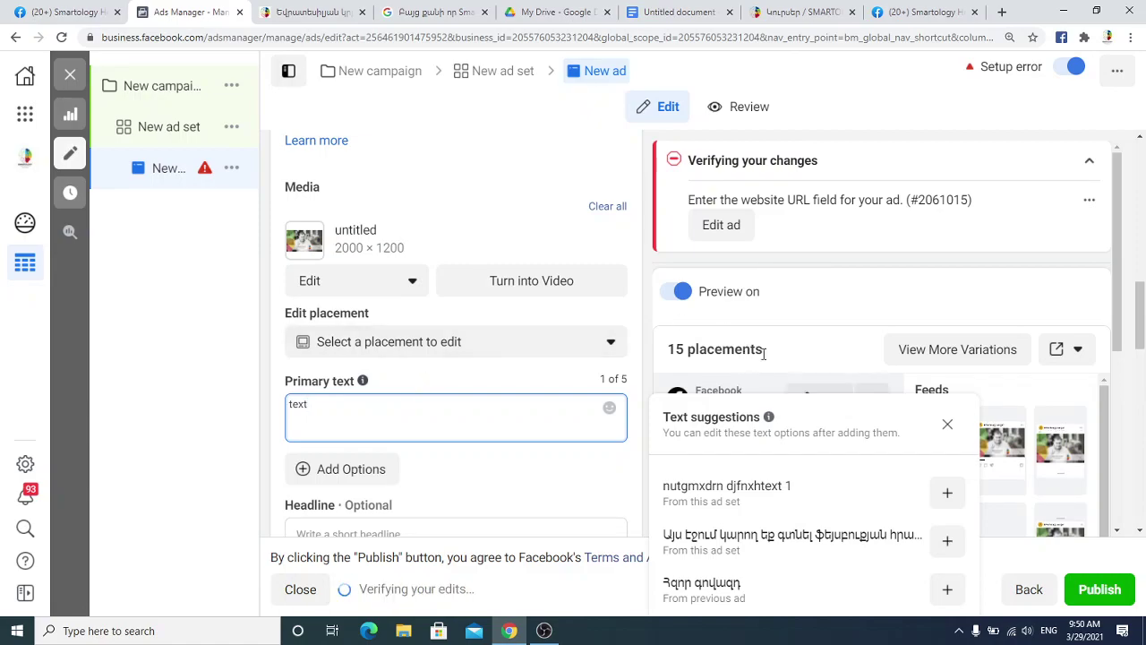
left_click(809, 319)
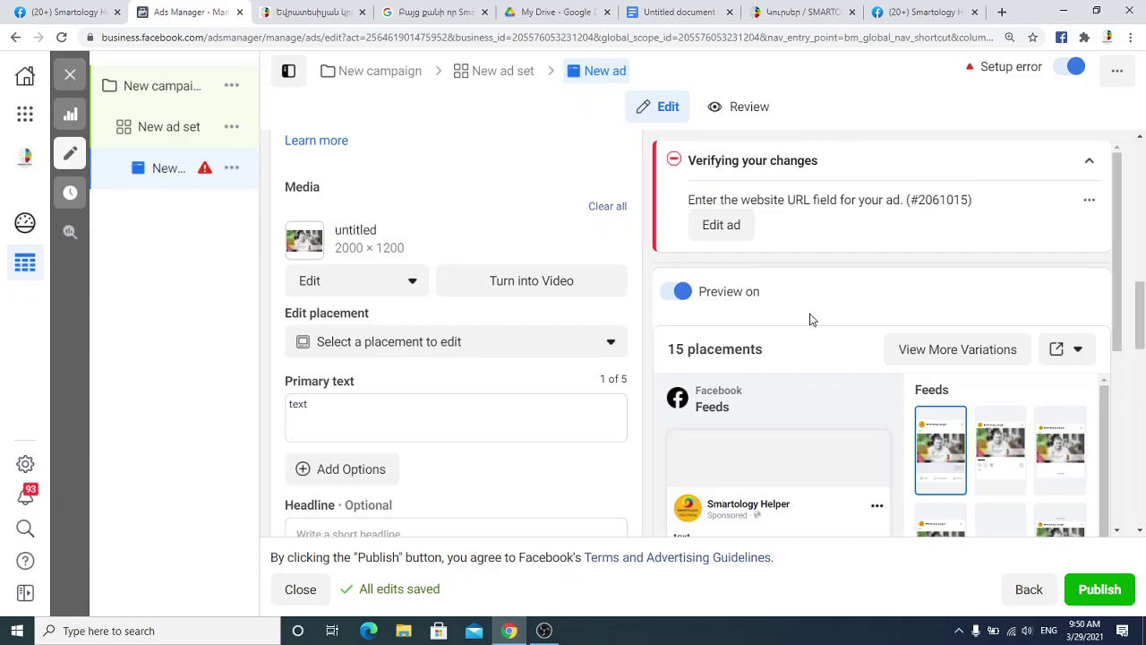
scroll(992, 435, "down", 4)
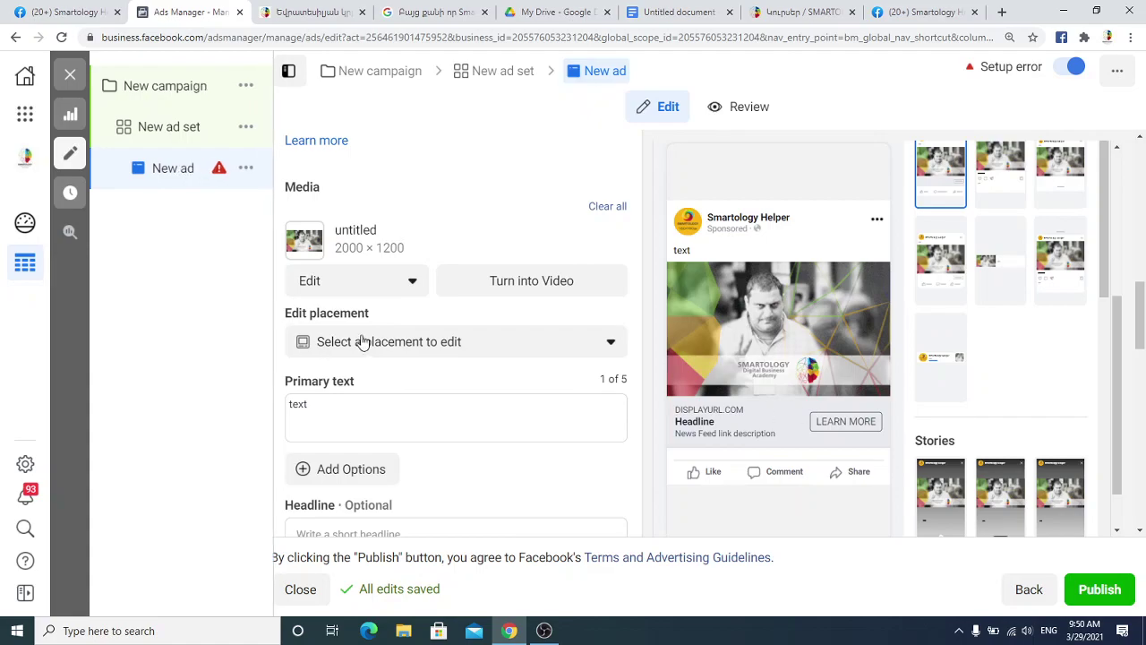
- Enable an Instant Experience for the ad and select the existing one named Untitled Instant Experience
scroll(391, 322, "down", 2)
scroll(389, 334, "up", 5)
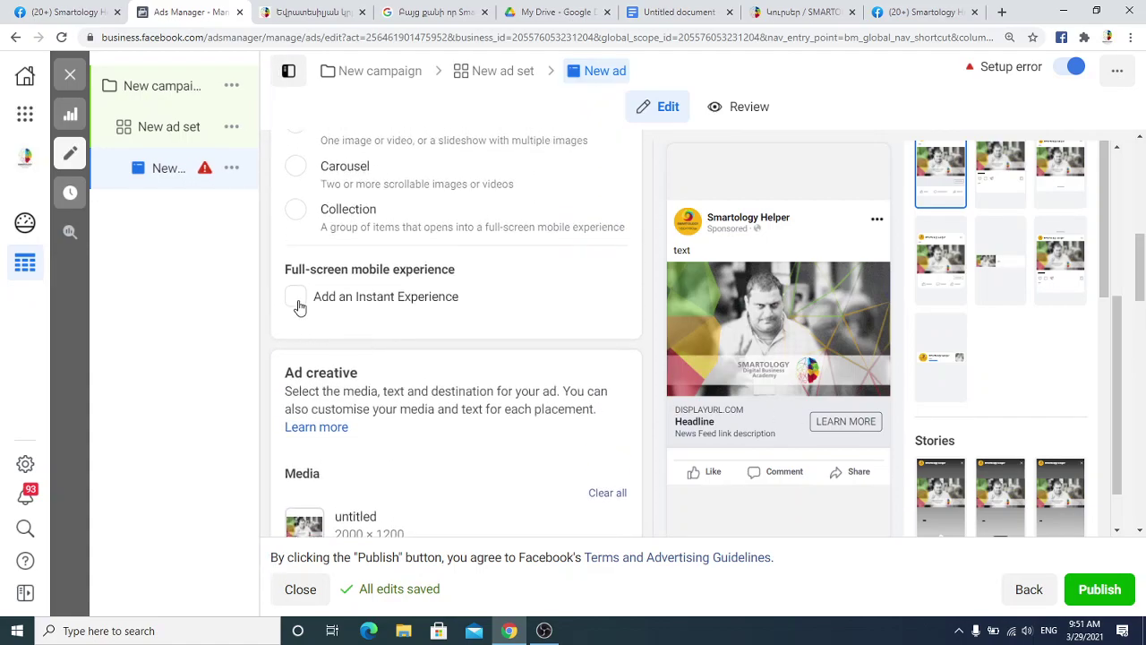
left_click(299, 305)
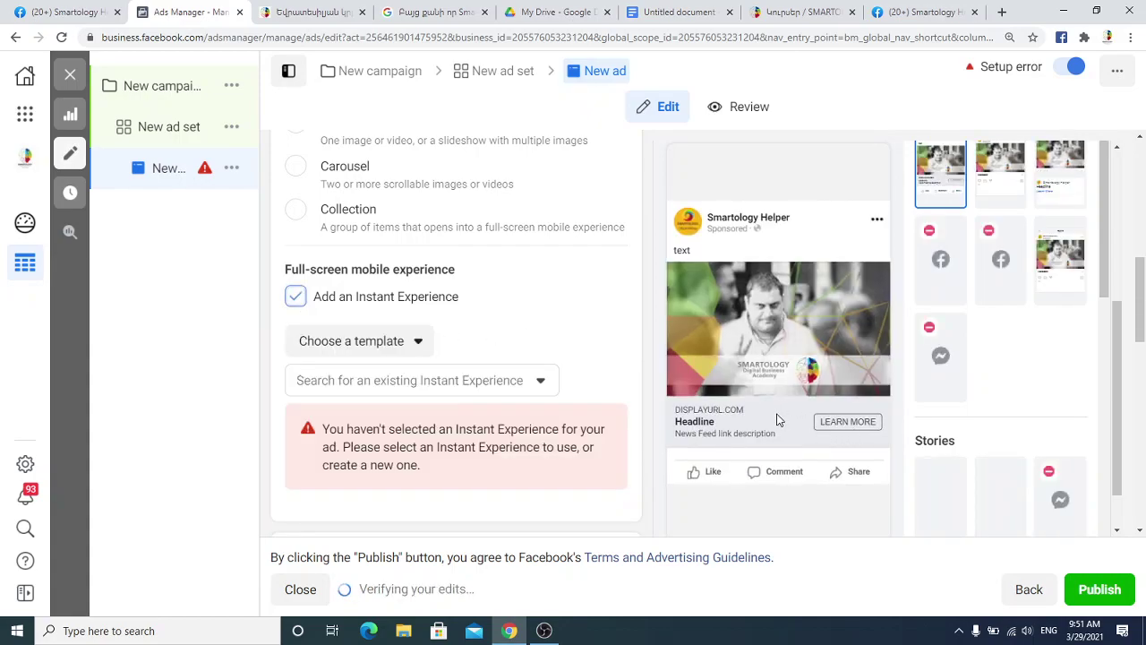
left_click(458, 383)
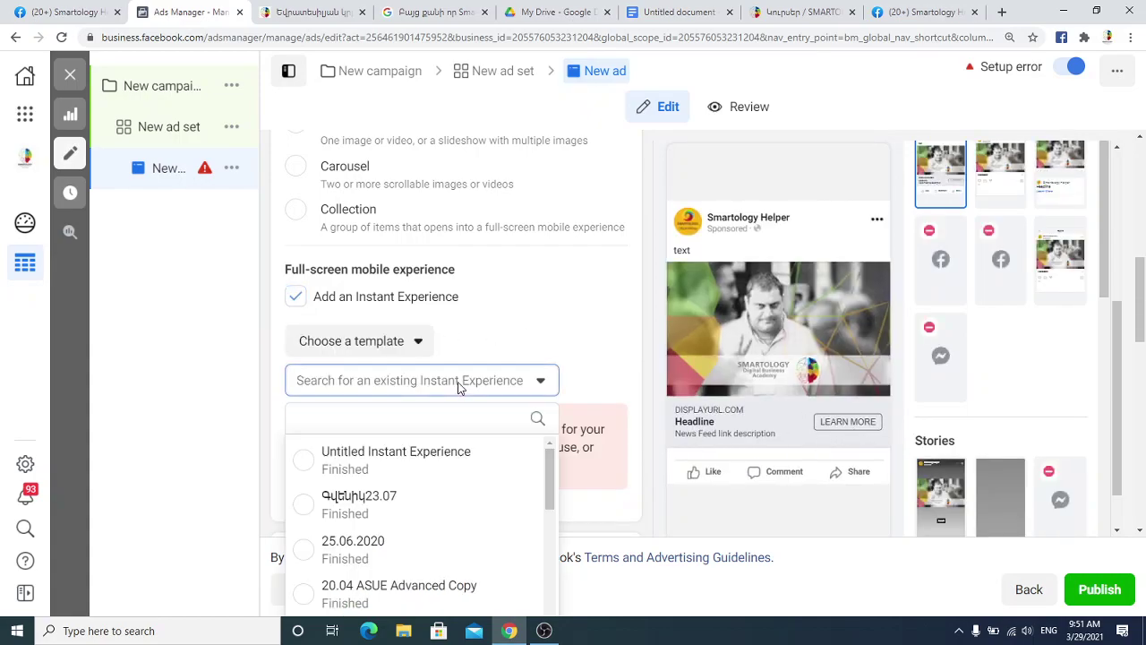
left_click(400, 460)
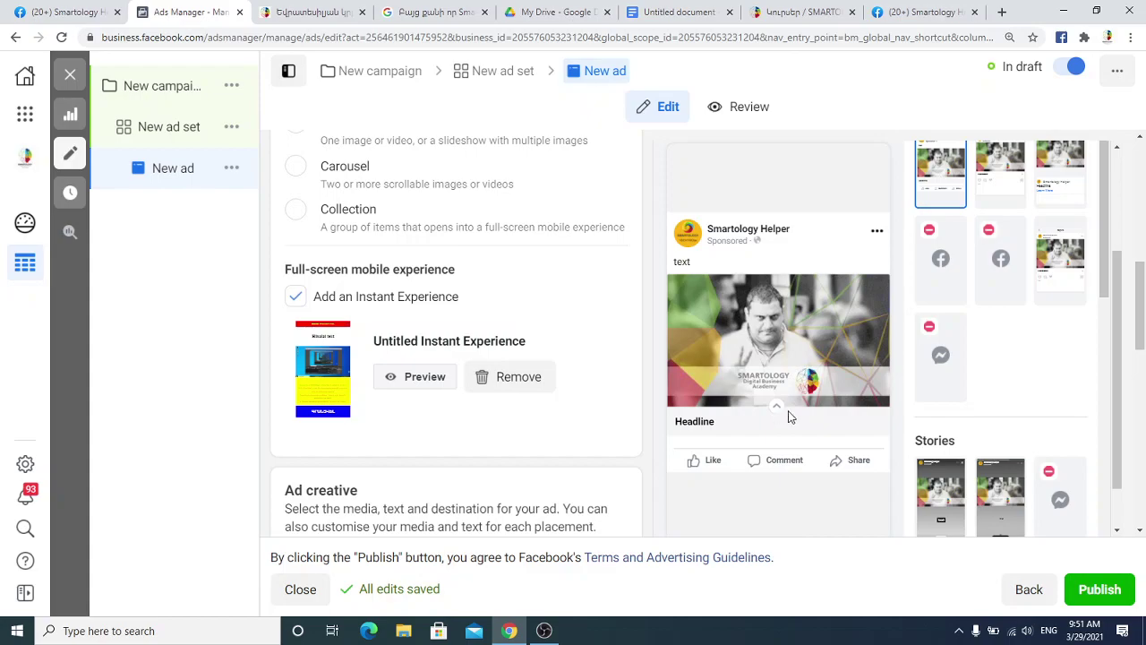
- Review the ad's creative, headline, tracking and Instant Experience settings
scroll(474, 422, "down", 5)
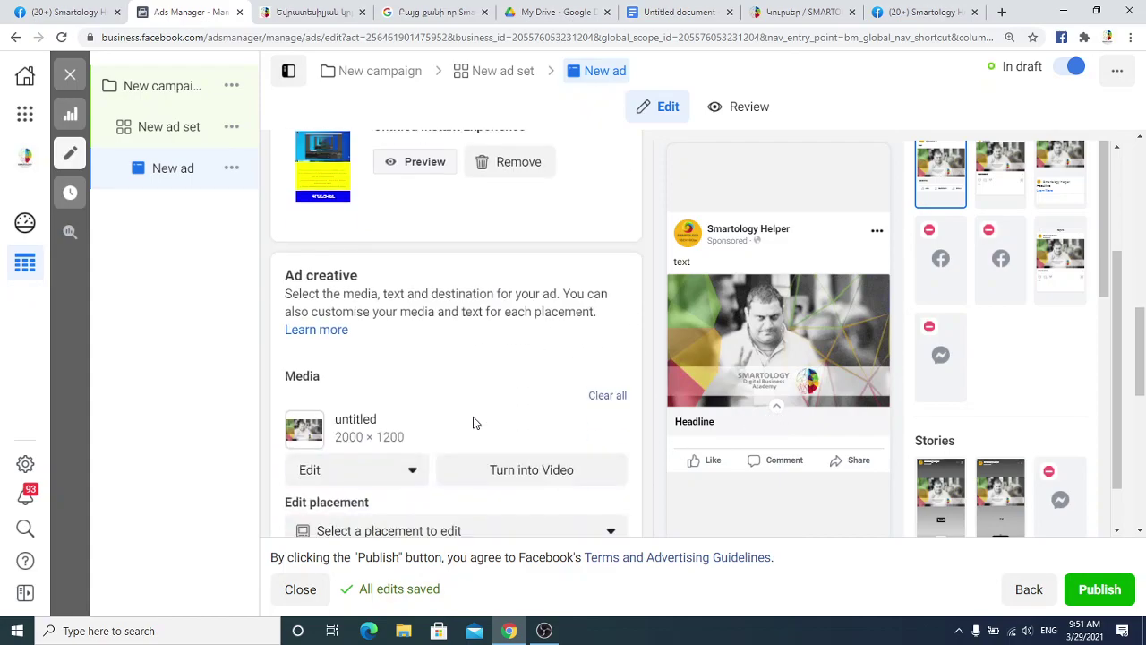
scroll(421, 385, "down", 2)
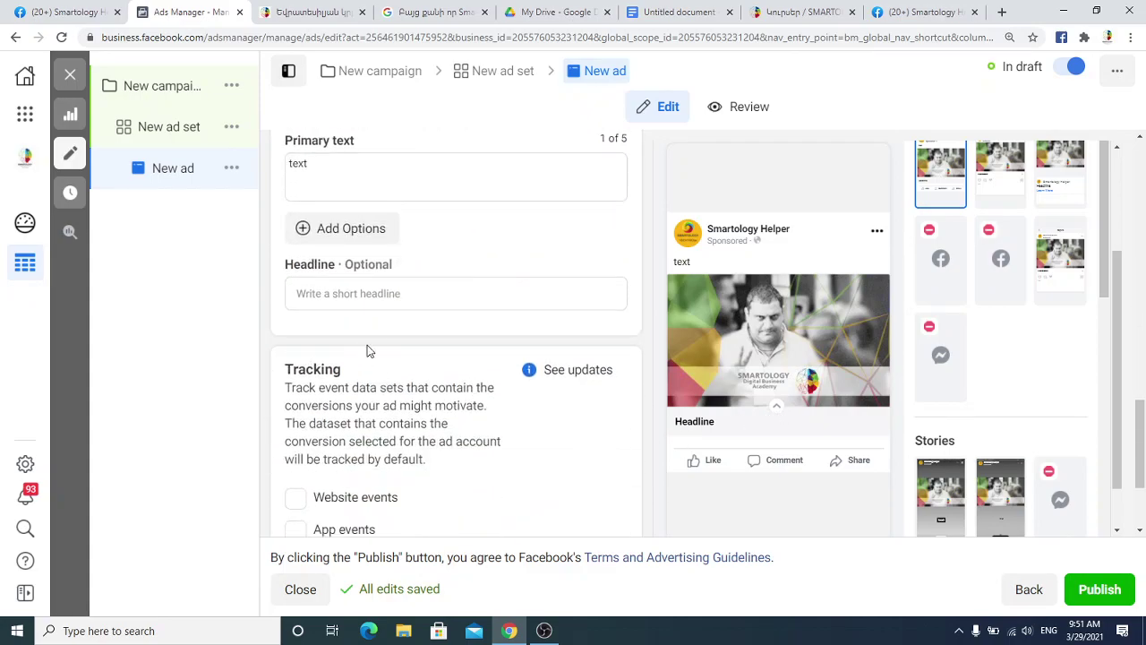
scroll(383, 350, "up", 2)
scroll(345, 315, "down", 4)
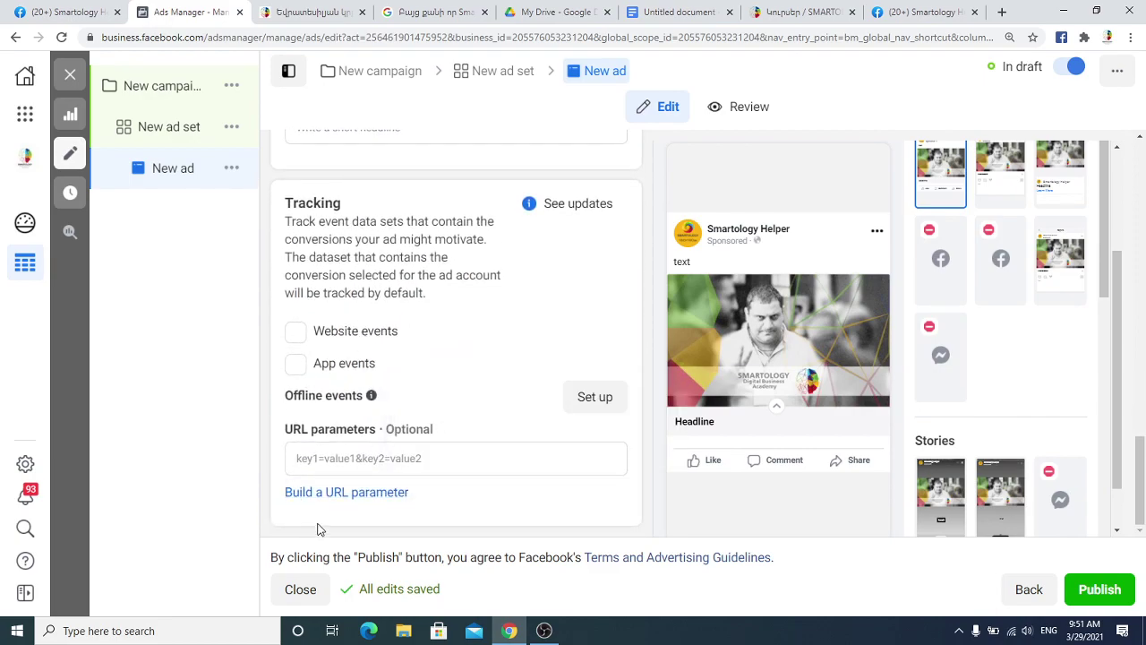
scroll(378, 423, "up", 15)
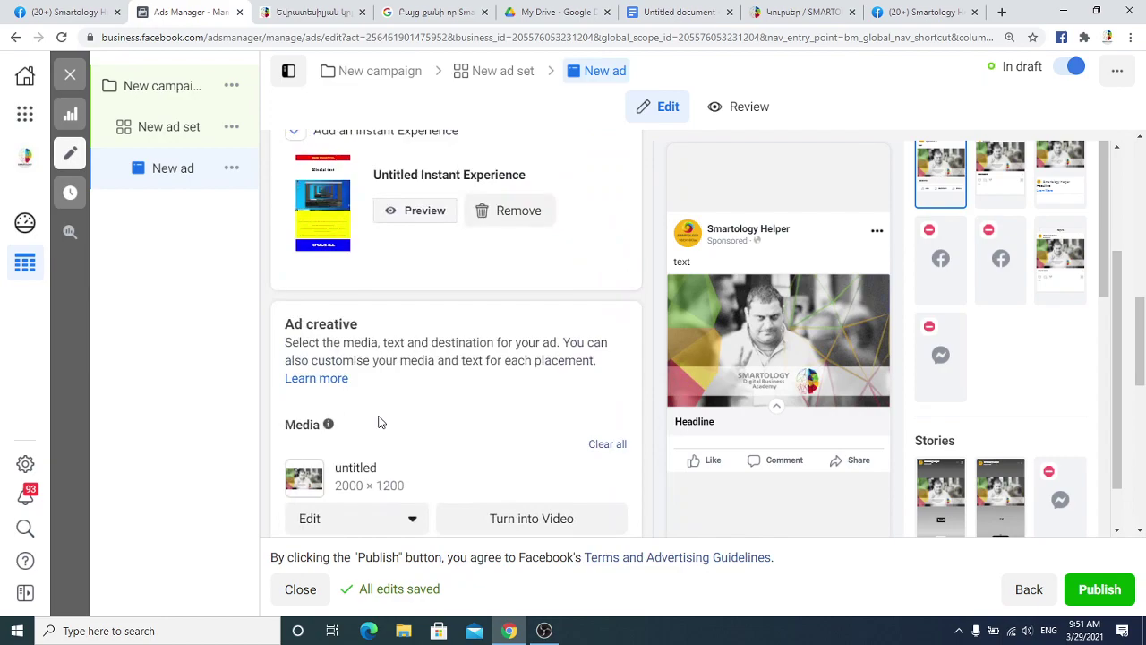
scroll(379, 422, "up", 2)
scroll(380, 434, "down", 7)
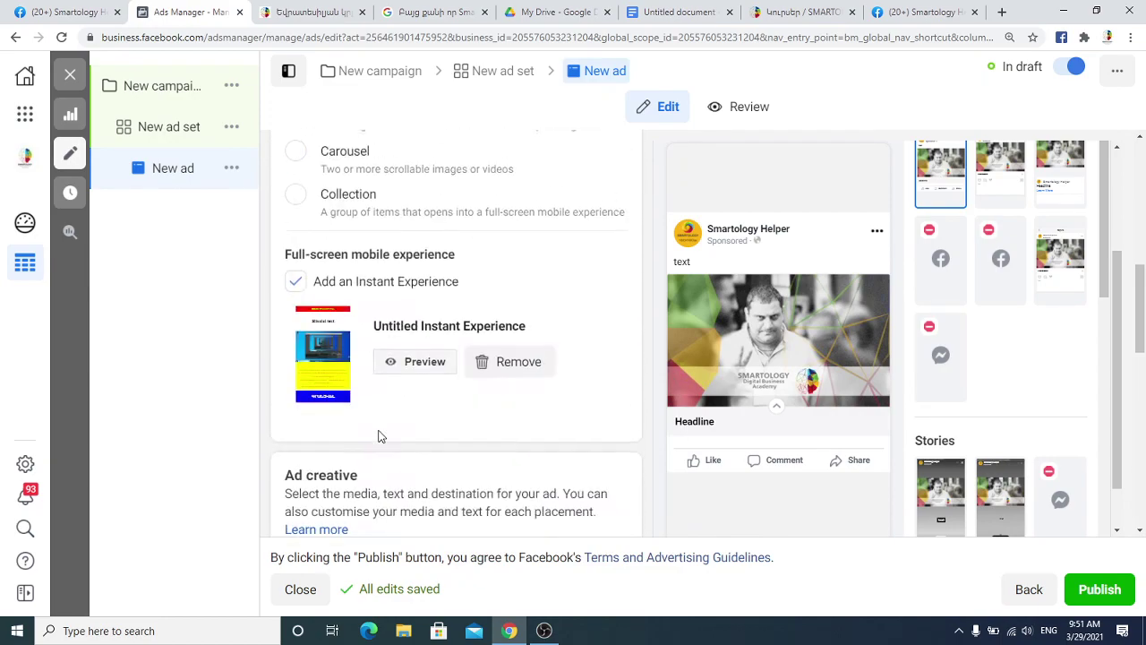
scroll(381, 448, "down", 3)
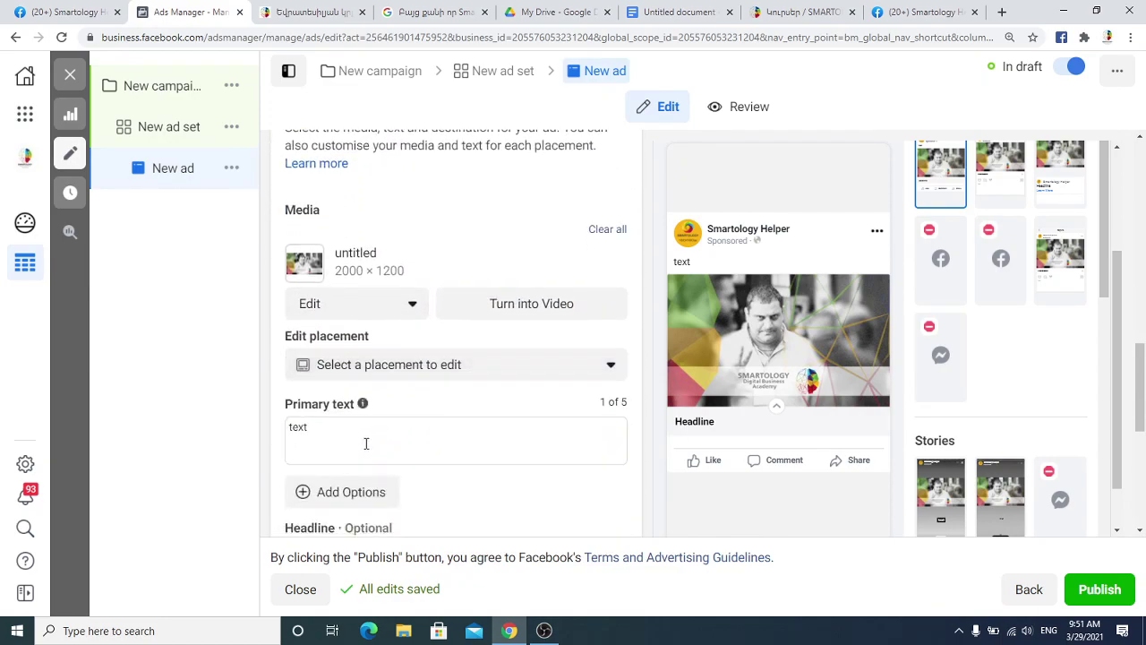
- Enter "Ktcra stex lavaguyn ardyunqi hamar" as the ad's headline
left_click(358, 483)
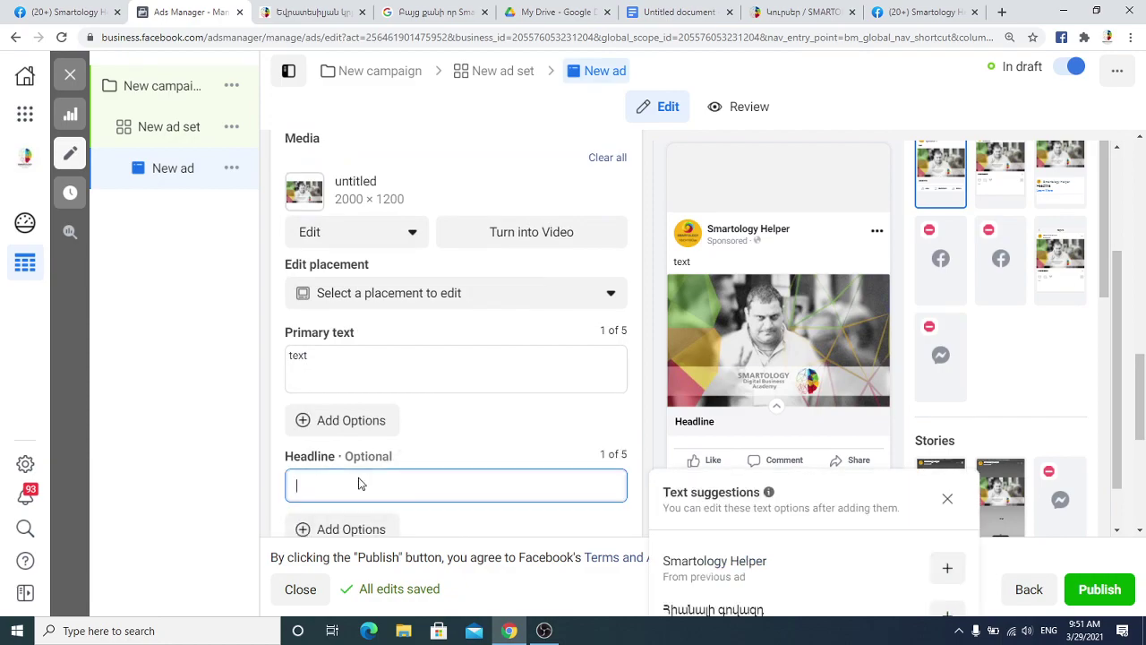
type("Ktcra stex")
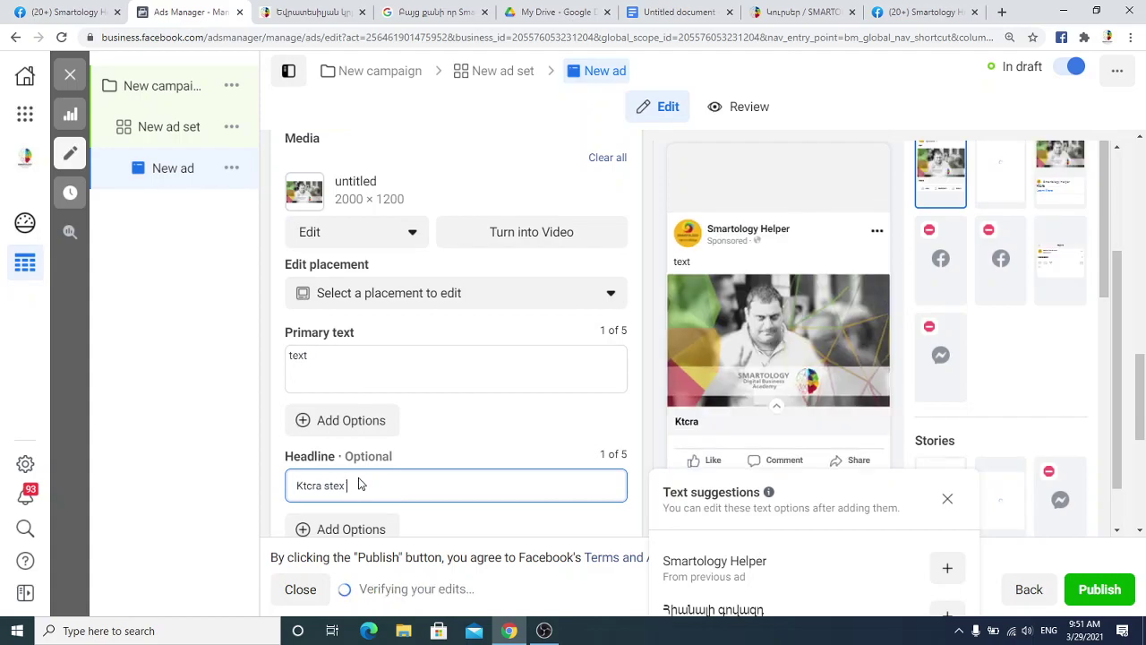
type(" lavaguyn ardyunqi hamar")
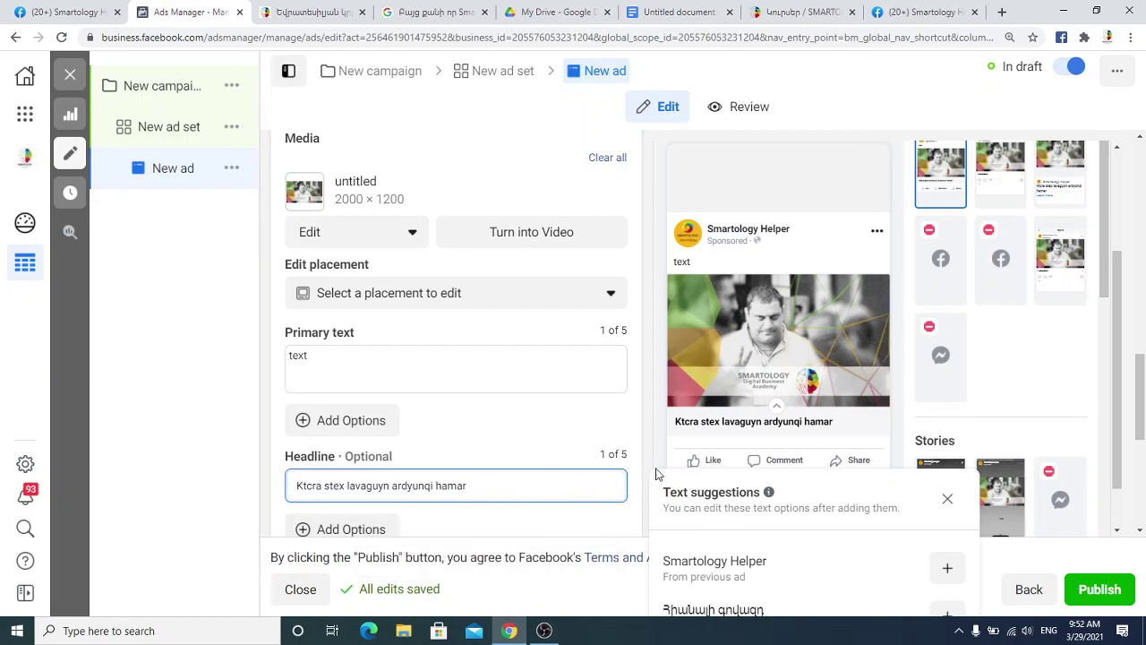
- Add a second primary text option with the placeholder text "vnhfgdhx r"
left_click(327, 426)
left_click(363, 430)
left_click(350, 402)
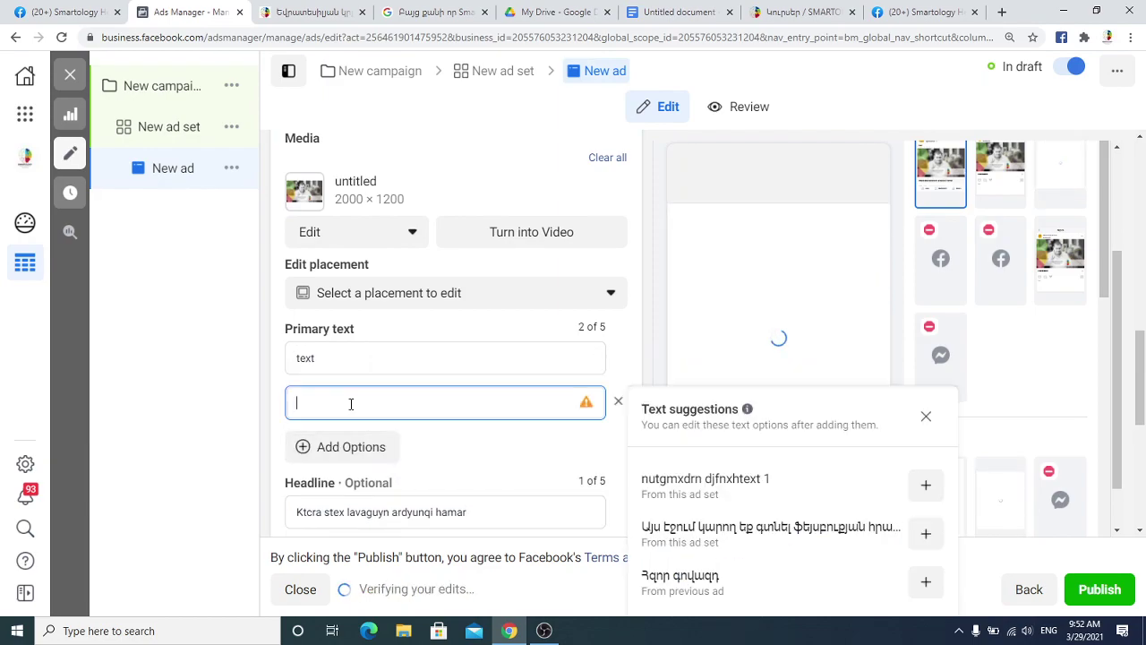
type("vnhfgdhx r")
- Add a second headline option and leave it empty
scroll(375, 455, "down", 3)
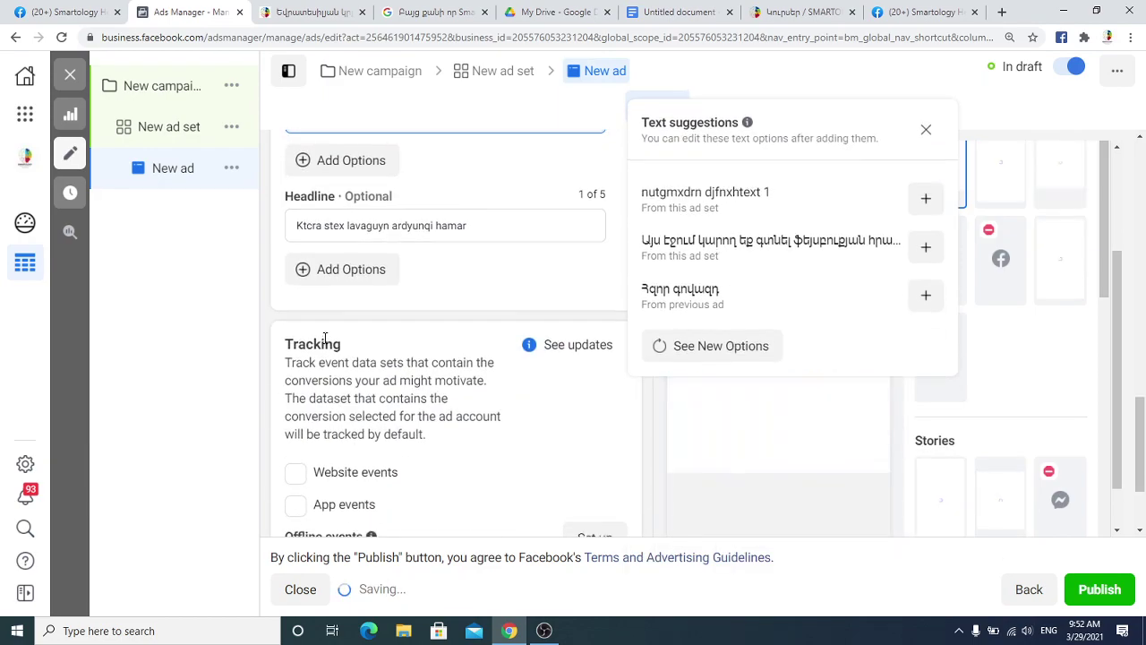
left_click(345, 274)
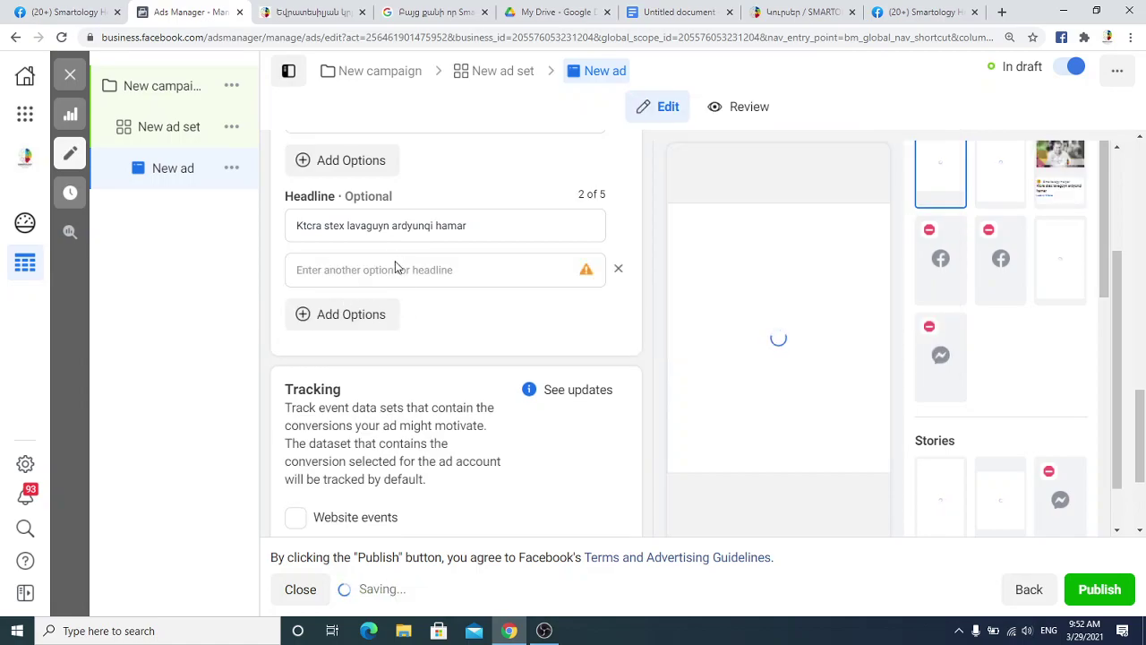
left_click(396, 263)
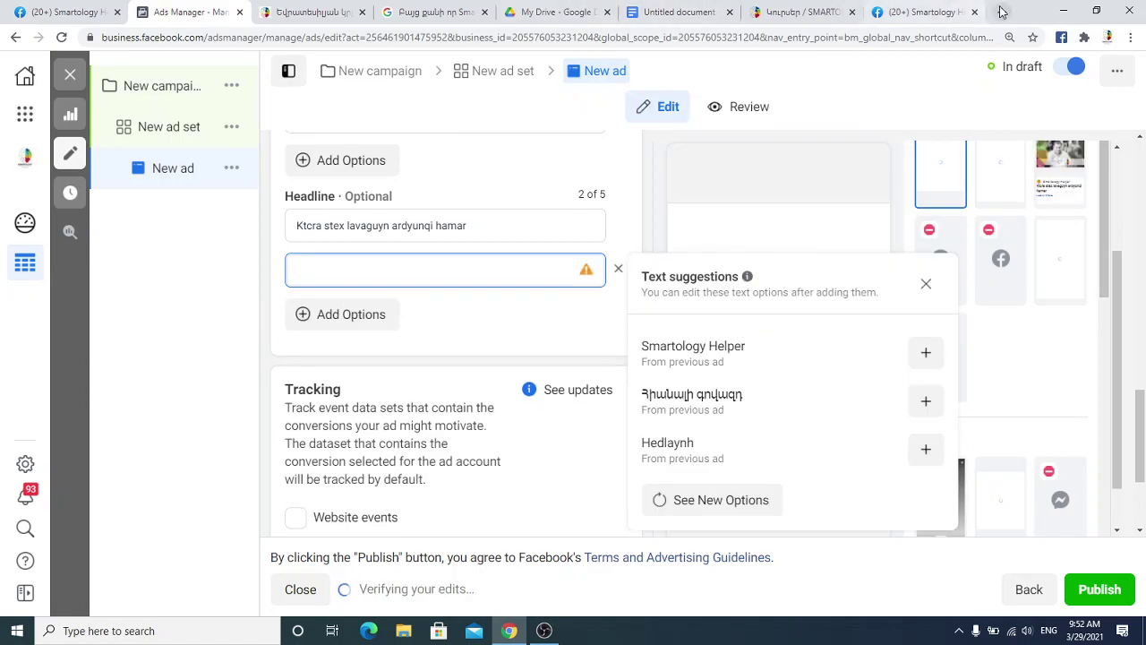
- Open a new browser tab for visiting another website
left_click(1002, 12)
left_click(952, 32)
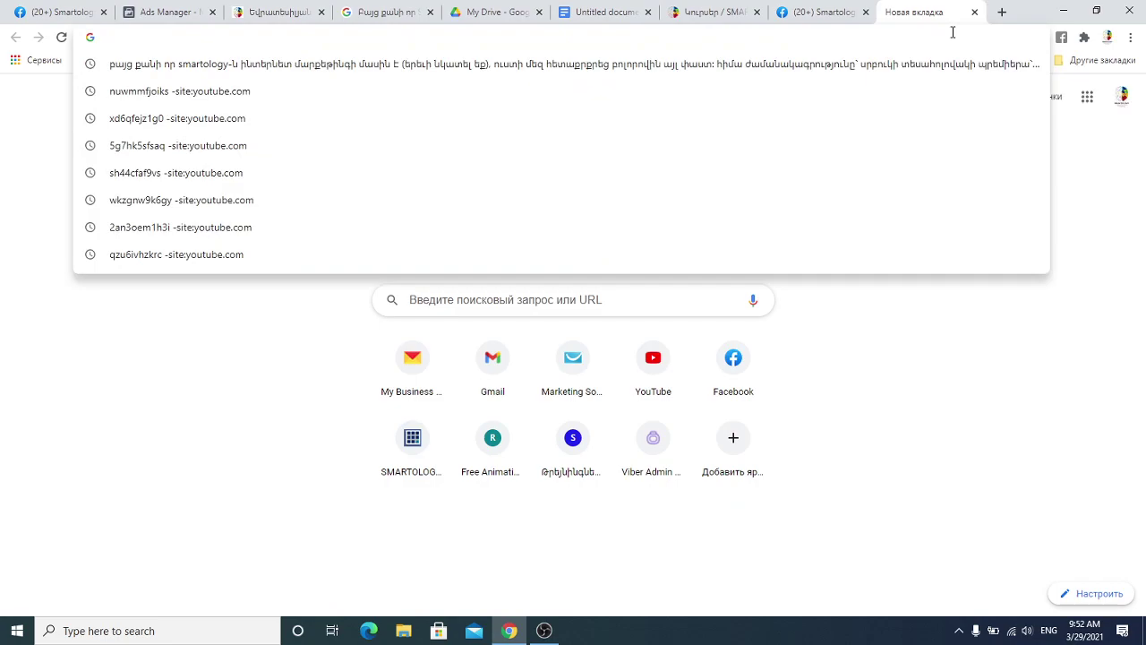
type("c")
key("BackSpace")
key("BackSpace")
type("op")
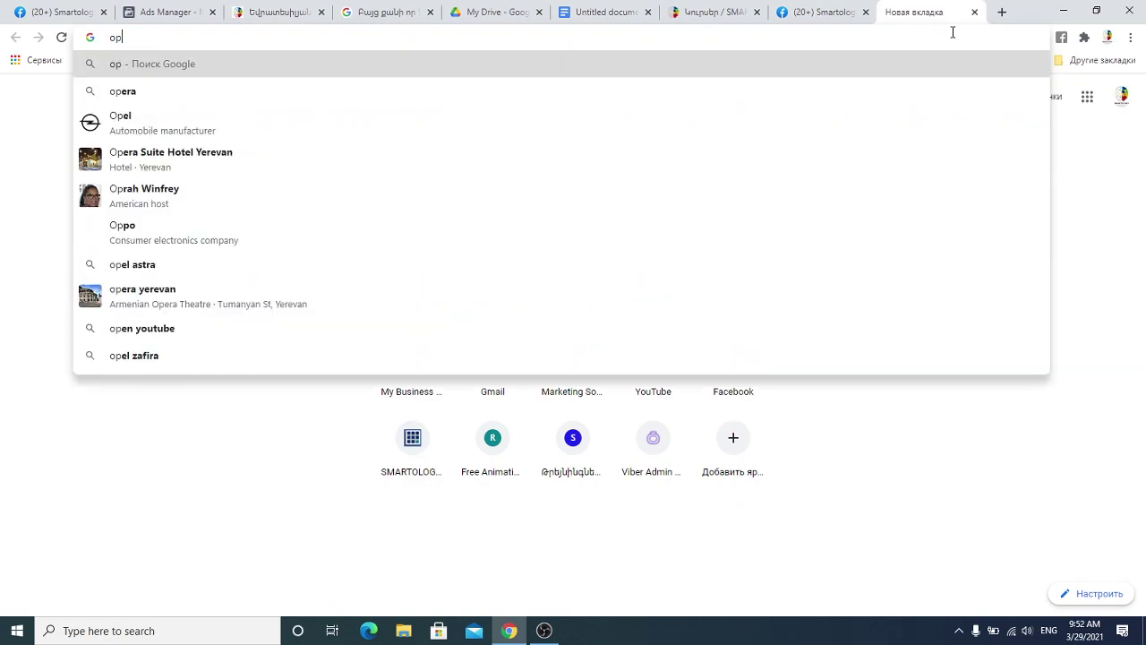
type("iliapp")
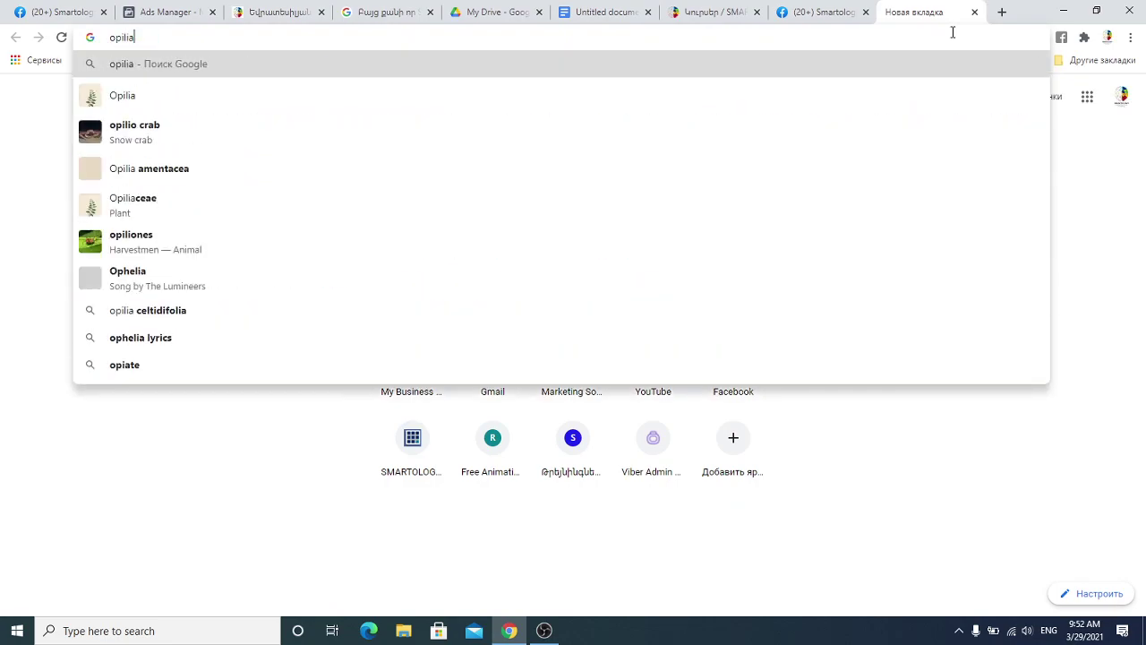
key("BackSpace")
key("BackSpace")
key("BackSpace")
key("BackSpace")
key("BackSpace")
key("BackSpace")
key("BackSpace")
key("BackSpace")
- Go to the website piliapp.com
type("pi")
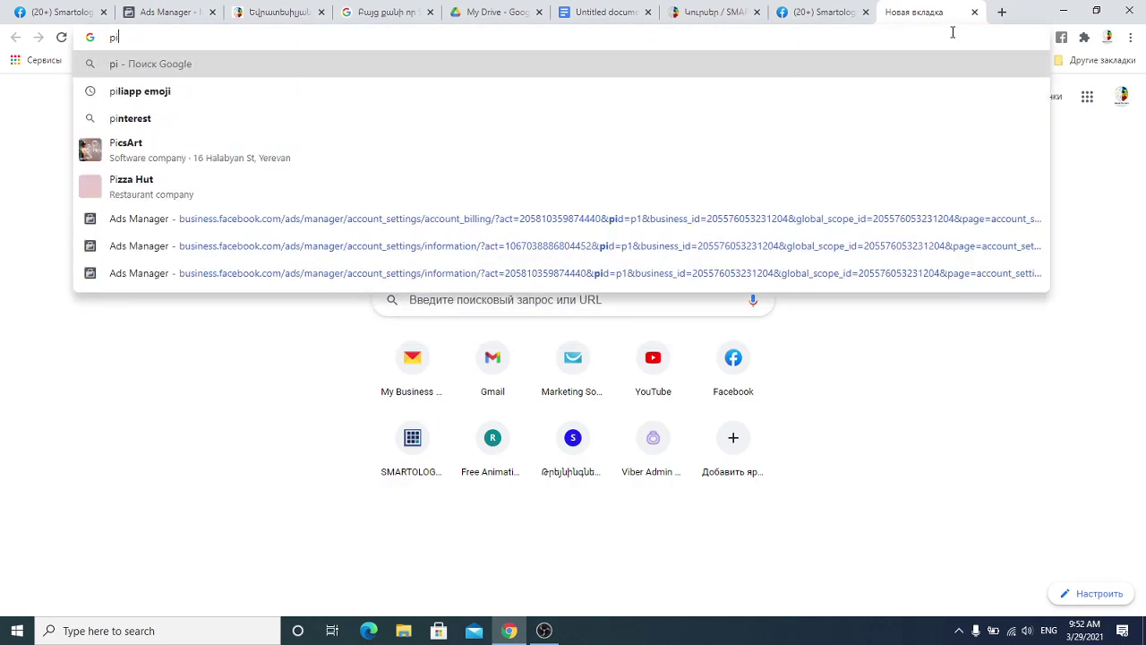
type("liapp.com")
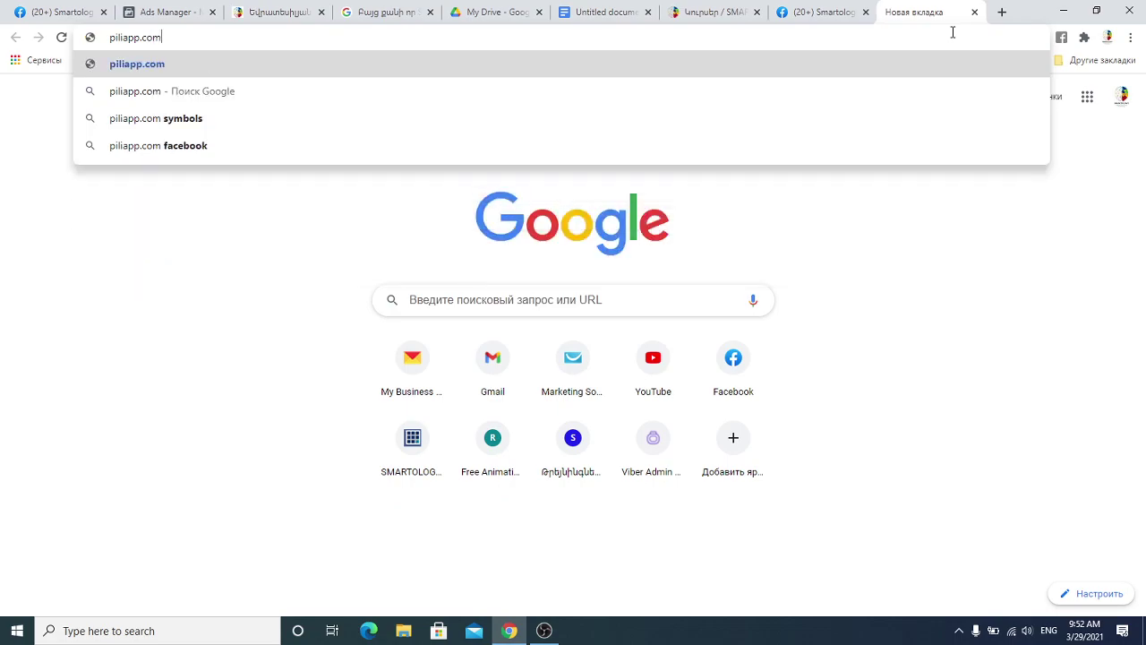
key("Return")
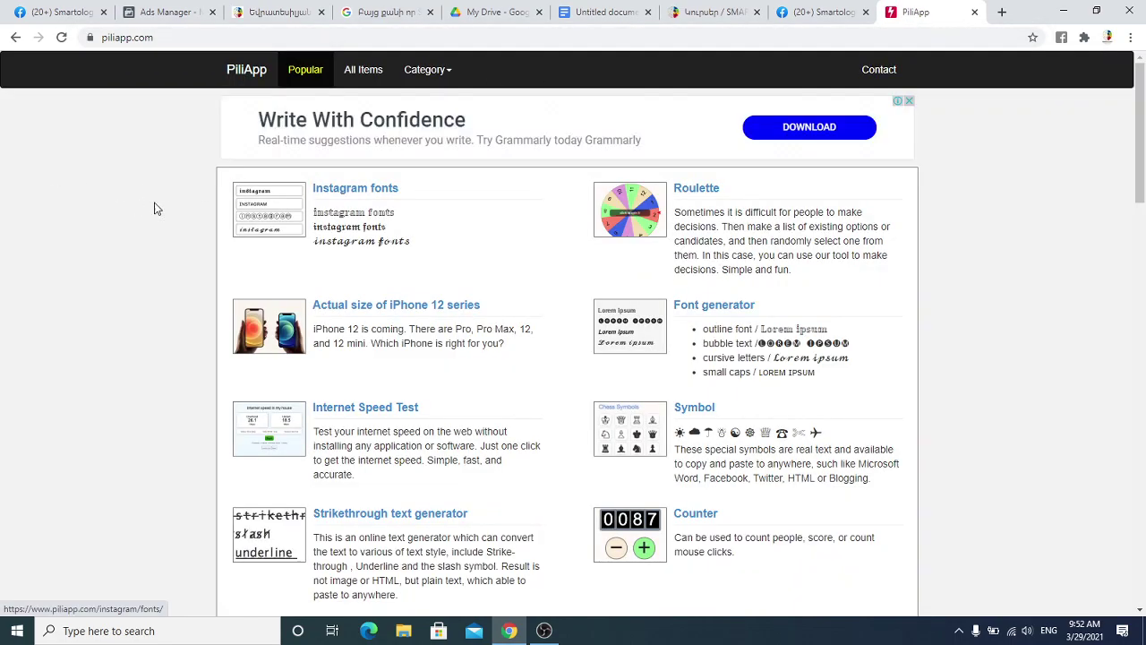
- Look through the list of popular tools on the PiliApp home page
scroll(187, 176, "down", 2)
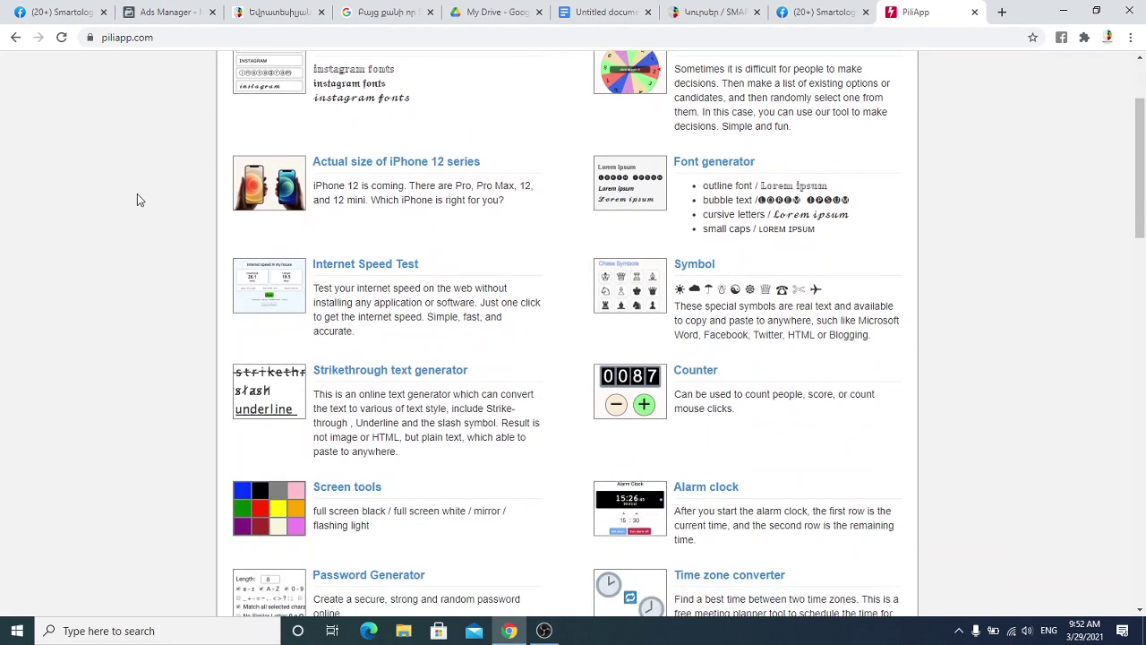
scroll(141, 206, "down", 1)
scroll(143, 235, "down", 2)
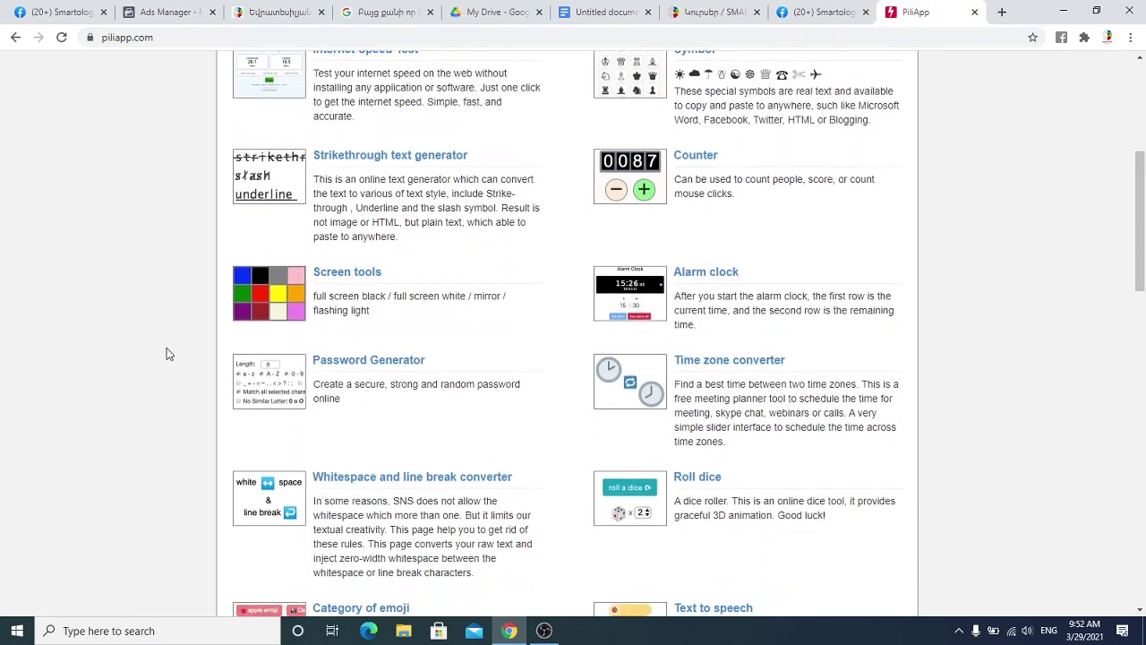
scroll(486, 371, "down", 2)
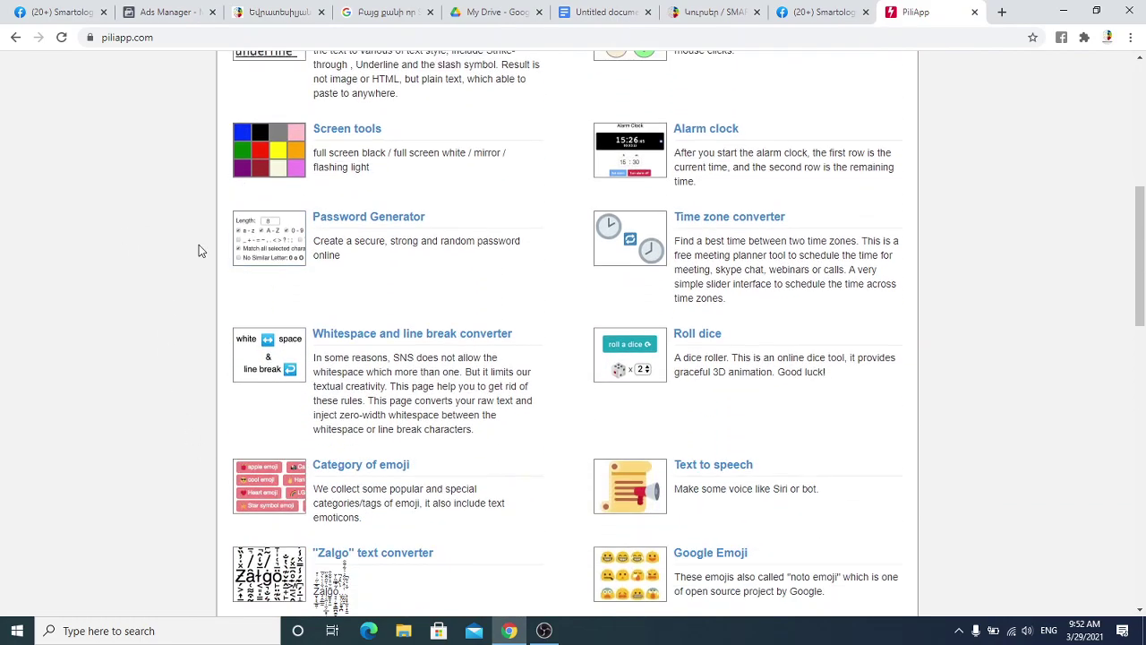
scroll(199, 250, "down", 6)
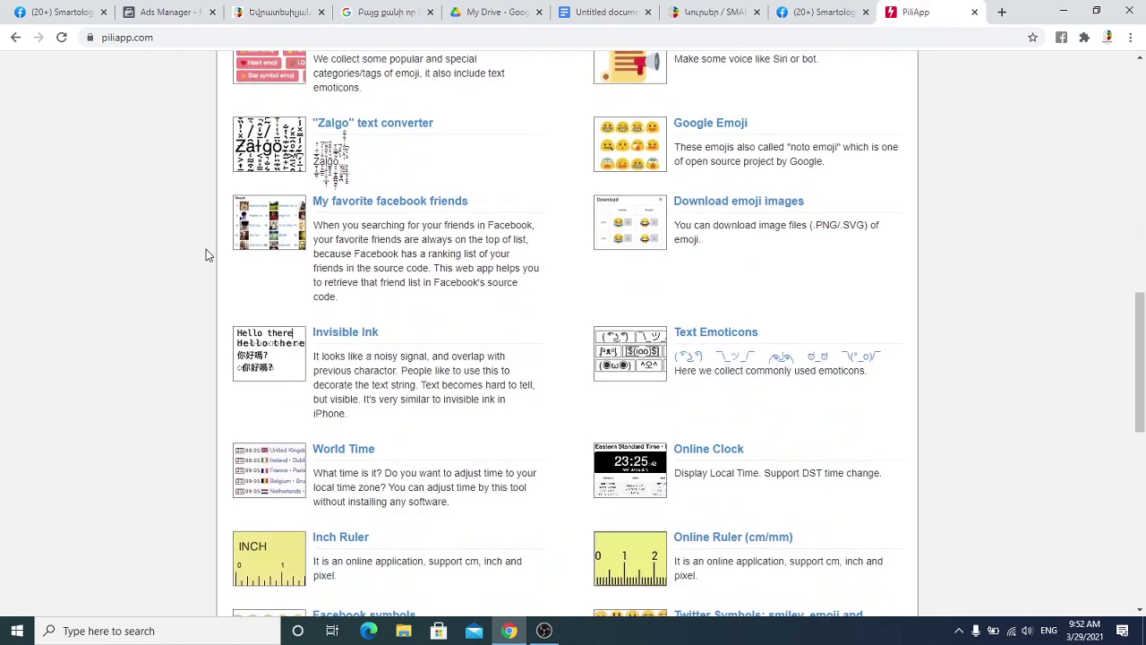
scroll(206, 255, "down", 5)
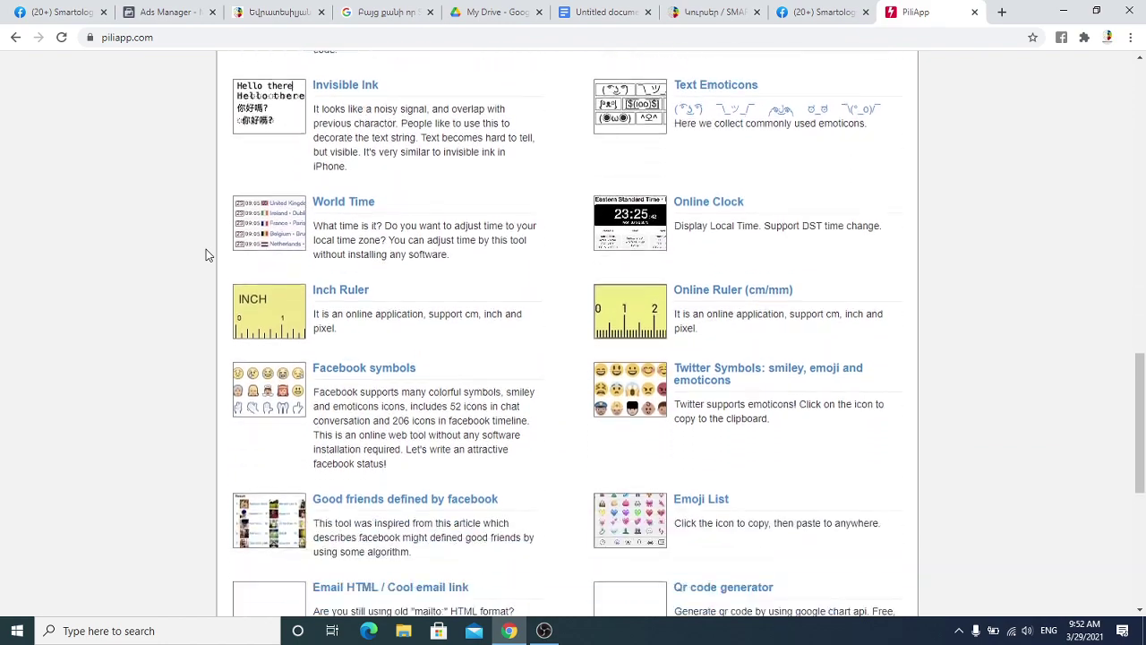
scroll(206, 251, "down", 5)
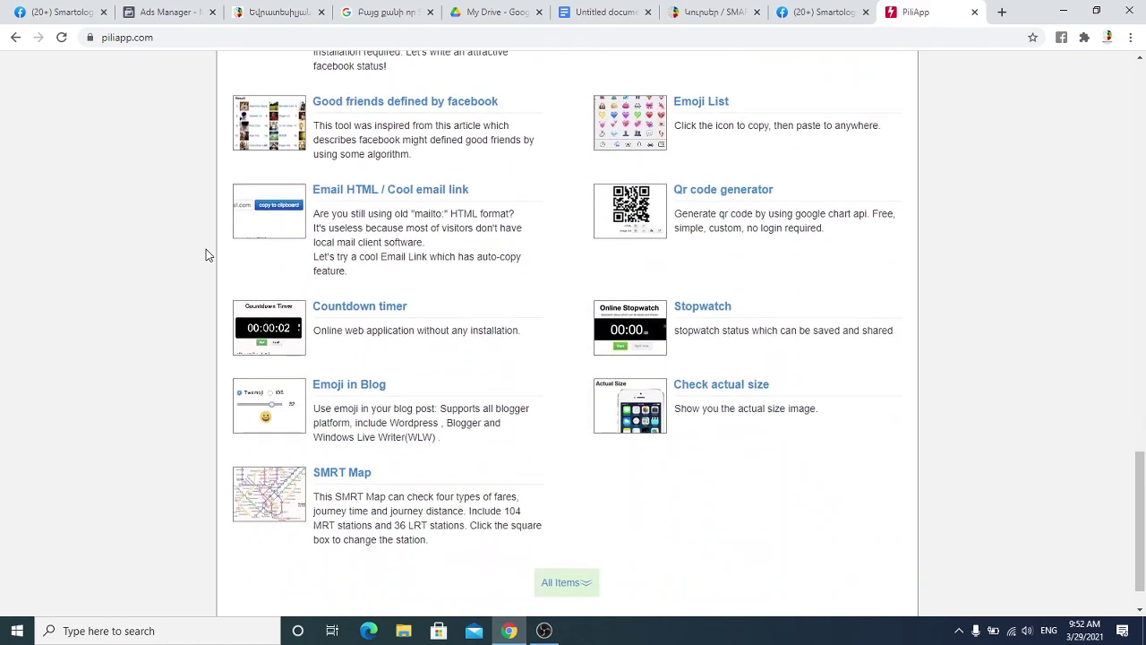
scroll(206, 260, "down", 1)
scroll(215, 259, "up", 20)
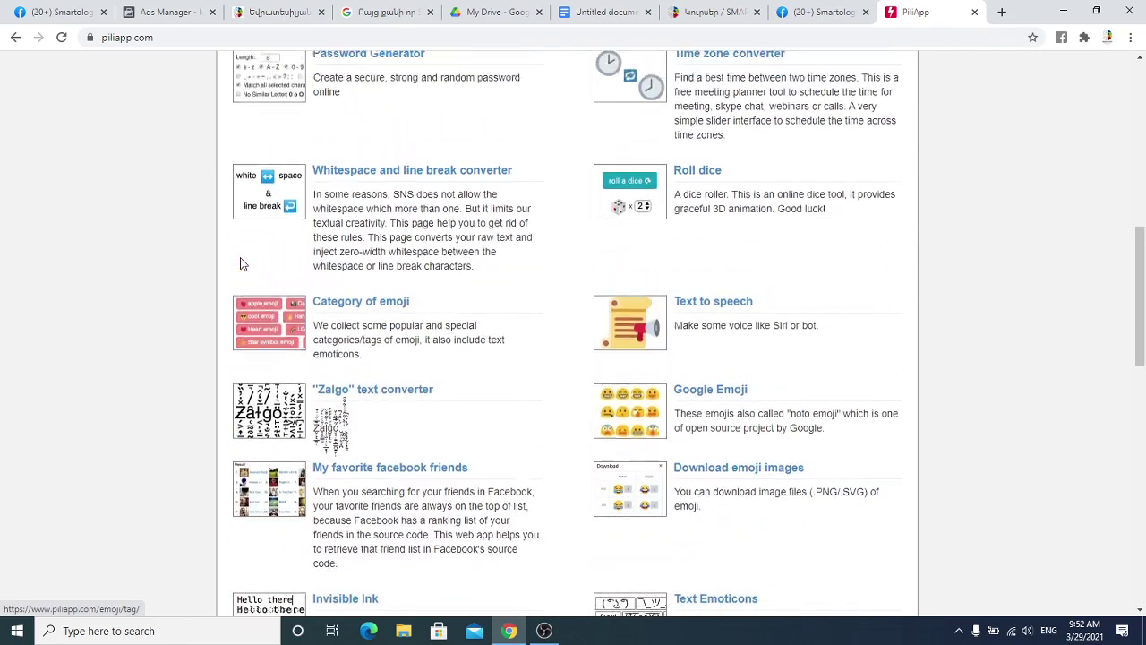
scroll(240, 262, "up", 3)
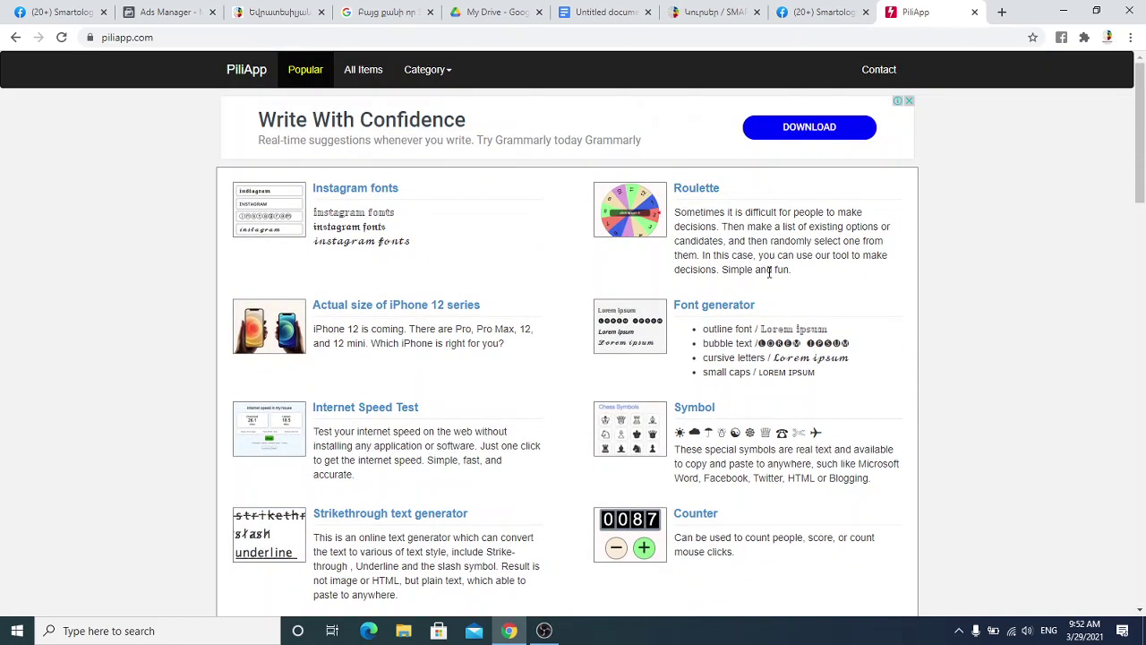
- Open PiliApp's Symbol collection and look through its categories as far as the hand symbols
scroll(707, 340, "down", 3)
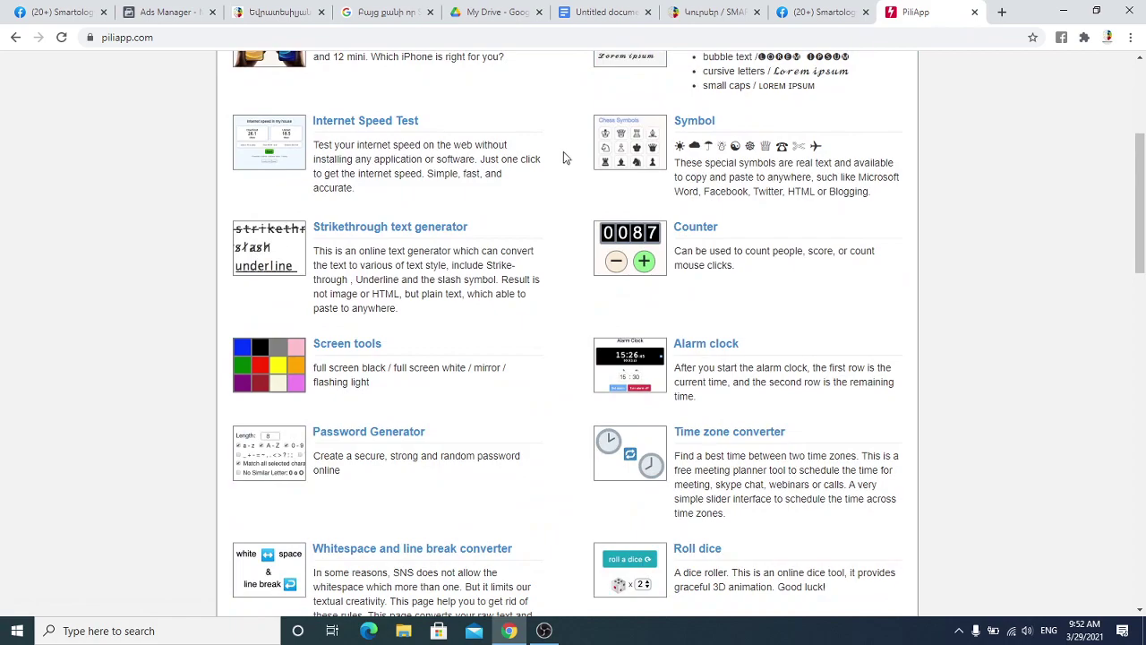
left_click(633, 154)
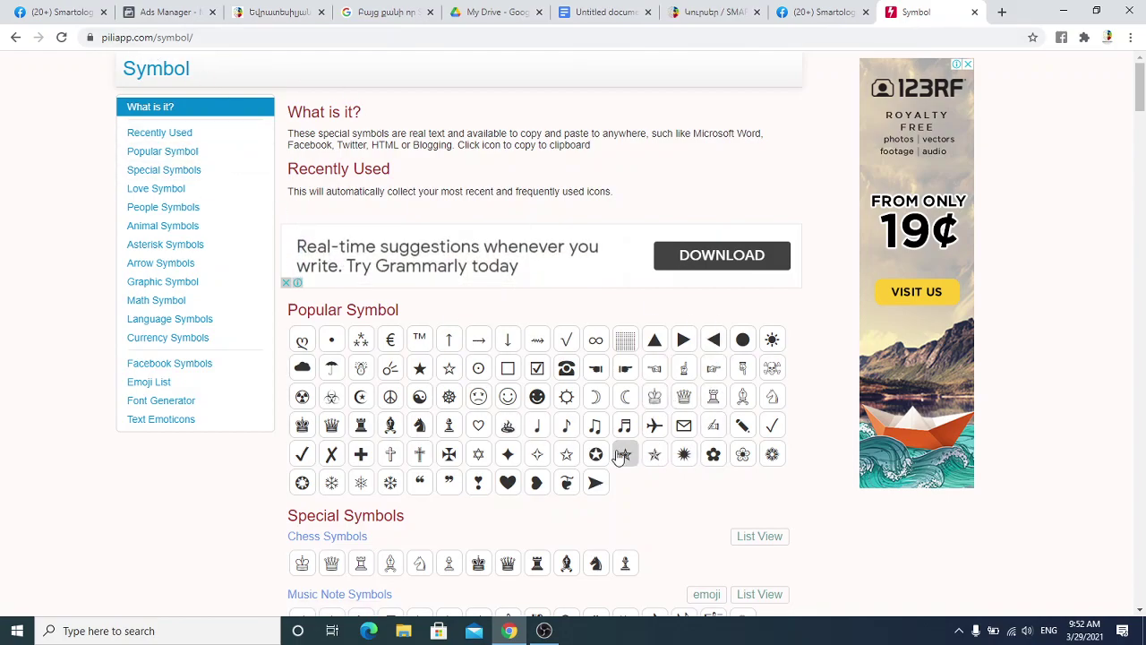
scroll(507, 403, "down", 3)
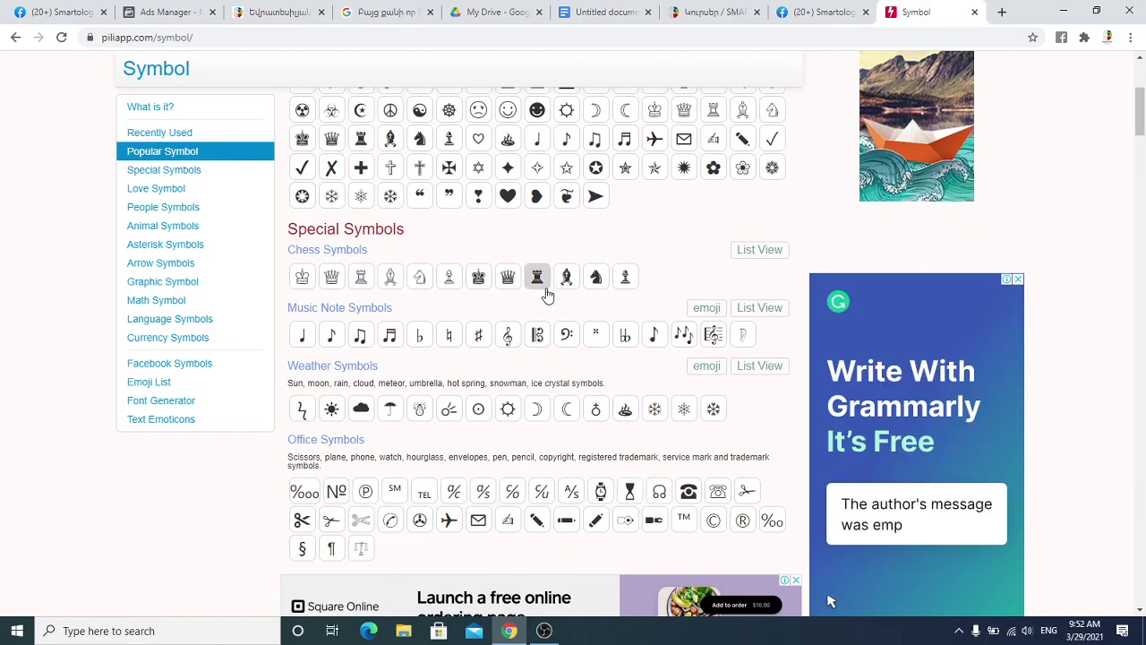
scroll(545, 291, "up", 3)
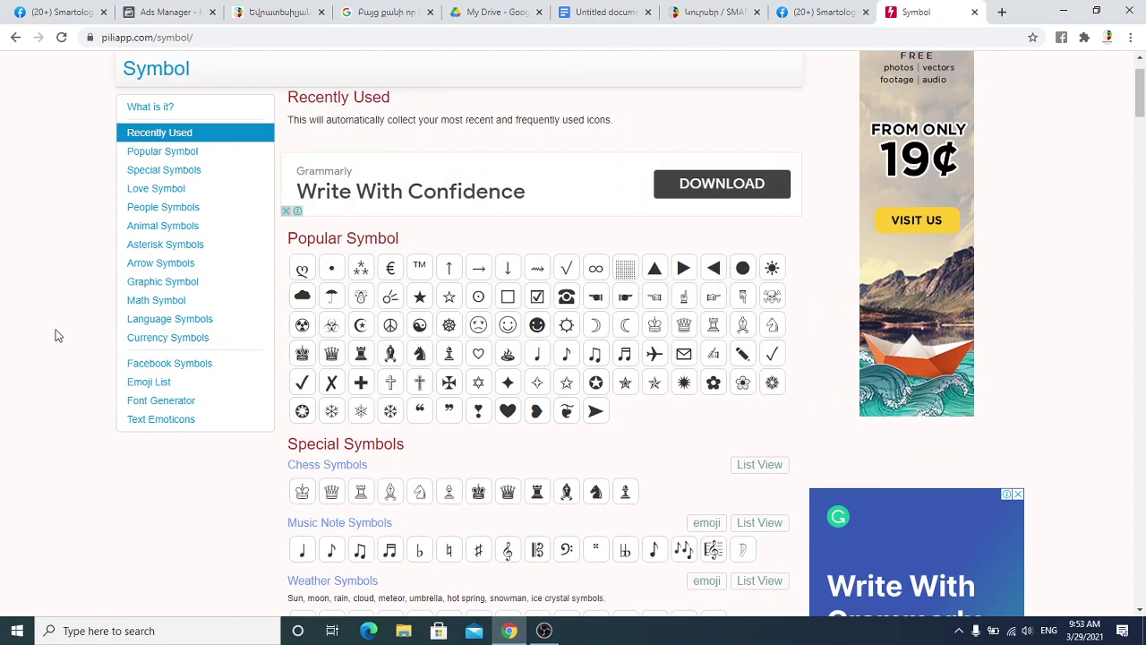
scroll(587, 369, "down", 4)
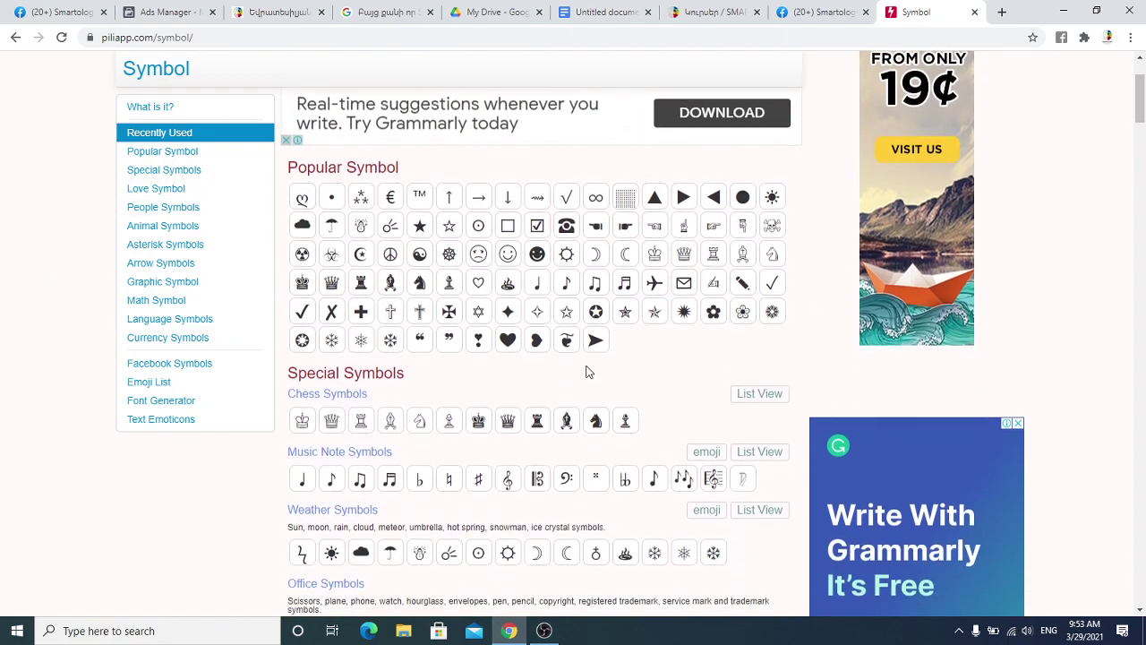
scroll(586, 370, "down", 1)
scroll(585, 371, "down", 3)
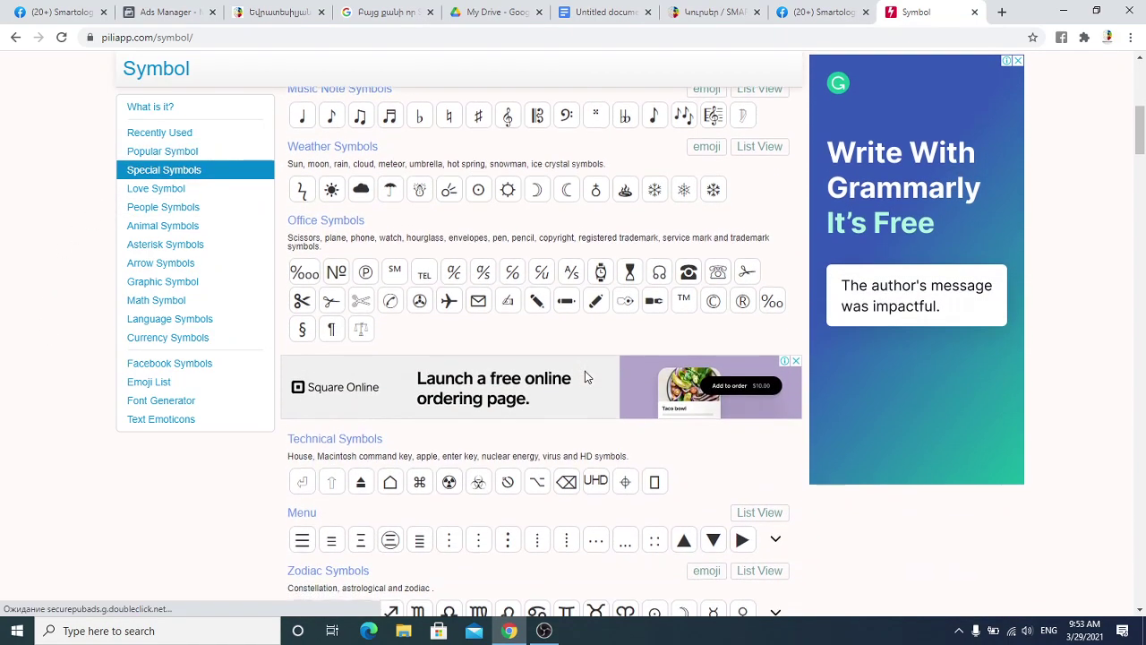
scroll(584, 371, "down", 2)
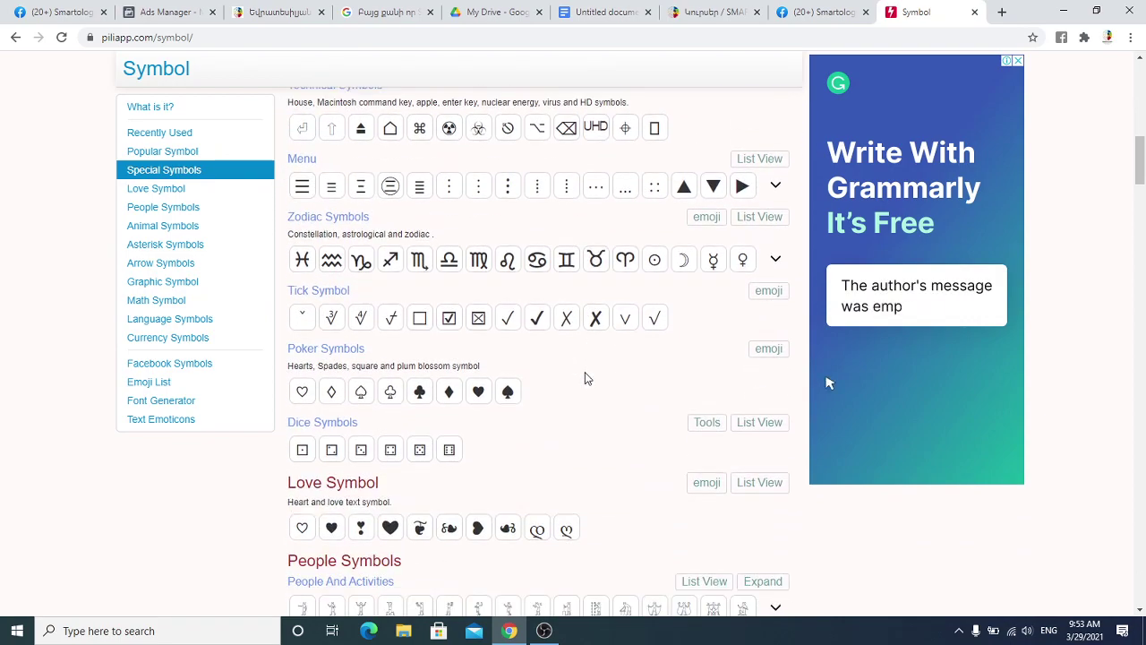
scroll(591, 389, "down", 1)
scroll(589, 383, "down", 3)
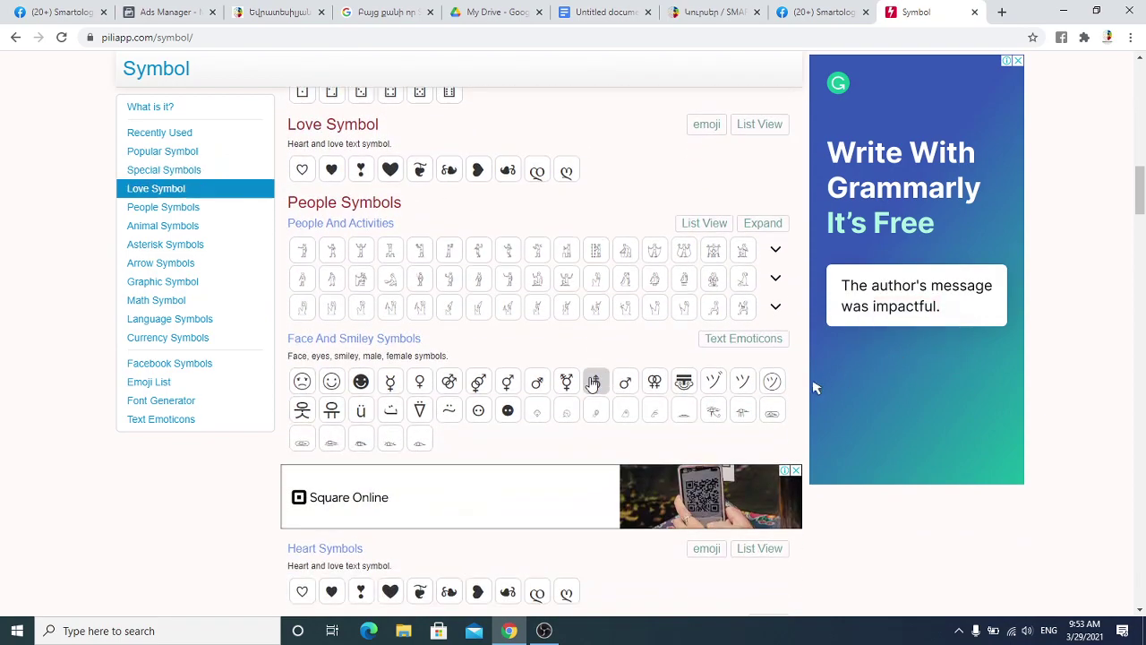
scroll(589, 383, "down", 2)
scroll(589, 383, "down", 2)
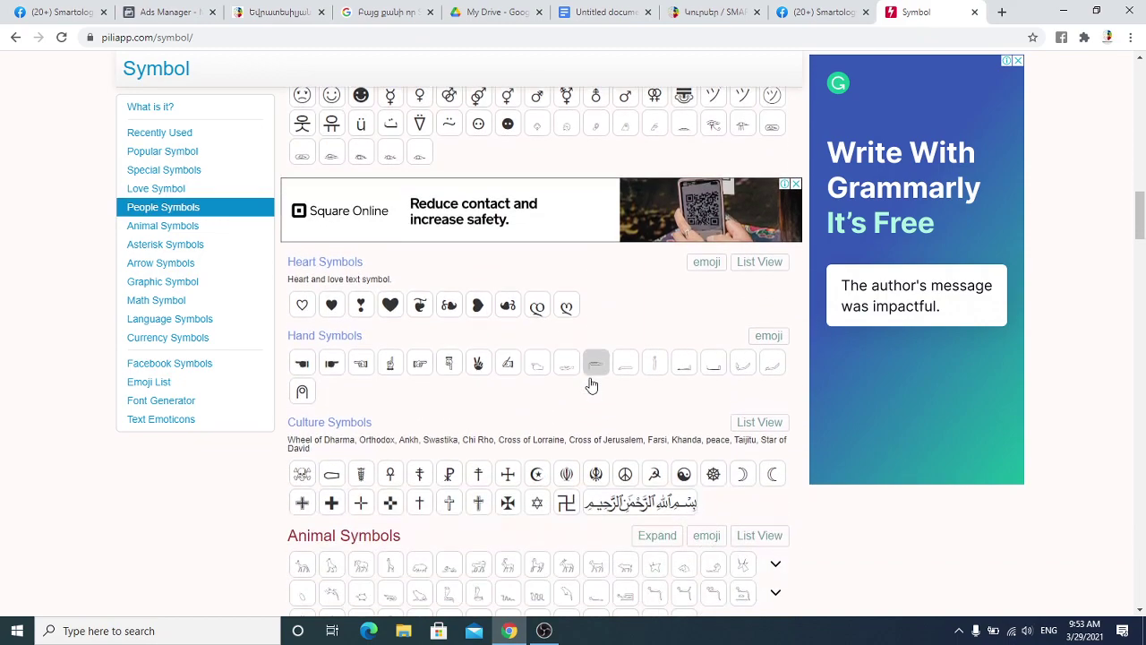
- Copy the black right-pointing hand symbol and enter a row of it followed by "Click heare" as the ad's second headline in Ads Manager
left_click(331, 363)
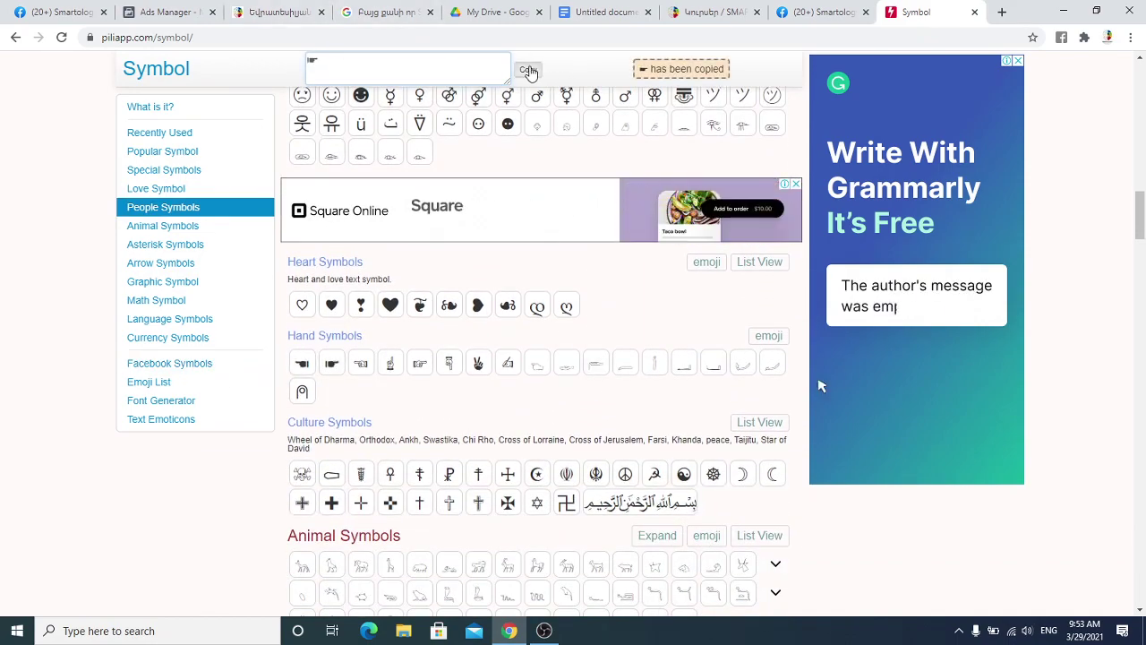
left_click(528, 69)
left_click(165, 12)
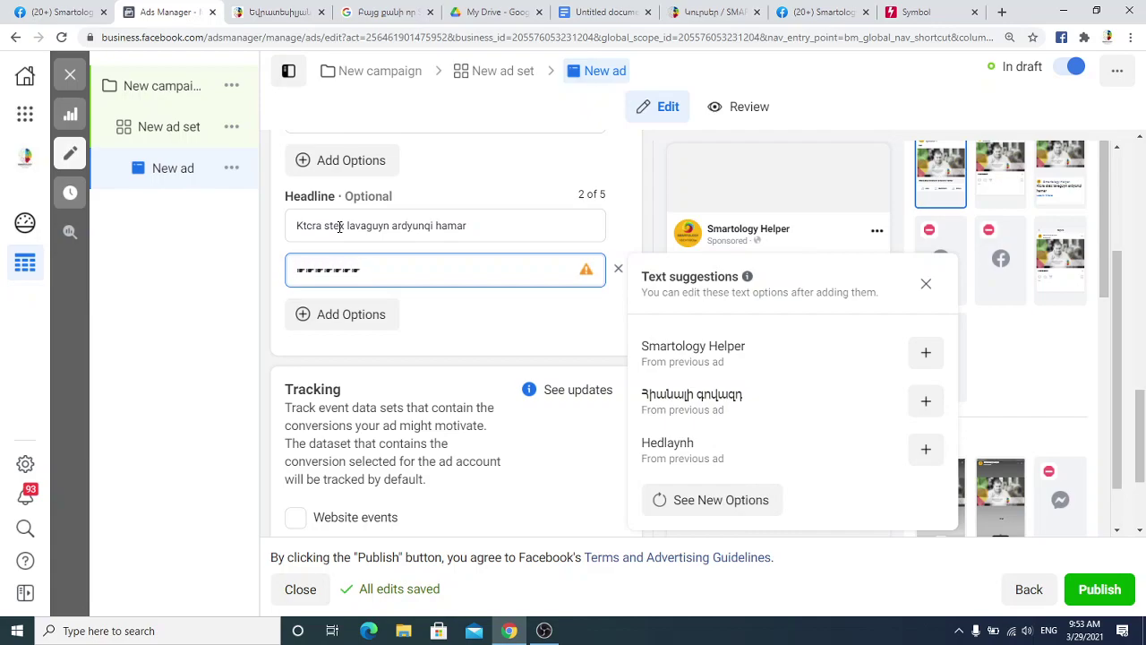
type("Oic")
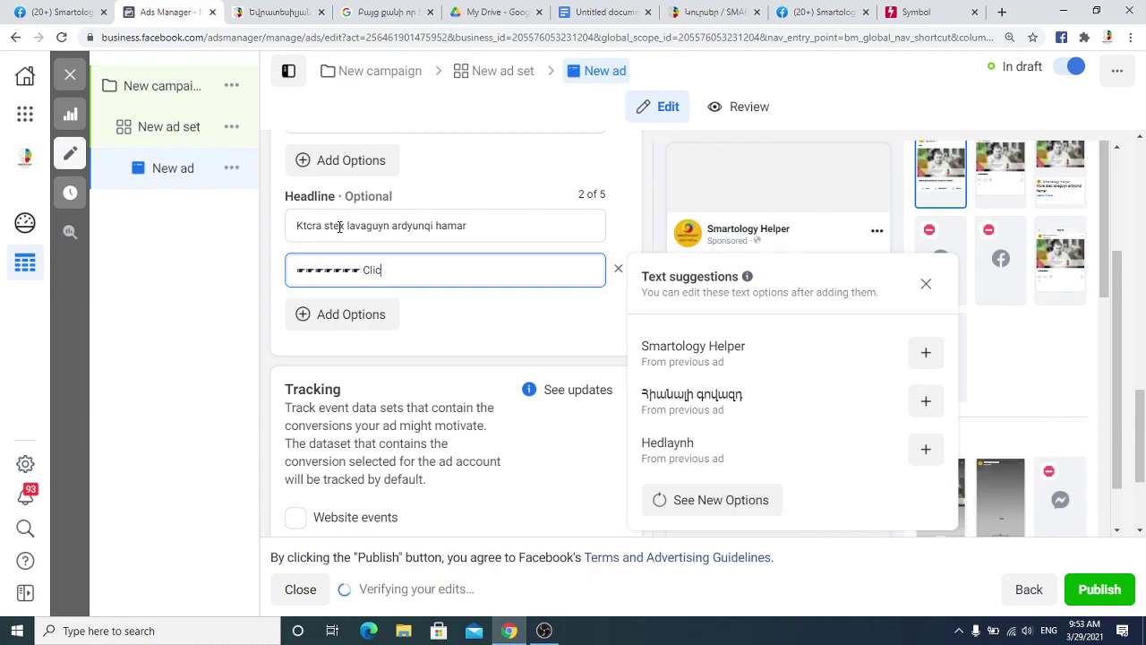
type("jk heare")
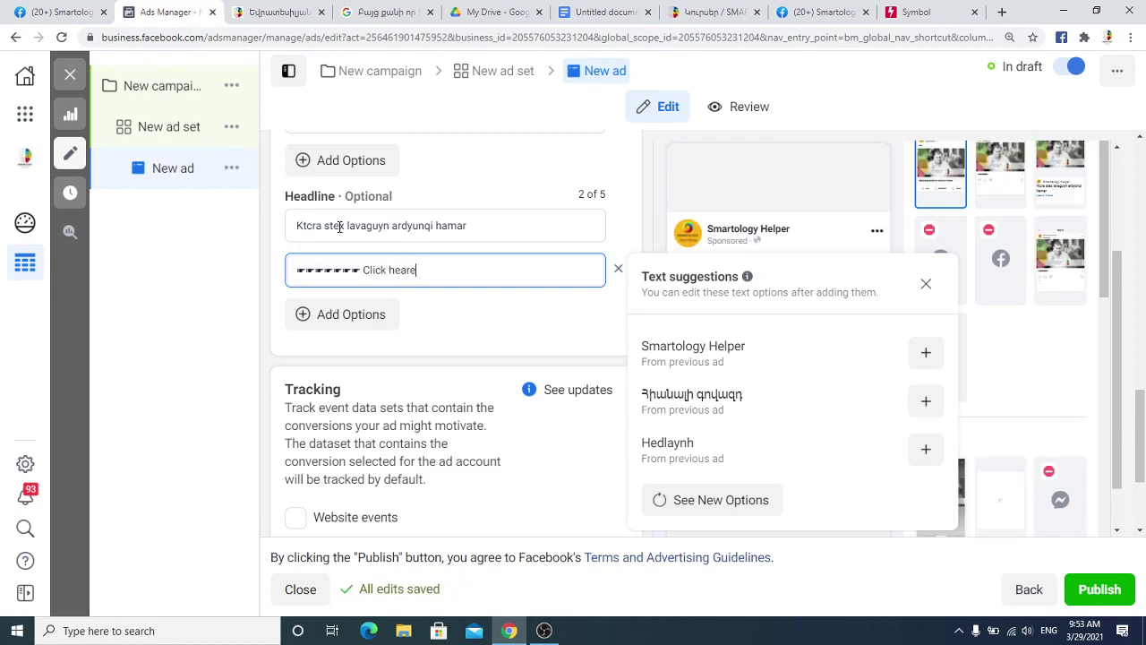
- Copy the black left-pointing hand symbol from PiliApp and add a row of it after "Click heare" in the ad's second headline
key("ctrl+9")
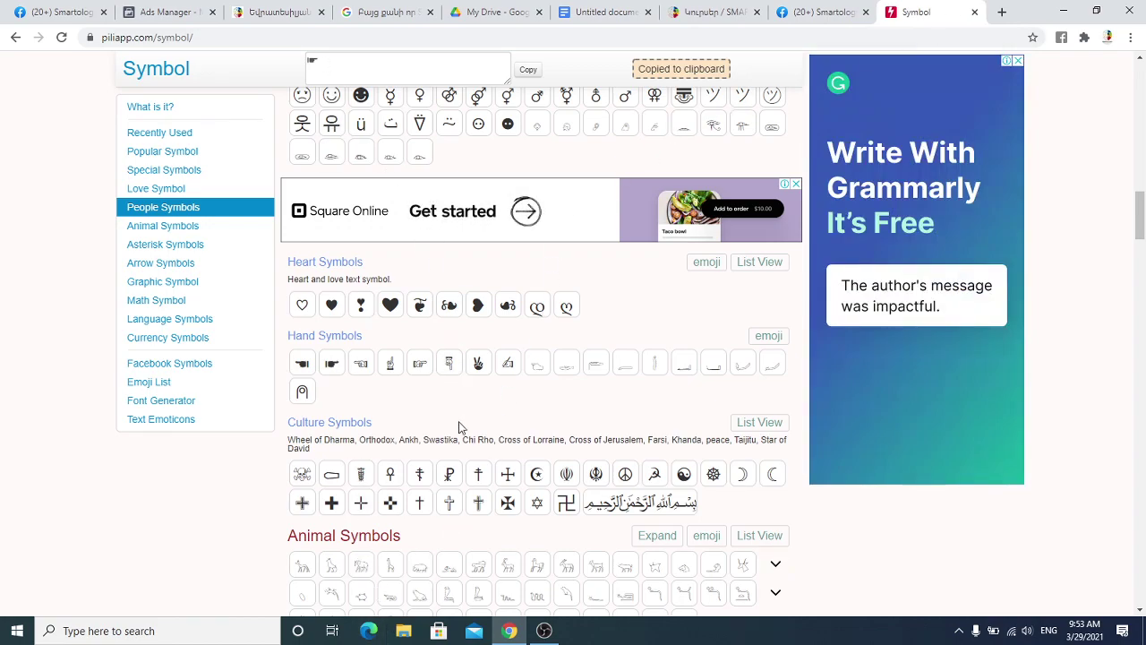
left_click(302, 363)
left_click_drag(330, 63, 318, 62)
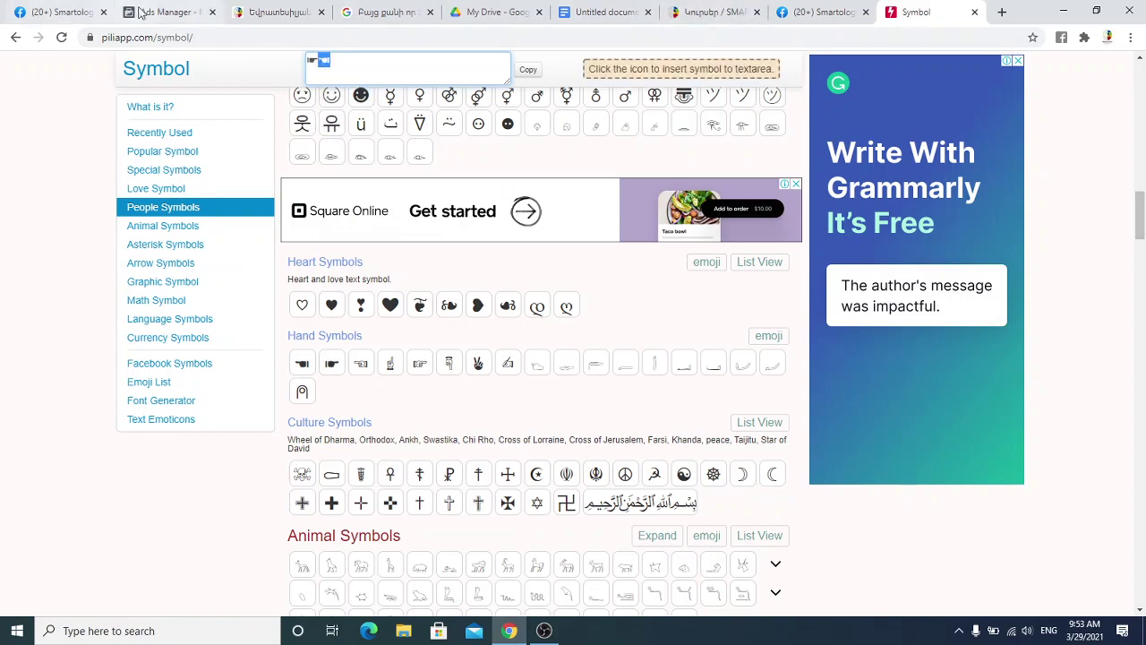
left_click(165, 12)
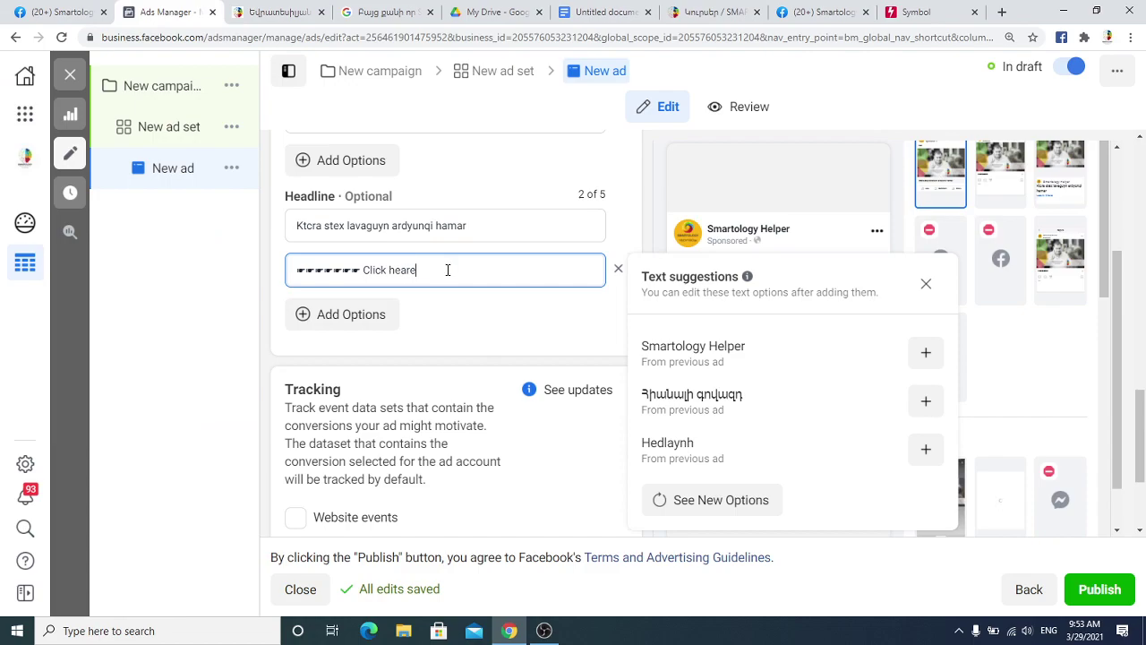
key("ctrl+v")
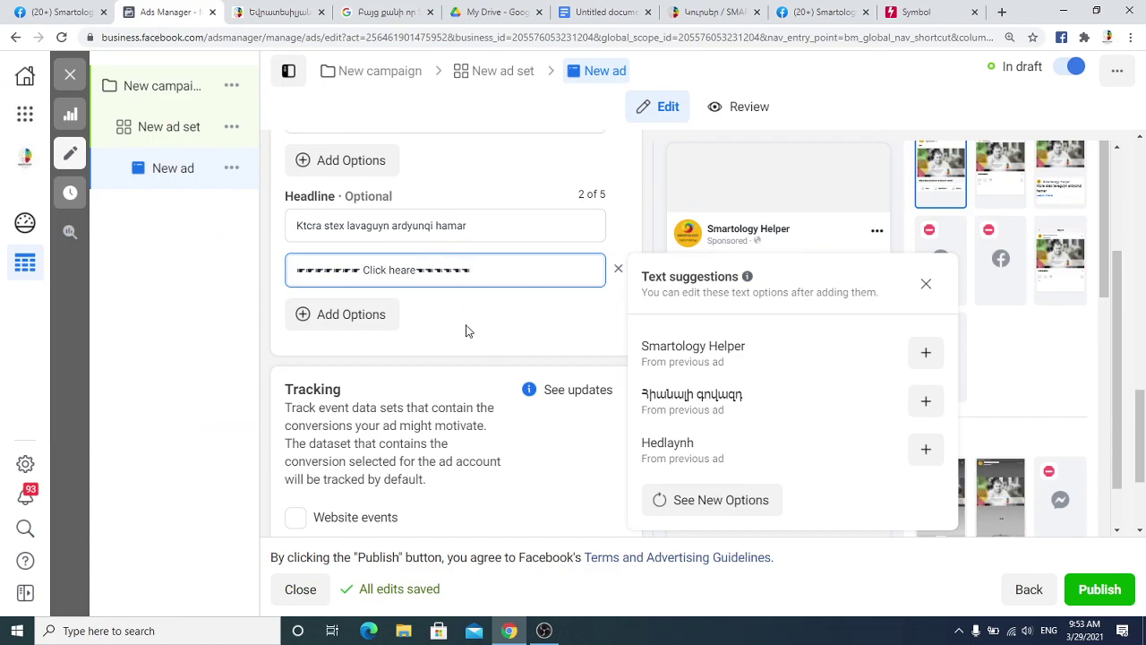
left_click(466, 331)
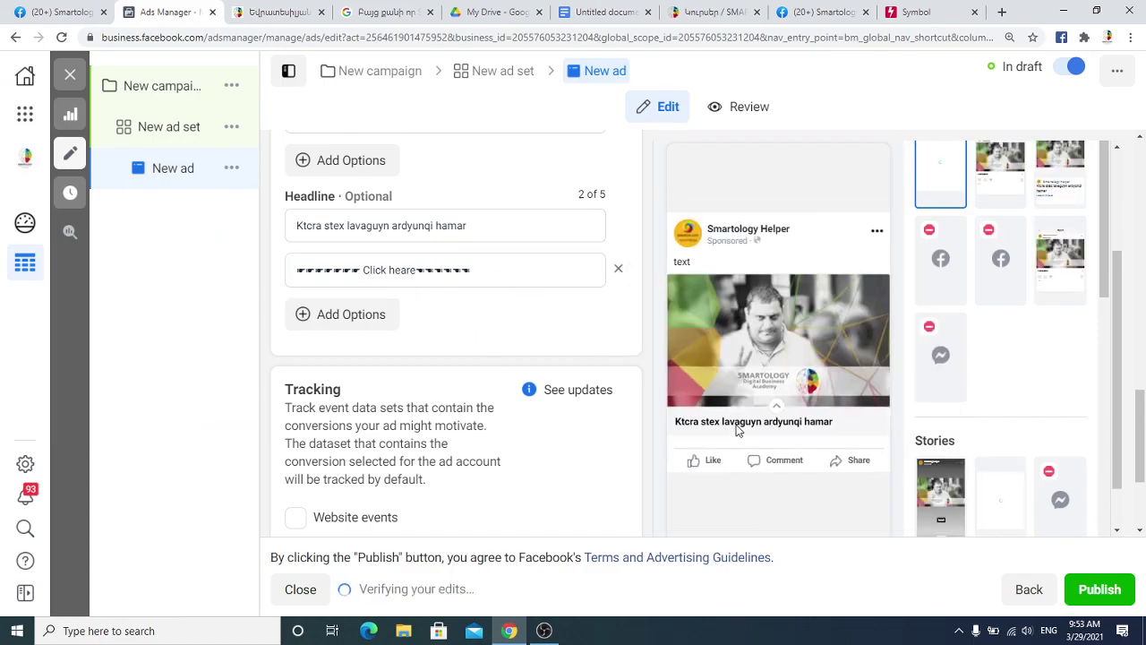
left_click(499, 268)
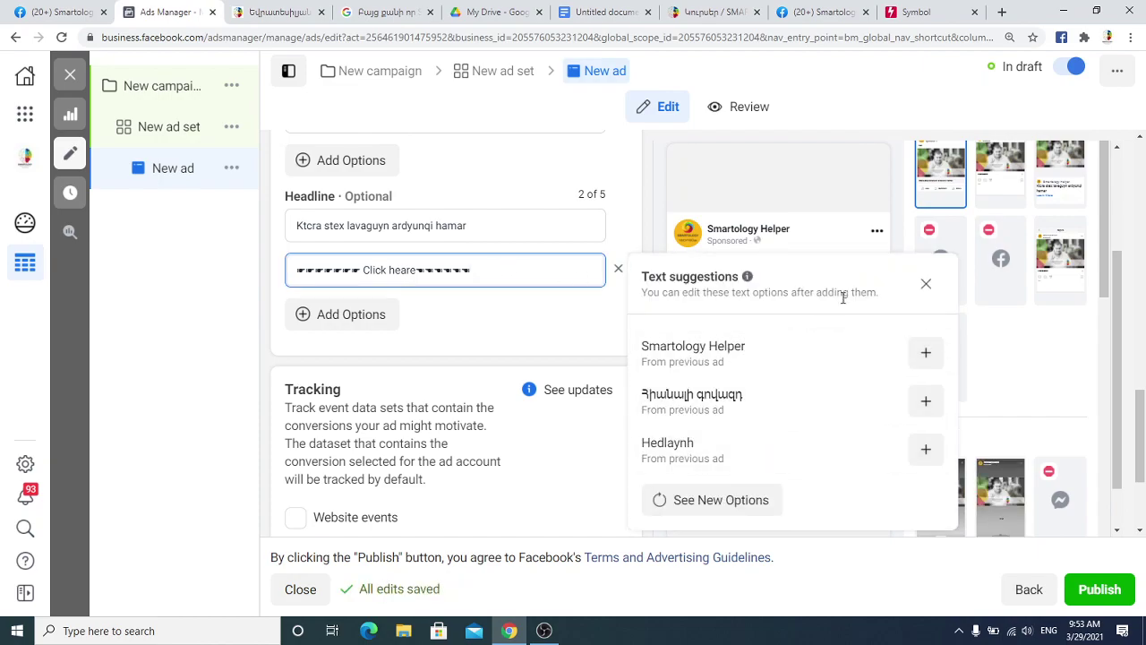
left_click(971, 391)
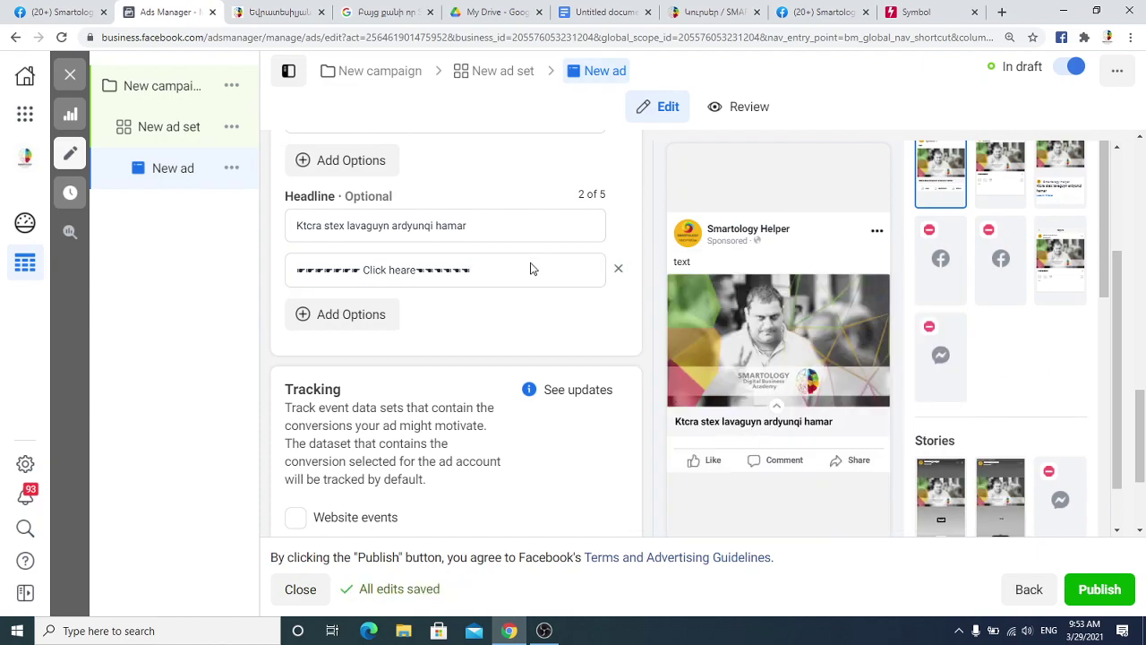
scroll(555, 358, "up", 8)
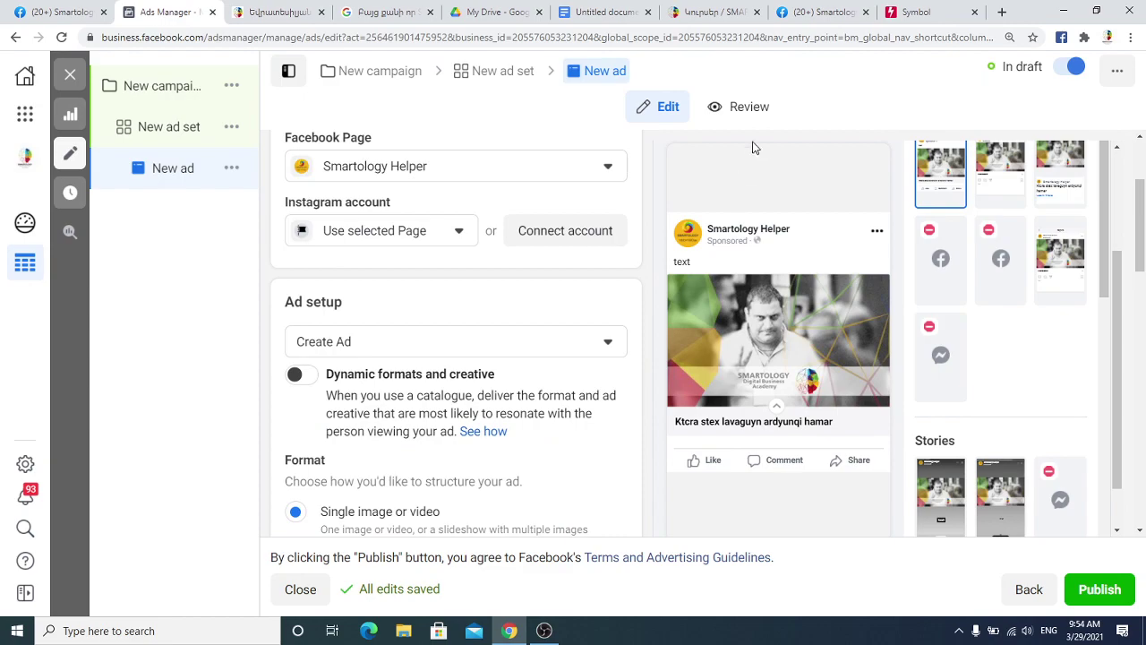
- Review the ad and examine its Mobile and Desktop News Feed previews, the preview sharing options and the list of placements
left_click(744, 108)
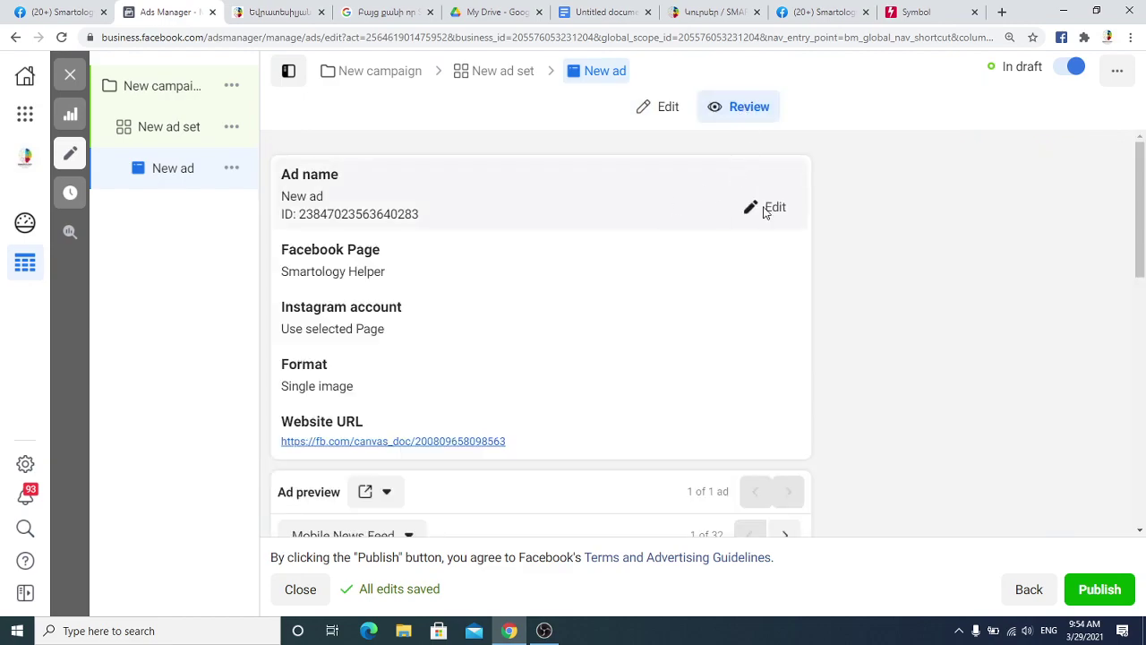
scroll(737, 269, "down", 7)
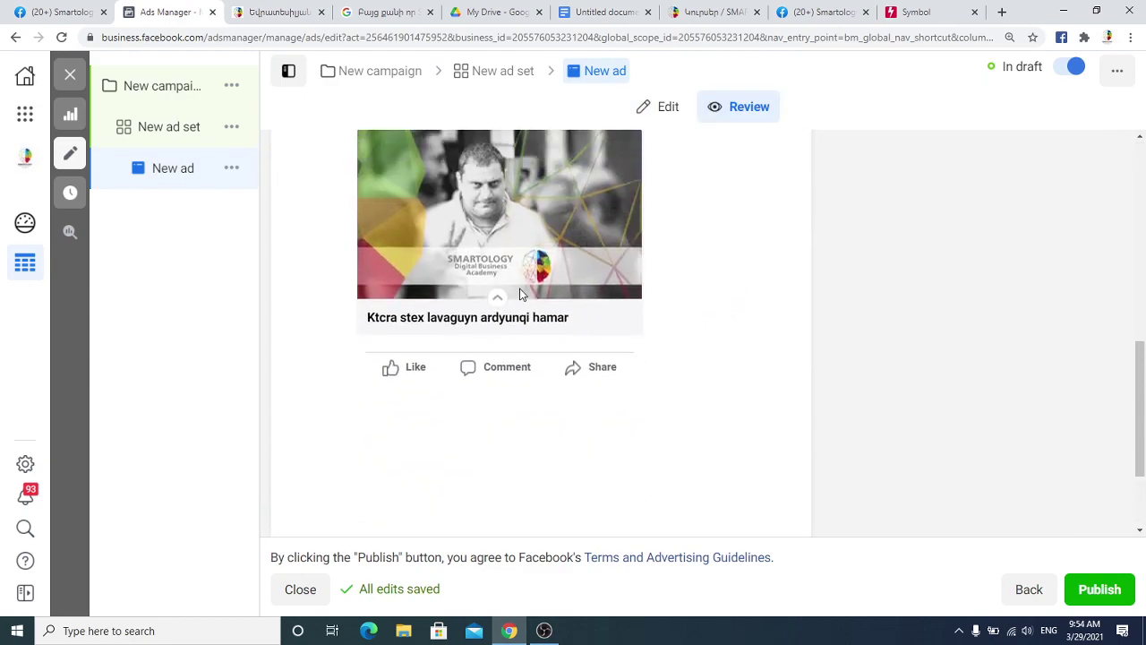
scroll(522, 292, "up", 3)
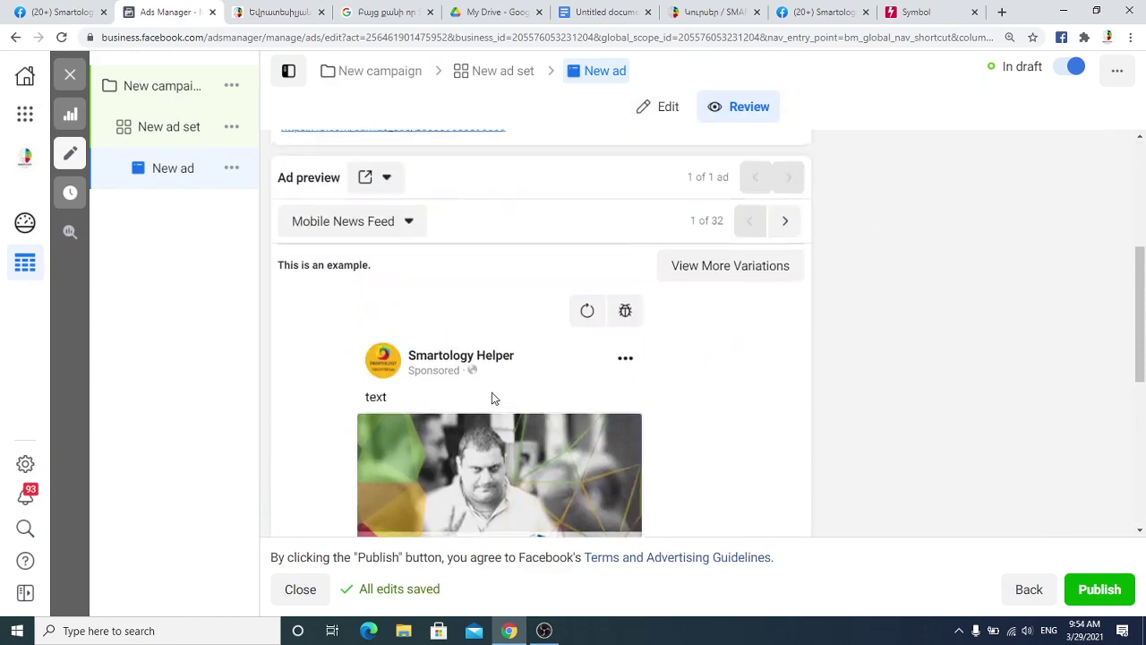
left_click(394, 224)
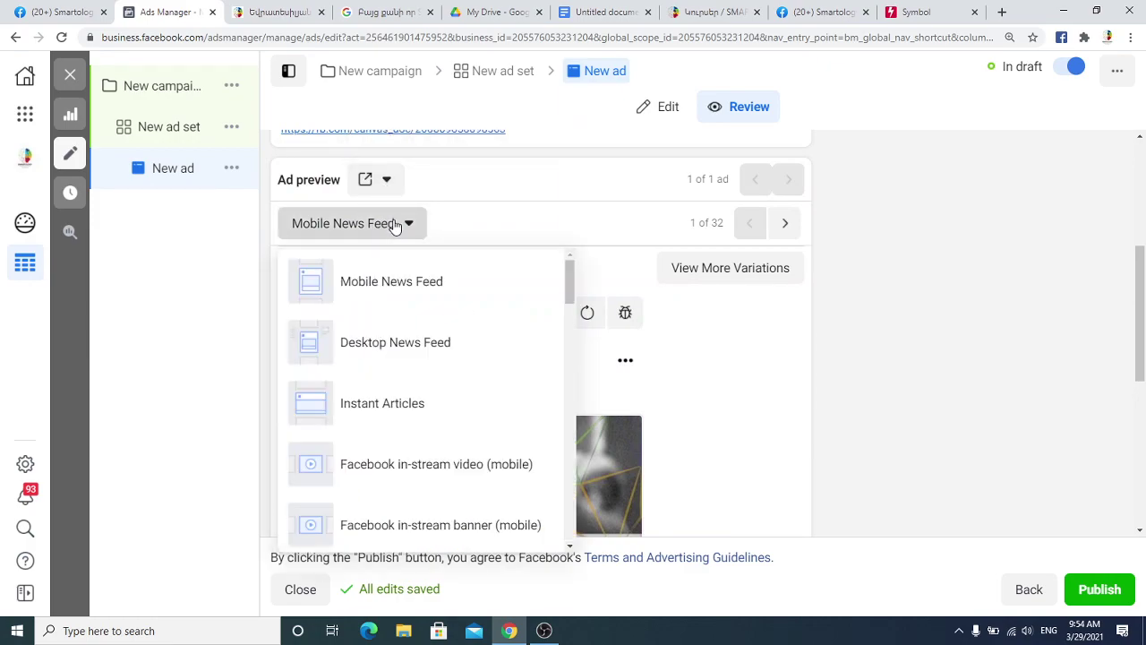
left_click(394, 225)
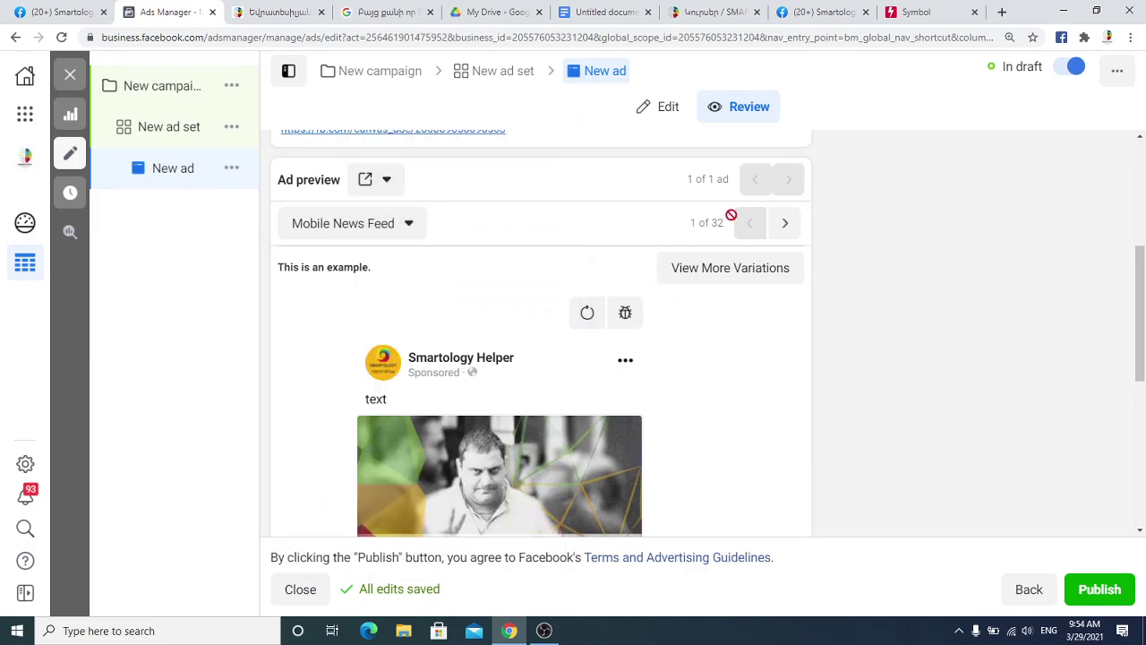
left_click(785, 223)
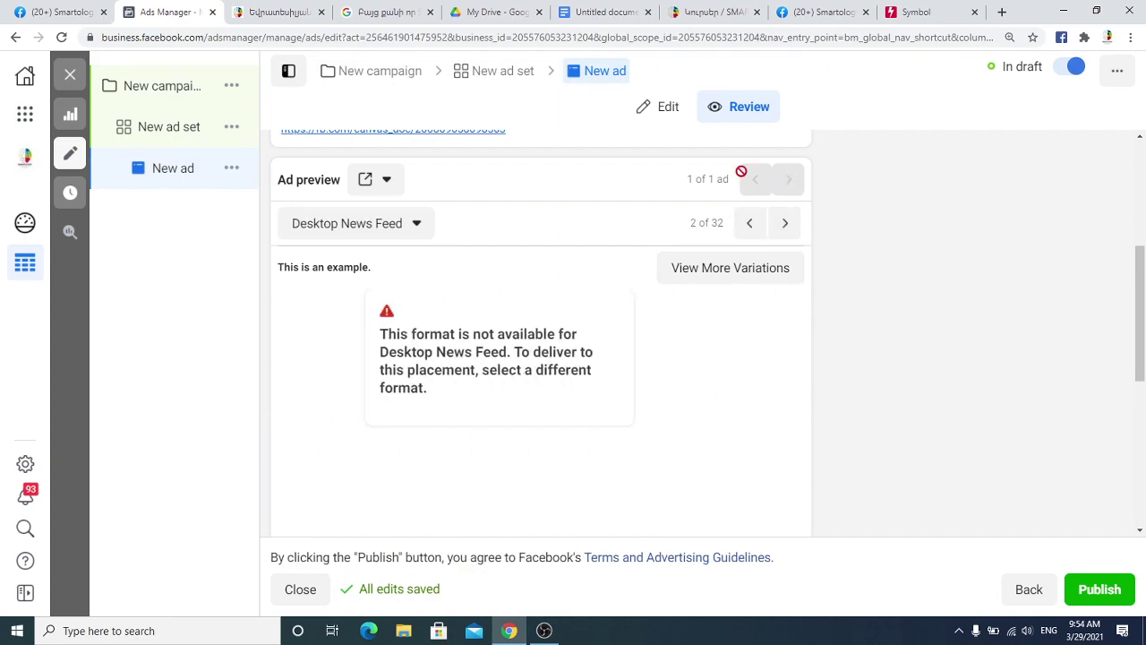
left_click(395, 181)
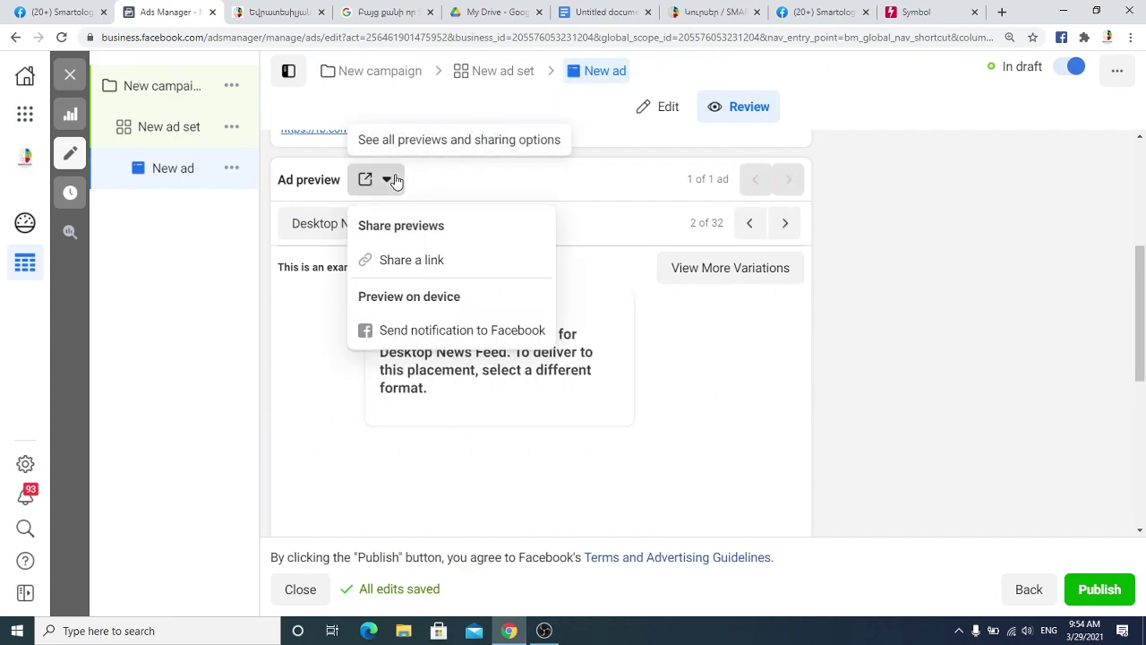
left_click(722, 407)
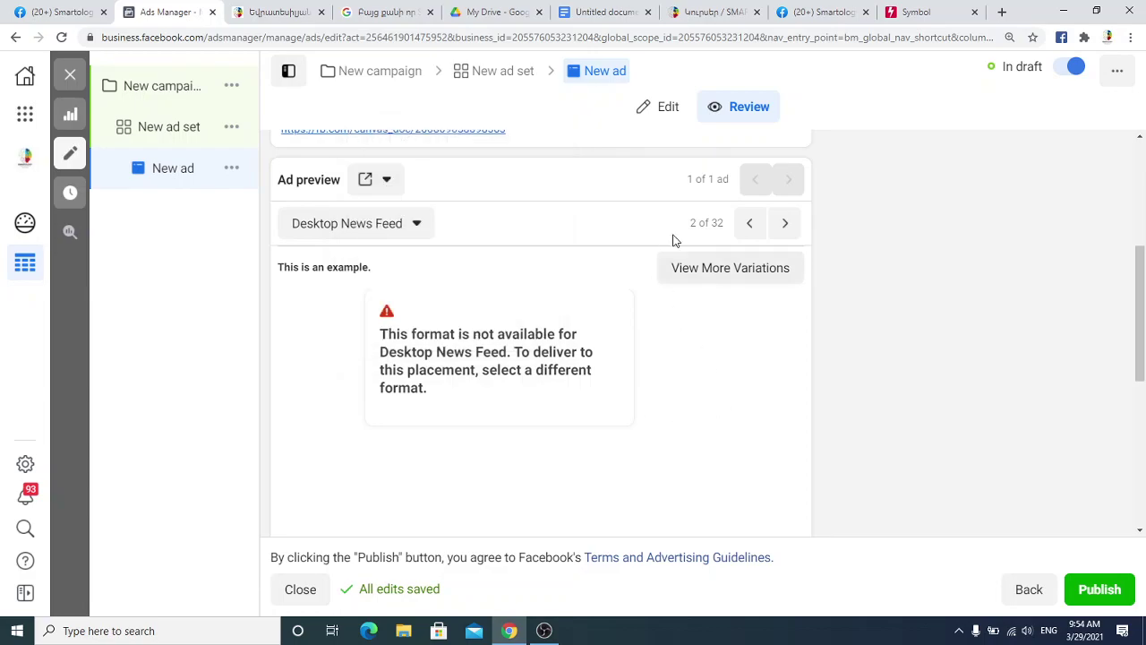
left_click(418, 228)
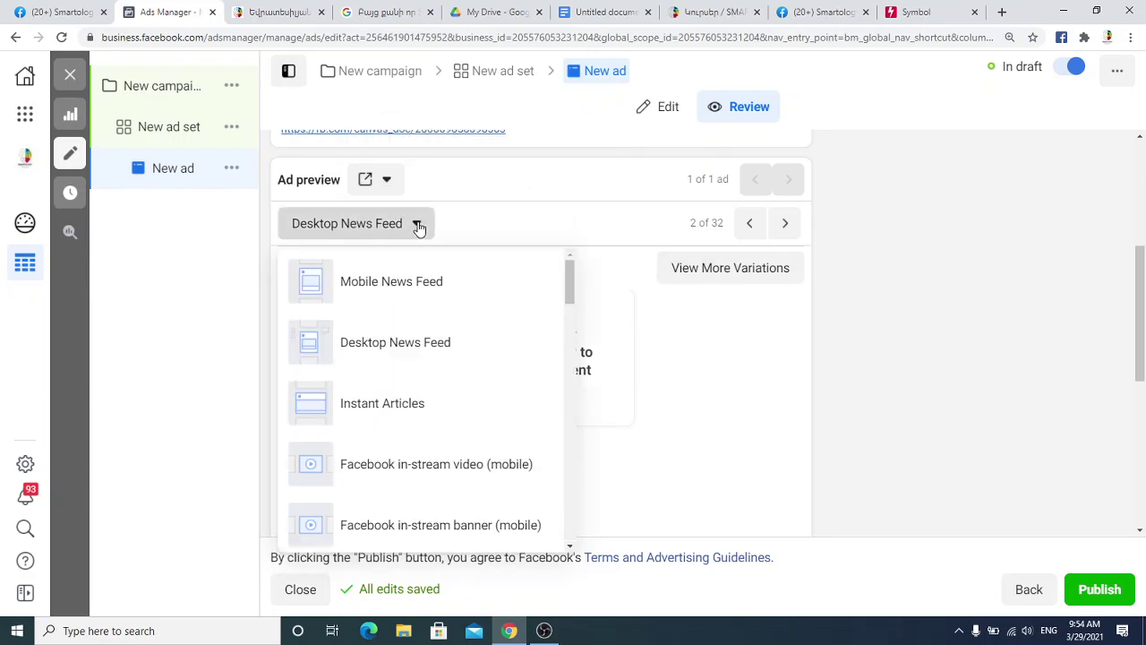
scroll(429, 460, "down", 6)
left_click(736, 292)
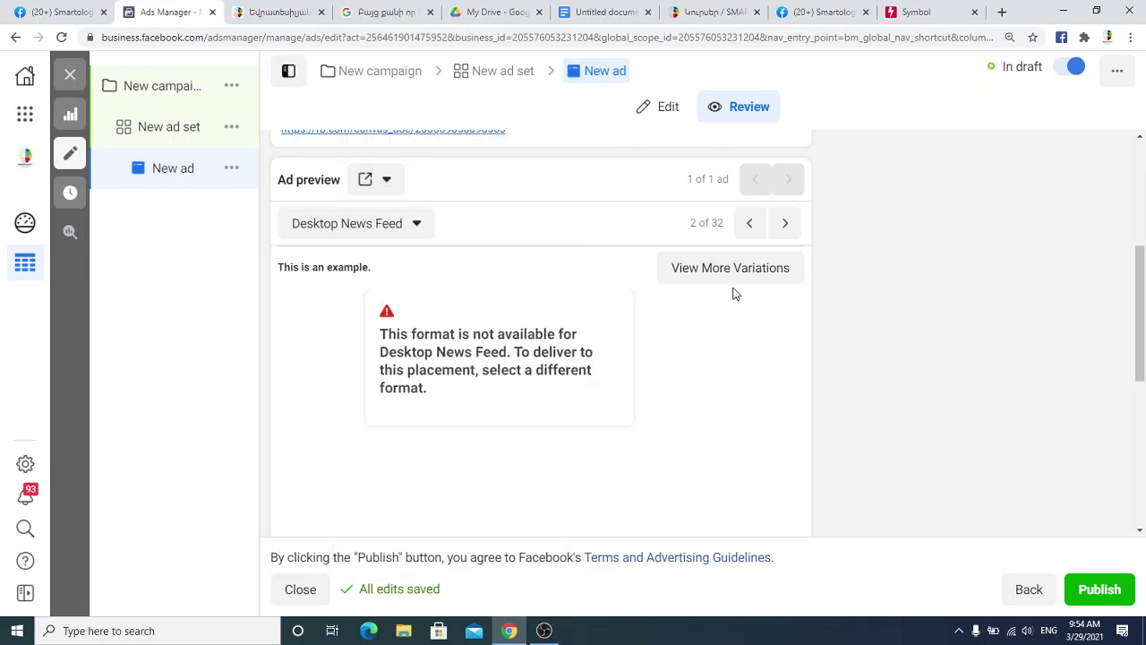
- Go through the ad previews for the remaining placements up to General search results (mobile), examining the Marketplace details page and Facebook stories
left_click(785, 224)
left_click(786, 223)
left_click(785, 224)
left_click(785, 224)
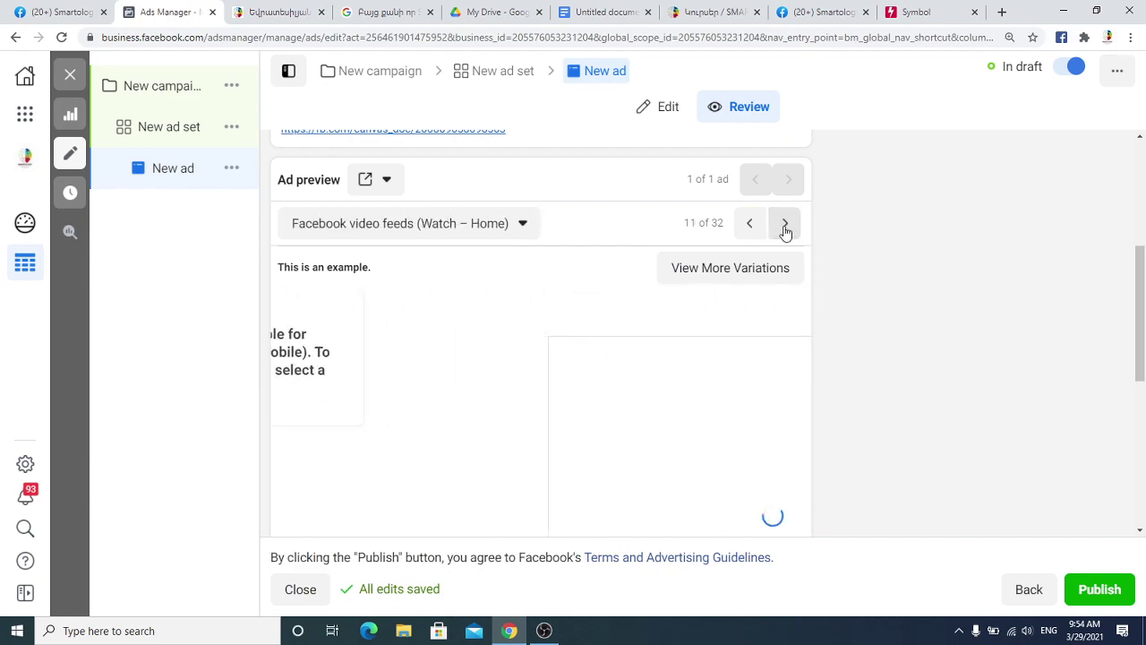
left_click(785, 224)
left_click(785, 224)
left_click(785, 223)
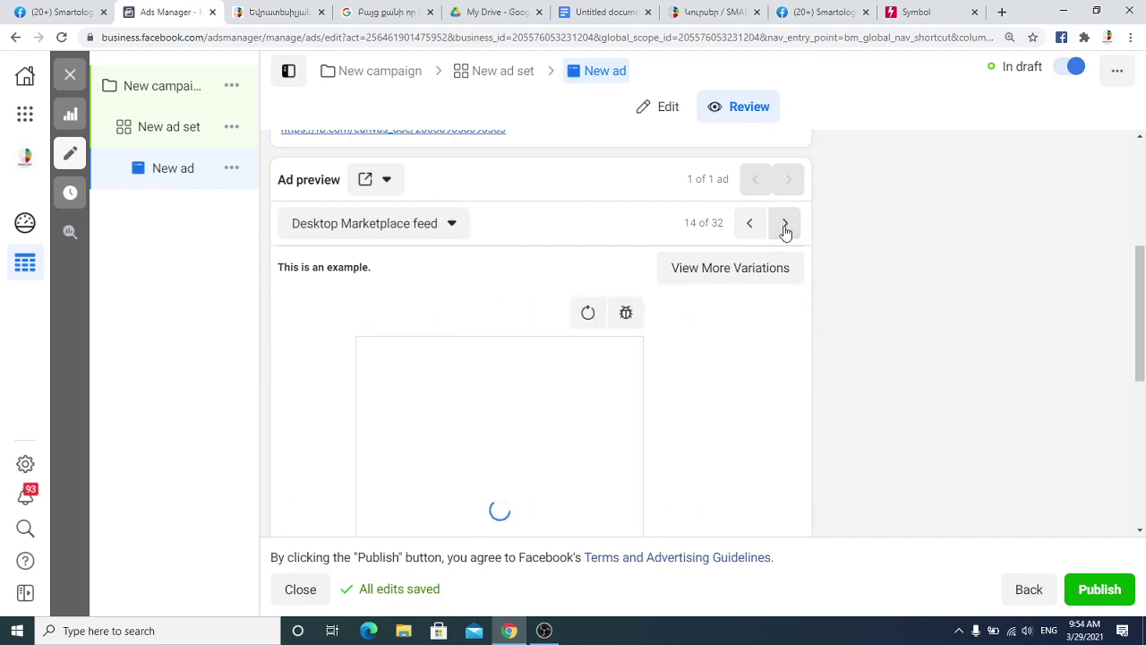
left_click(785, 223)
scroll(624, 312, "down", 3)
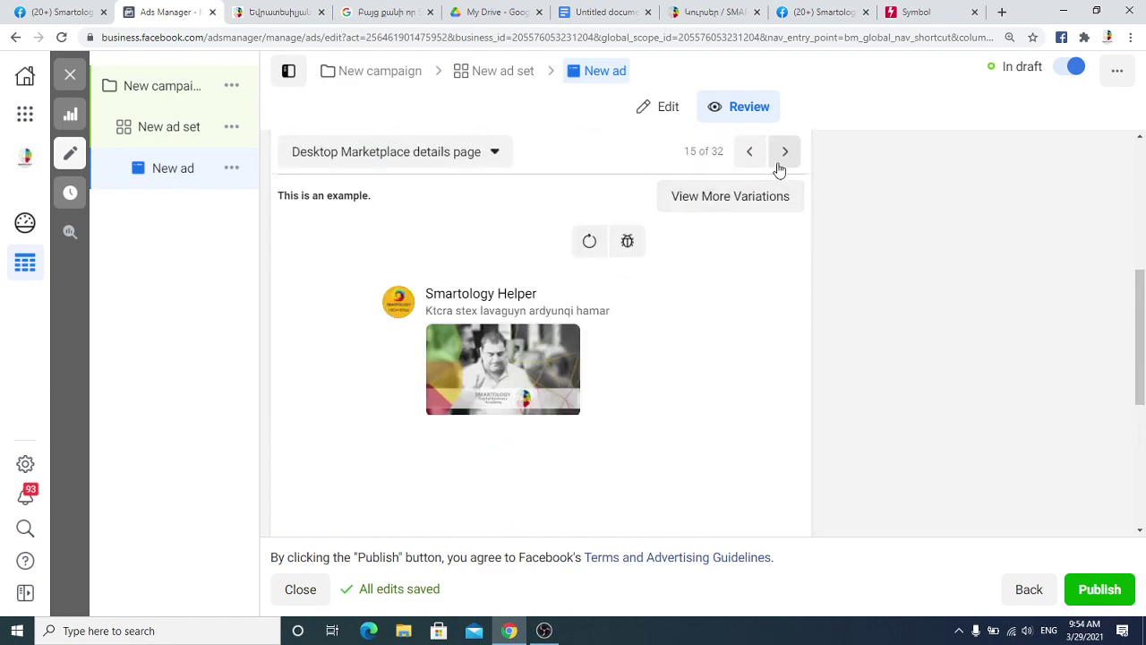
left_click(780, 166)
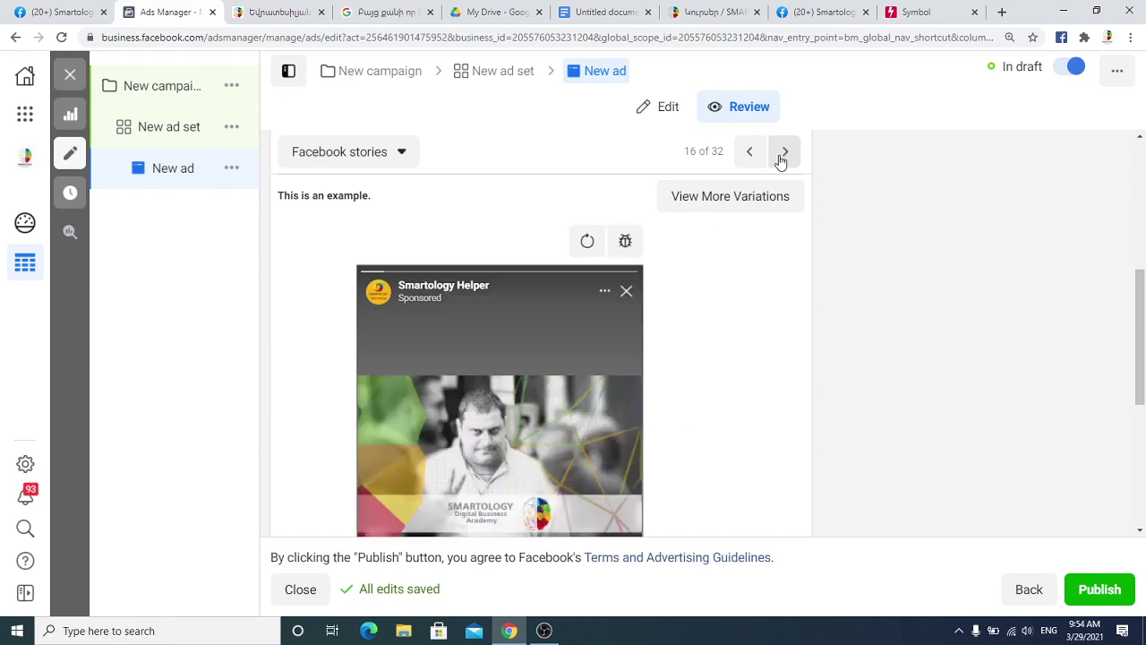
scroll(506, 369, "down", 3)
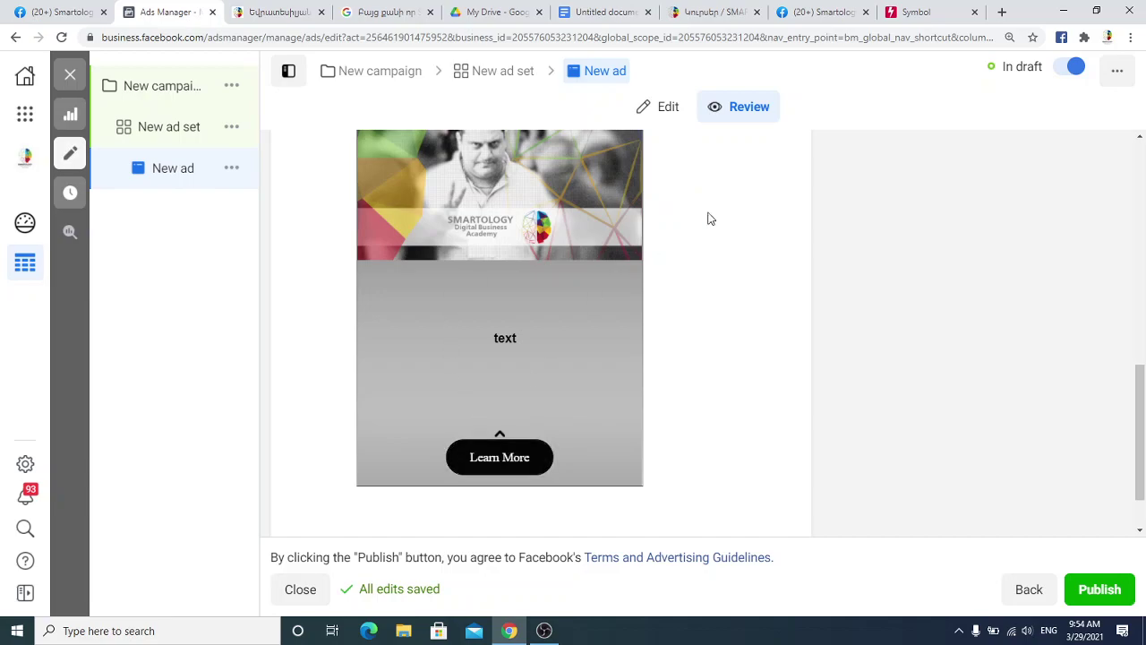
scroll(685, 197, "up", 3)
left_click(785, 152)
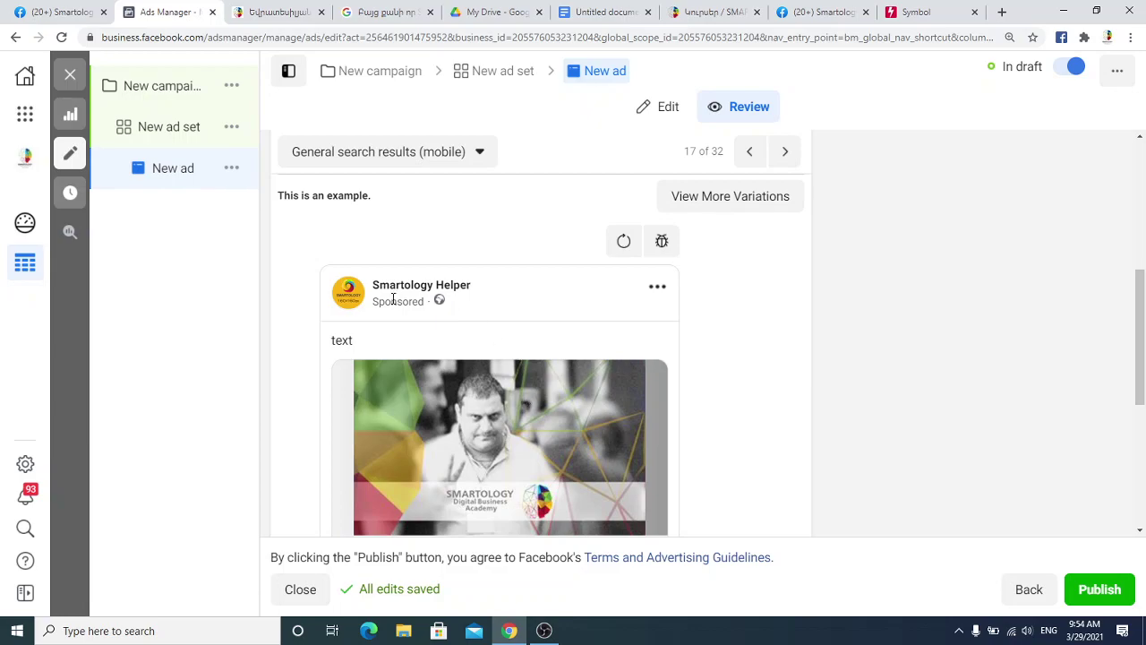
scroll(682, 150, "up", 1)
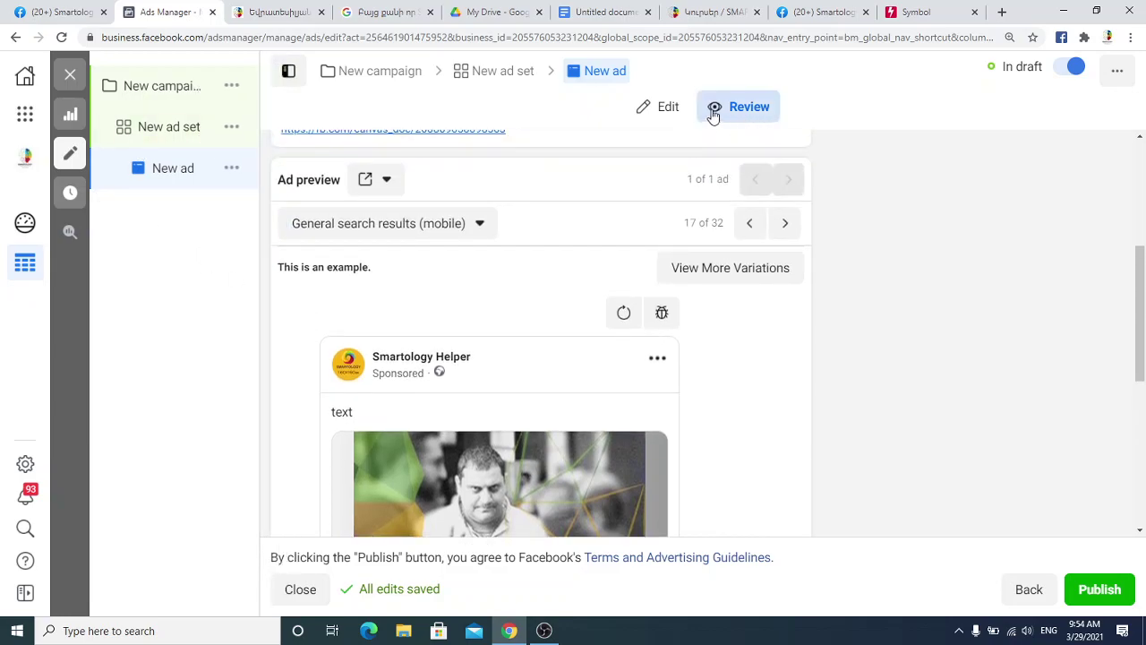
- Return to editing the ad, replace the first headline with "☛☛☛☛☛☛☛ Click heare☚☚☚☚☚☚☚" and remove the second headline option
left_click(660, 107)
scroll(499, 359, "down", 10)
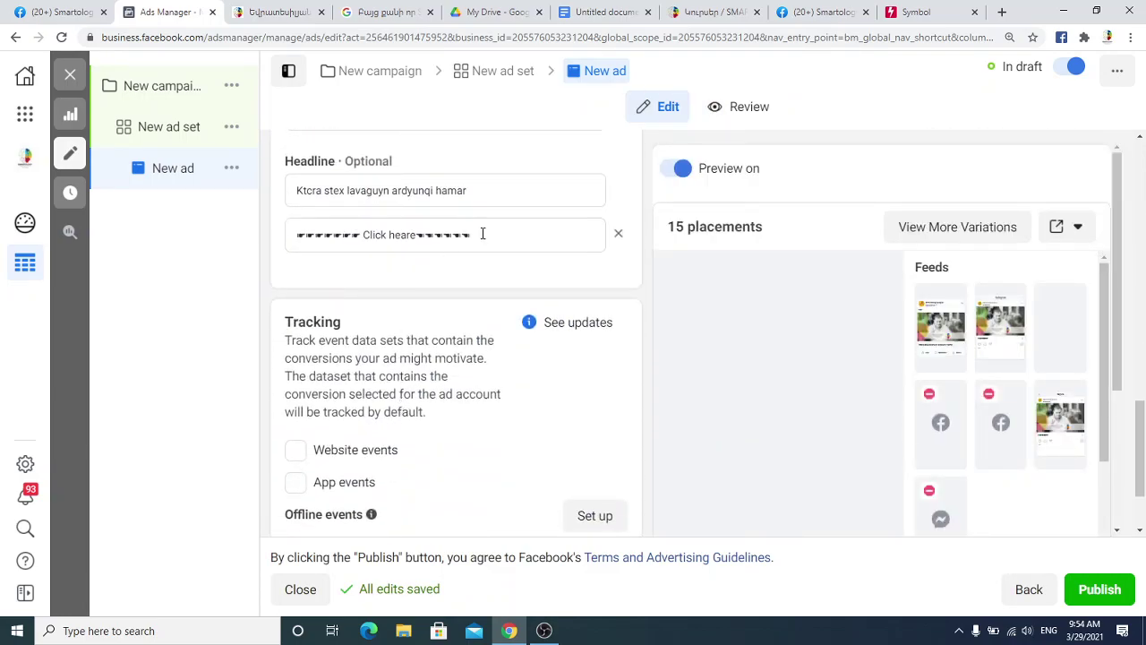
triple_click(483, 234)
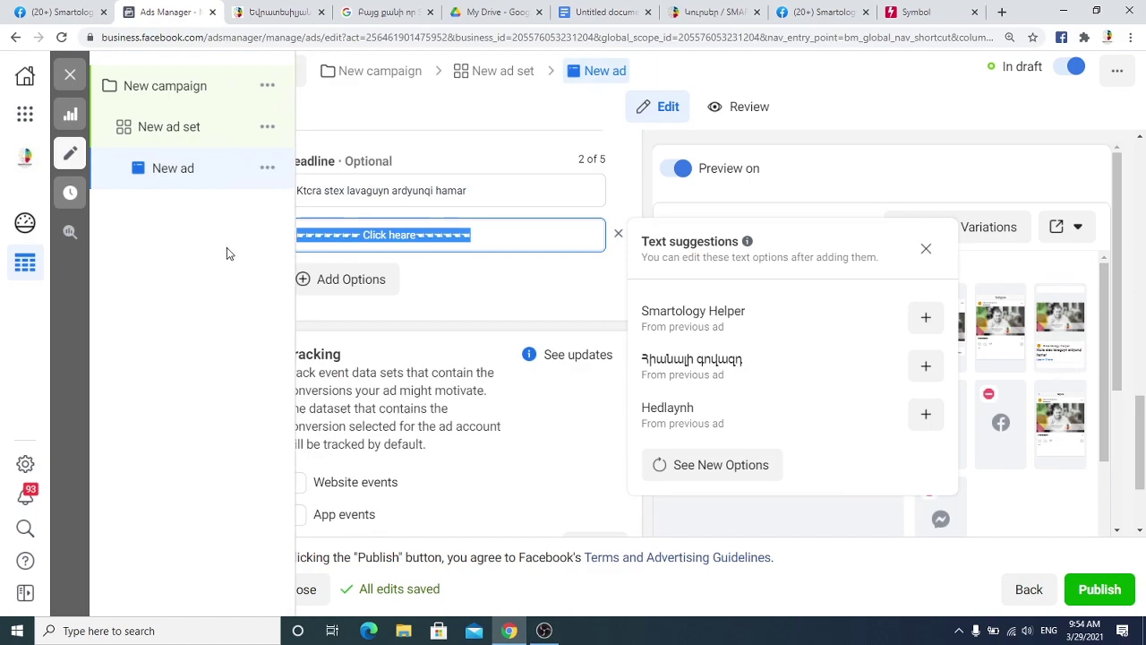
key("BackSpace")
key("shift+Tab")
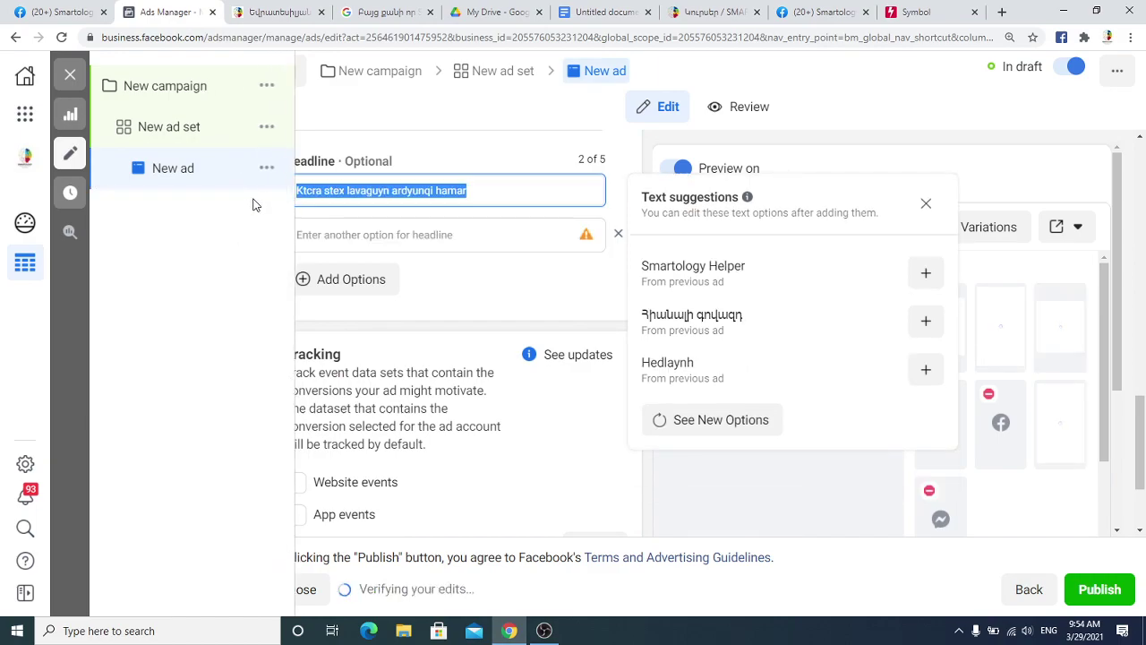
type("☛☛☛☛☛☛☛ Click heare☚☚☚☚☚☚☚")
left_click(617, 235)
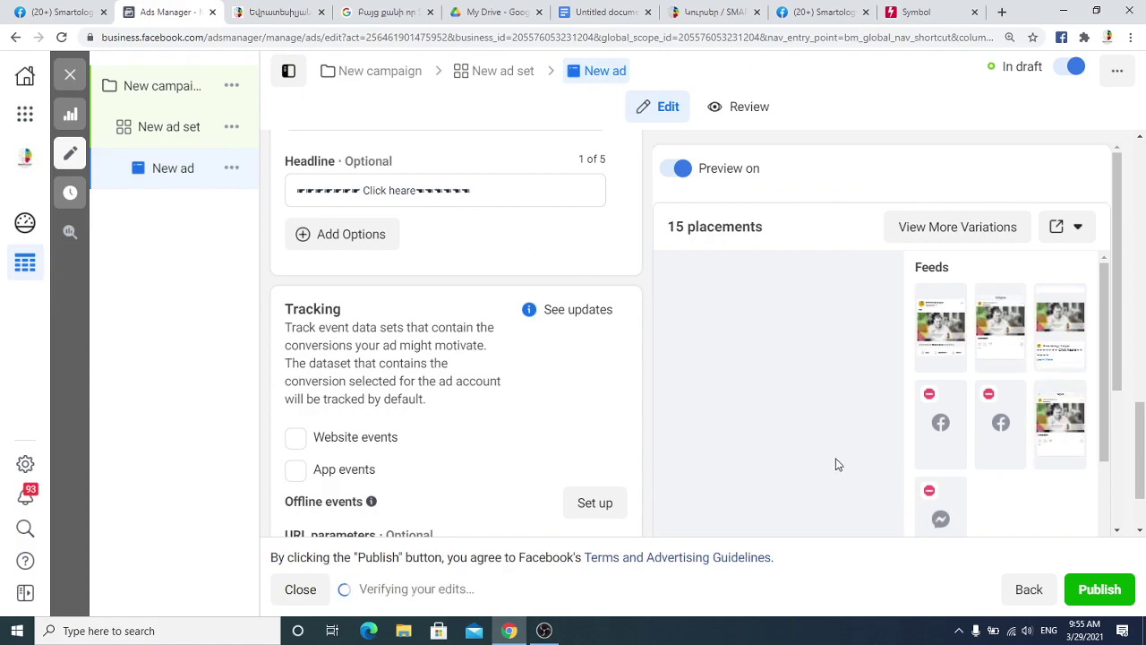
scroll(761, 358, "down", 3)
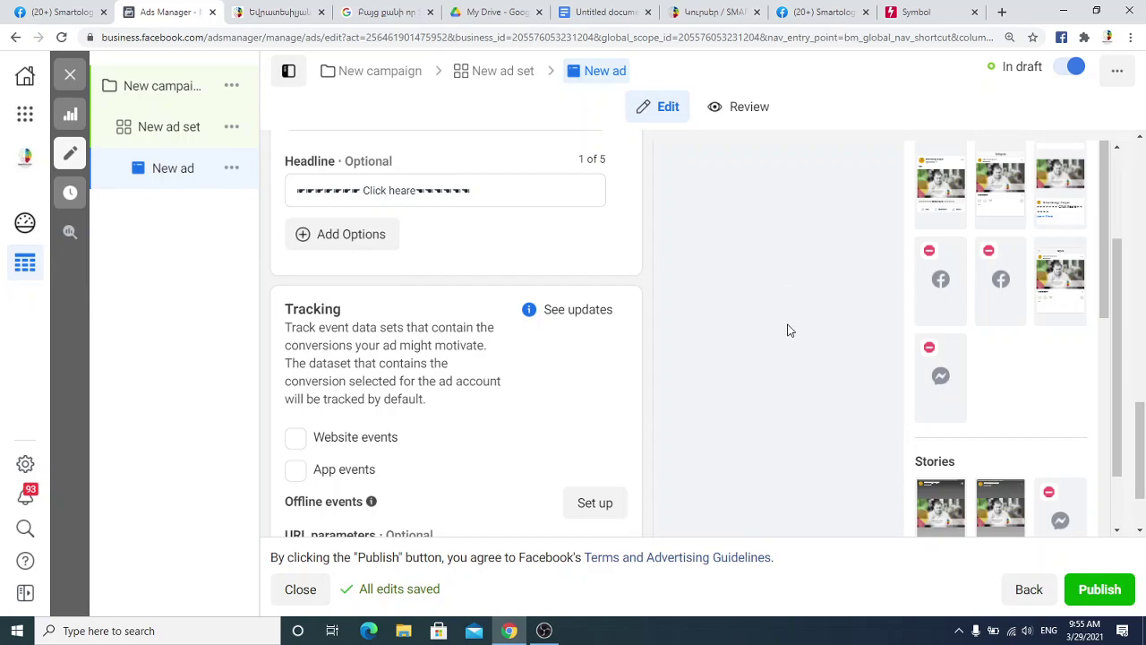
scroll(727, 401, "up", 2)
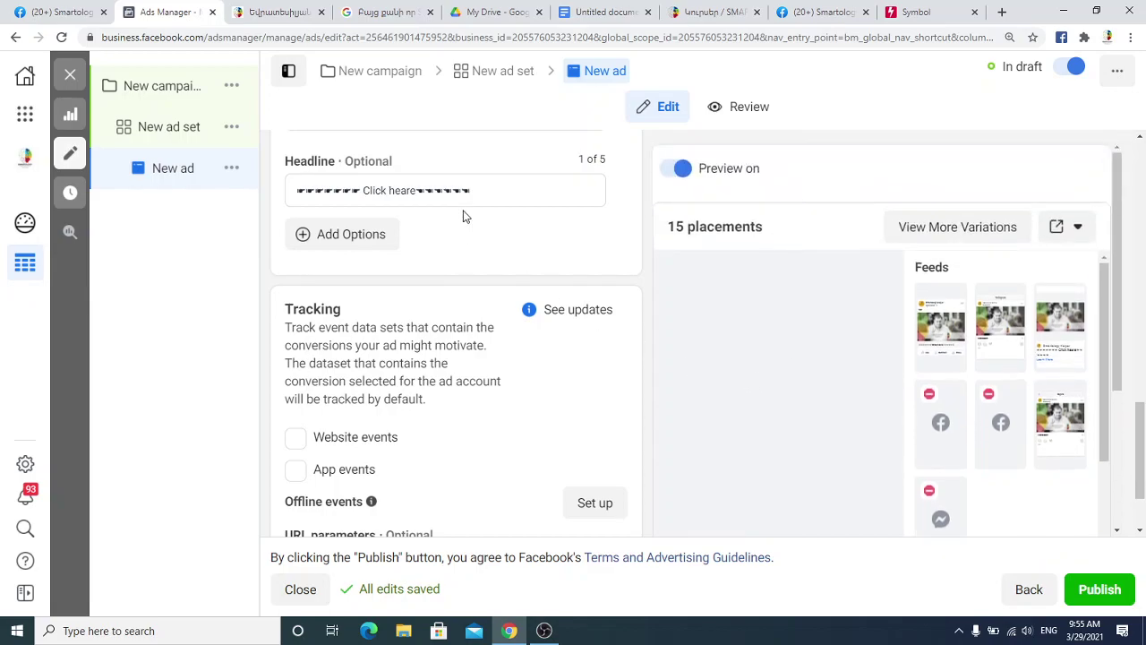
- Remove the second primary text option "vnhfgdhx r", keeping only "text"
scroll(506, 265, "up", 2)
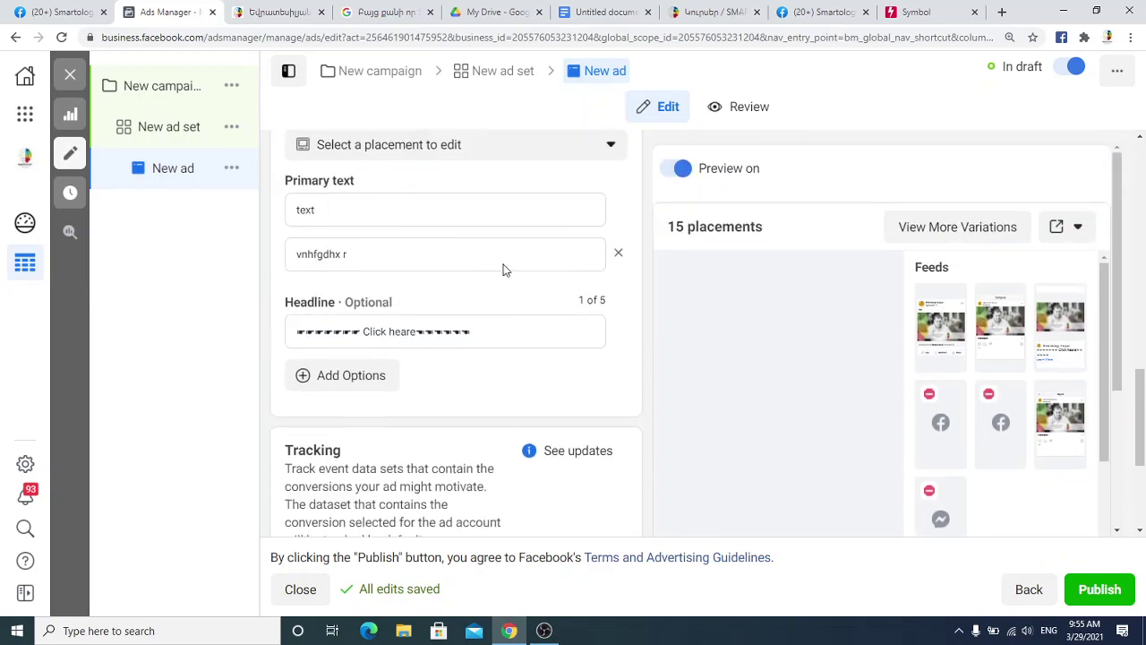
left_click(395, 245)
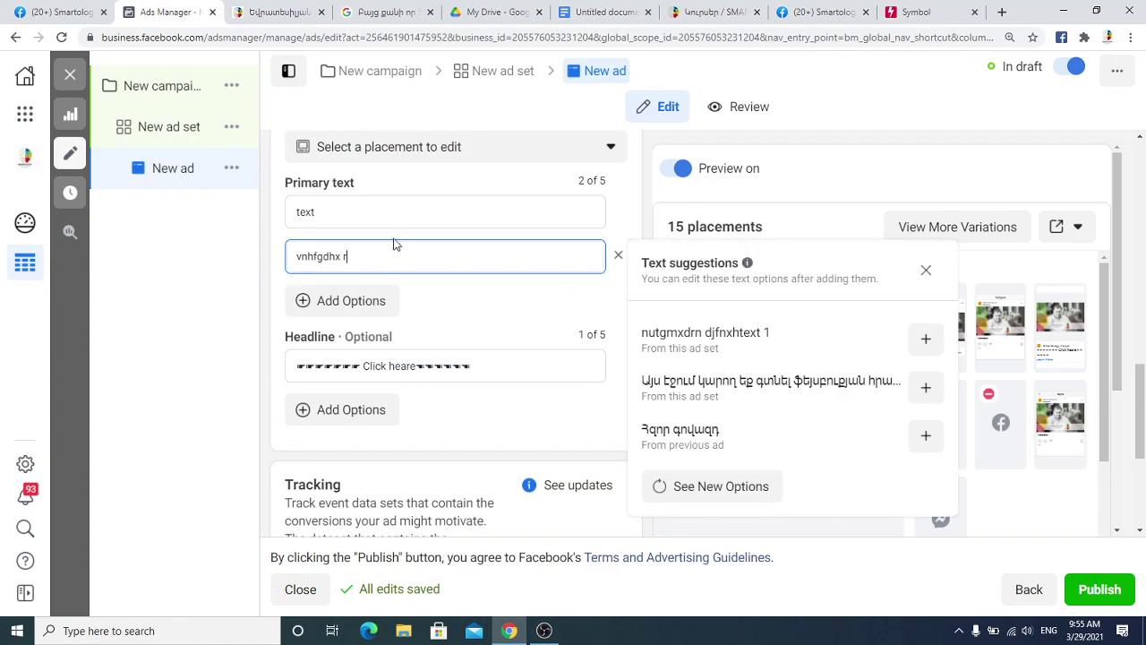
left_click(616, 259)
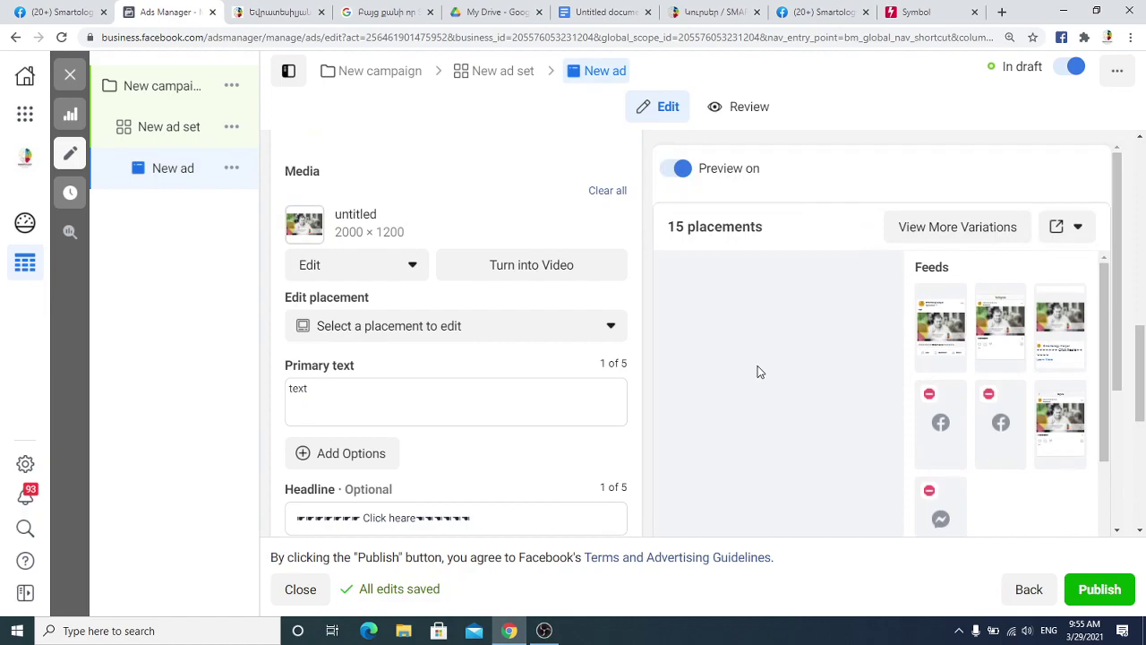
- Open the Feeds placement group for editing, examine its Mobile News Feed preview and close it without changes
scroll(681, 380, "down", 5)
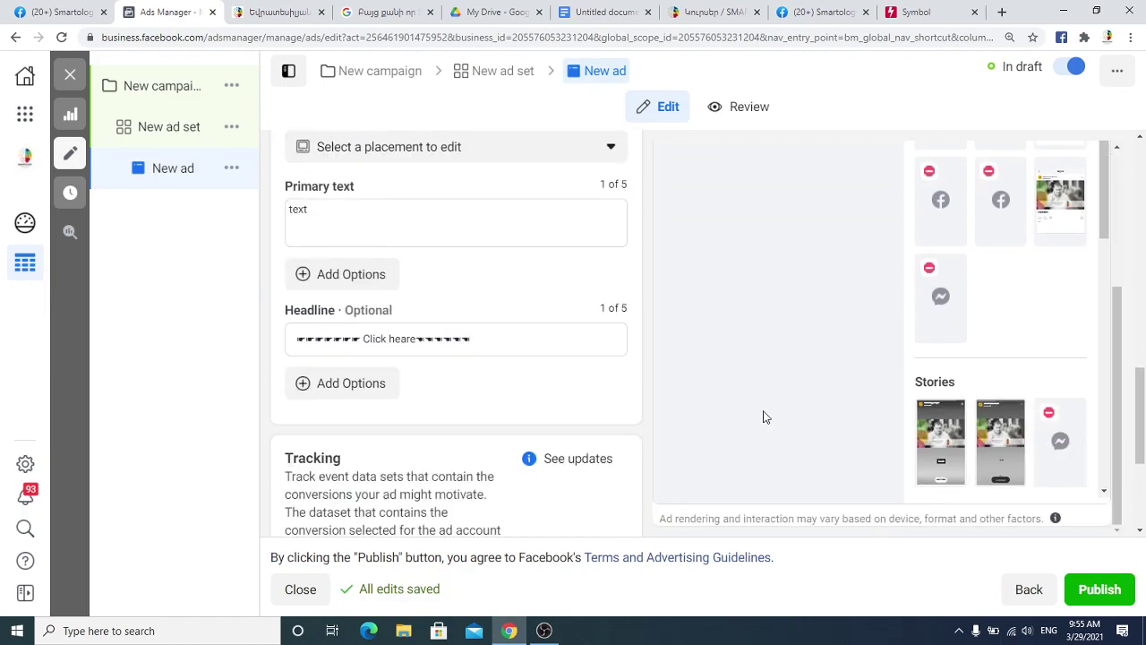
scroll(764, 417, "down", 3)
scroll(764, 417, "up", 4)
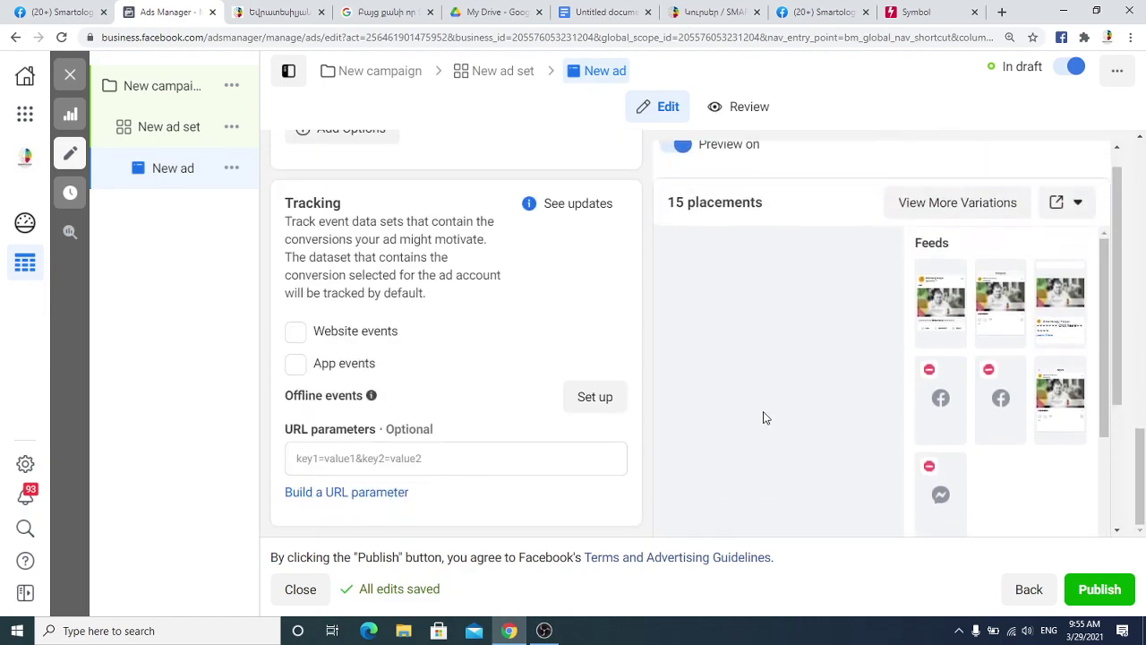
scroll(406, 362, "up", 2)
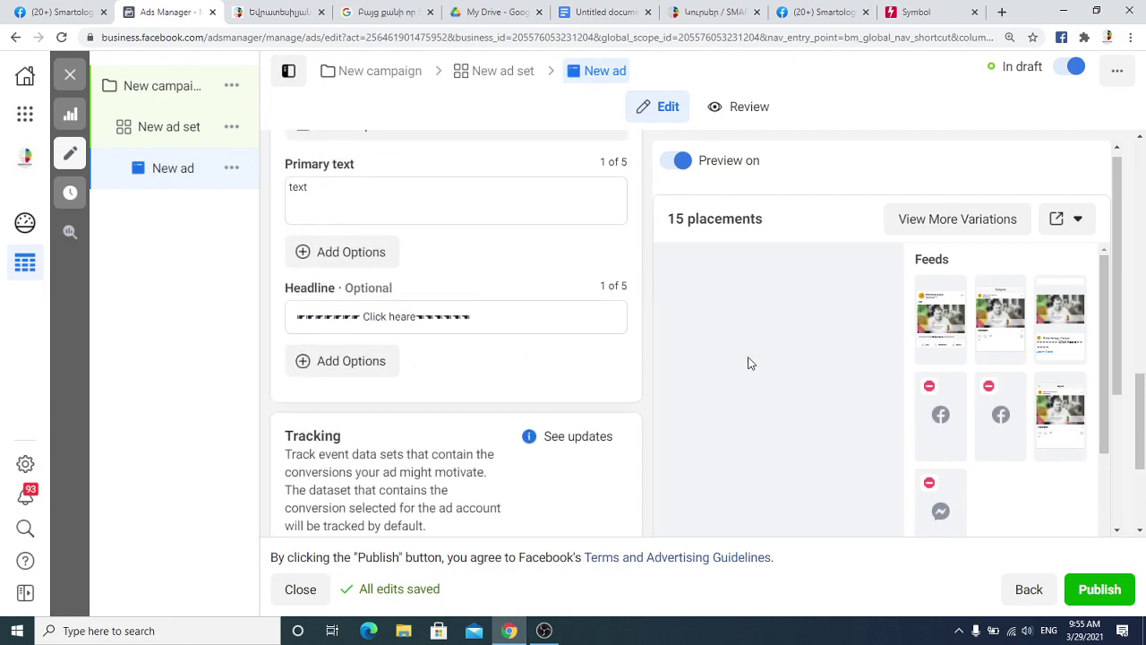
scroll(829, 428, "up", 1)
scroll(806, 433, "up", 1)
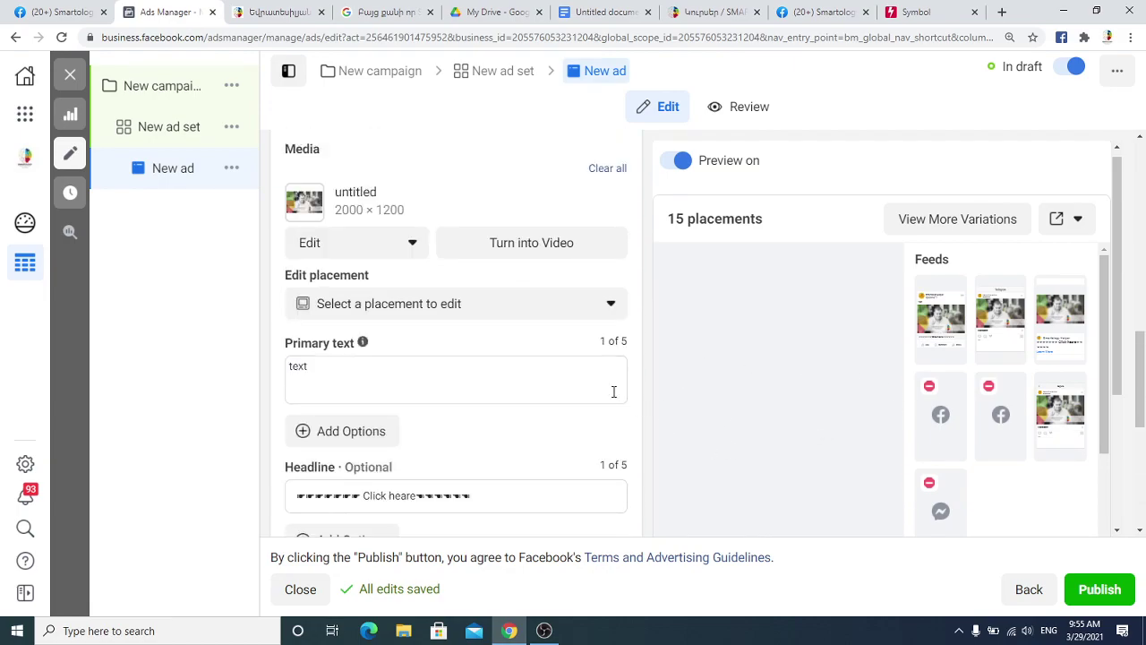
left_click(567, 313)
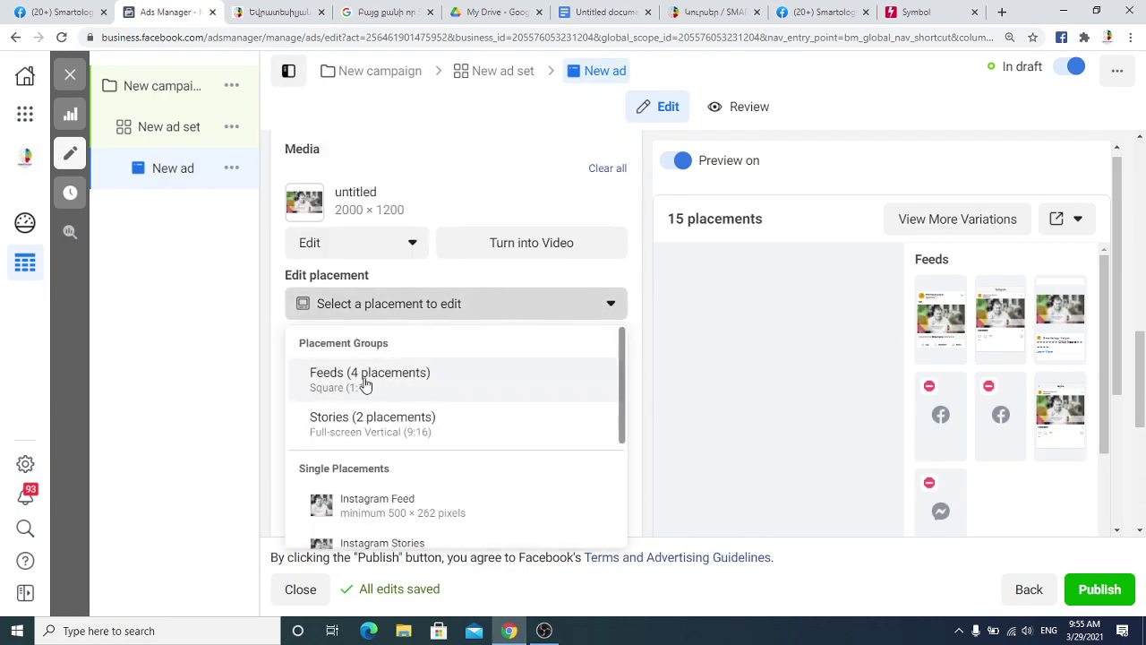
left_click(400, 384)
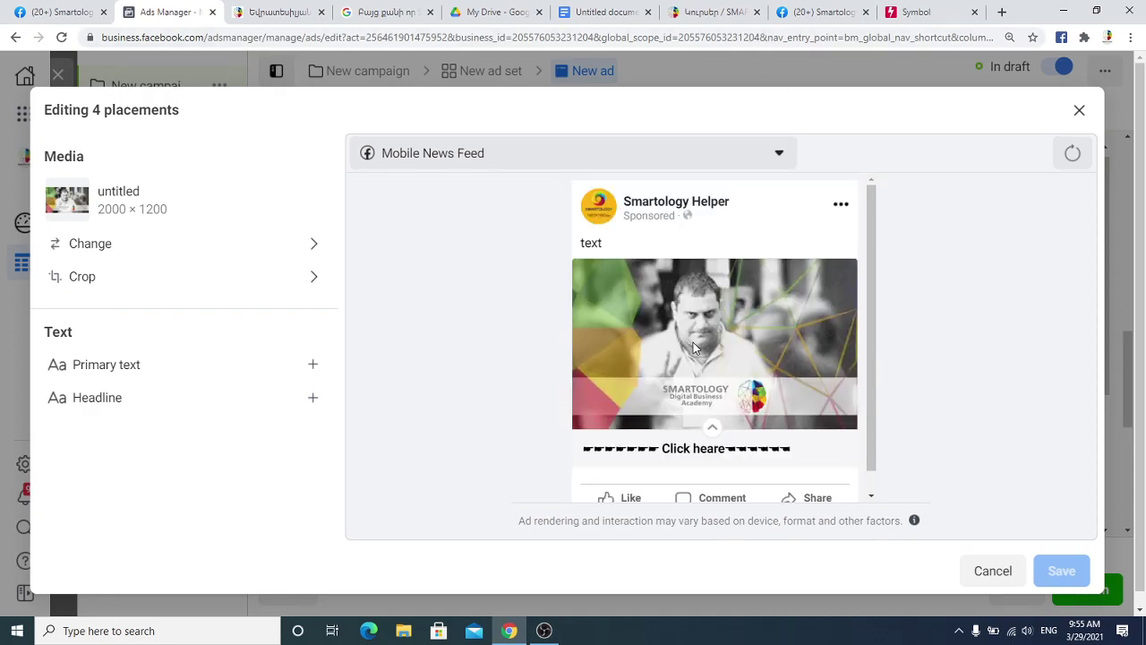
scroll(694, 348, "down", 1)
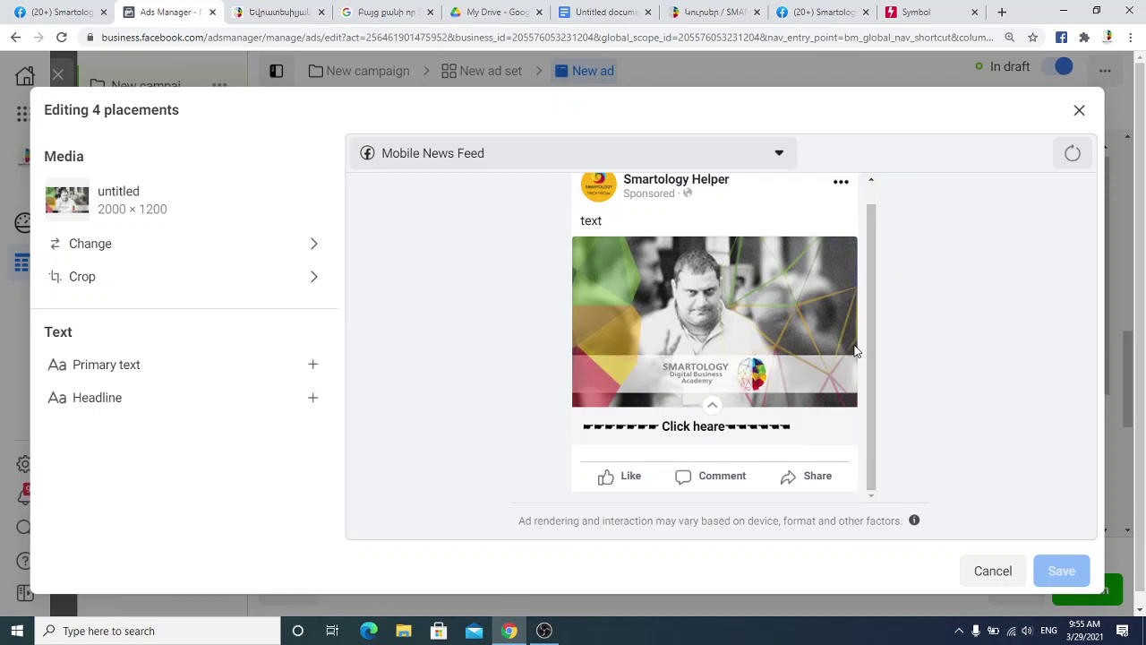
scroll(703, 303, "up", 1)
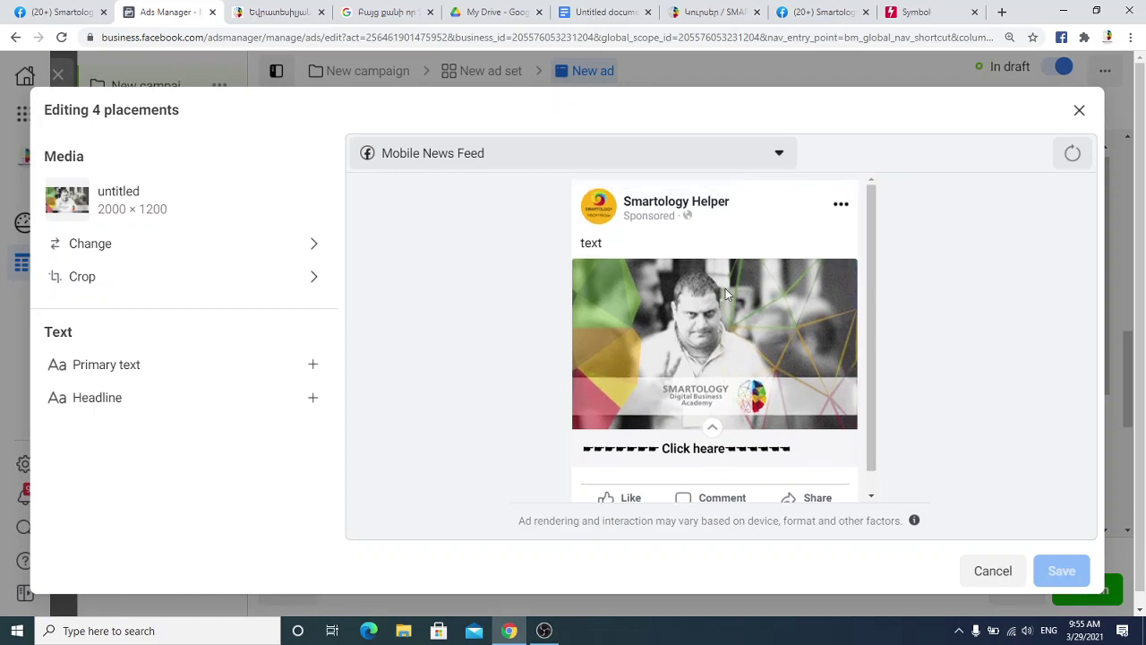
left_click(1077, 109)
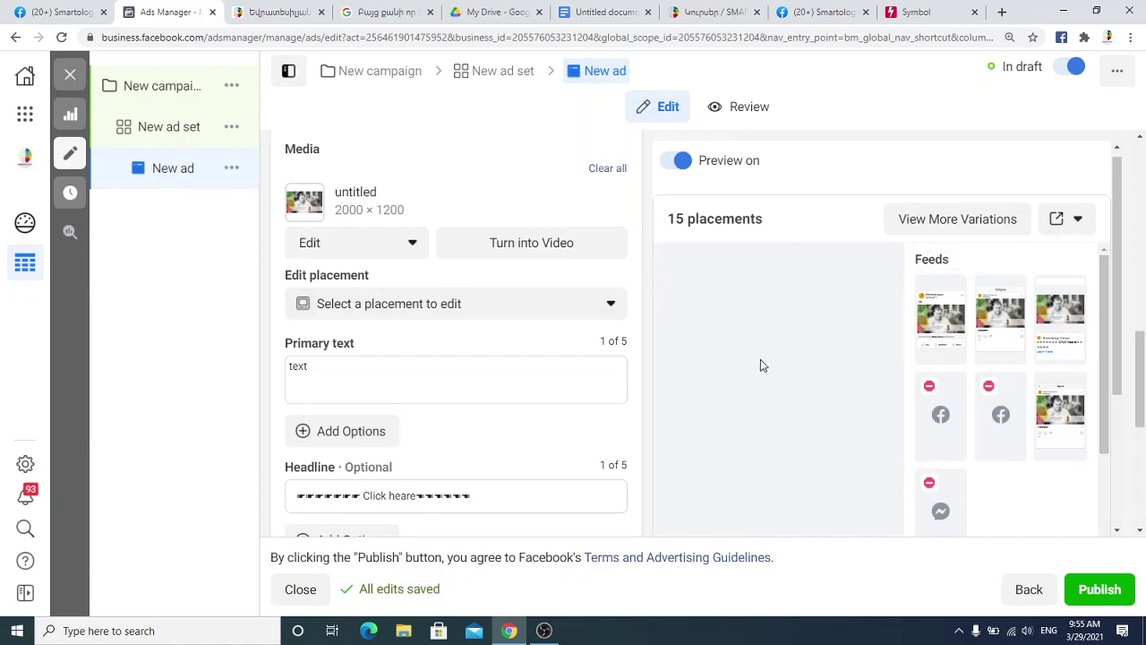
- Open the new ad set and switch its placements from automatic to manual
scroll(763, 365, "down", 3)
scroll(800, 391, "up", 2)
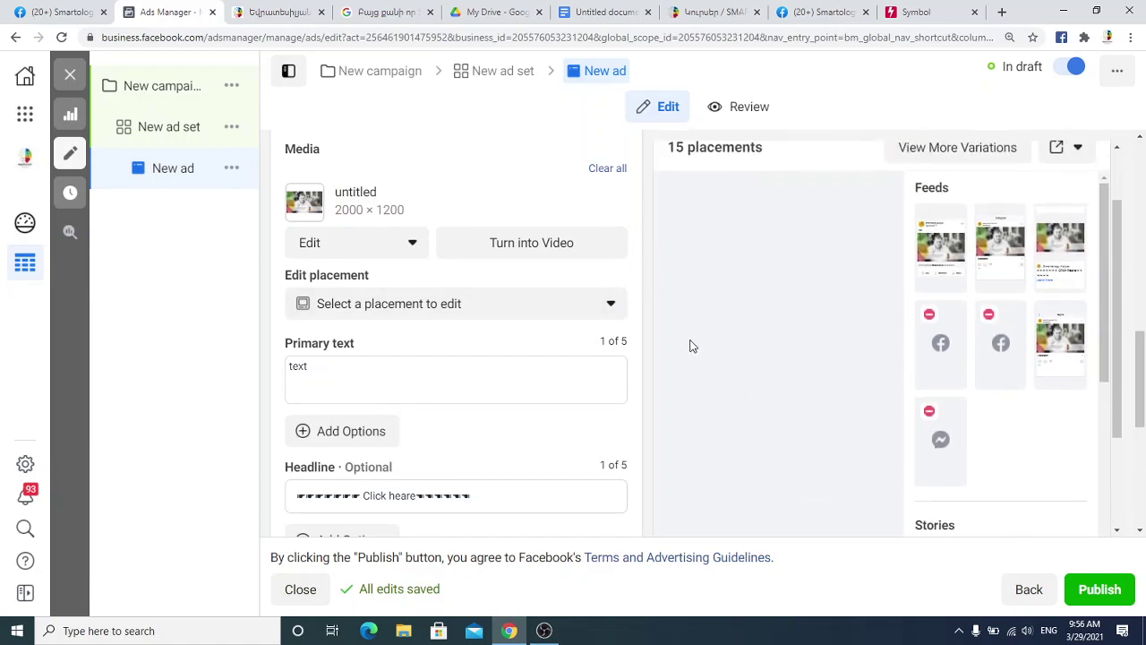
left_click(163, 128)
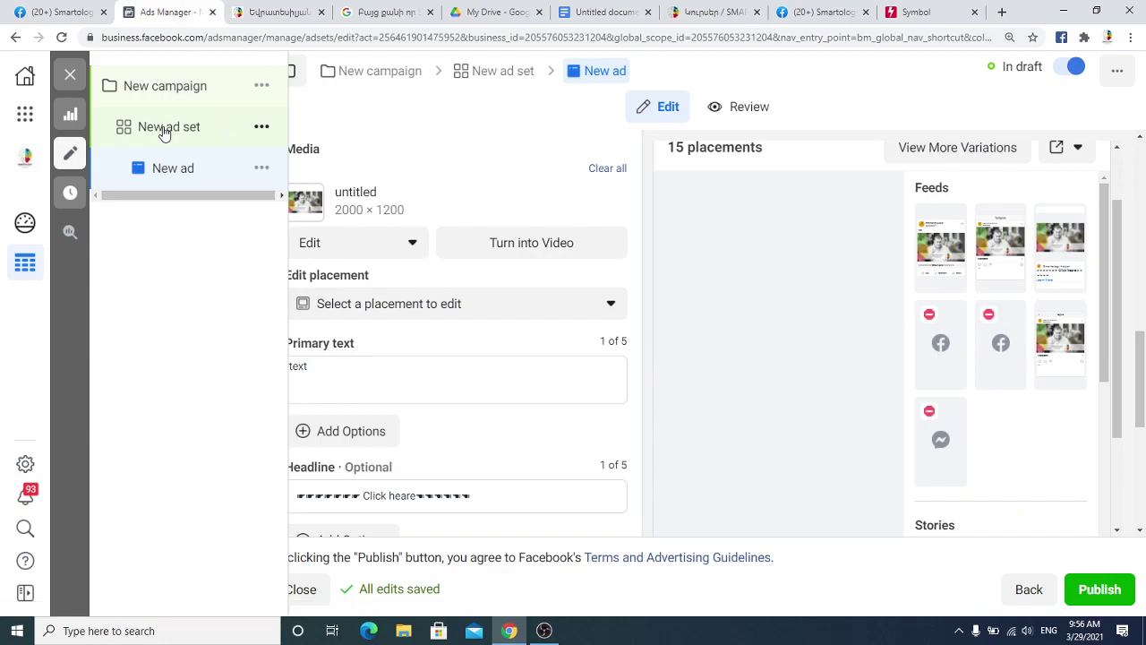
scroll(506, 359, "down", 5)
scroll(511, 354, "down", 10)
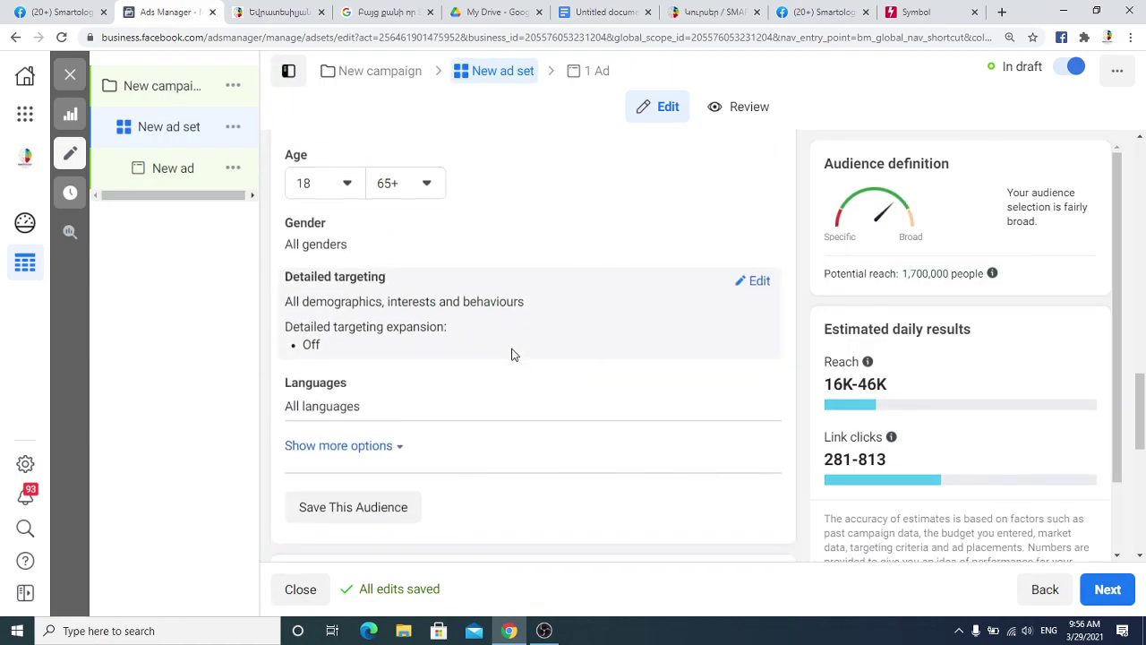
scroll(511, 355, "down", 5)
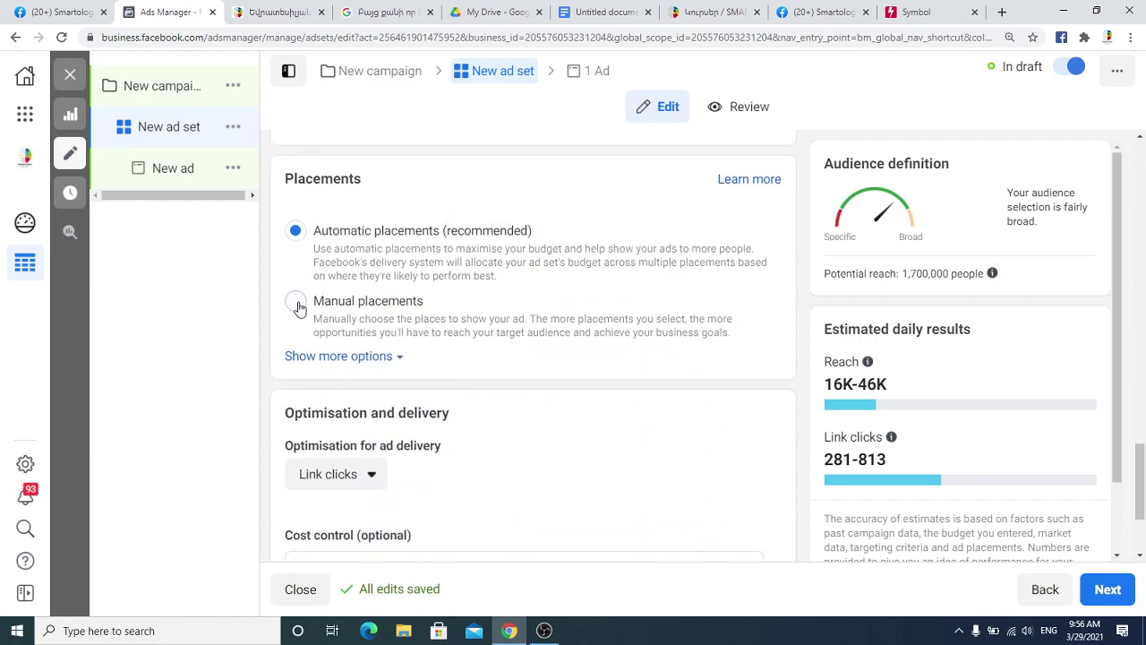
left_click(296, 304)
scroll(603, 320, "down", 3)
- Exclude the Audience Network and Messenger platforms from the ad set's manual placements
mouse_move(404, 301)
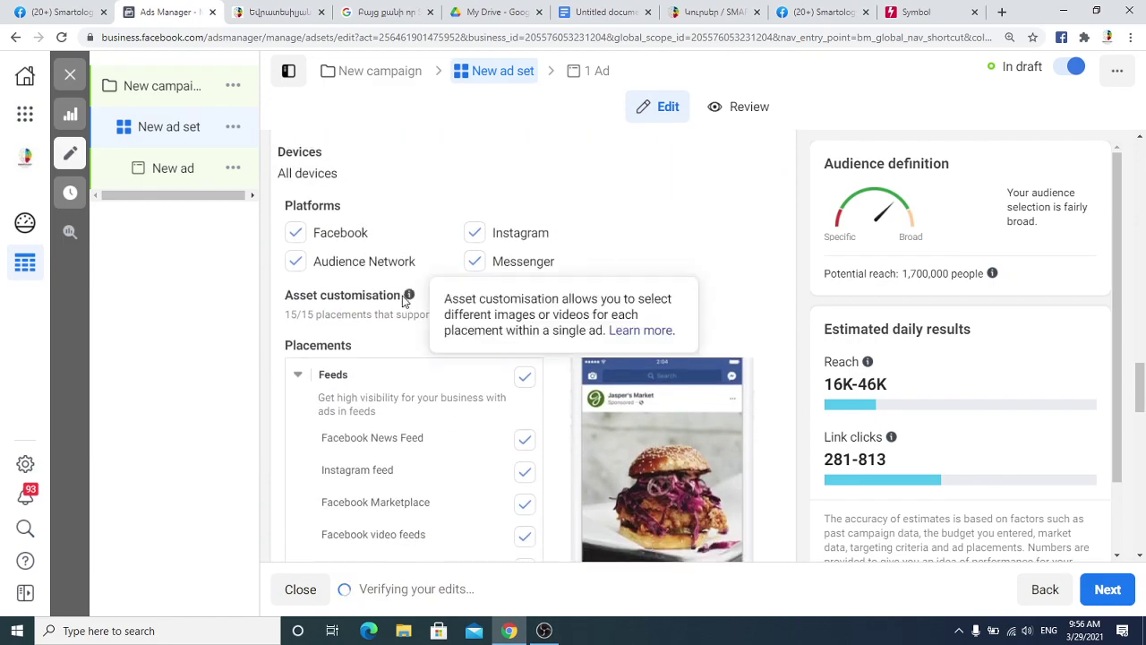
left_click(295, 261)
left_click(475, 261)
- Exclude Facebook Marketplace, Facebook video feeds, Facebook right column and Instagram Explore from the Feeds placements
scroll(364, 384, "down", 2)
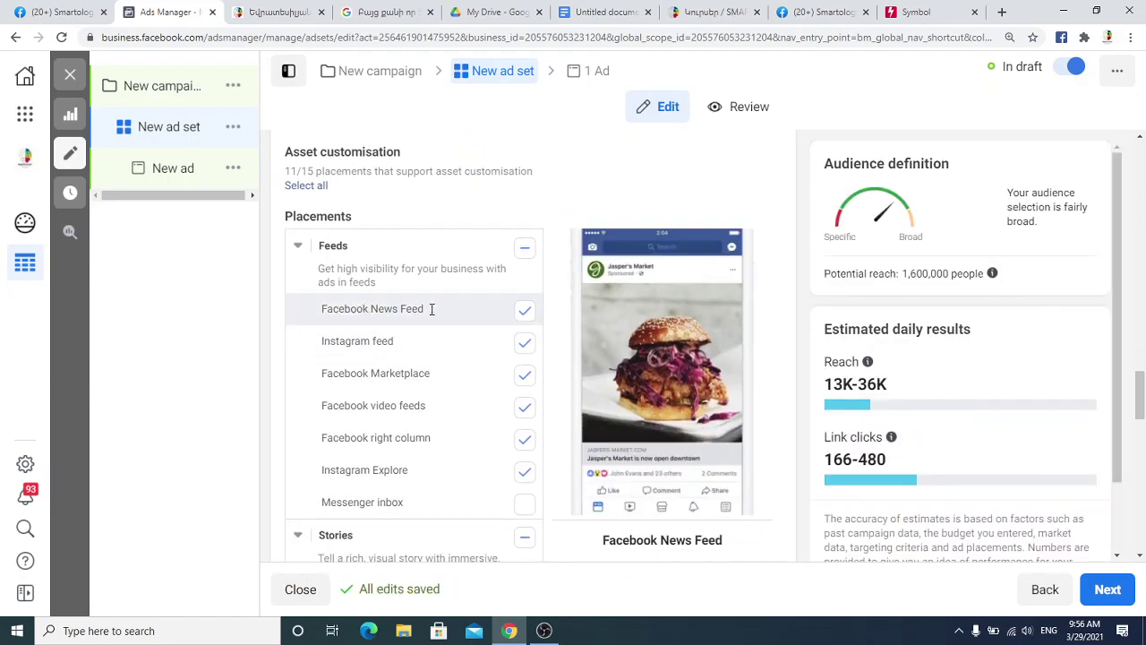
left_click(524, 374)
left_click(525, 410)
left_click(524, 472)
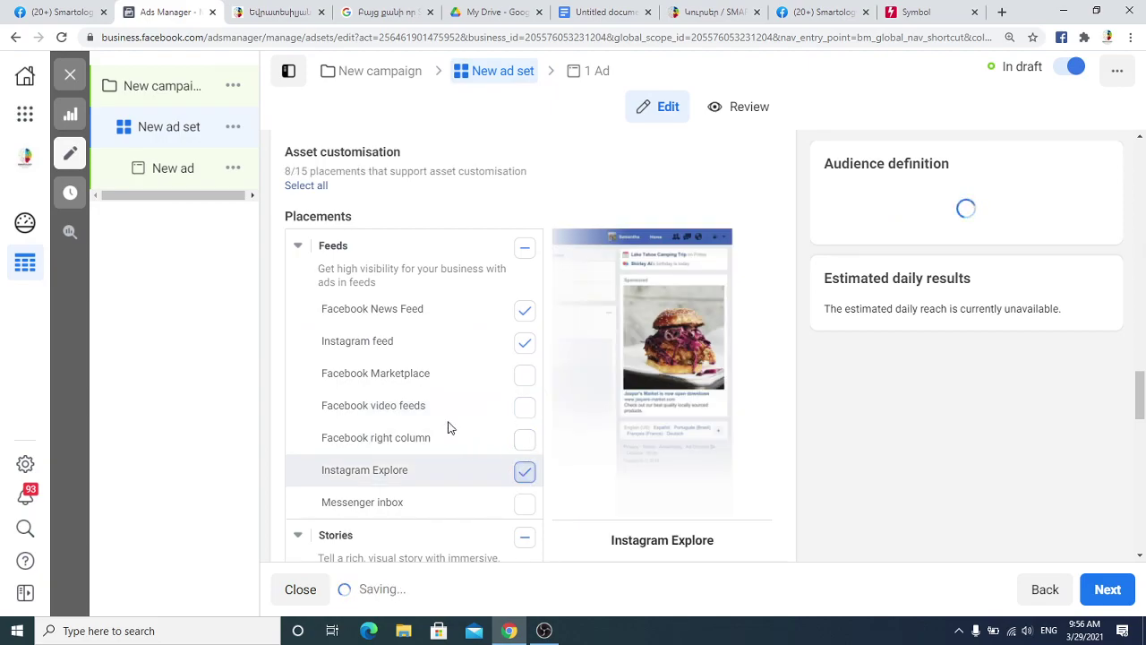
- Exclude Instagram Stories, Facebook Stories and the In-stream, Search and In-article placements from the ad set
scroll(452, 418, "down", 4)
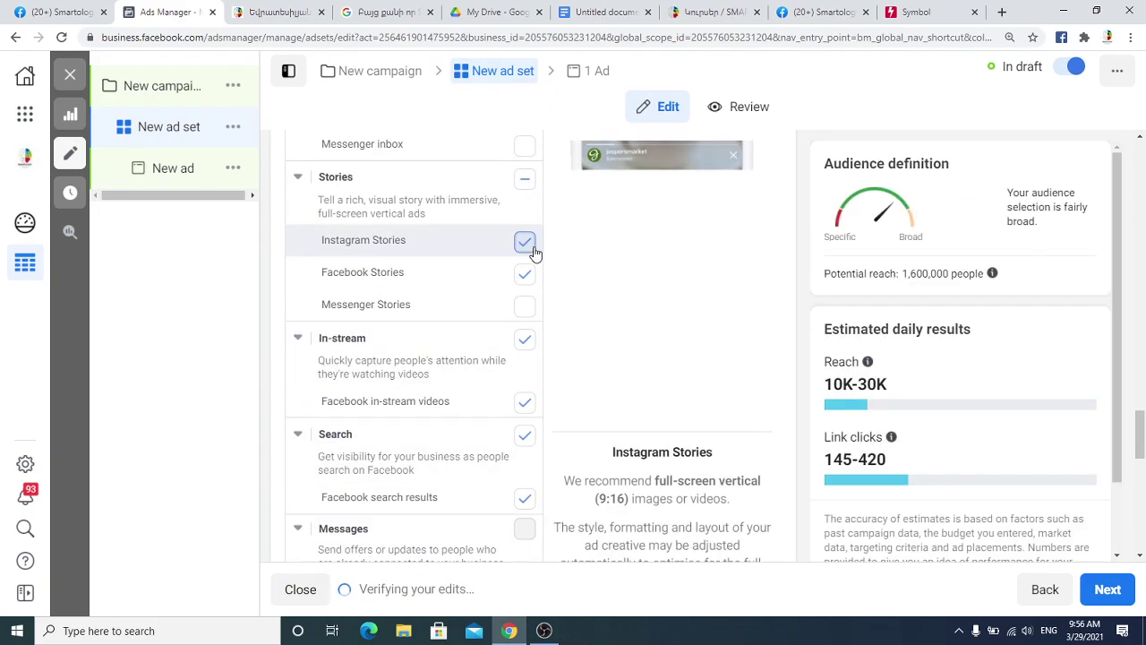
left_click(525, 241)
left_click(525, 273)
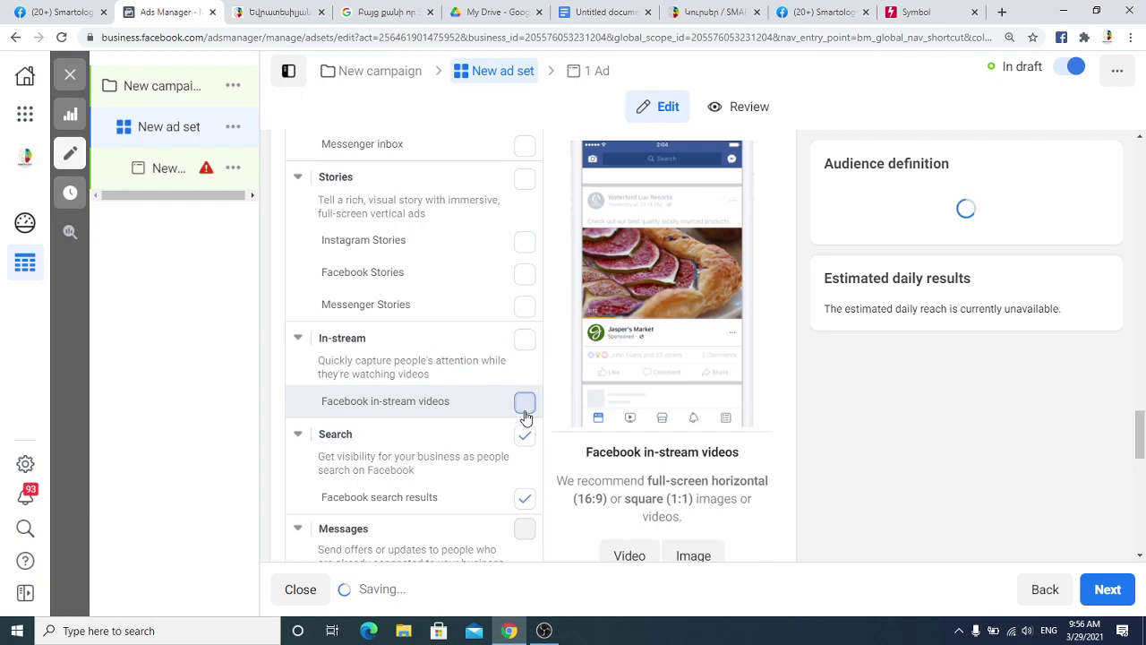
left_click(524, 435)
left_click(525, 499)
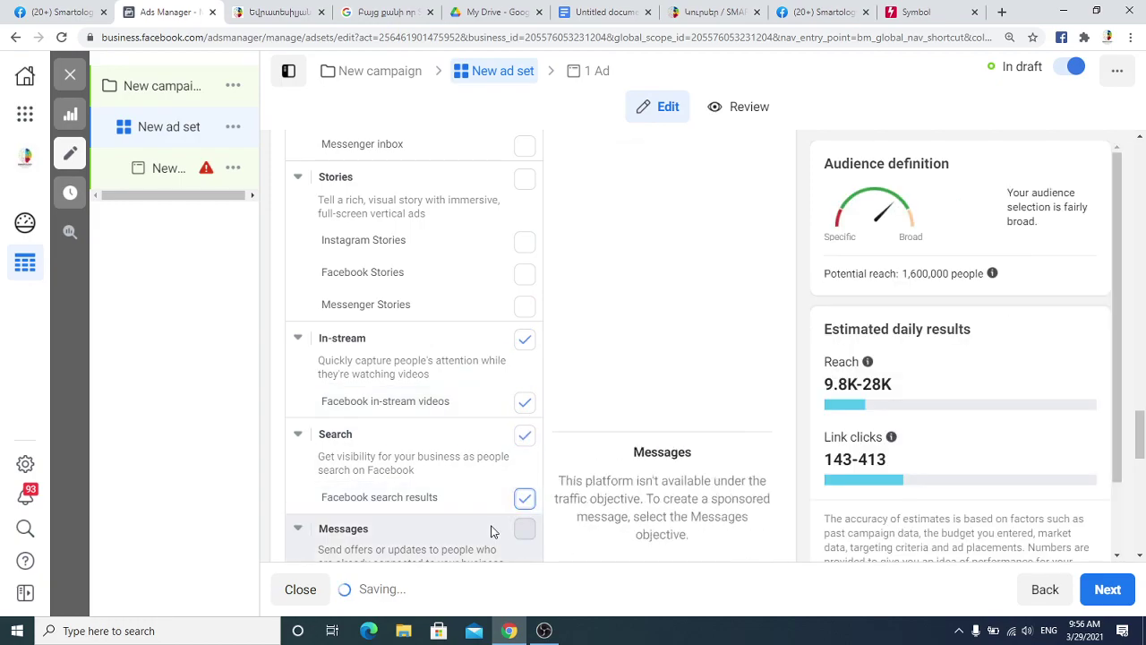
left_click(525, 340)
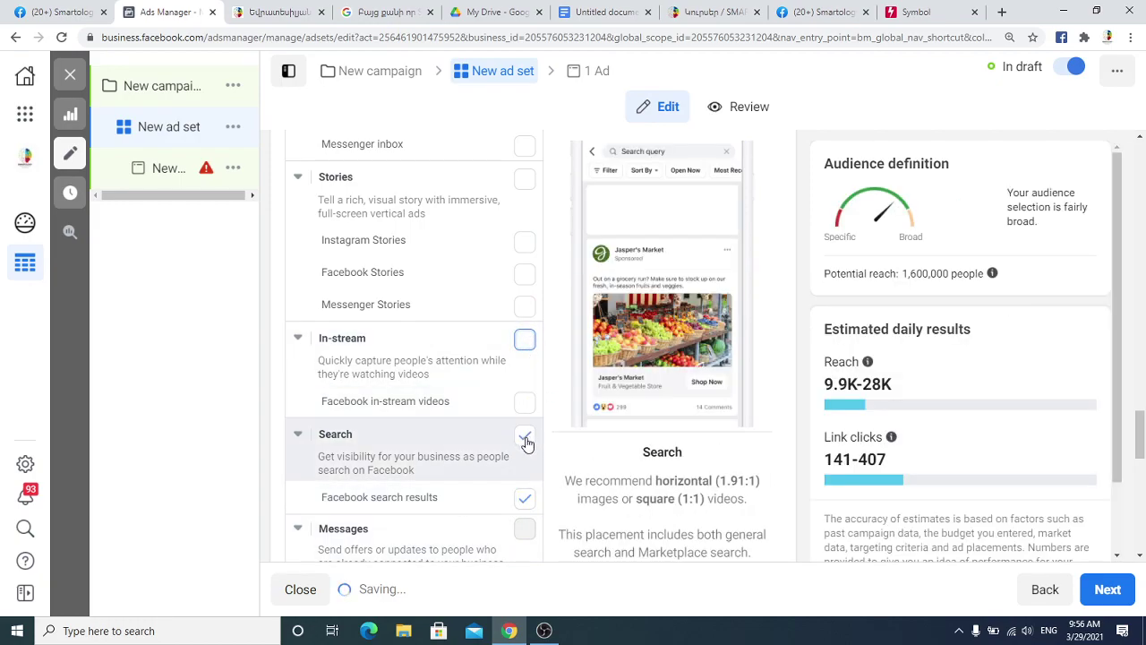
left_click(525, 435)
scroll(441, 457, "down", 2)
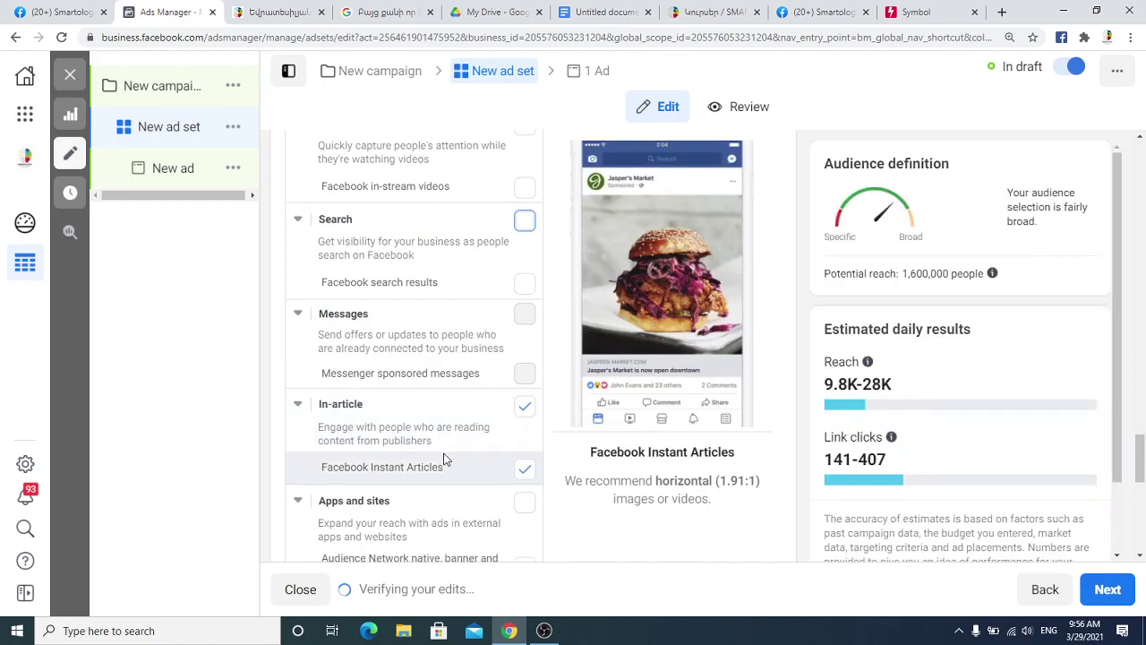
left_click(524, 406)
scroll(429, 443, "down", 3)
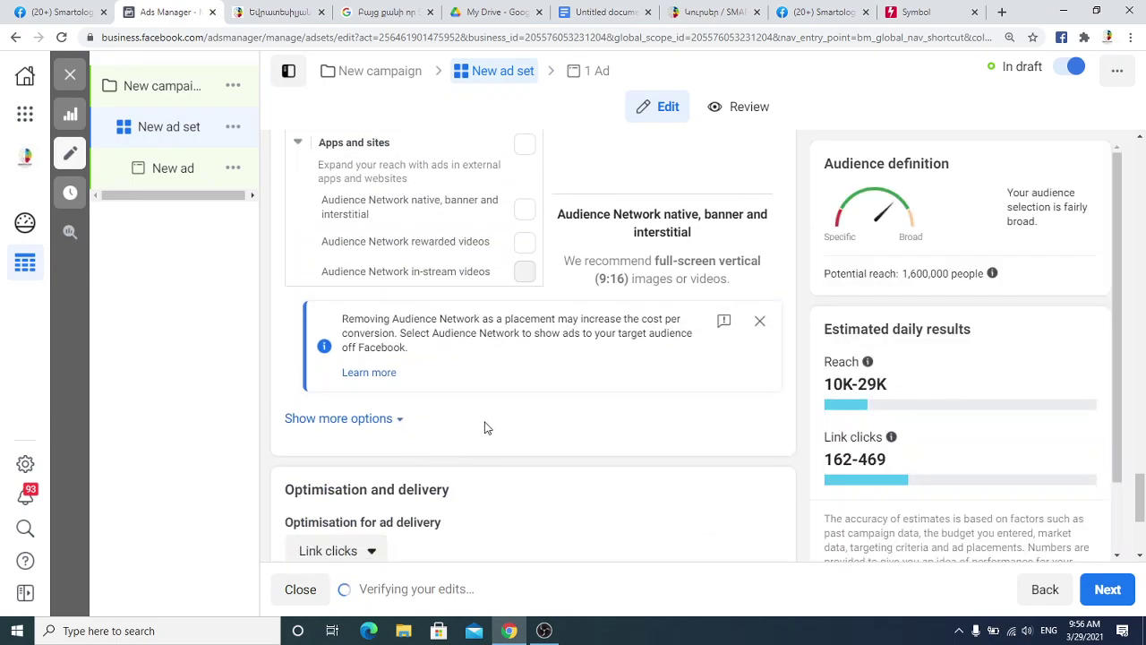
scroll(457, 421, "up", 10)
scroll(658, 356, "up", 3)
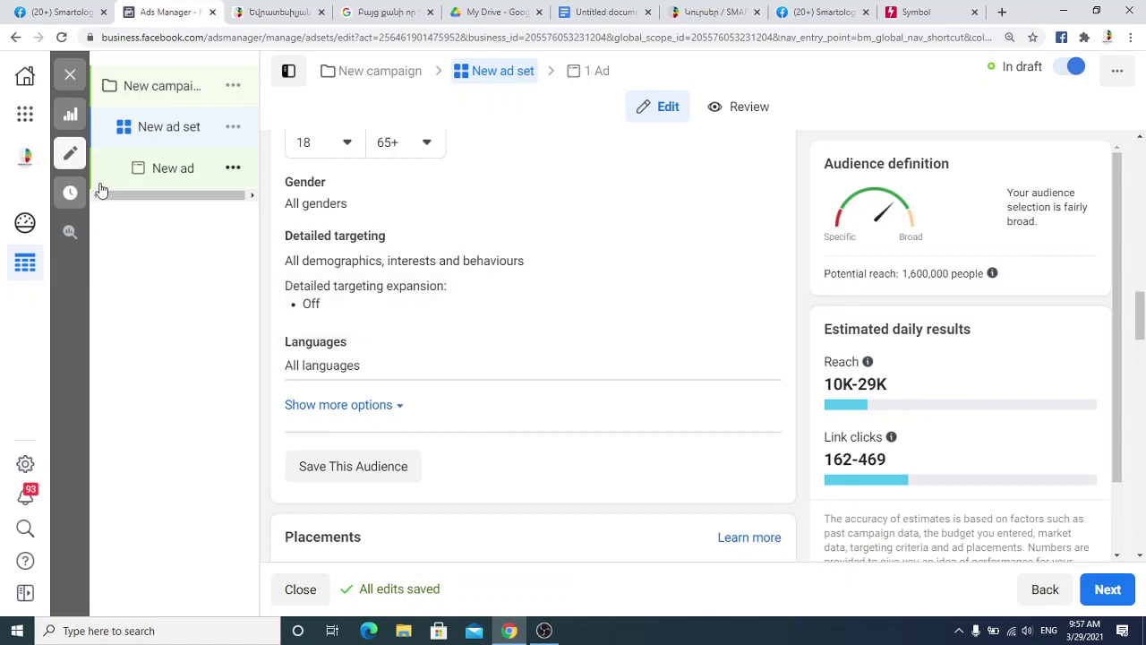
- Return to the ad and add spaces between the outer hand symbols at both ends of the "Click heare" headline
left_click(159, 175)
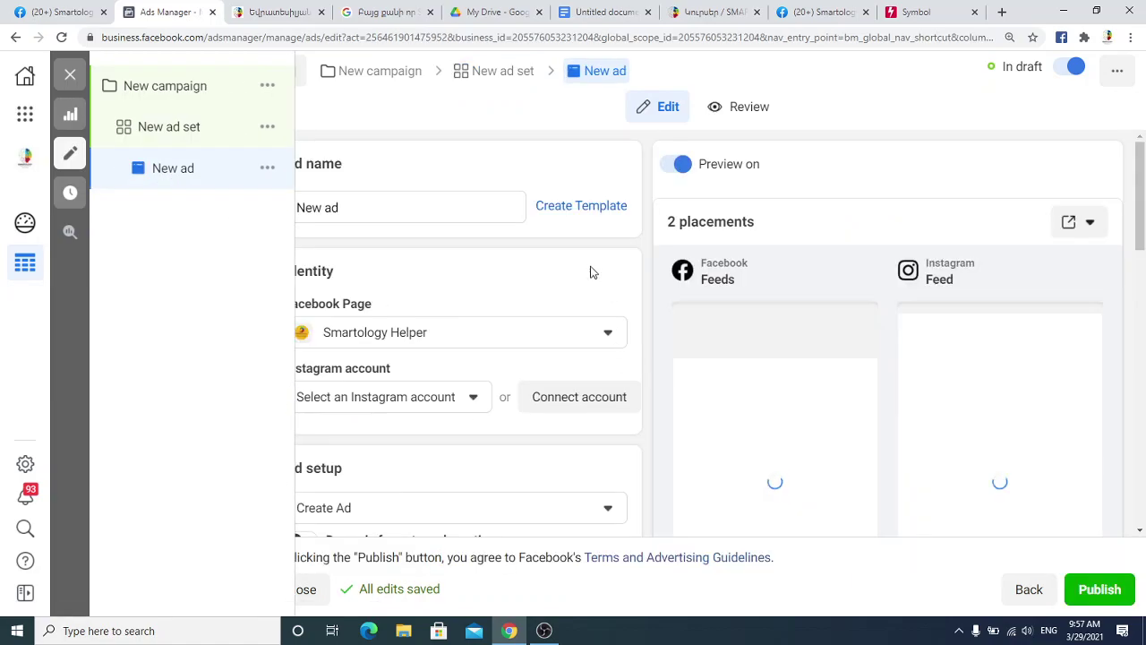
scroll(788, 419, "down", 3)
scroll(847, 376, "down", 2)
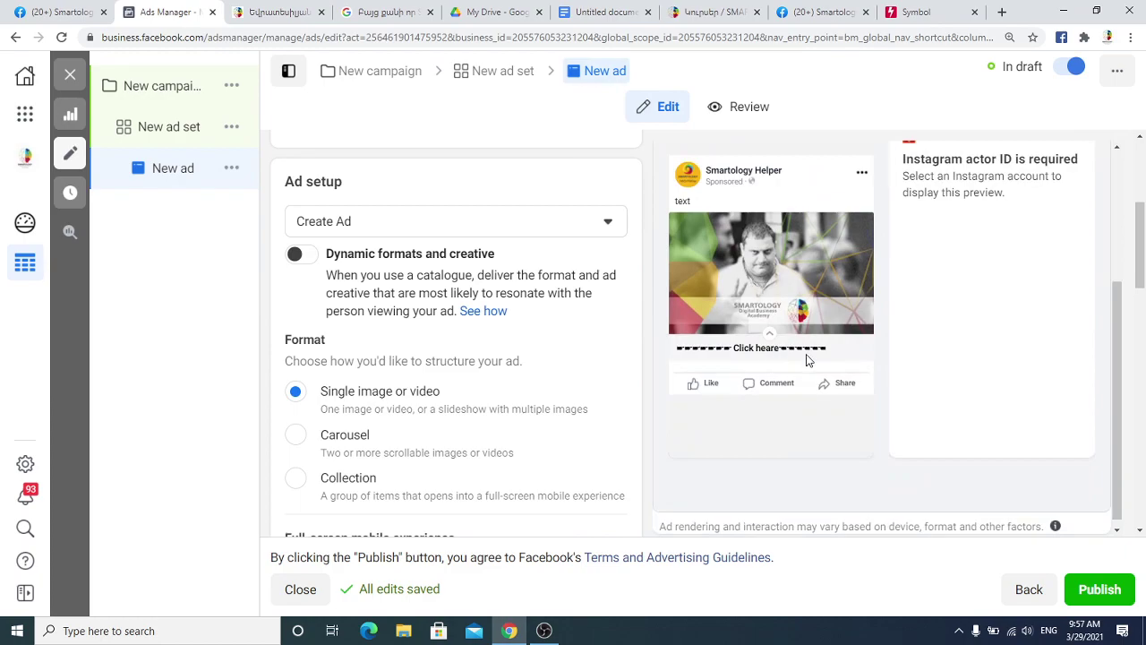
scroll(463, 399, "down", 8)
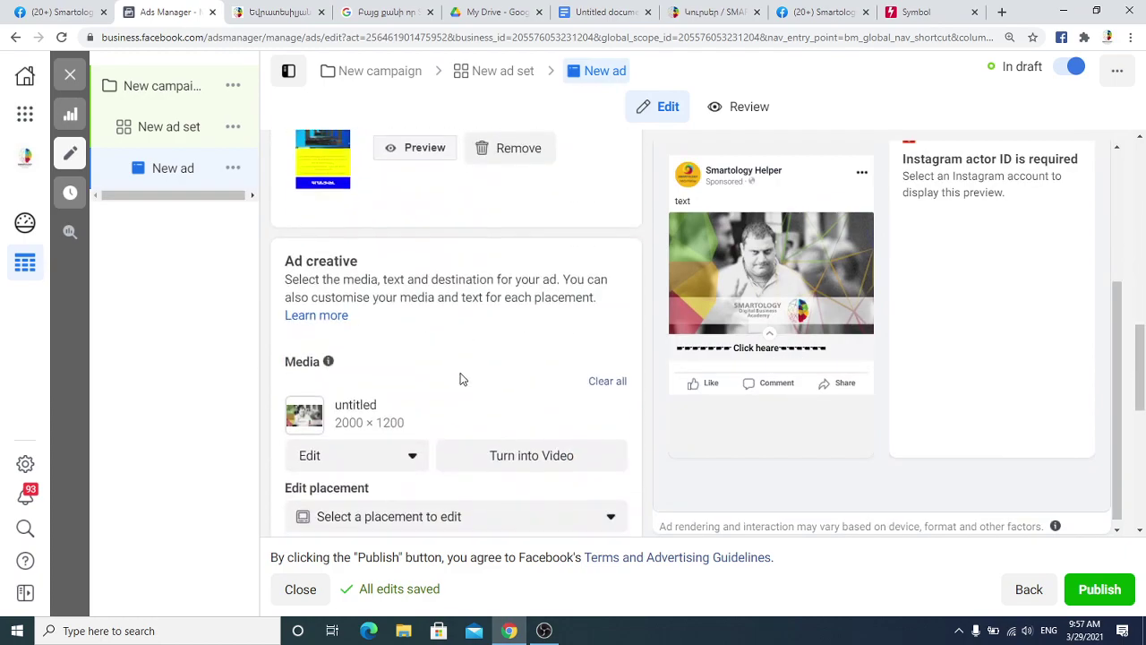
scroll(450, 378, "down", 2)
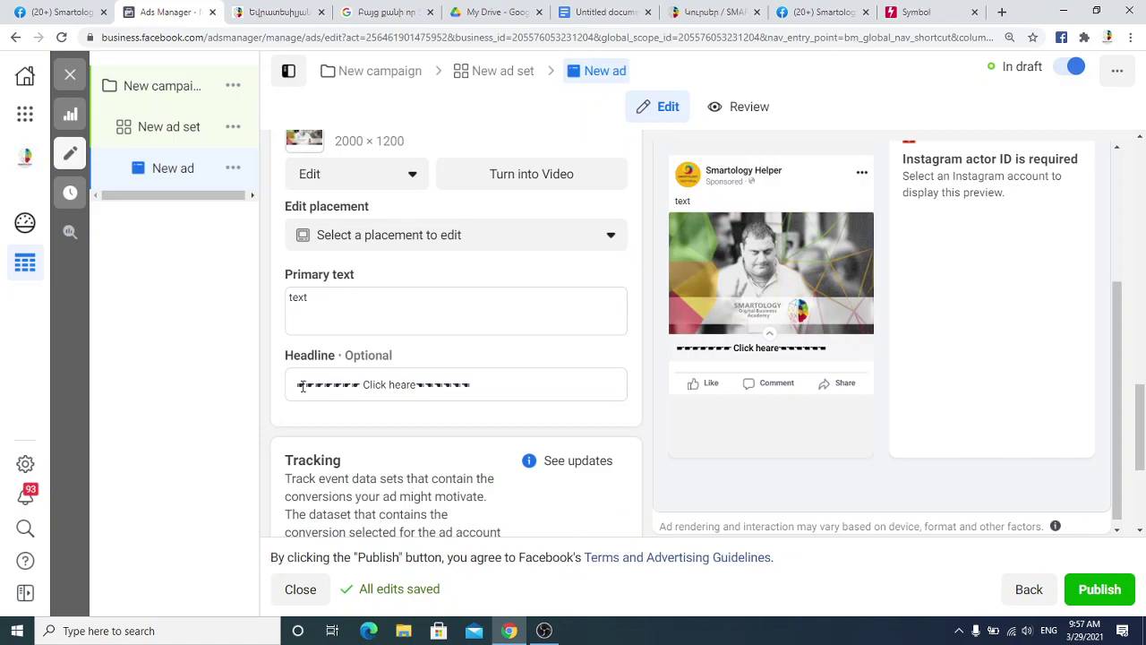
left_click(309, 385)
type("▬")
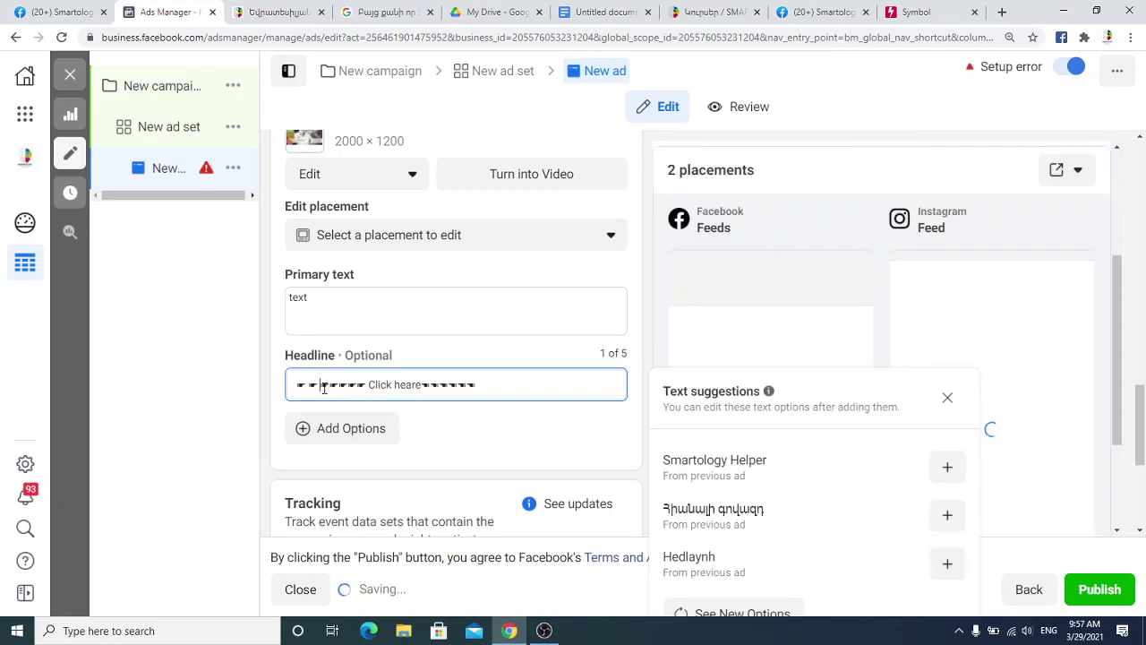
left_click(463, 384)
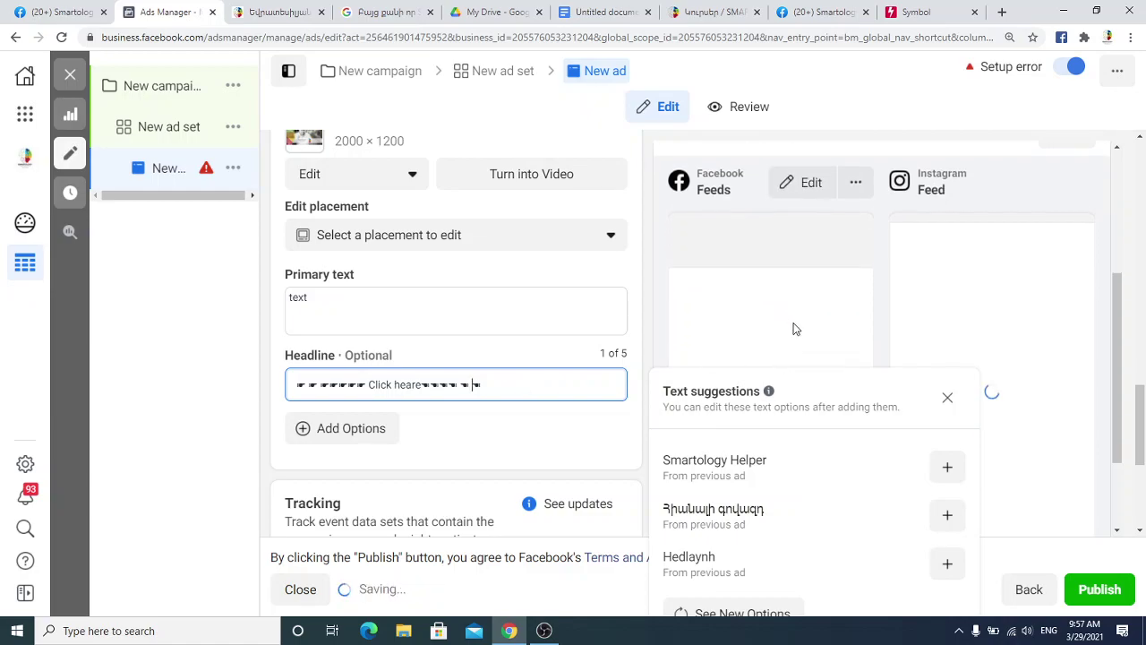
left_click(946, 397)
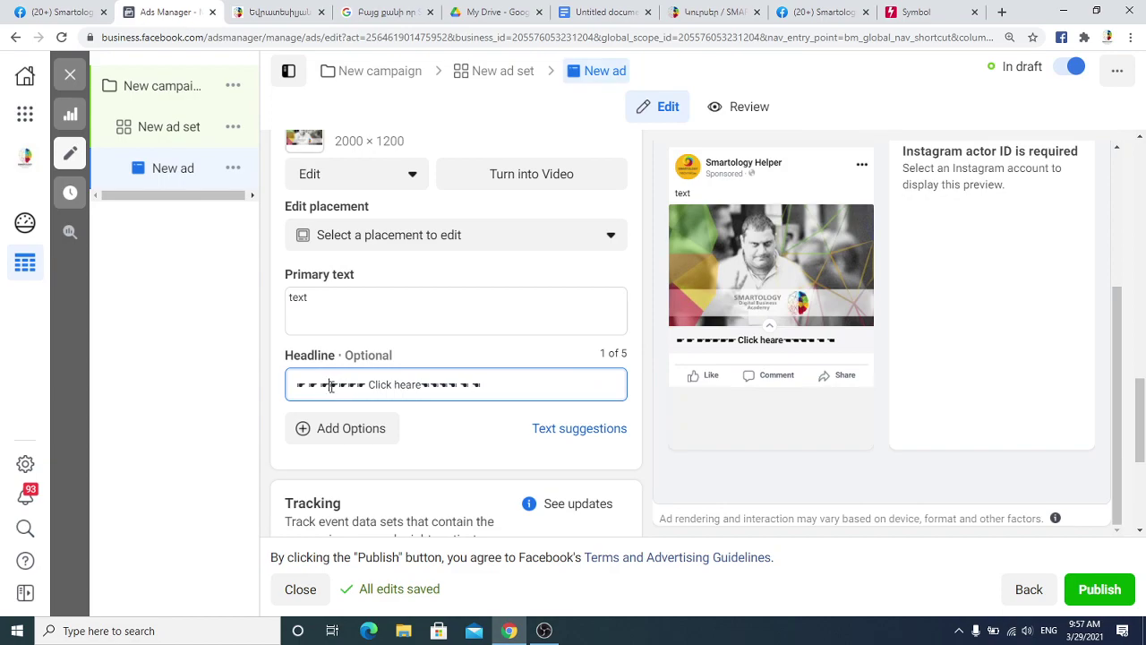
key("super+s")
left_click(564, 143)
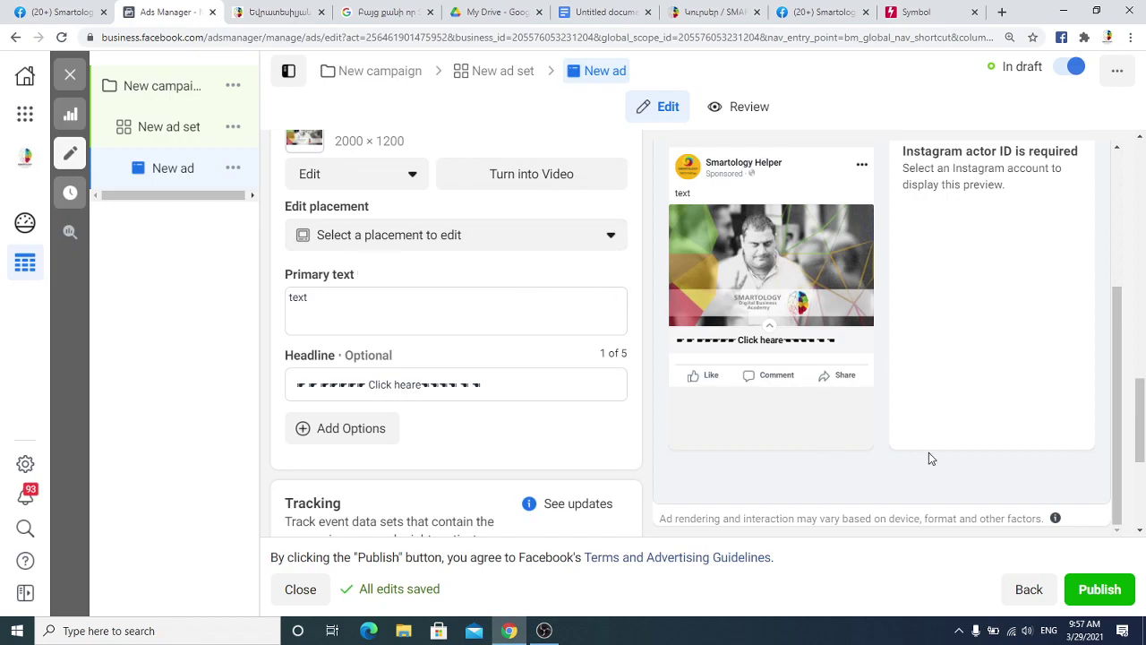
- Examine the ad's Tracking section and its Facebook and Instagram feed previews
scroll(997, 327, "down", 3)
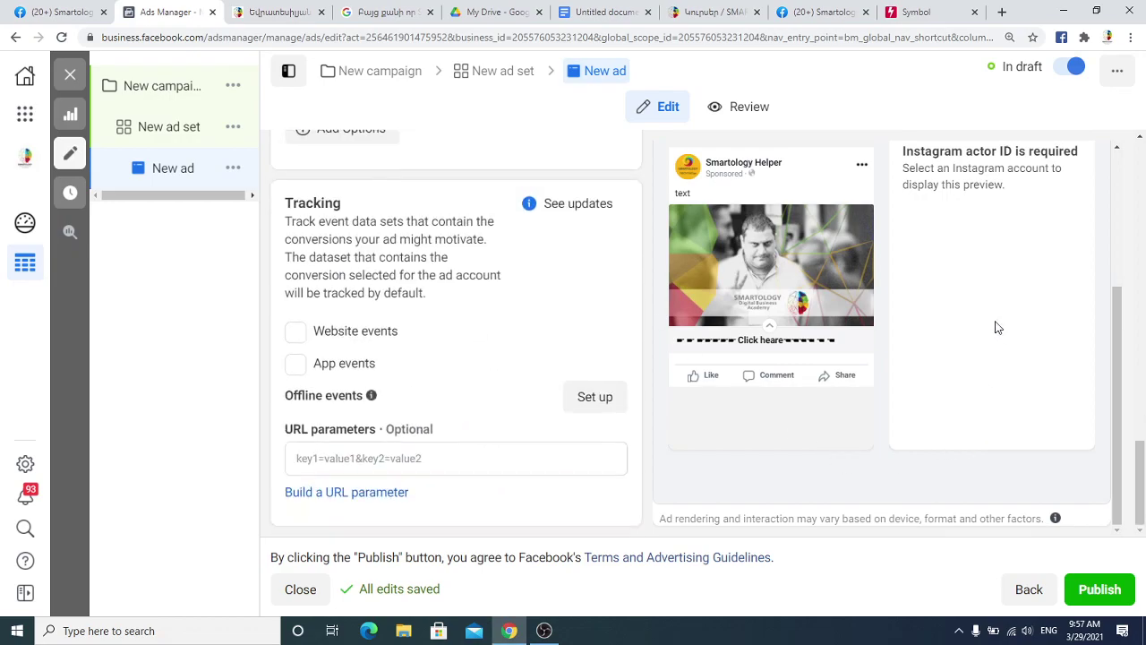
scroll(895, 324, "up", 3)
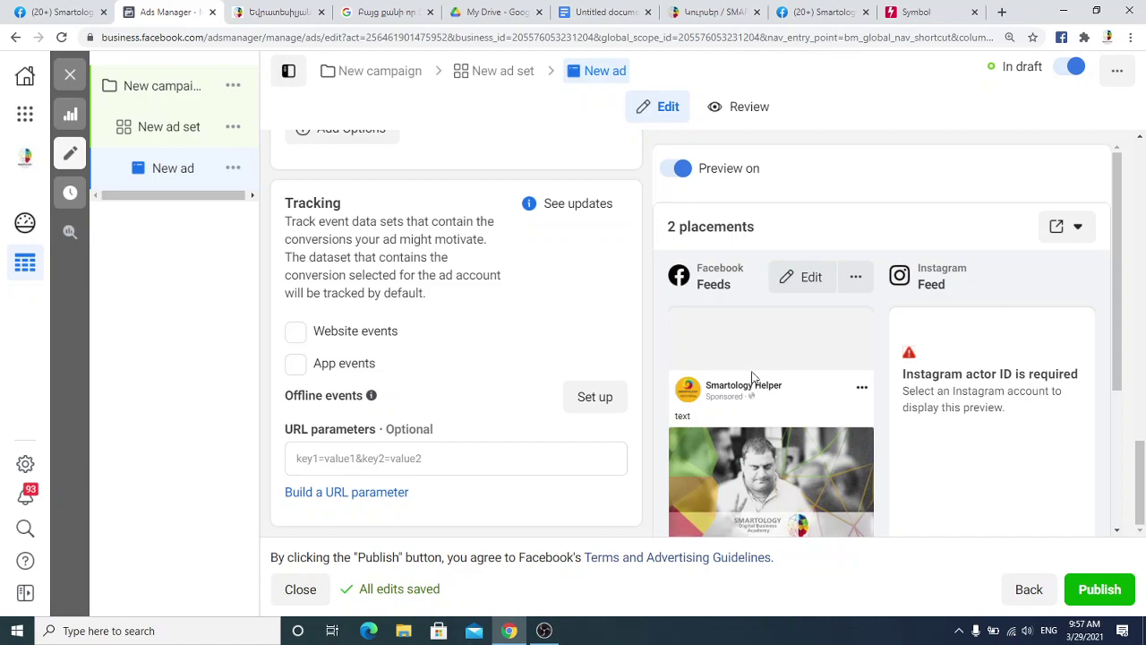
scroll(748, 354, "down", 2)
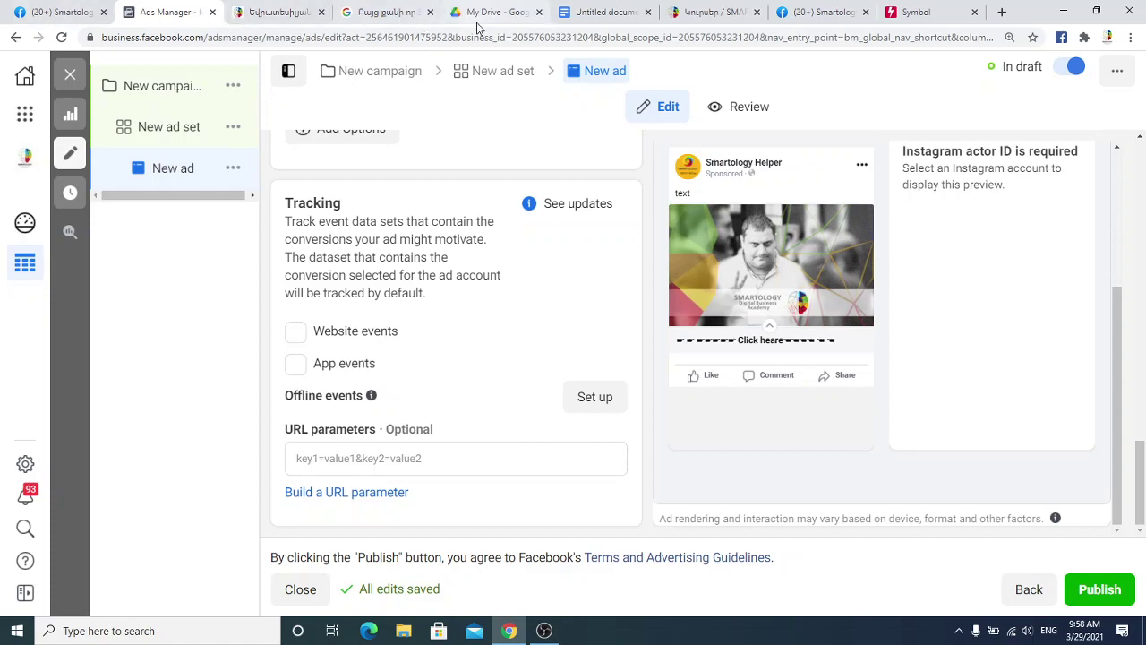
- Switch to Publishing tools, look through the Instant Experience list, then view the URL of the newest "Untitled Instant Experience" and close it
left_click(40, 12)
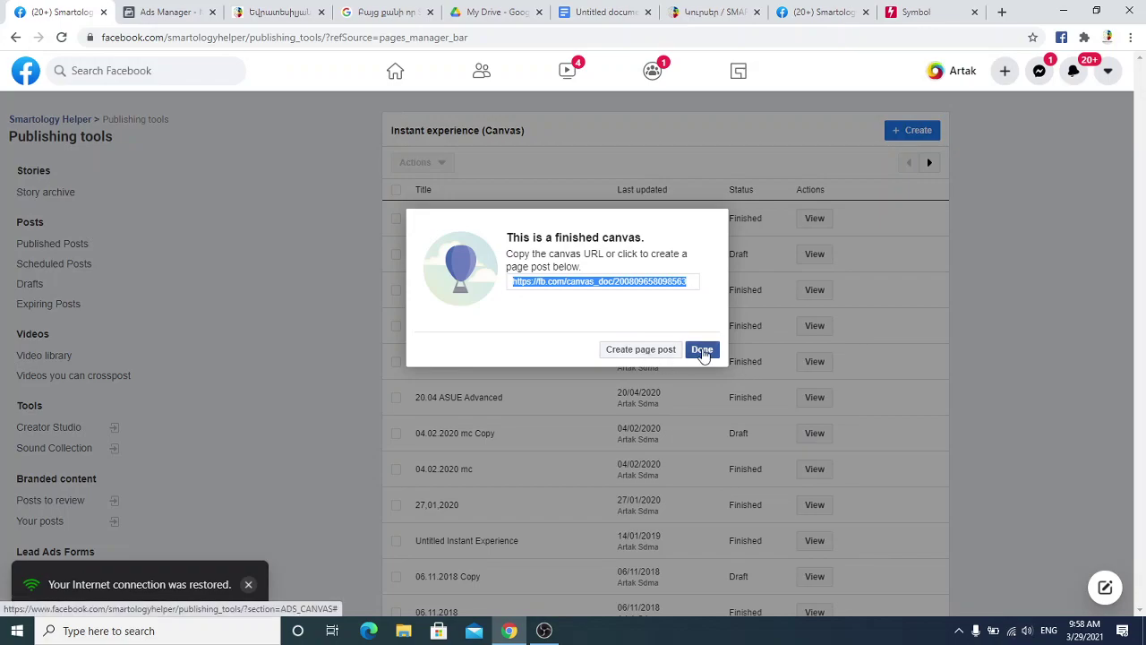
left_click(702, 350)
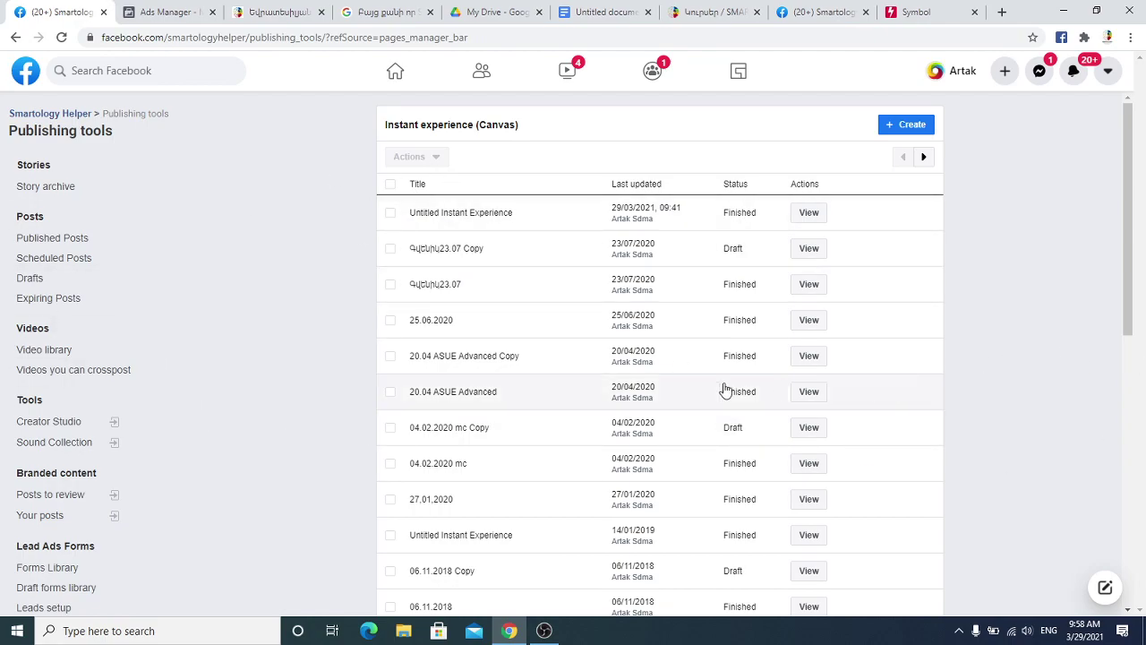
scroll(725, 322, "down", 10)
scroll(402, 296, "up", 10)
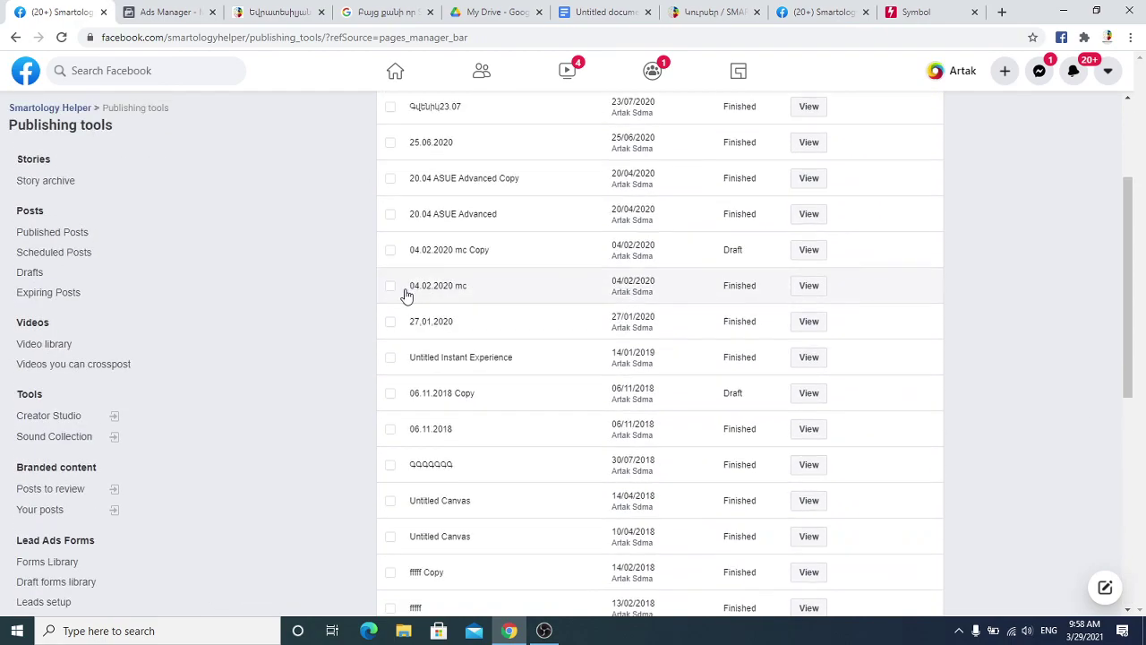
left_click(463, 215)
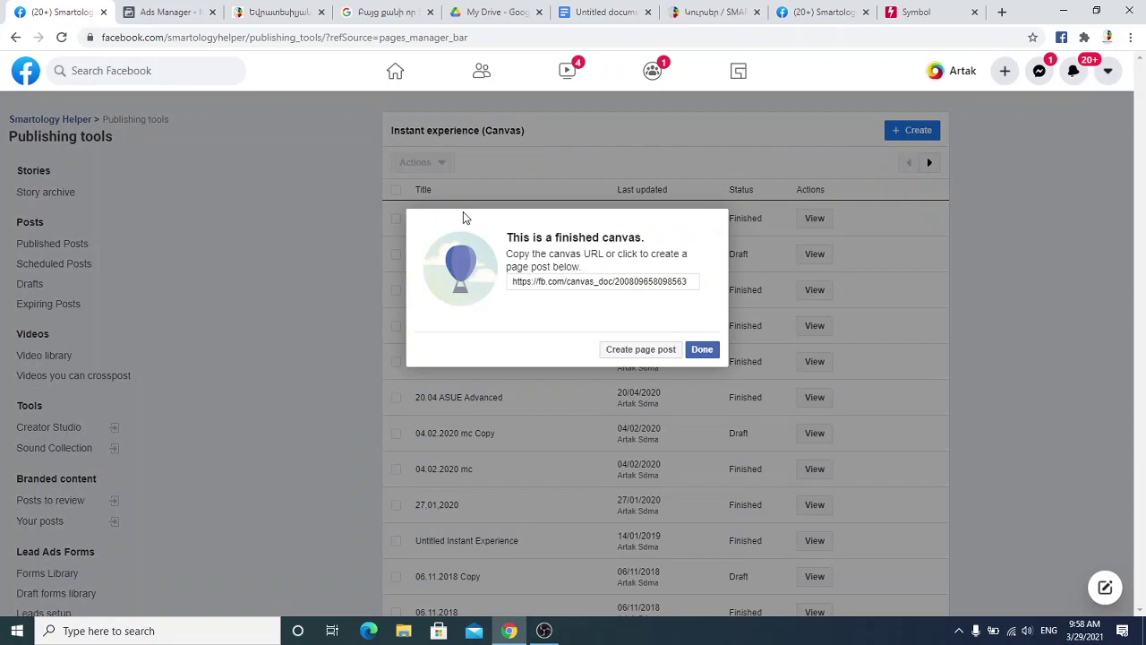
left_click(703, 350)
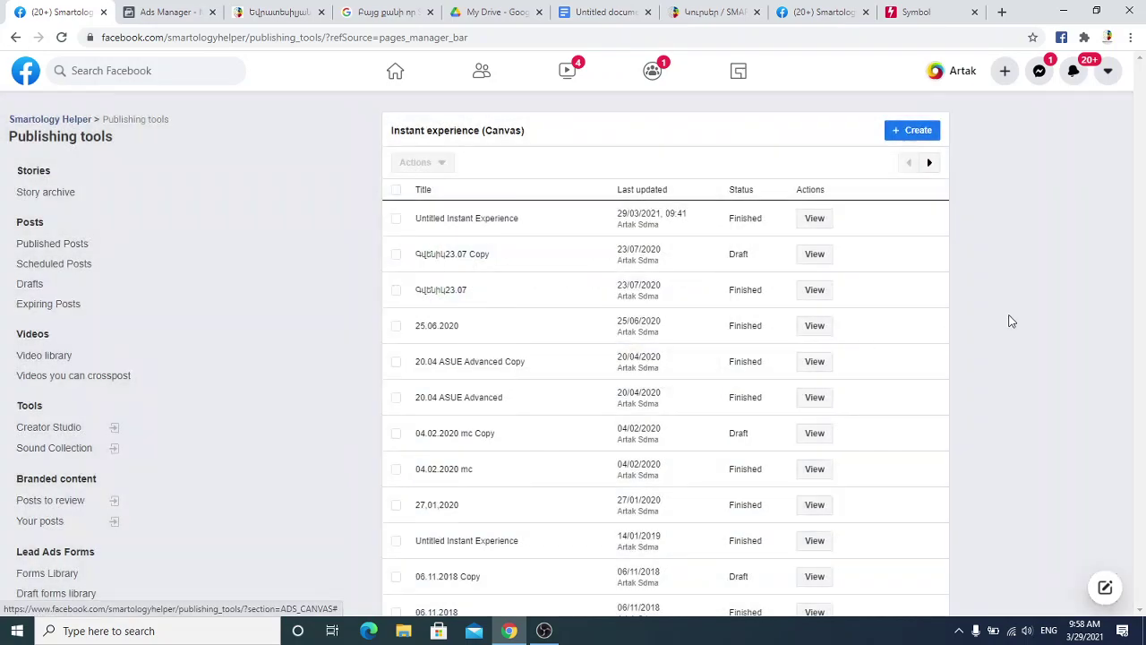
- View the 23/07/2020 draft copy and its finished original in the Instant Experience list, close both, and switch to the Smartology Helper page
left_click(441, 251)
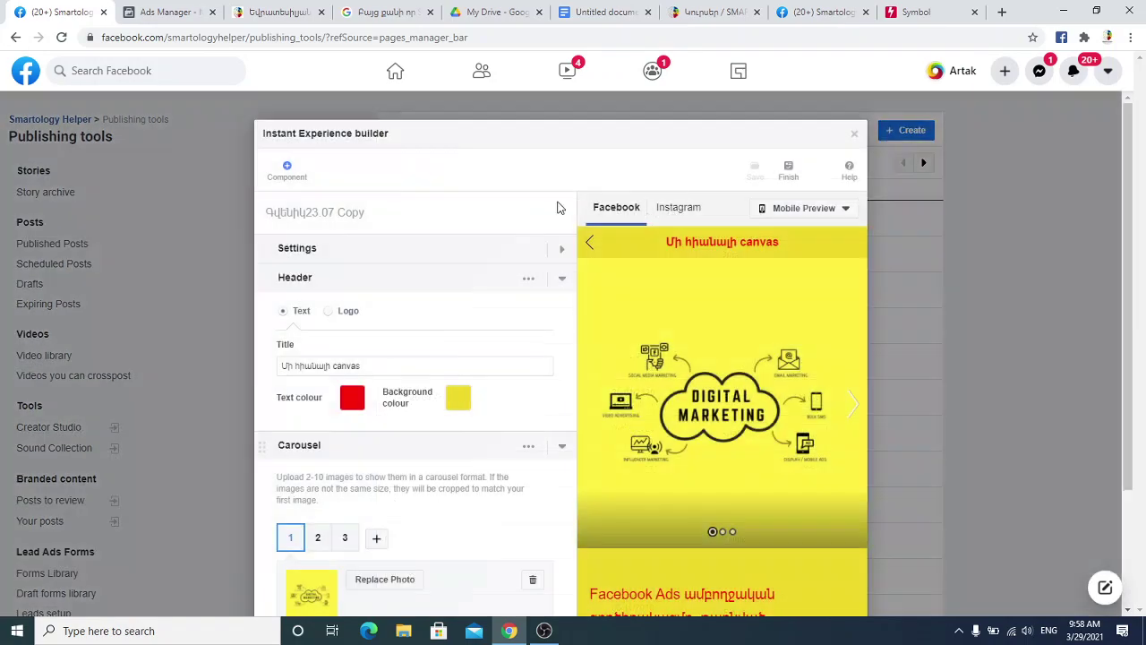
left_click(854, 135)
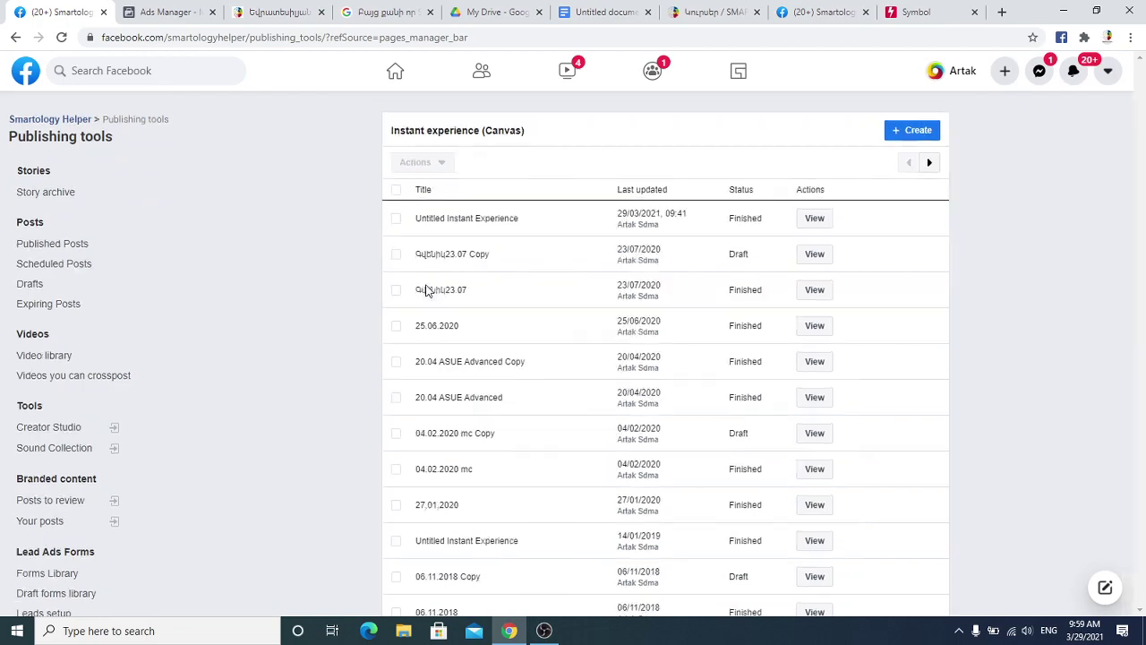
left_click(427, 287)
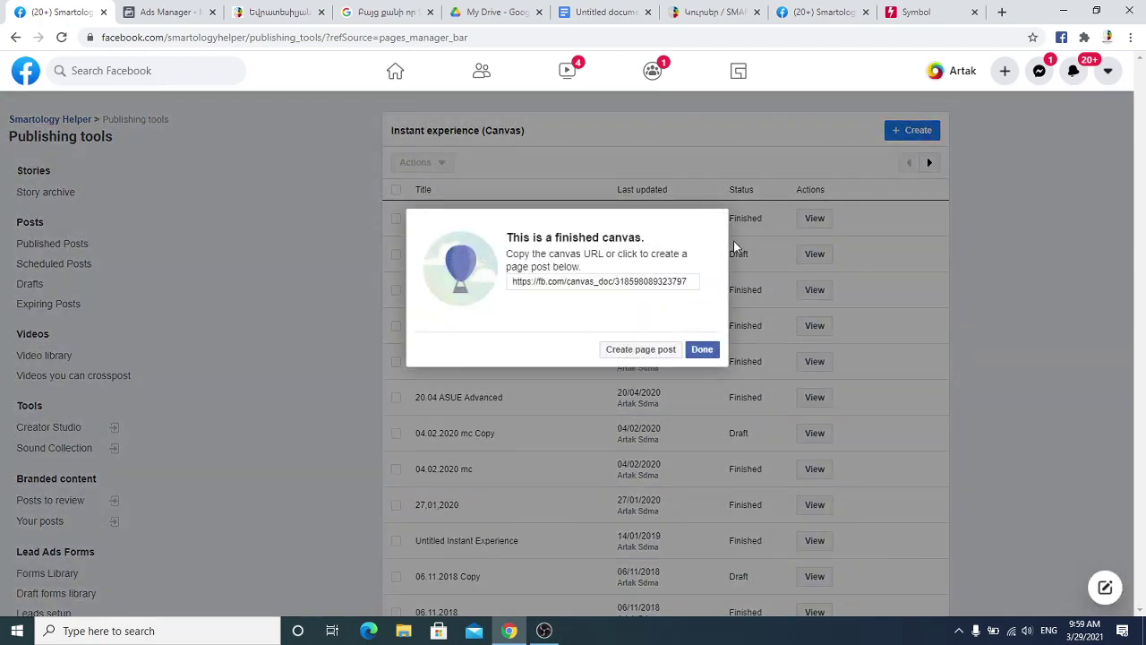
left_click(704, 349)
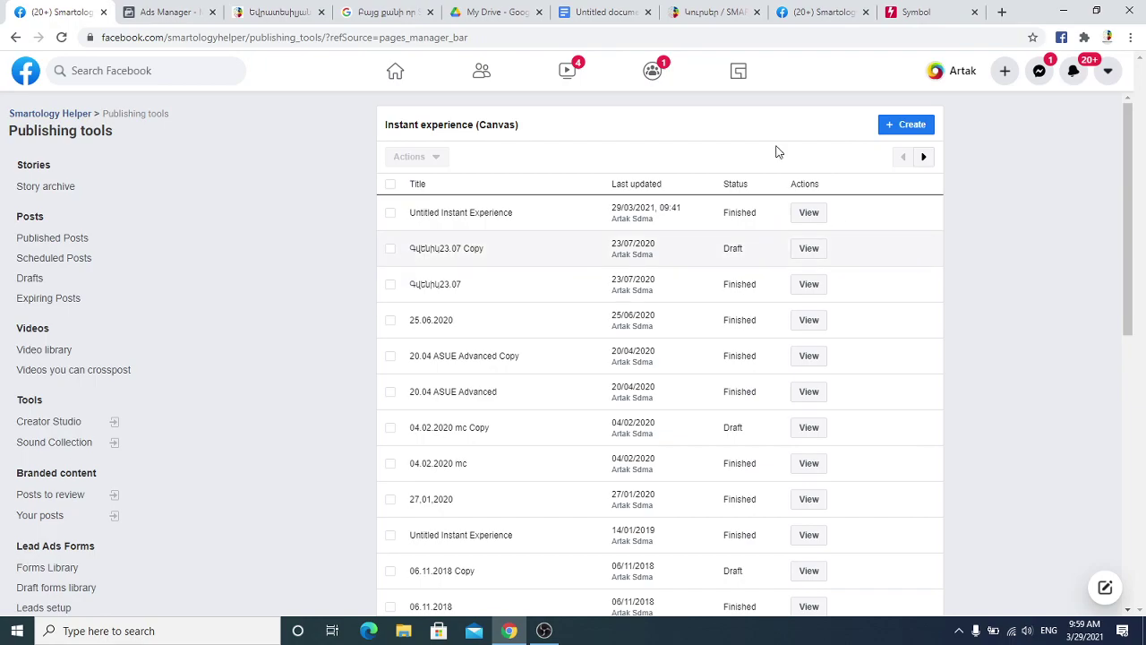
left_click(817, 16)
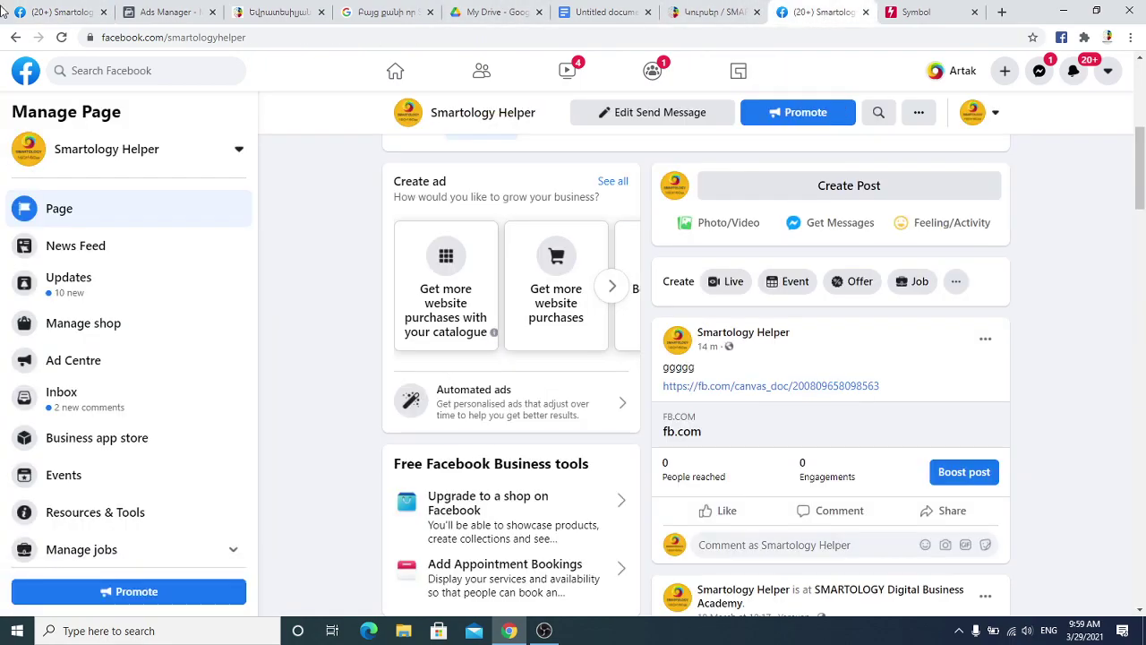
- Return to the ad, remove its Untitled Instant Experience, start one from the "Sell products (without catalogue)" template, and dismiss the content tip
left_click(169, 11)
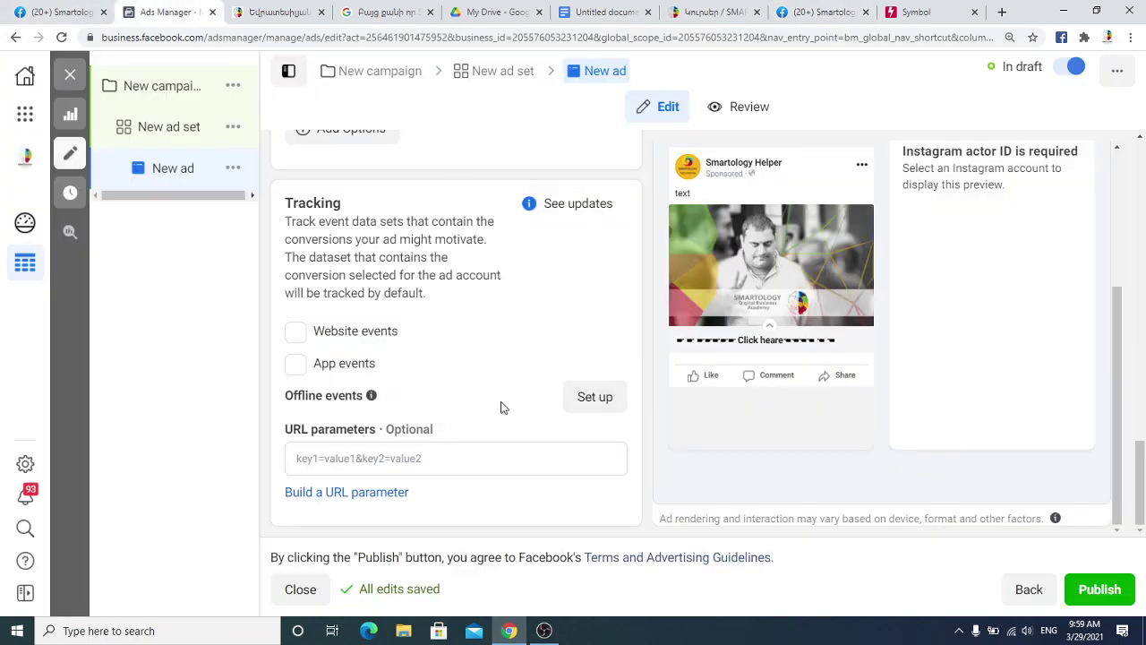
scroll(507, 391, "up", 4)
scroll(508, 390, "up", 5)
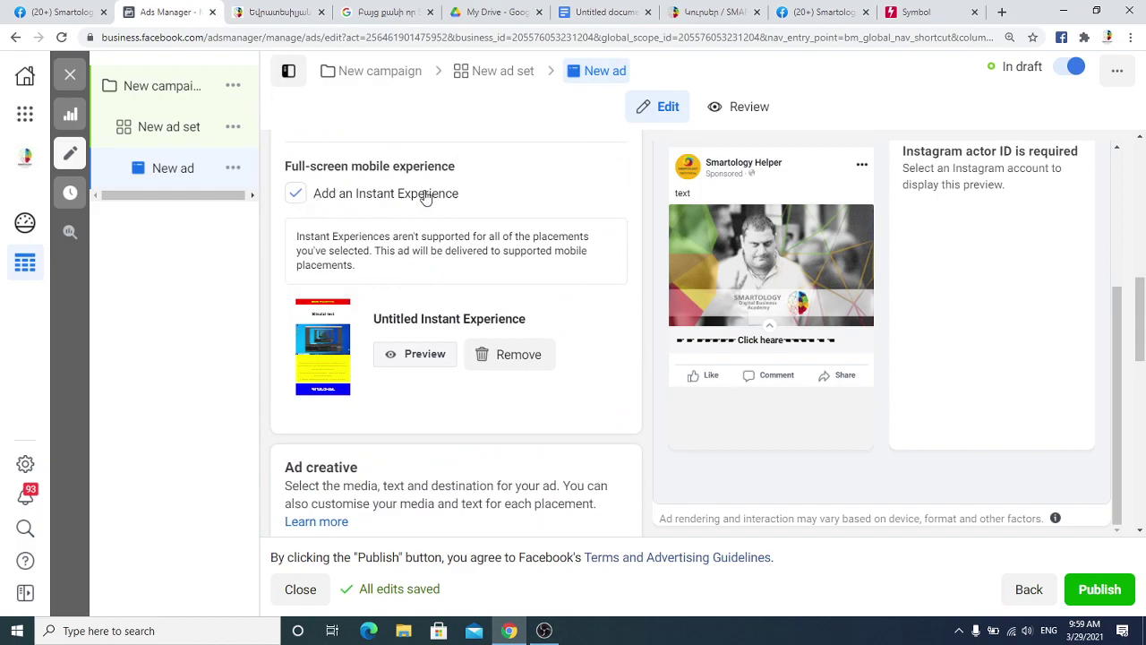
left_click(519, 358)
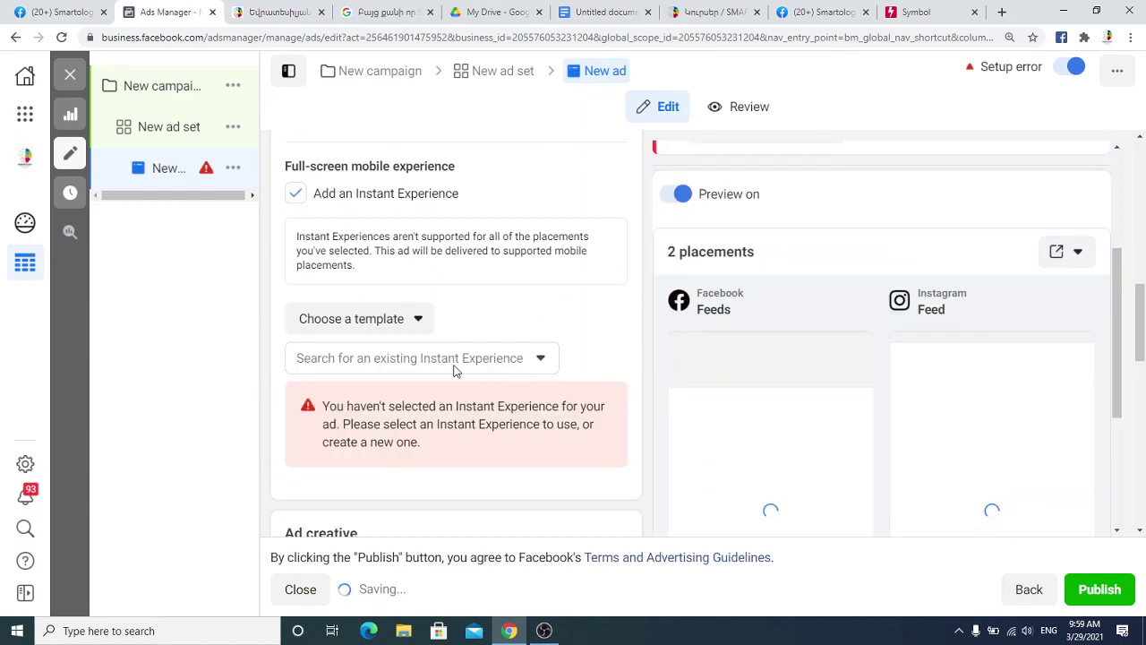
left_click(377, 320)
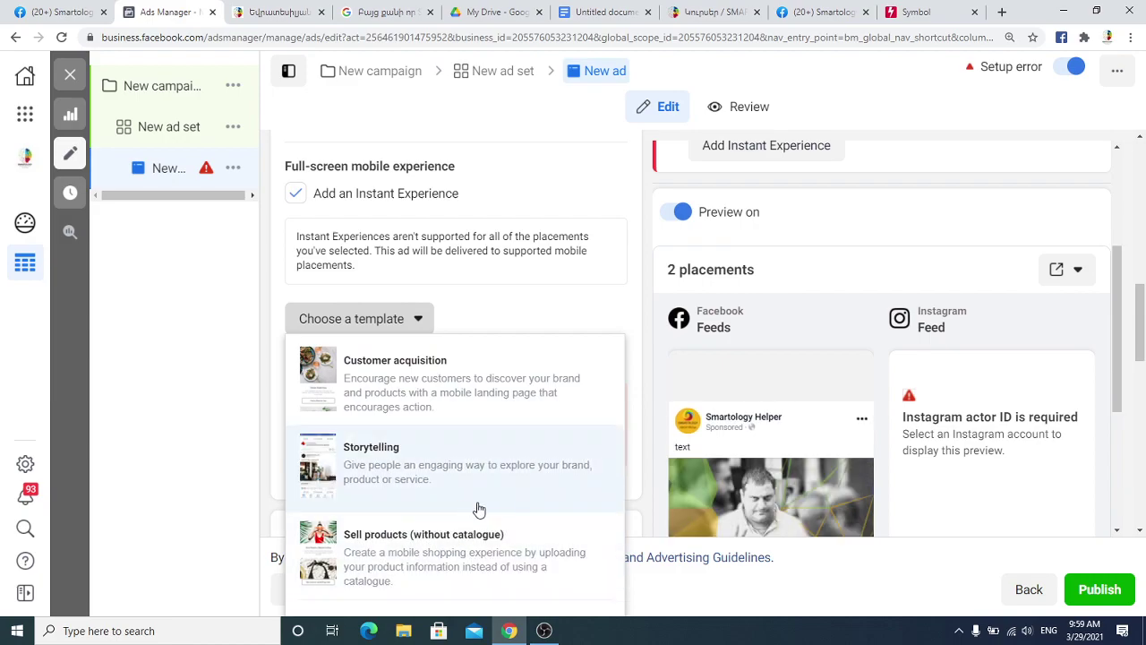
left_click(403, 539)
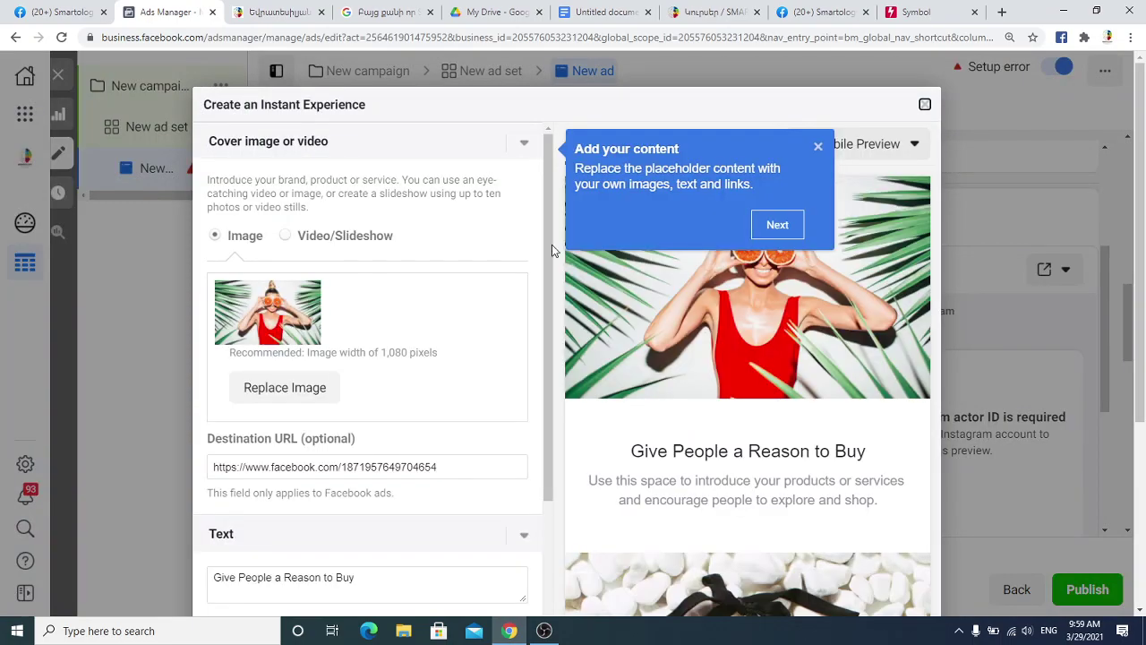
left_click(817, 148)
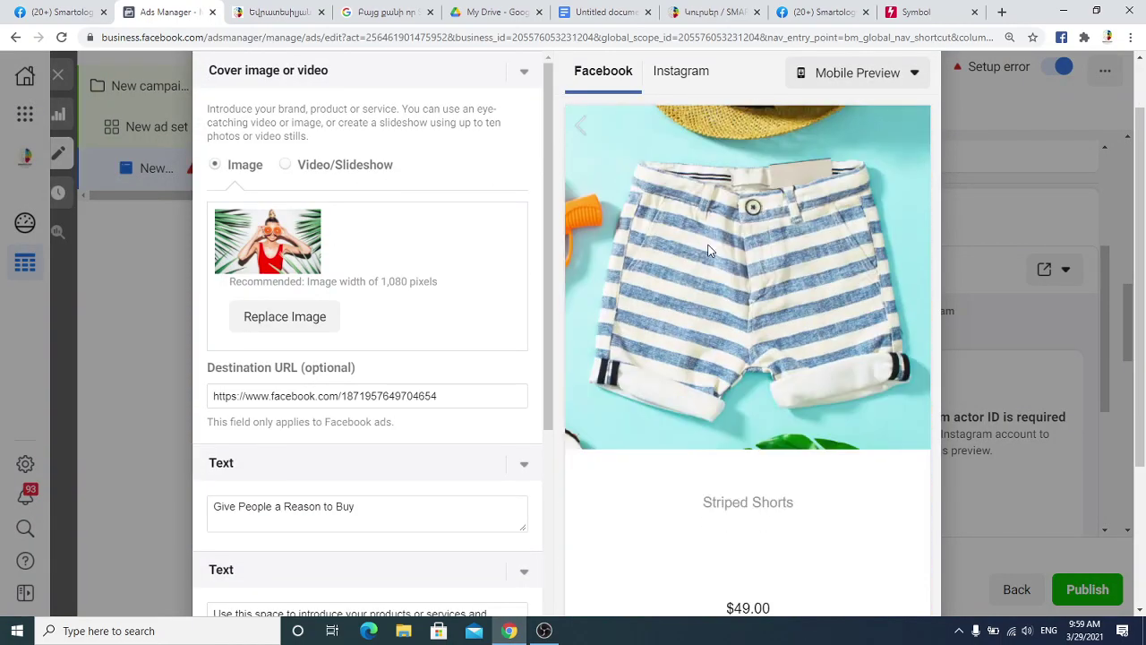
- Look through the template's sample products in the mobile preview and highlight the cover image's destination URL
scroll(706, 245, "up", 3)
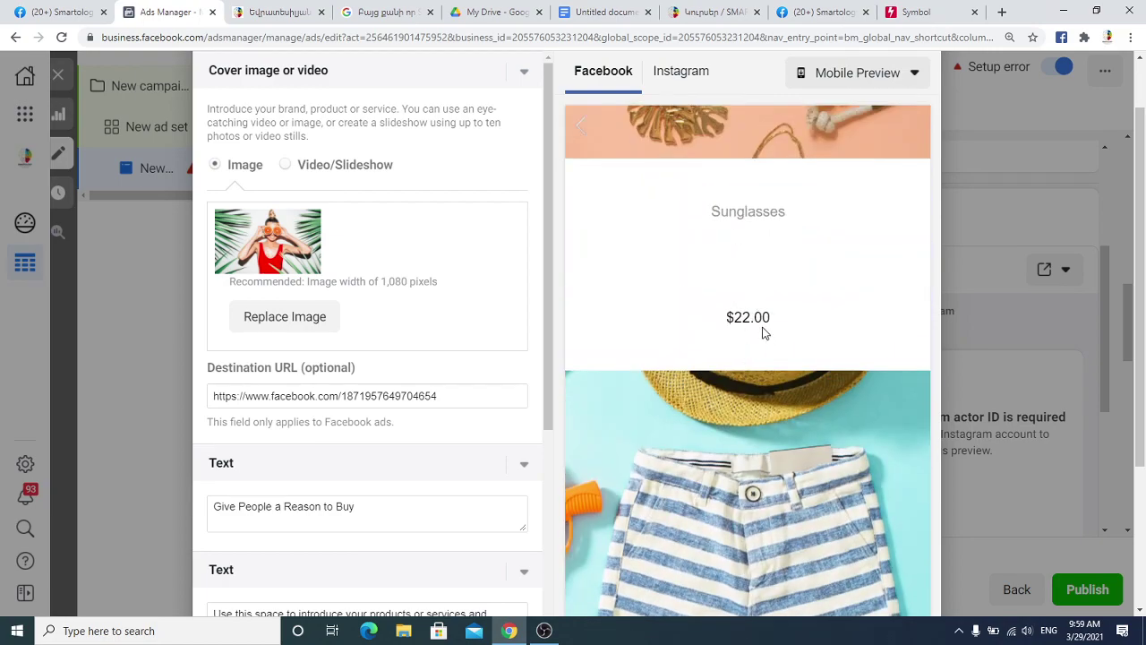
scroll(752, 227, "up", 2)
scroll(761, 258, "up", 1)
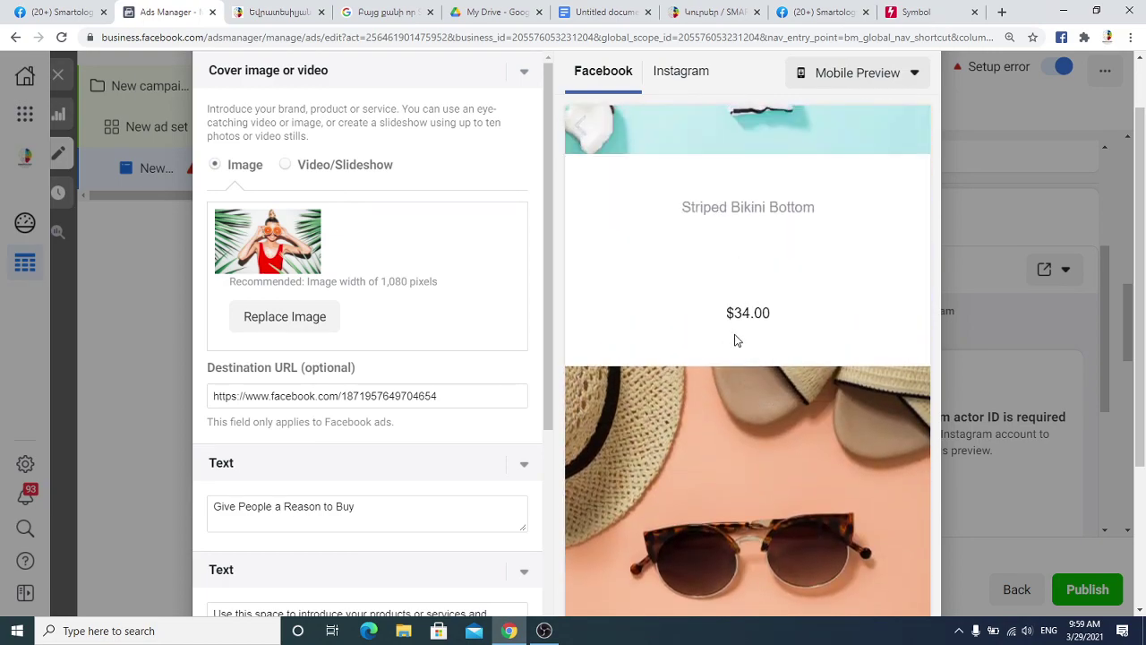
scroll(735, 335, "down", 3)
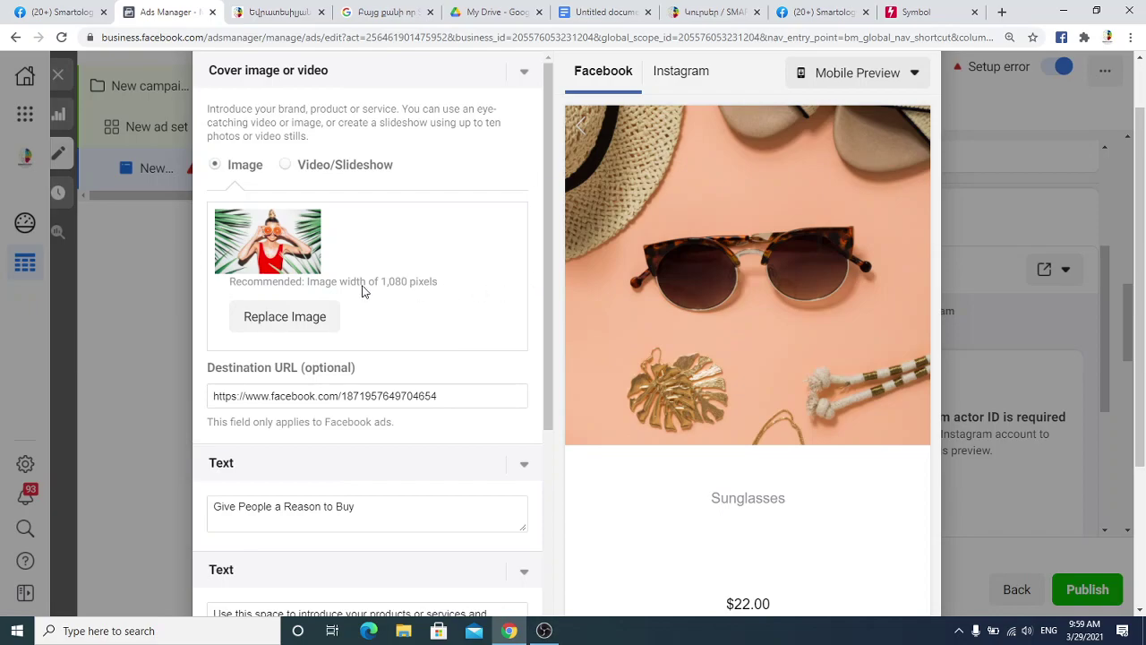
left_click(268, 395)
left_click_drag(445, 394, 202, 402)
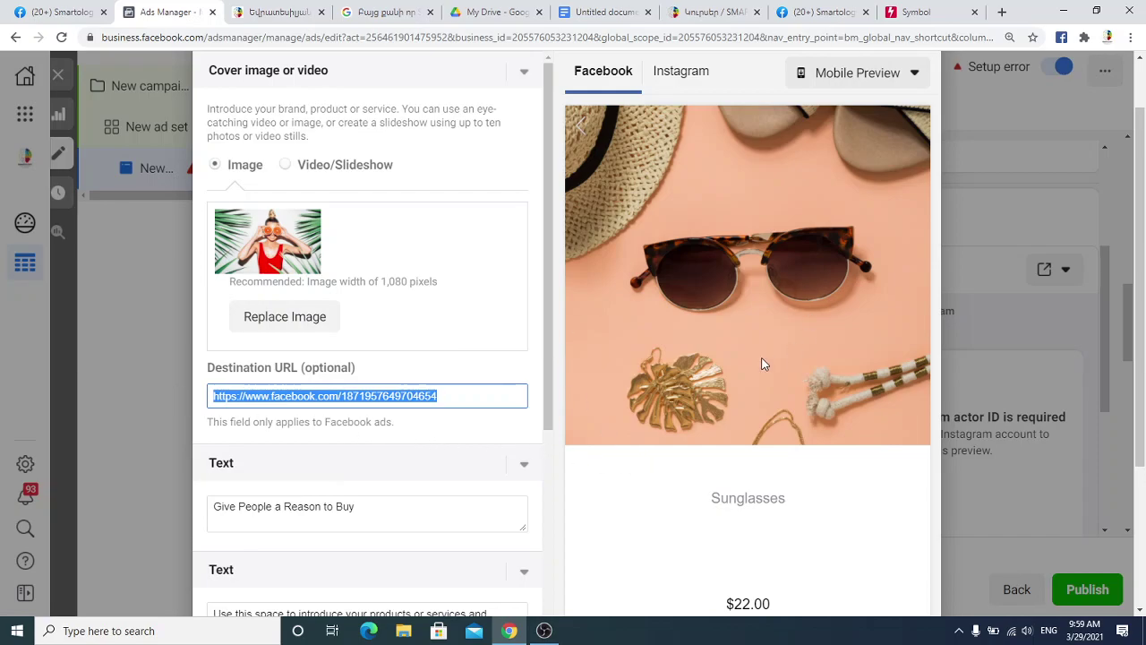
- Open the first Product List item's destination URL in a new browser tab, view the page, close it, and return to the template
scroll(499, 366, "down", 5)
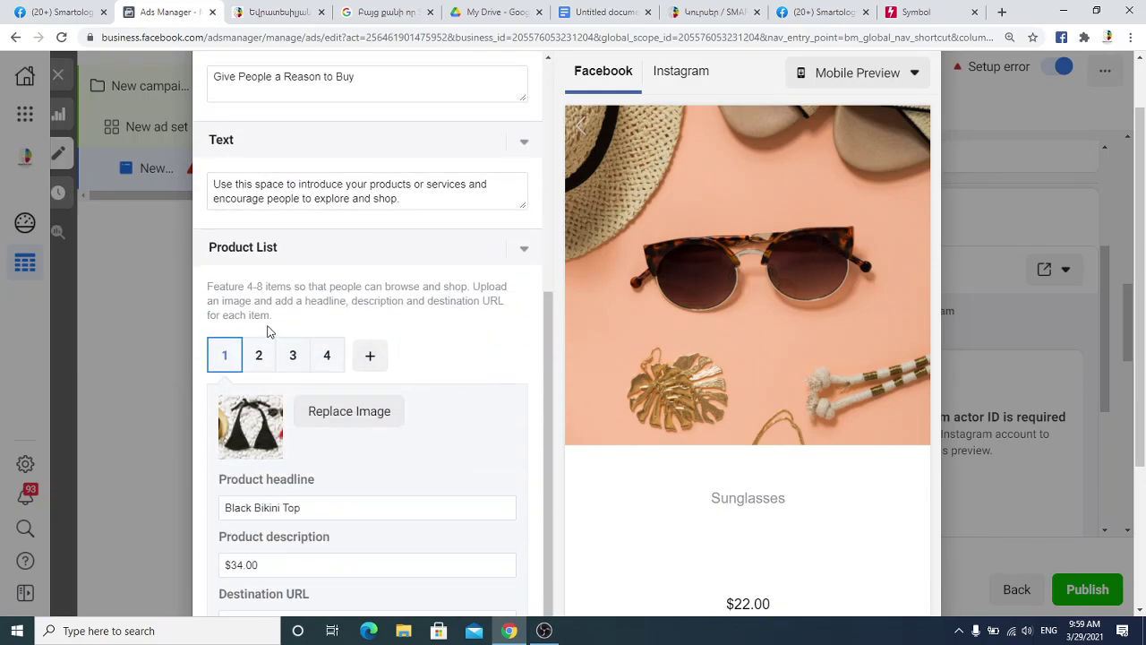
scroll(435, 430, "down", 2)
left_click(295, 498)
triple_click(485, 496)
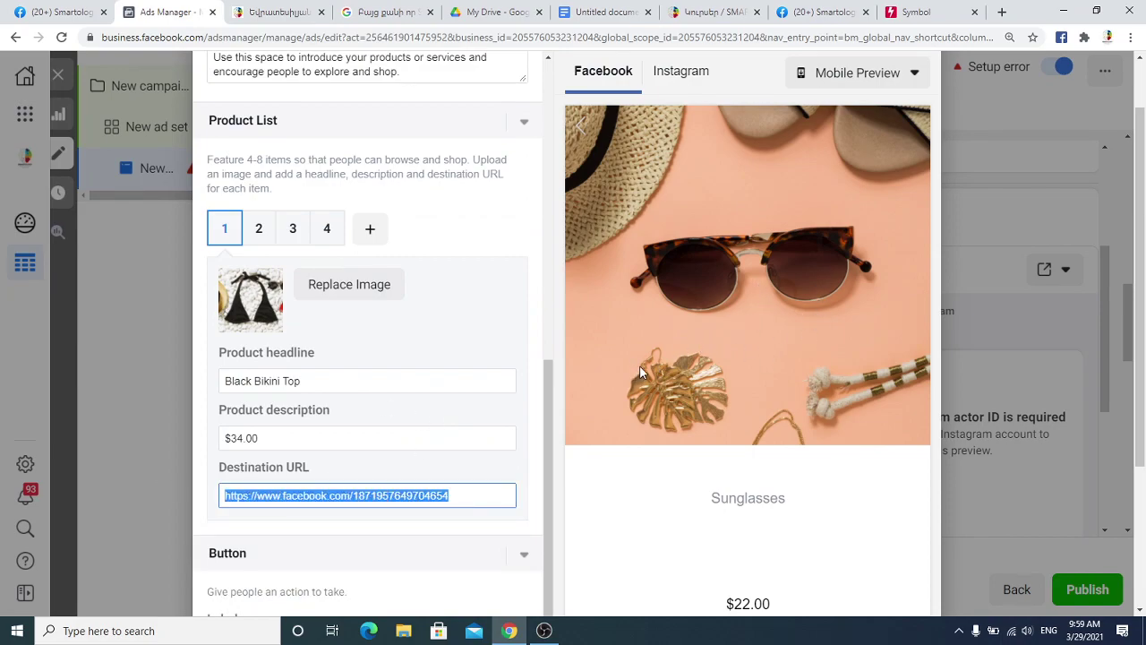
left_click(1000, 13)
left_click(903, 38)
key("ctrl+v")
key("Return")
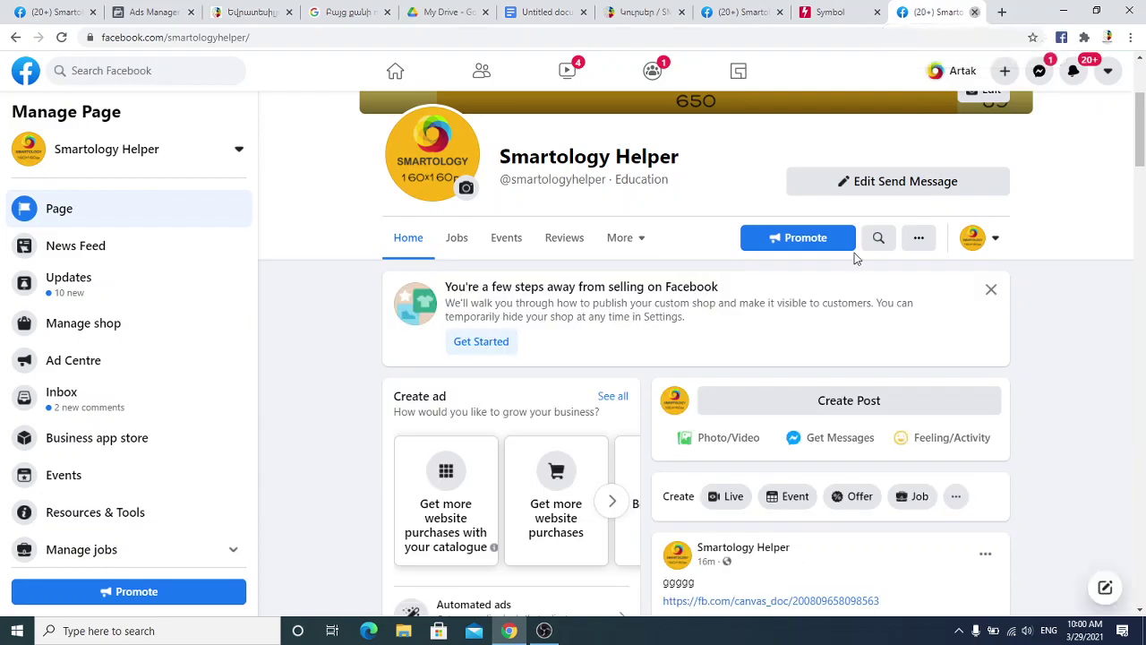
left_click(974, 12)
left_click(467, 490)
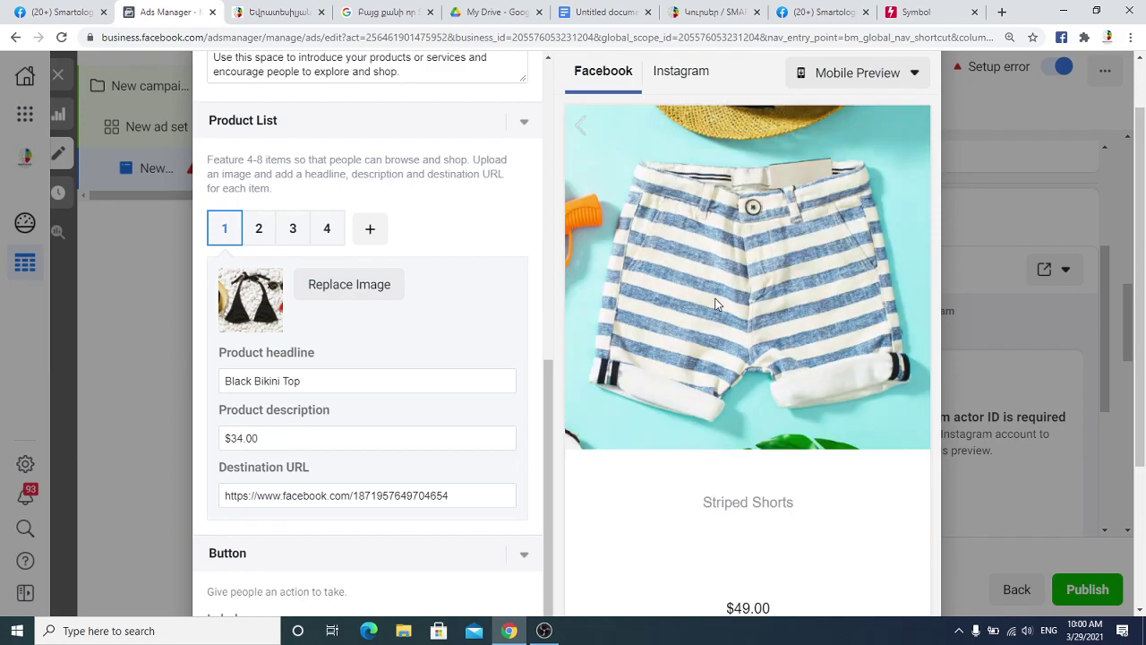
- Check the product link and the bottom button's label and destination, keep the template defaults, and finish the Instant Experience
scroll(745, 297, "down", 3)
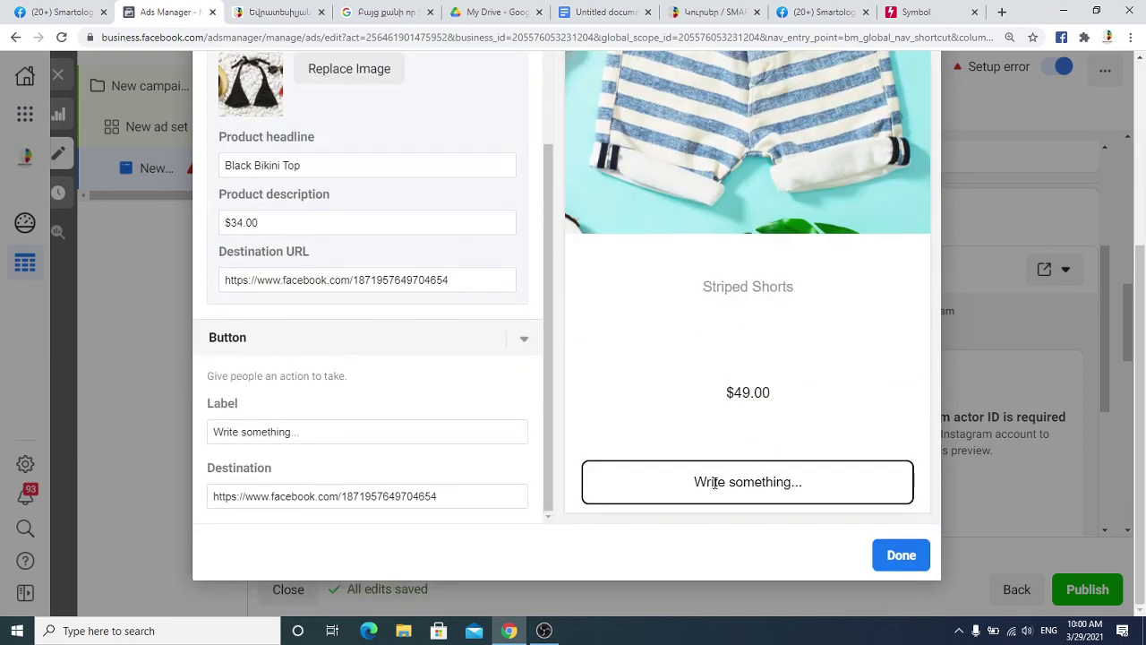
left_click(306, 435)
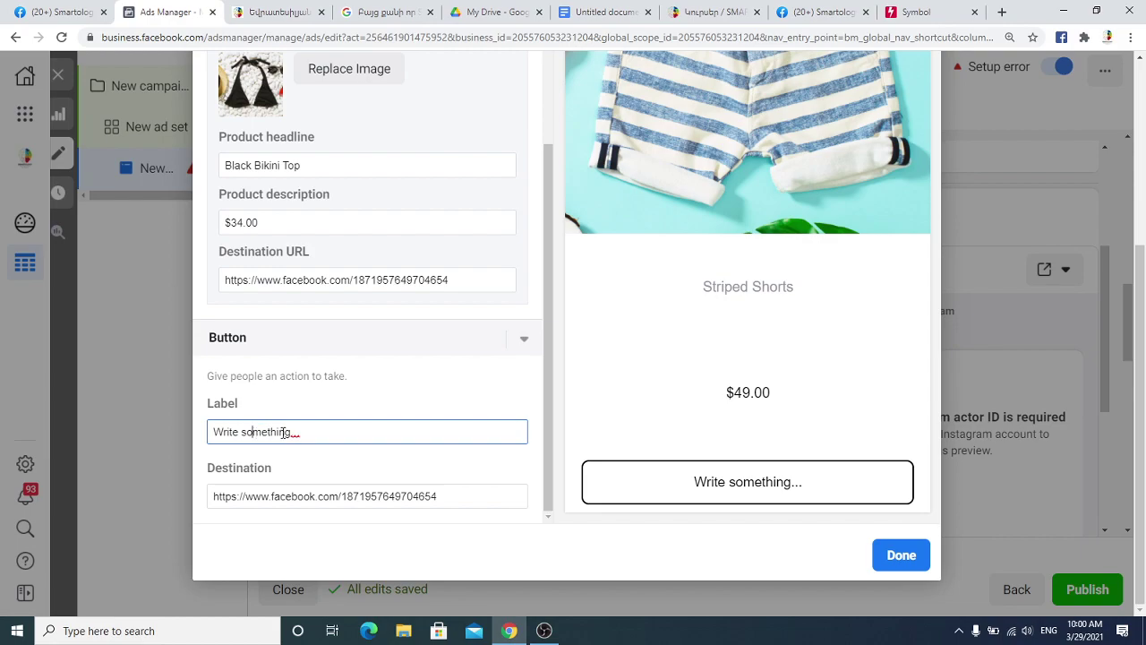
left_click(471, 497)
left_click(460, 280)
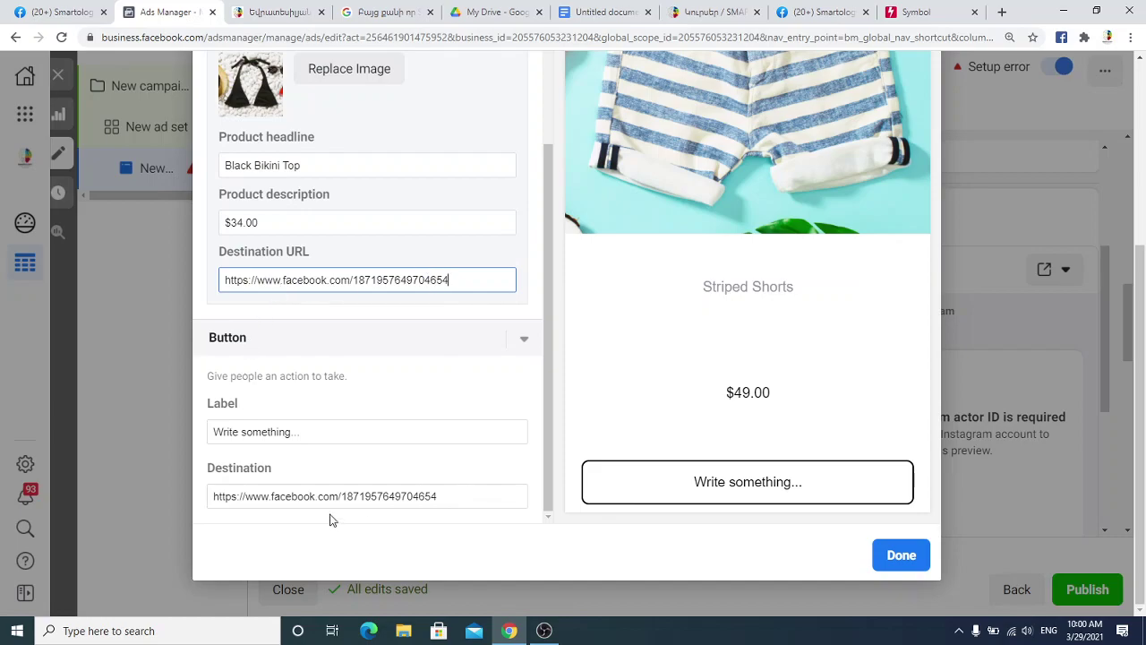
left_click(525, 495)
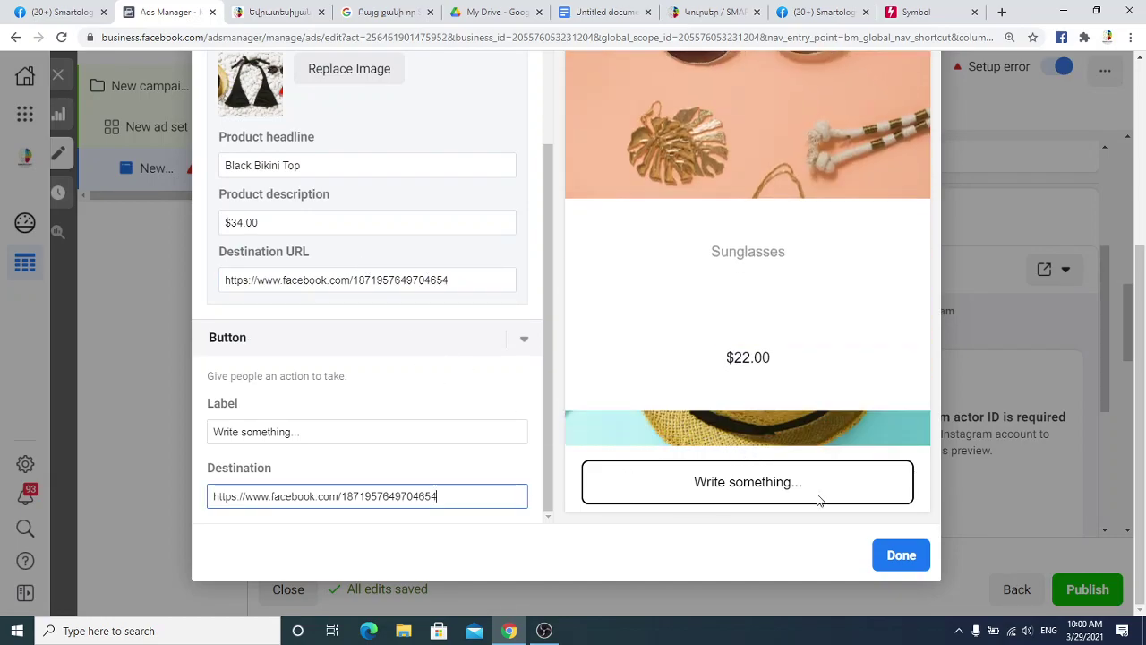
left_click(900, 556)
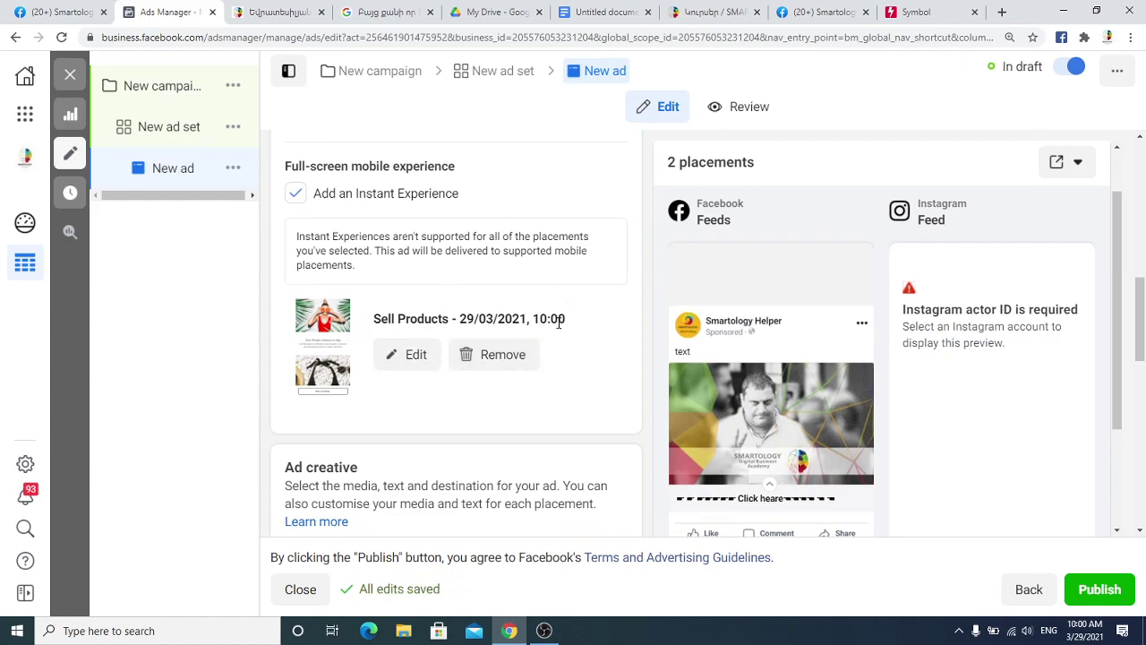
- Check the ad's feed preview, reopen the Sell Products Instant Experience to review its cover, text and product sections, and close it
scroll(800, 402, "down", 3)
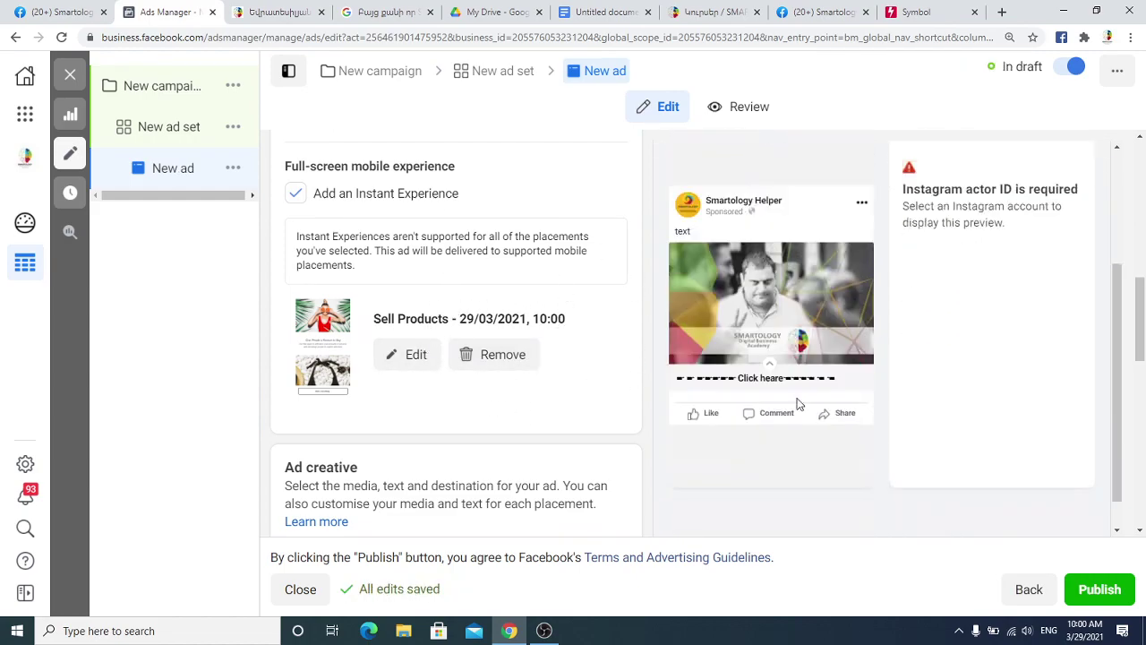
scroll(397, 273, "up", 2)
scroll(394, 420, "down", 3)
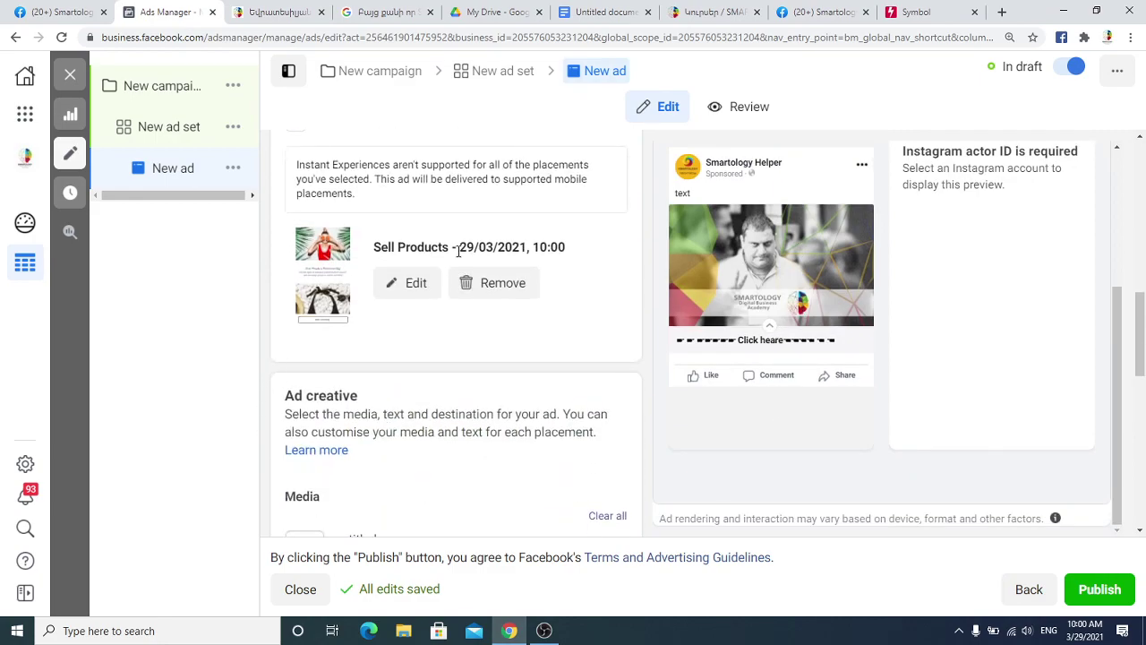
left_click(410, 283)
scroll(723, 329, "down", 10)
scroll(719, 335, "up", 10)
scroll(714, 343, "up", 1)
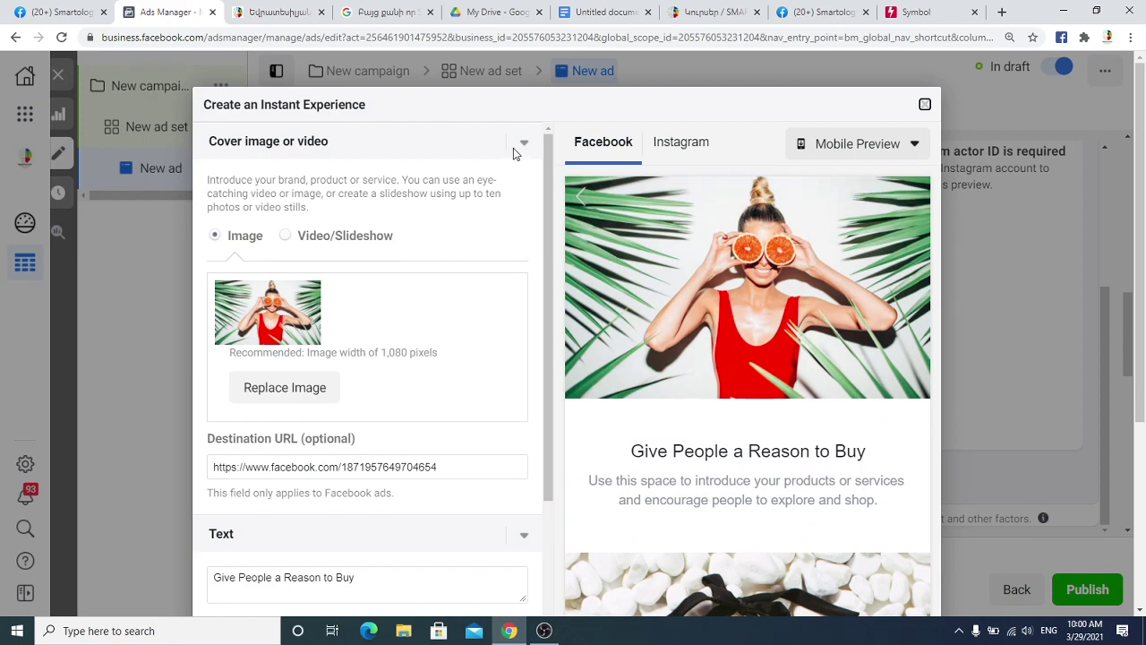
scroll(302, 292, "down", 7)
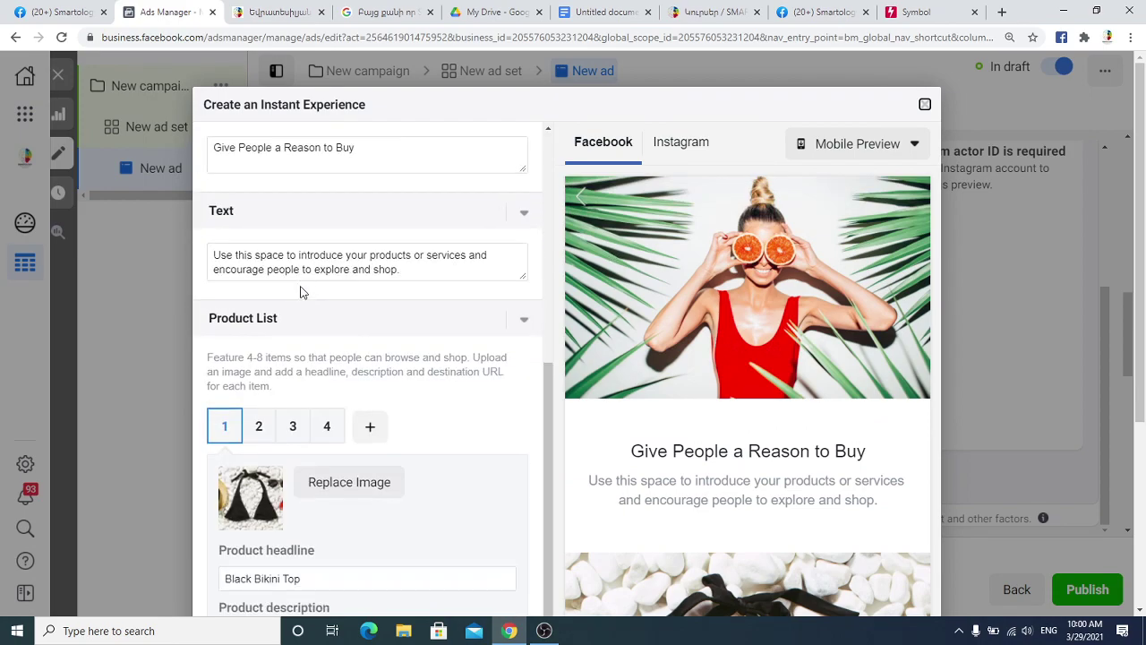
scroll(378, 313, "up", 5)
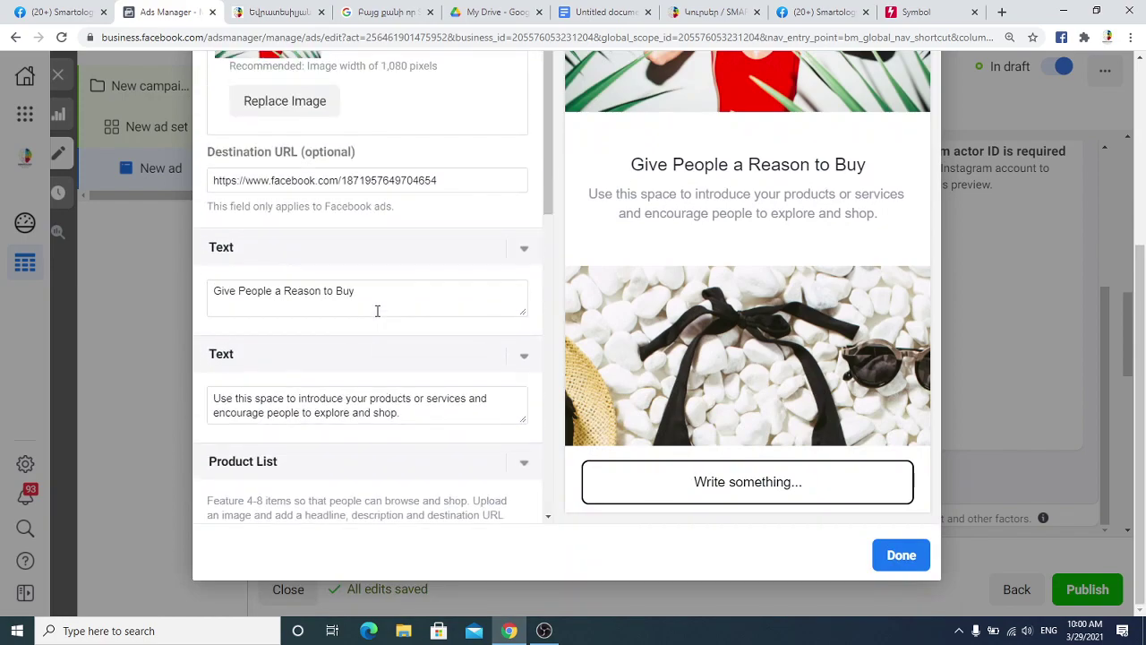
scroll(325, 111, "up", 3)
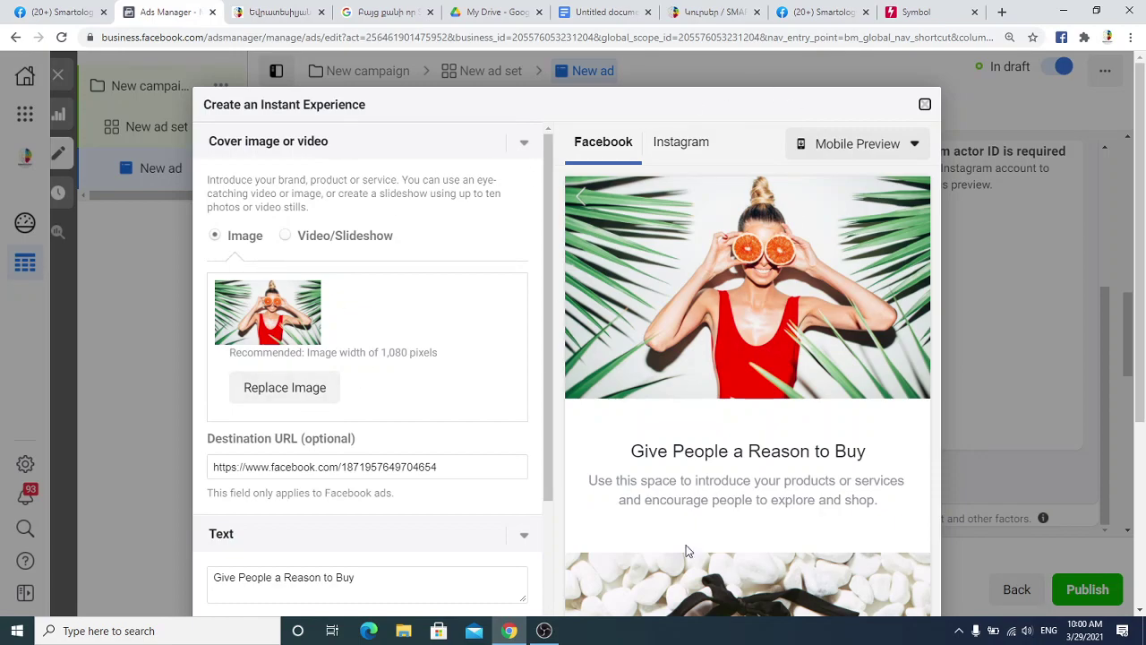
left_click(923, 103)
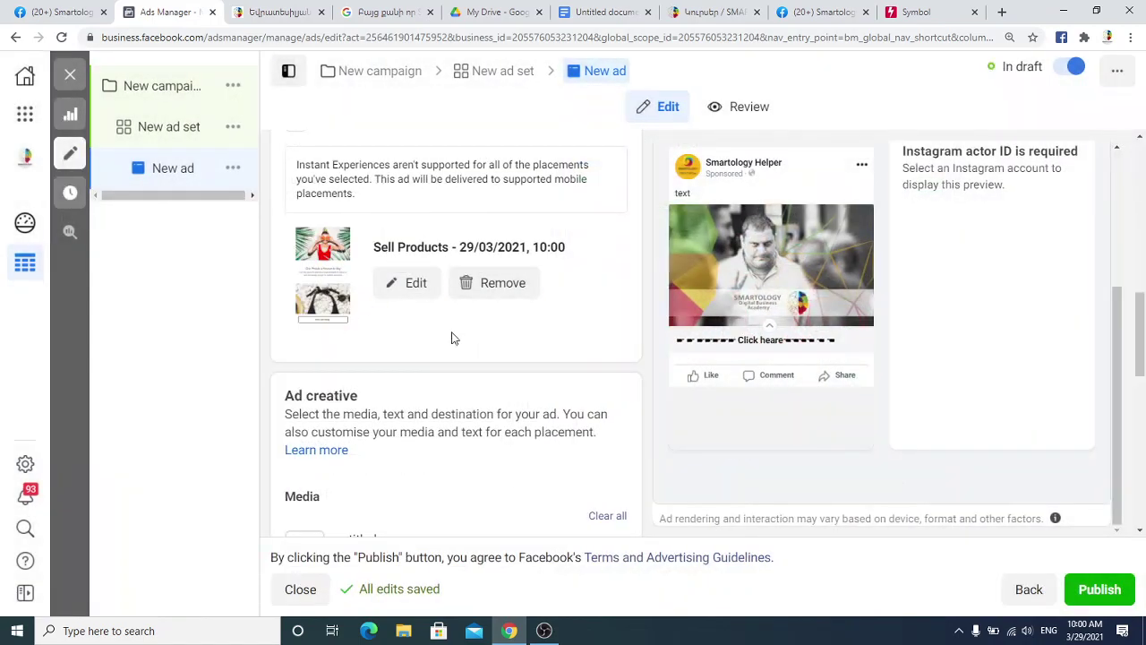
- Remove the Sell Products experience from the ad and select the existing "Untitled Instant Experience" instead
left_click(504, 293)
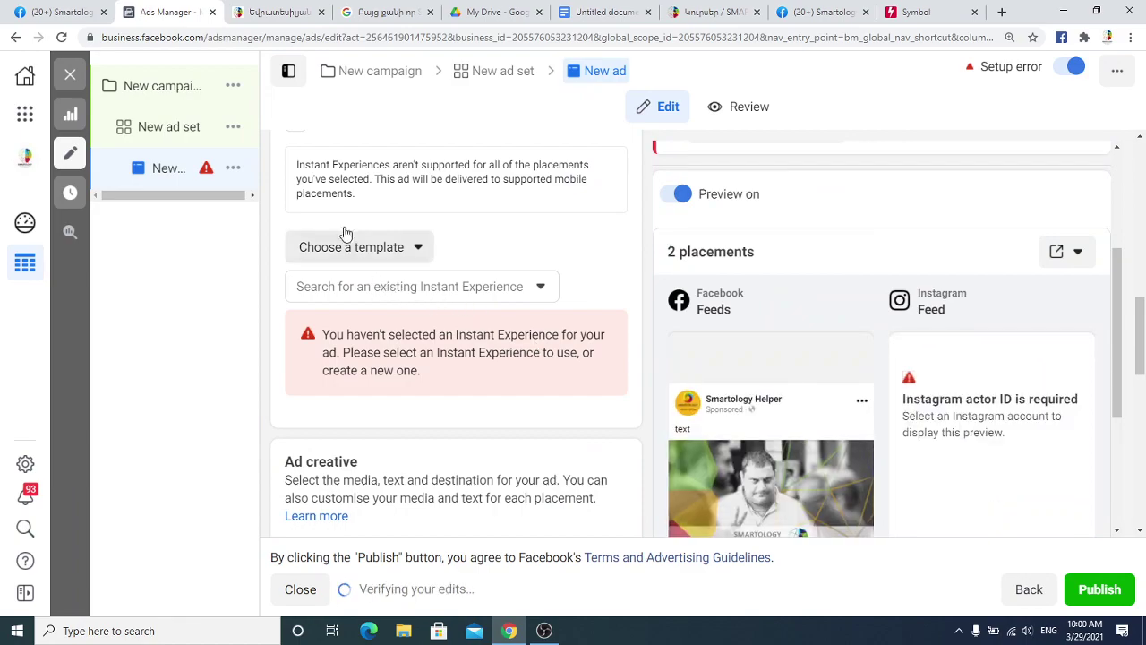
left_click(442, 288)
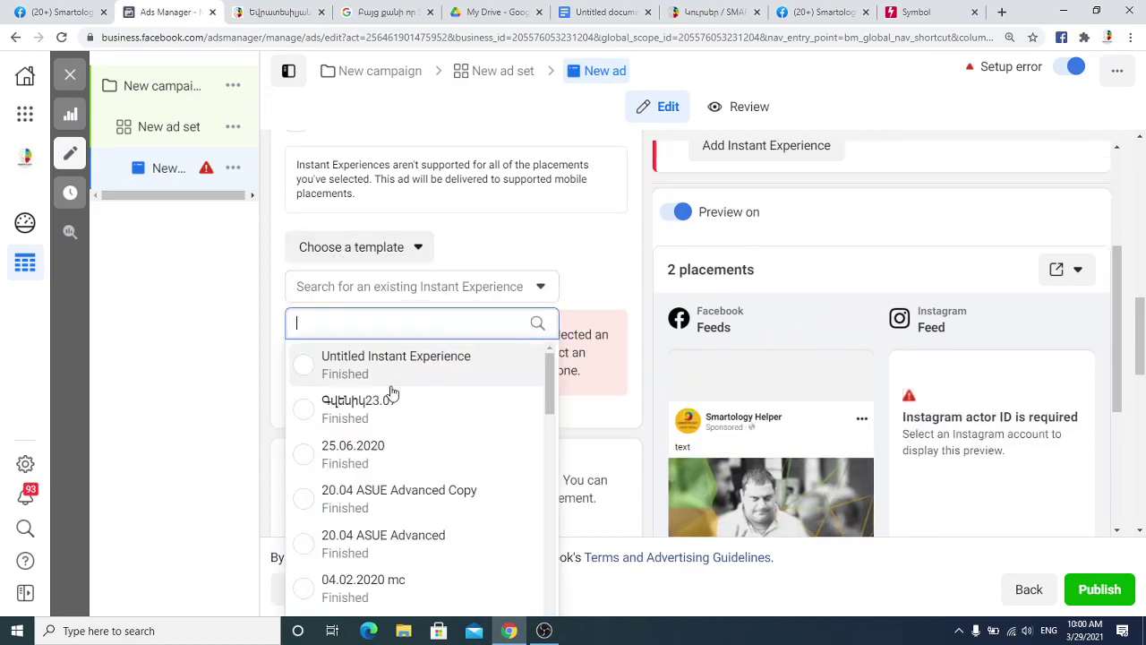
left_click(506, 384)
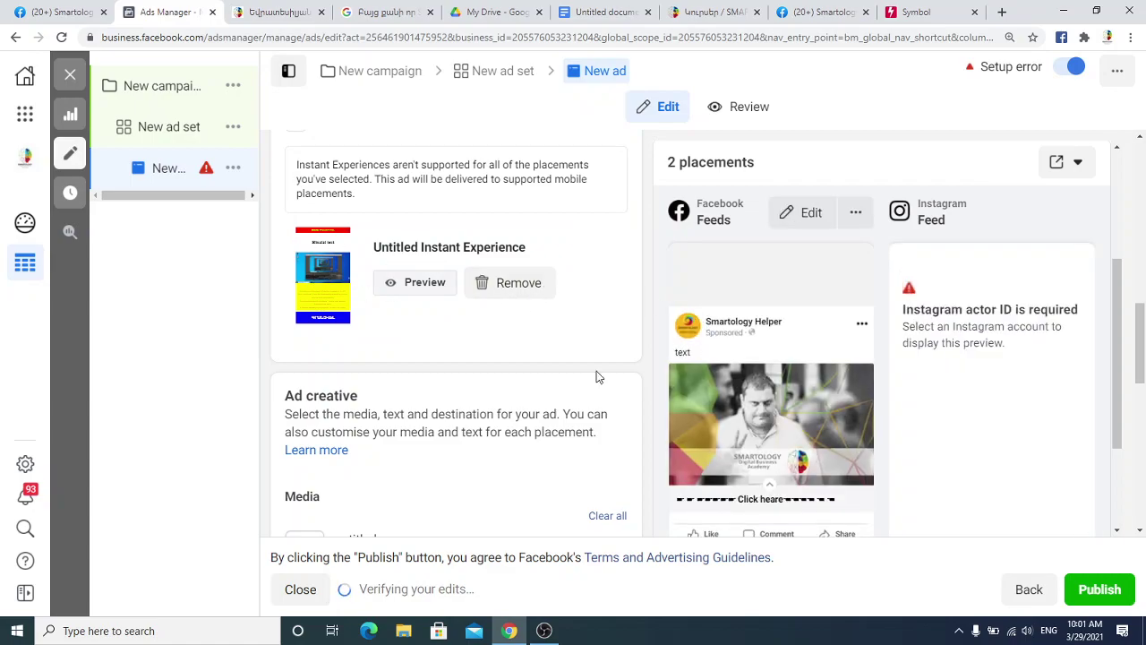
- Preview the Untitled Instant Experience from its header through the image carousel, and close the preview
left_click(415, 282)
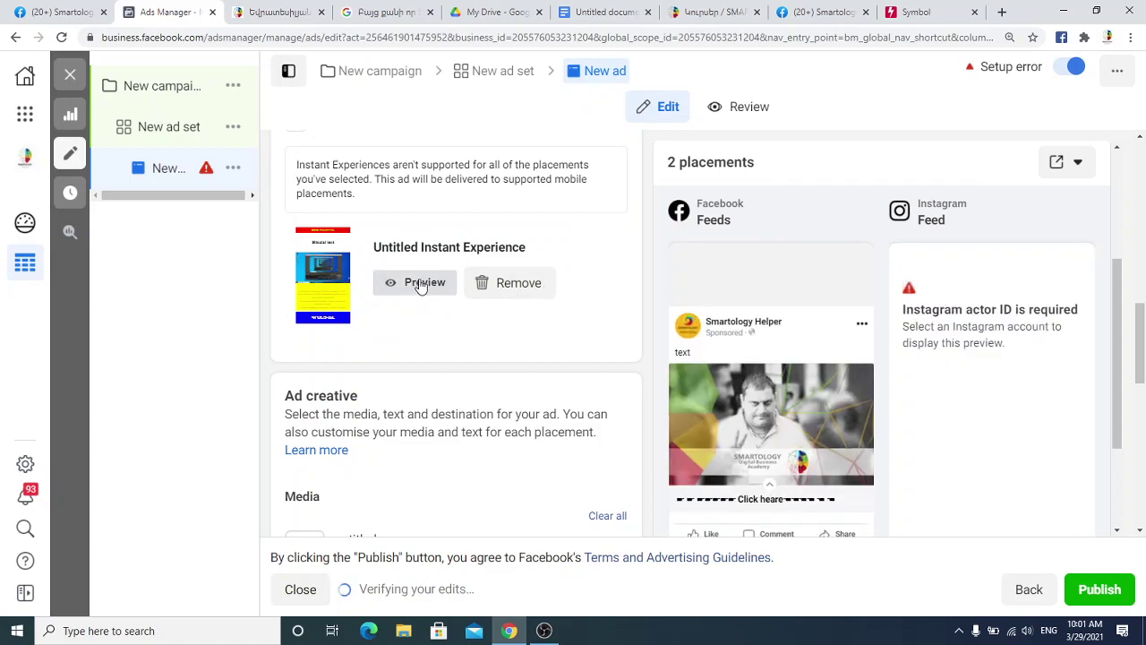
scroll(829, 313, "down", 10)
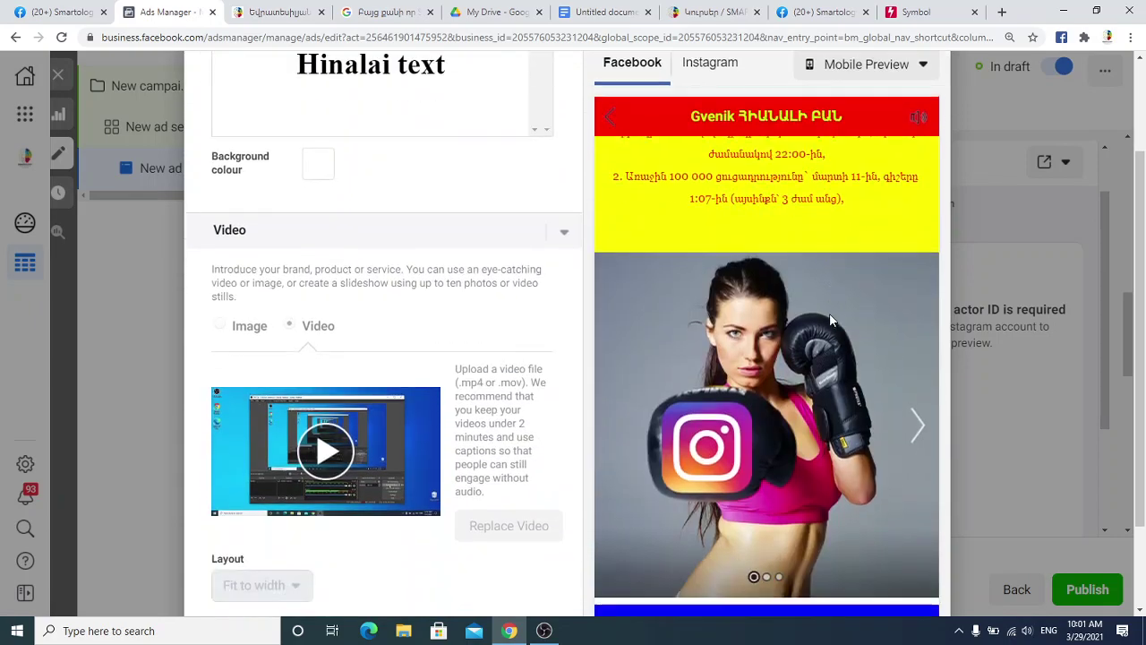
scroll(789, 326, "up", 10)
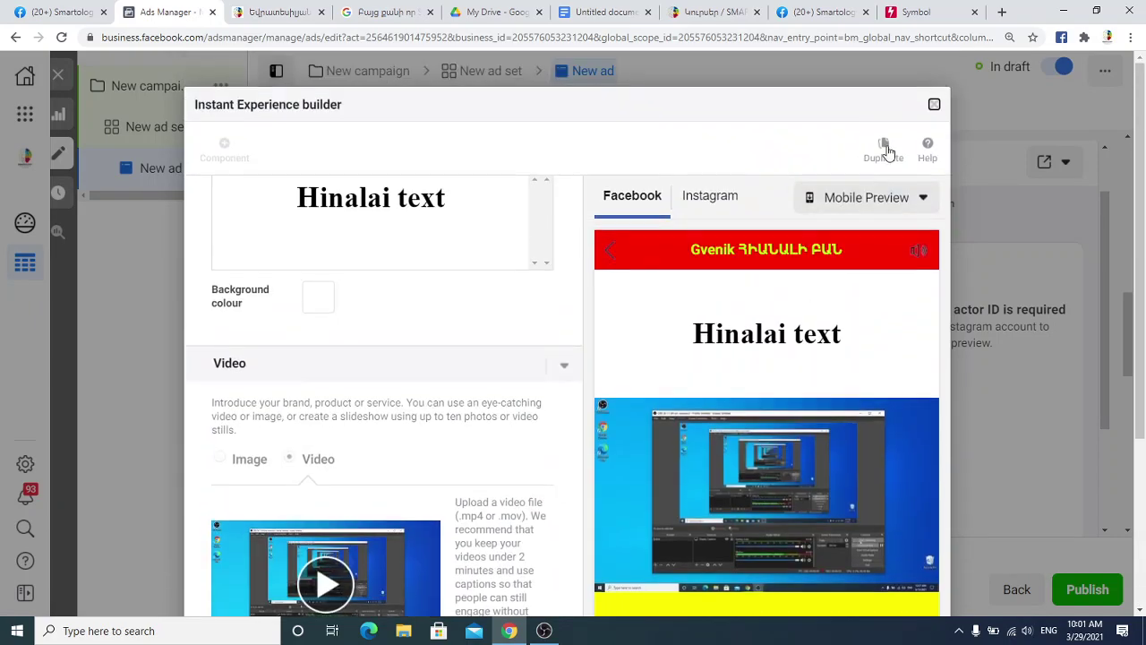
left_click(933, 105)
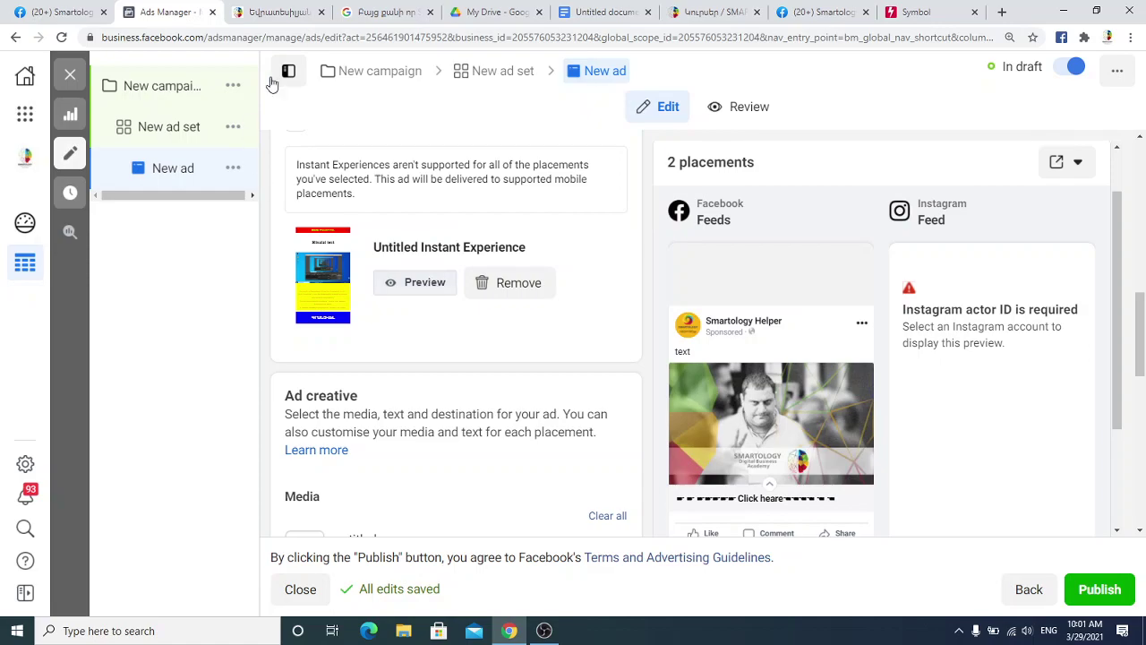
- Close the ad editor, switch to Publishing tools, and look through the older entries in the Instant Experience list
left_click(70, 74)
left_click(58, 12)
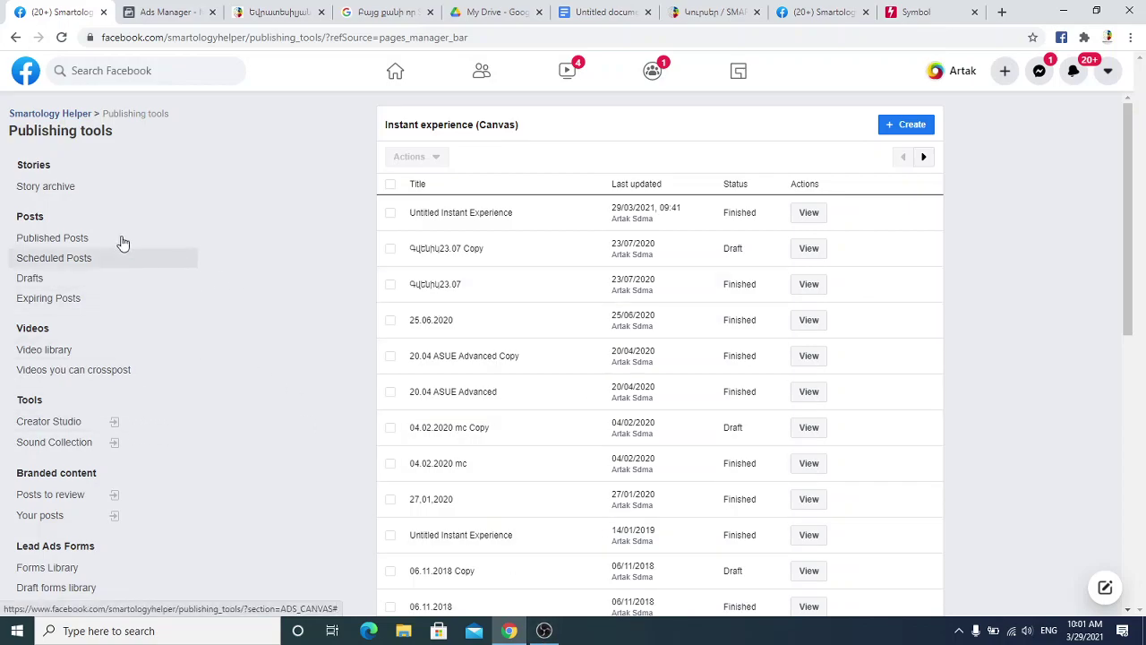
scroll(66, 187, "down", 3)
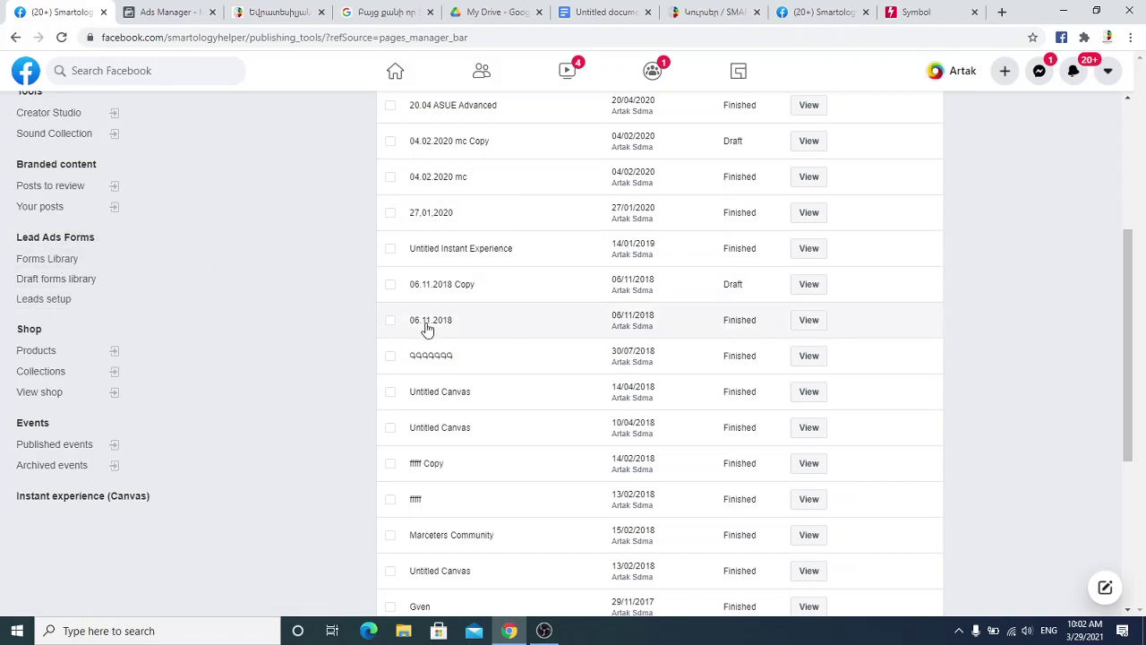
- Finish looking through the Instant Experience list, open the Forms Library, and review the existing lead forms and their leads count details
scroll(425, 322, "up", 3)
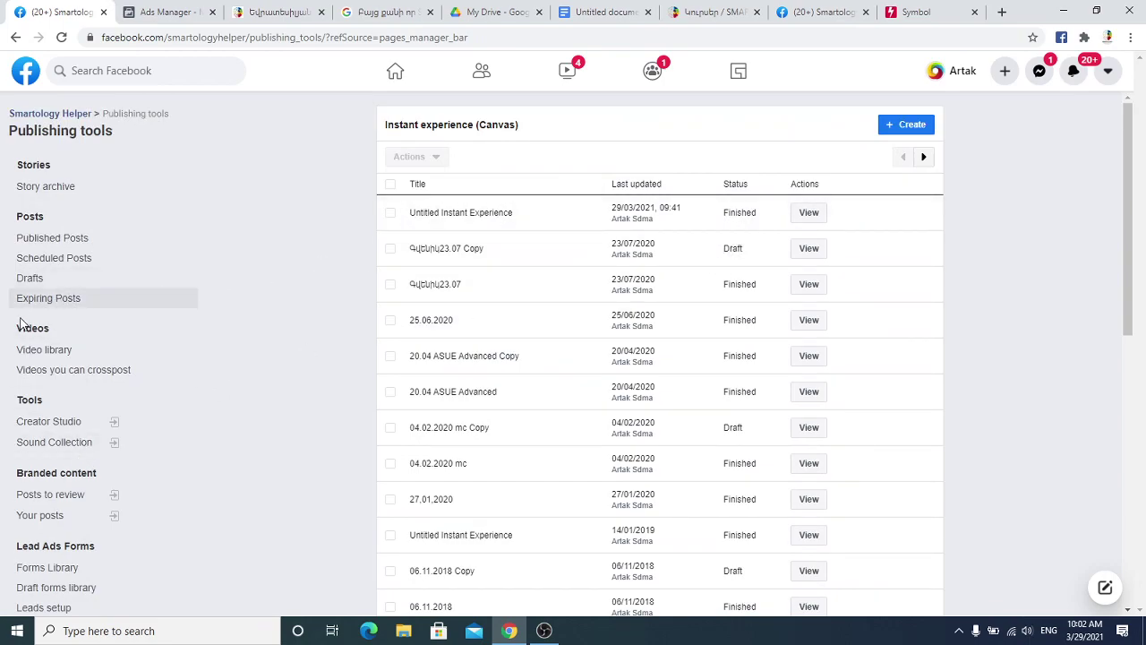
scroll(94, 475, "down", 1)
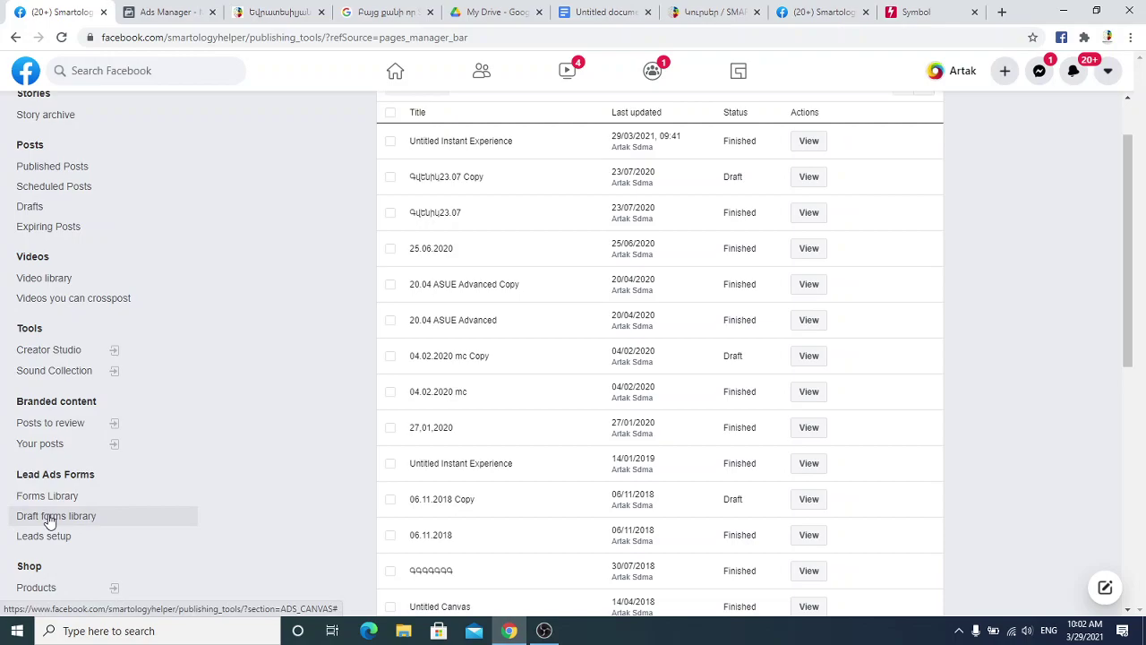
scroll(52, 519, "down", 5)
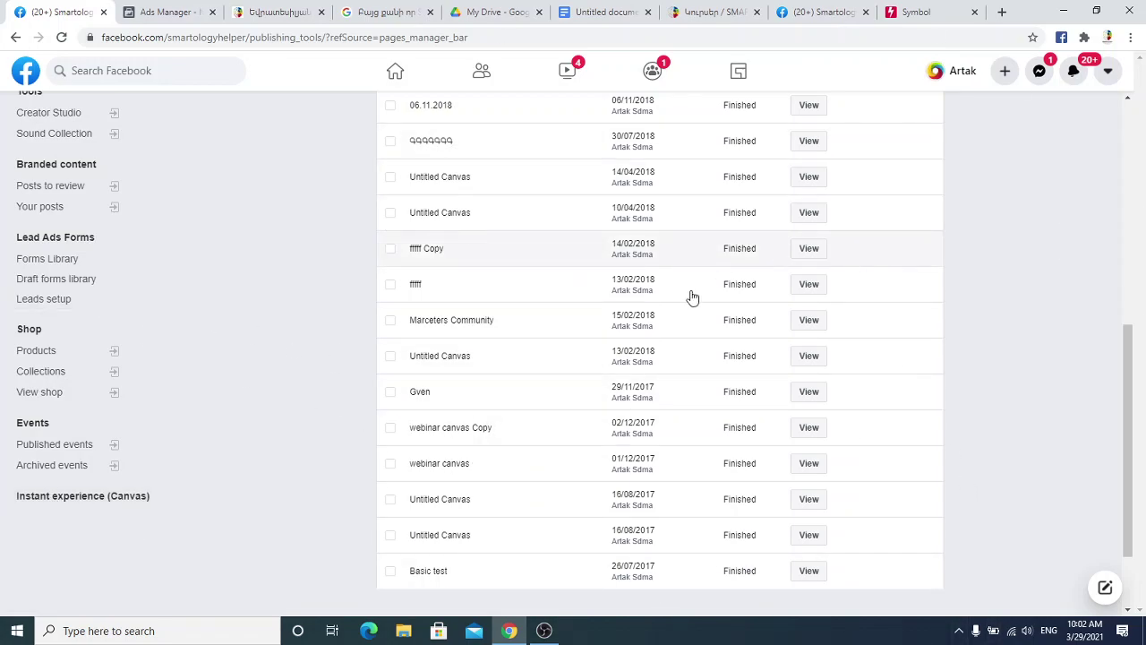
left_click(57, 259)
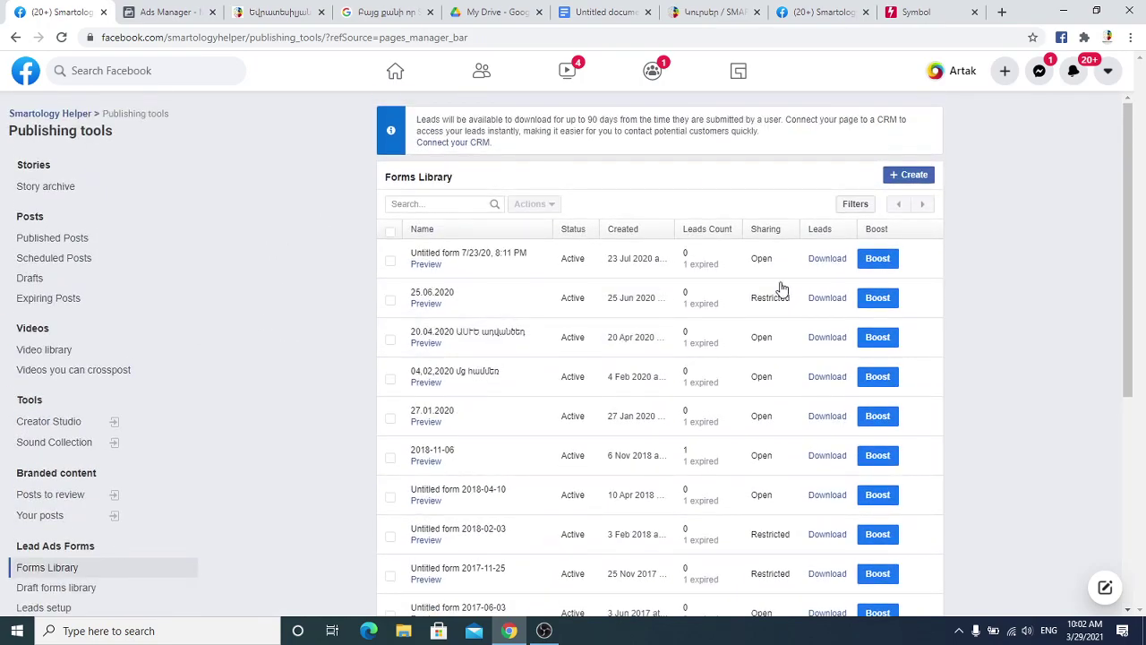
scroll(713, 259, "down", 3)
mouse_move(707, 308)
scroll(708, 309, "up", 3)
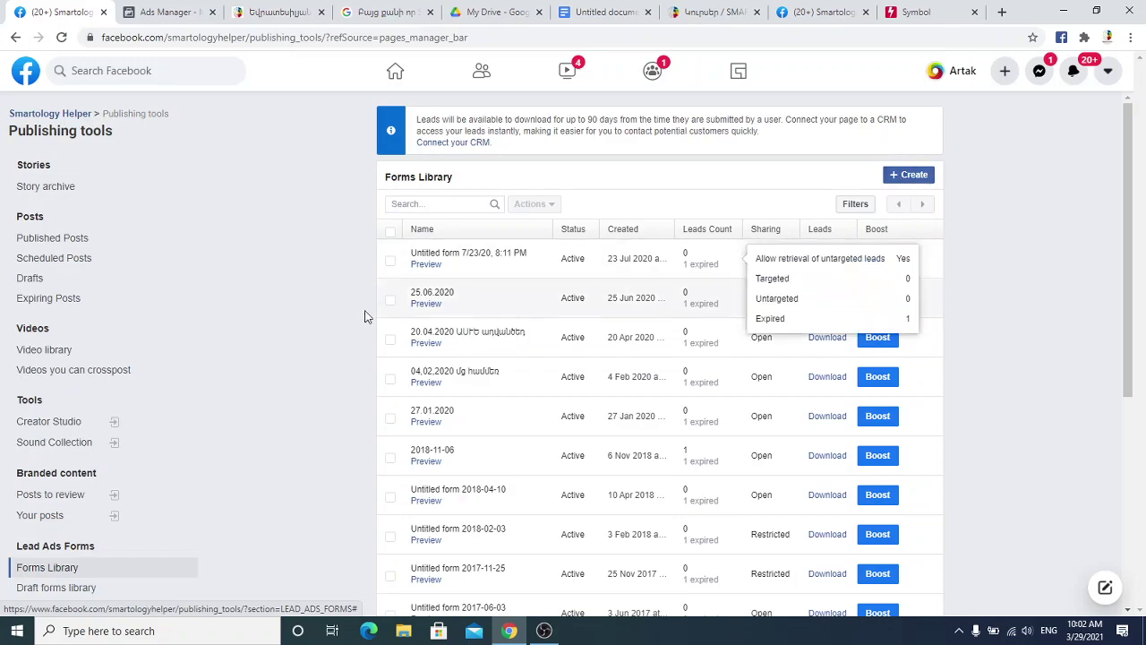
- Start creating a new lead form and name it "cgdrvtgsdrcfscfsc"
left_click(911, 176)
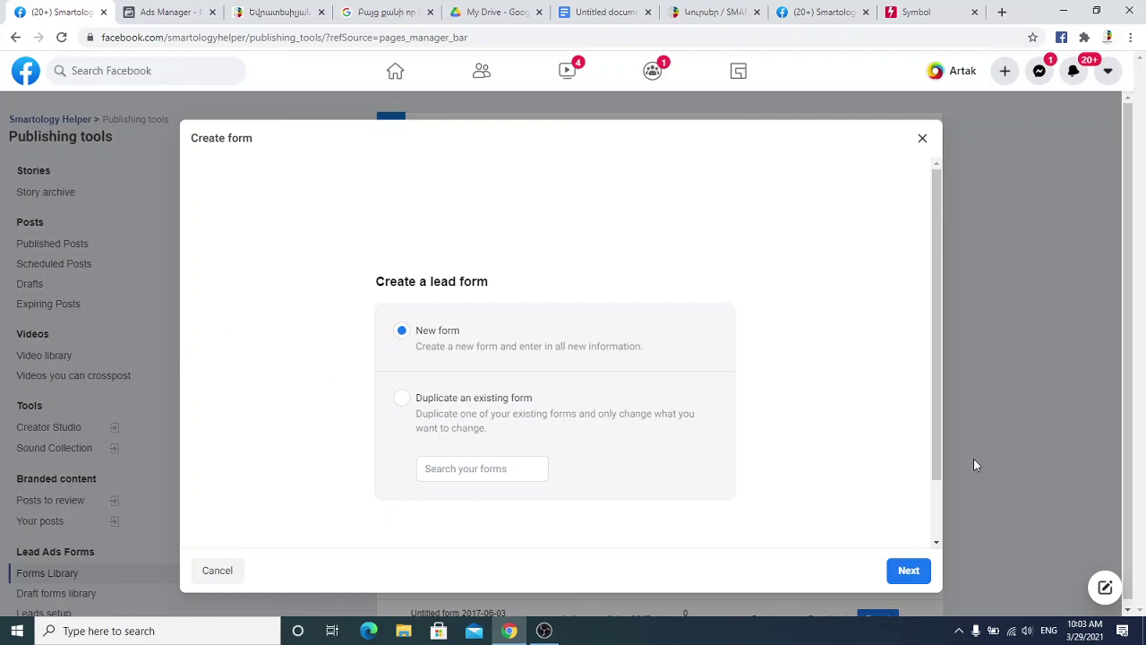
left_click(917, 580)
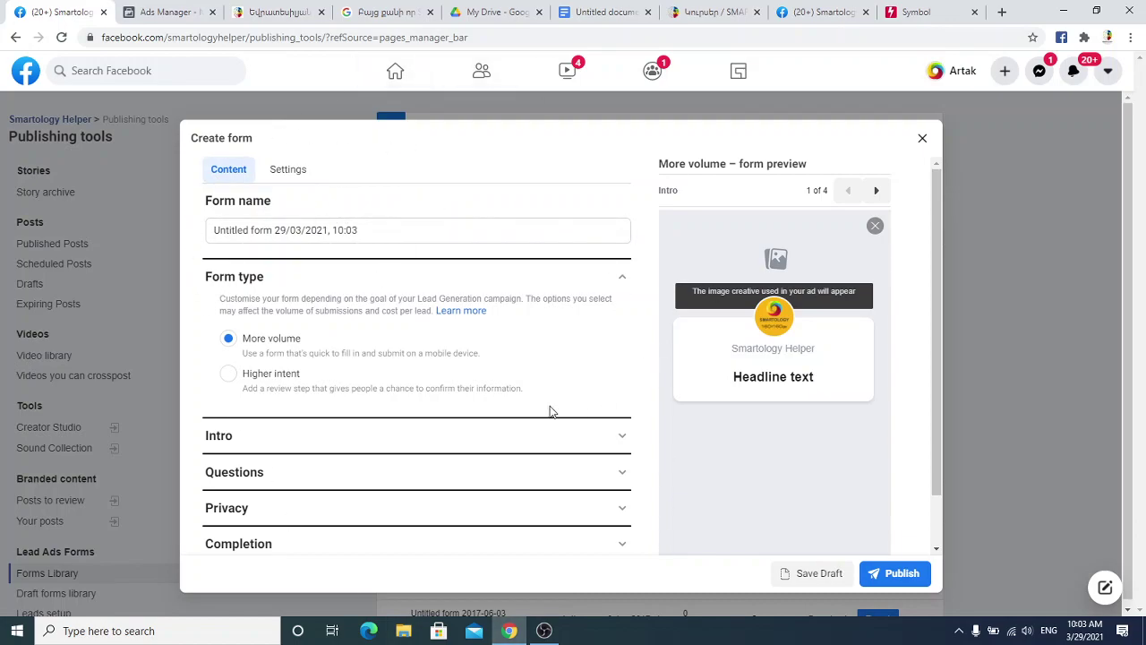
left_click_drag(370, 230, 182, 230)
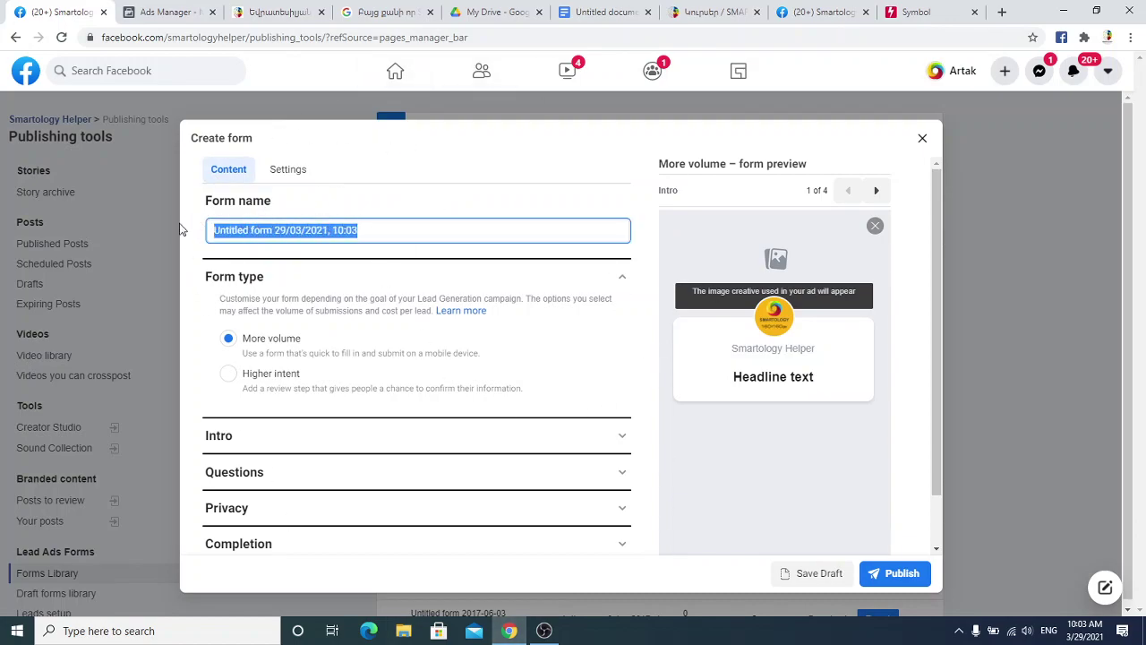
type("cgdrvtgsdrcfscfsc")
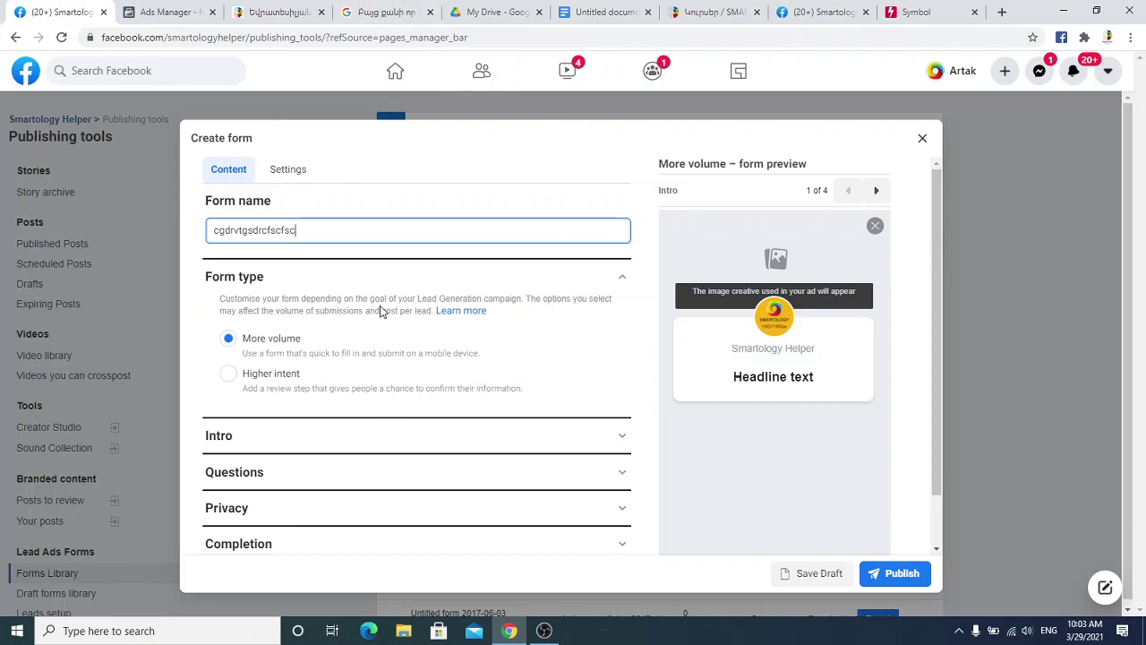
- Switch the form type to Higher intent, look over its sections, and set it back to More volume
left_click(230, 376)
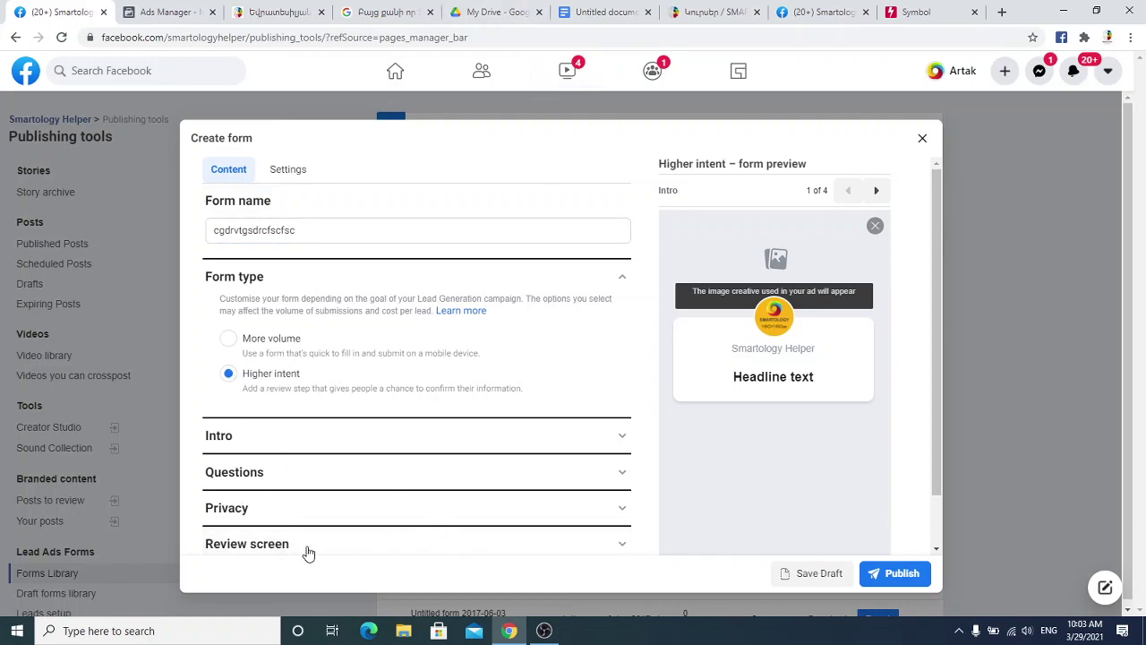
scroll(326, 469, "down", 1)
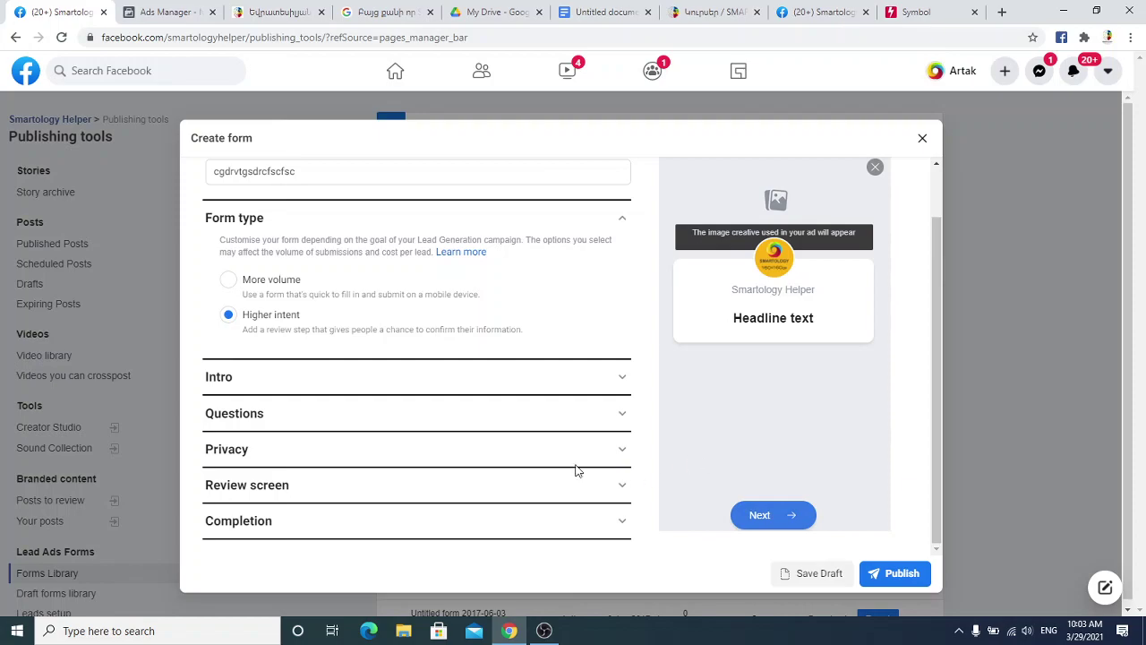
left_click(228, 280)
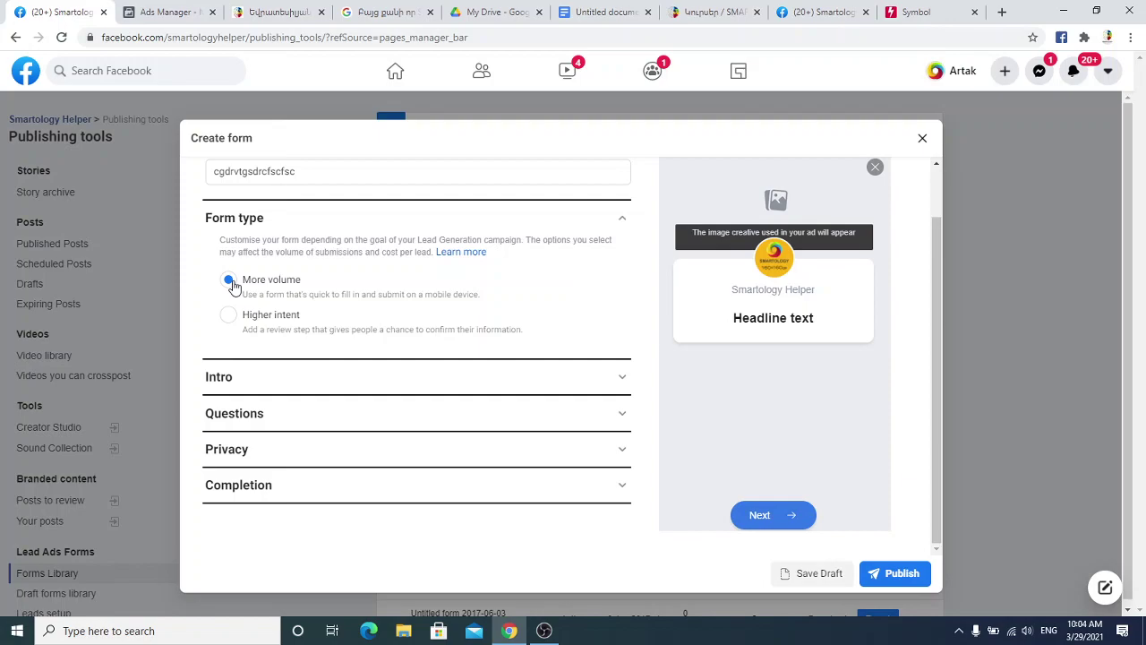
- Expand the form's Intro section and upload image 4 from Downloads as the background image
left_click(240, 383)
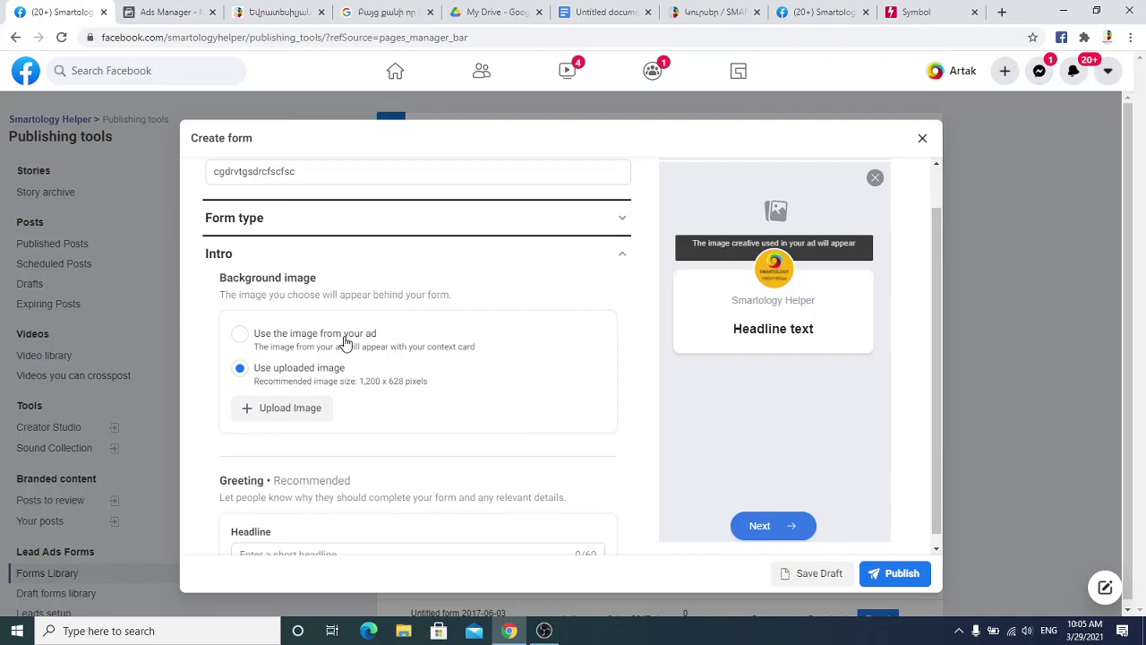
left_click(281, 410)
left_click(150, 124)
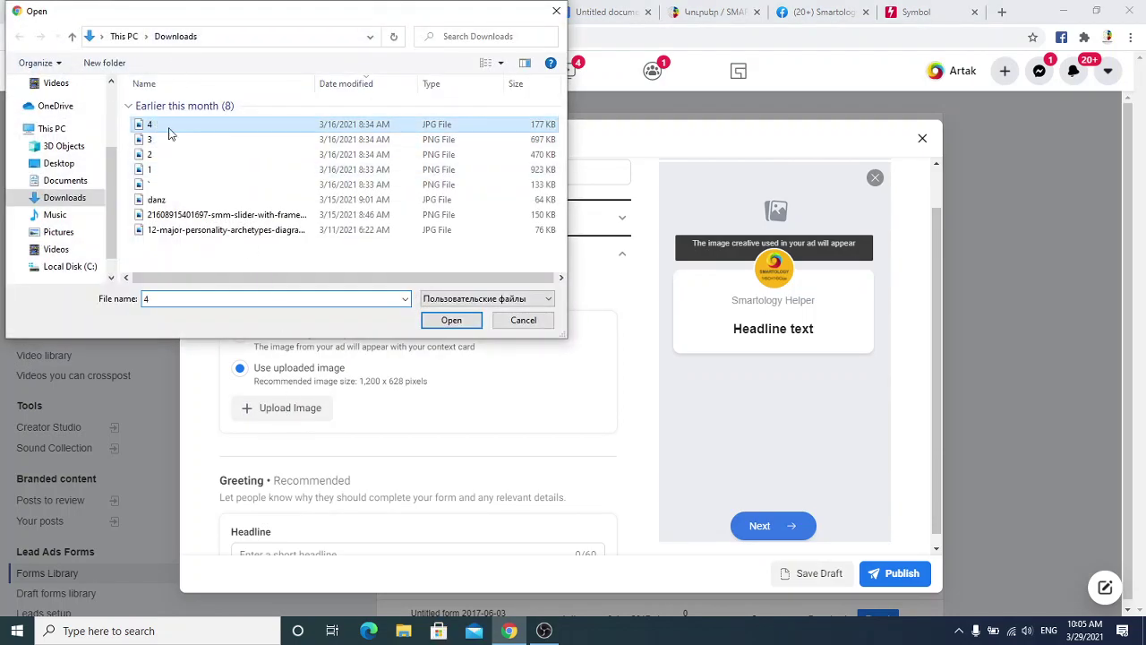
left_click(453, 321)
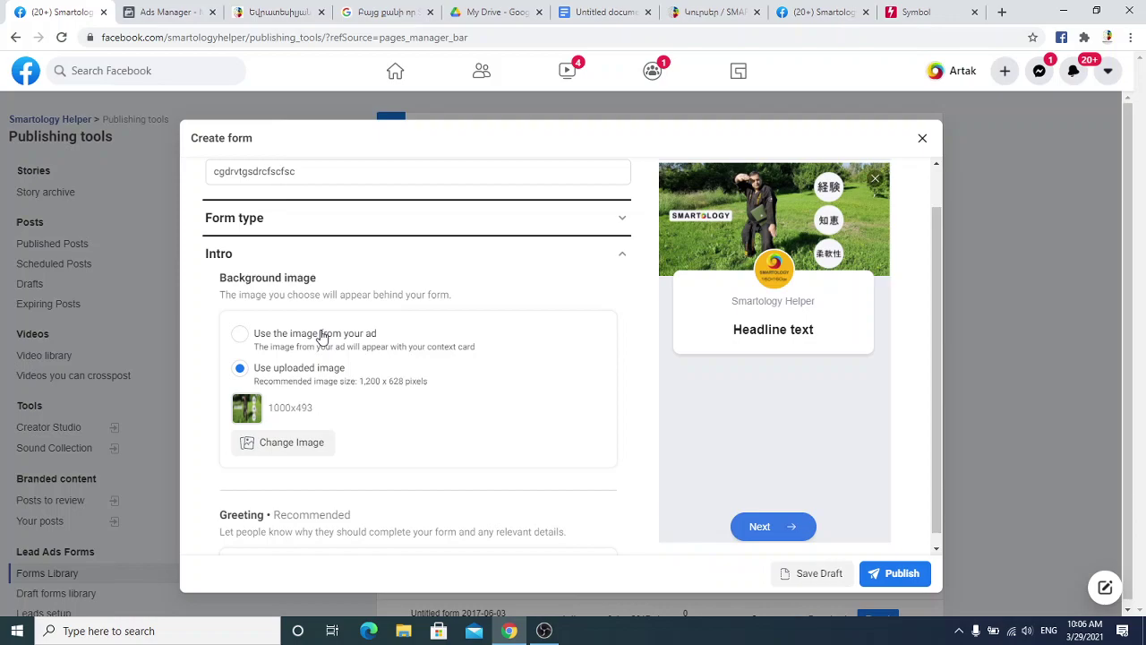
- Set the Intro background to use the image from the ad, and enter "Grancman tex" as the greeting headline
left_click(239, 333)
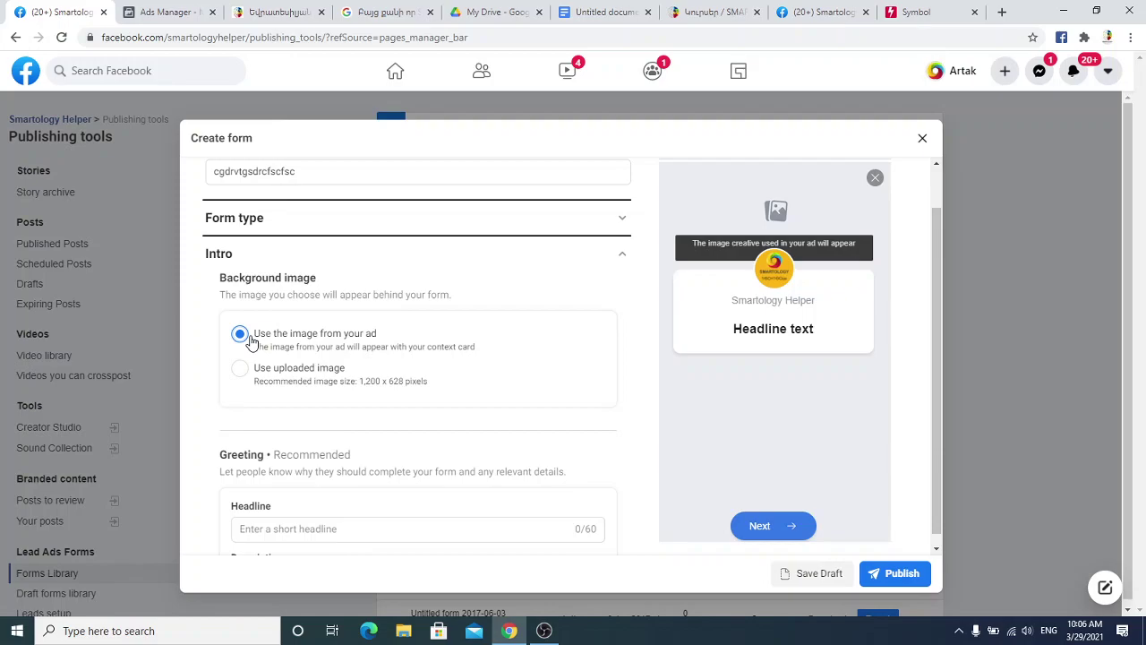
scroll(251, 340, "down", 2)
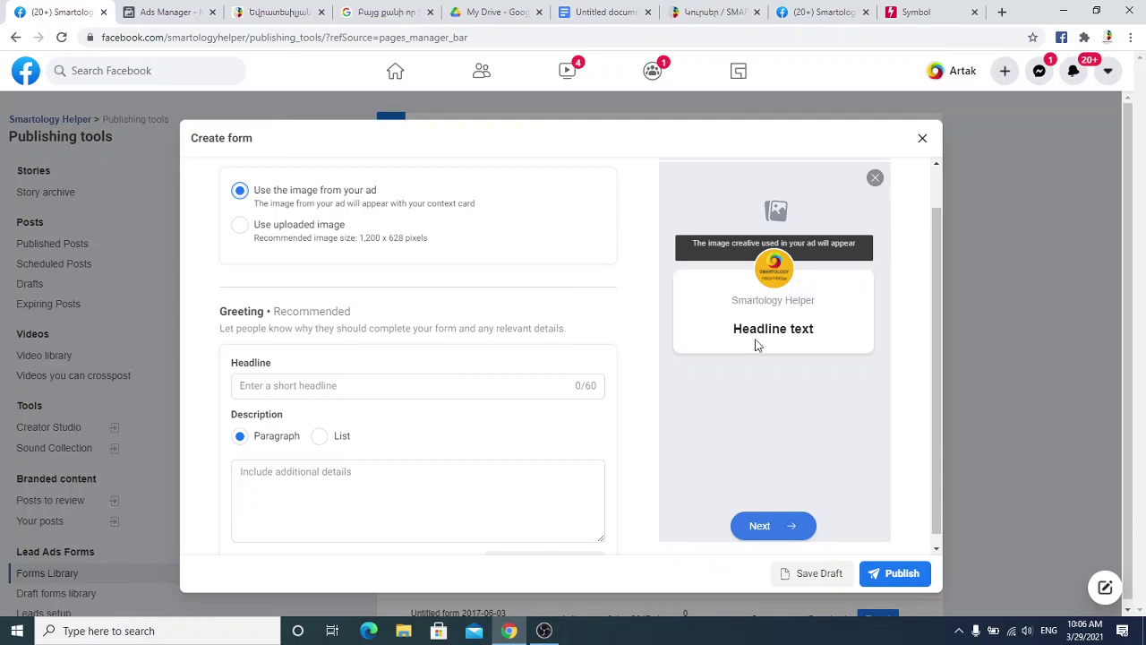
left_click_drag(732, 333, 815, 330)
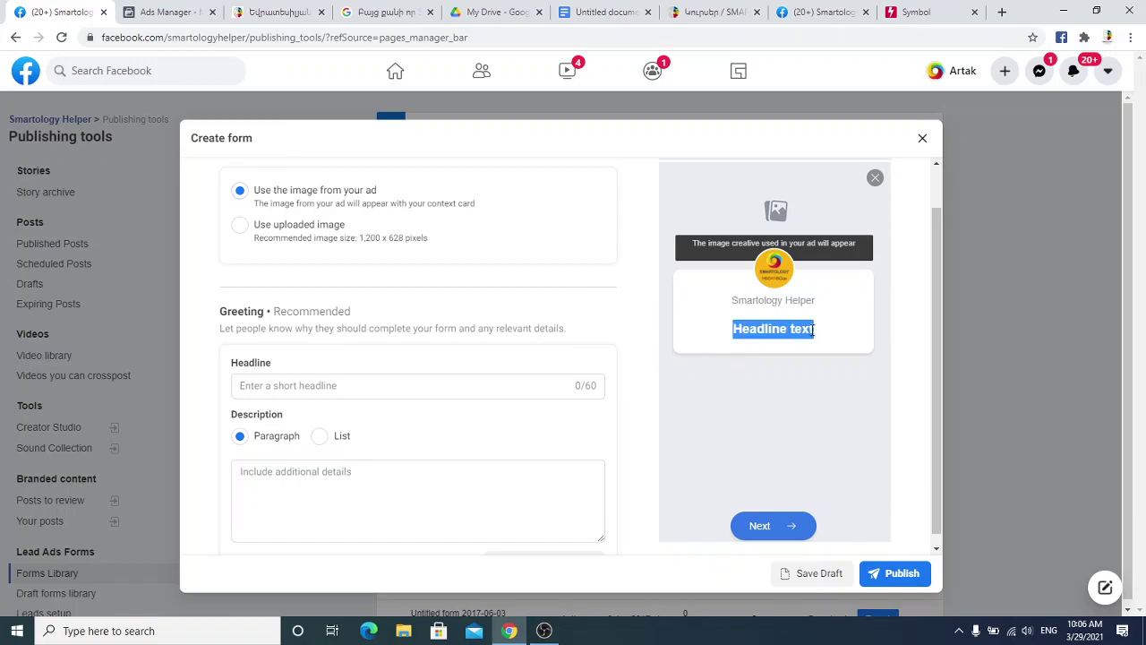
left_click(307, 384)
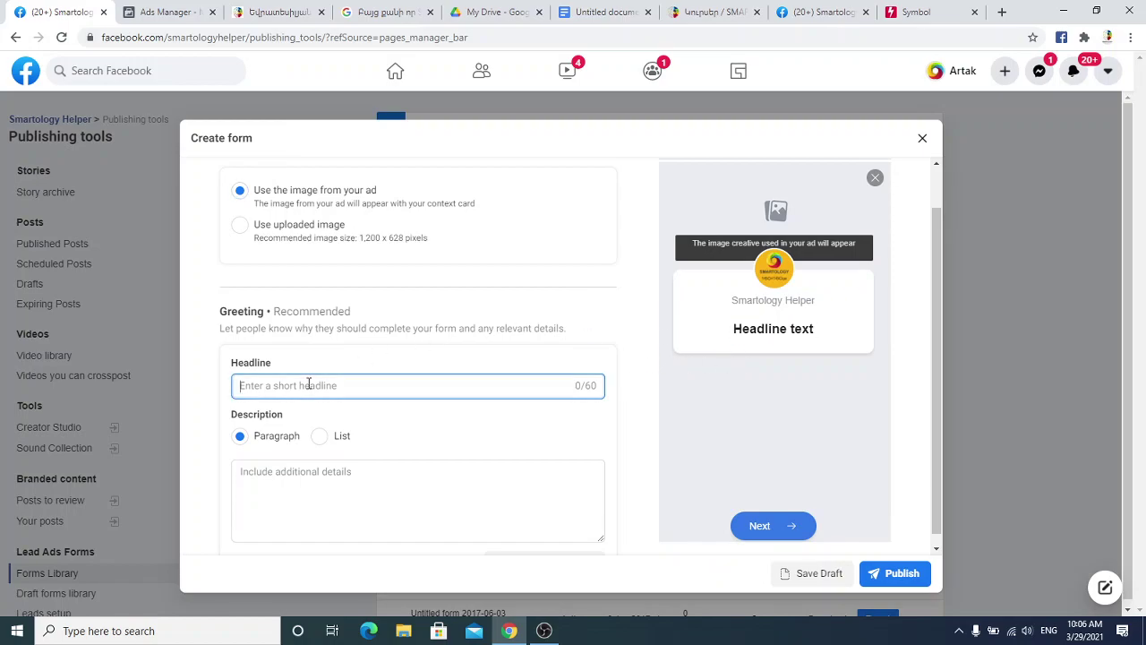
type("Gra")
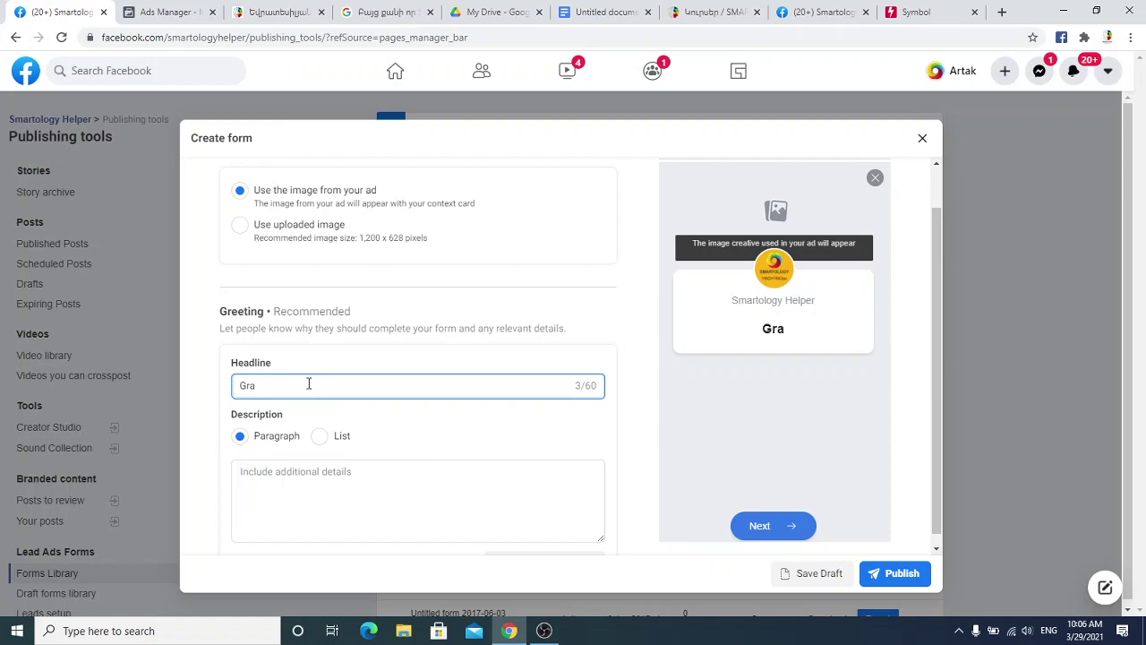
type("ncman tex")
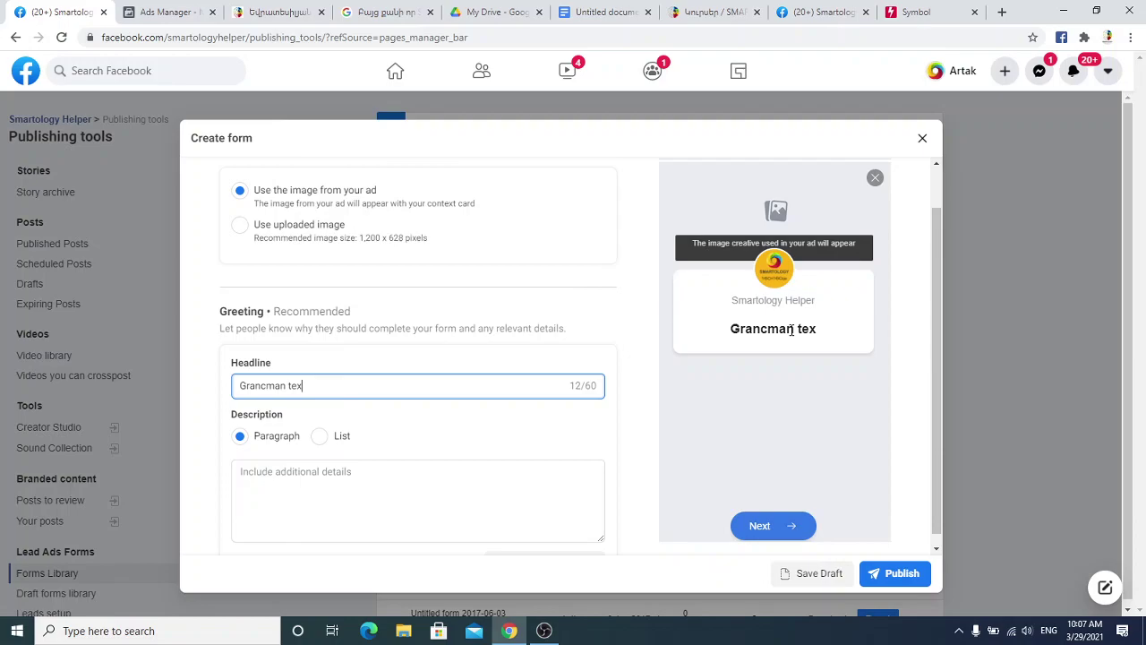
- Copy the whole Armenian text from the untitled Google document into the greeting's paragraph description and review it in the form preview
scroll(757, 413, "down", 1)
left_click(313, 459)
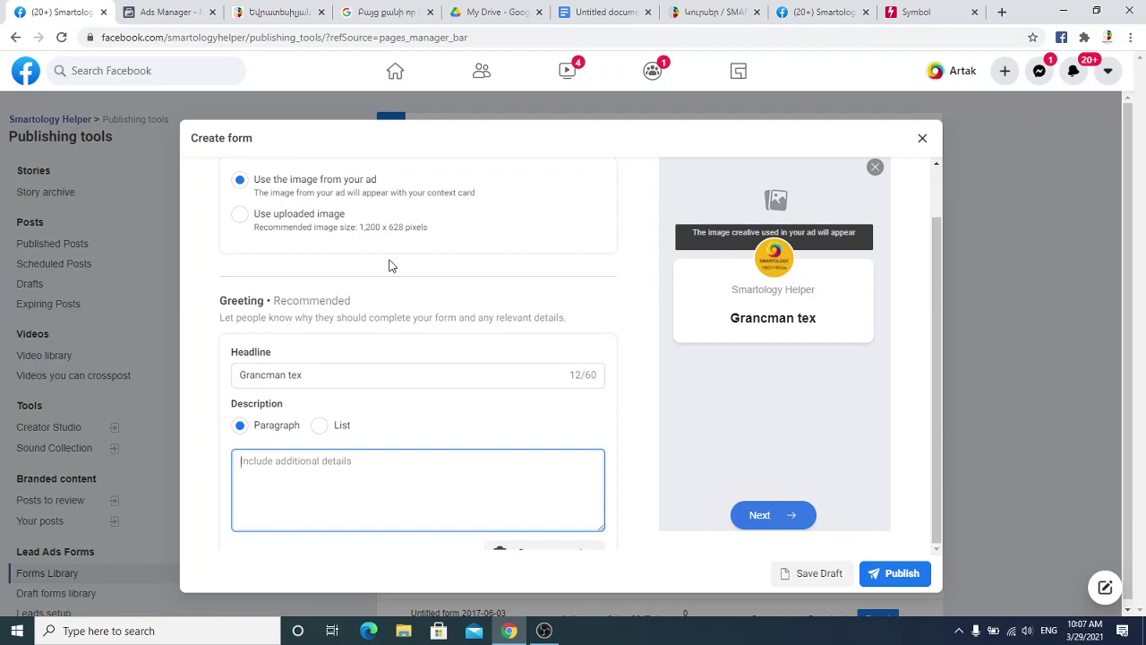
left_click(617, 11)
left_click(409, 317)
key("ctrl+a")
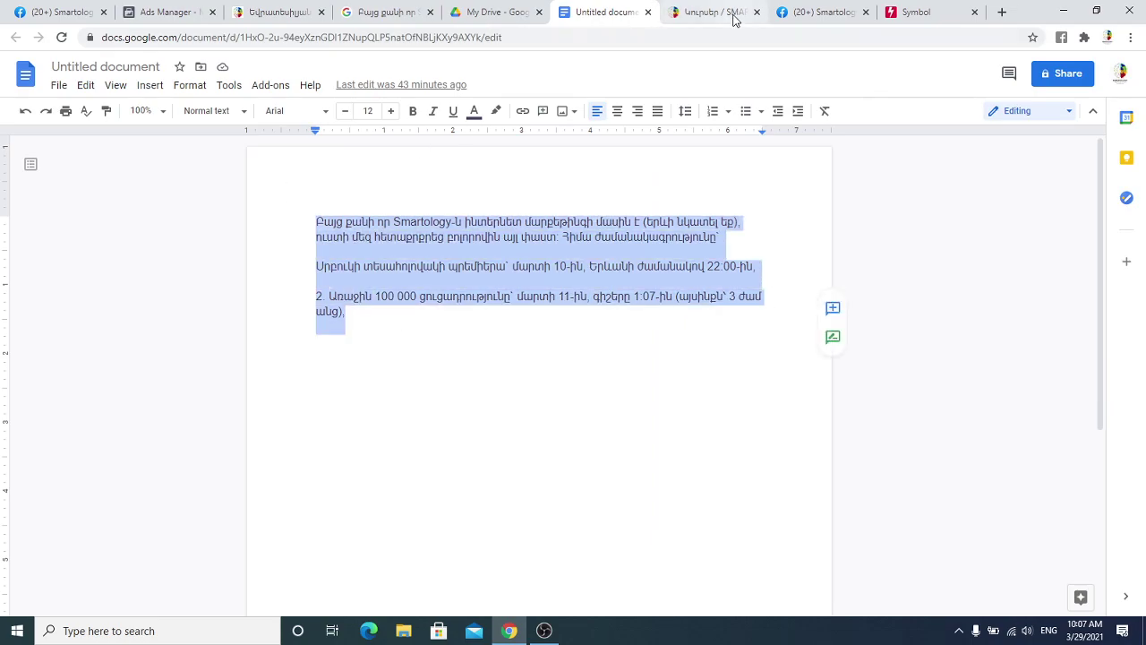
left_click(77, 11)
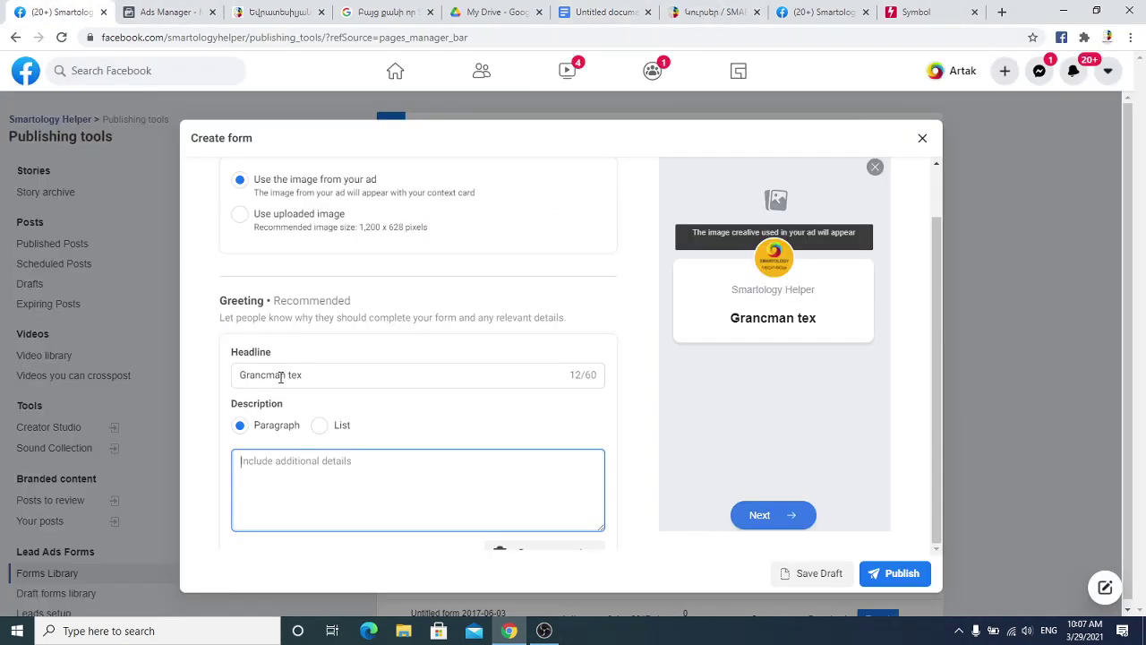
left_click(259, 460)
key("ctrl+v")
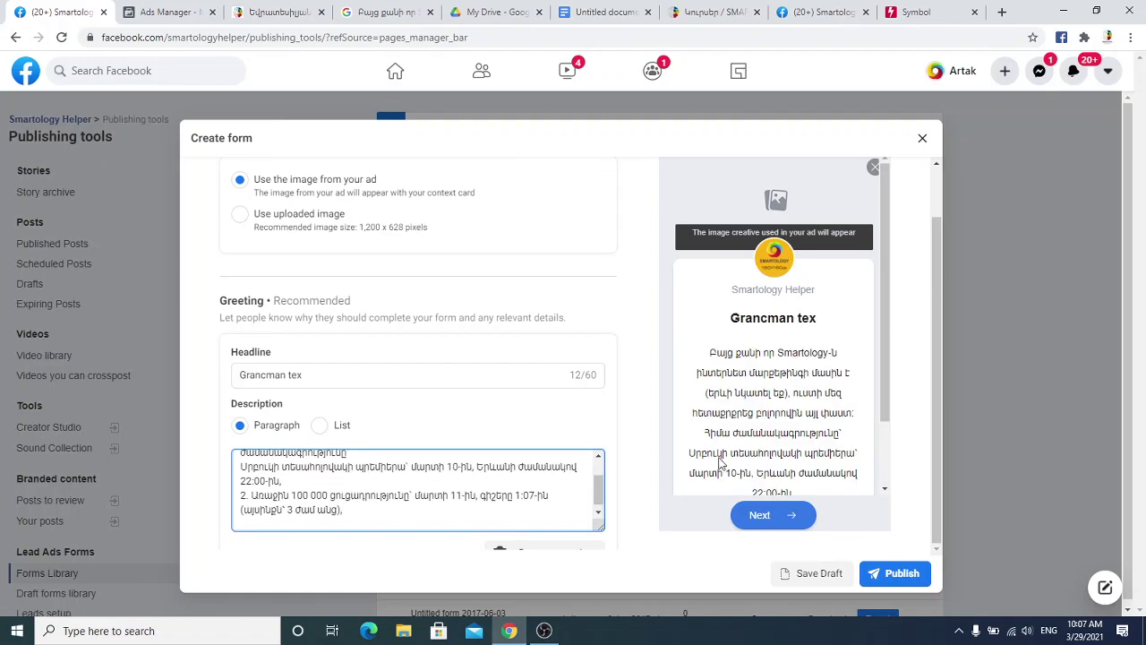
scroll(741, 436, "down", 1)
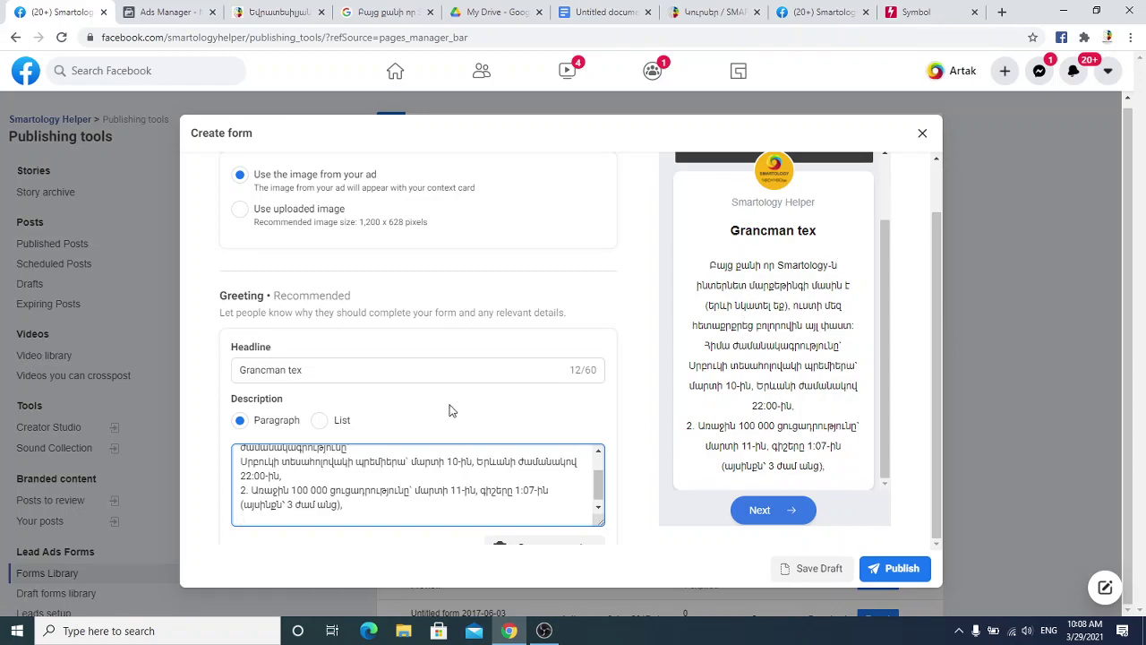
- Change the greeting description to a list with the items "text 1", "text 2" and "text 3"
left_click(320, 421)
left_click(348, 456)
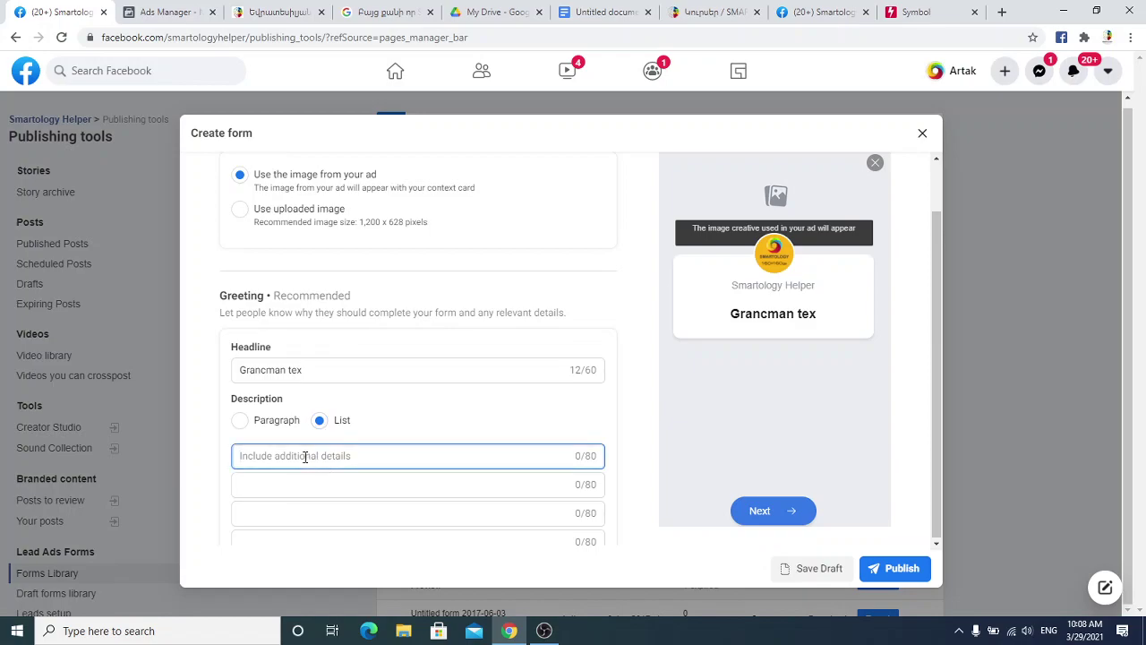
type("text 1")
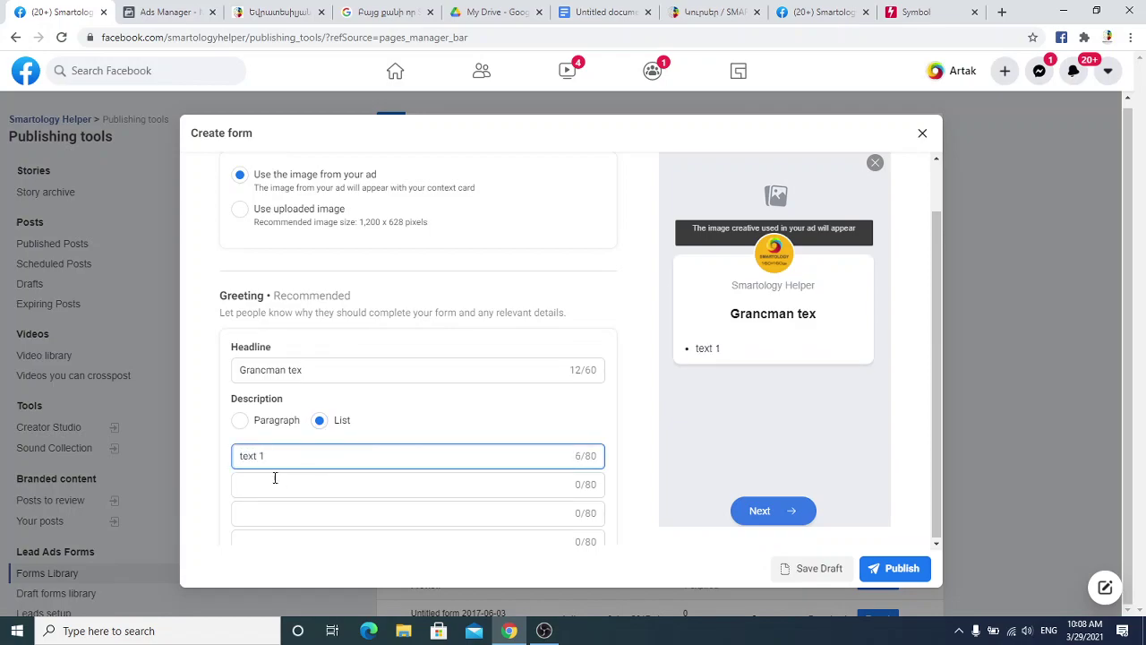
left_click(276, 483)
type("text 2")
left_click(284, 508)
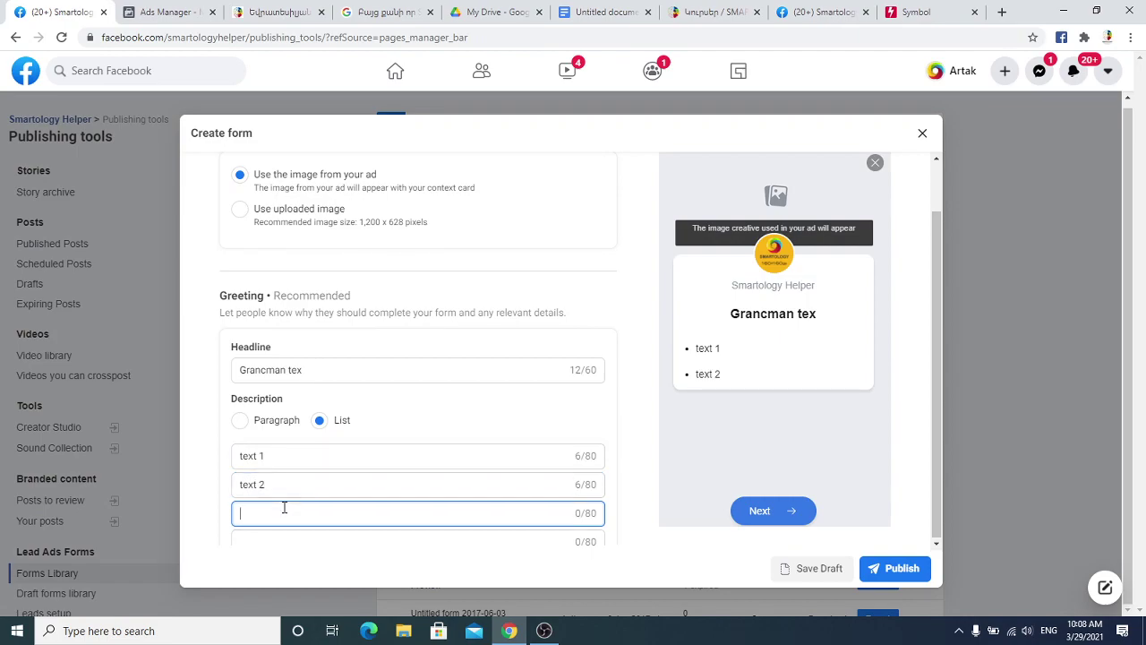
type("tes")
type("t 2")
key("BackSpace")
type("3")
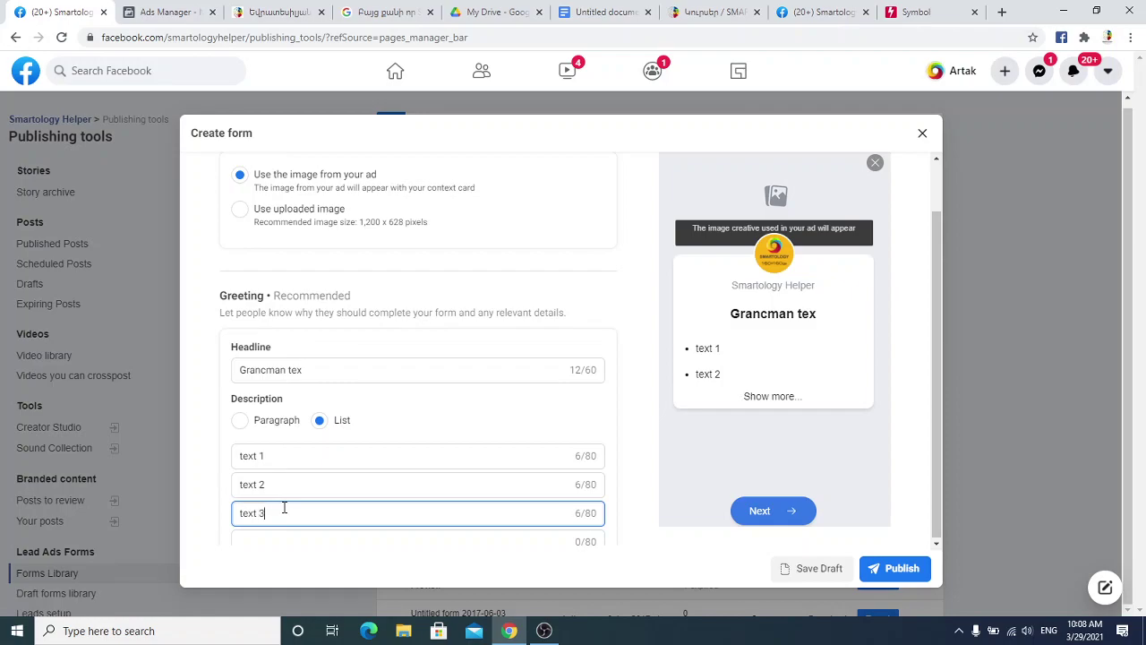
- Look over the list description fields and expand the full list in the form preview
left_click(772, 459)
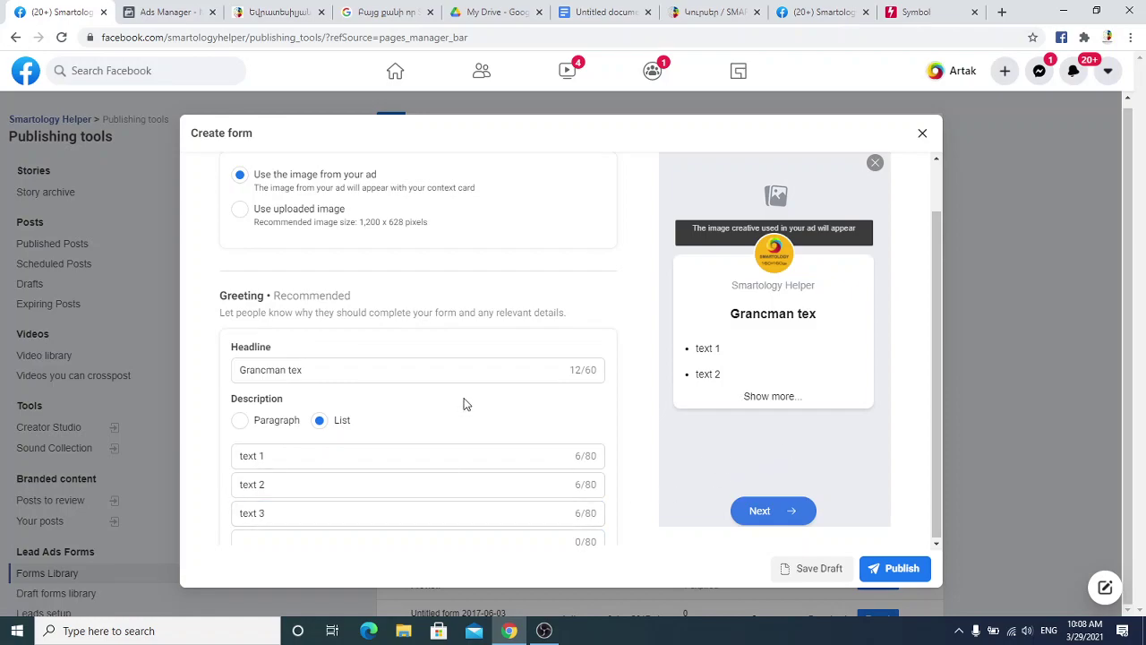
scroll(374, 479, "down", 2)
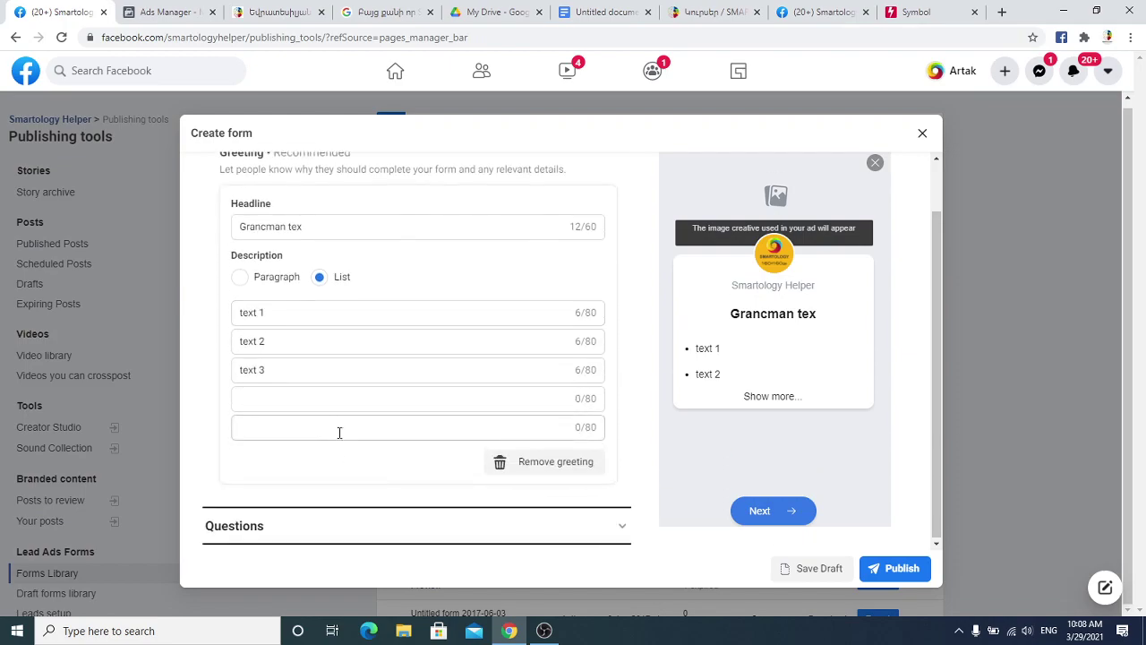
left_click(421, 398)
left_click(757, 395)
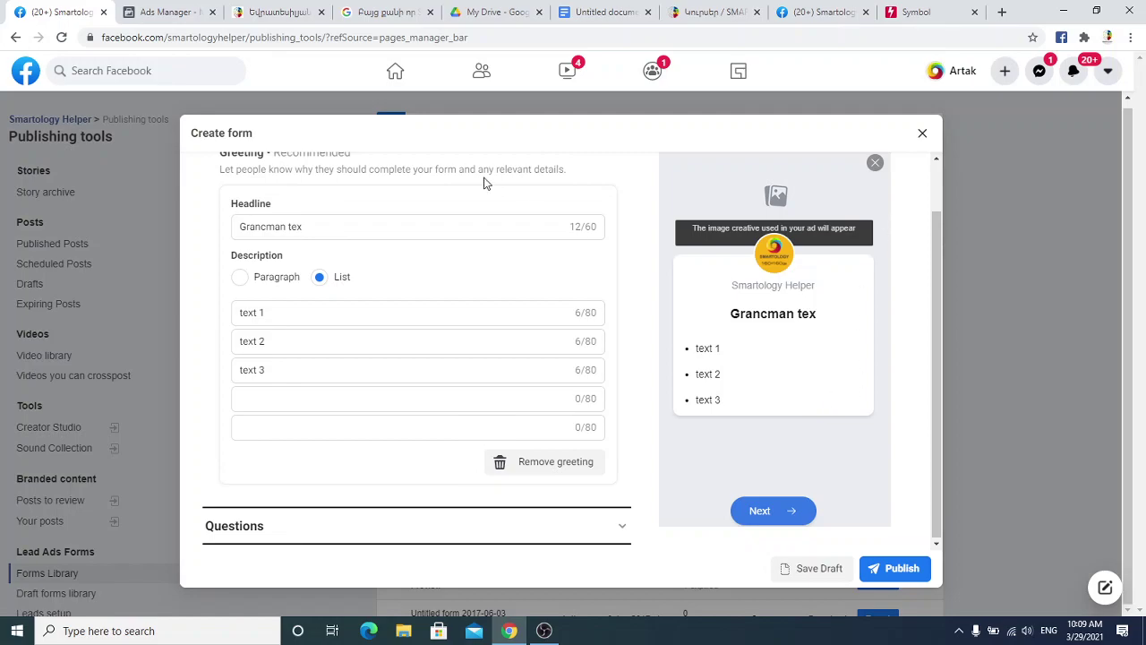
- Switch the greeting description back to Paragraph and review its text
left_click(242, 280)
left_click(298, 328)
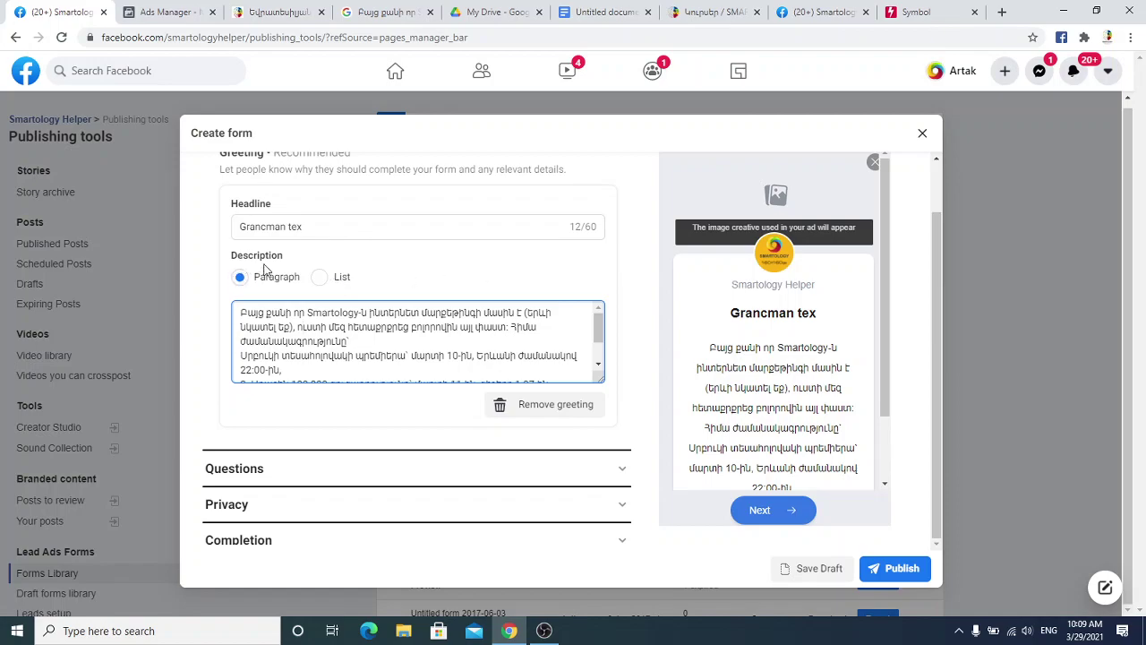
scroll(403, 309, "down", 3)
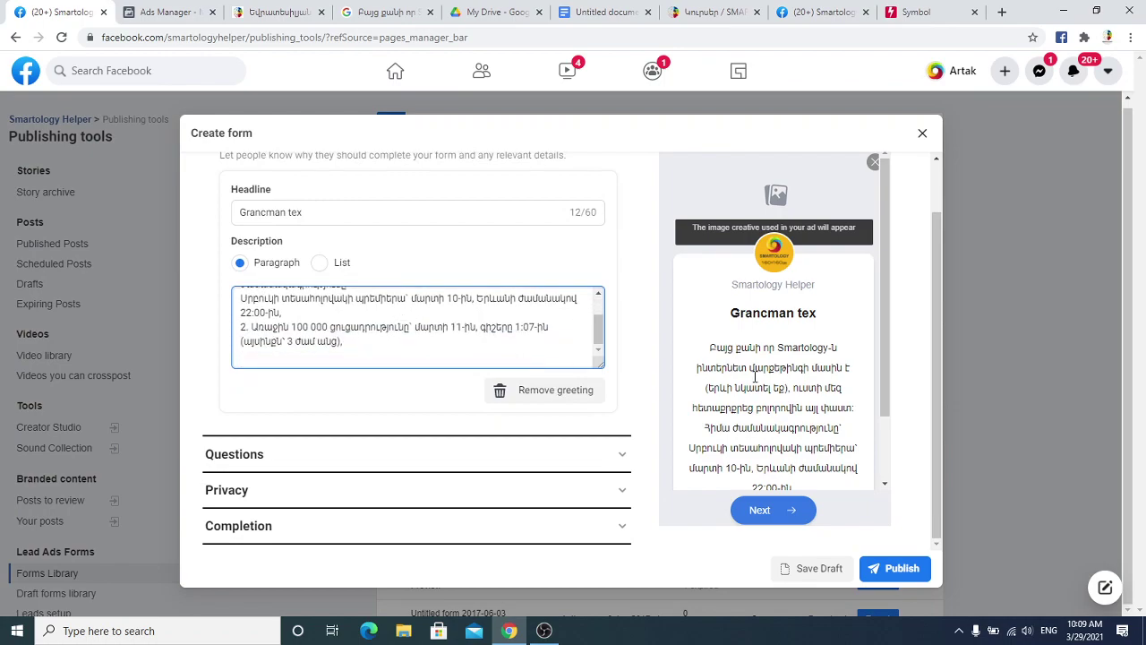
- In the Questions section, set the prefill description to "Grancman hayt" and move Full name above Email
scroll(775, 315, "down", 1)
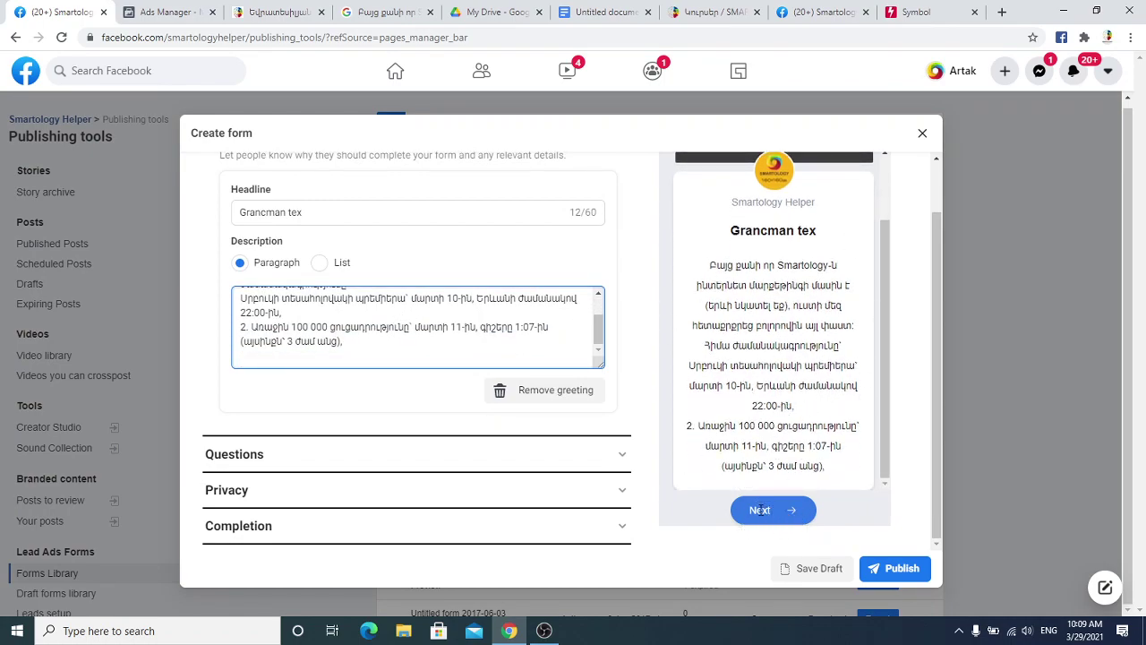
left_click(269, 458)
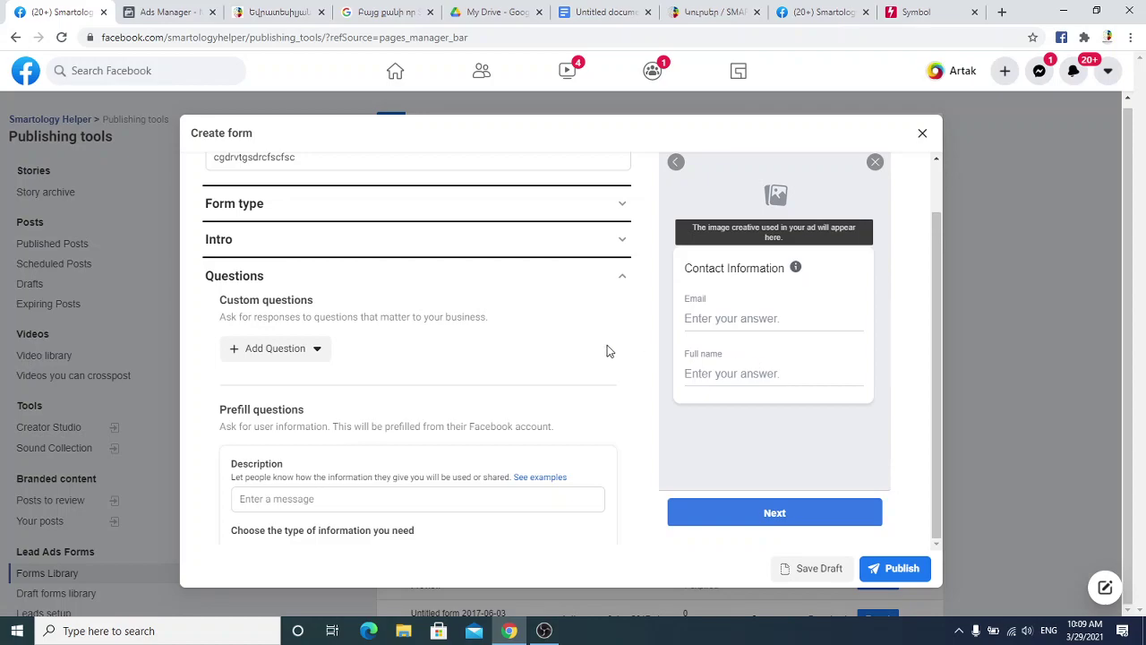
scroll(340, 461, "down", 2)
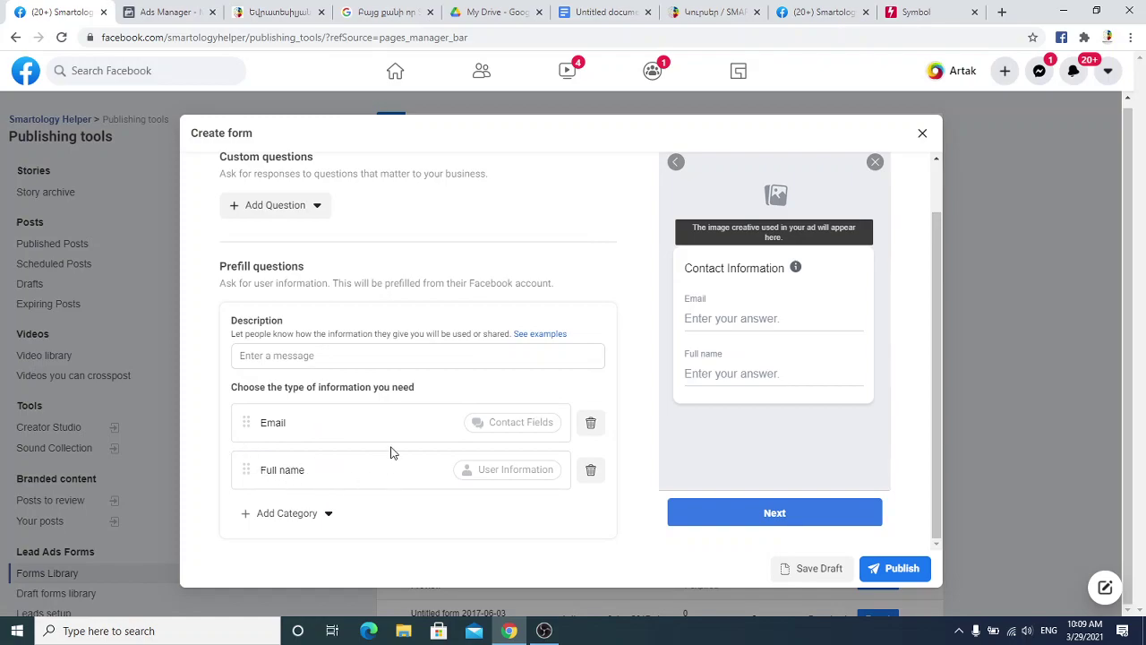
scroll(361, 460, "down", 1)
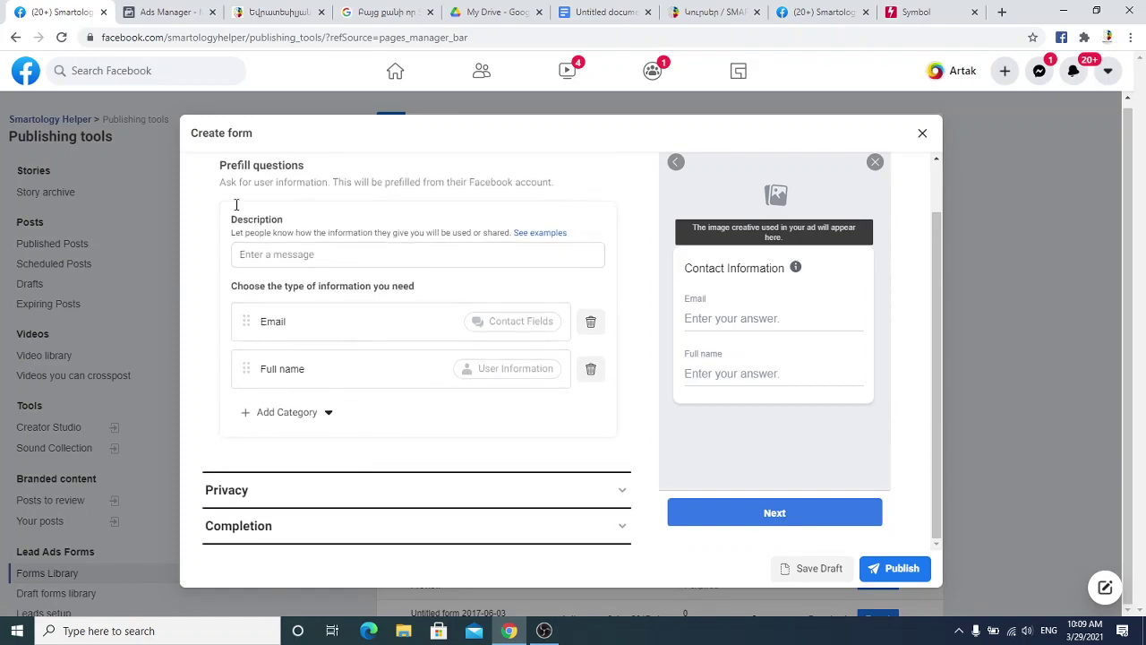
left_click(295, 255)
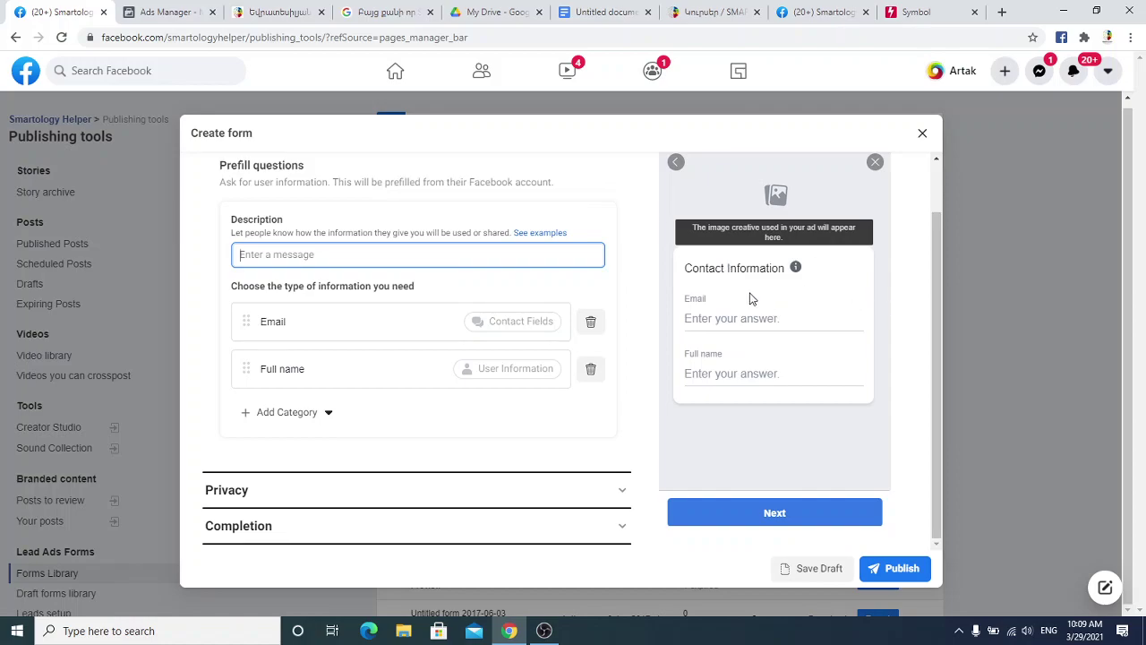
scroll(756, 299, "up", 1)
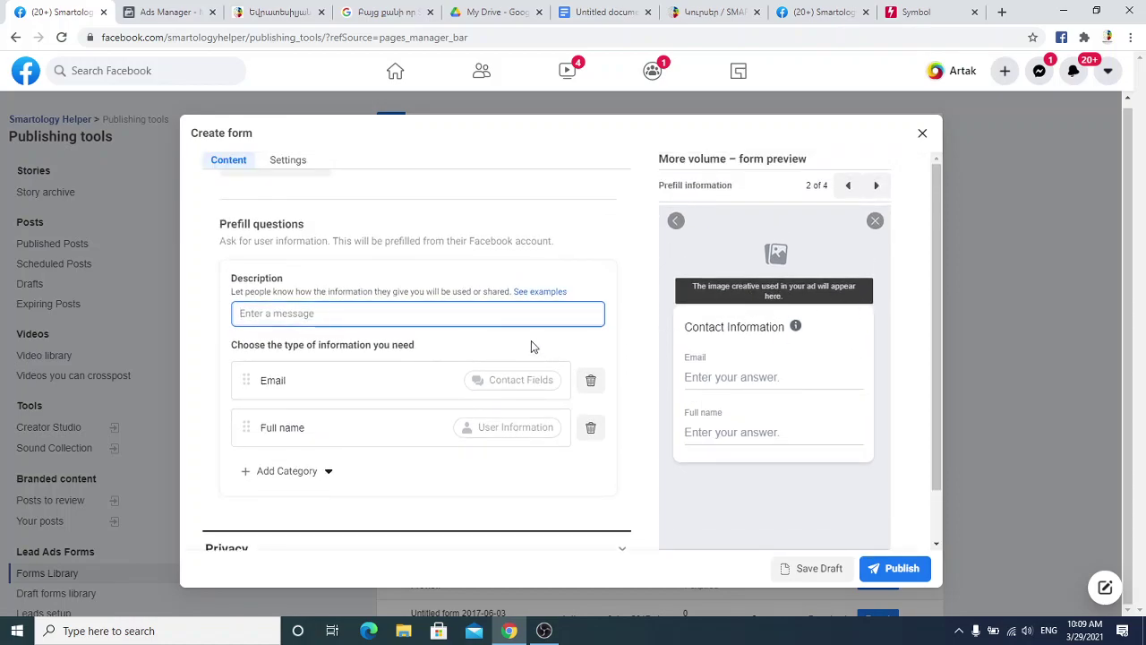
type("Grancman ")
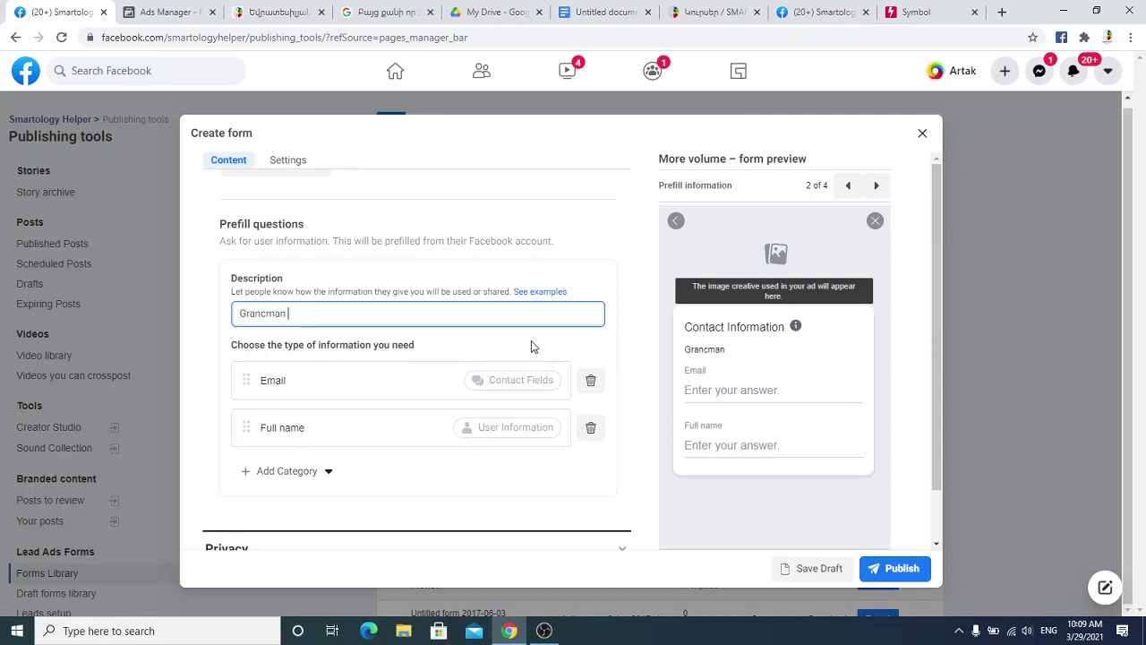
type("hayt")
left_click_drag(247, 433, 247, 394)
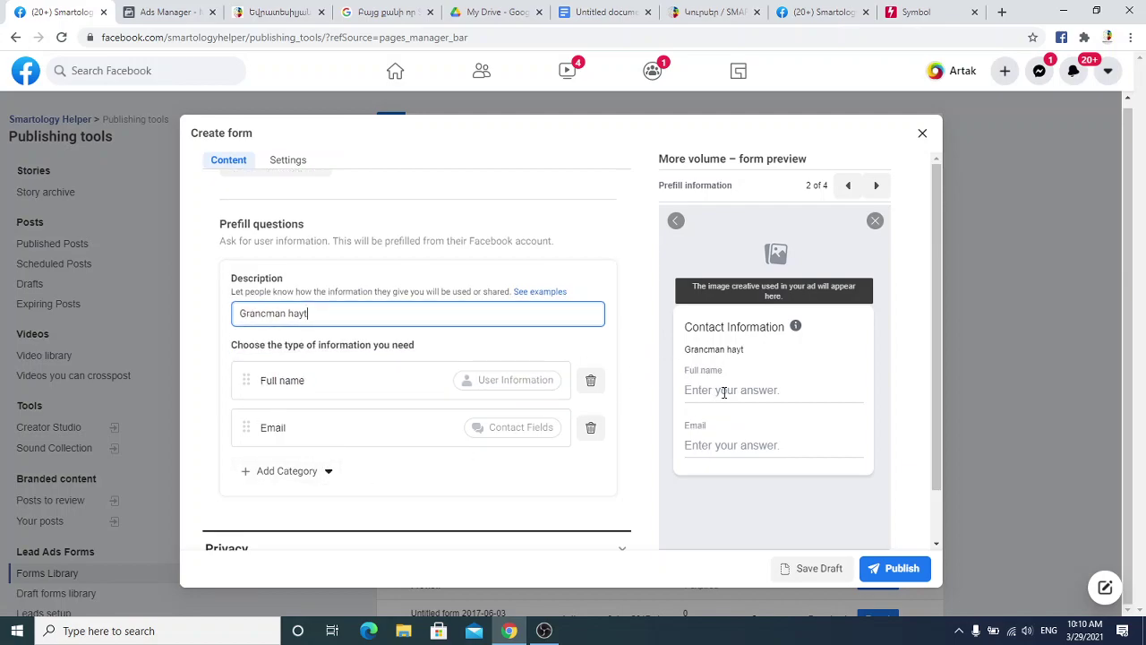
left_click(440, 508)
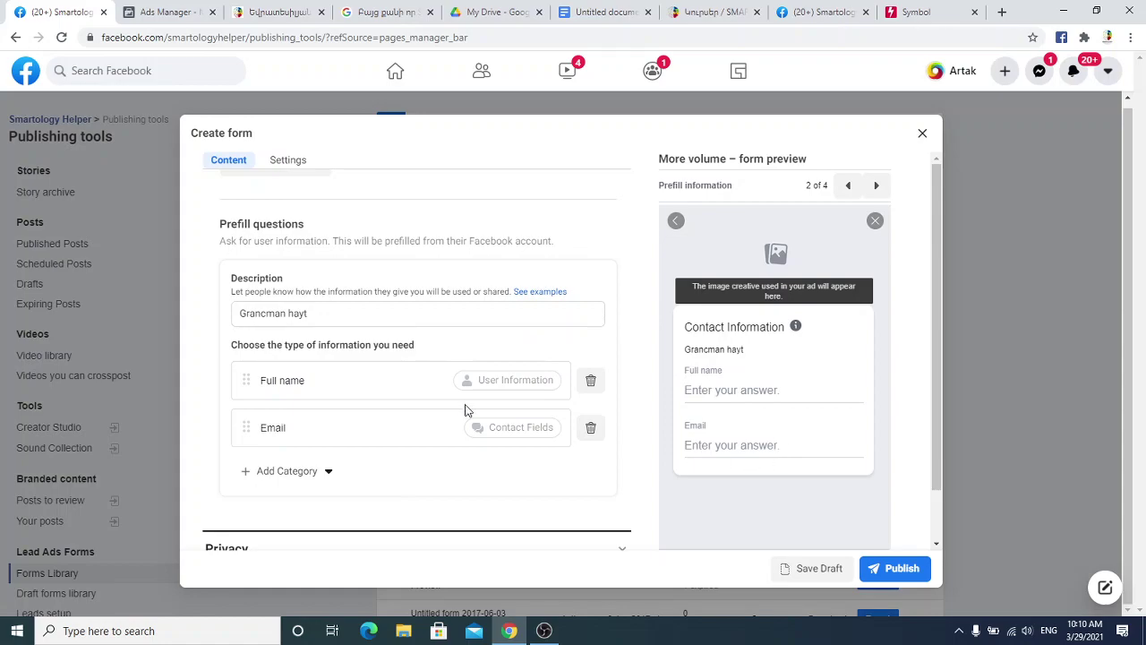
- Add Phone number from the contact fields category to the prefill questions
scroll(442, 399, "down", 1)
scroll(441, 398, "down", 1)
left_click(307, 414)
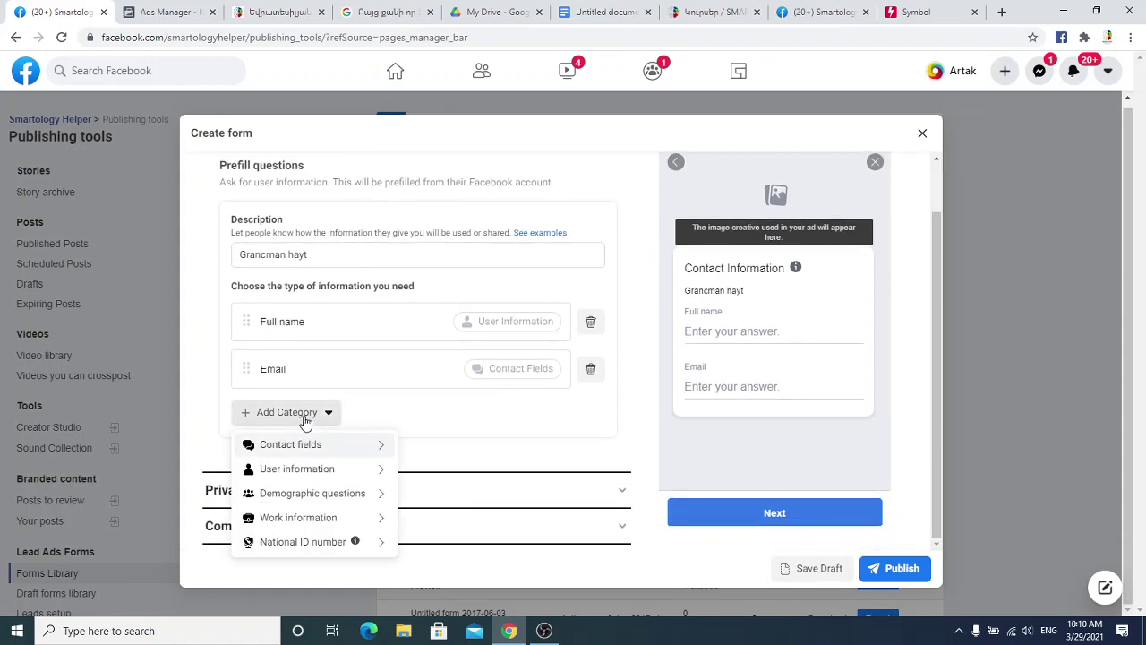
mouse_move(305, 446)
left_click(326, 415)
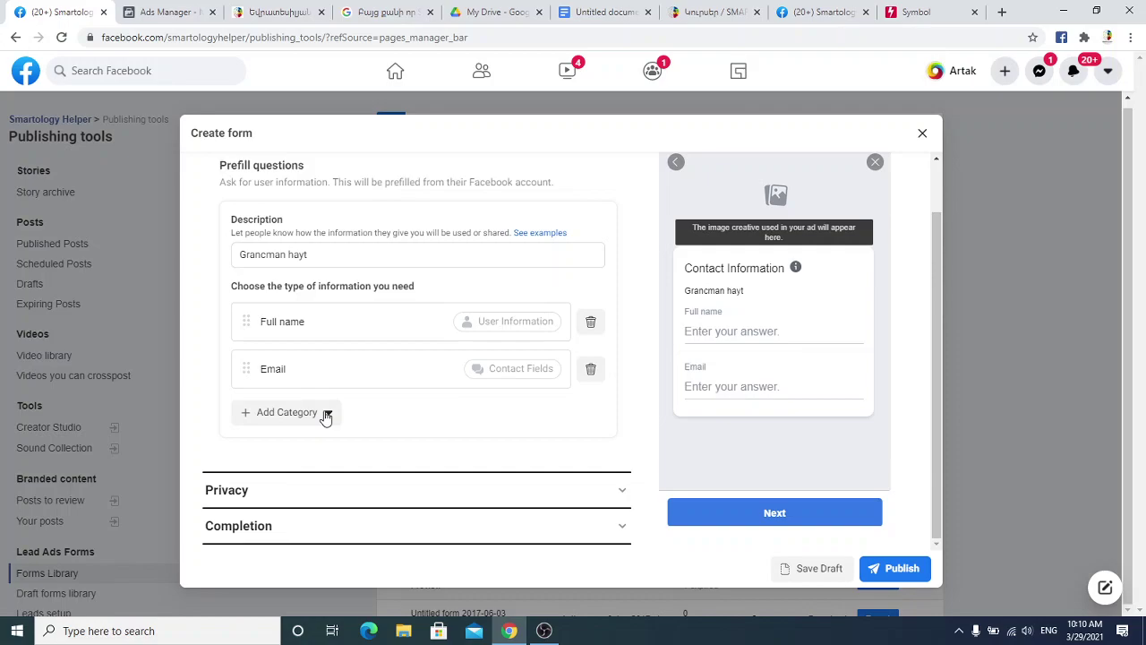
left_click(326, 414)
mouse_move(309, 448)
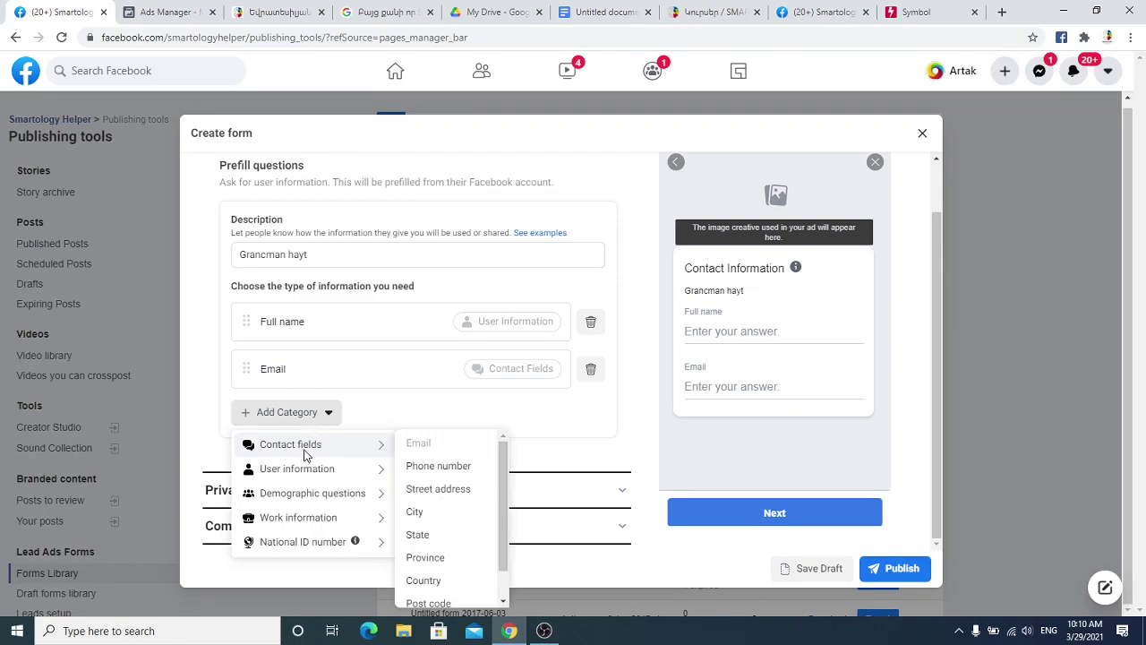
left_click(430, 473)
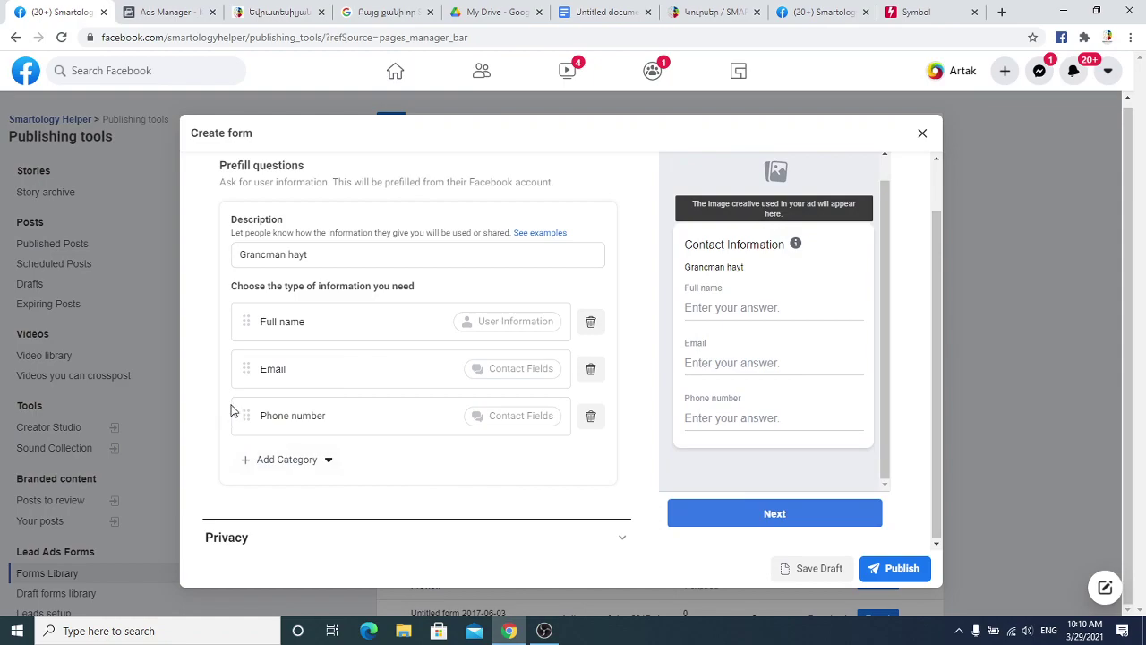
- Look through the remaining prefill categories, including demographic questions, work information and national ID number, then dismiss the list
scroll(383, 462, "down", 1)
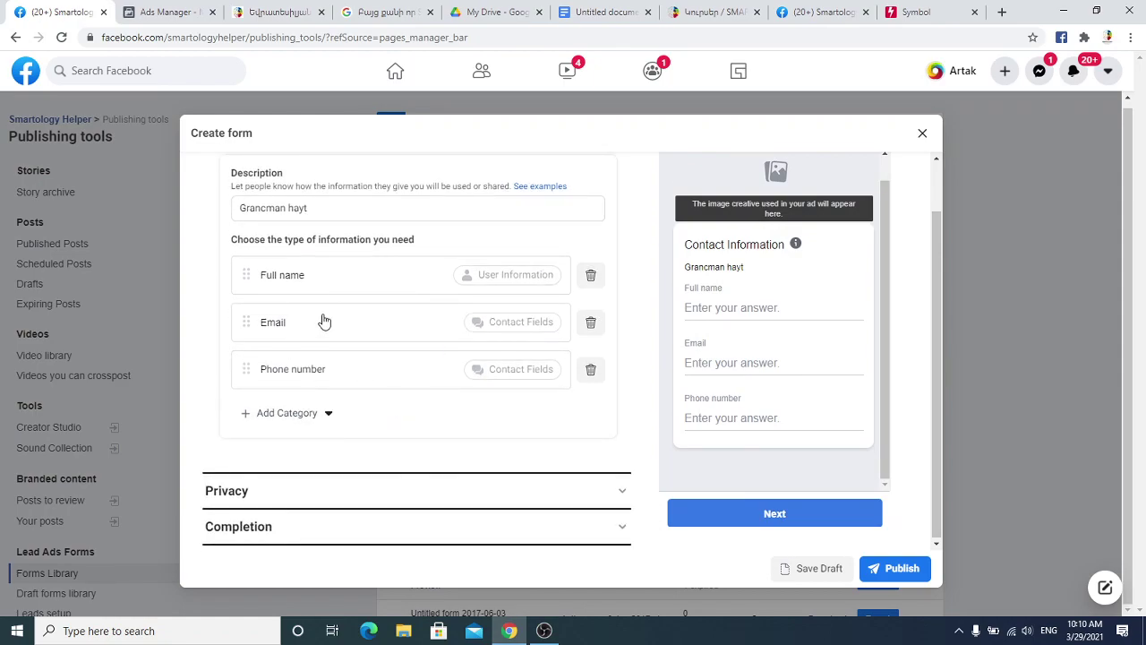
scroll(328, 349, "up", 4)
scroll(388, 386, "down", 4)
left_click(298, 417)
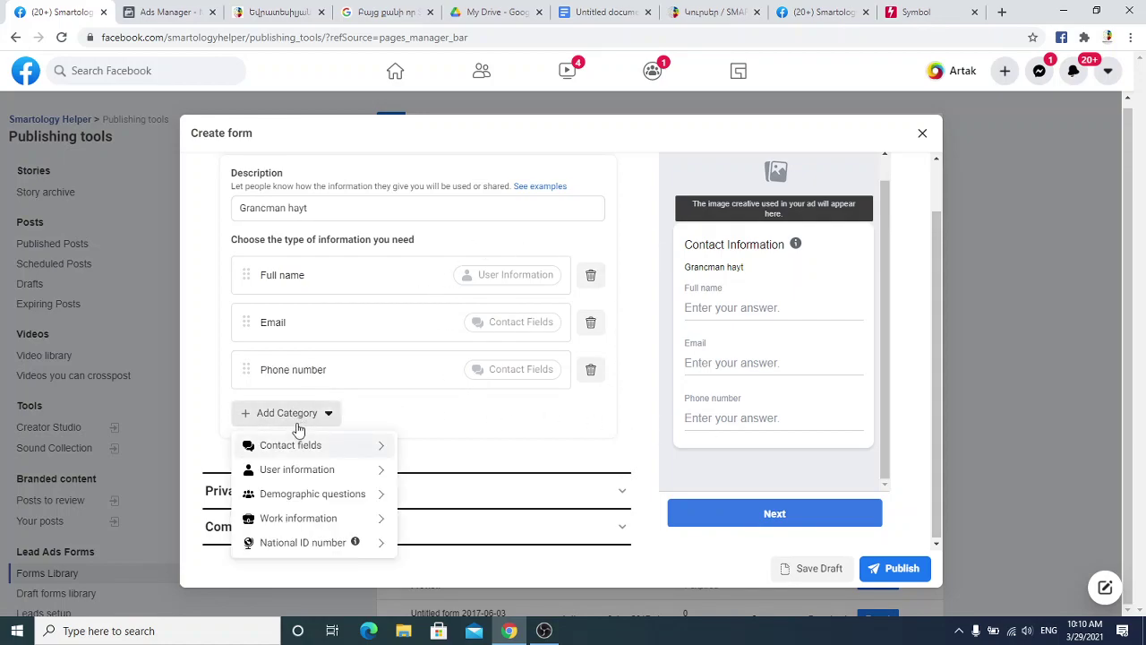
mouse_move(307, 481)
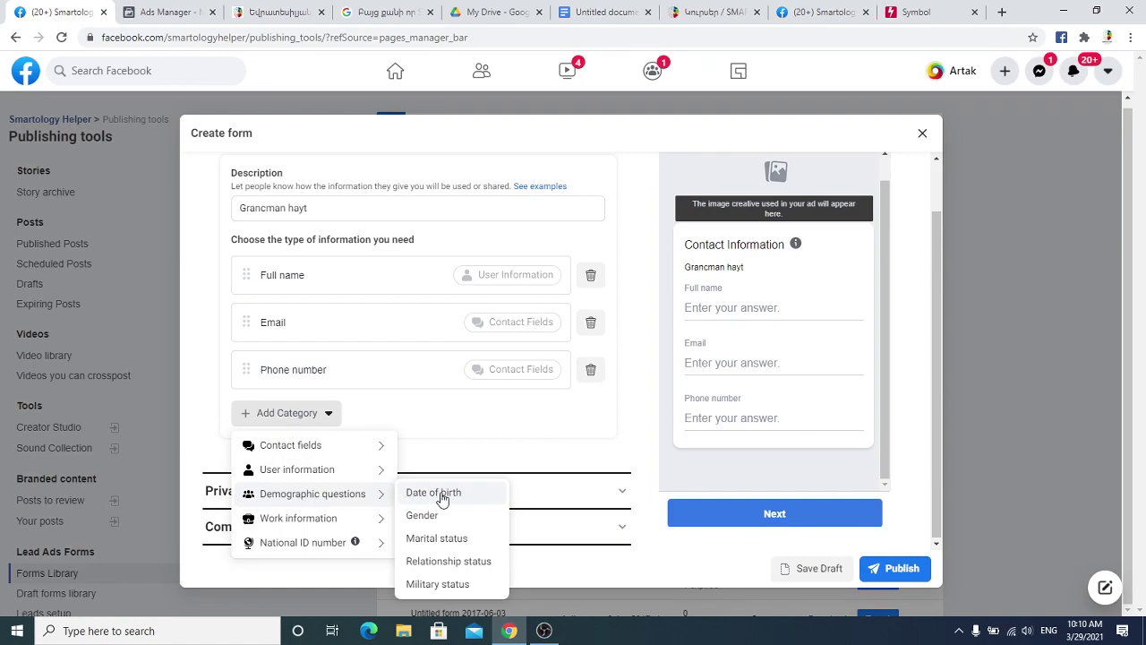
mouse_move(300, 521)
mouse_move(318, 544)
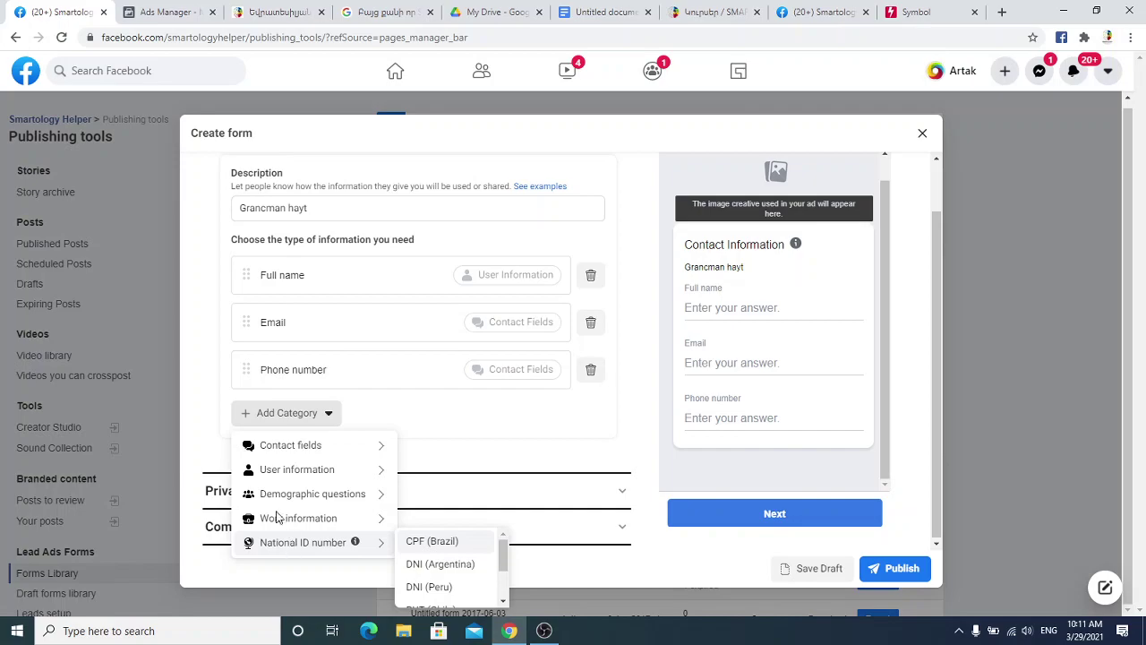
scroll(519, 439, "up", 2)
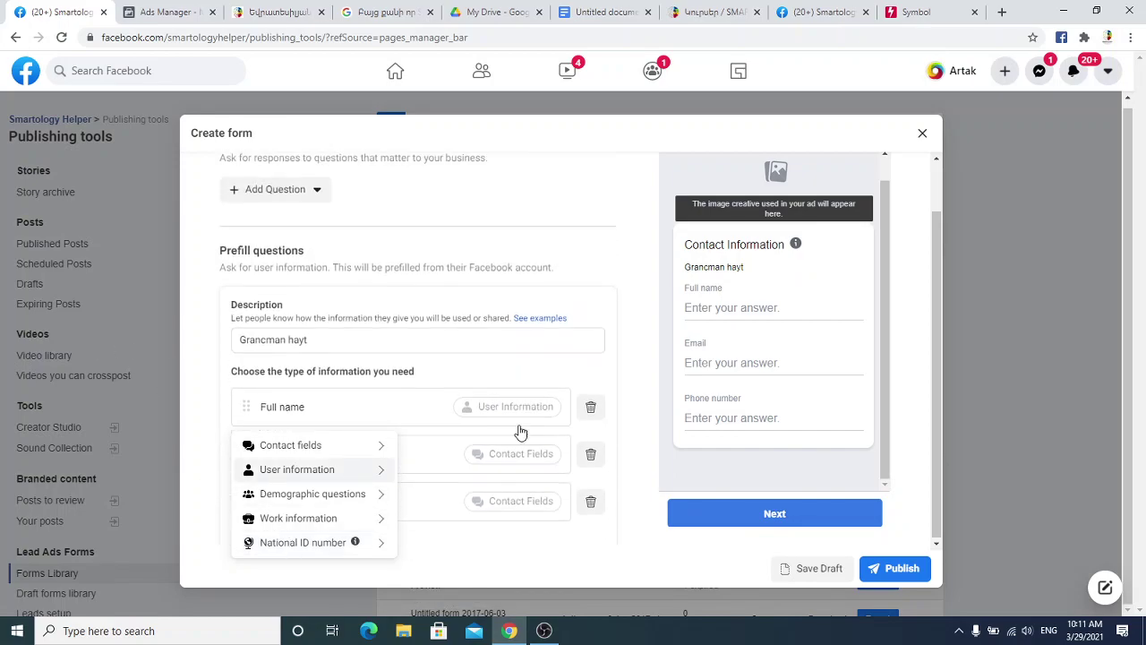
scroll(430, 265, "up", 2)
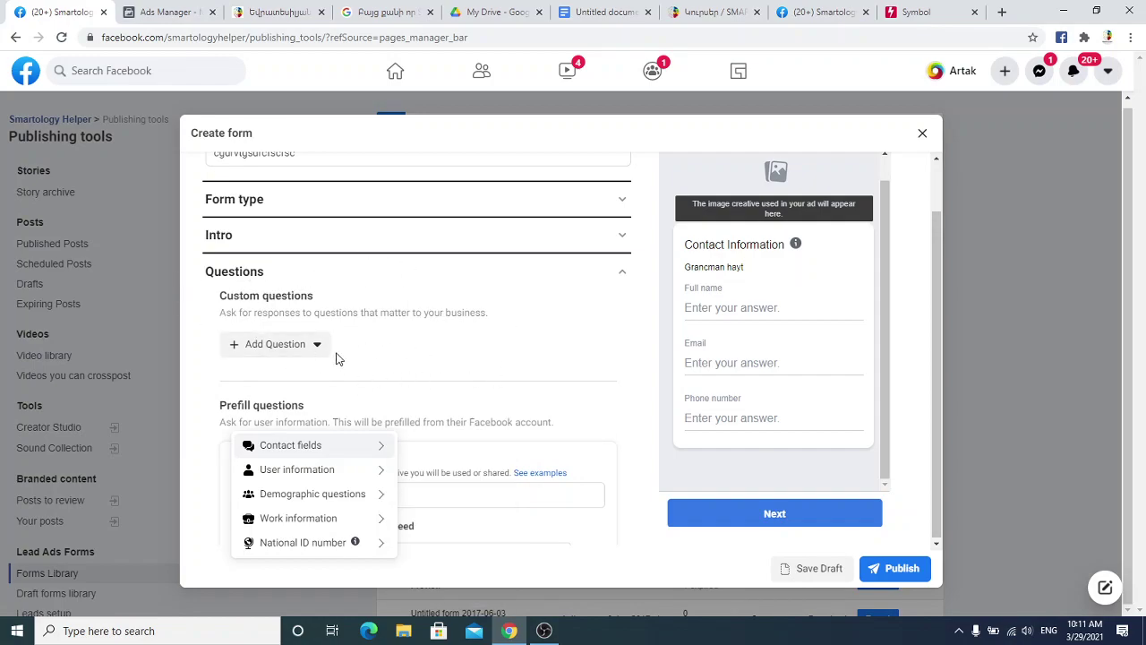
left_click(557, 371)
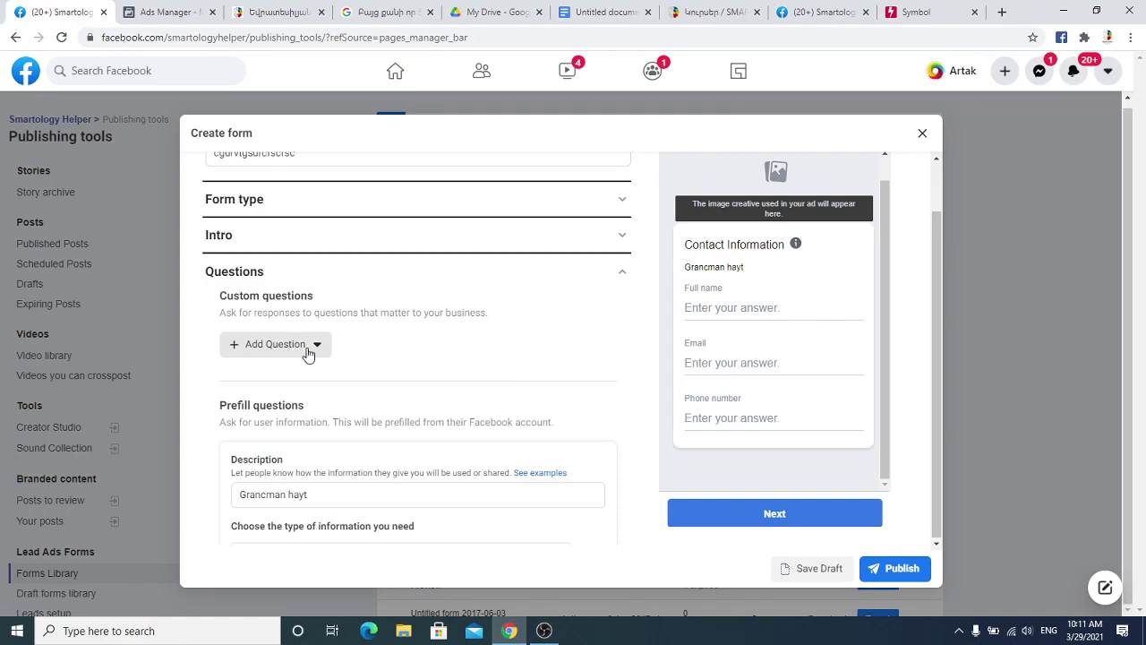
- Reopen the Intro section and switch the form's background image to the uploaded image
scroll(314, 353, "down", 3)
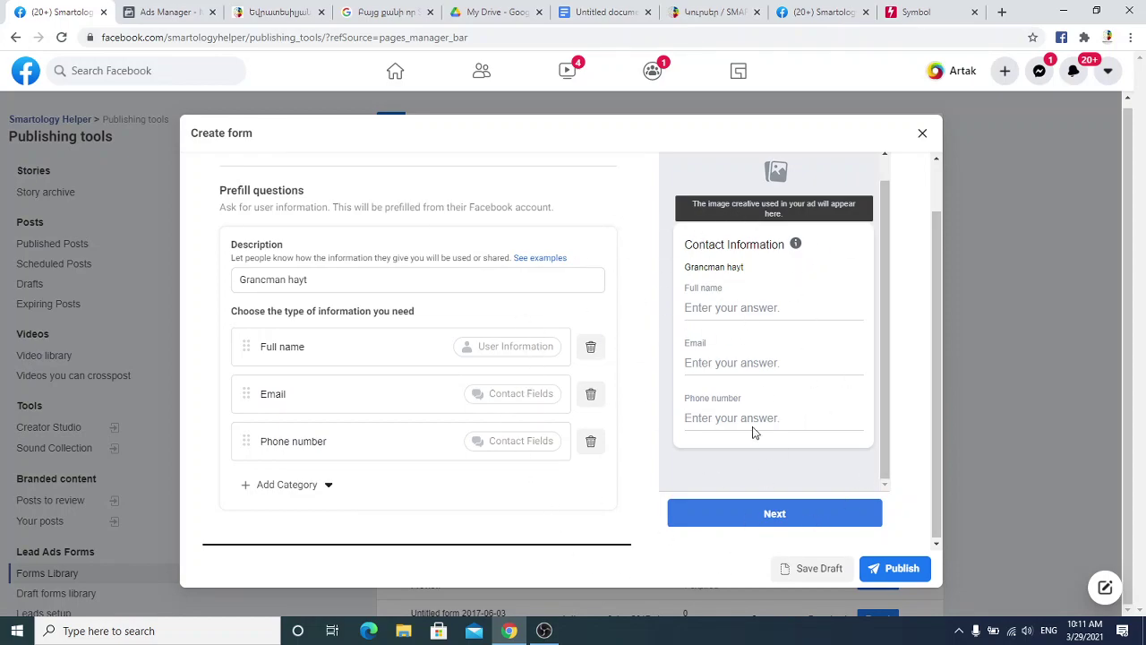
scroll(763, 408, "up", 1)
scroll(752, 226, "up", 1)
scroll(341, 243, "up", 4)
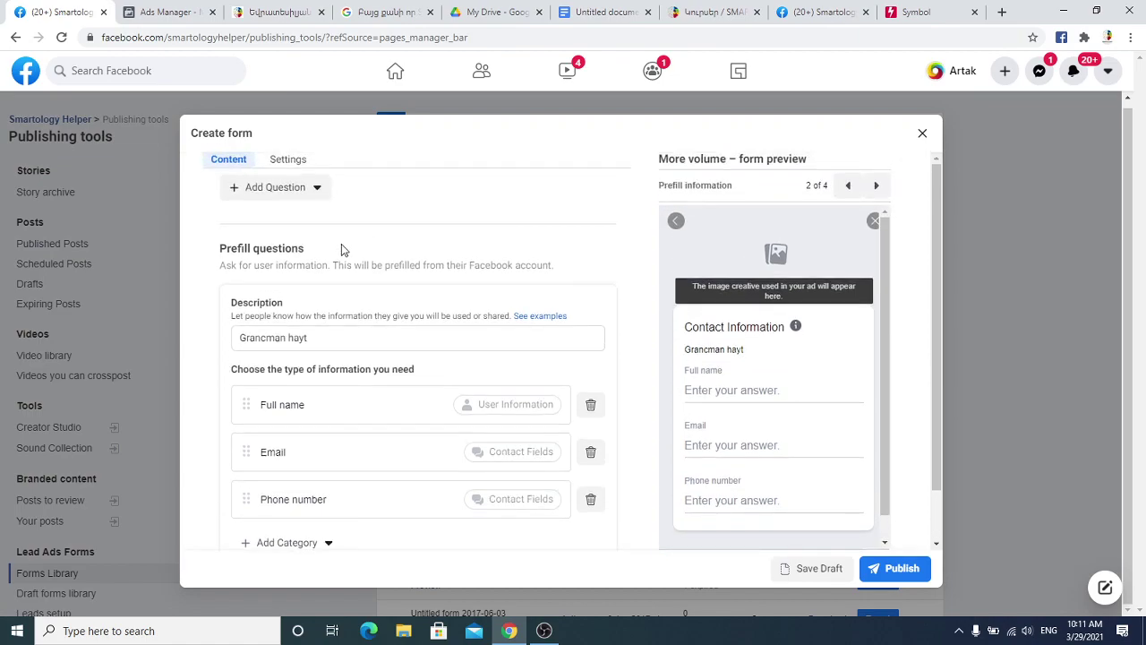
left_click(269, 300)
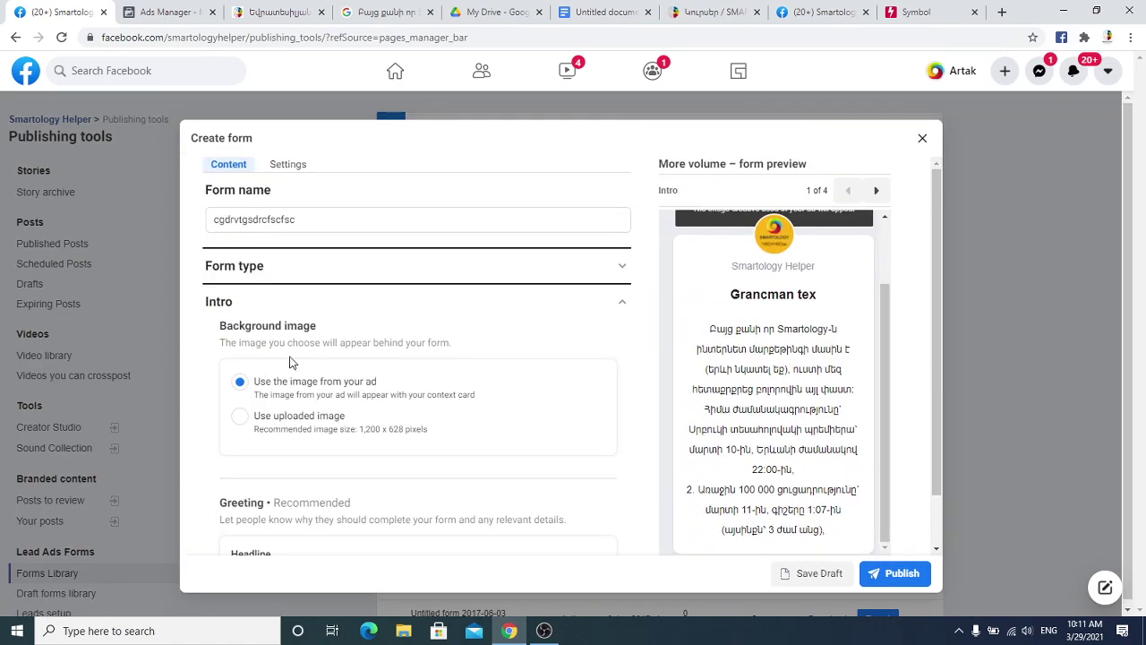
left_click(239, 417)
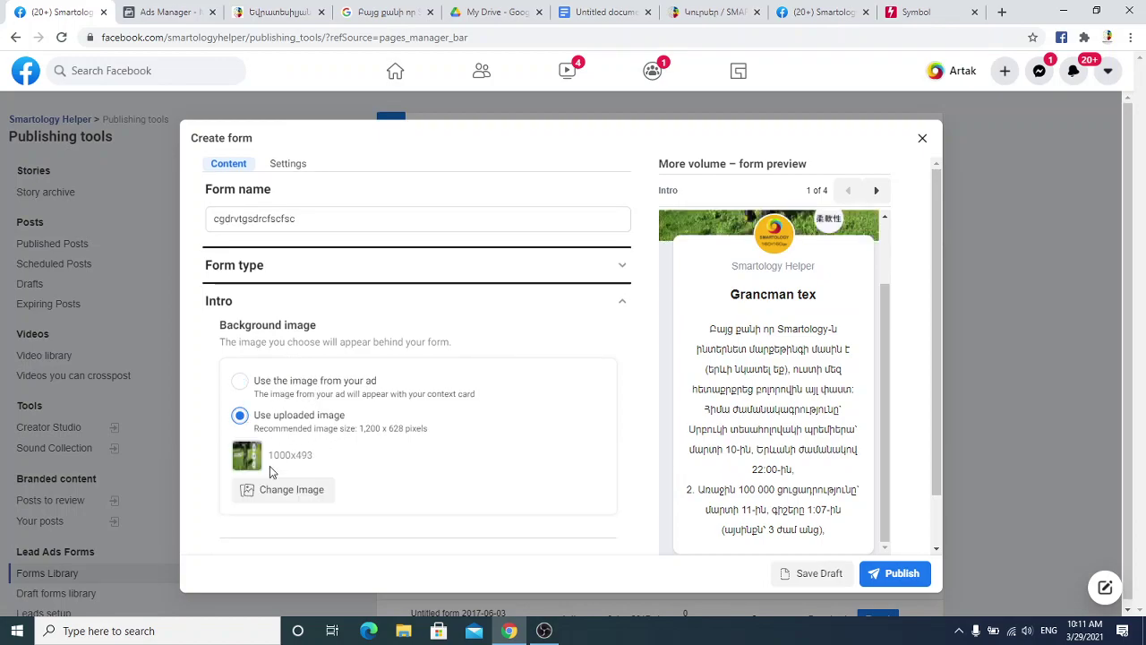
- Return to the Questions section, check the Contact Information preview, and add a multiple-choice custom question
scroll(791, 319, "down", 1)
scroll(412, 376, "down", 5)
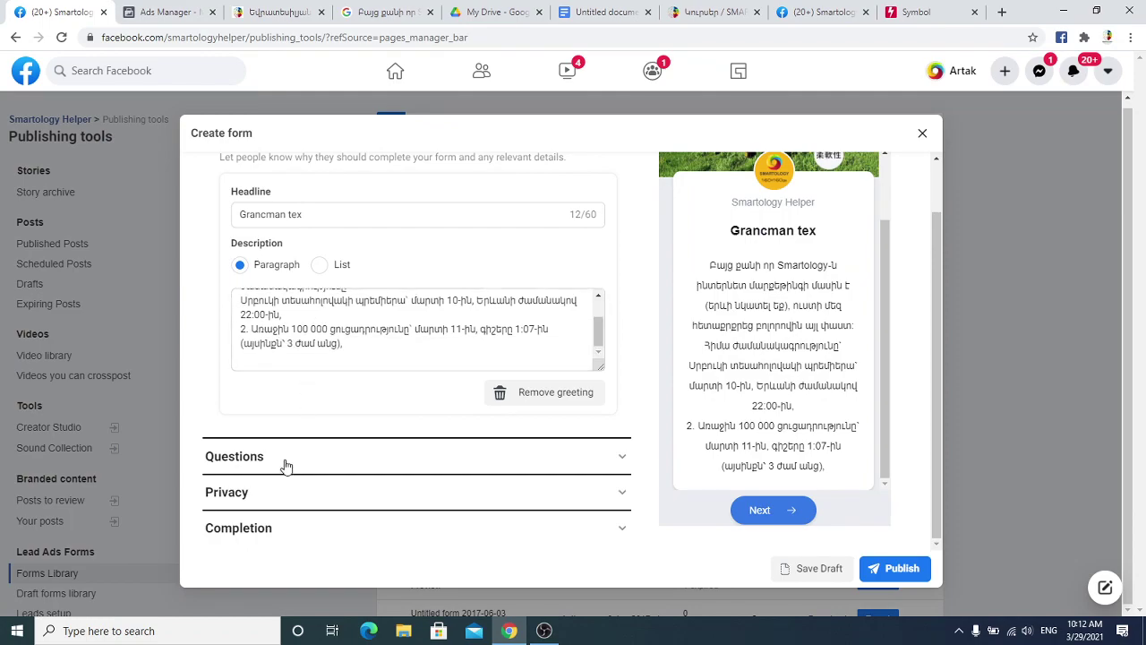
left_click(285, 460)
scroll(686, 303, "up", 1)
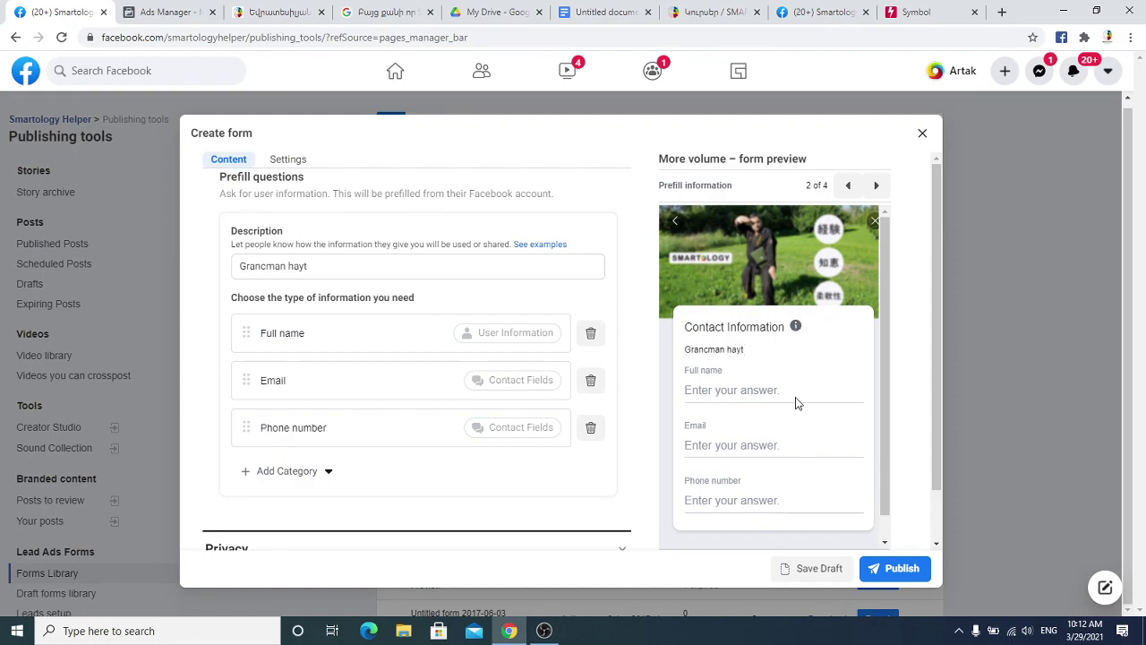
scroll(796, 396, "down", 1)
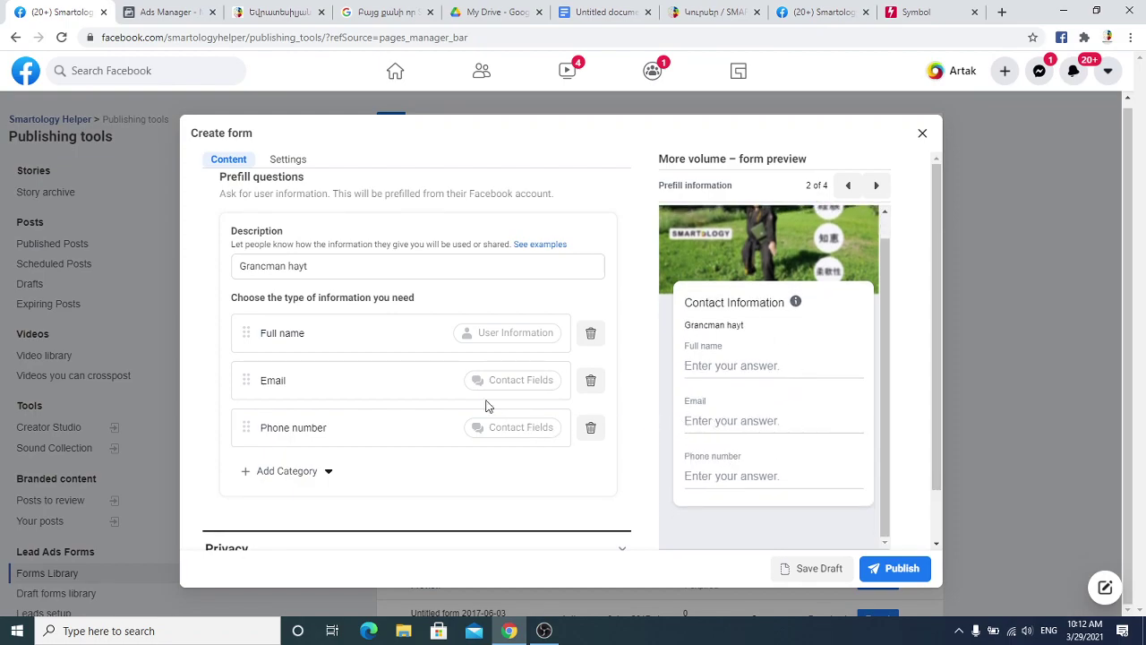
scroll(343, 376, "up", 3)
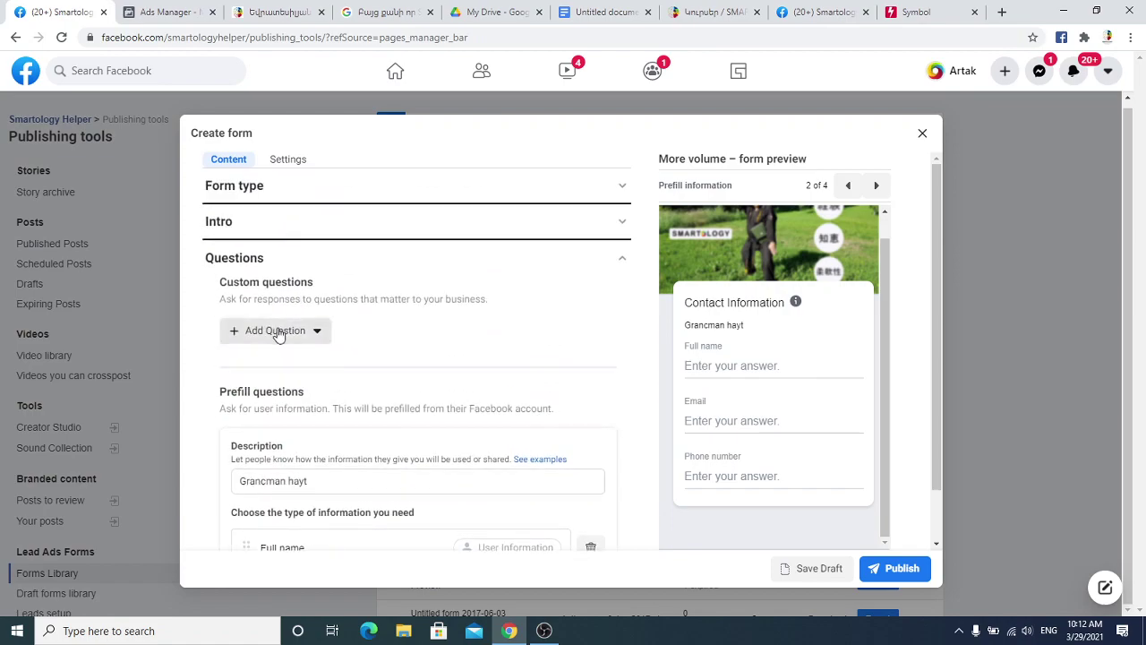
left_click(278, 333)
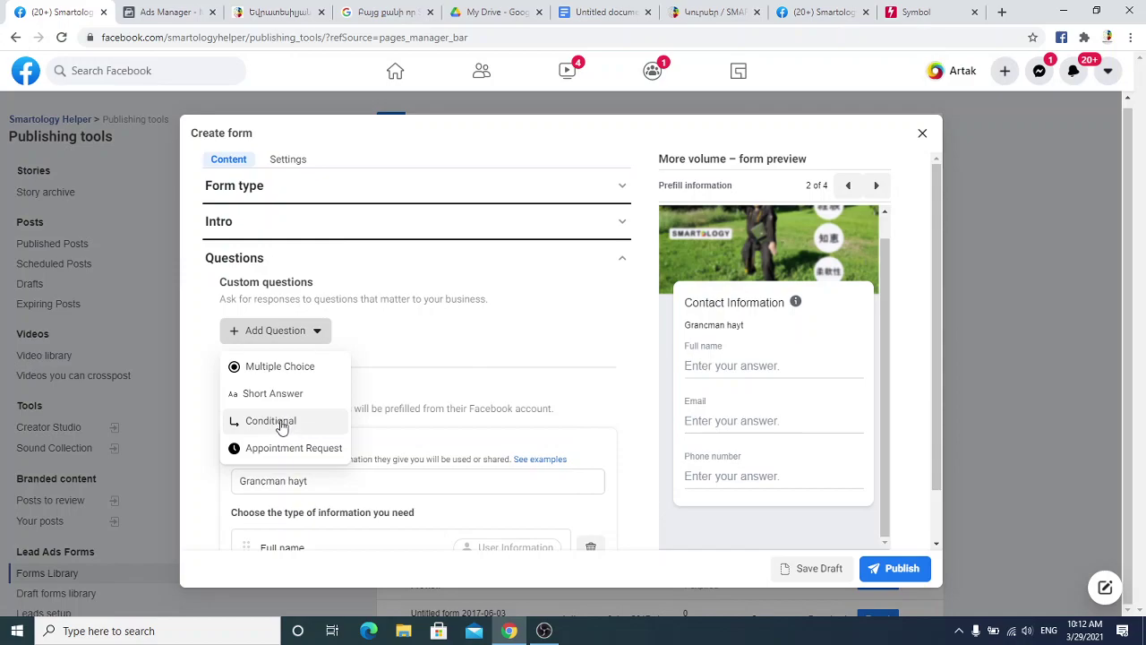
left_click(269, 367)
- Enter "Gvenik te Bvenik?" as the text of the multiple-choice question and check it in the form preview
left_click(323, 354)
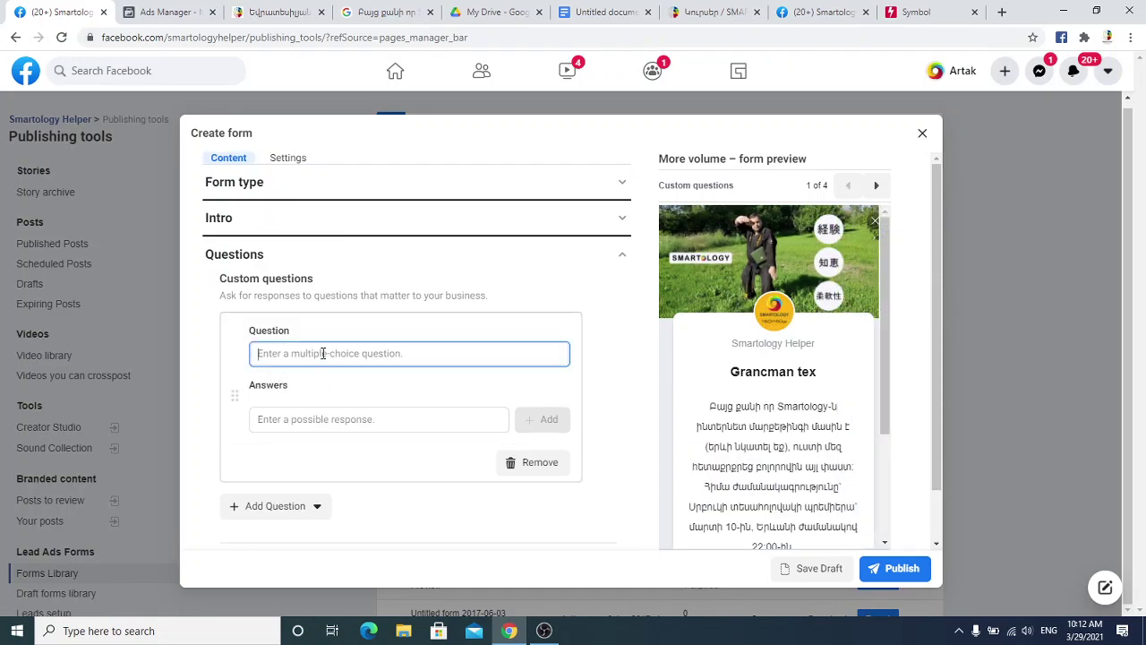
type("Gvenik te venik?")
scroll(663, 389, "down", 4)
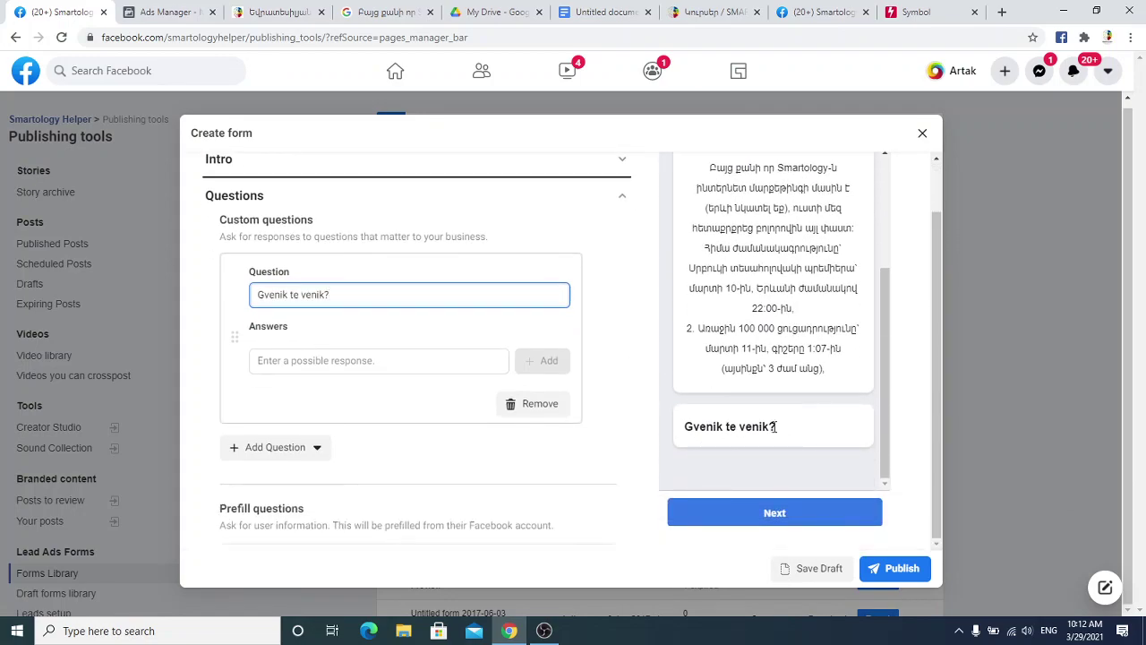
left_click(301, 295)
type("B")
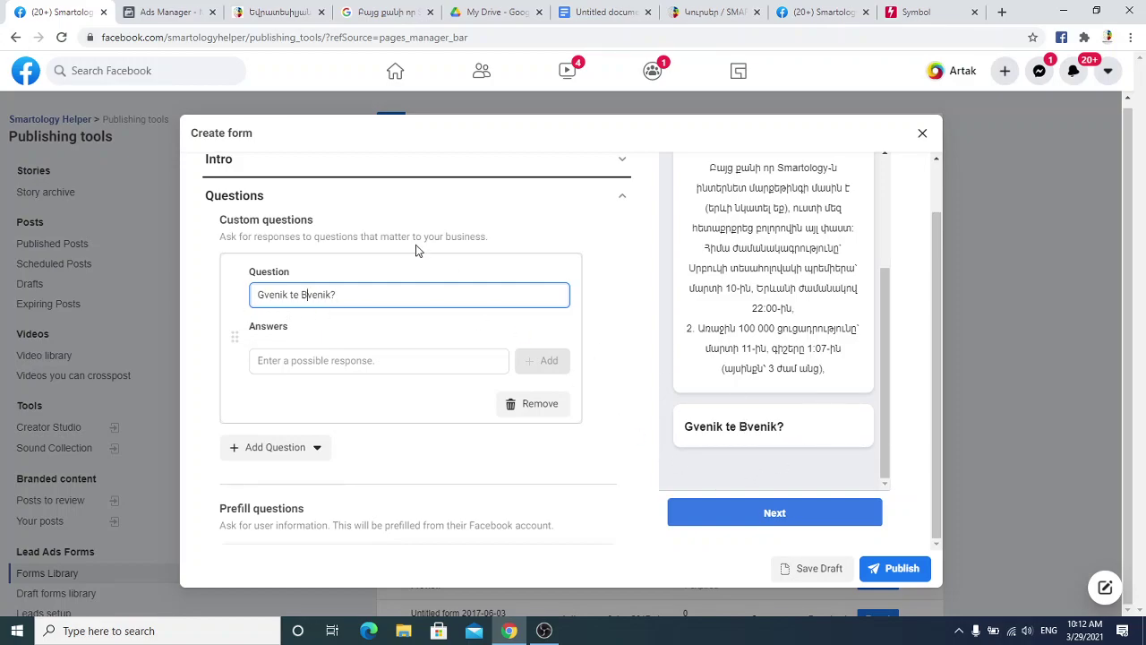
- Add the answers "Ayo", "Voch" and "Ha ba inch" to the multiple-choice question and check them in the form preview
left_click(335, 360)
type("A")
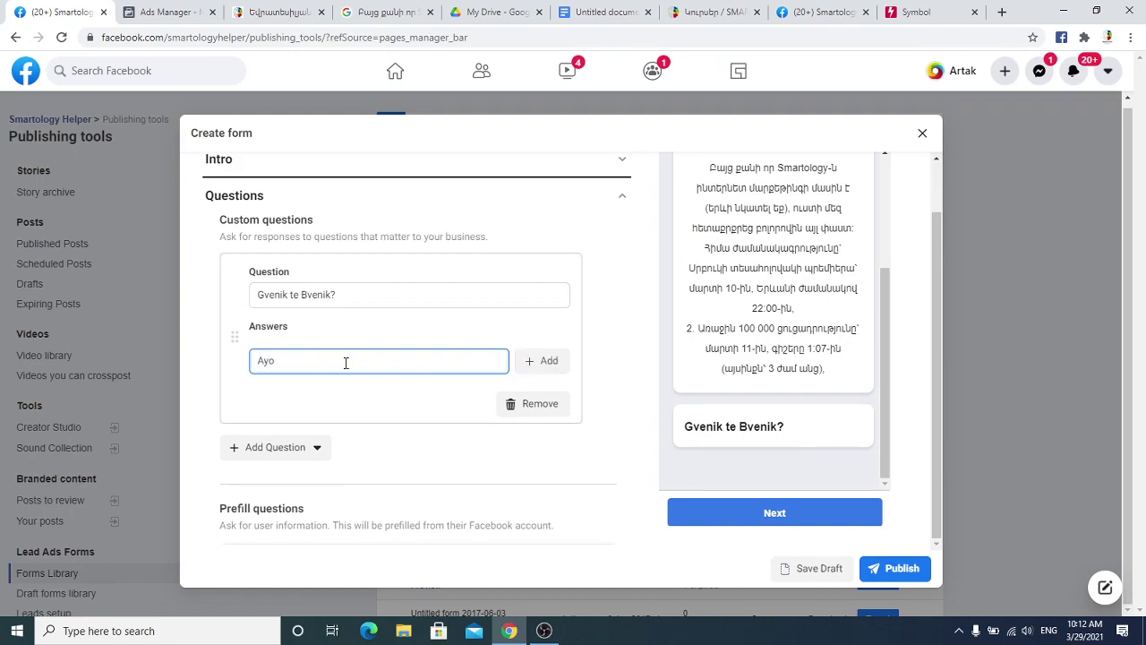
type("yo")
key("Return")
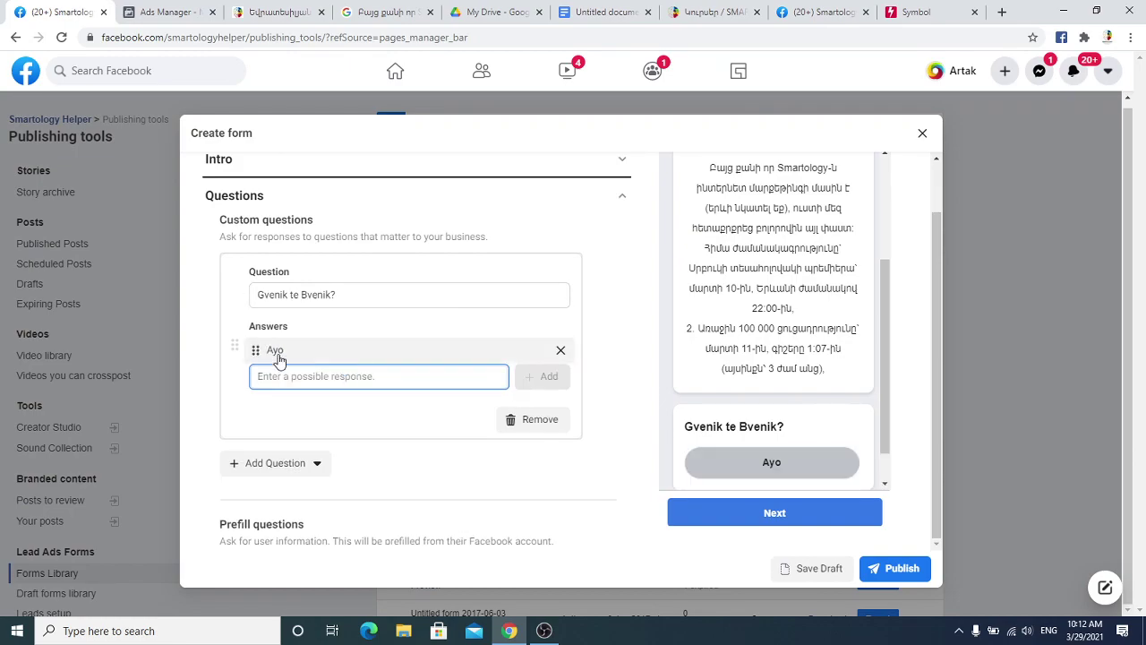
type("Voch")
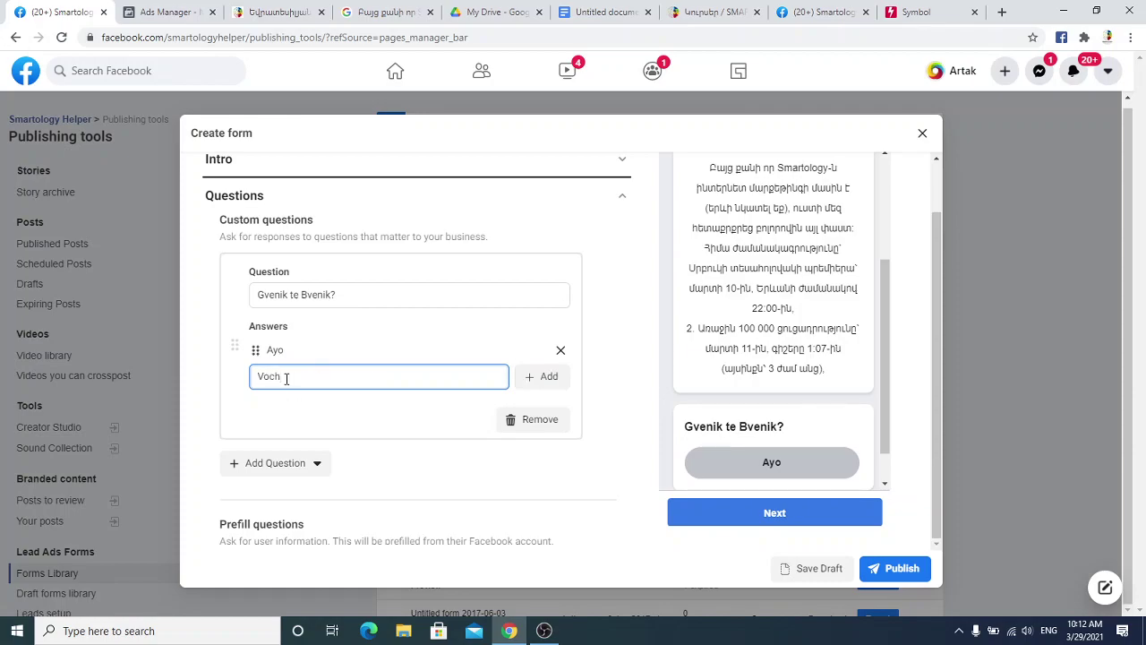
key("Return")
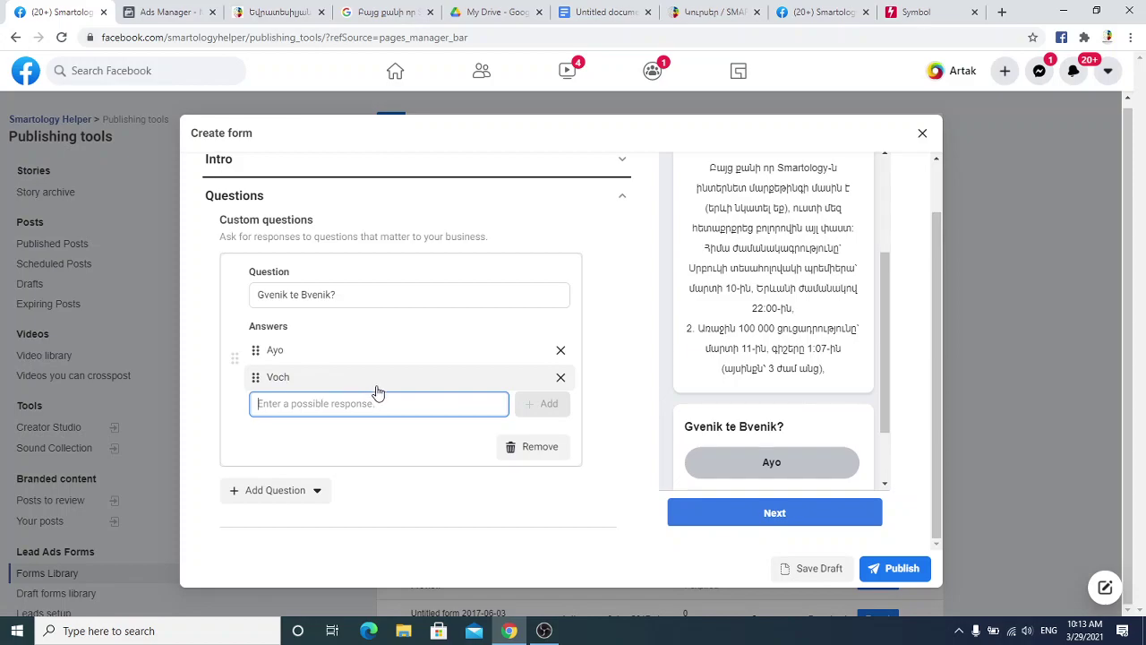
scroll(376, 390, "down", 1)
scroll(711, 407, "down", 1)
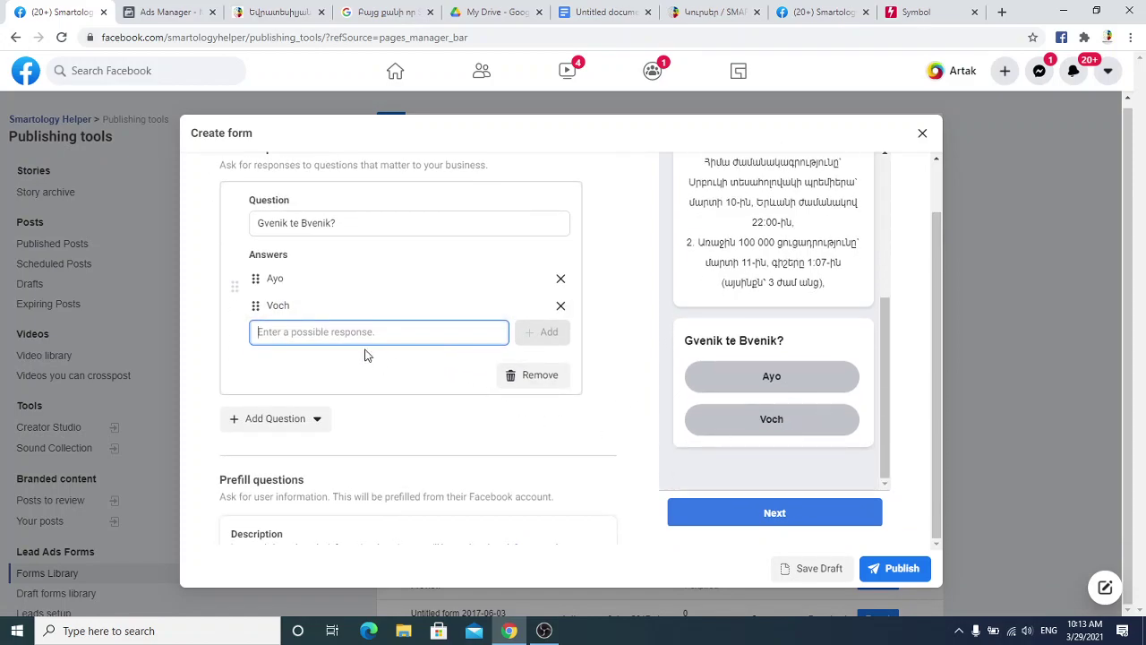
type("Ha ba inch")
key("Return")
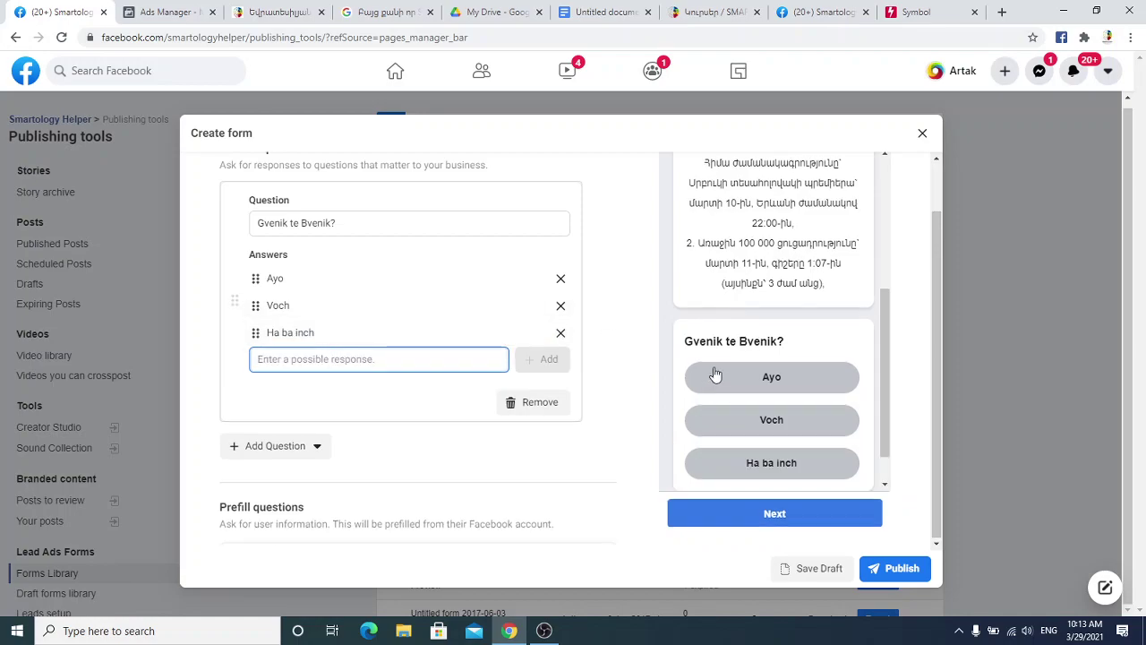
scroll(850, 381, "down", 1)
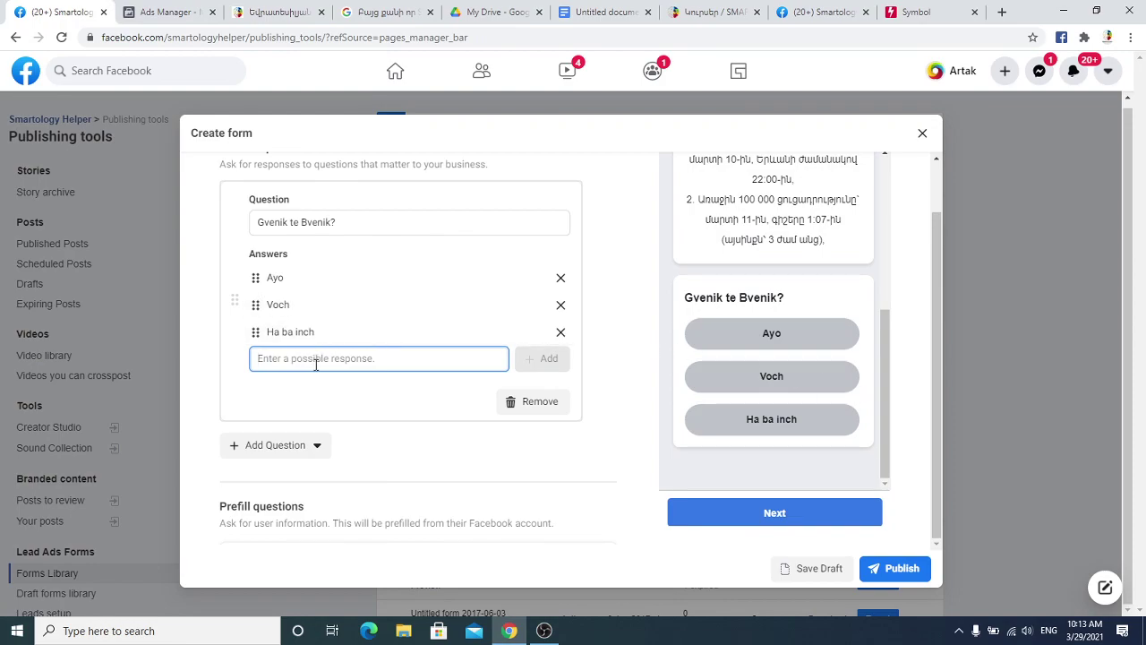
- Add a short-answer custom question with the text "Qo kyanqi npataky"
scroll(318, 389, "down", 1)
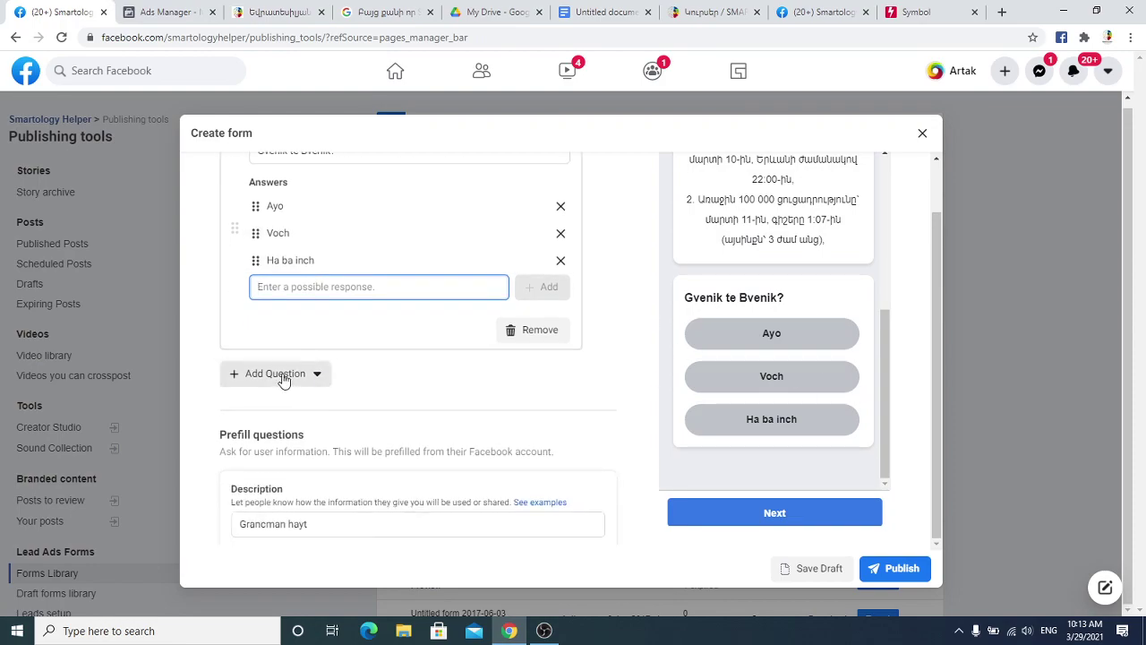
left_click(285, 375)
left_click(264, 437)
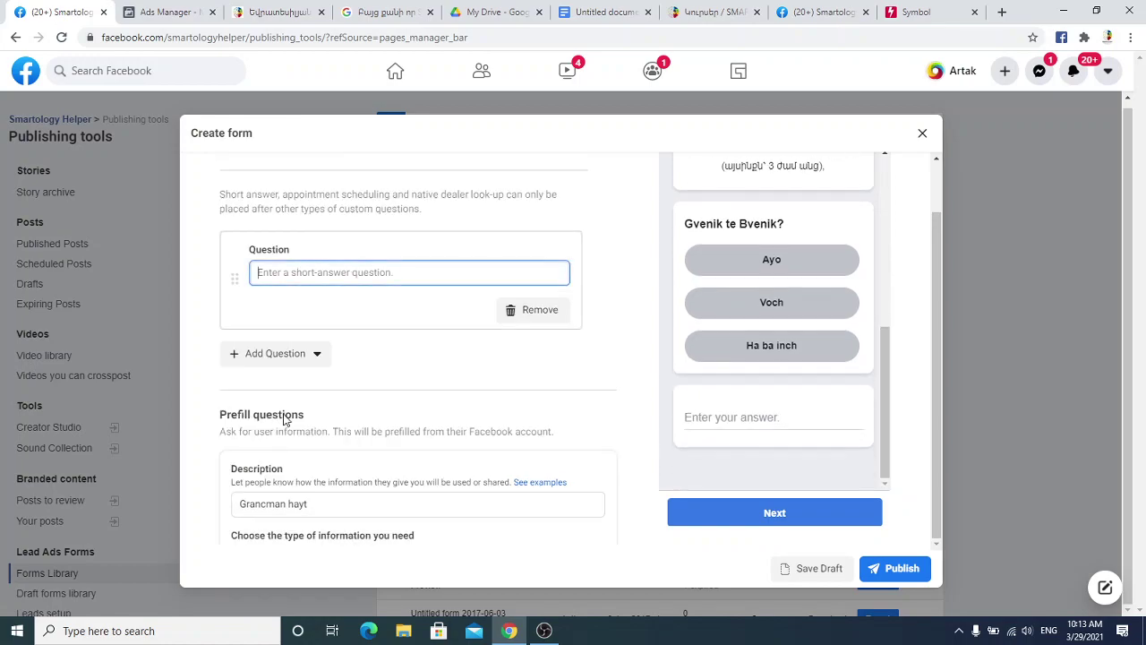
scroll(354, 325, "up", 1)
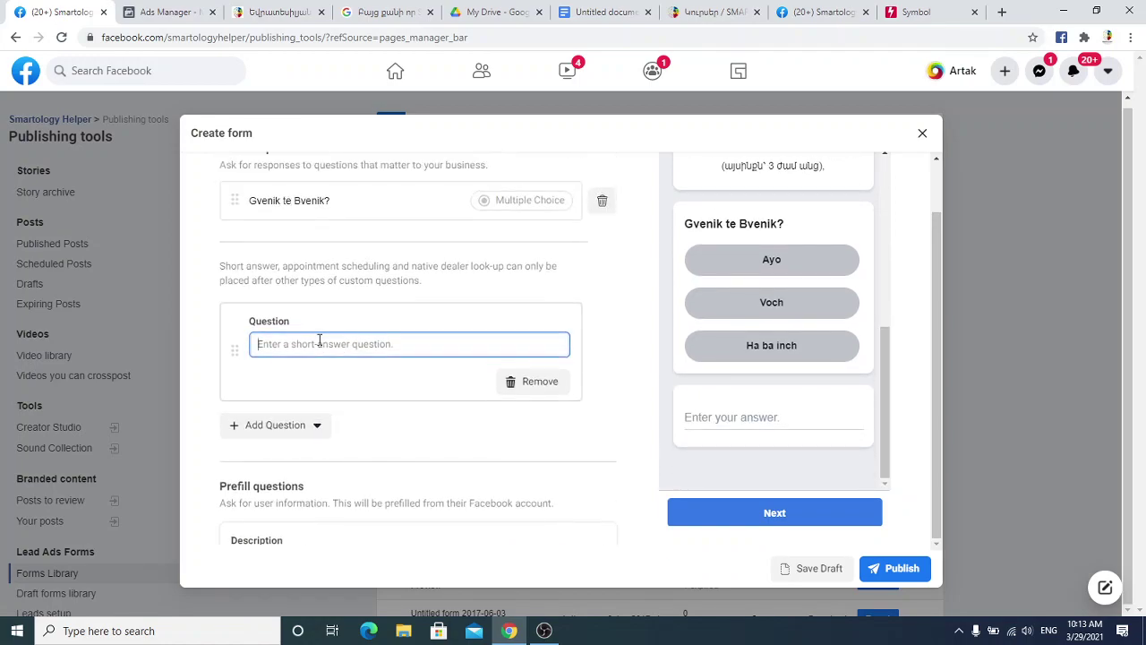
type("Qo ky")
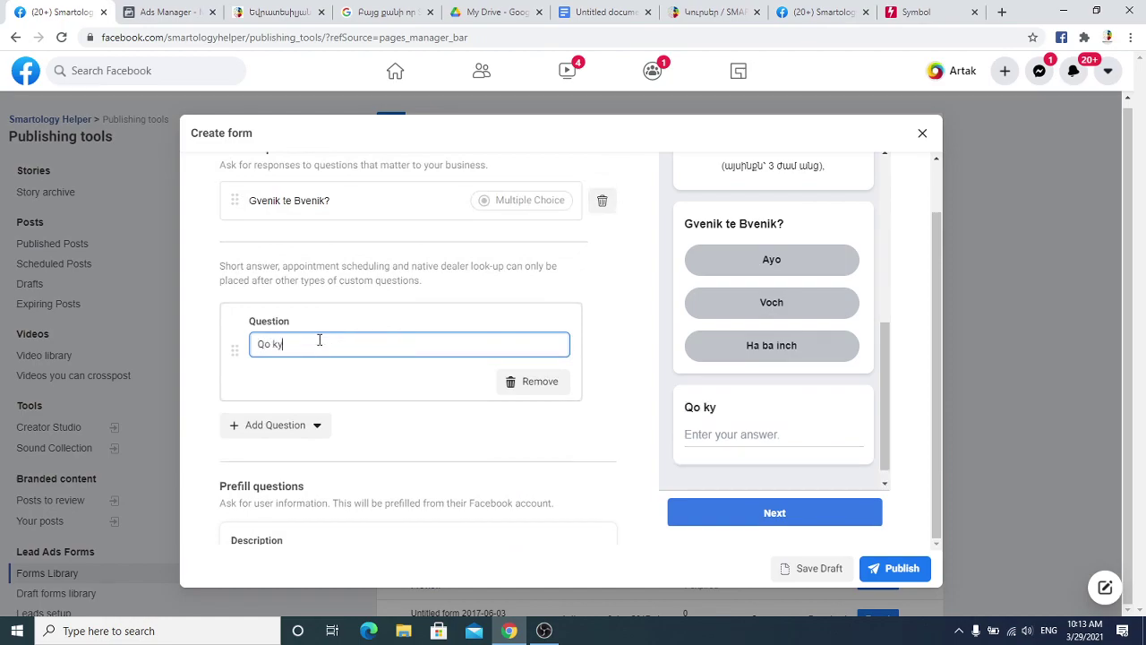
type("anqi npataky")
left_click(461, 443)
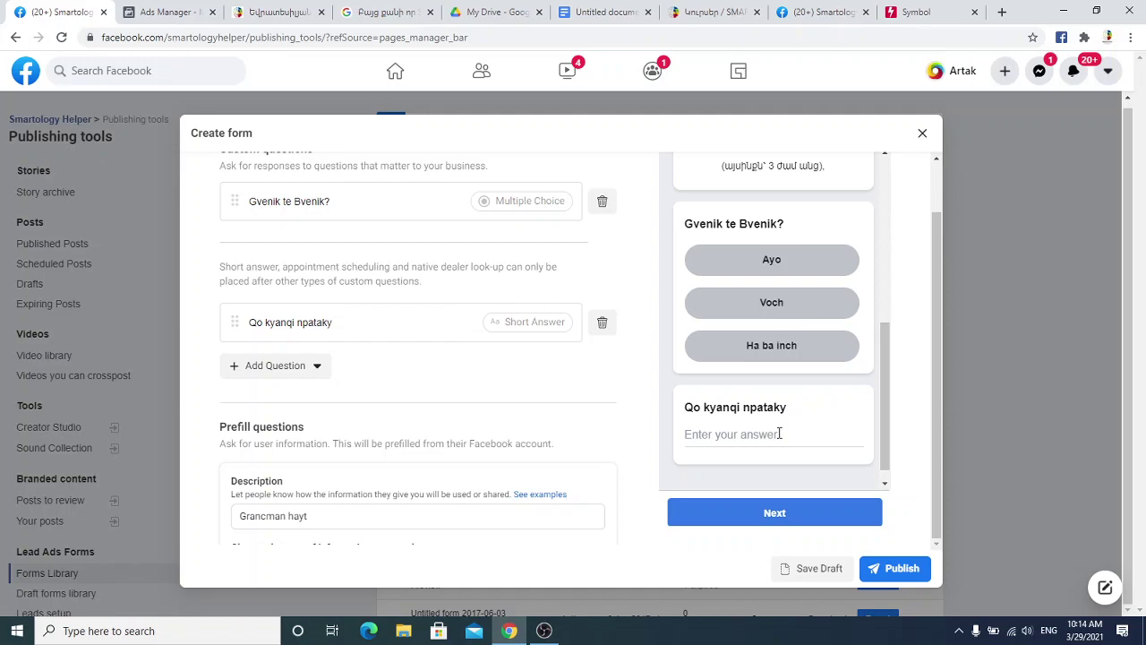
- Review the form preview with its greeting and custom questions, along with the prefill fields in the Questions section
scroll(827, 322, "down", 1)
scroll(824, 371, "up", 3)
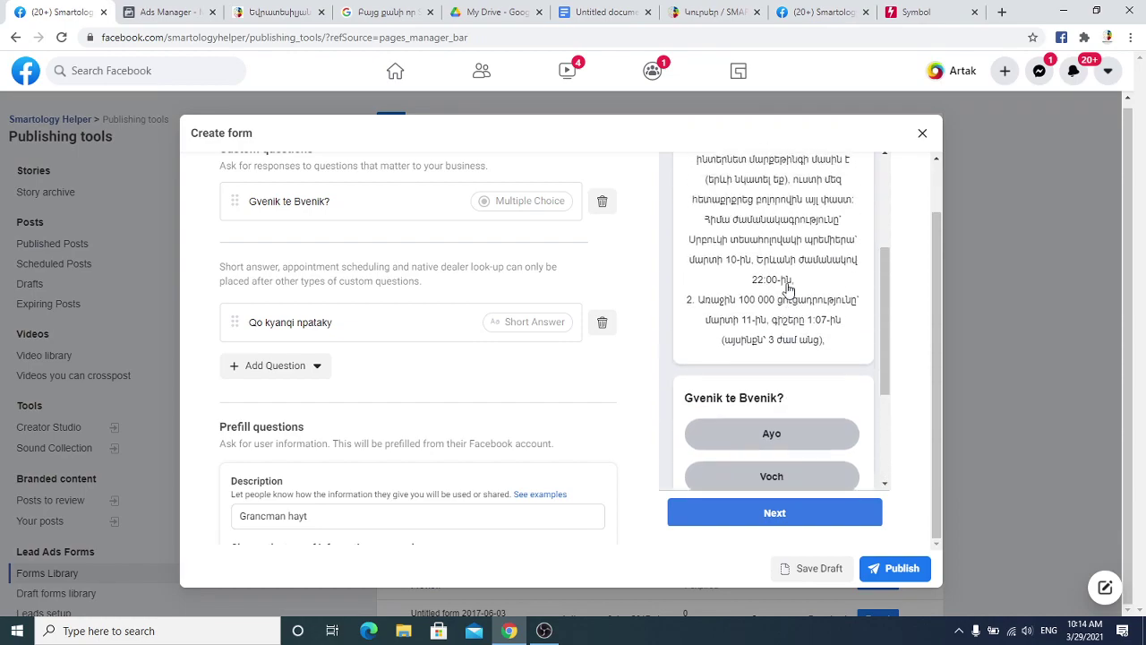
scroll(792, 330, "down", 3)
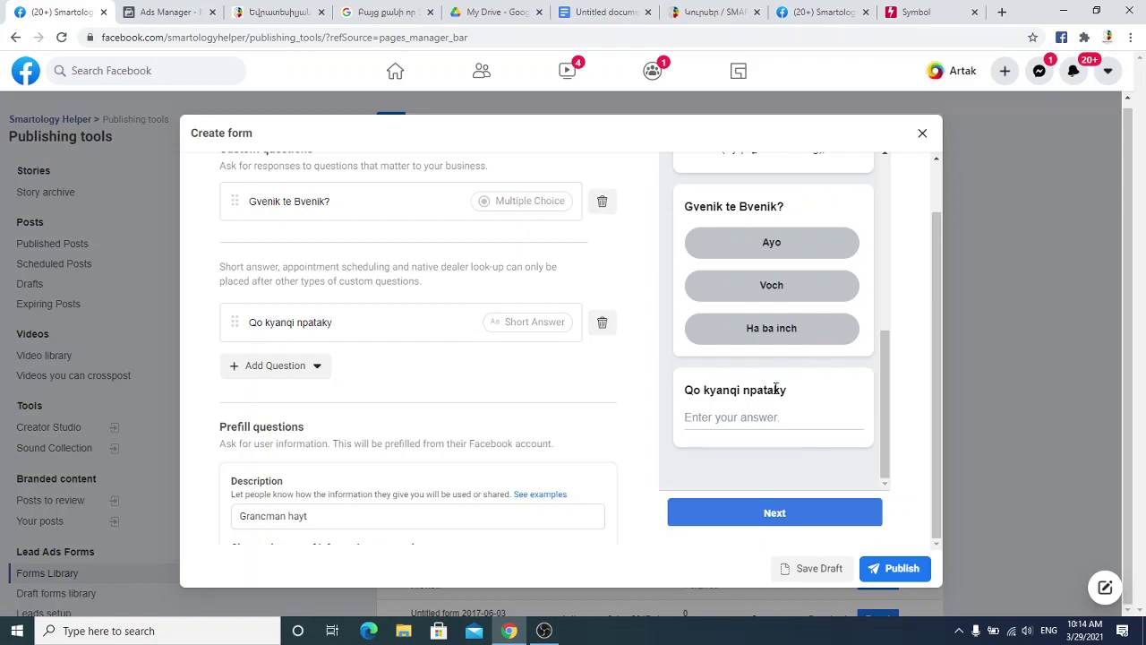
scroll(530, 386, "down", 4)
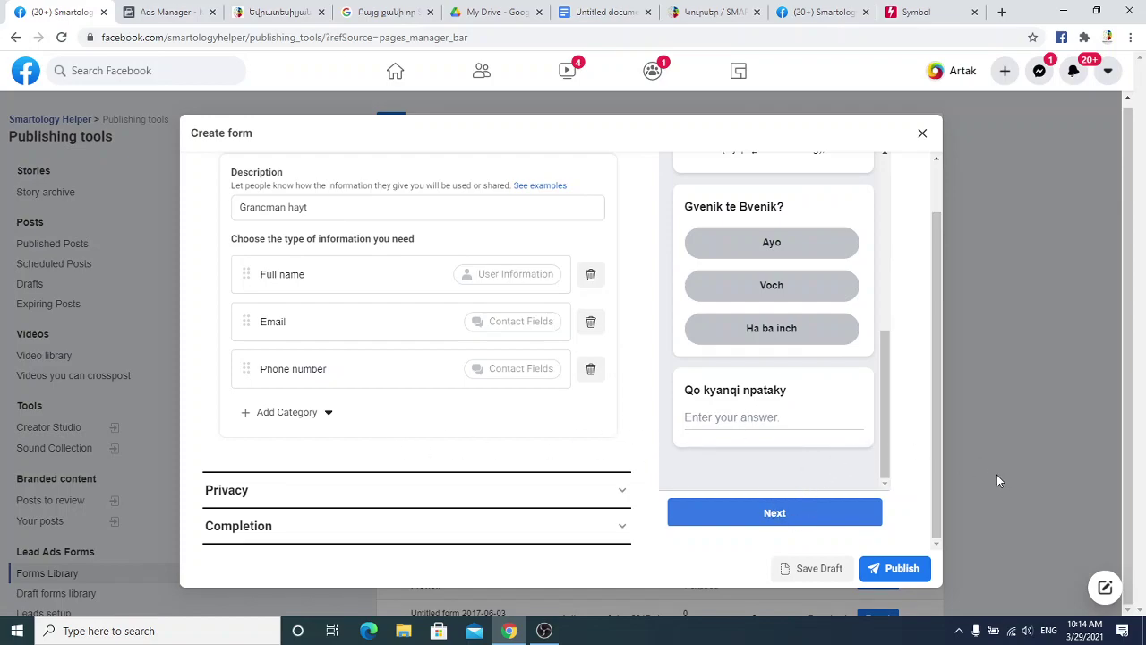
scroll(698, 374, "up", 1)
scroll(697, 374, "up", 3)
scroll(697, 374, "down", 4)
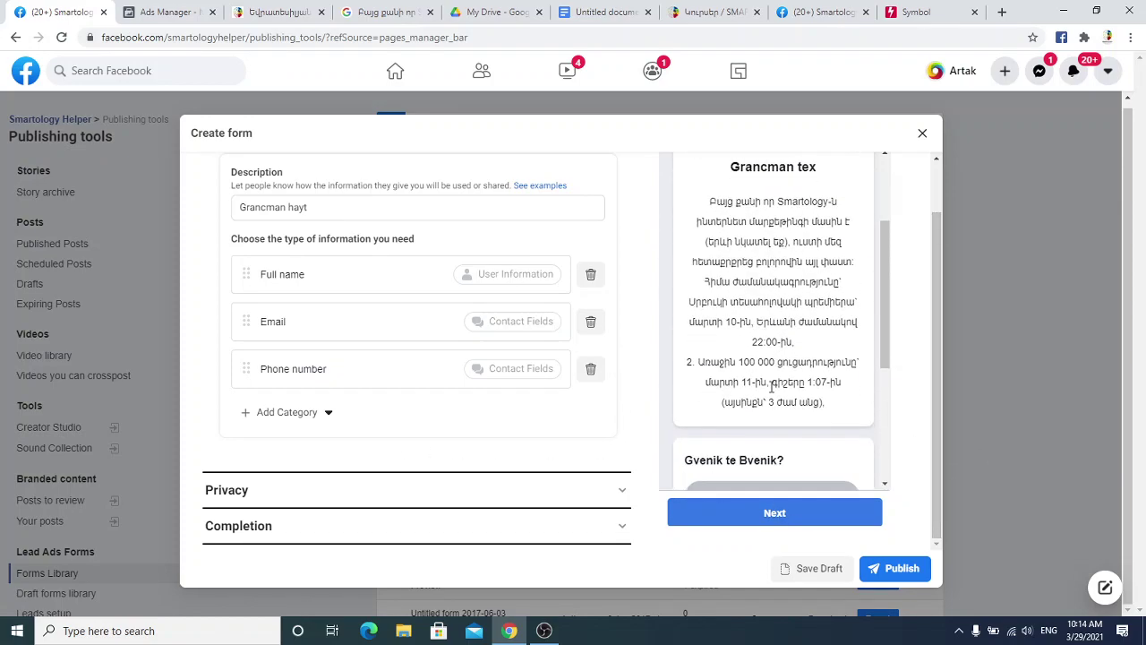
scroll(373, 319, "up", 3)
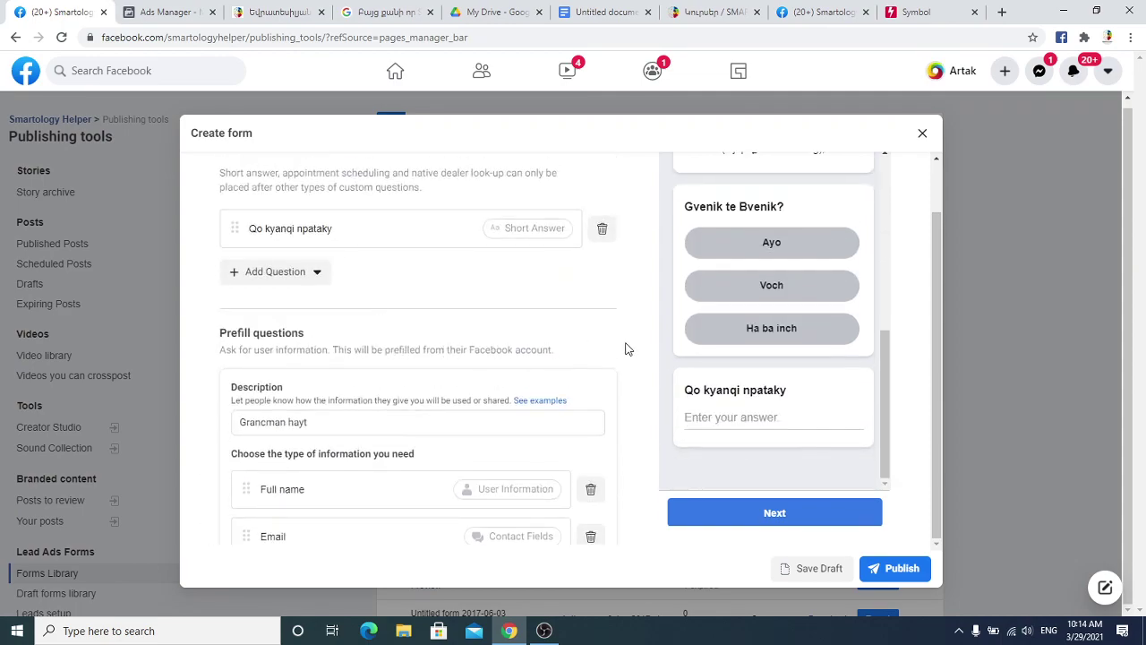
scroll(618, 347, "down", 3)
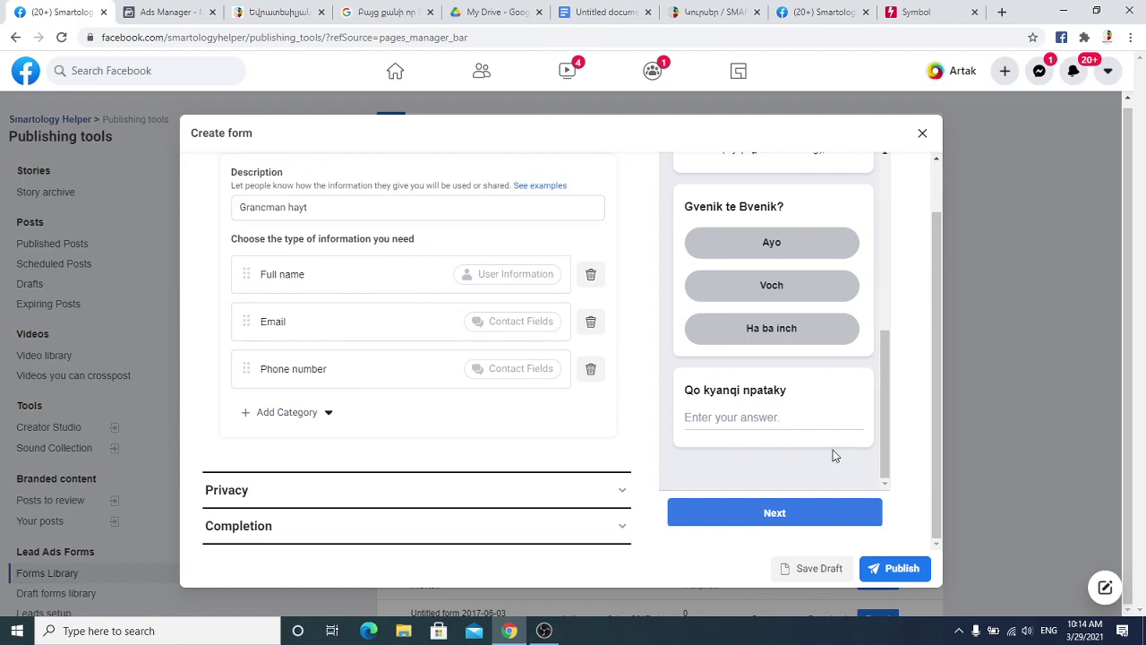
- Open the form's Privacy section at the policy link, and bring up the smartology.academy home page in the website's tab
left_click(279, 490)
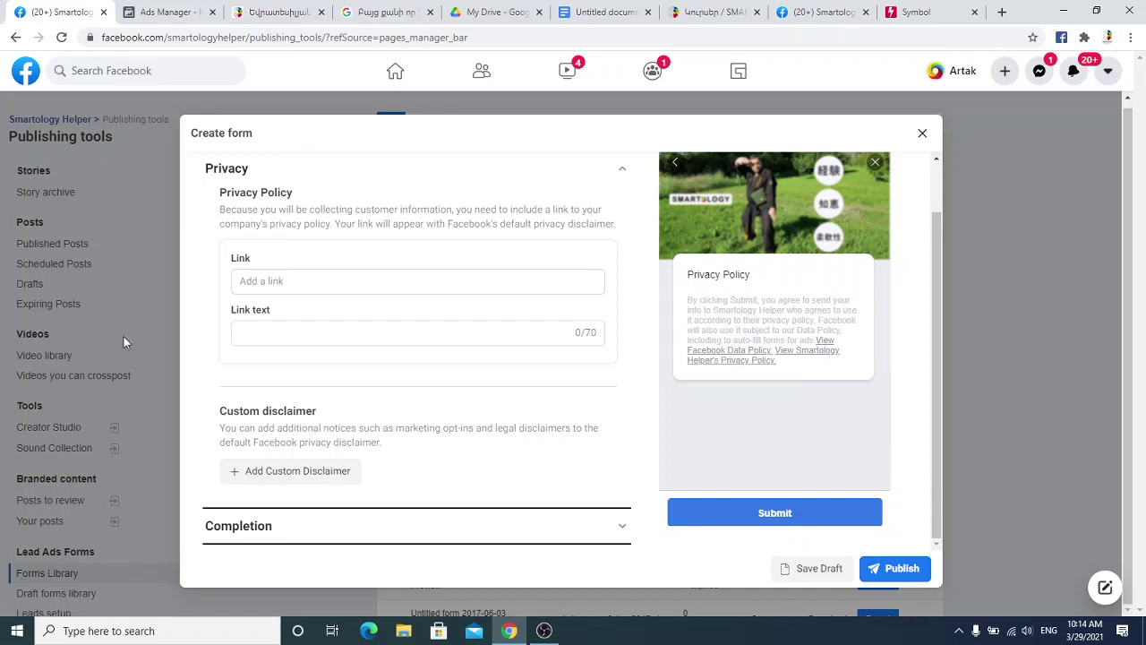
left_click(287, 283)
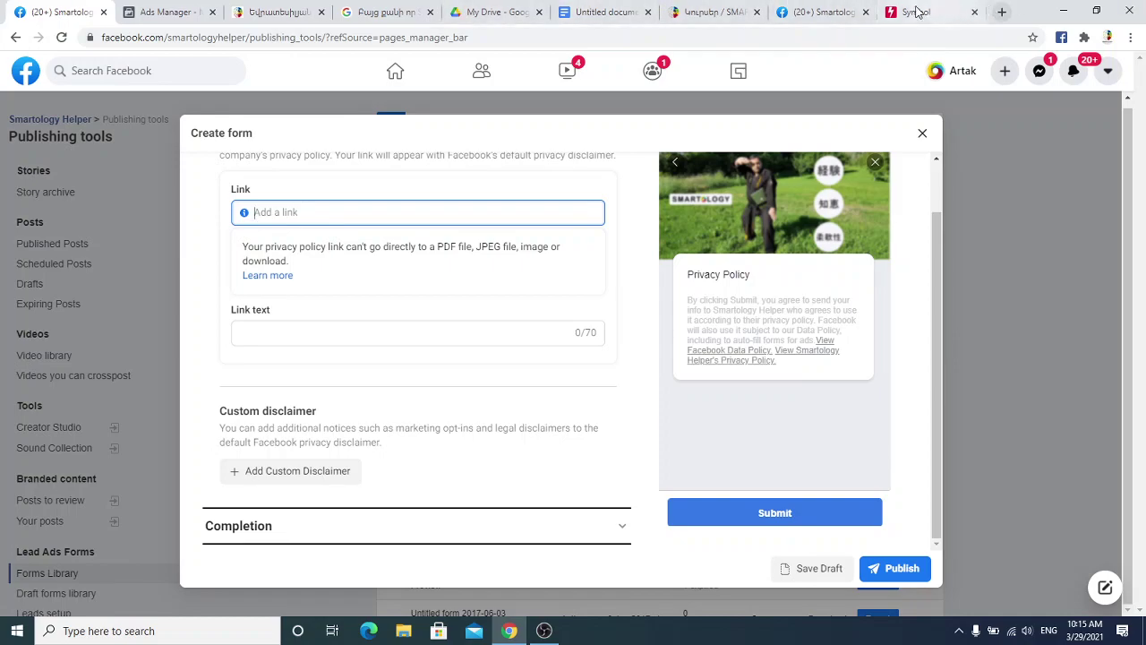
left_click(721, 12)
left_click(298, 39)
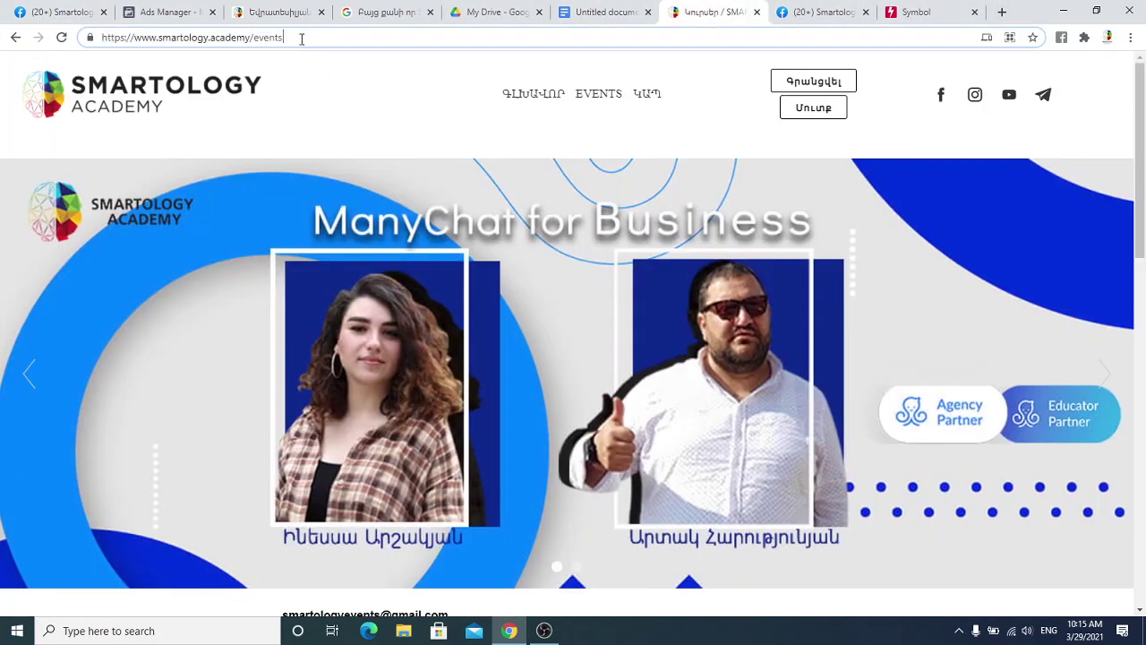
left_click(99, 106)
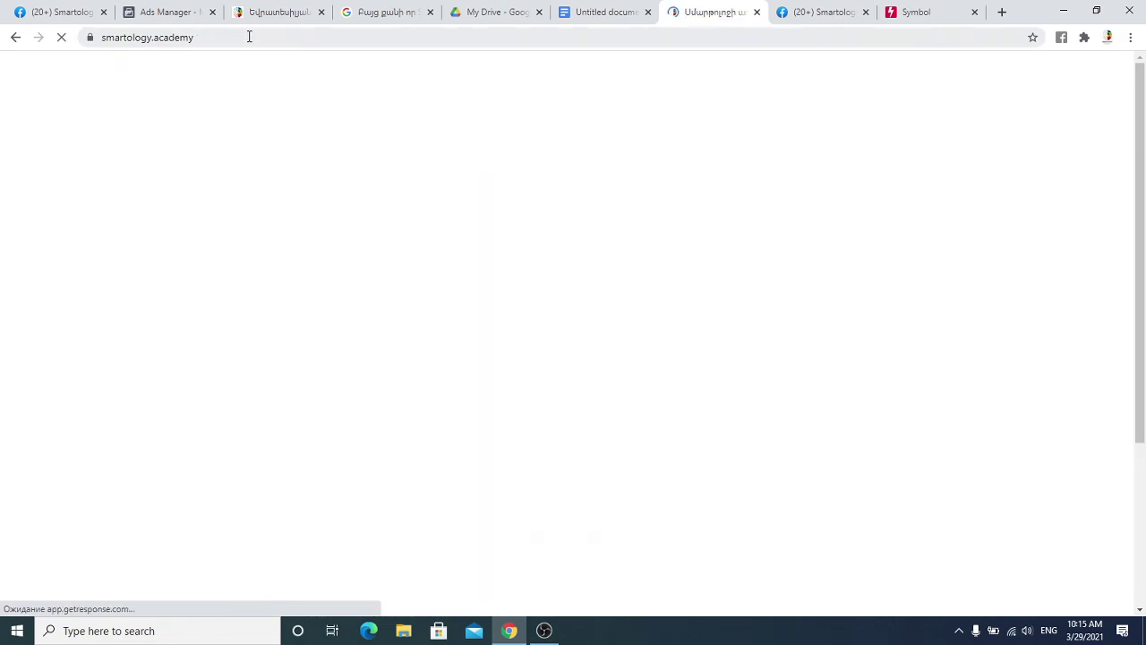
left_click(237, 37)
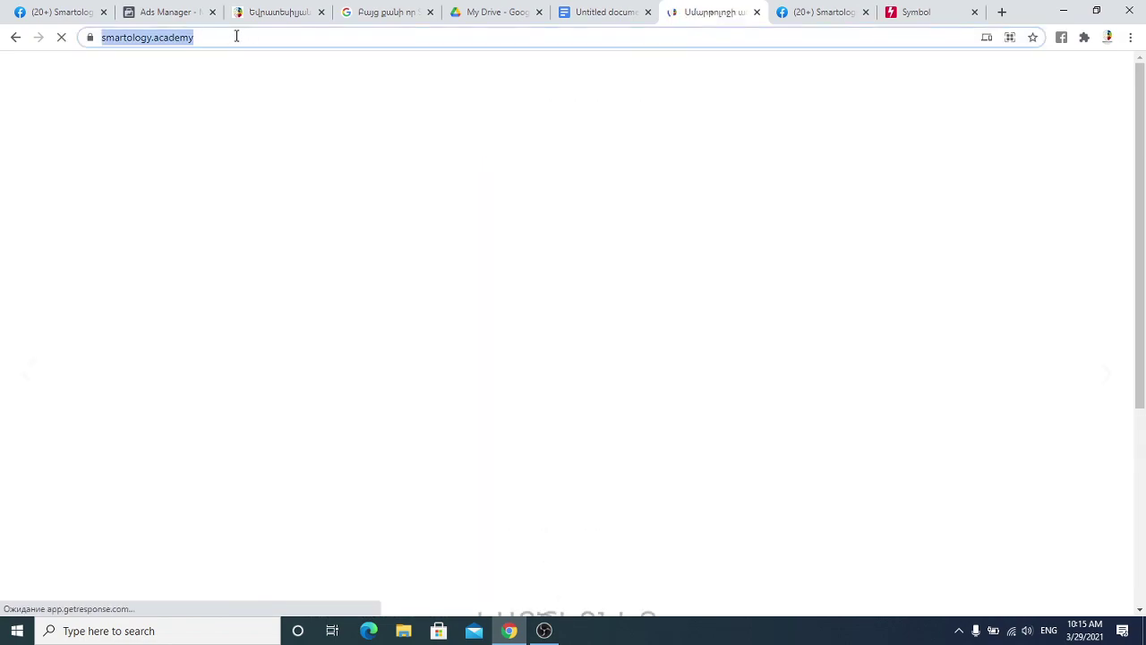
left_click(268, 33)
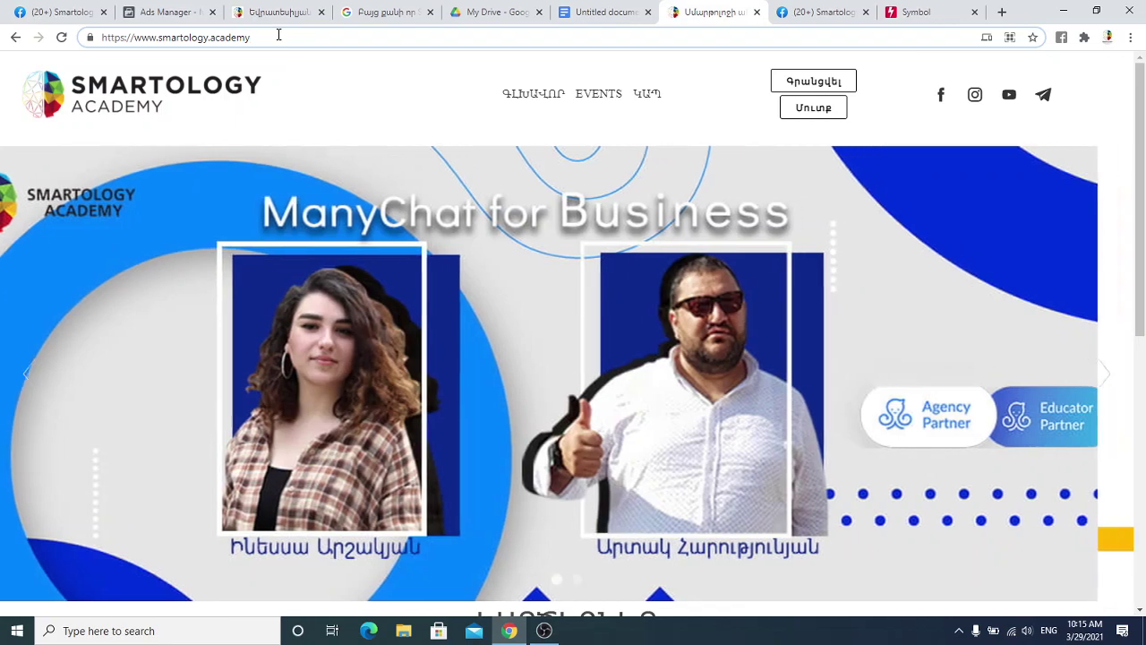
- Try to open the smartology.academy/terms page, and go back to the site's home page
type("/terms")
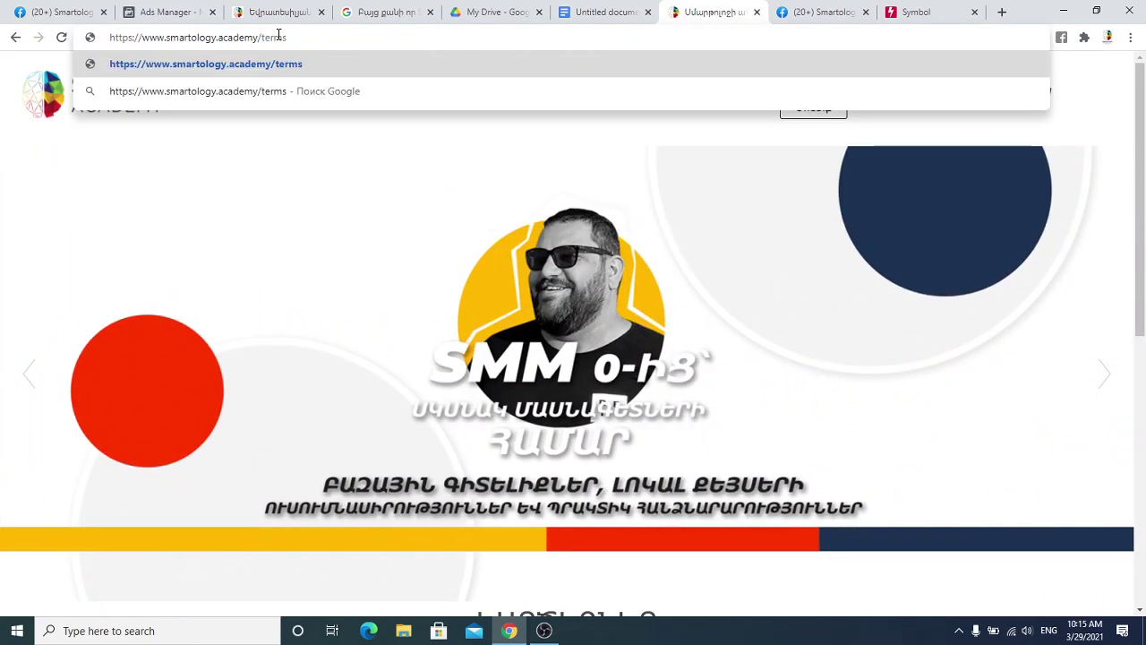
key("Return")
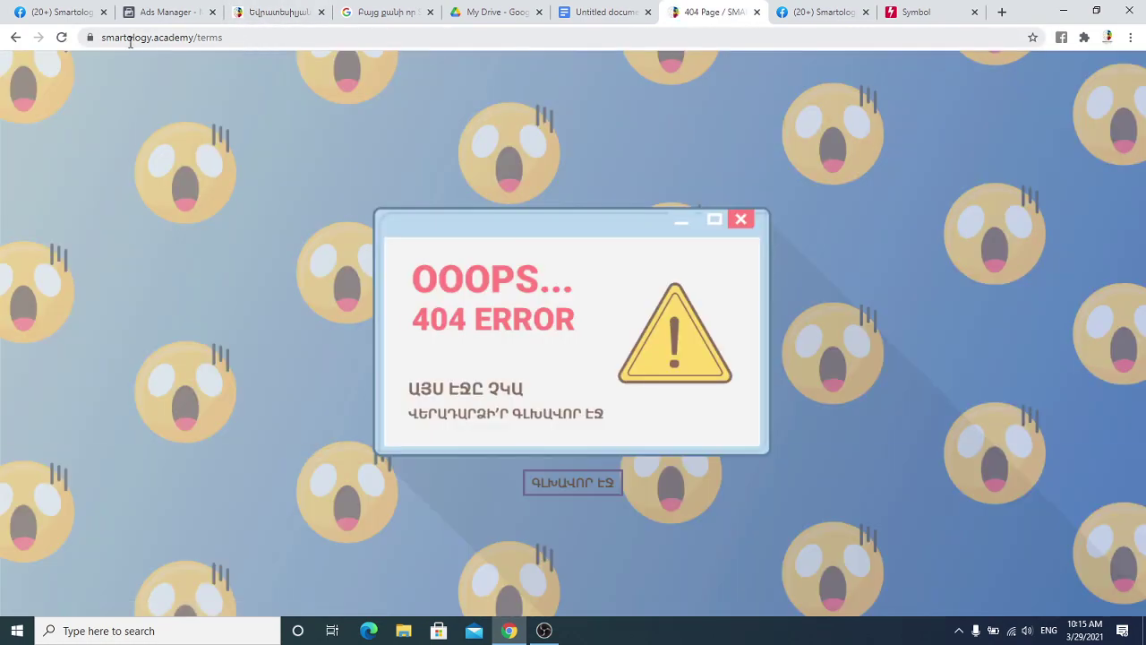
left_click(15, 37)
left_click(209, 38)
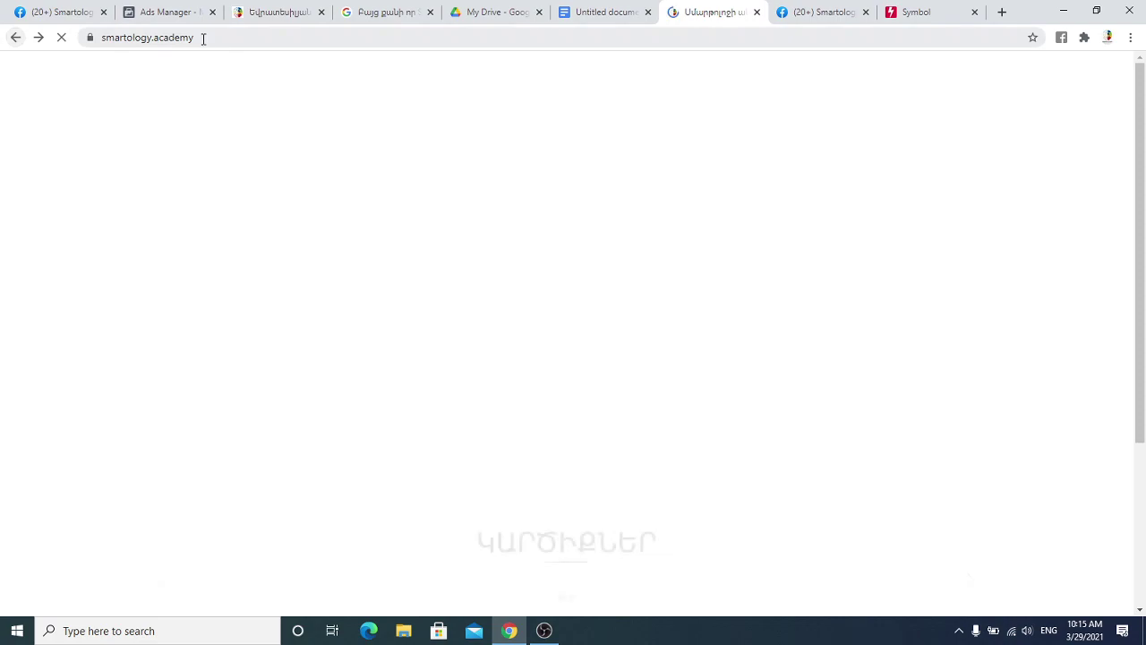
- Look through the terms and conditions page linked in the site's footer, and go back to the home page
scroll(790, 242, "down", 4)
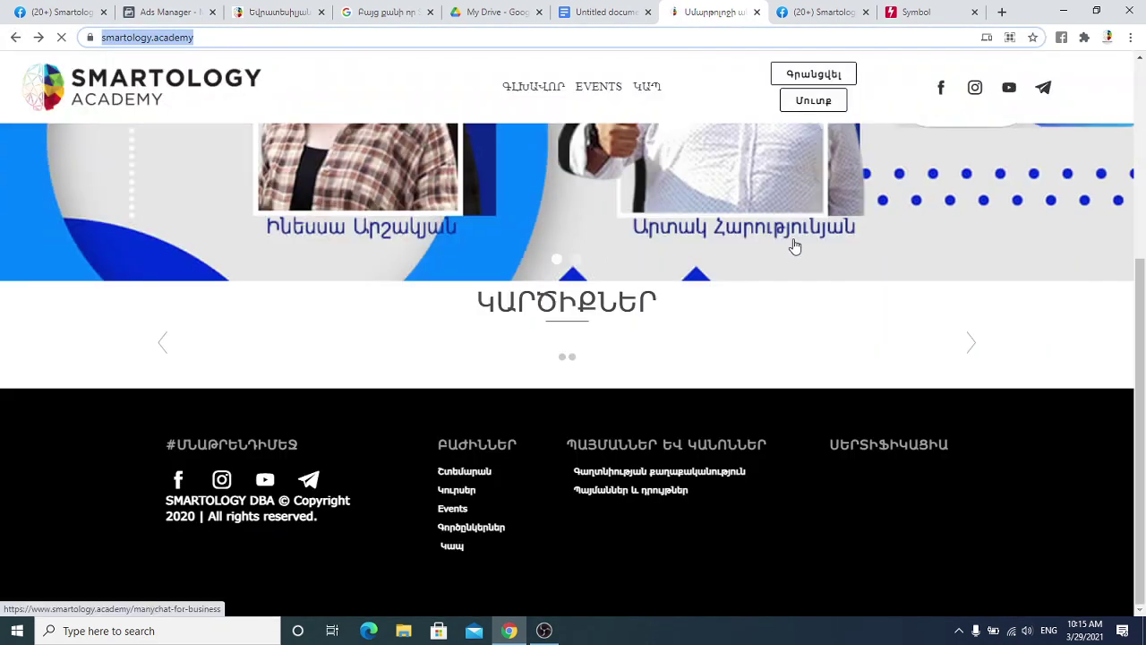
scroll(665, 367, "down", 2)
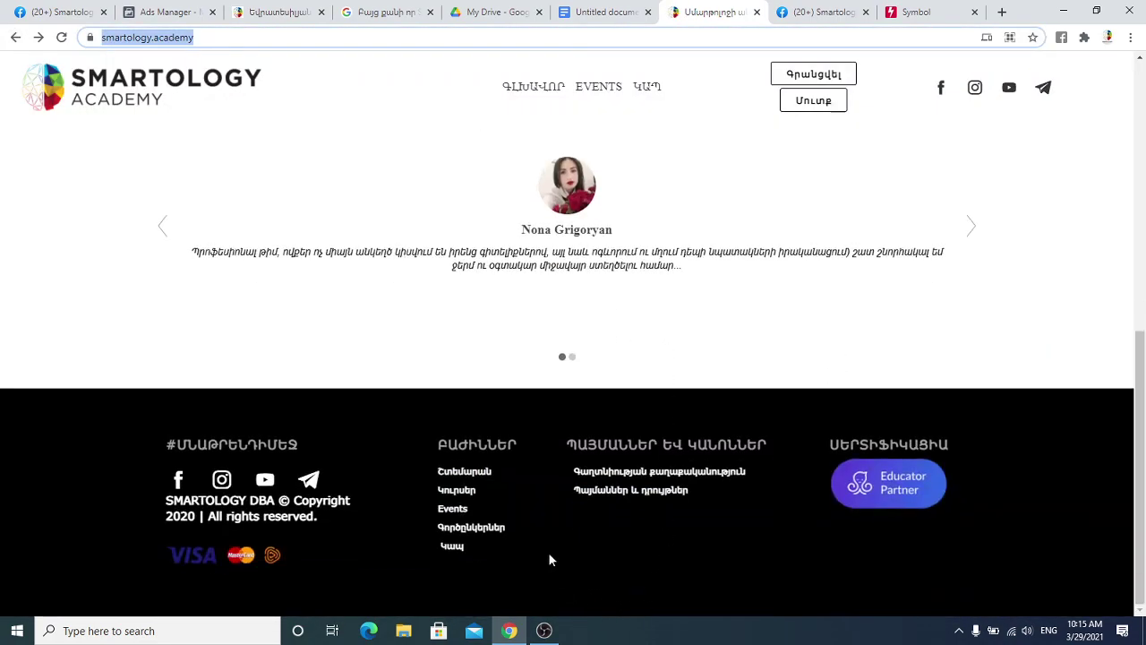
left_click(648, 491)
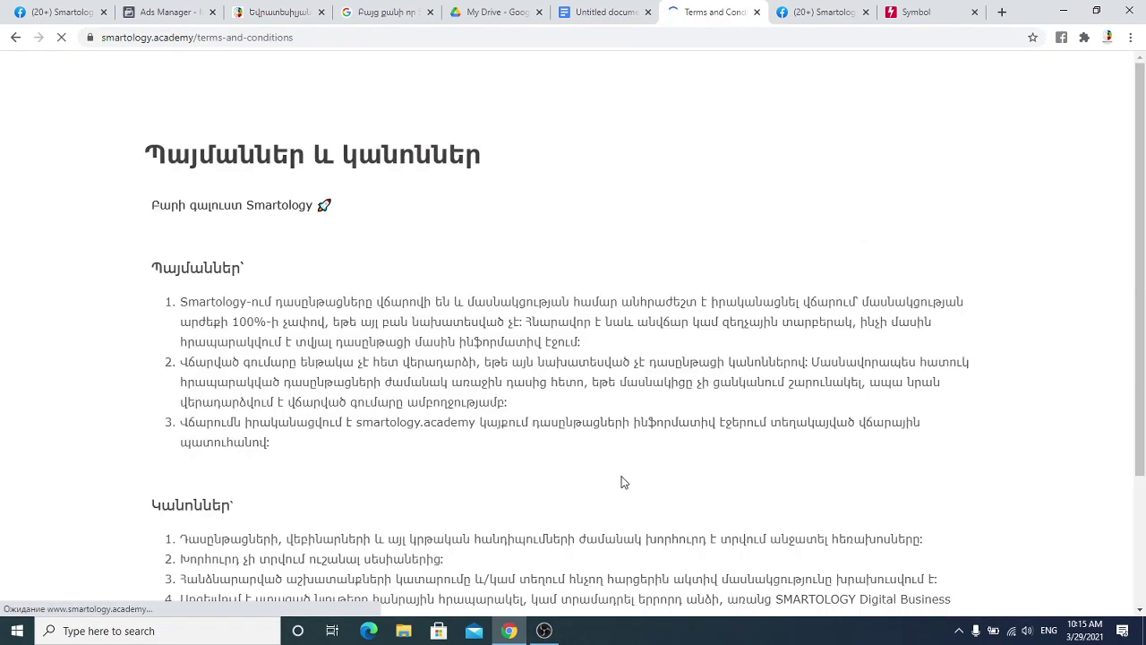
left_click(306, 35)
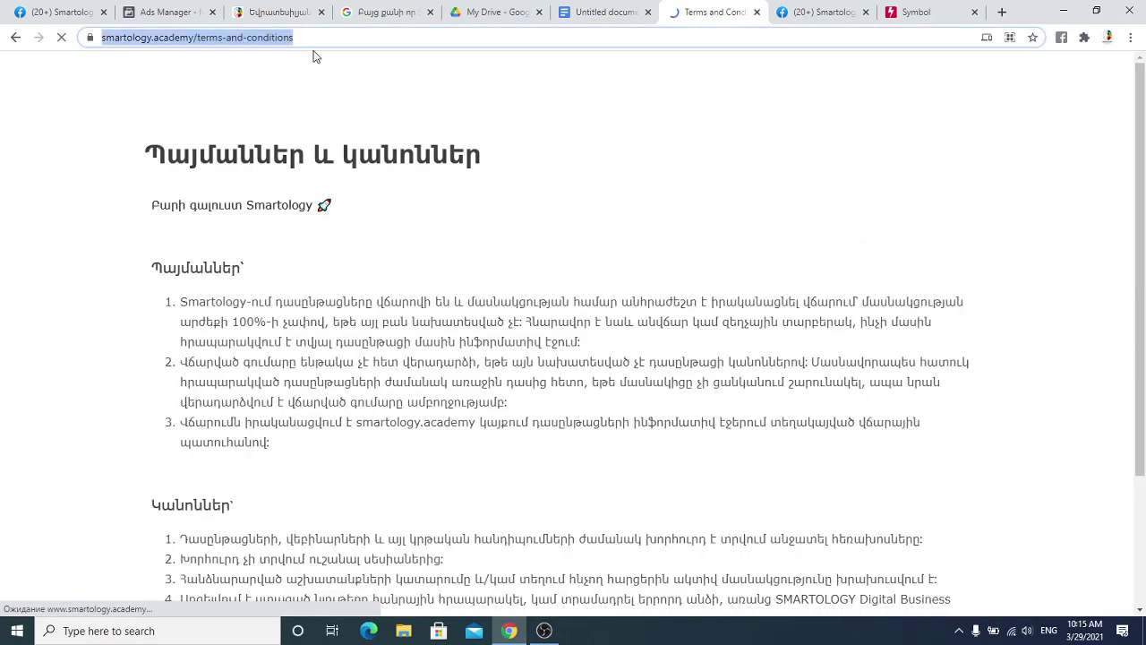
scroll(492, 116, "down", 3)
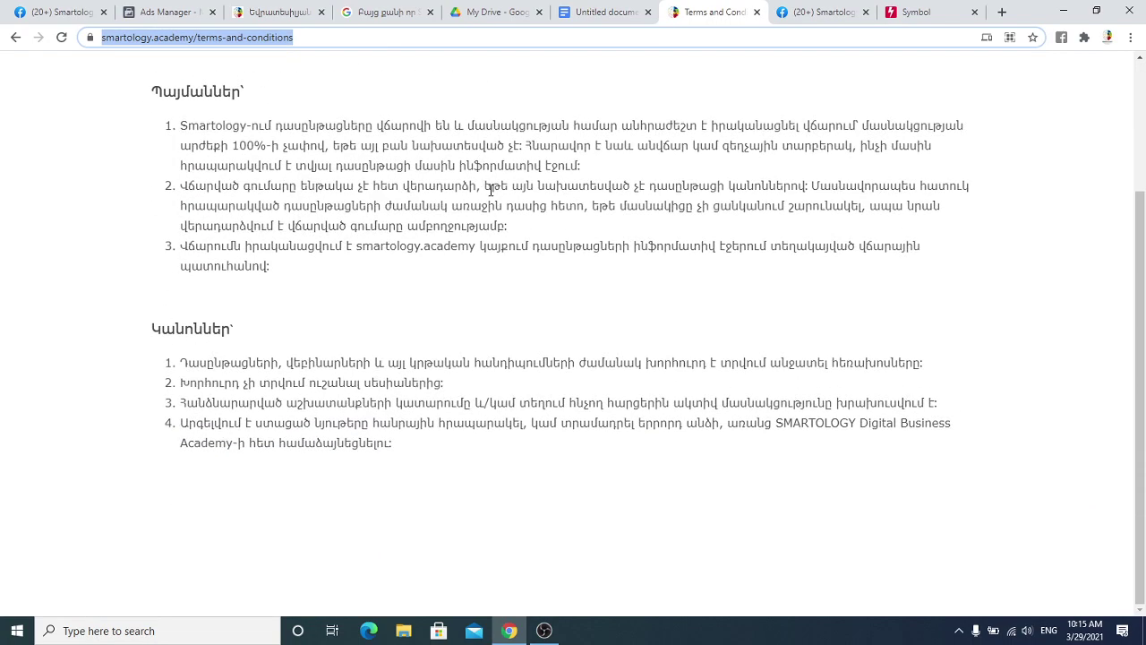
scroll(499, 339, "up", 2)
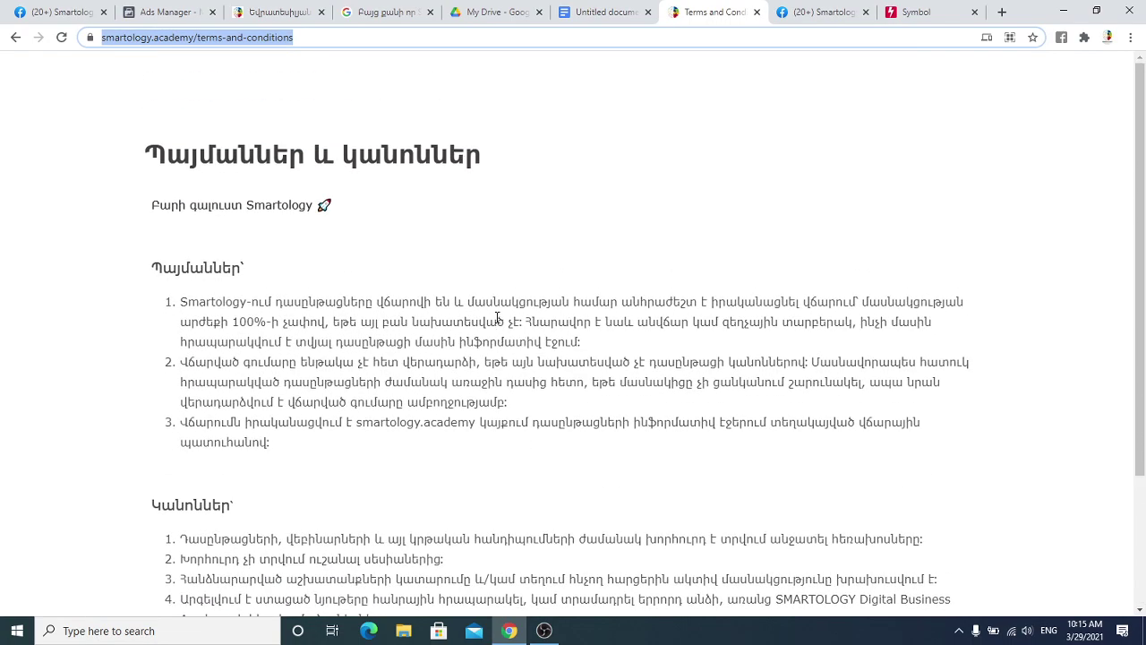
left_click(14, 38)
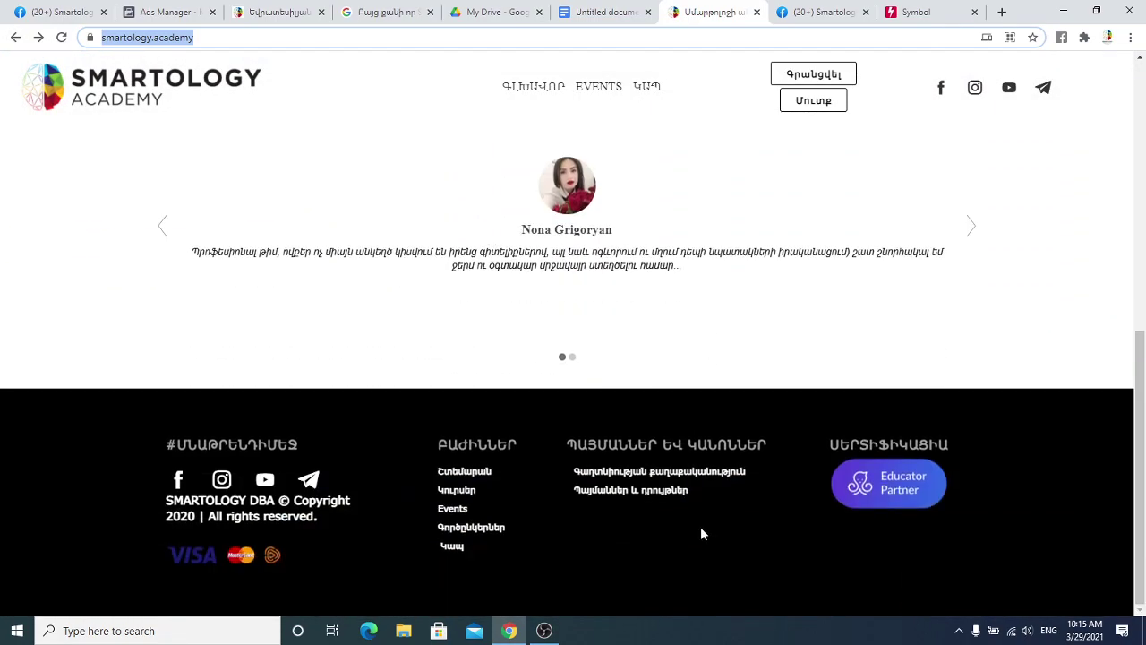
- Open the privacy policy page linked in the site's footer and look through its text
left_click(650, 474)
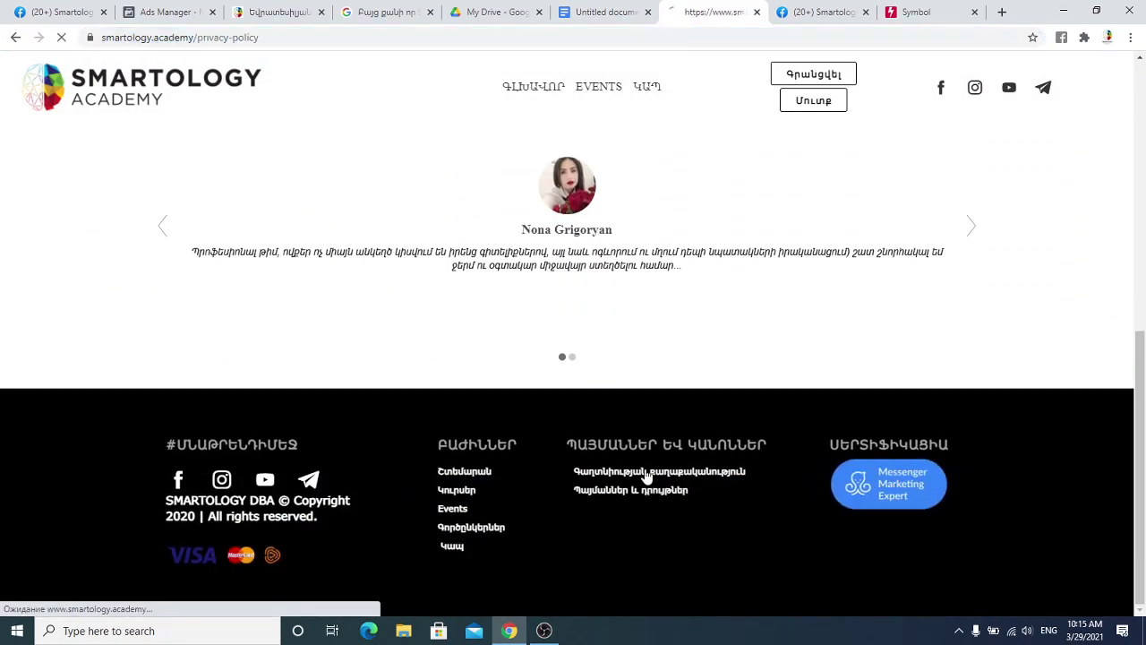
scroll(508, 346, "down", 20)
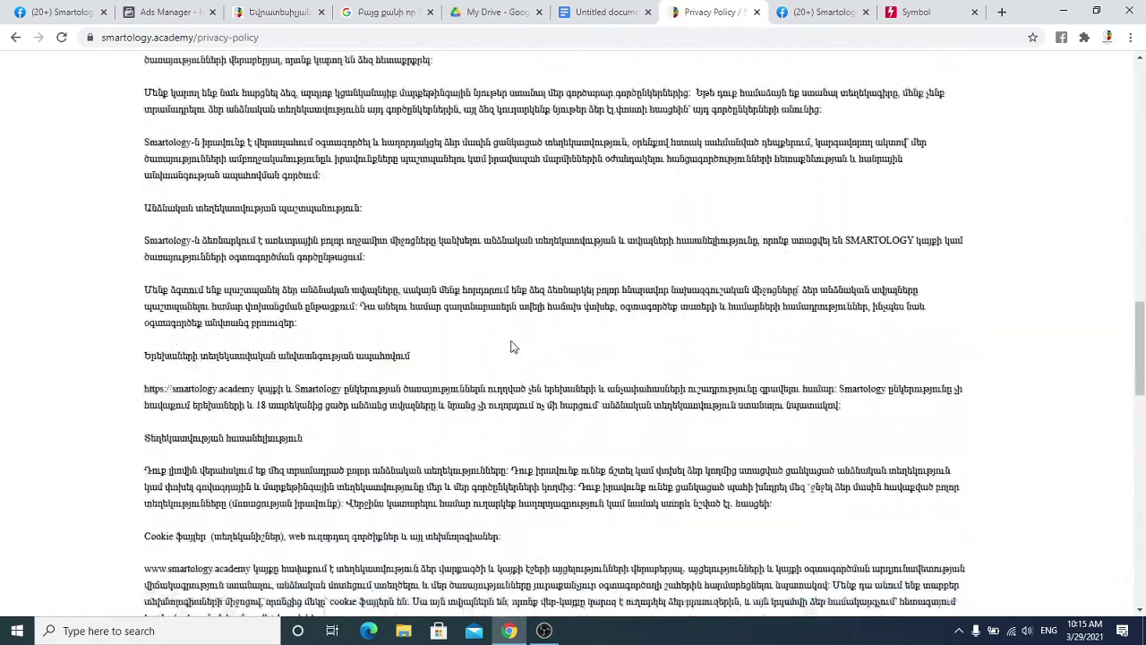
scroll(513, 345, "down", 3)
scroll(517, 354, "up", 10)
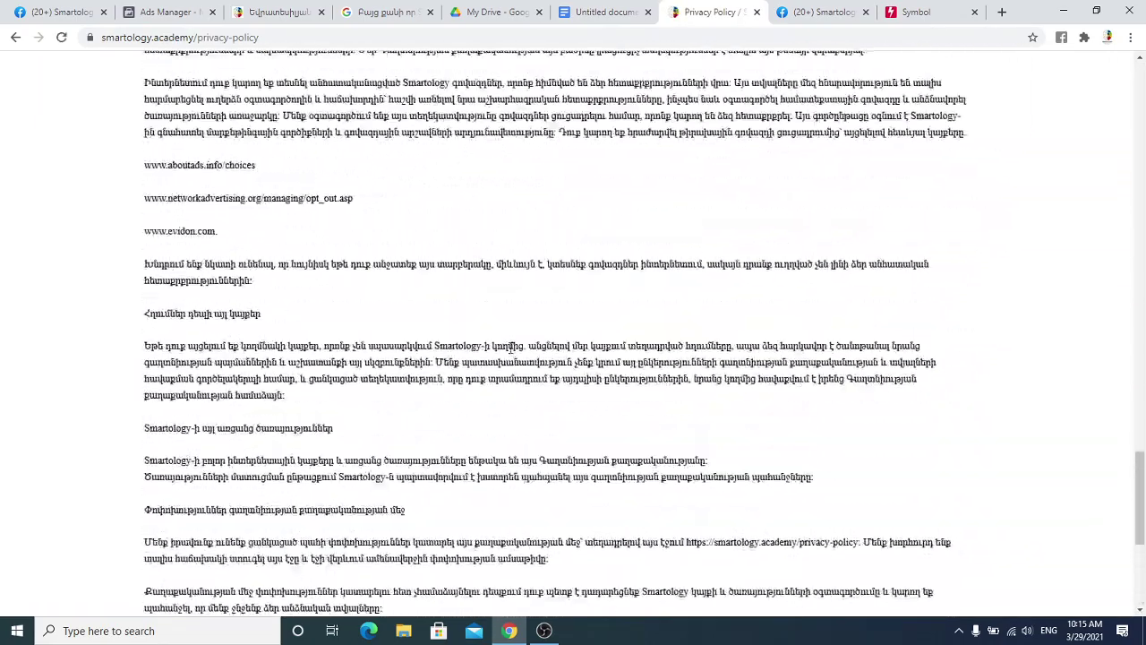
scroll(517, 358, "up", 12)
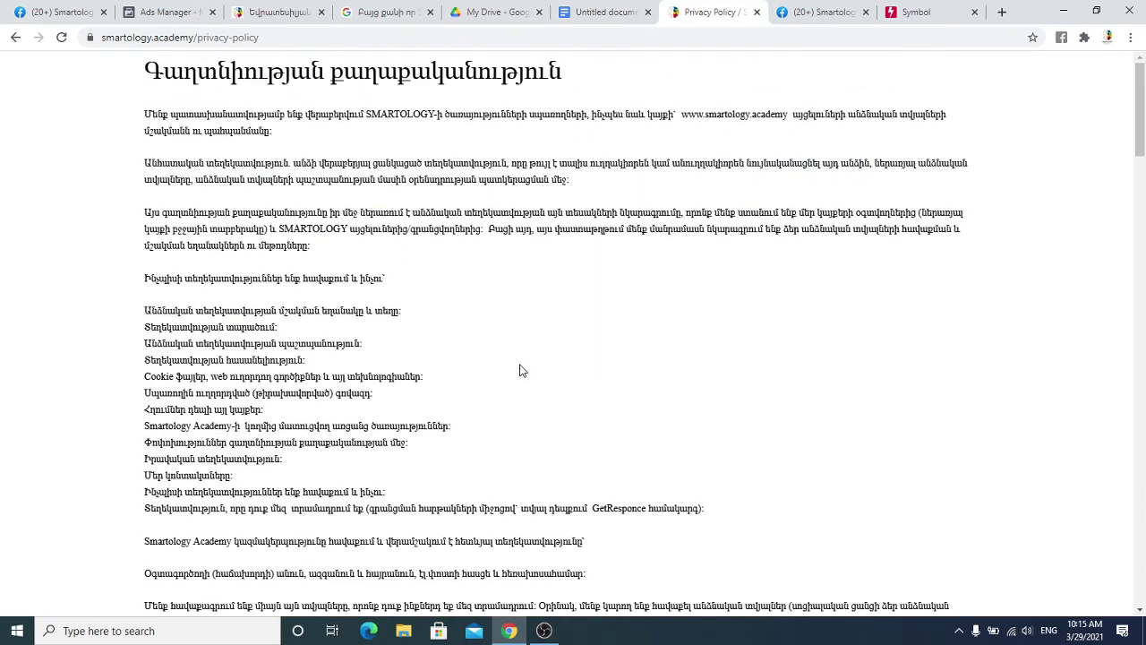
- Copy the address of the privacy policy page and return to the lead form in Facebook
left_click(279, 37)
key("ctrl+c")
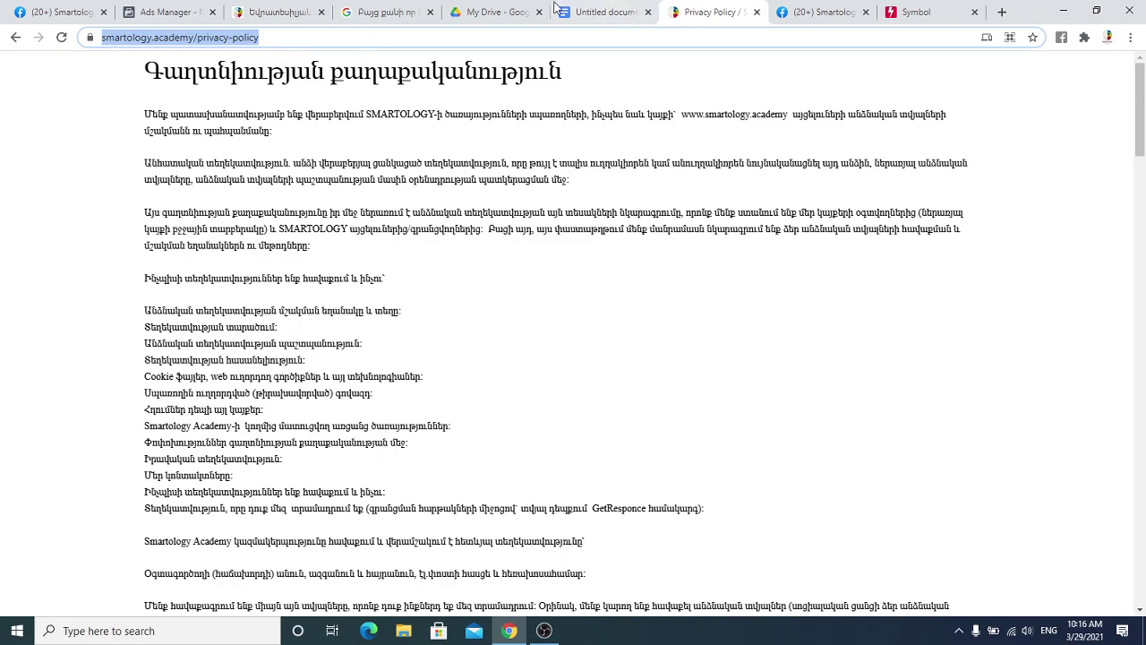
left_click(67, 11)
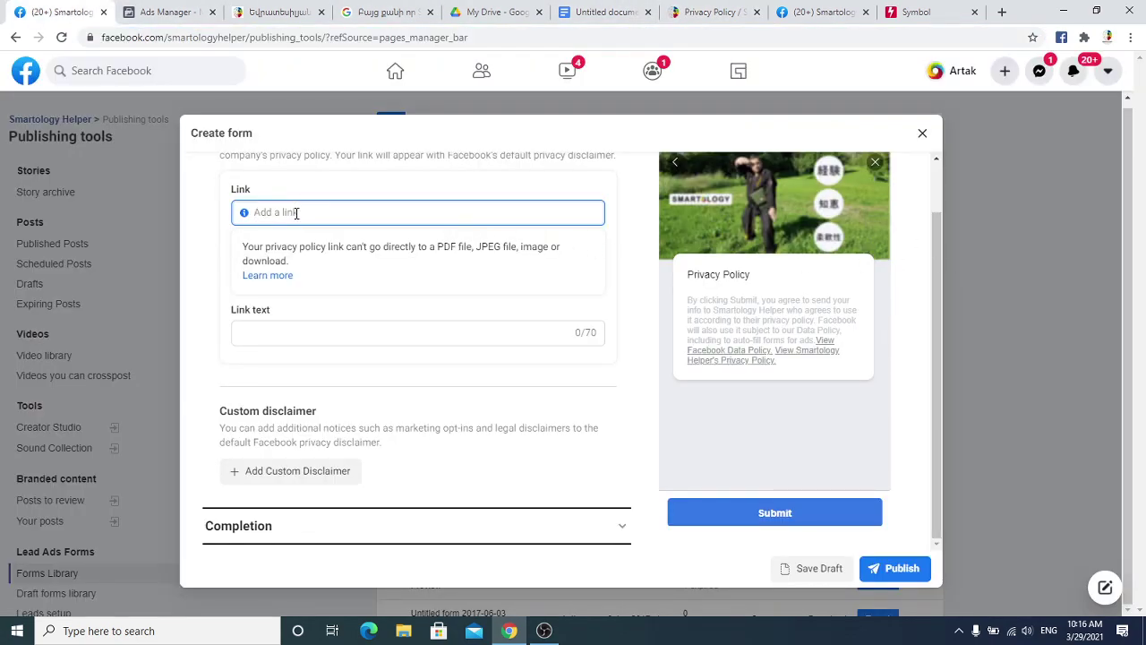
type("Ga")
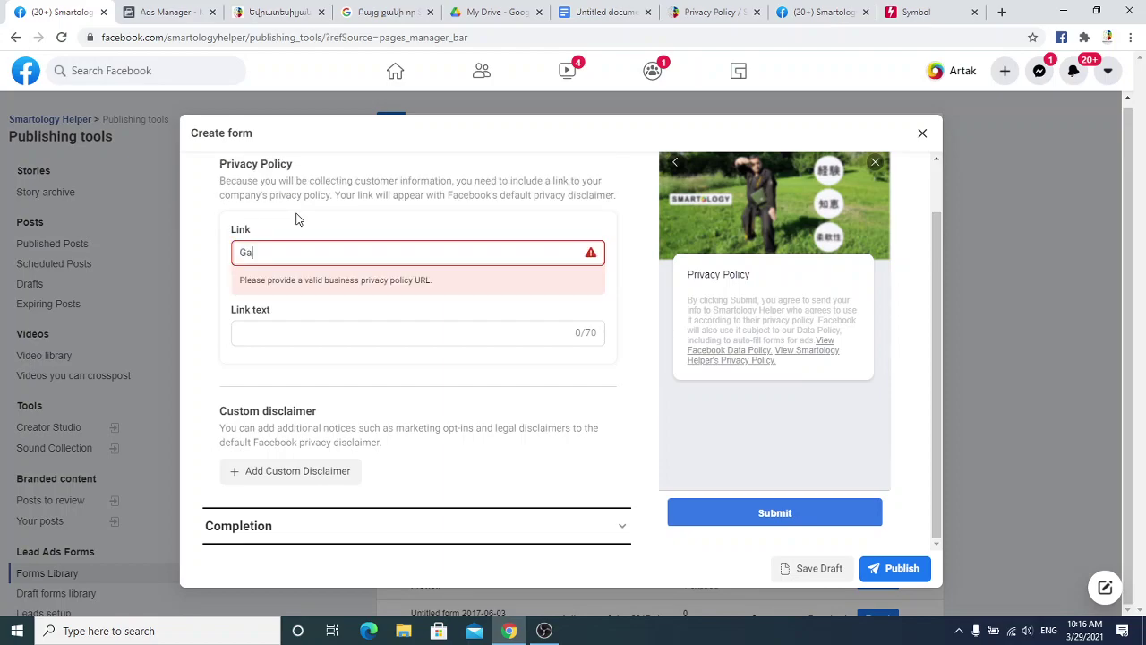
type("xtniutyan qaxaqakanutyun")
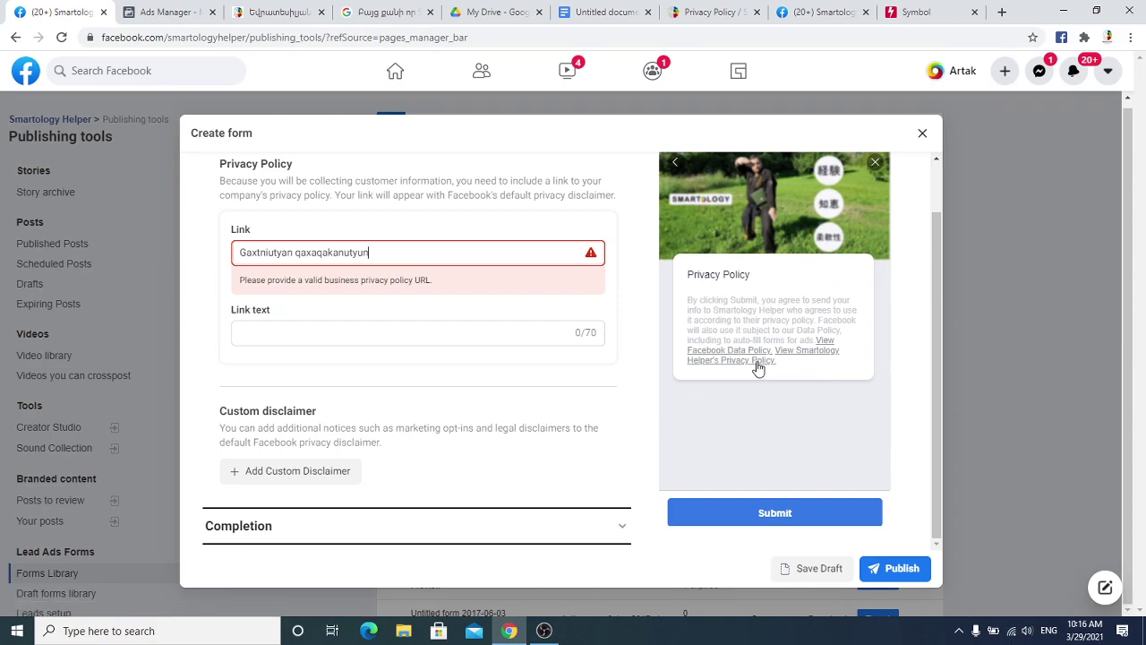
left_click(326, 333)
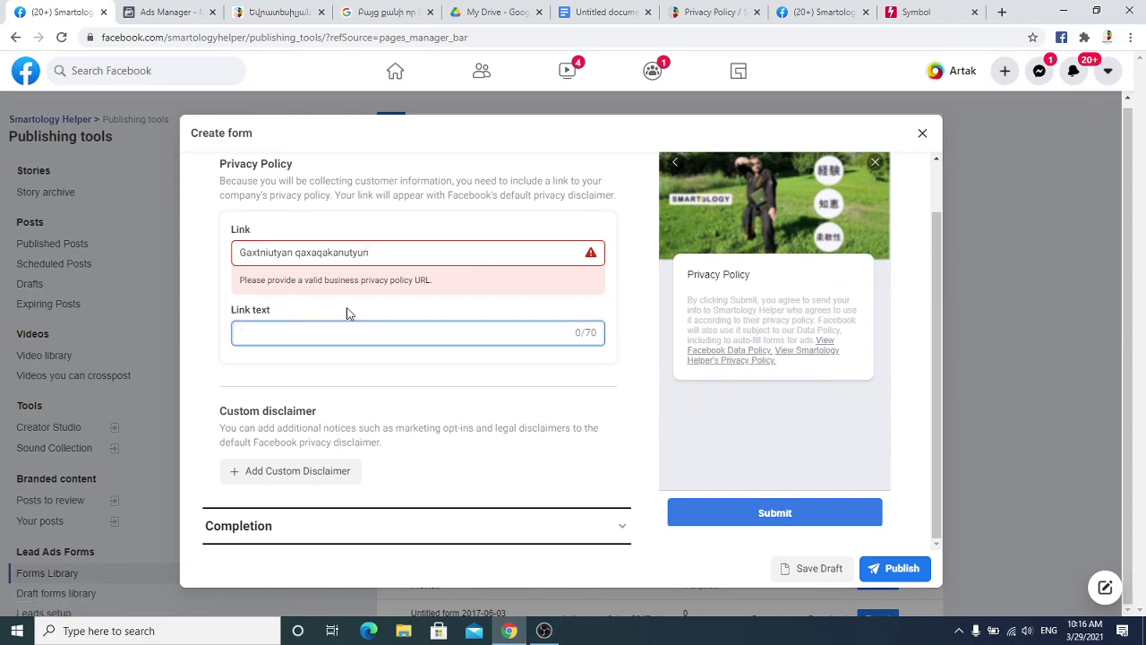
left_click(377, 254)
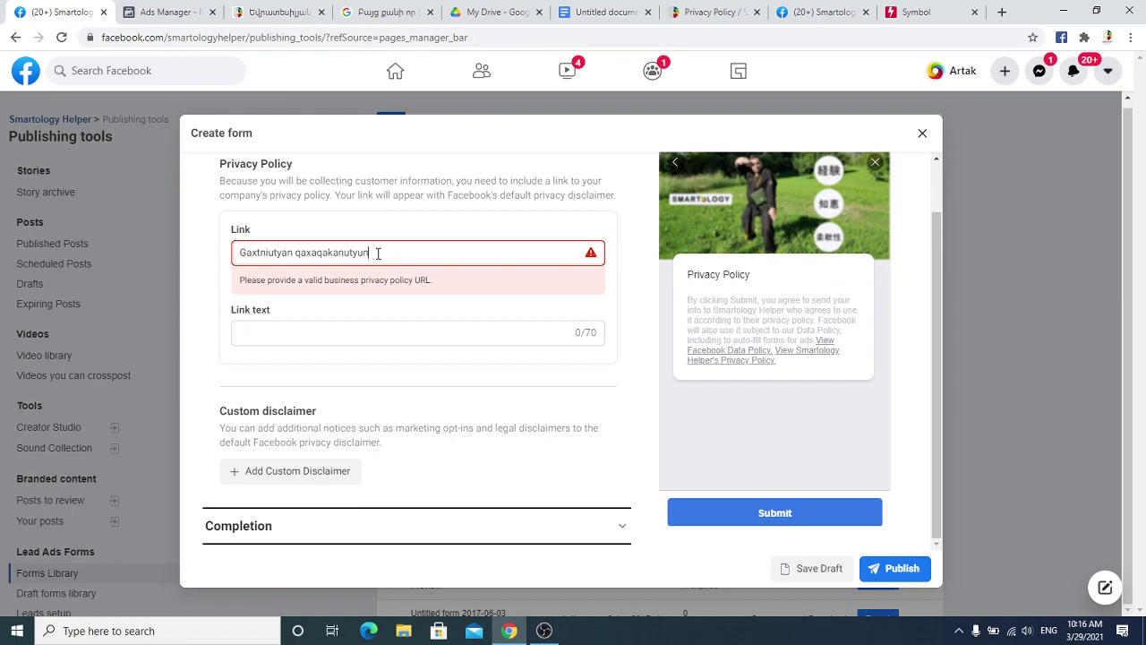
left_click(335, 332)
key("ctrl+v")
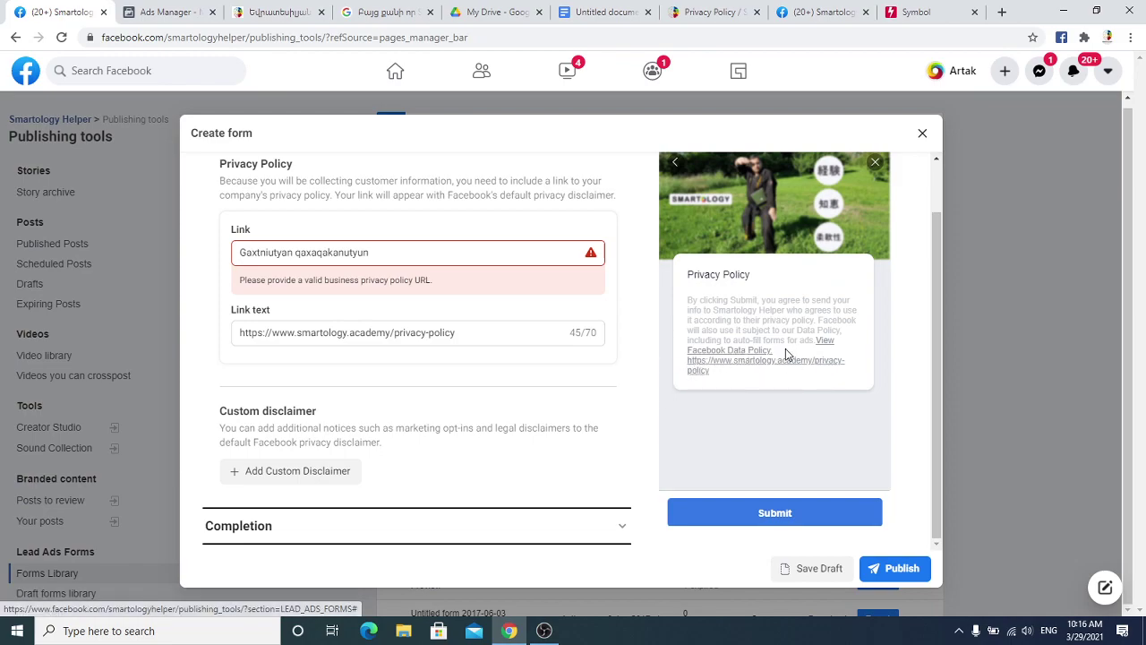
left_click(408, 249)
left_click_drag(369, 254, 228, 255)
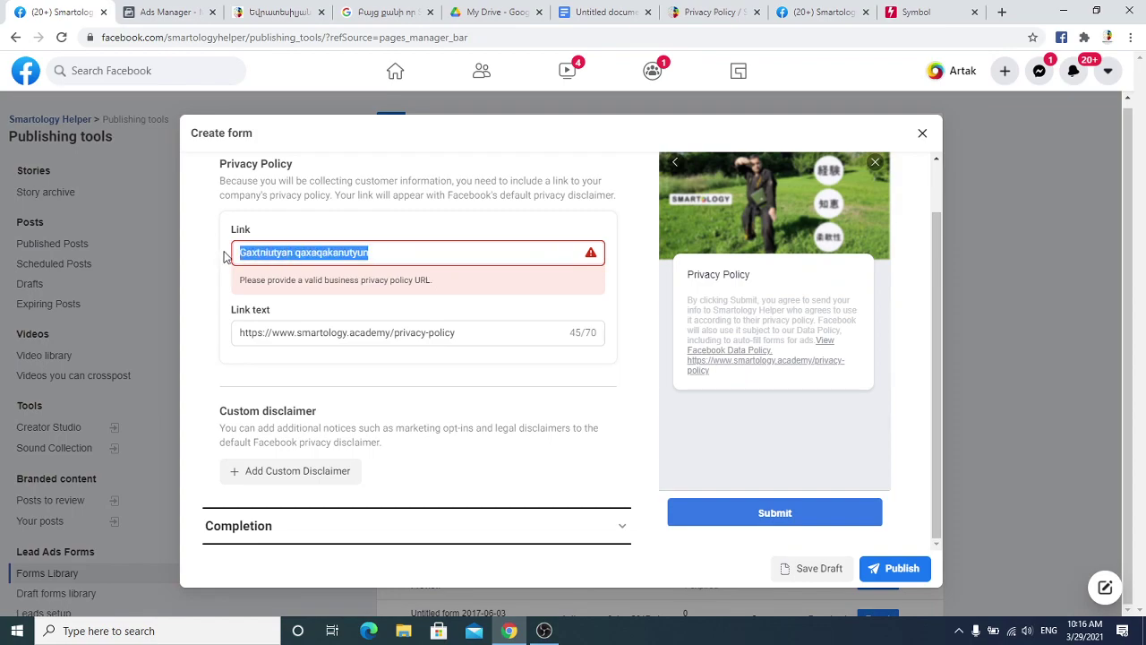
key("BackSpace")
type("Tersm a")
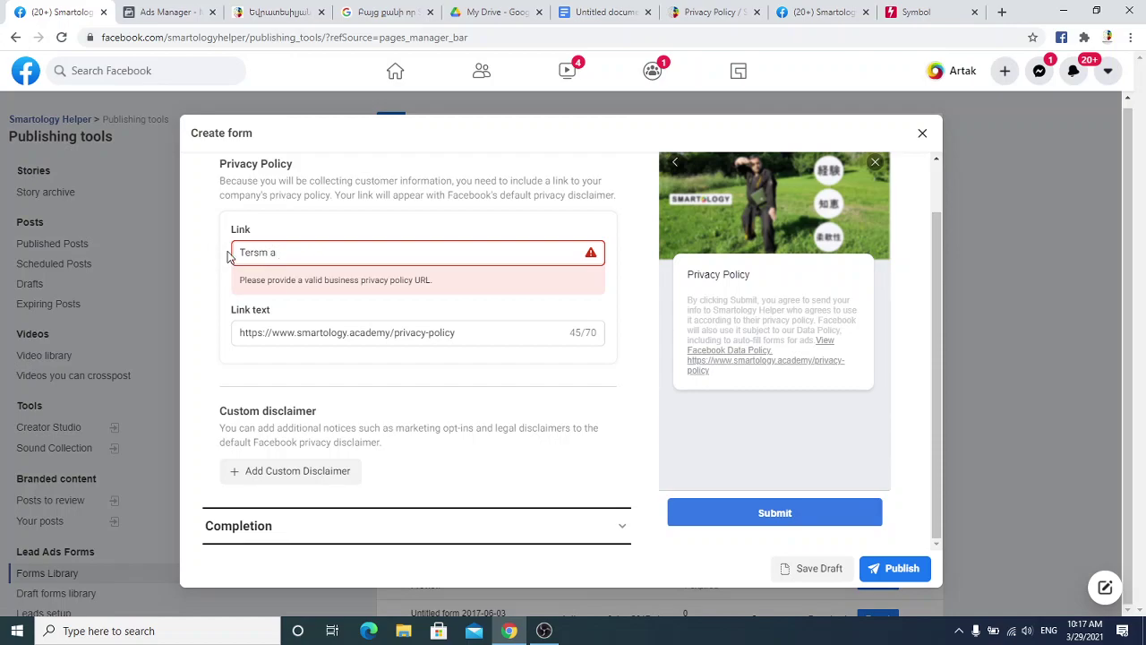
key("ctrl+a")
key("ctrl+v")
- Set the privacy policy link text to "Terms and Conditions"
left_click(422, 367)
key("ctrl+a")
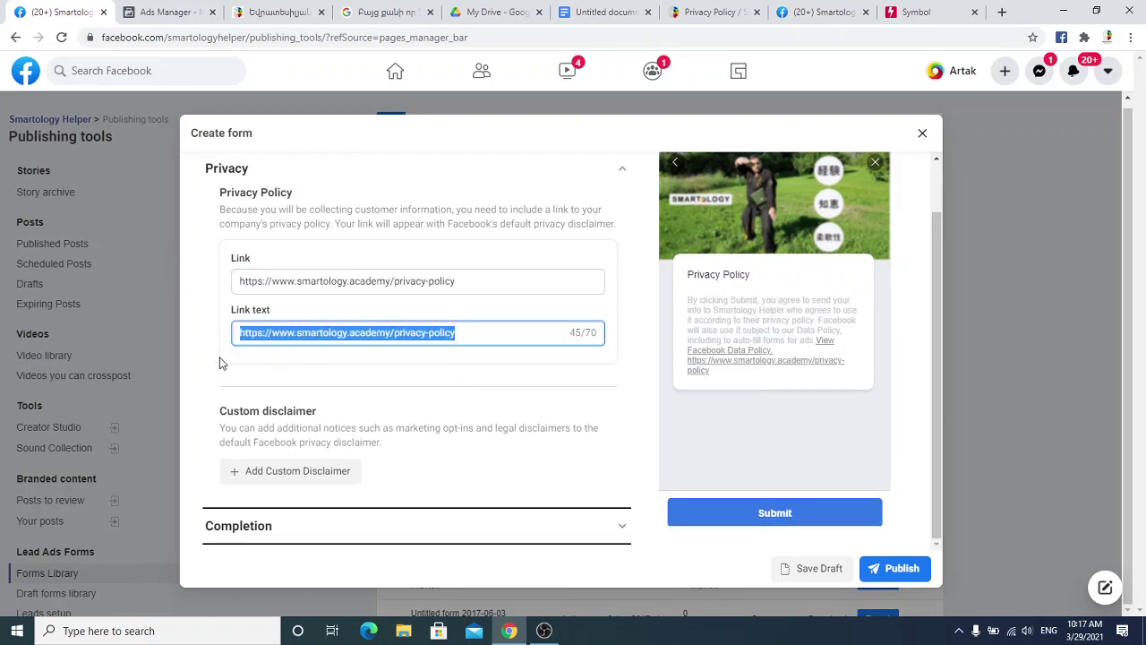
type("Terms and conditions")
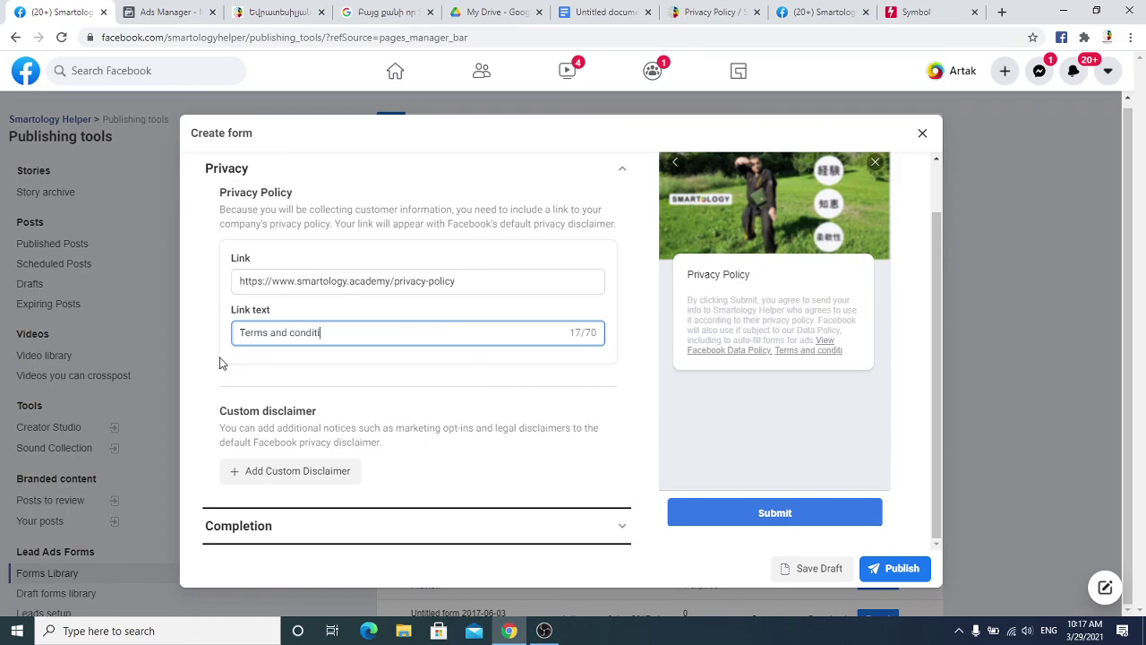
left_click(295, 331)
key("BackSpace")
type("C")
left_click(359, 376)
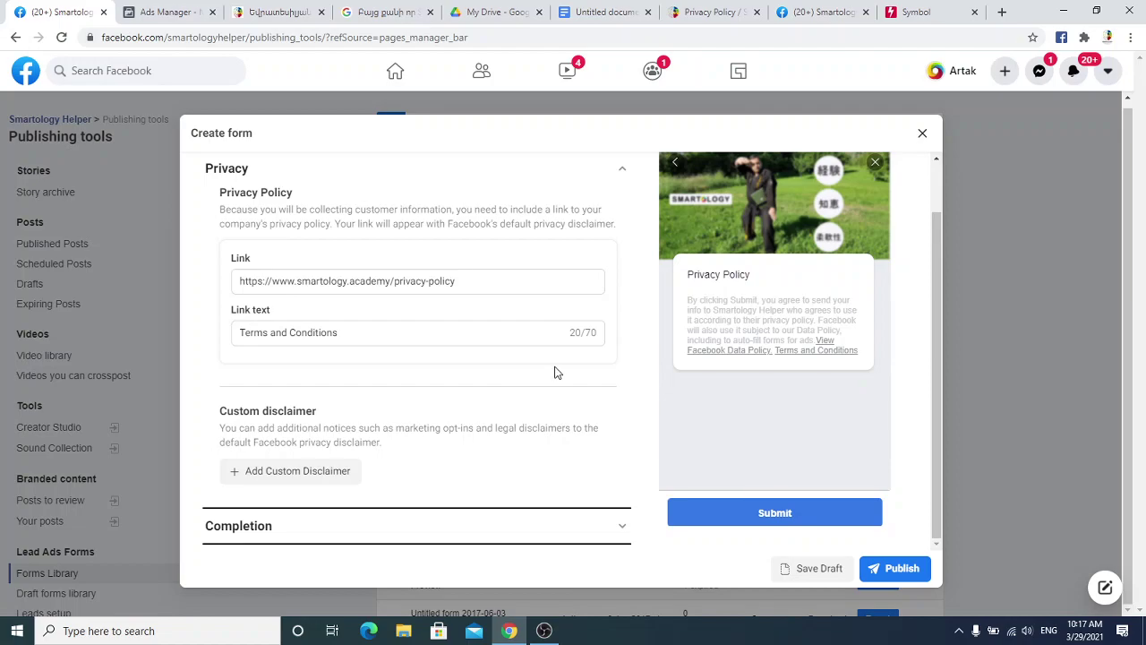
- Change the form type to Higher intent
scroll(359, 304, "up", 3)
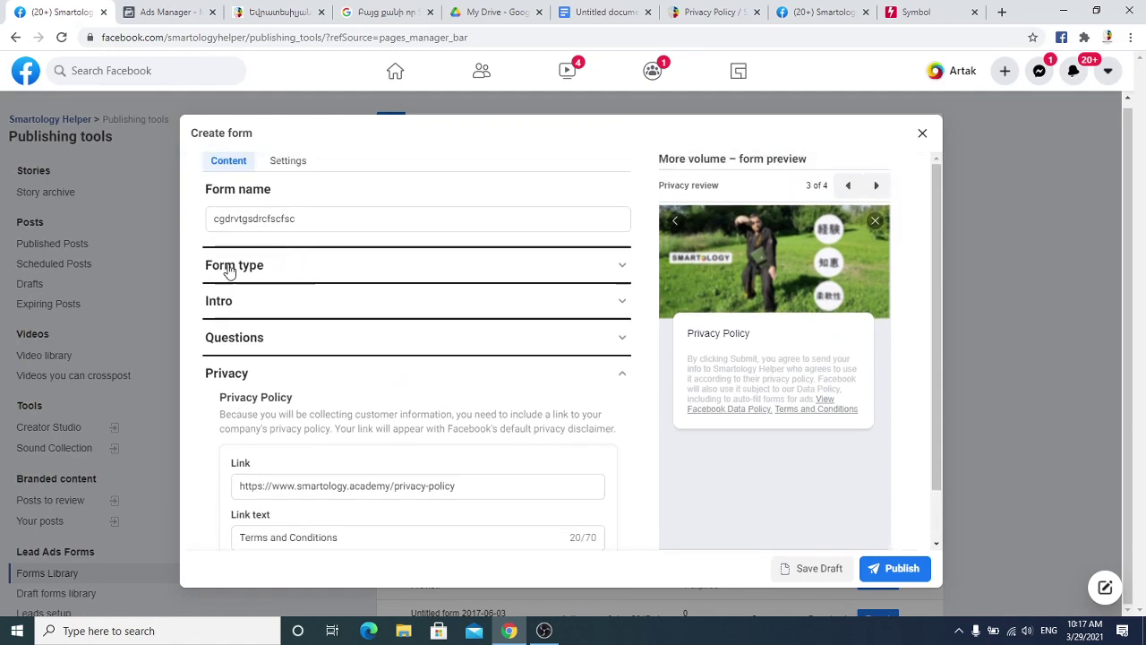
left_click(277, 270)
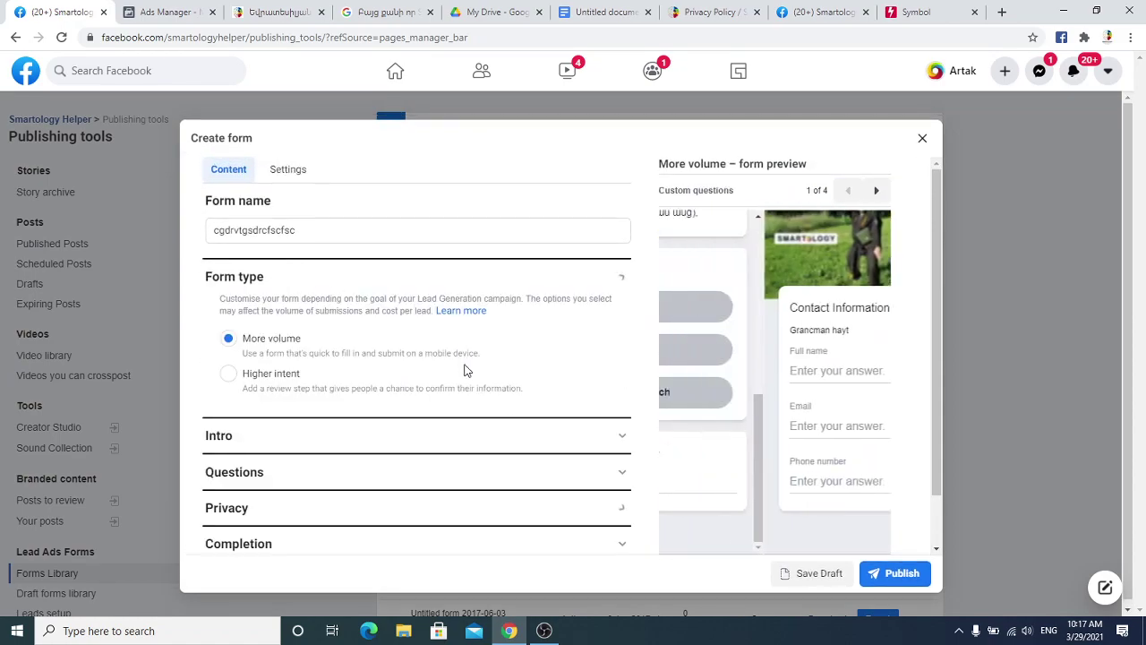
left_click(229, 373)
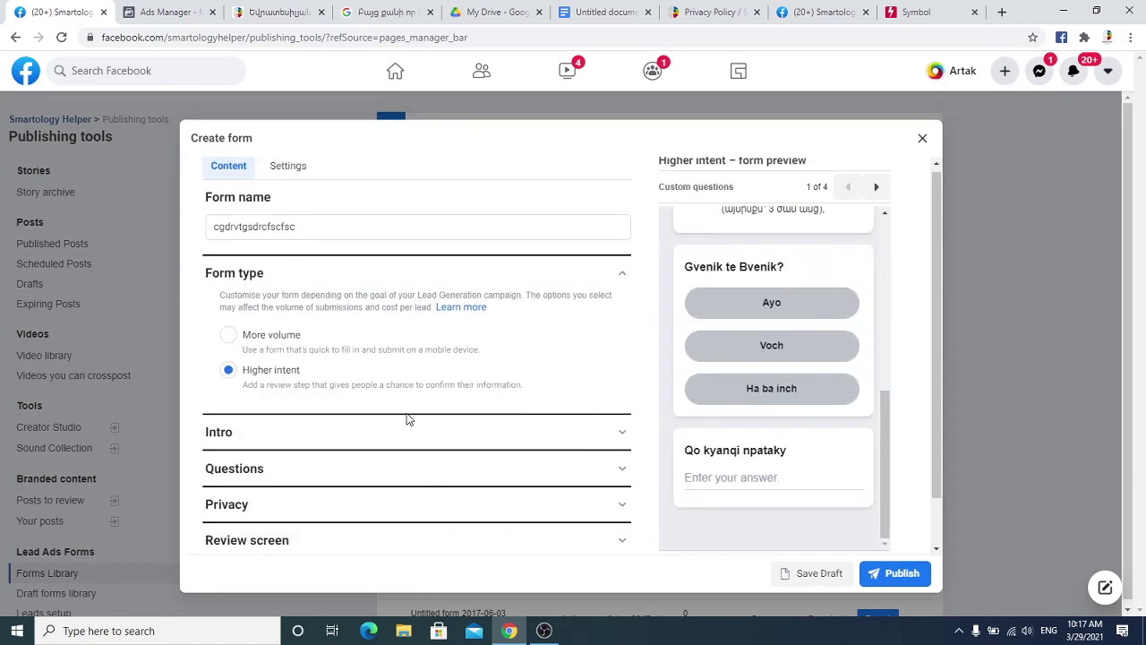
scroll(340, 452, "down", 1)
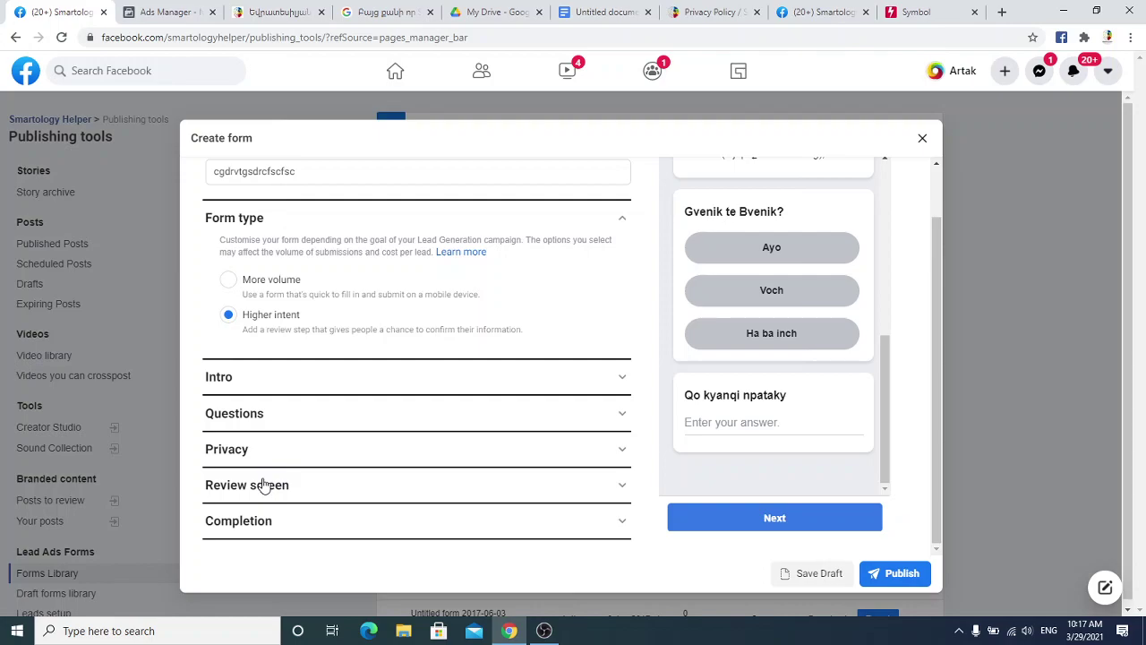
- Examine the review screen section and its preview, and compare it with the privacy section
left_click(260, 485)
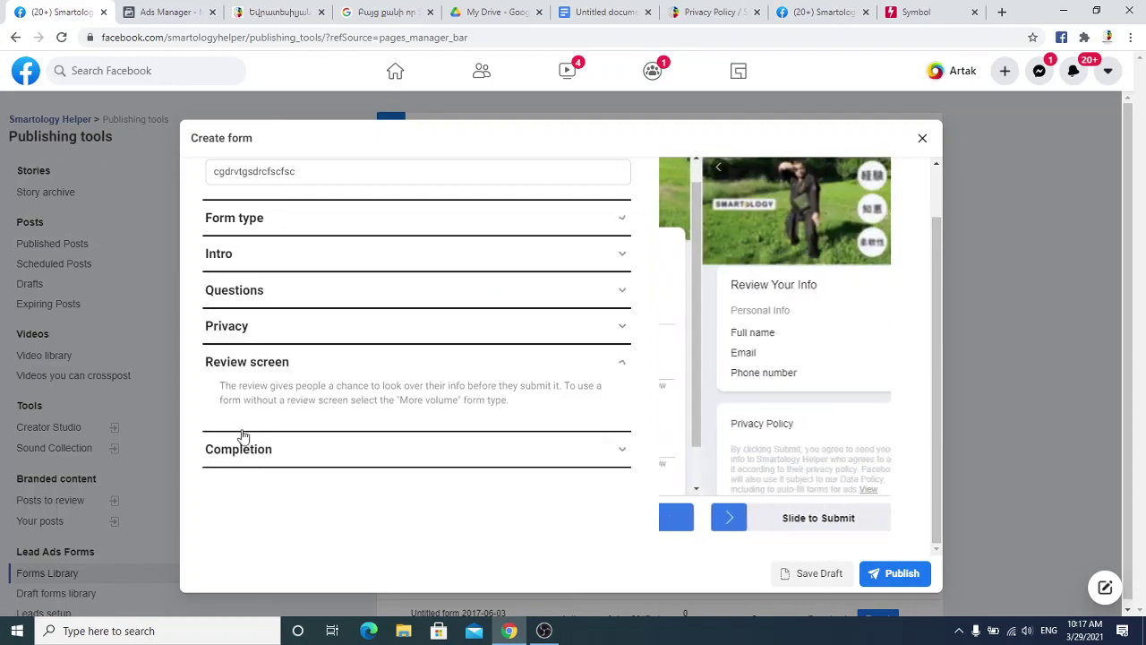
left_click(244, 326)
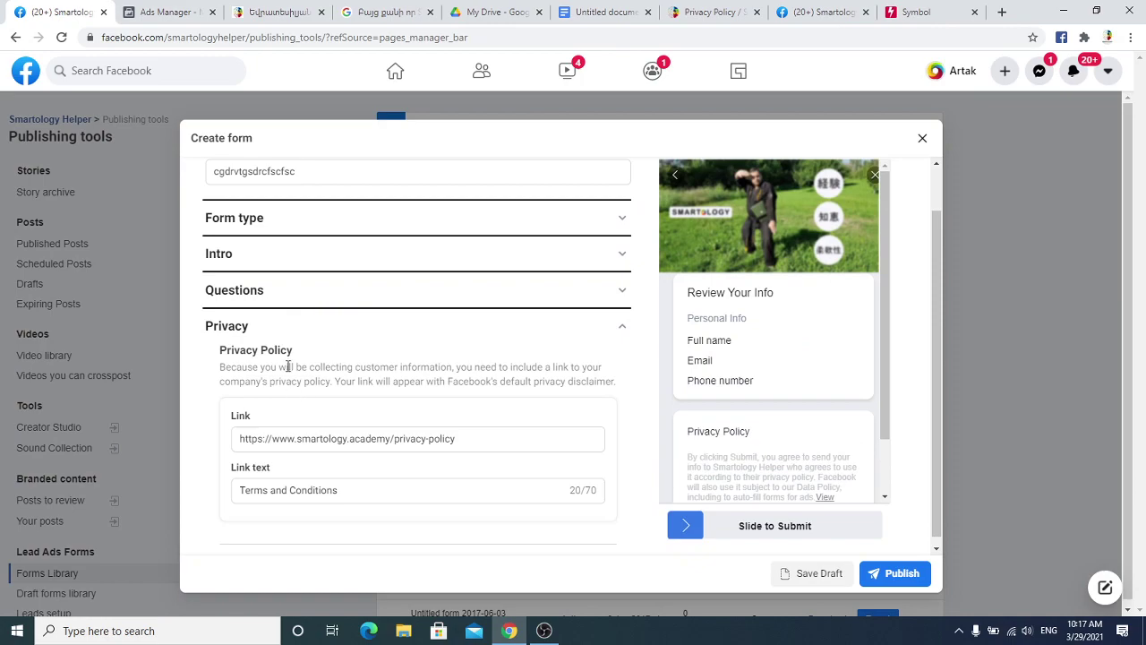
scroll(288, 333, "down", 1)
scroll(289, 333, "down", 3)
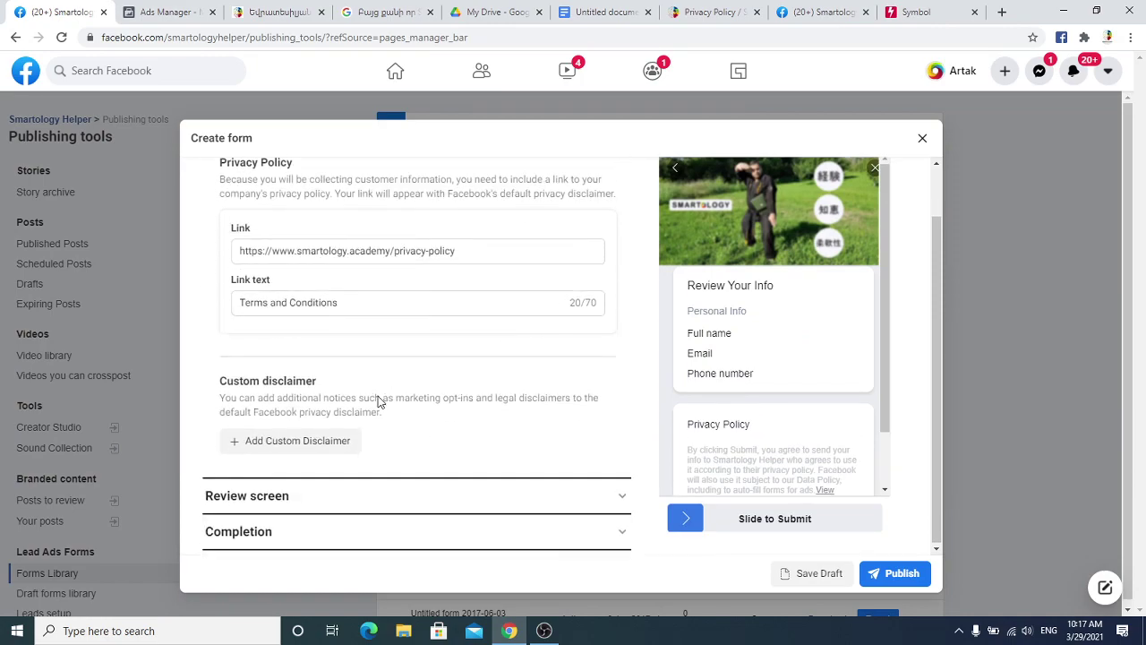
left_click(278, 506)
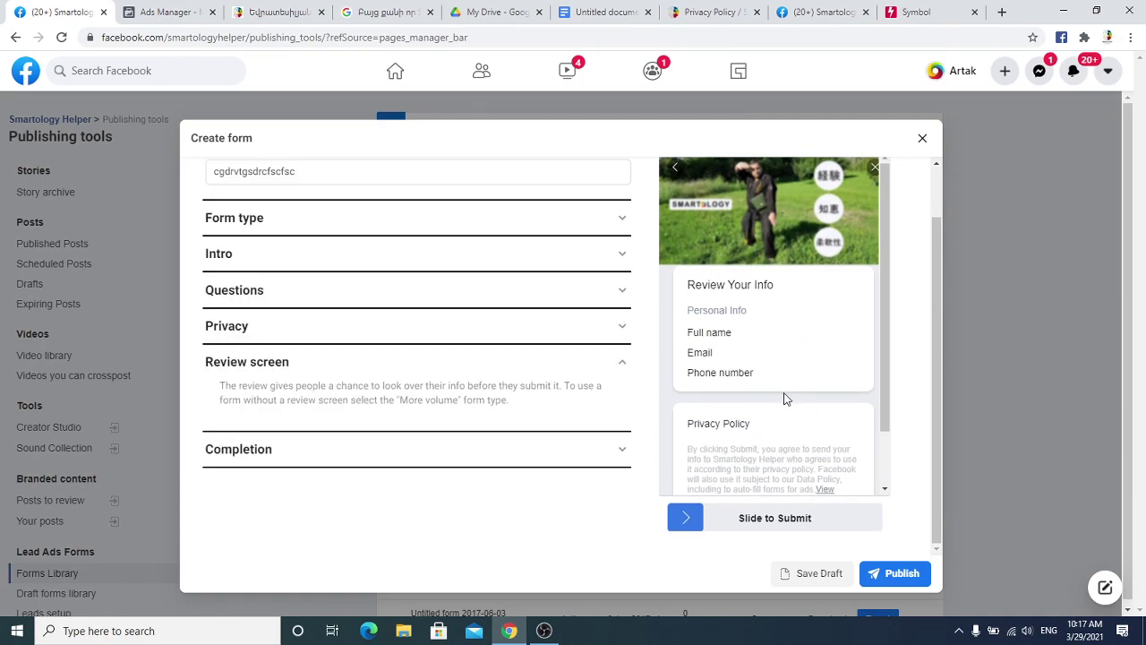
scroll(783, 397, "down", 2)
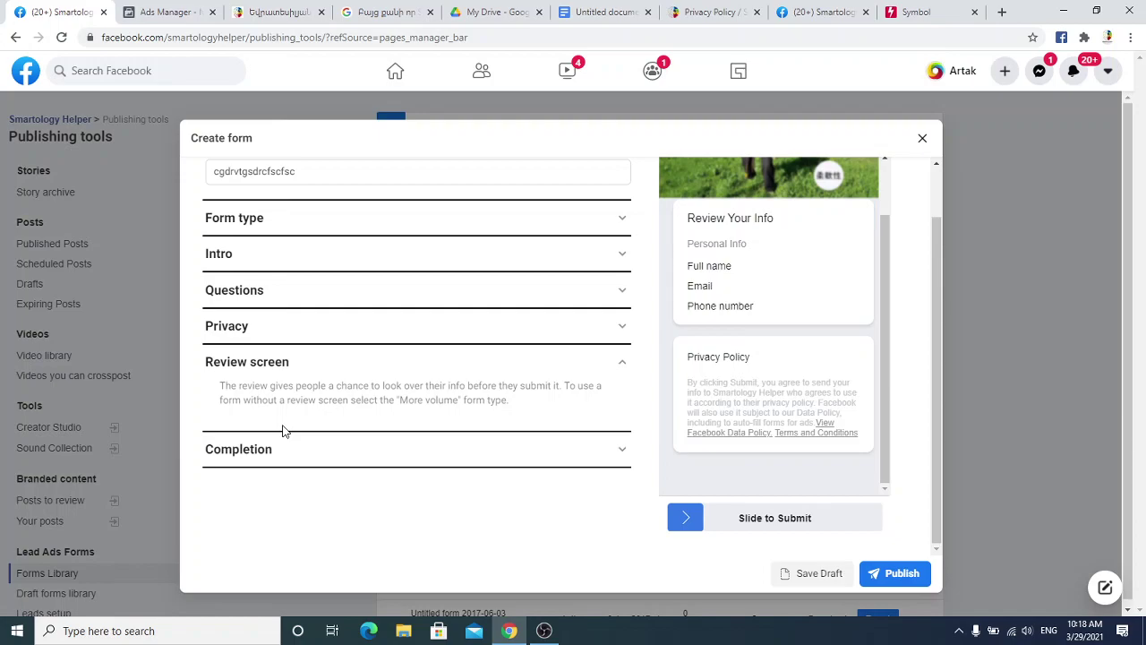
- Switch the form type back to More volume and reopen the privacy settings
left_click(238, 222)
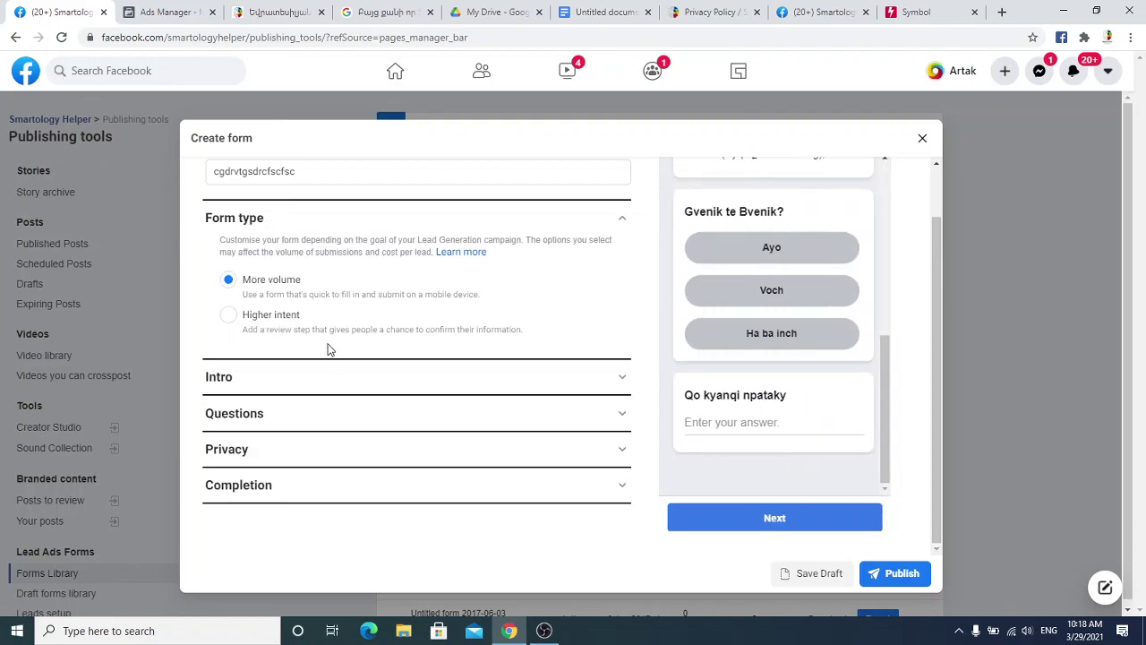
left_click(278, 447)
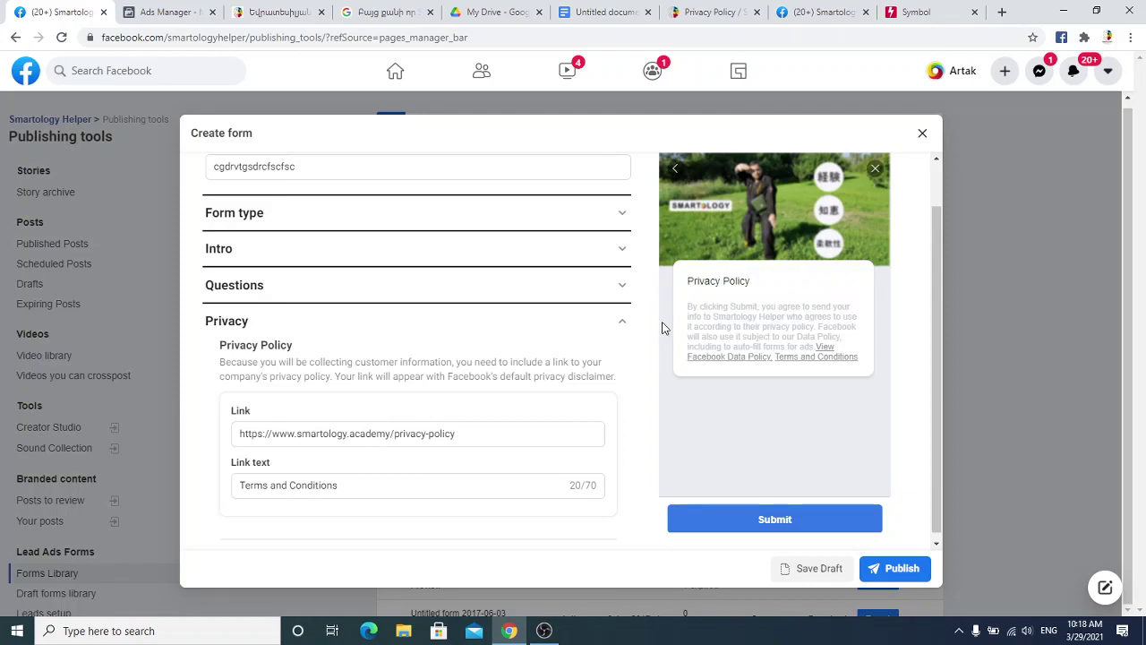
scroll(504, 422, "down", 2)
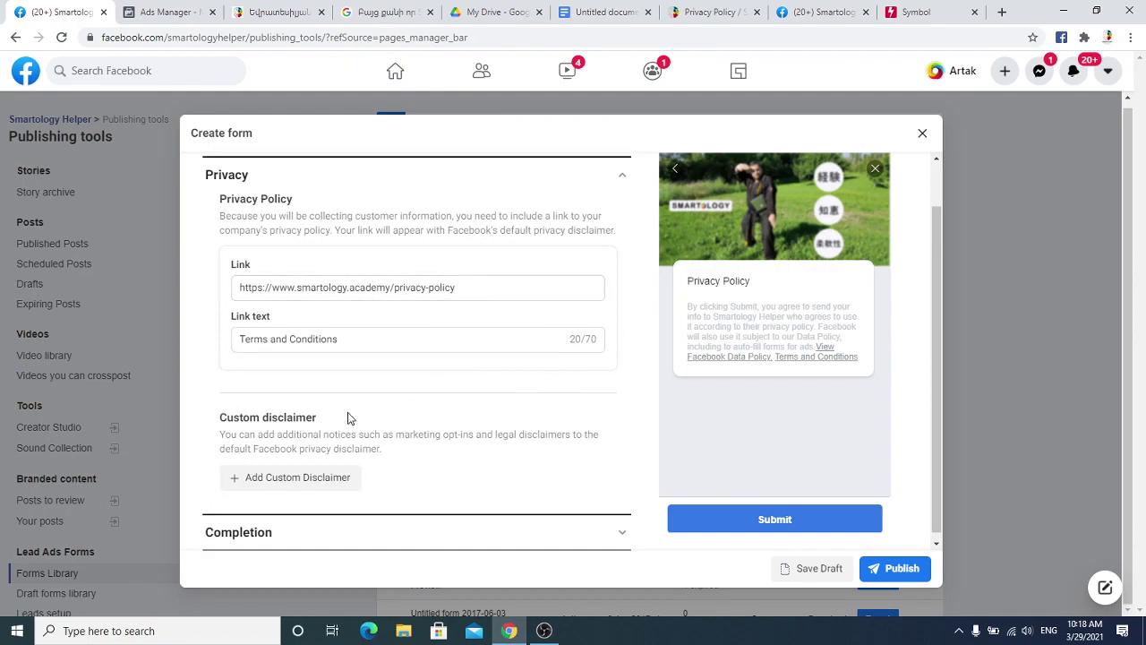
- Add a custom disclaimer titled "cvfbnfghxc" with the text "xcdfvcdnbdfgdvfvbjnjbgjvvbmnhjk"
left_click(301, 479)
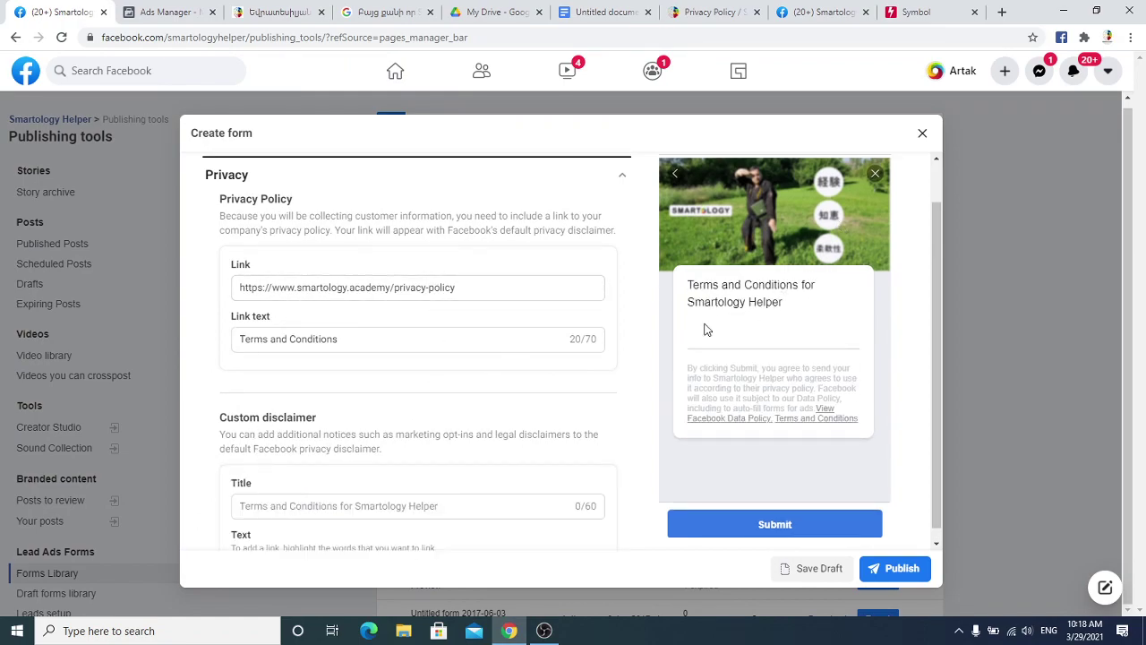
left_click(301, 505)
scroll(307, 504, "down", 2)
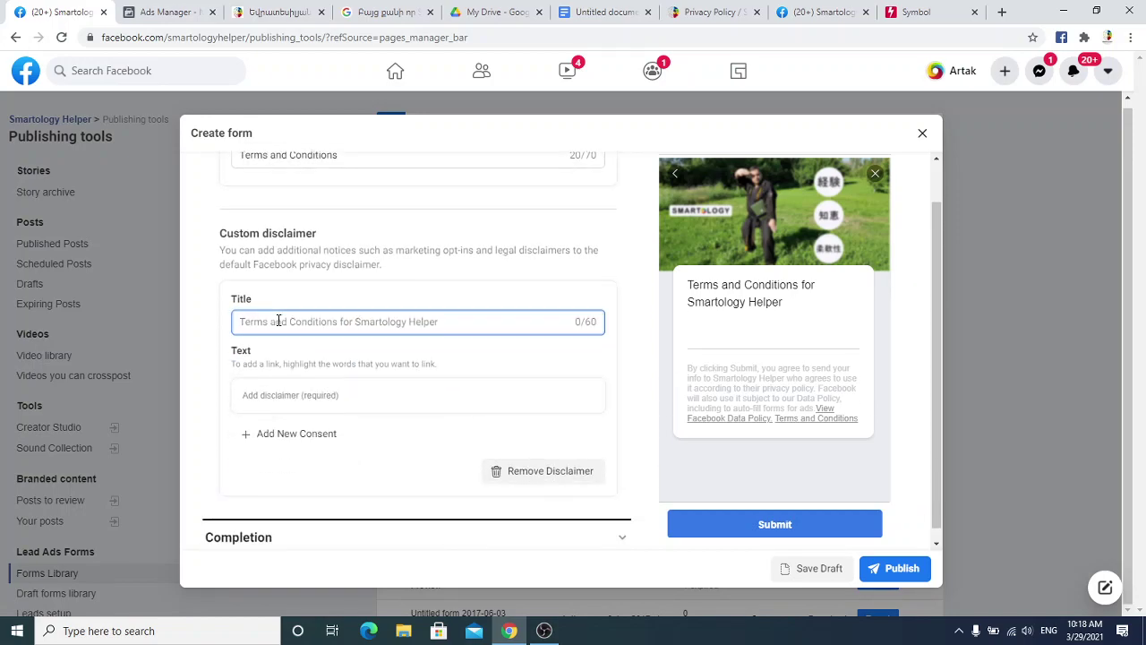
type("cvfbnfghxc")
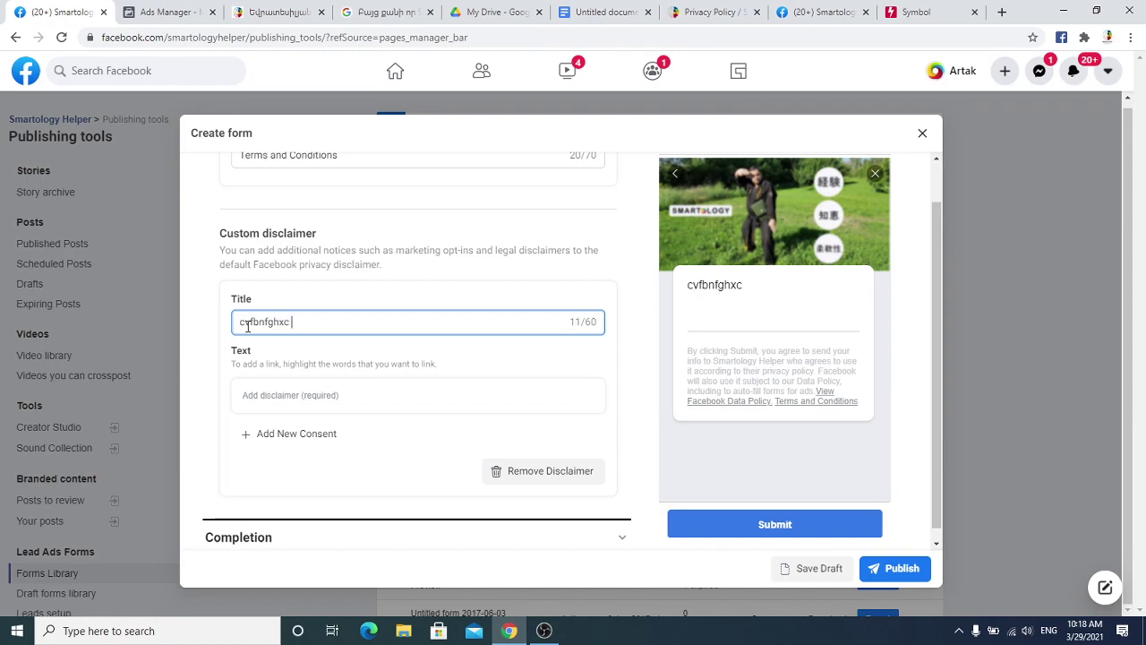
left_click(299, 395)
type("xcdfvcdnbdfgdvfvbjnjbgj")
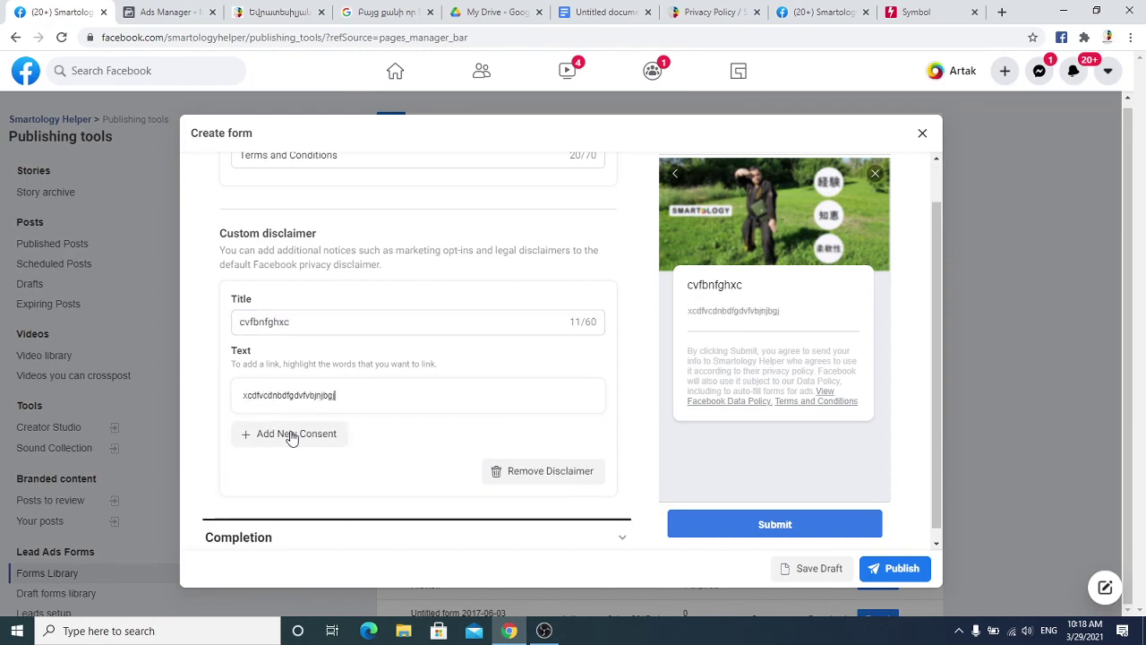
type("vvbmnhjk")
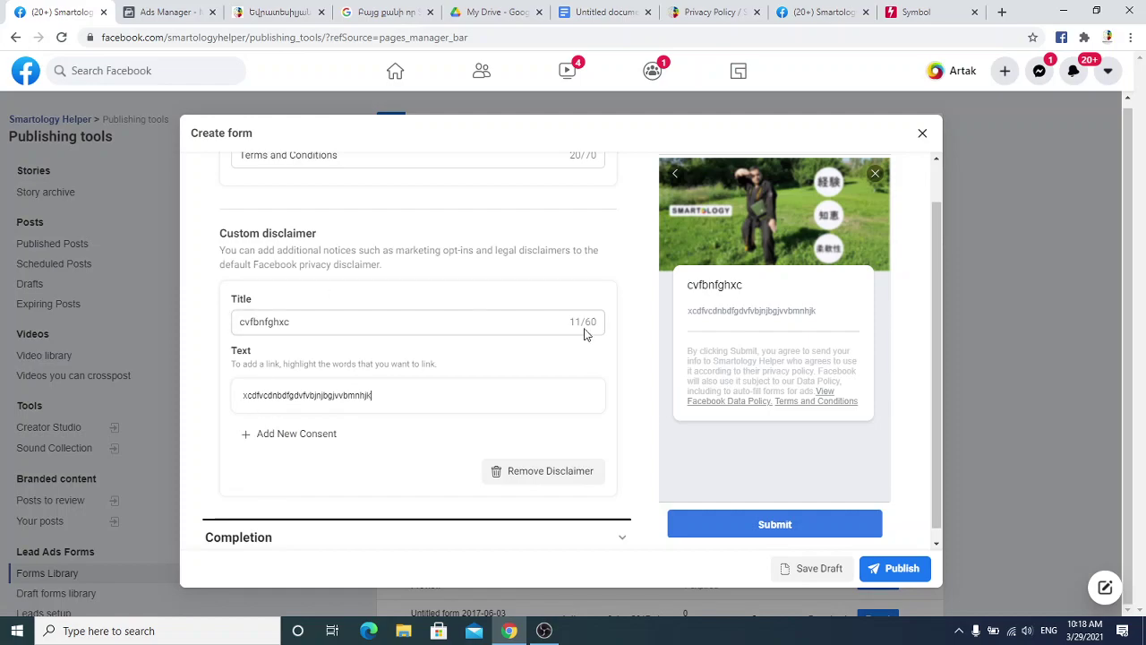
- Clear the custom disclaimer's title and text and remove the disclaimer from the form
left_click(439, 318)
key("ctrl+a")
key("BackSpace")
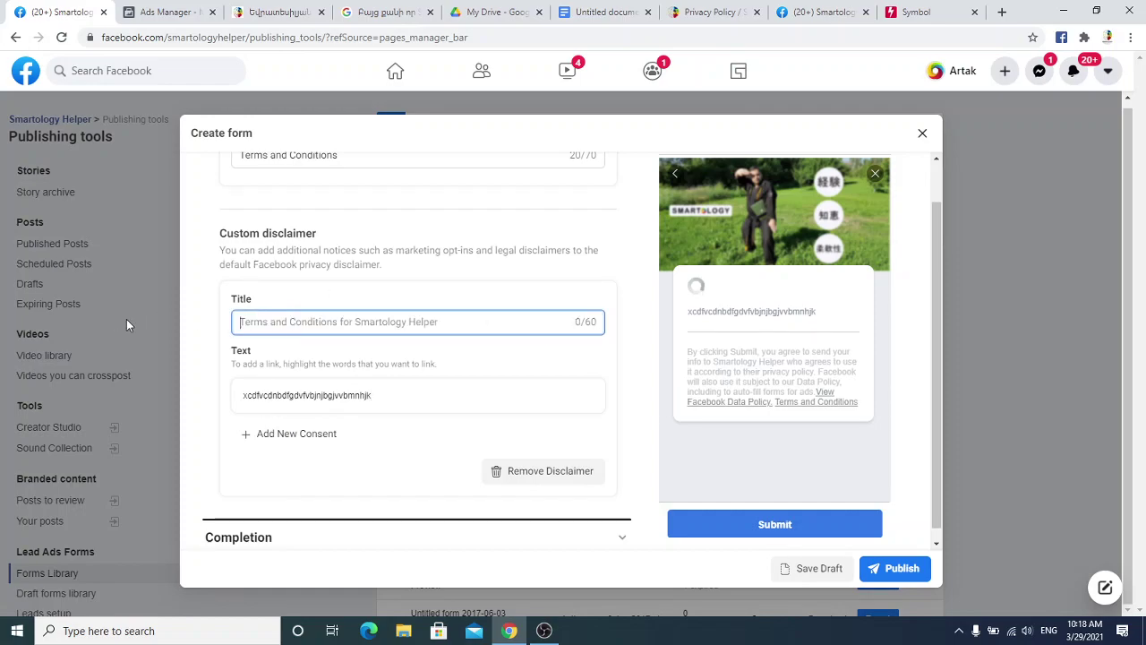
left_click_drag(380, 394, 210, 395)
key("BackSpace")
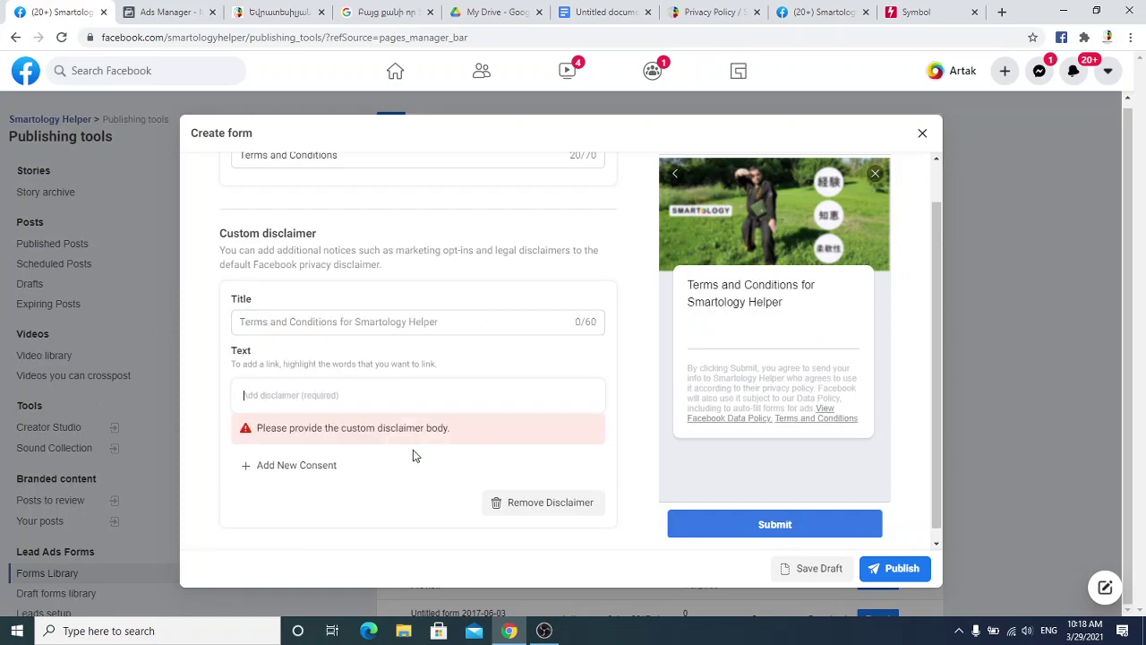
left_click(548, 503)
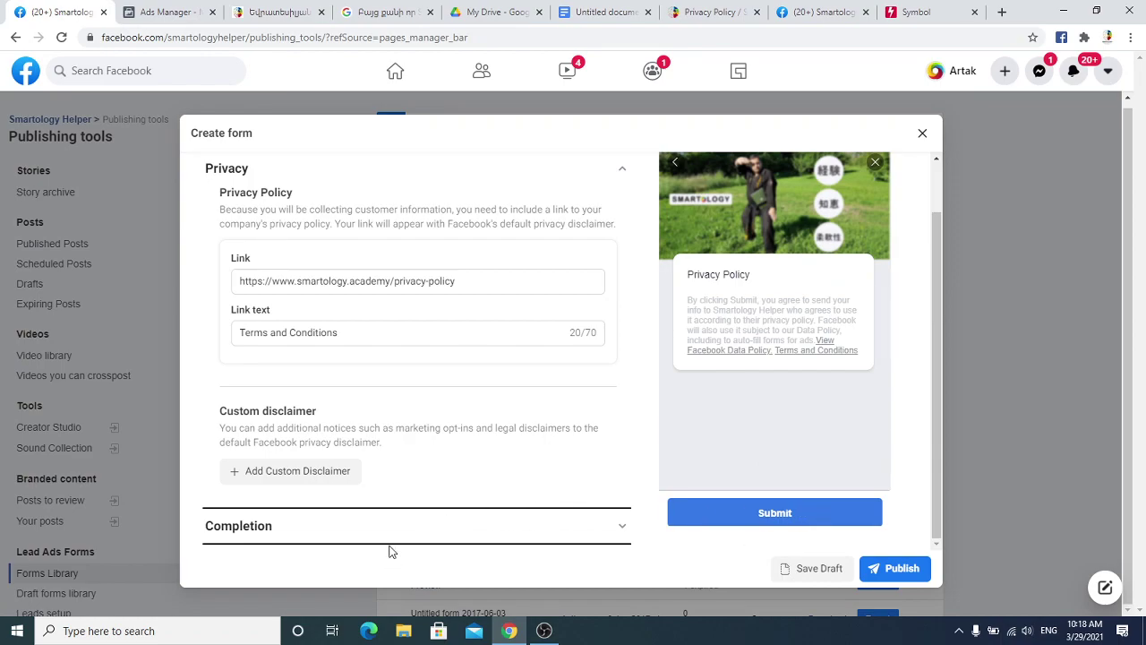
- Replace the completion message description with "Henc hima zangi mez, qani der azat enq"
left_click(314, 531)
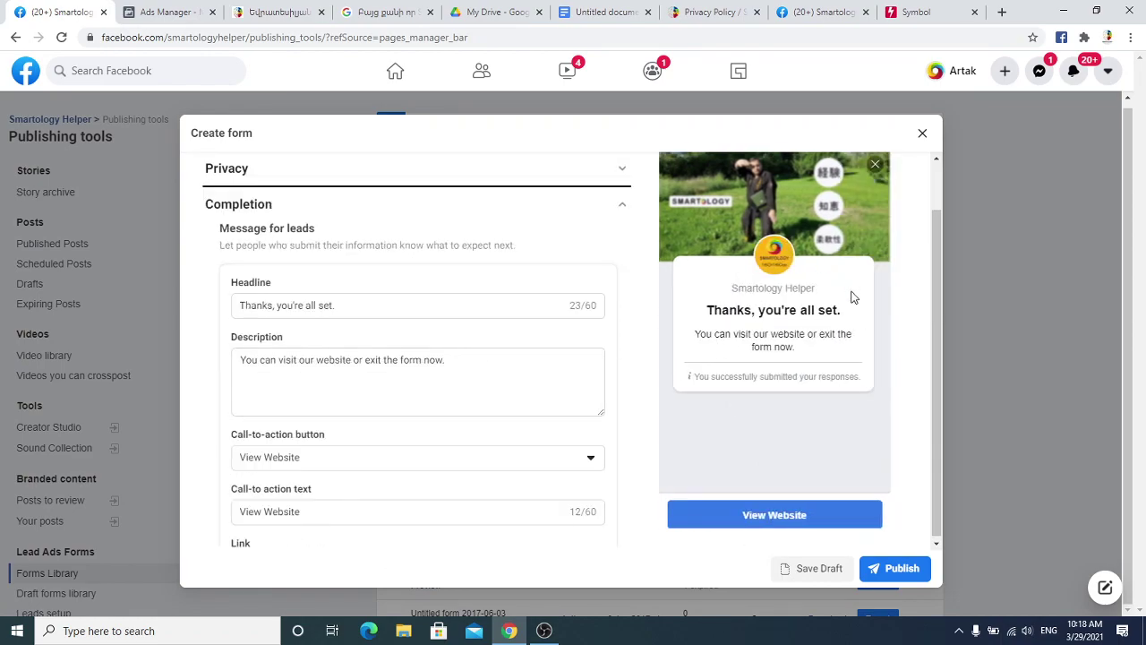
left_click(350, 304)
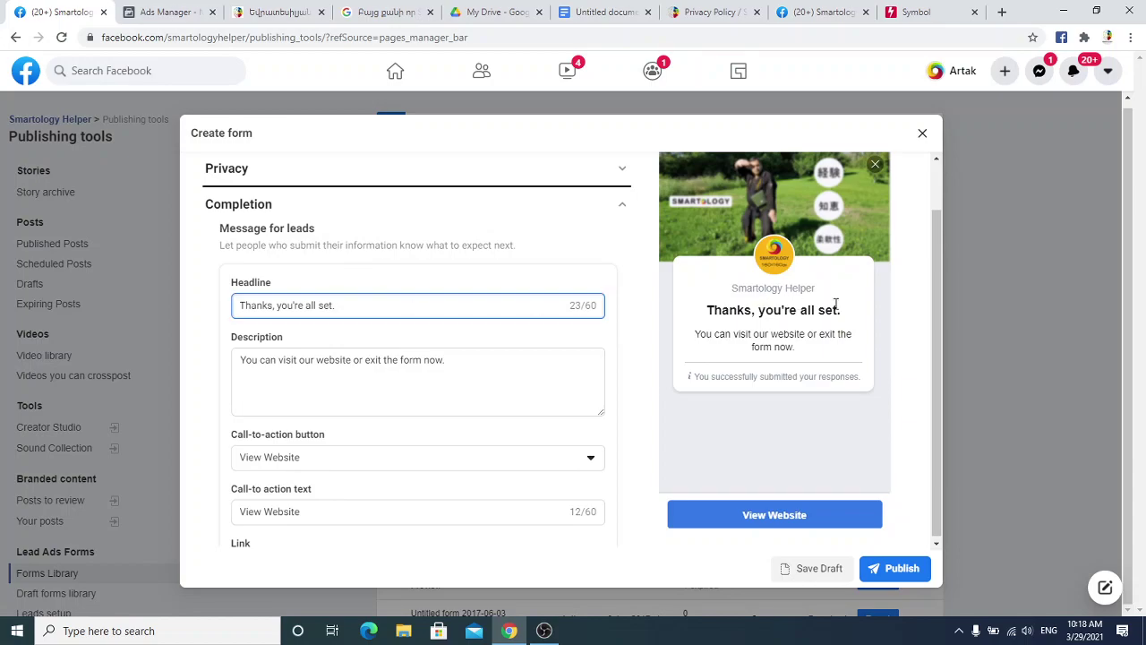
left_click_drag(494, 367, 201, 353)
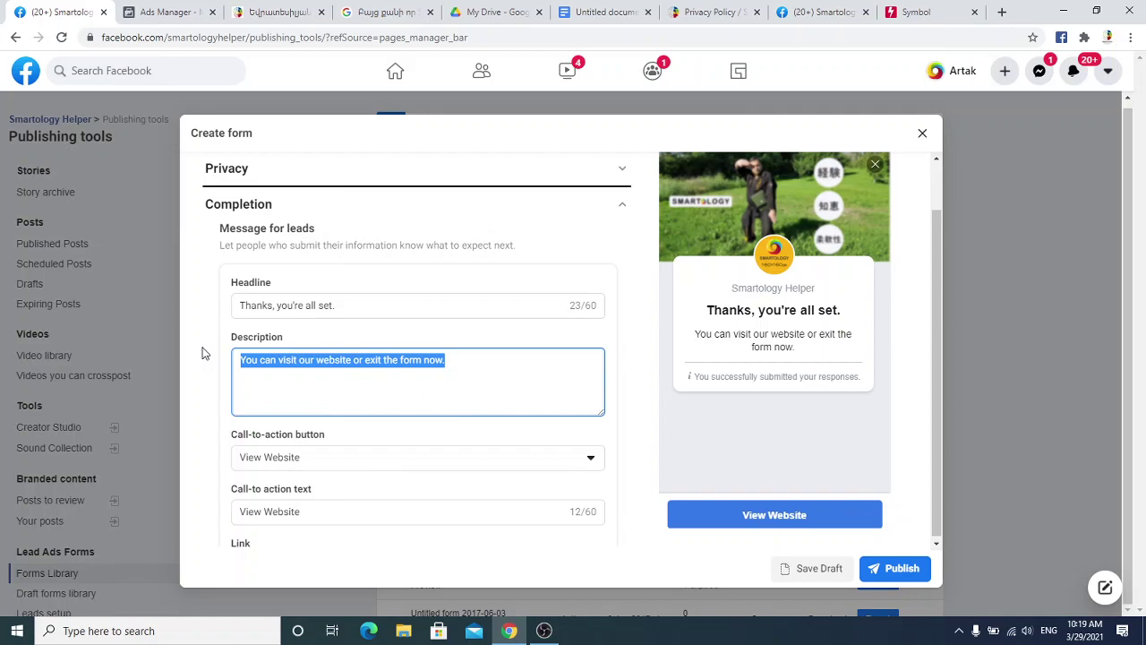
type("Henc hi")
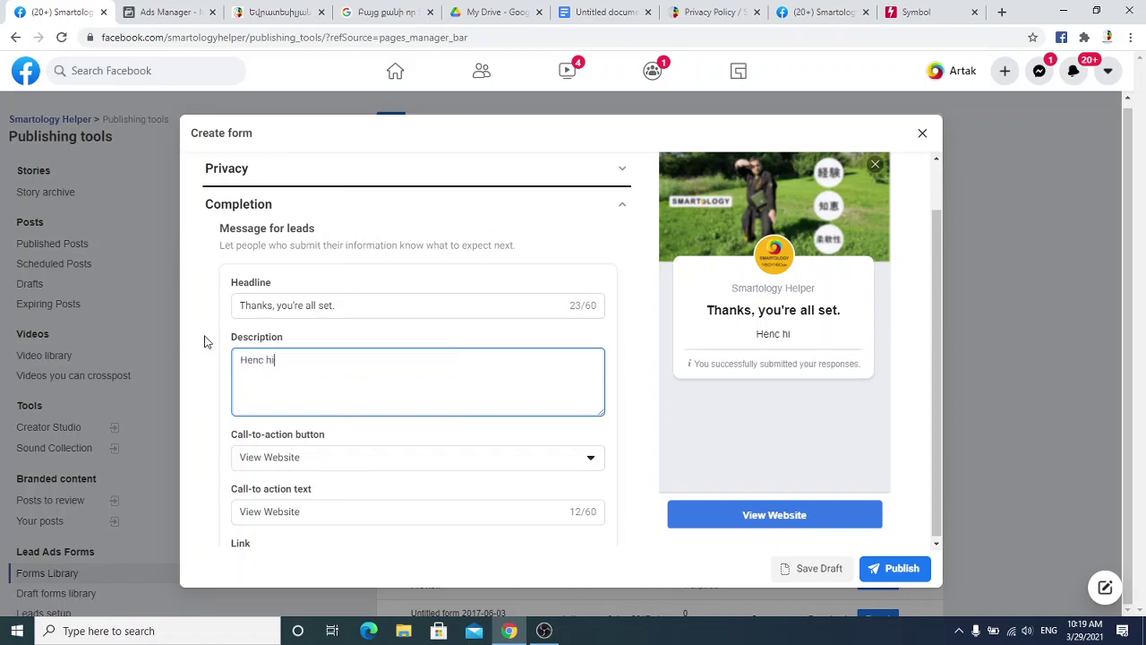
type("ma zang")
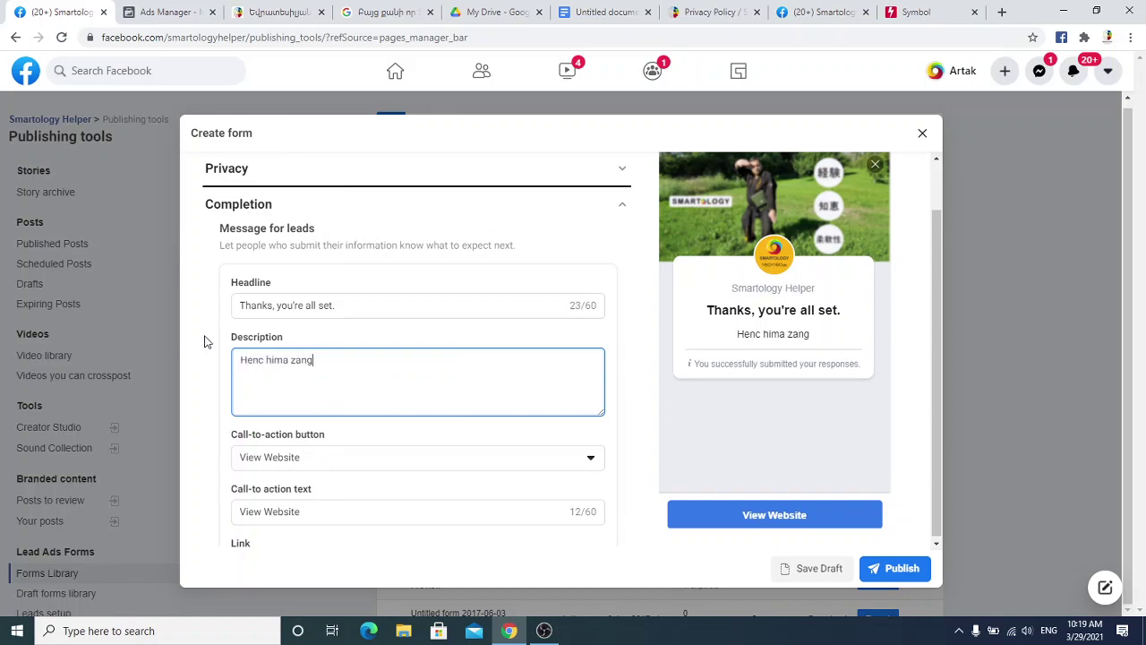
type("i mez, q")
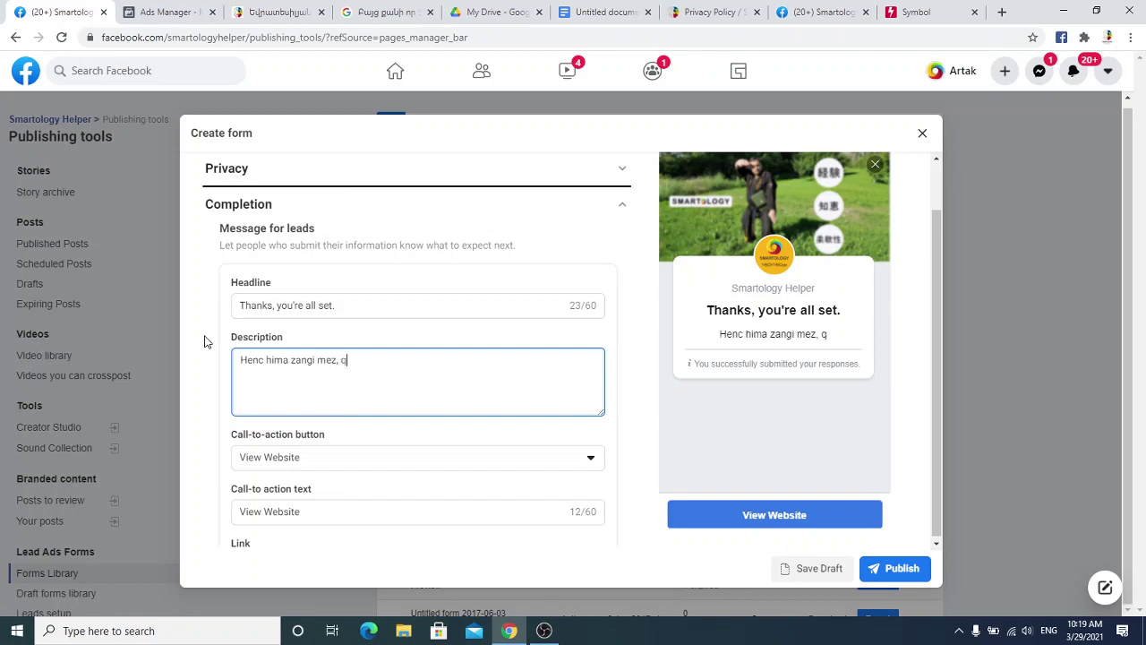
type("ani der azat enq")
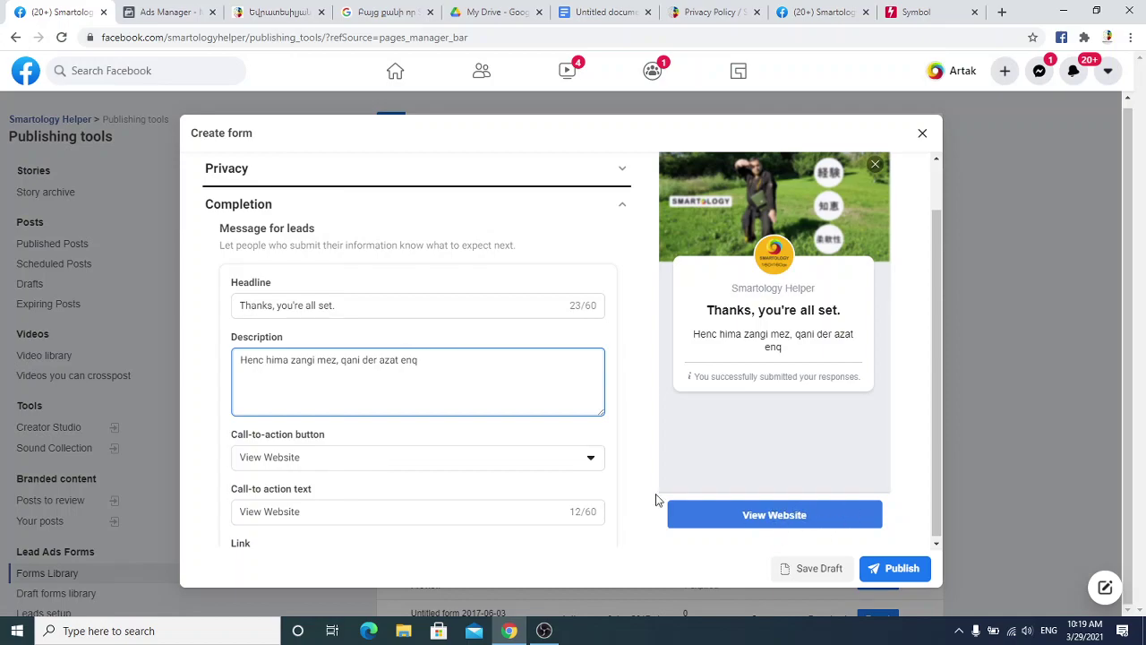
- Keep View Website as the completion call-to-action and change its text to "gna sayt"
left_click(584, 458)
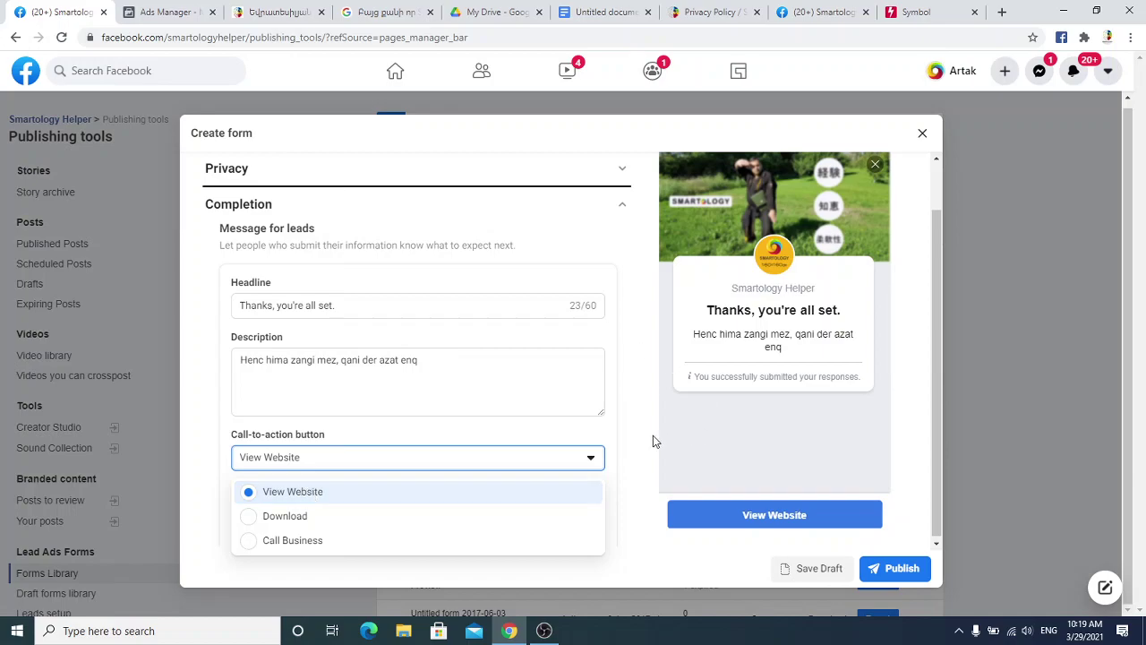
left_click(362, 490)
left_click(313, 511)
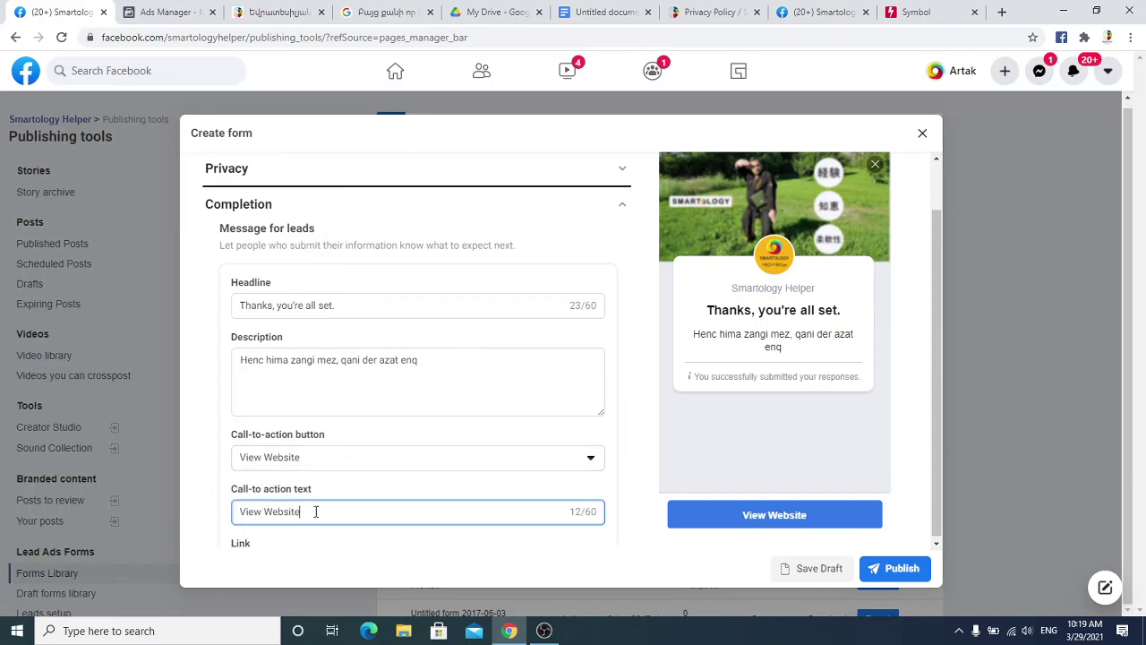
left_click_drag(310, 512, 182, 511)
type("g")
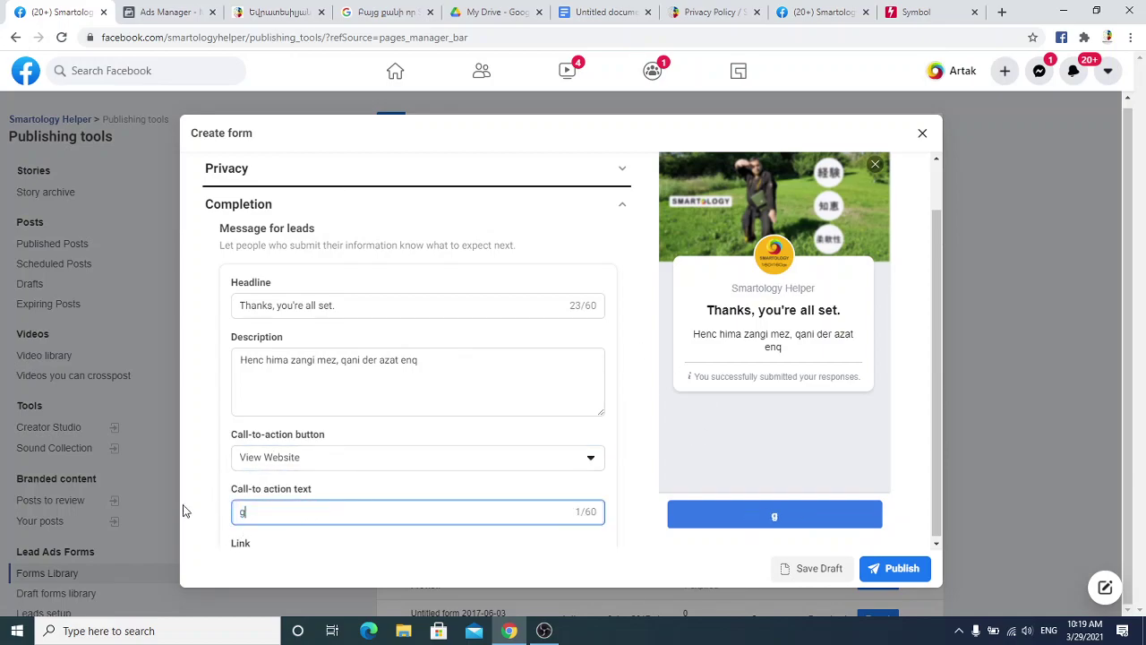
type("na sayt")
- Change the call-to-action button type to Download and go to its empty link field
left_click(435, 461)
left_click(305, 518)
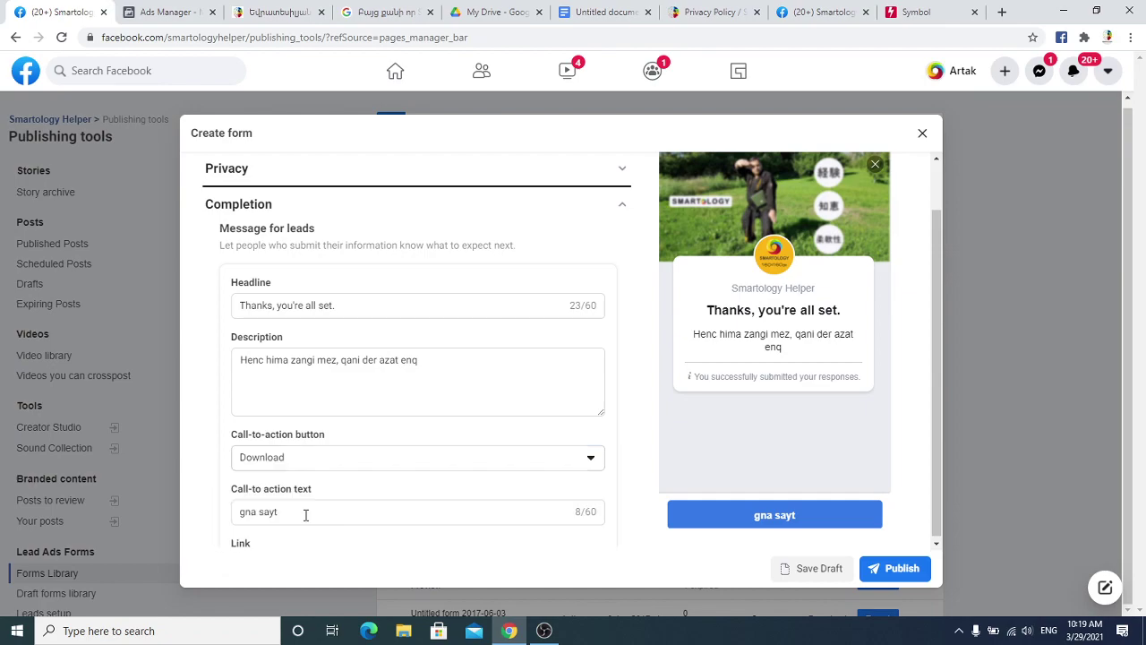
scroll(383, 472, "down", 1)
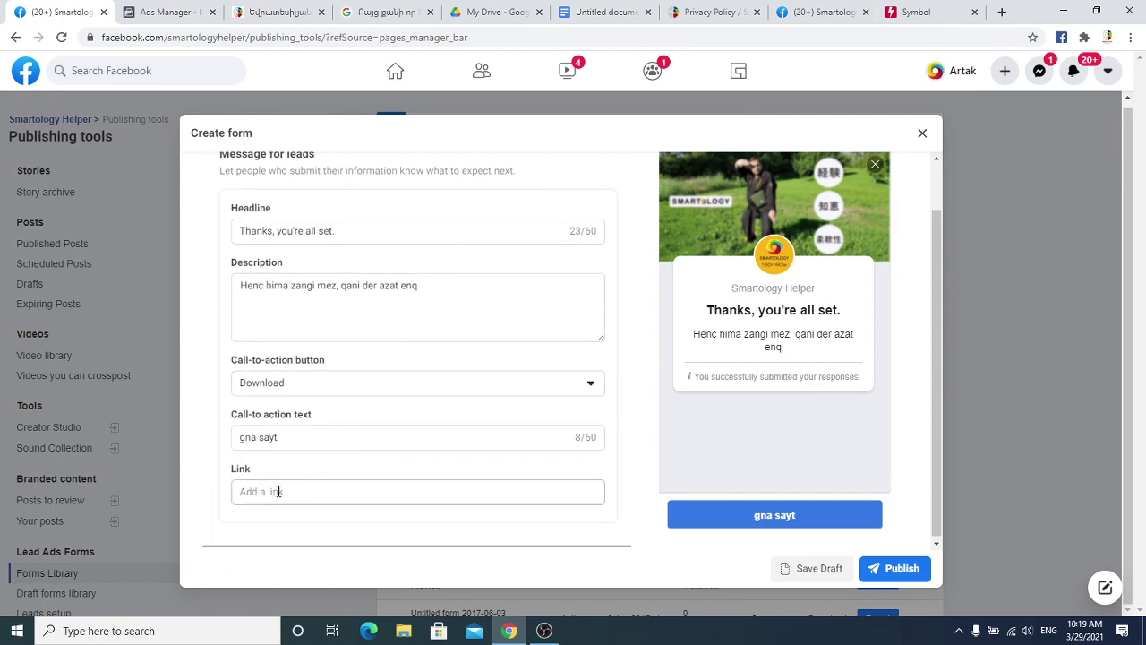
left_click(279, 491)
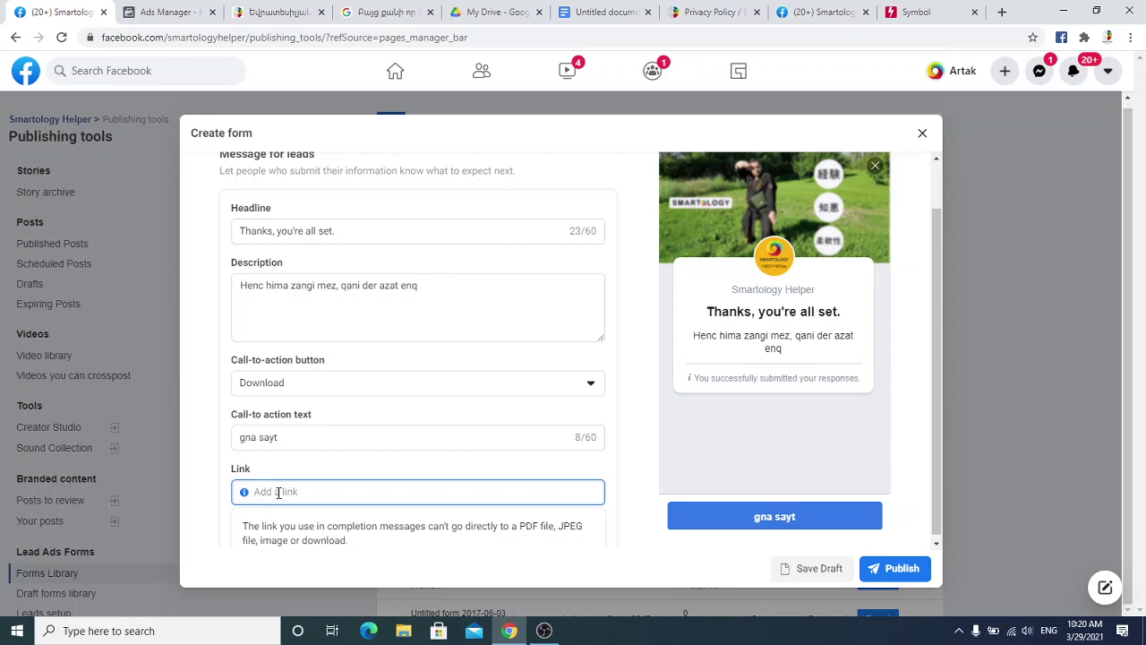
- Change the call-to-action button type to Call Business and set the phone country code to AM +374
left_click(435, 387)
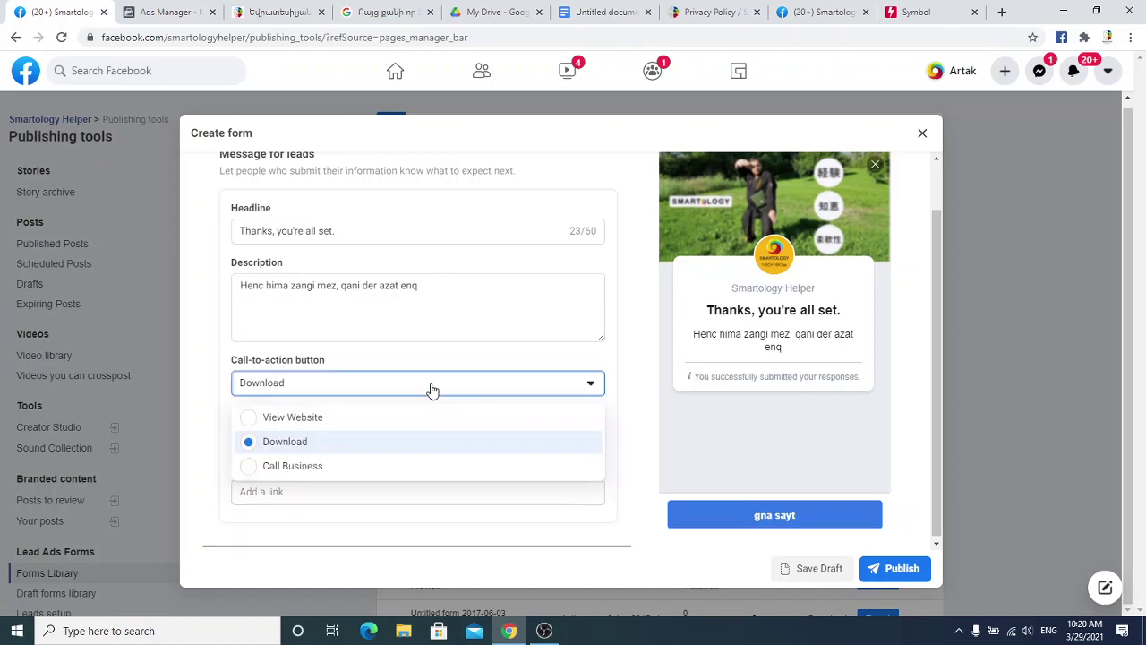
left_click(292, 467)
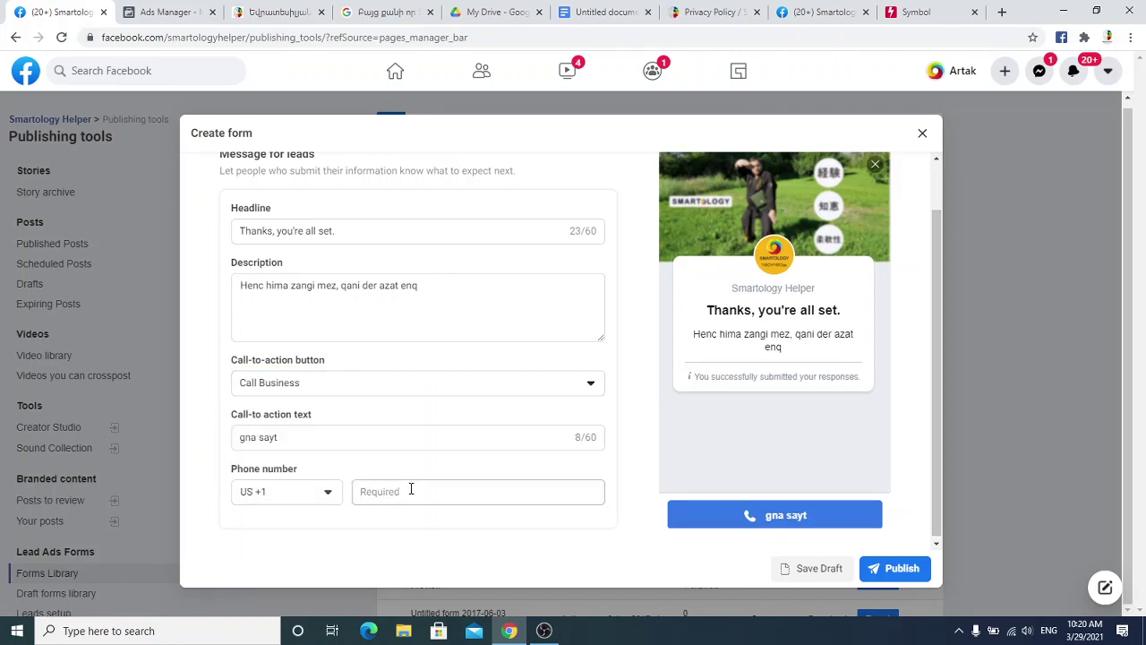
left_click(321, 493)
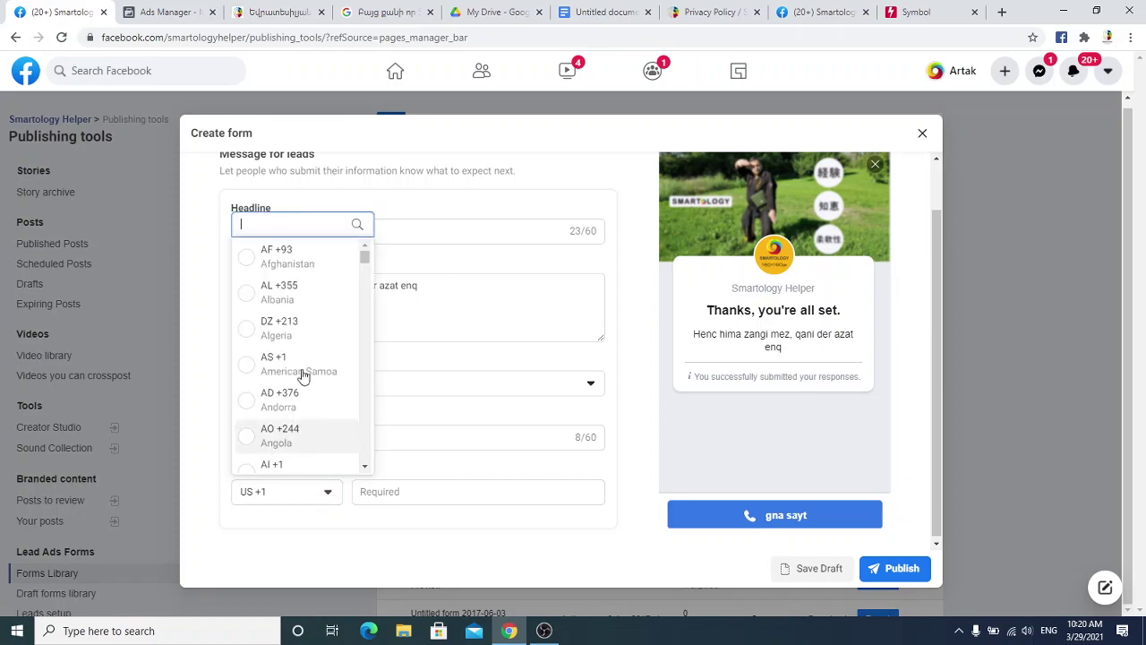
scroll(314, 376, "down", 2)
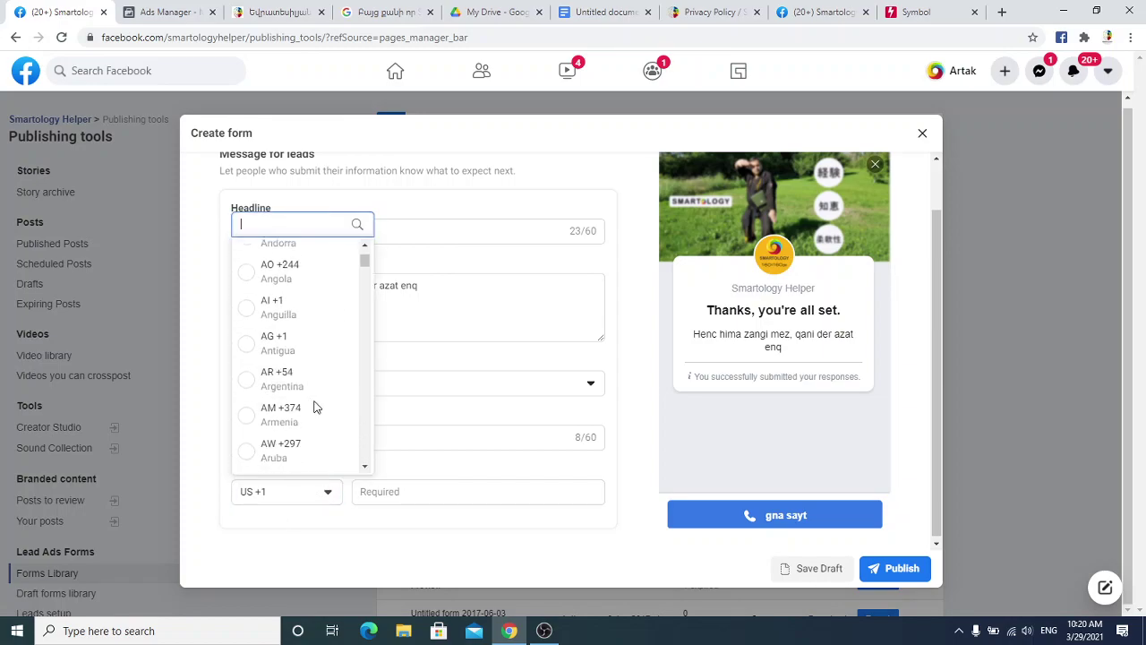
left_click(312, 376)
left_click(410, 492)
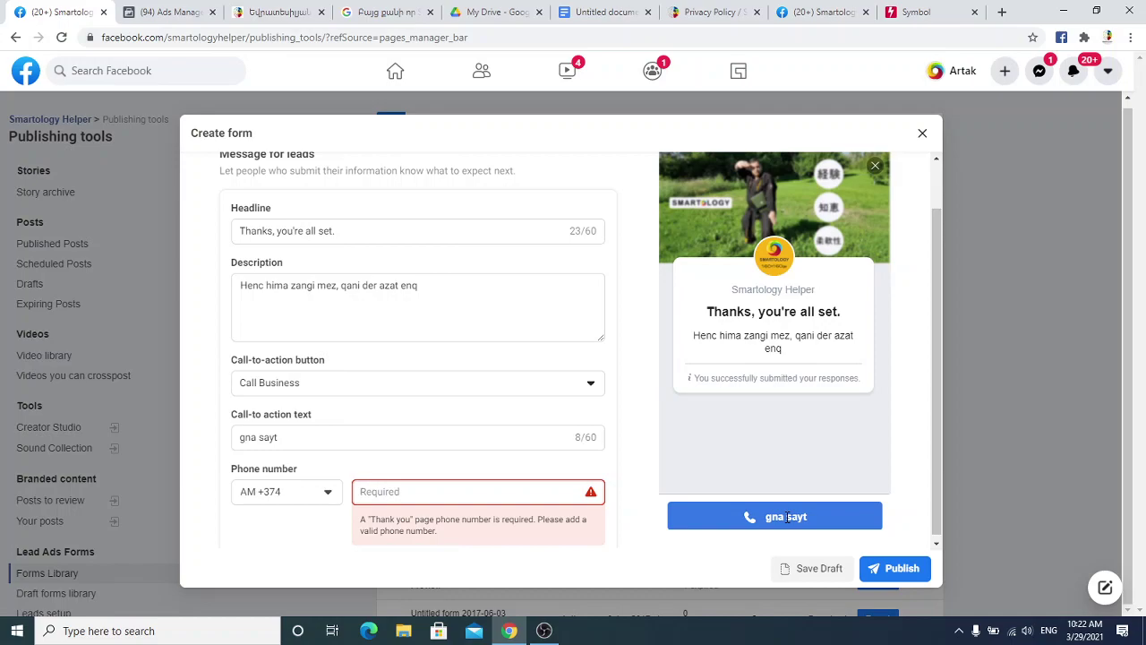
- Set the call-to-action button to View Website and link it to the smartology.am/2019/03/18 article open in another browser tab
left_click(452, 383)
left_click(333, 419)
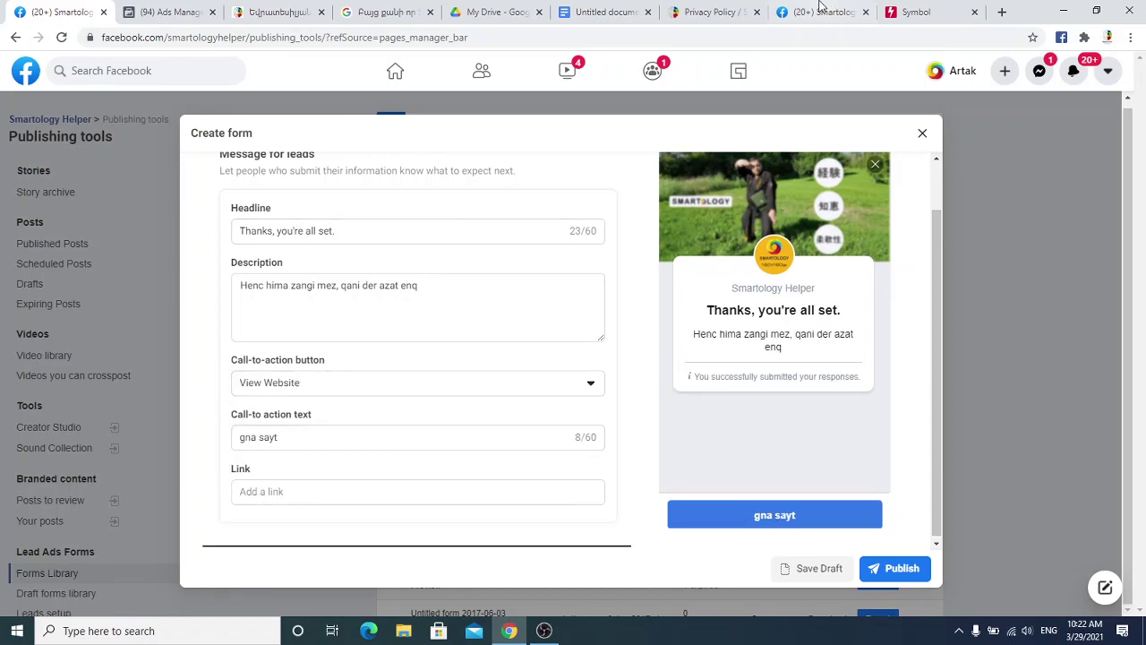
left_click(712, 12)
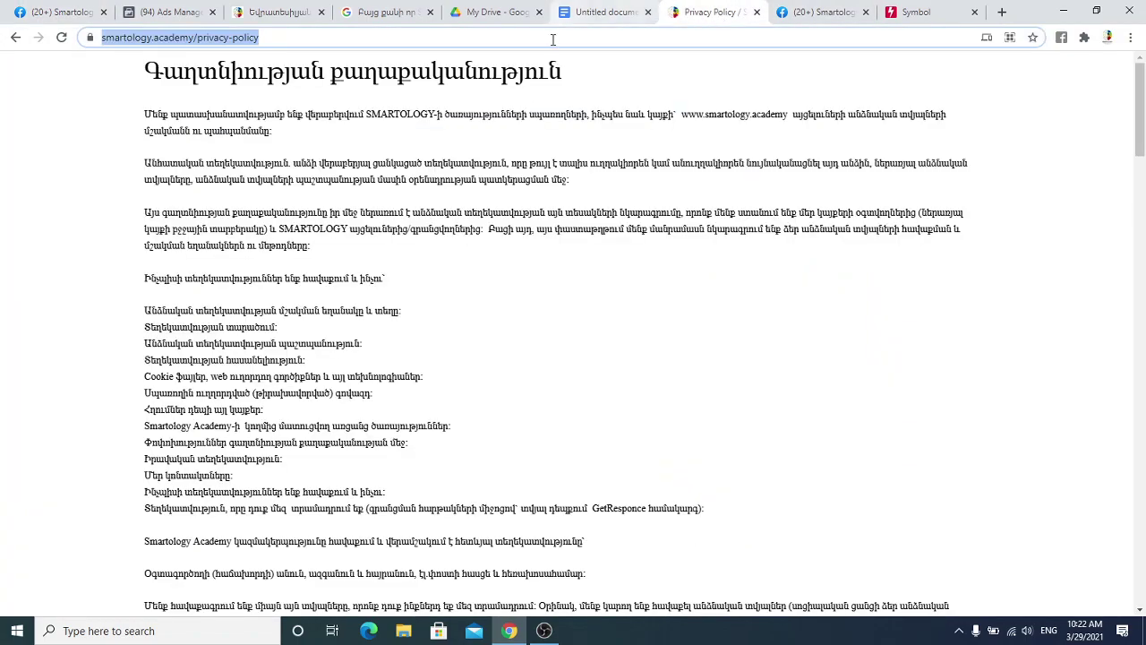
left_click(273, 12)
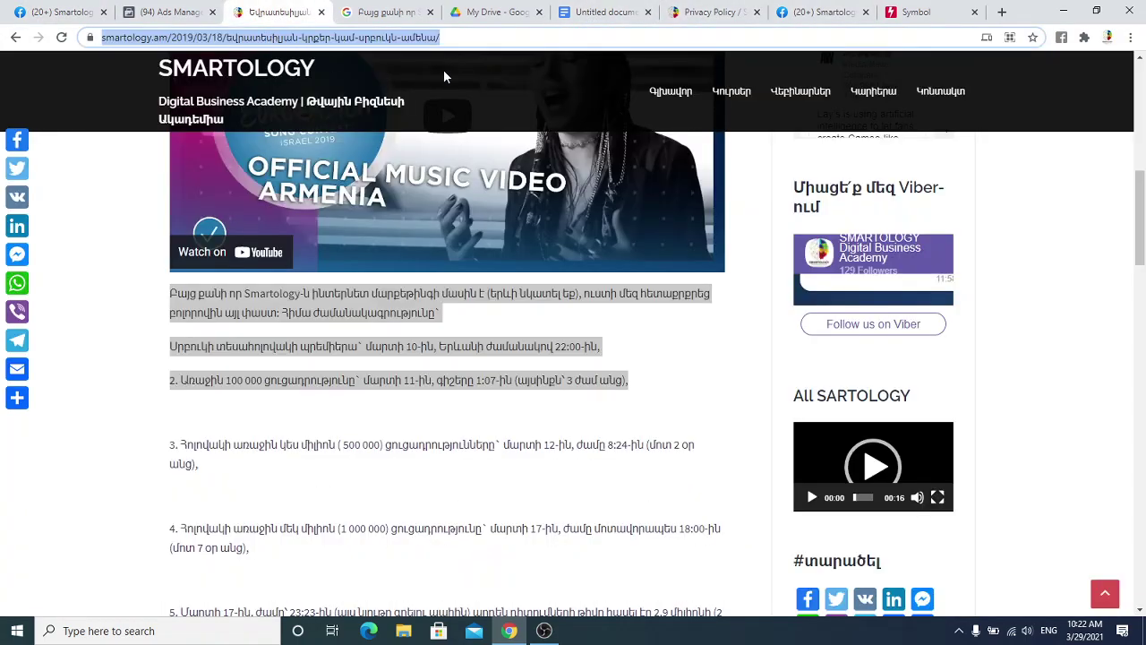
left_click(72, 12)
left_click(399, 499)
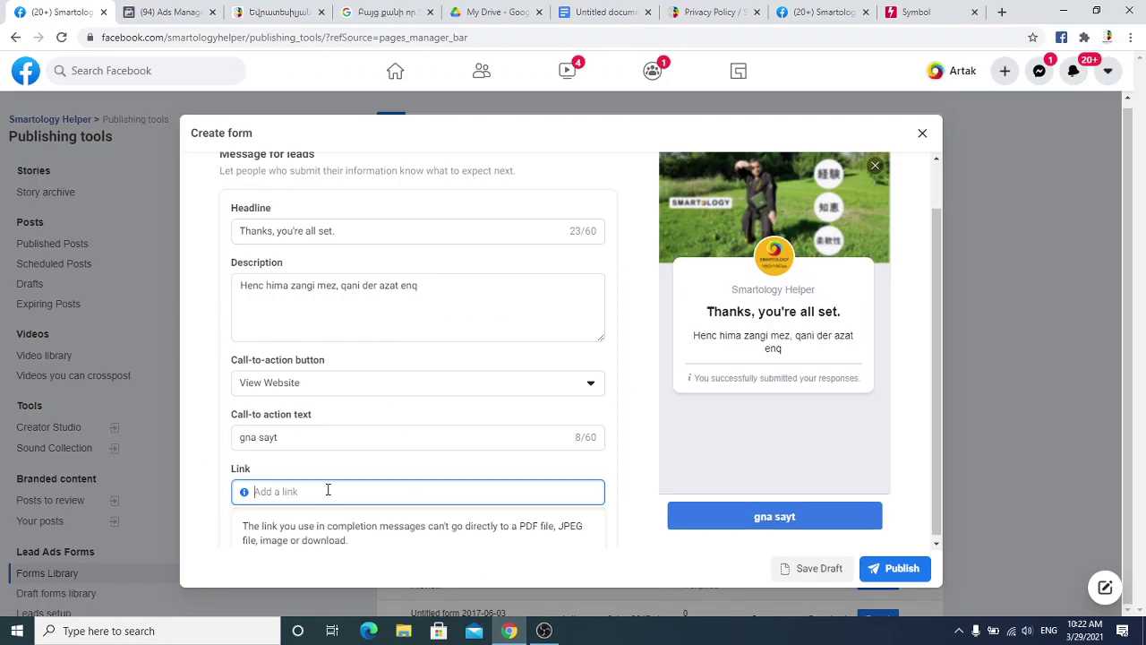
key("ctrl+v")
left_click(914, 498)
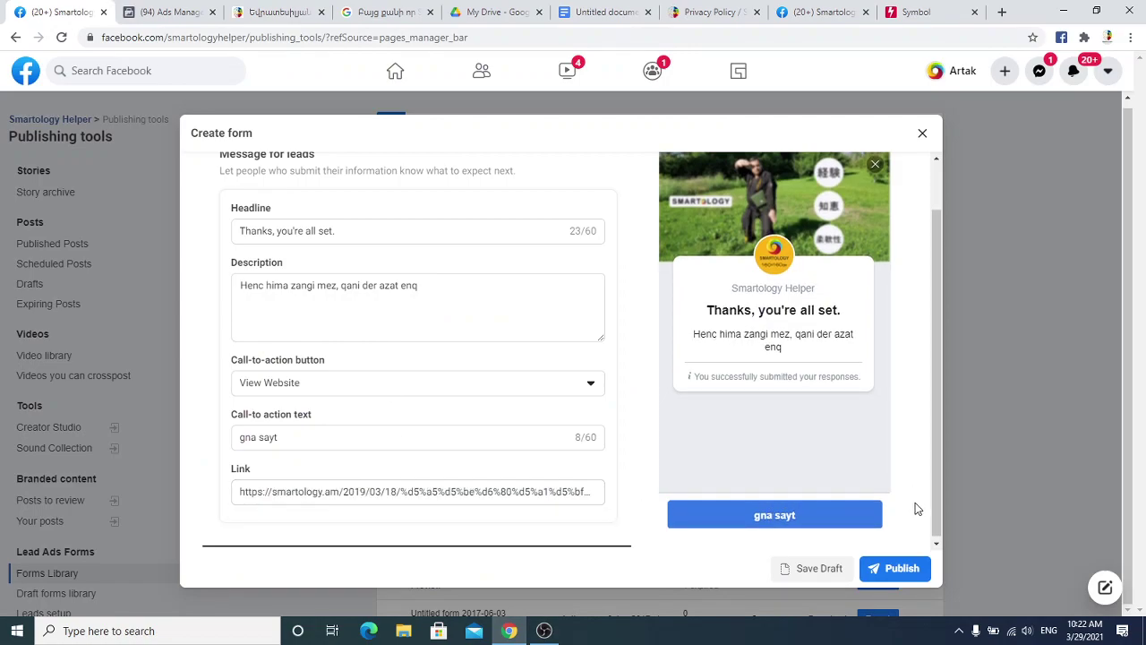
- Save the form as a draft and set its sharing option to Open in the form configuration
left_click(809, 573)
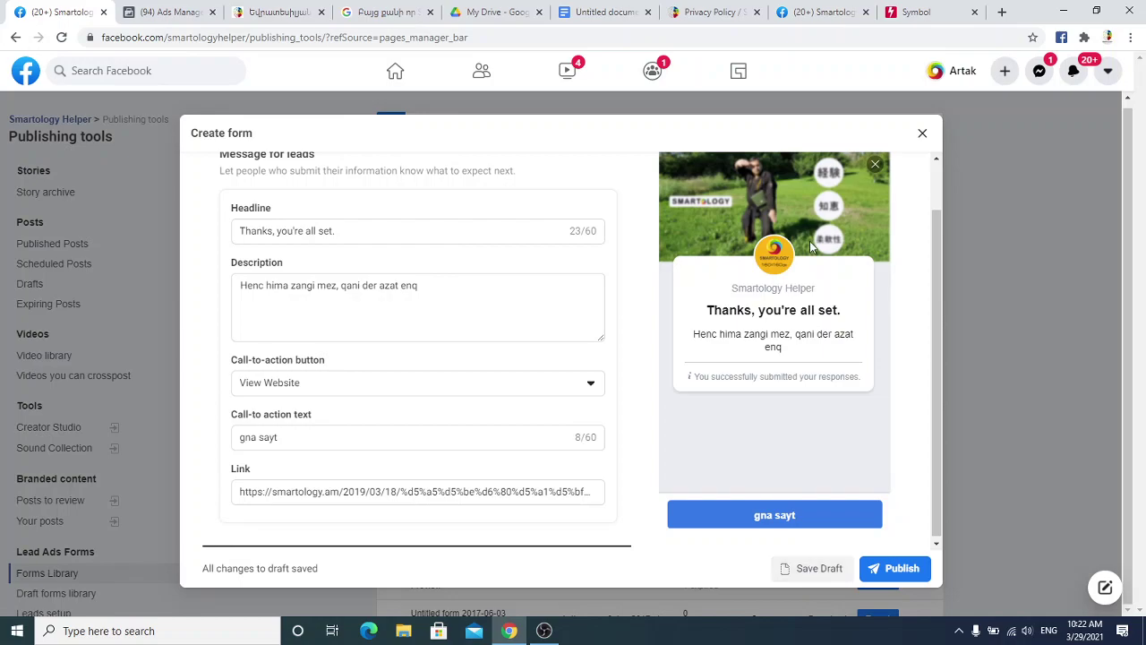
scroll(333, 231, "up", 2)
scroll(532, 302, "down", 2)
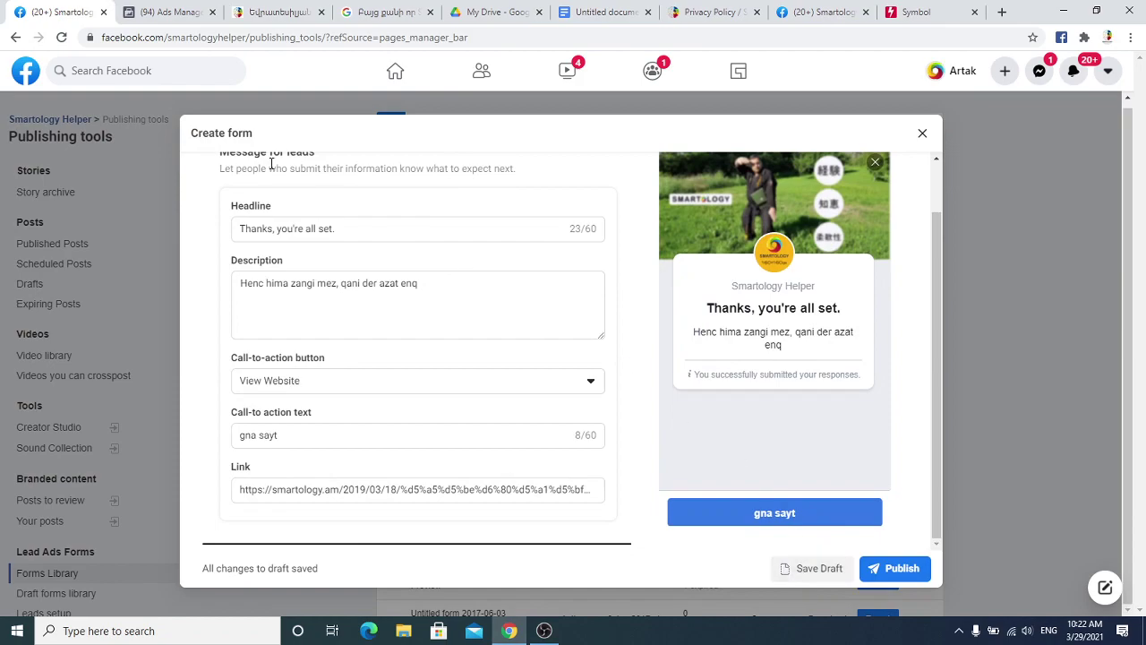
scroll(332, 230, "up", 3)
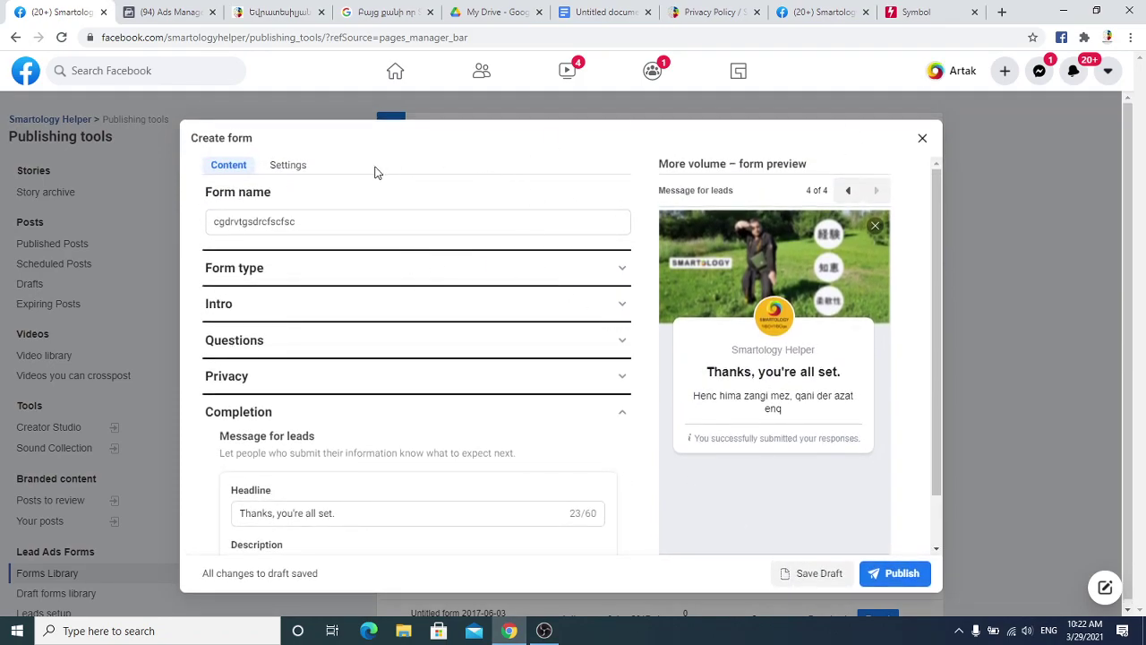
left_click(295, 171)
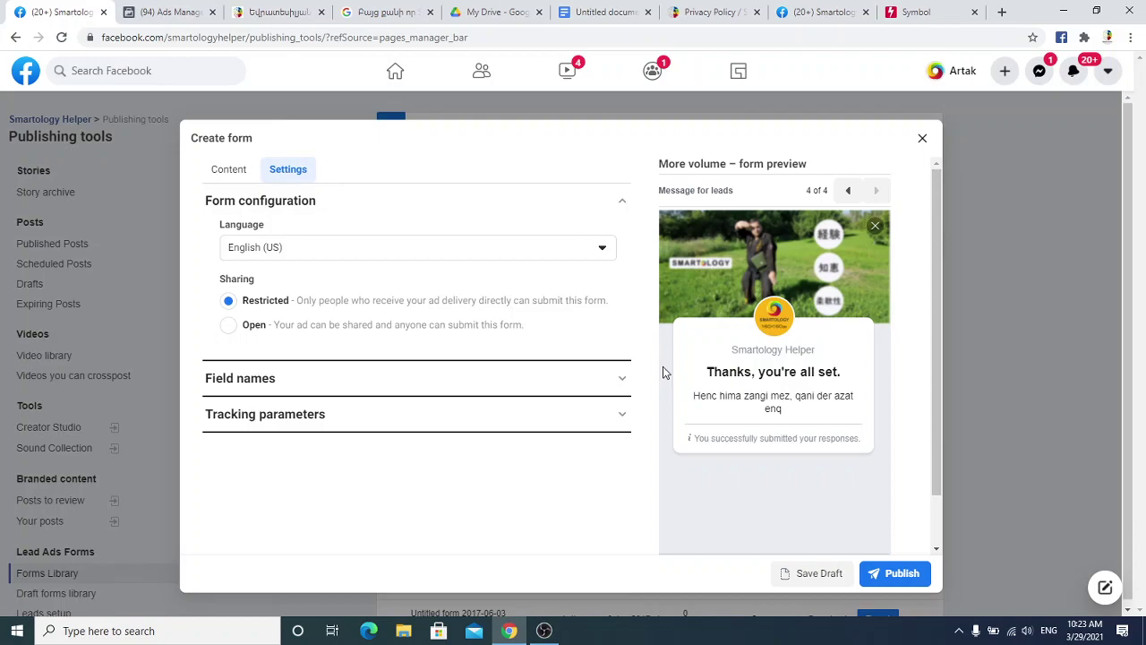
left_click(226, 328)
- Examine the export field names of the form's questions and the tracking parameter options
left_click(279, 376)
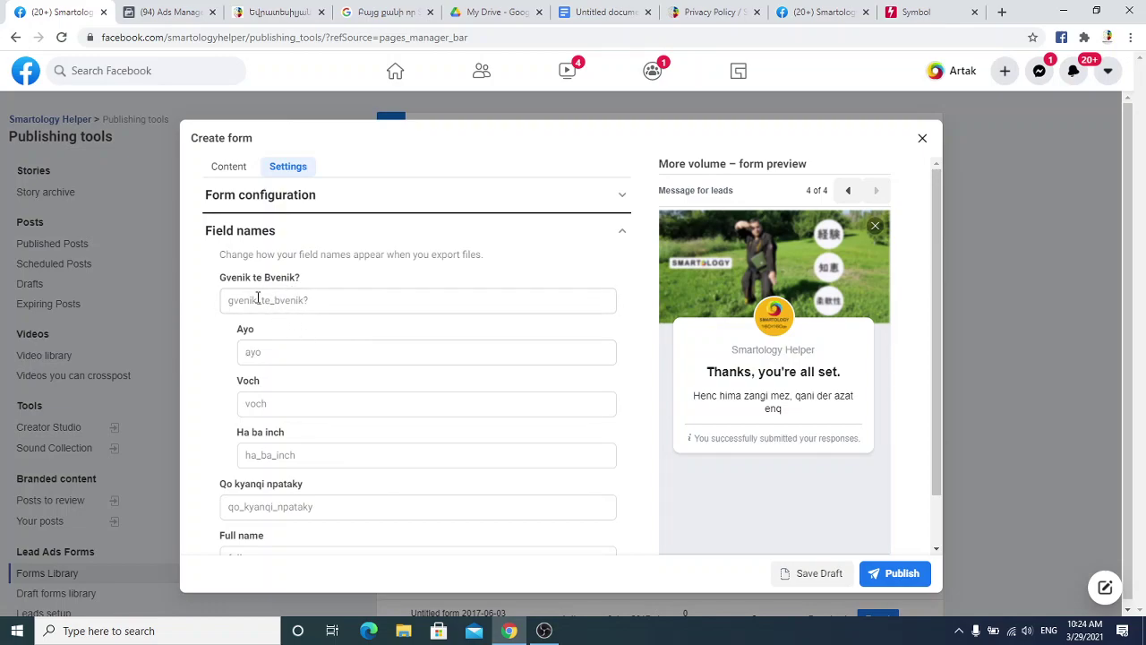
left_click(373, 300)
left_click(303, 349)
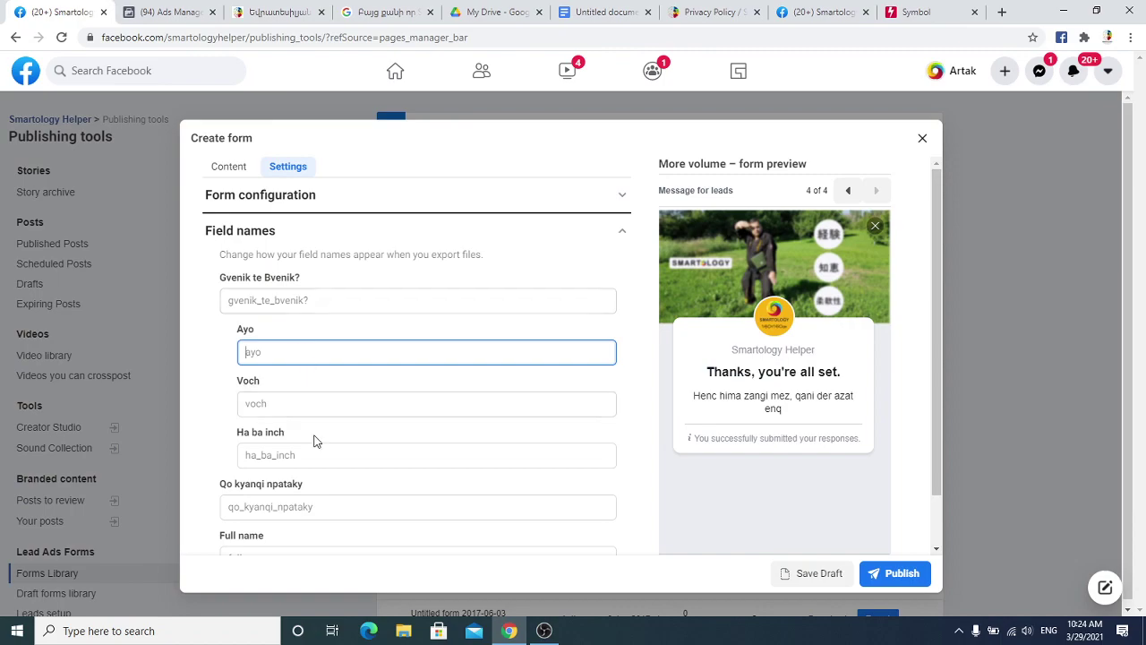
scroll(317, 448, "down", 1)
scroll(315, 464, "down", 1)
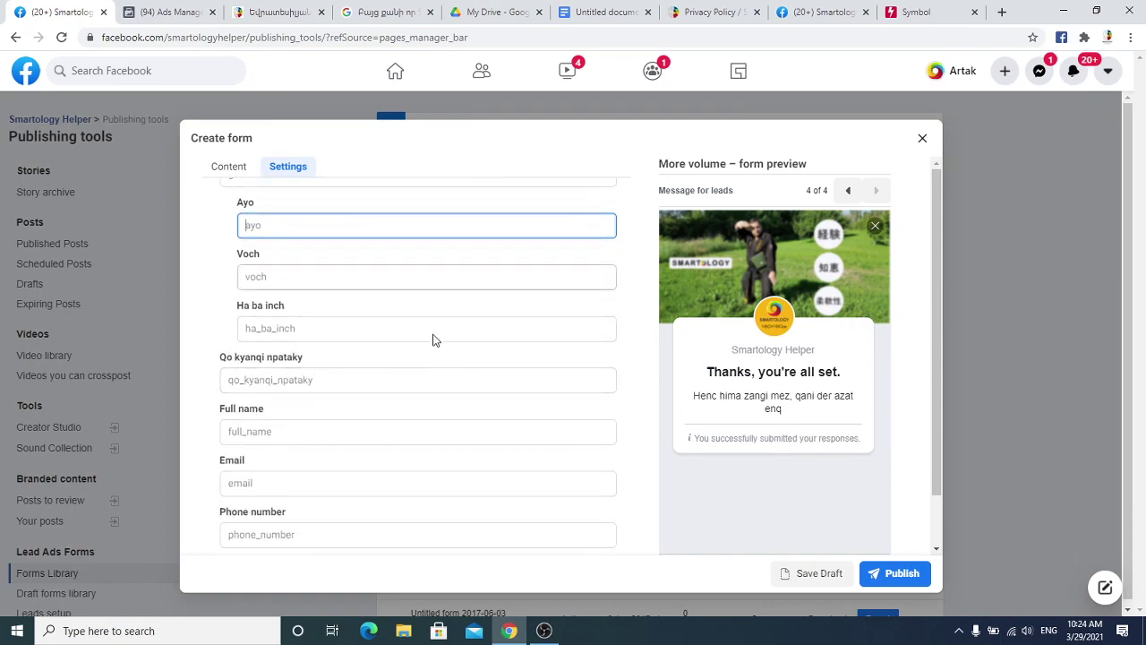
scroll(336, 339, "up", 2)
scroll(351, 358, "down", 2)
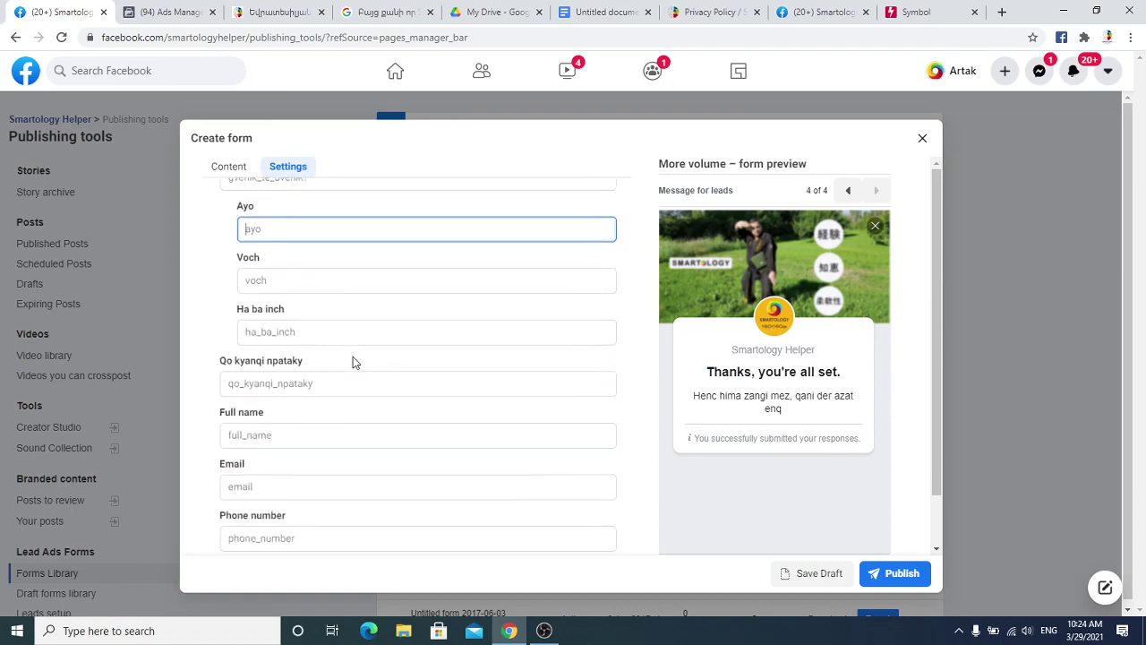
scroll(356, 359, "down", 1)
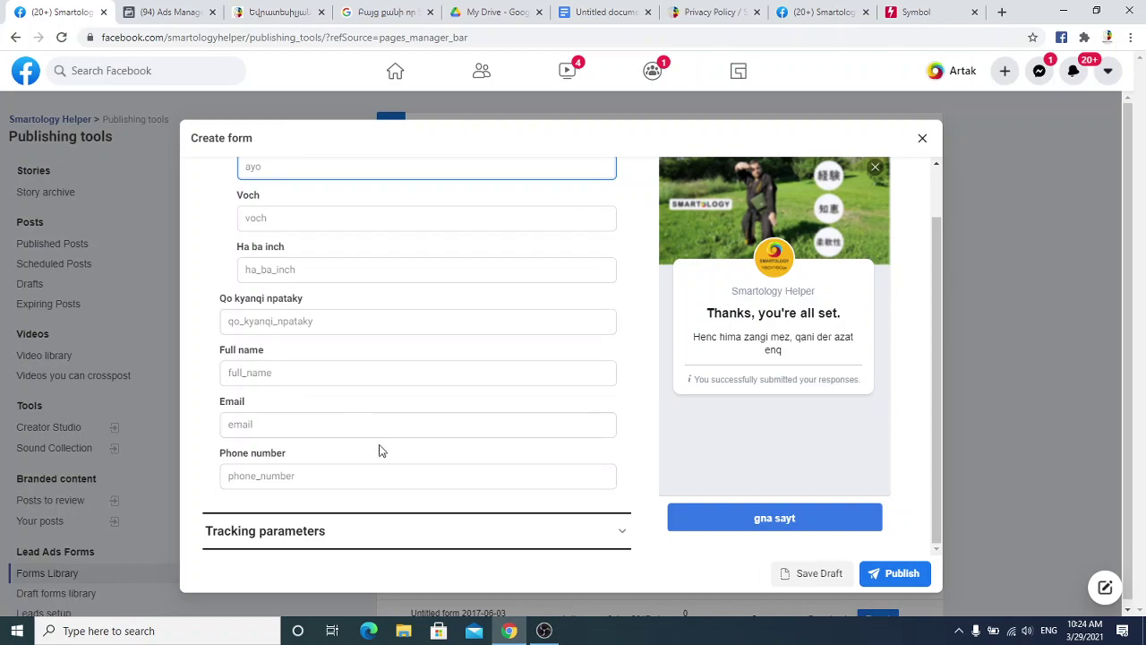
scroll(325, 316, "up", 3)
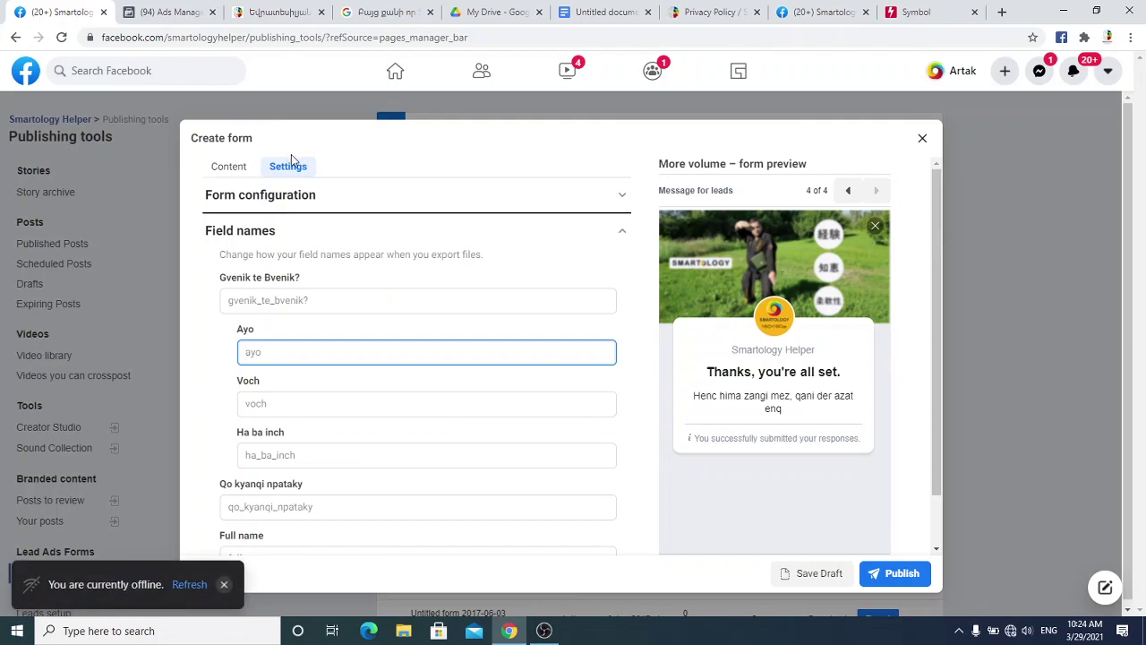
scroll(362, 453, "down", 3)
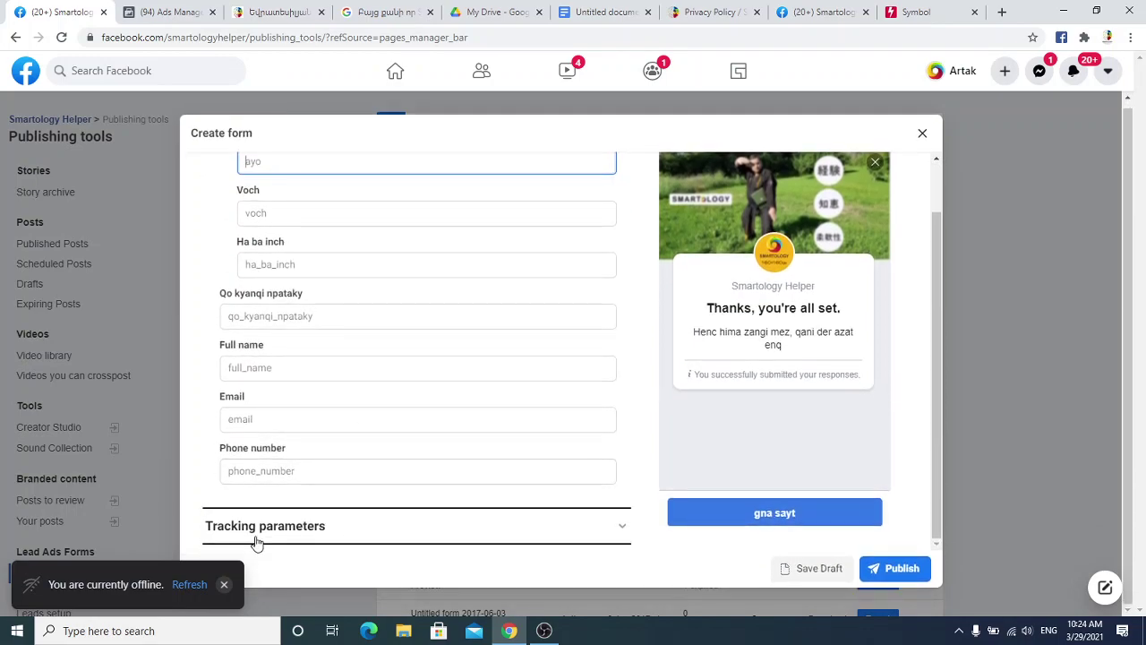
left_click(269, 538)
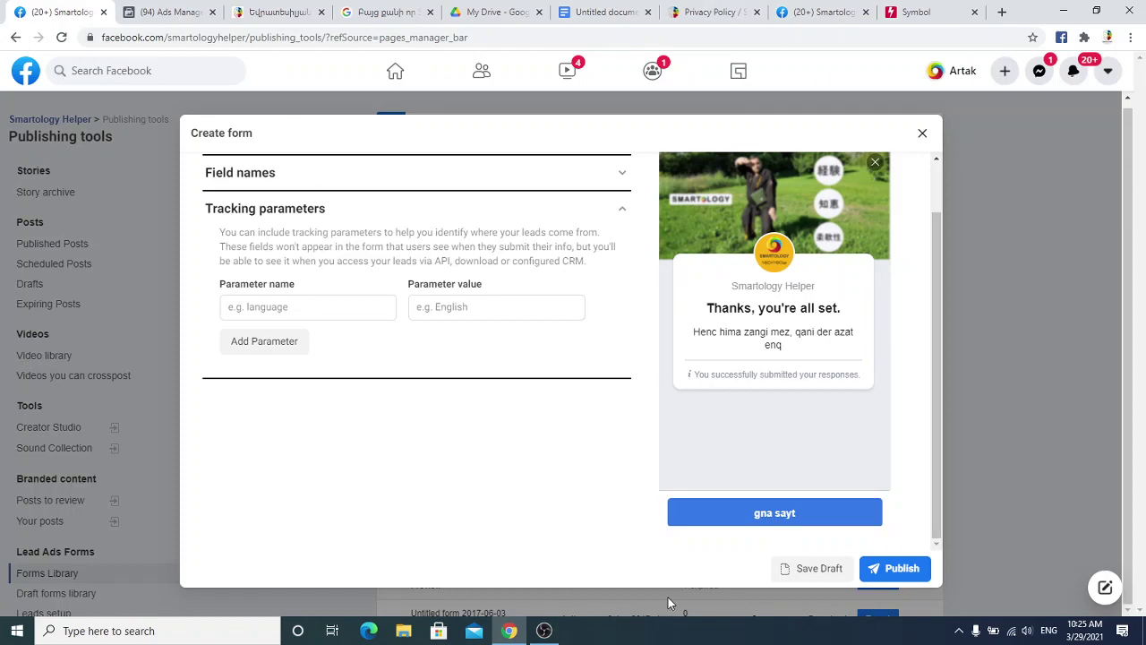
- Publish the lead form and reload the publishing tools to reopen the Forms Library
left_click(900, 573)
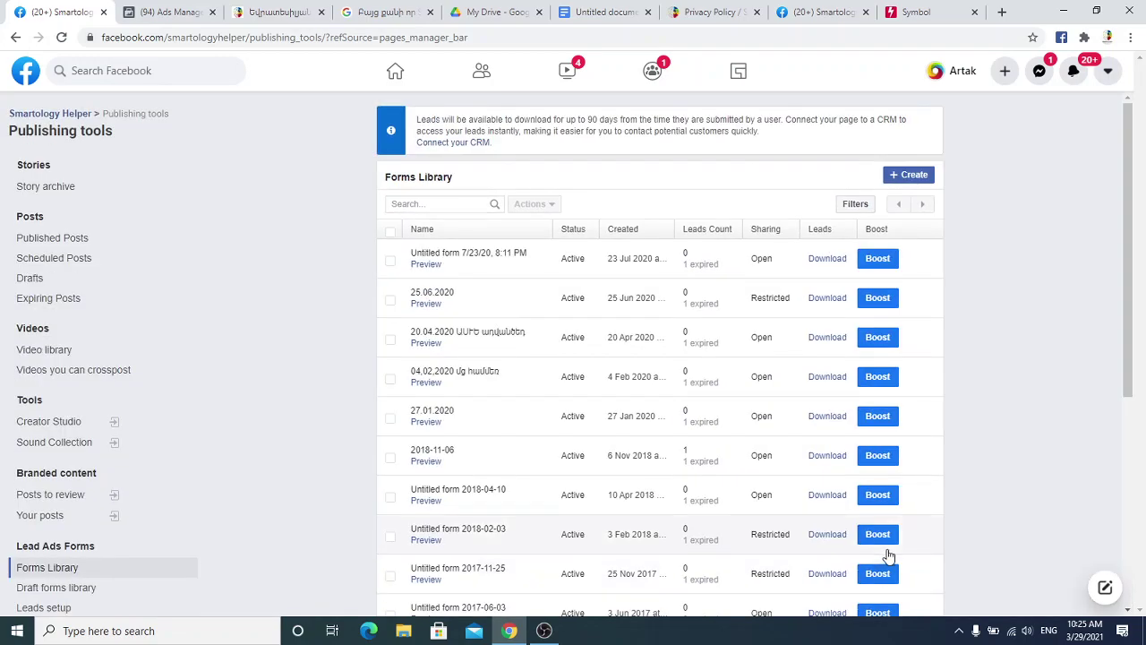
mouse_move(488, 258)
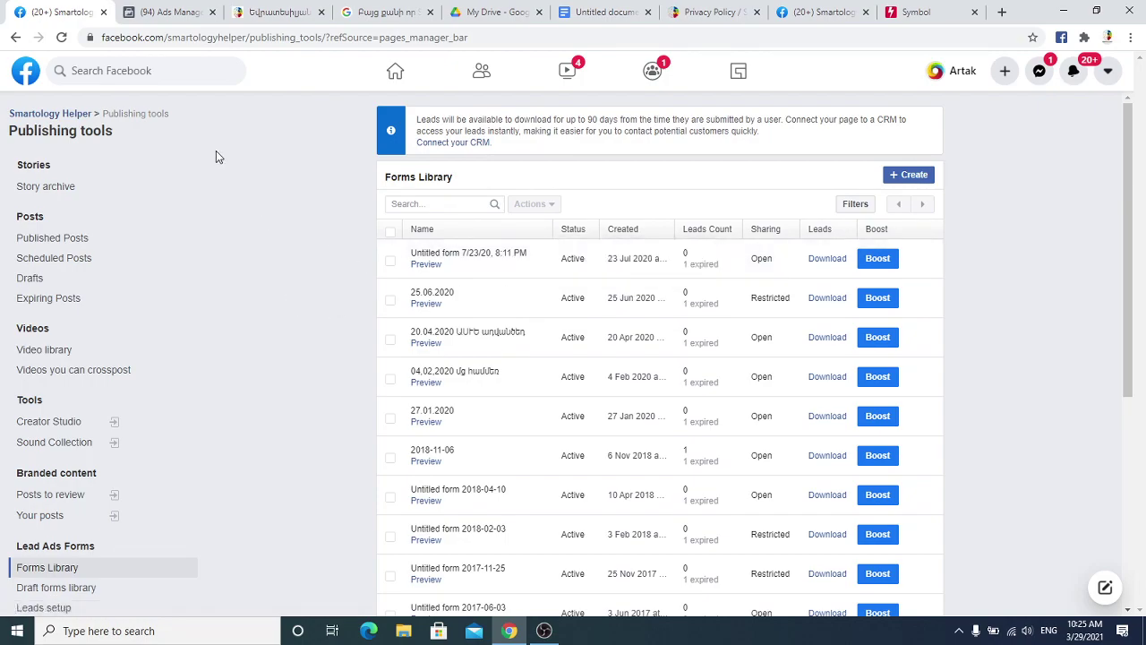
left_click(61, 37)
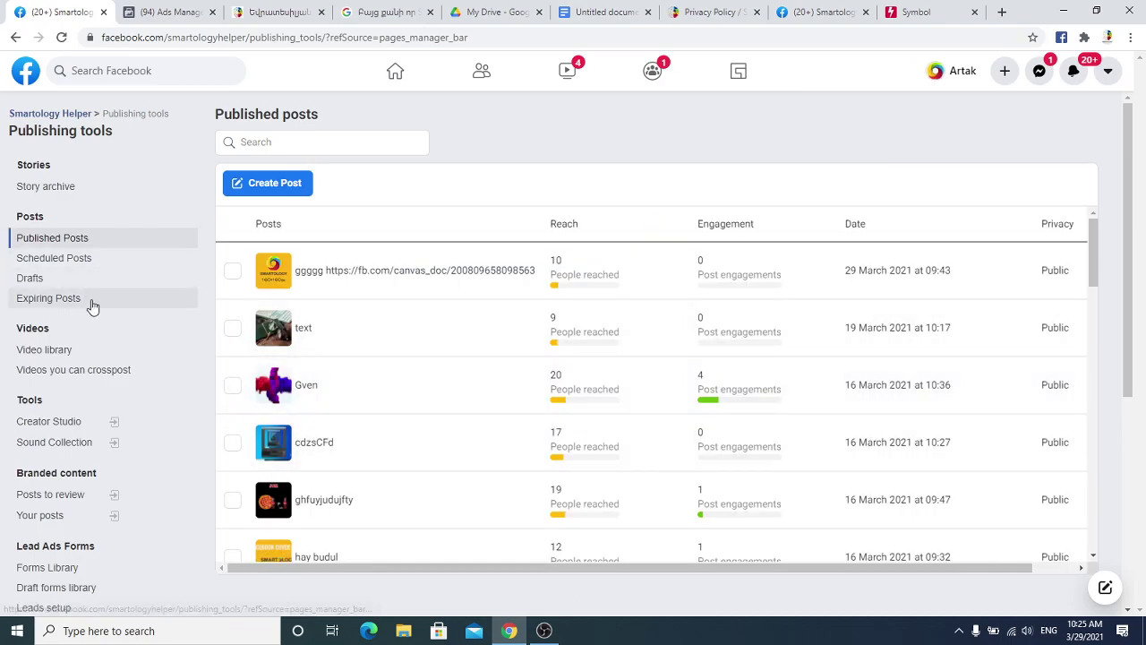
scroll(92, 302, "down", 4)
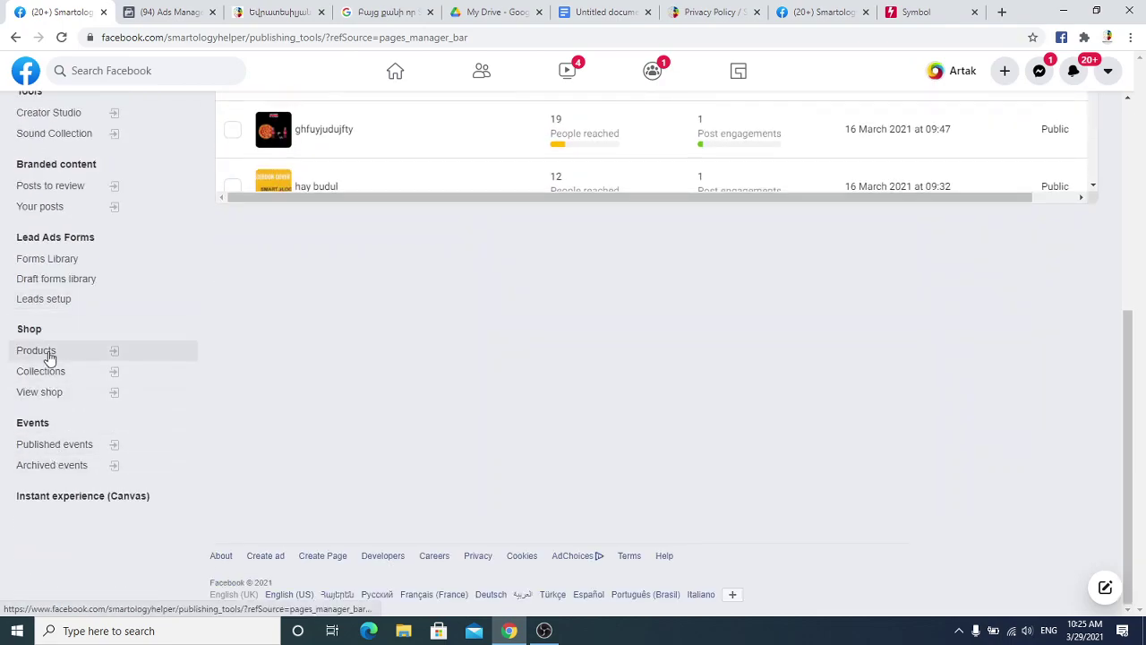
left_click(70, 260)
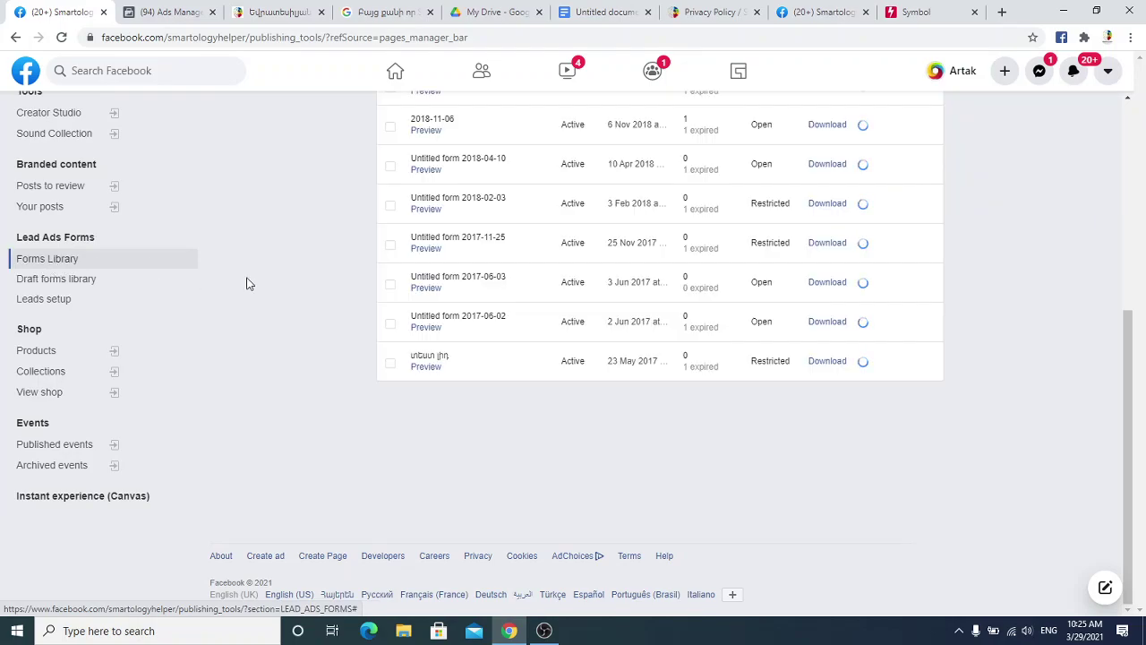
scroll(421, 227, "up", 4)
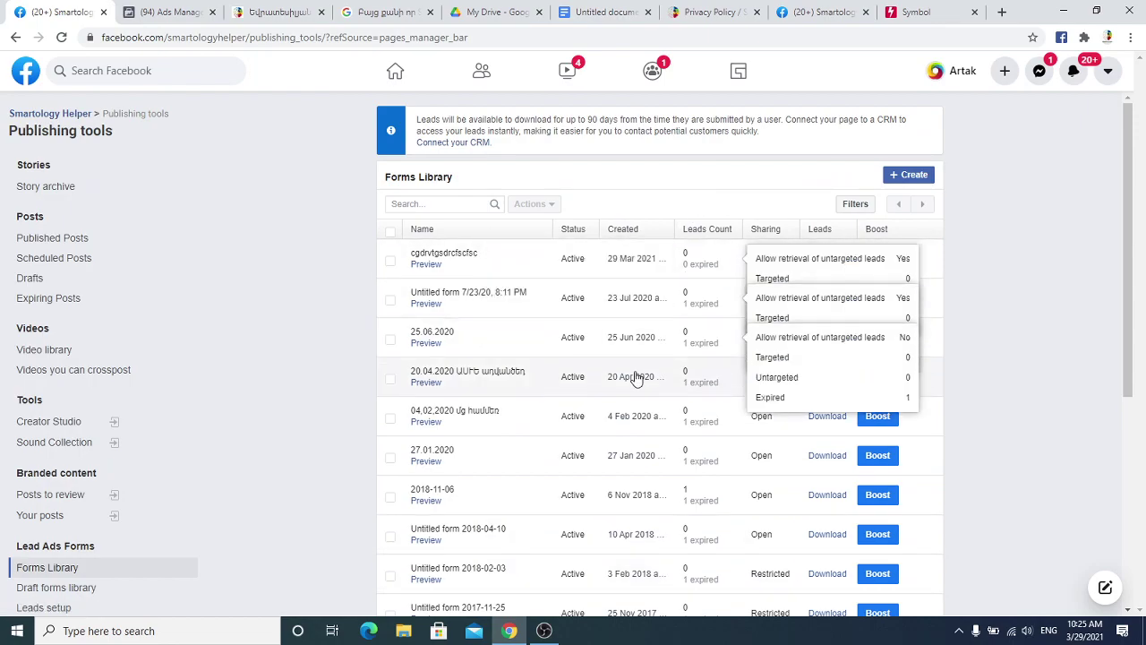
- Examine the forms list and the lead download options of the form created on 23 May 2017
scroll(806, 286, "down", 5)
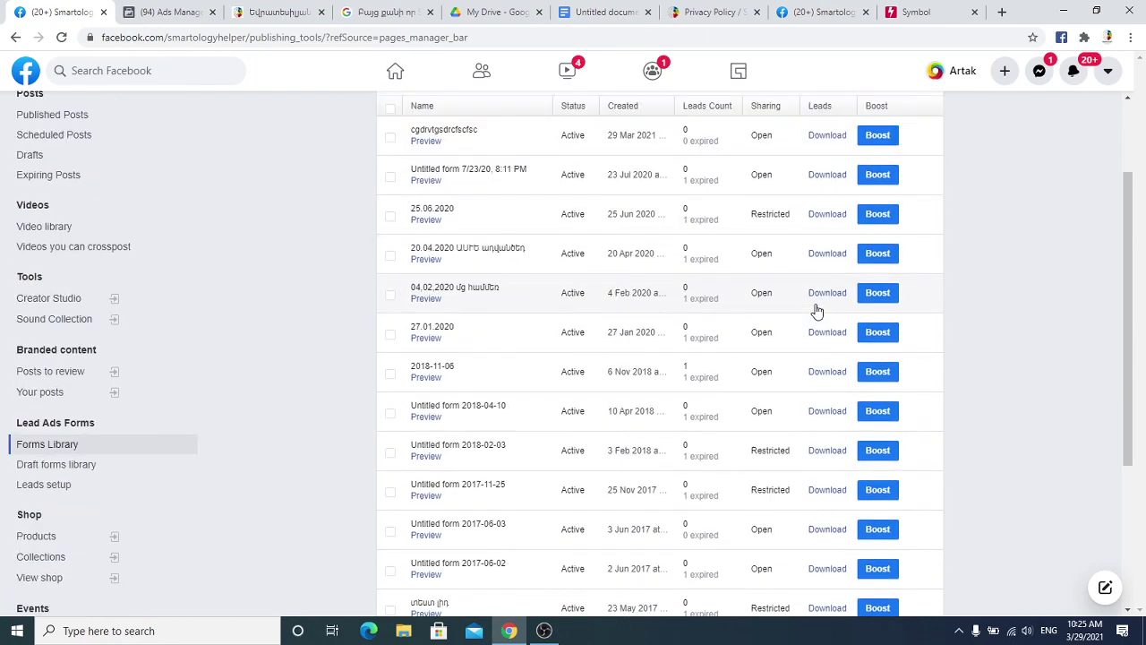
scroll(813, 256, "up", 3)
scroll(823, 234, "up", 1)
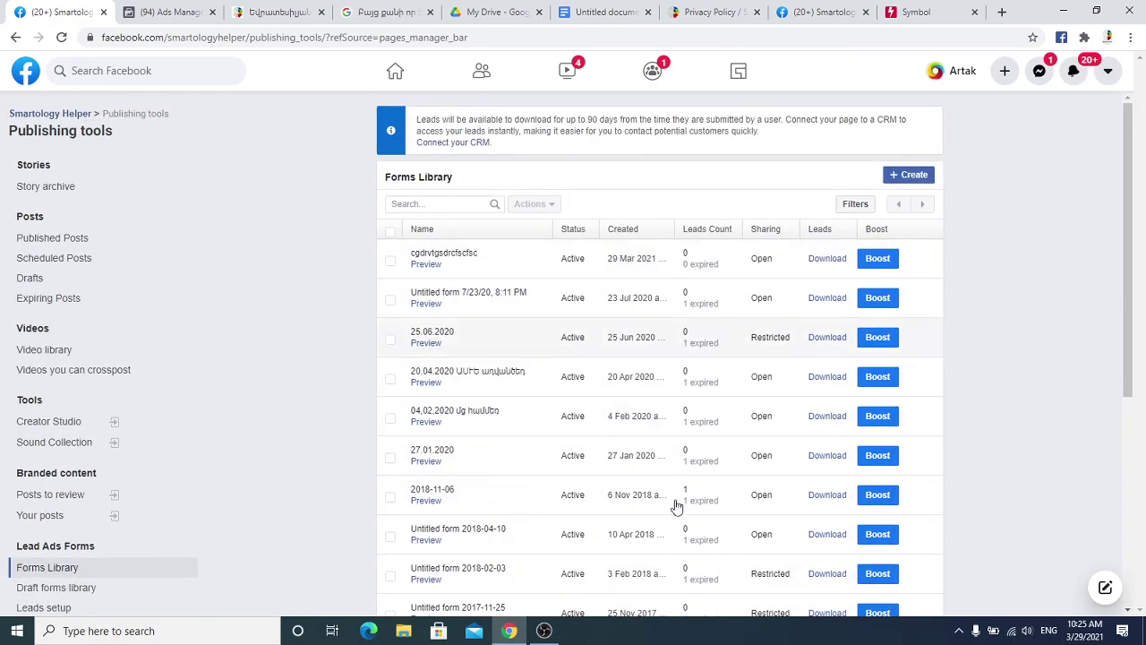
scroll(393, 464, "down", 4)
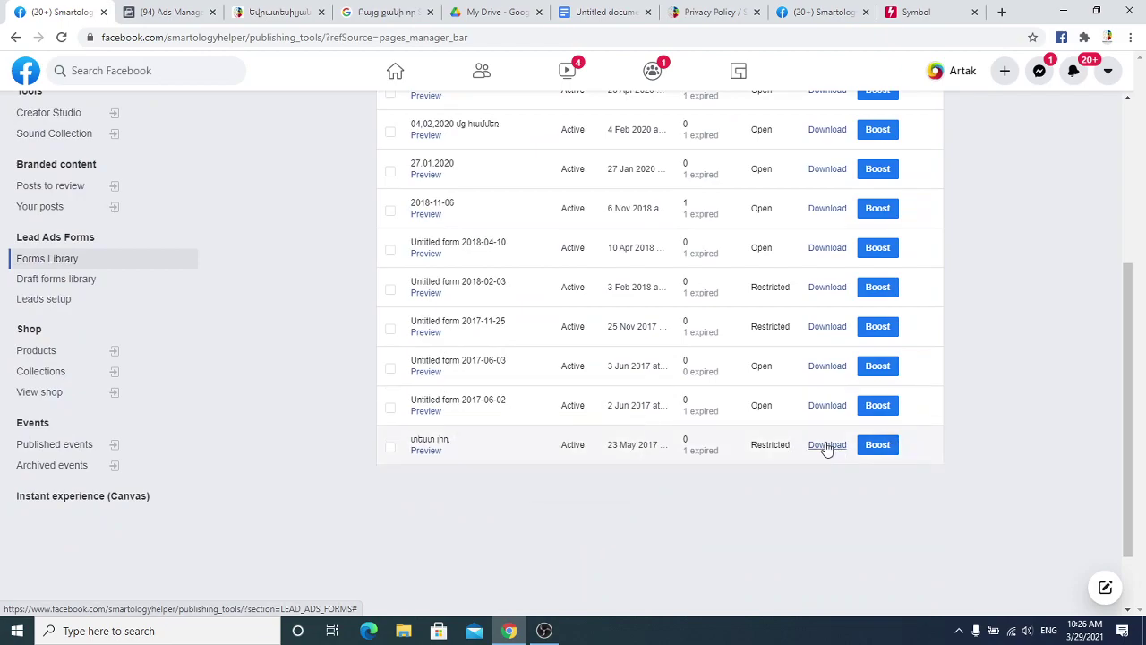
left_click(826, 444)
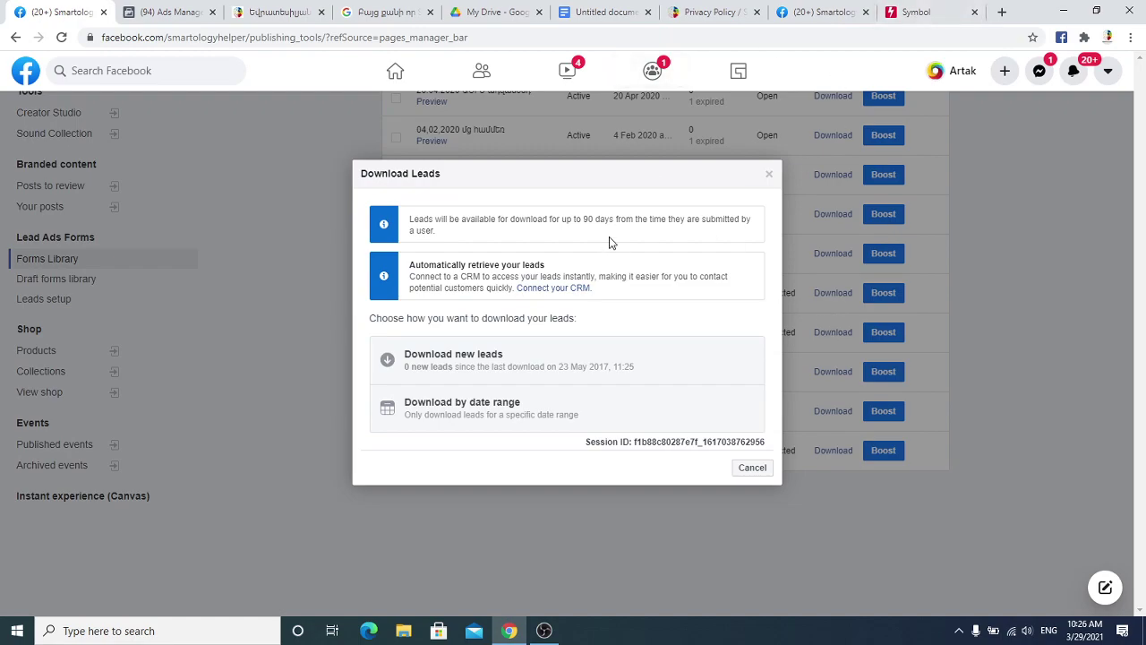
left_click(768, 175)
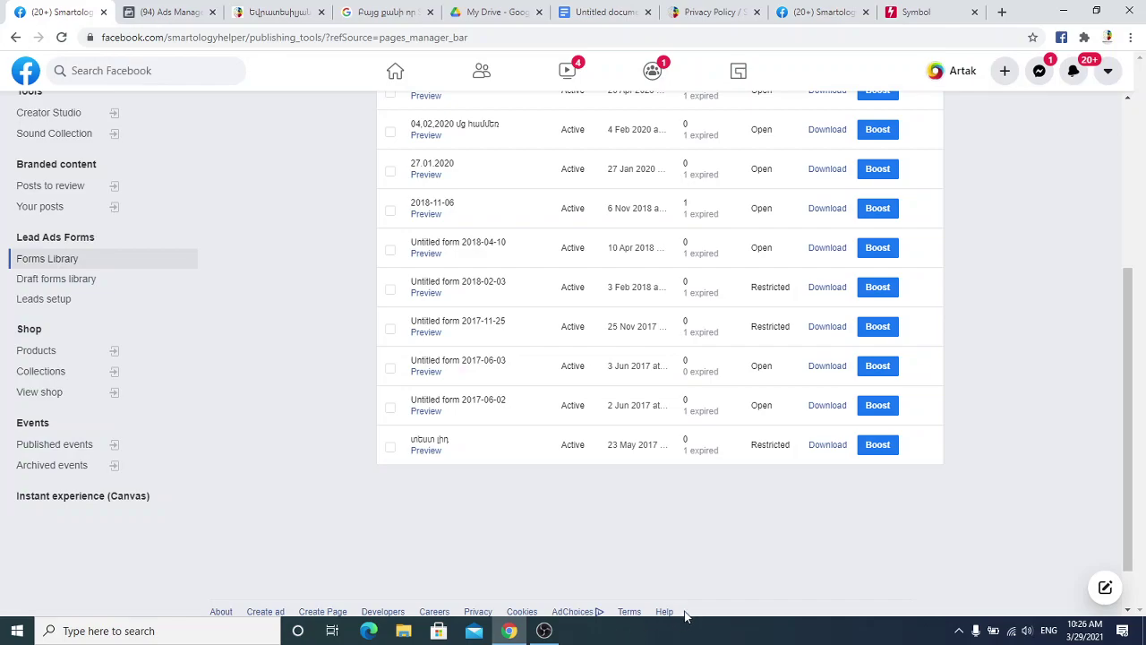
scroll(660, 374, "down", 1)
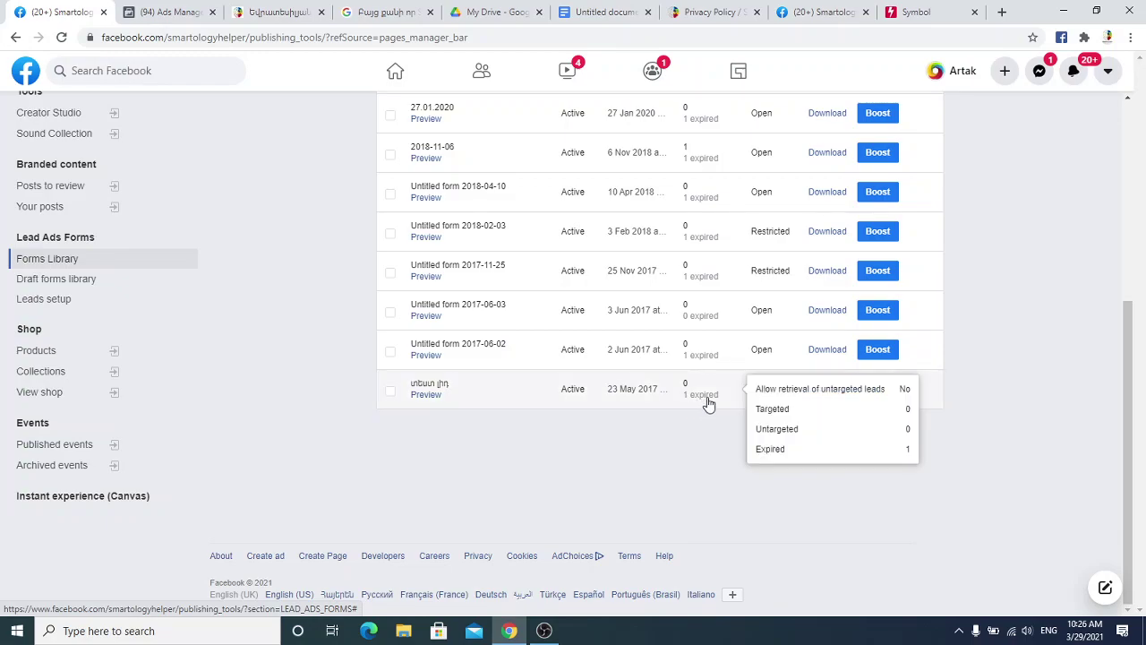
scroll(704, 403, "up", 4)
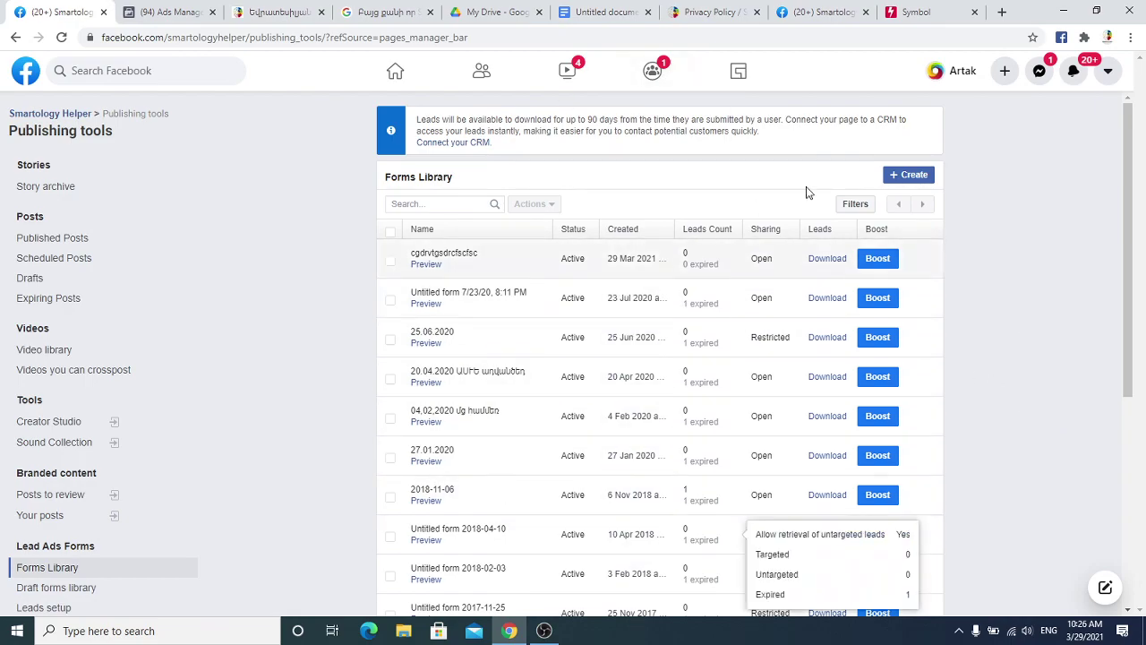
scroll(592, 571, "down", 4)
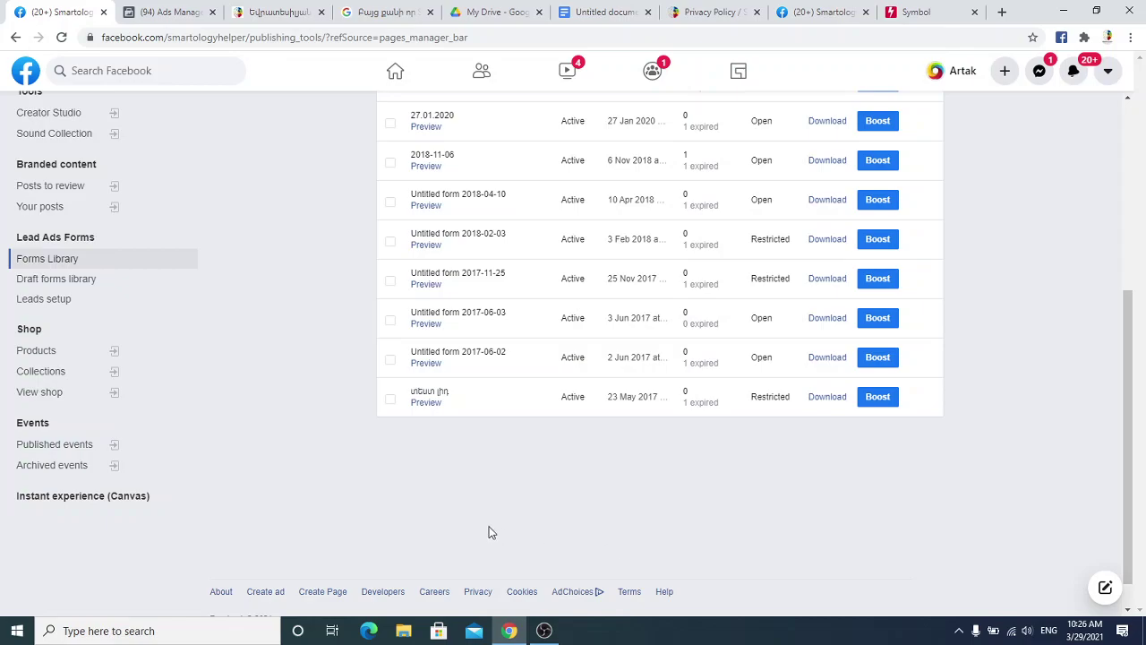
- Open the preview of the cgdrvtgsdrcfscfsc form and review its intro text, questions and contact fields
scroll(525, 439, "up", 4)
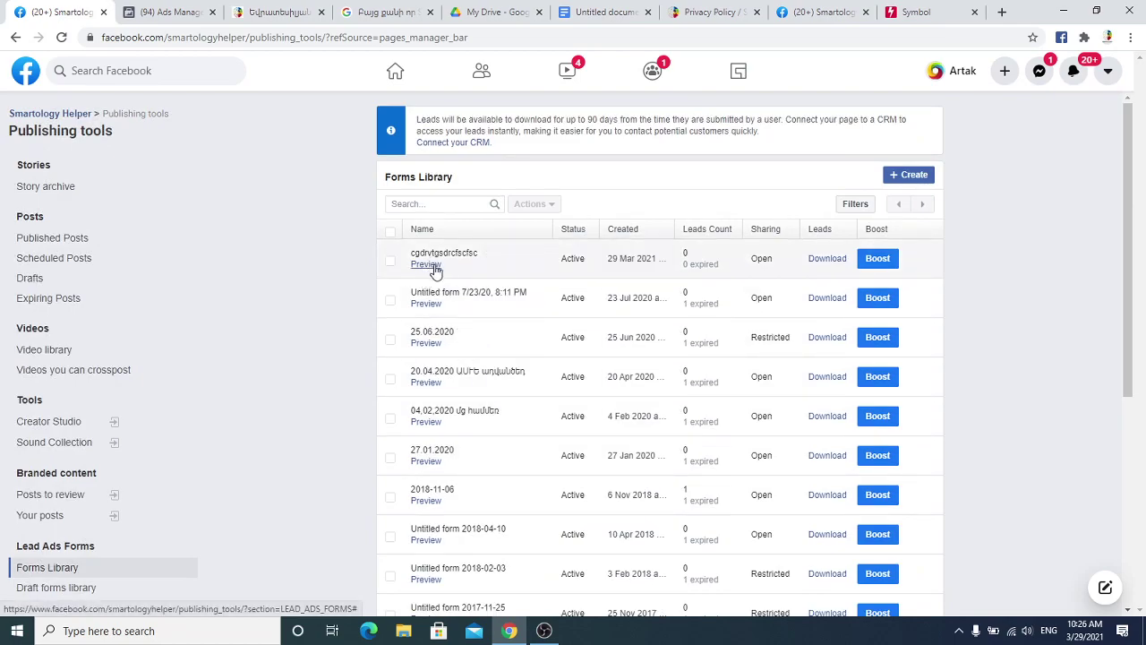
left_click(427, 265)
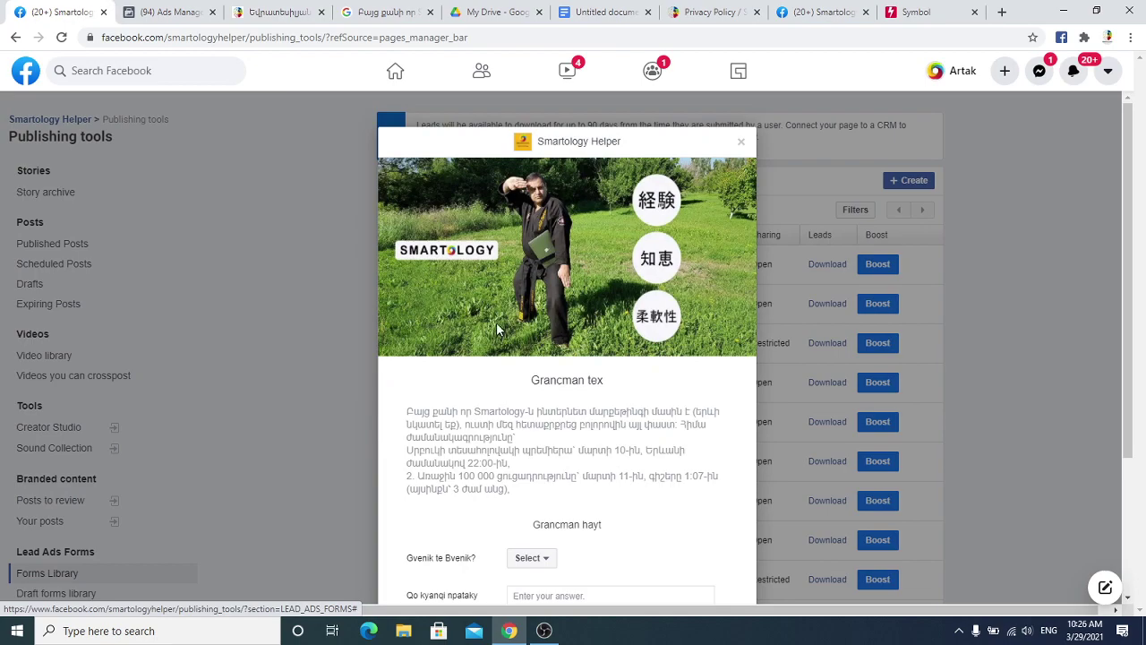
scroll(721, 393, "down", 3)
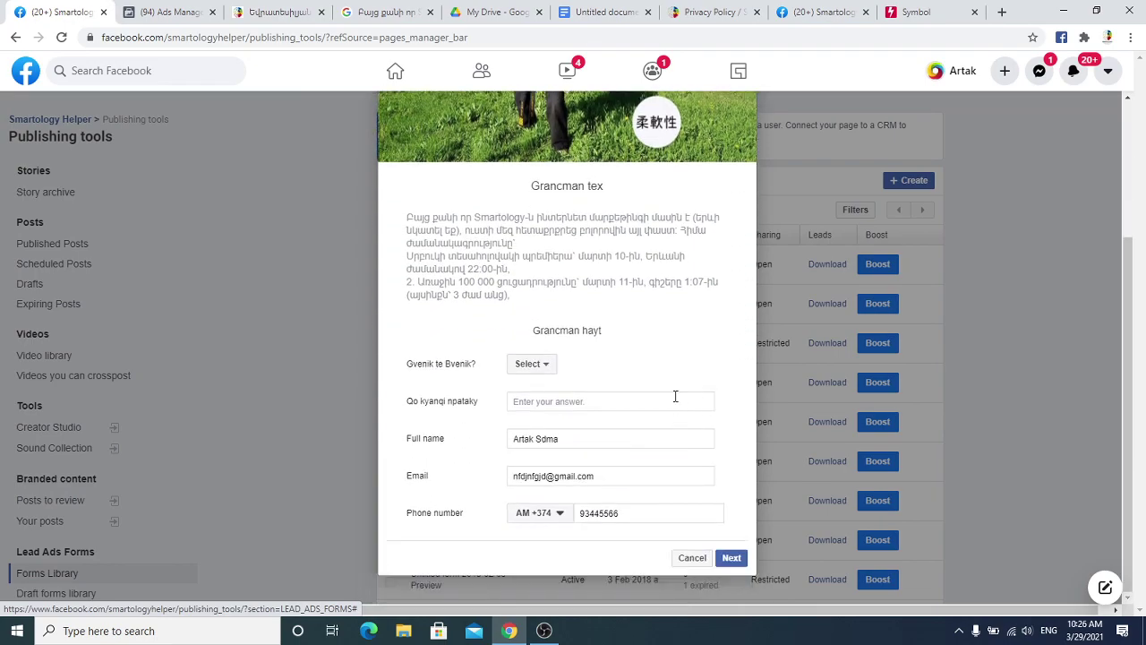
scroll(675, 390, "up", 3)
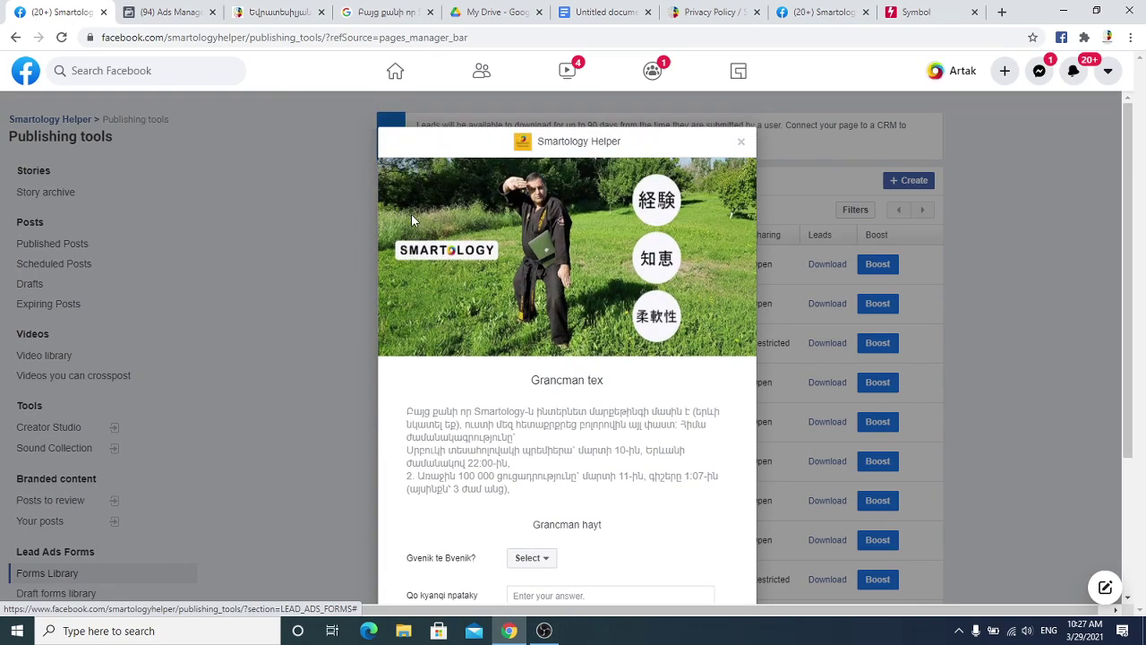
left_click_drag(540, 379, 614, 402)
scroll(600, 413, "down", 2)
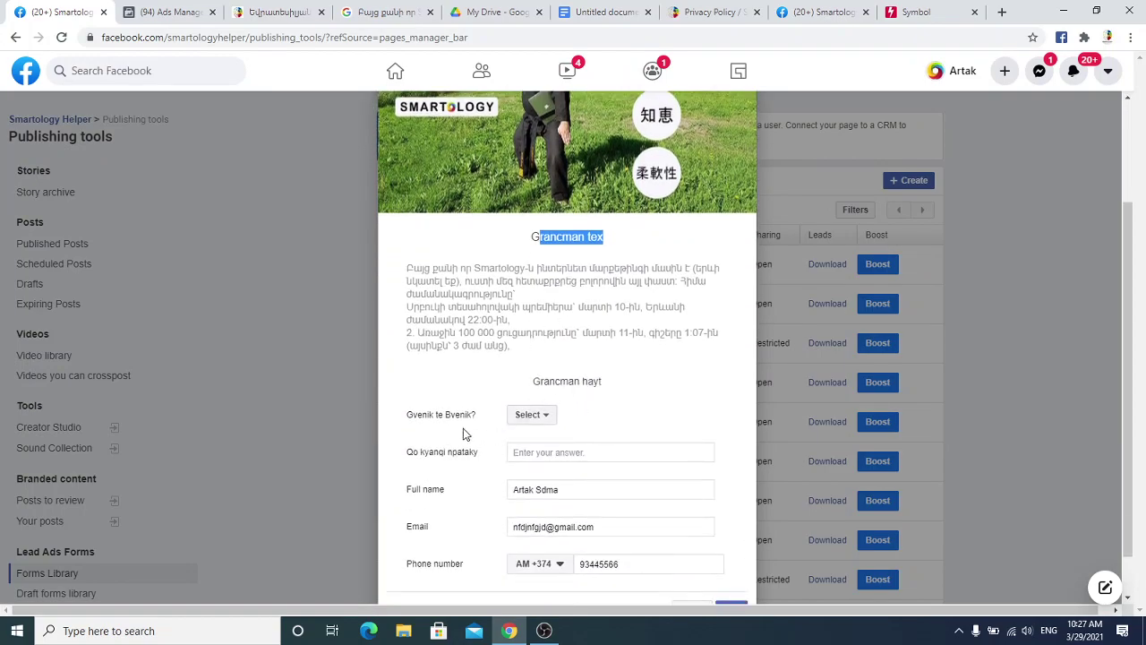
scroll(568, 399, "down", 1)
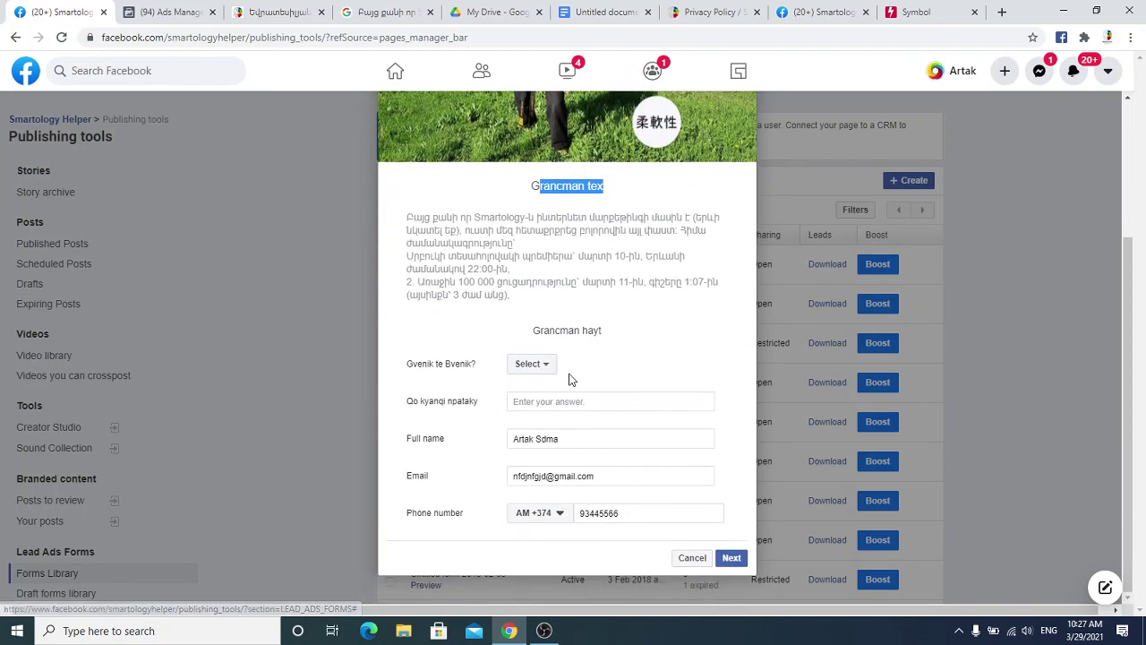
- Answer the Gvenik te Bvenik? question with Ha ba inch and the Qo kyanqi npataky question with "vxcbmnjhjdbvdg d,kfmx7 nvmxgnftvdfg"
left_click(542, 369)
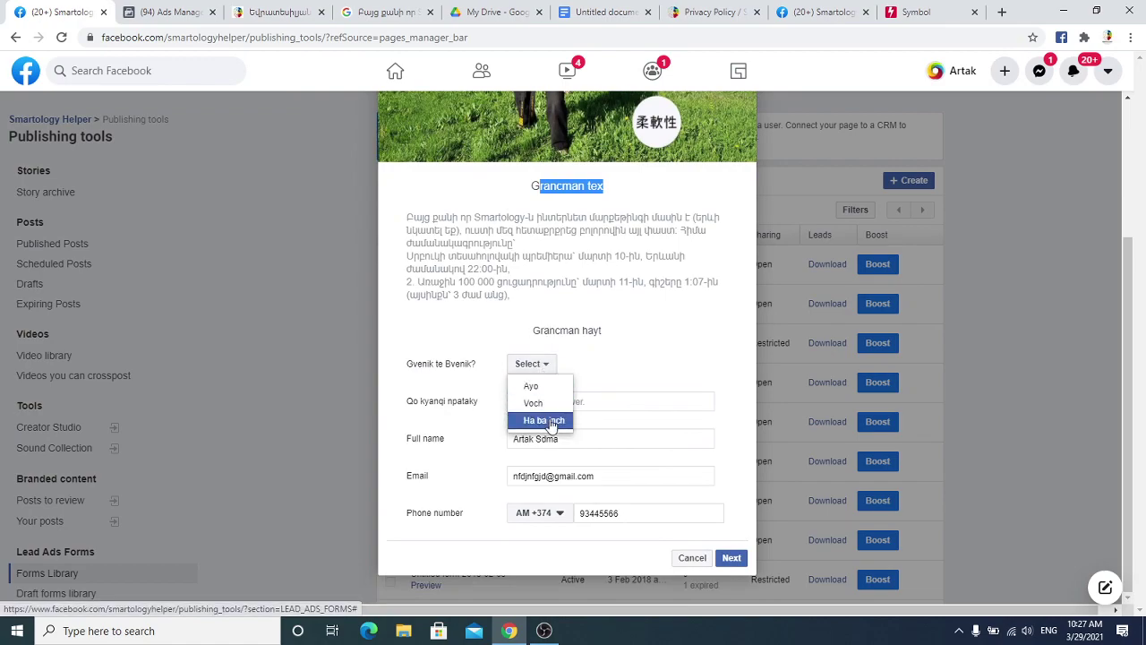
left_click(543, 420)
left_click(552, 401)
type("vxcbmnjhjdbvdg d,kfmx7 nvmxgnftvdfg")
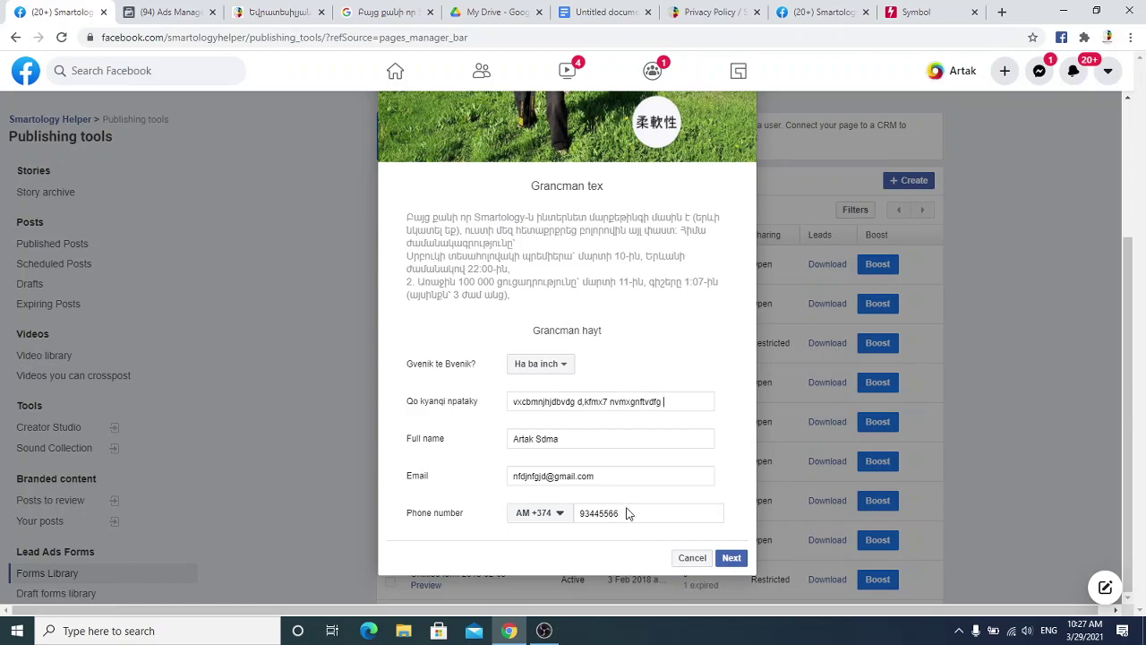
- Change the email's domain ending to am and try to continue with the full name left empty
left_click_drag(599, 476, 583, 476)
type("am")
left_click_drag(618, 439, 362, 434)
key("BackSpace")
left_click(729, 559)
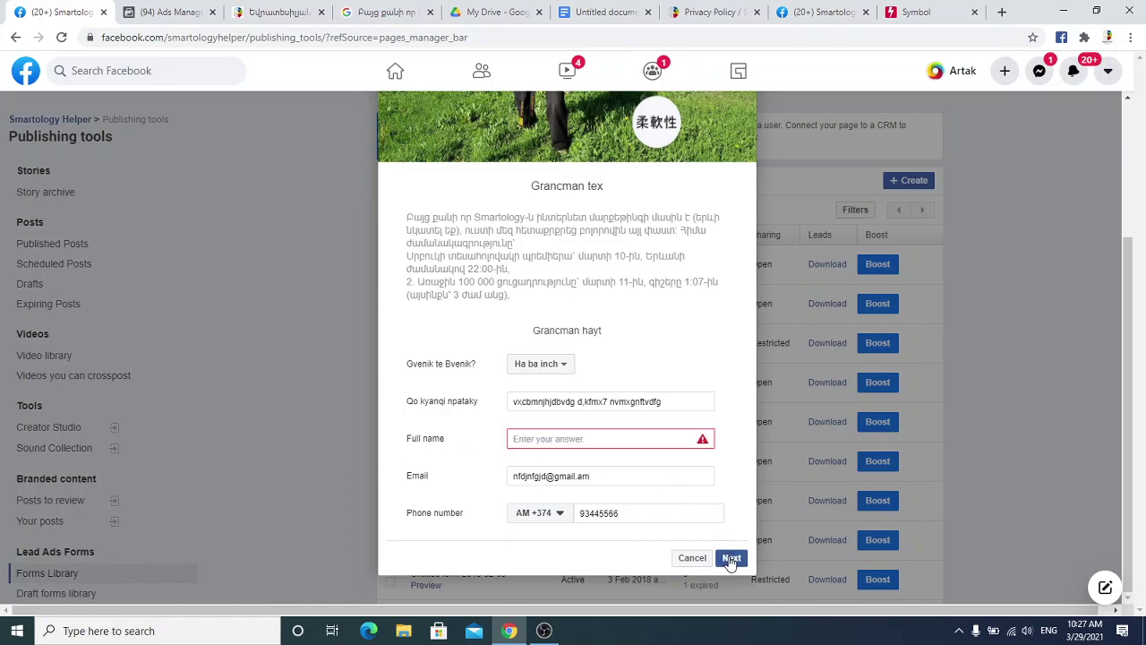
left_click(730, 558)
left_click(730, 559)
left_click(732, 559)
- Fill in a full name and submit the previewed form through its terms and conditions page
left_click(560, 439)
type("bmfgdjvhc")
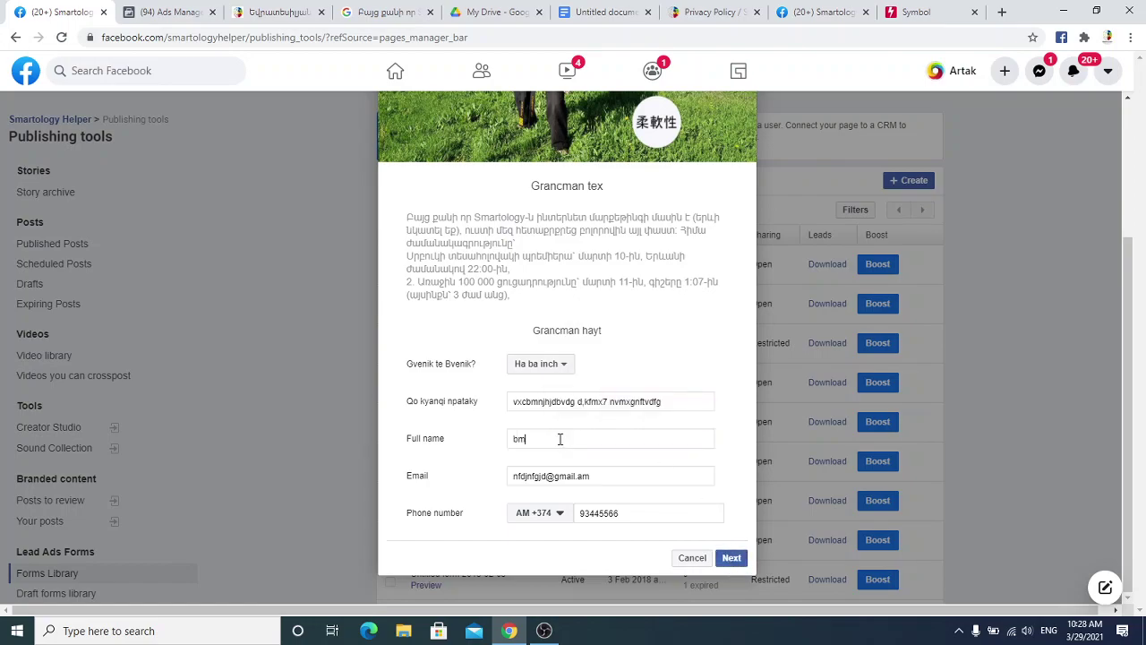
left_click(732, 557)
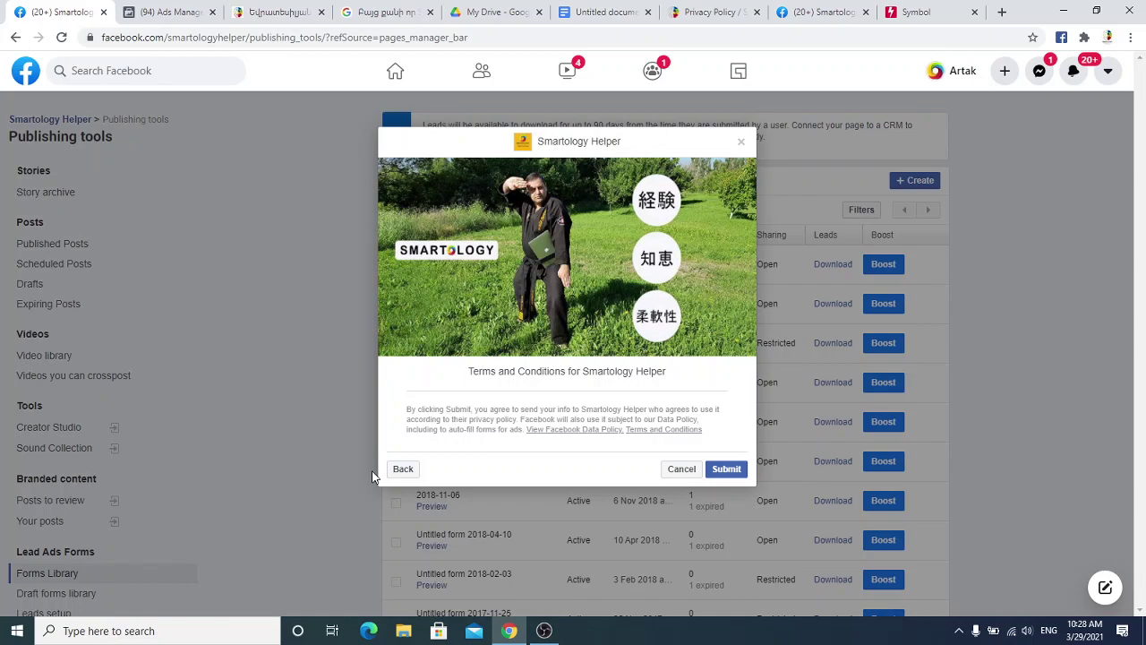
left_click(727, 471)
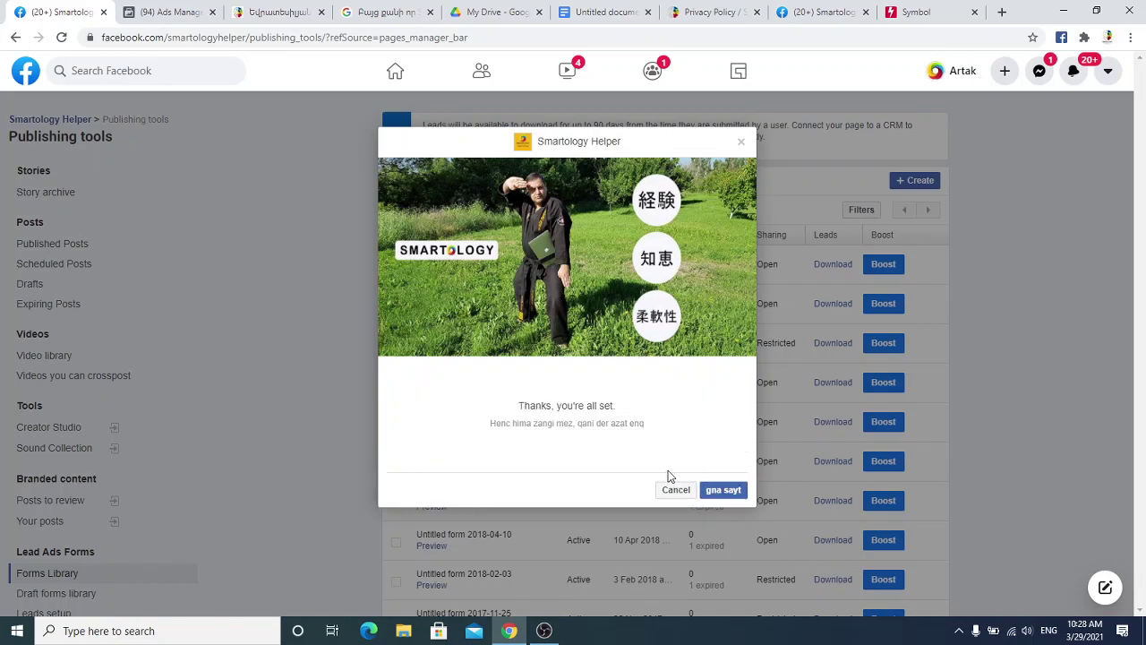
- Test the gna sayt link on the completion message, returning to the Forms Library after closing the website tab and preview
left_click(727, 493)
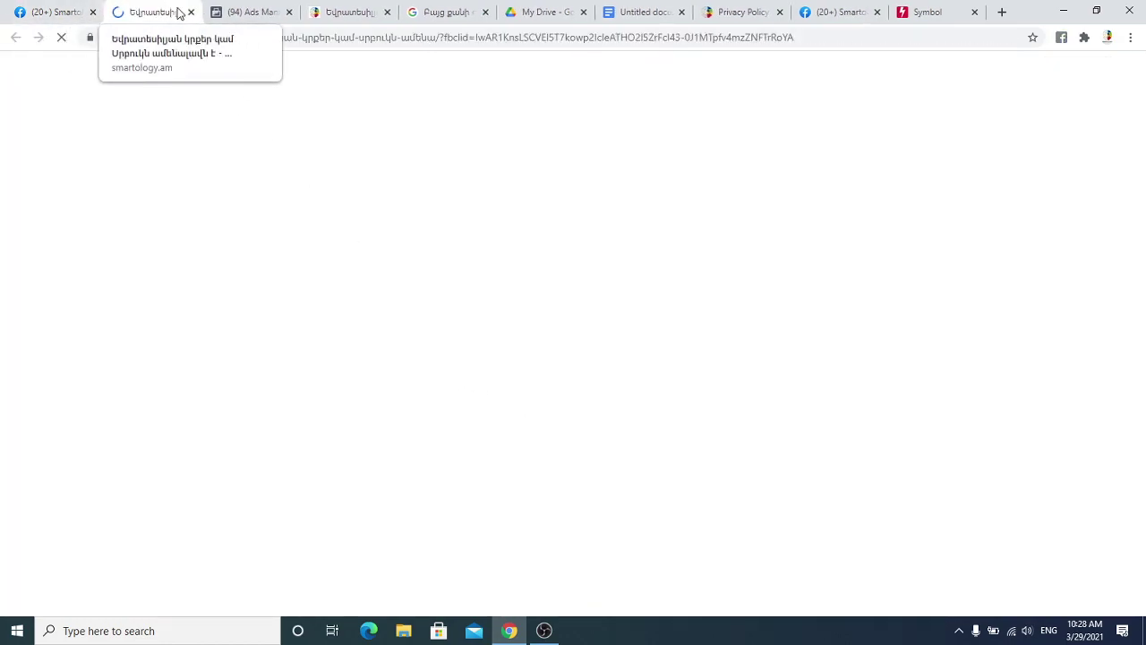
left_click(191, 13)
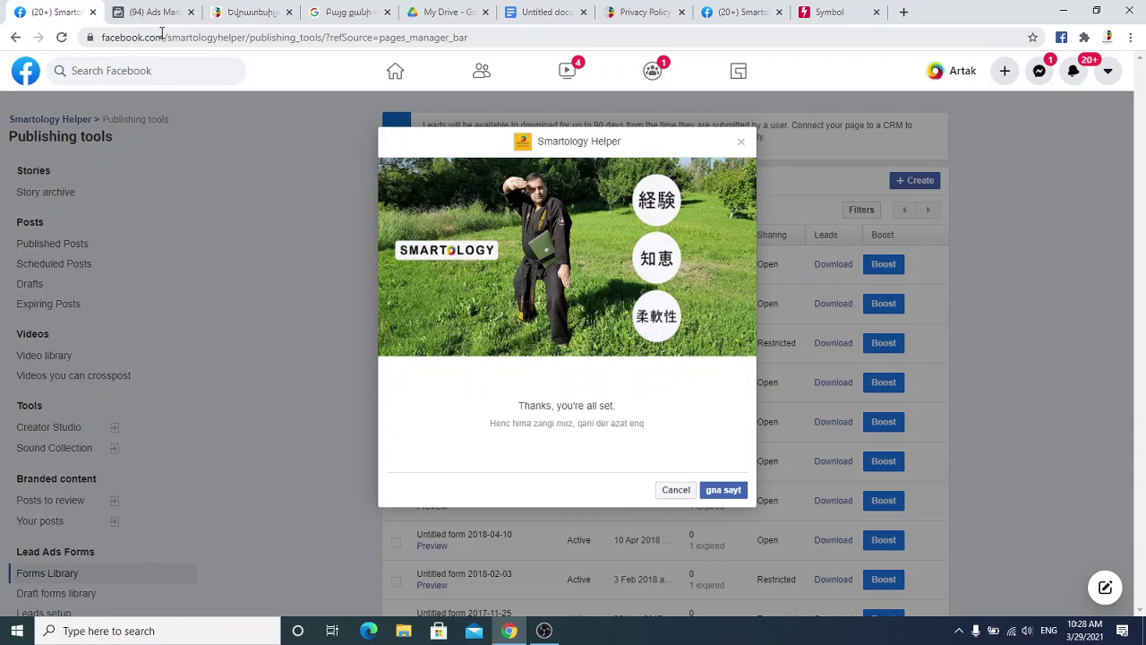
left_click(740, 144)
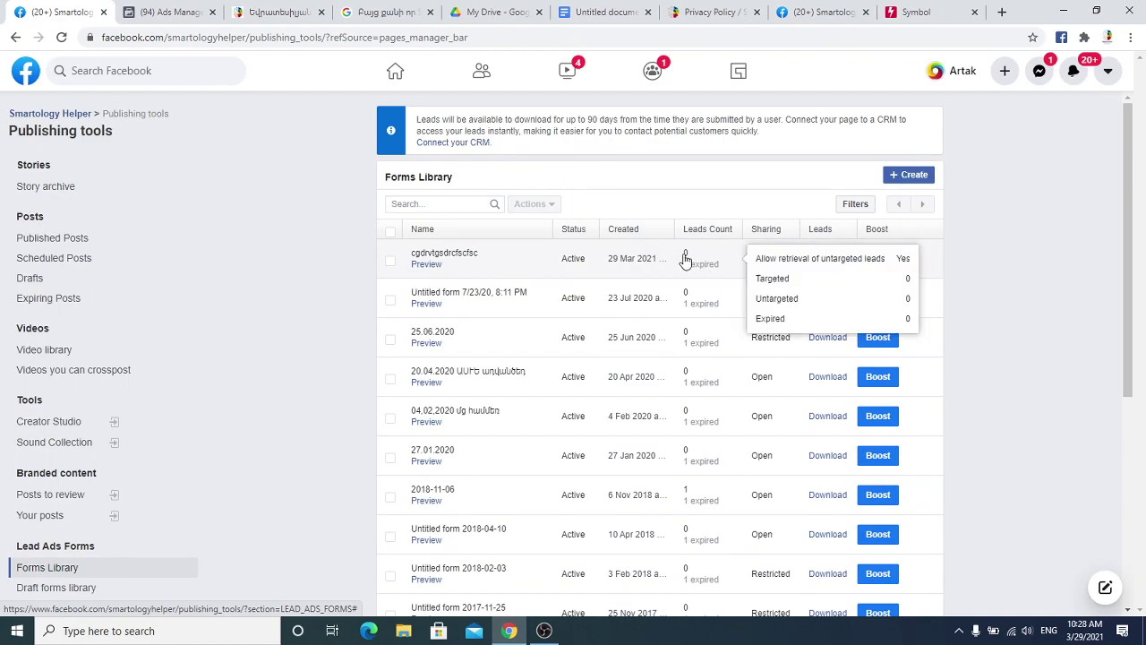
- Refresh the publishing tools and reopen the Forms Library to check the leads count of the newest form
left_click(62, 39)
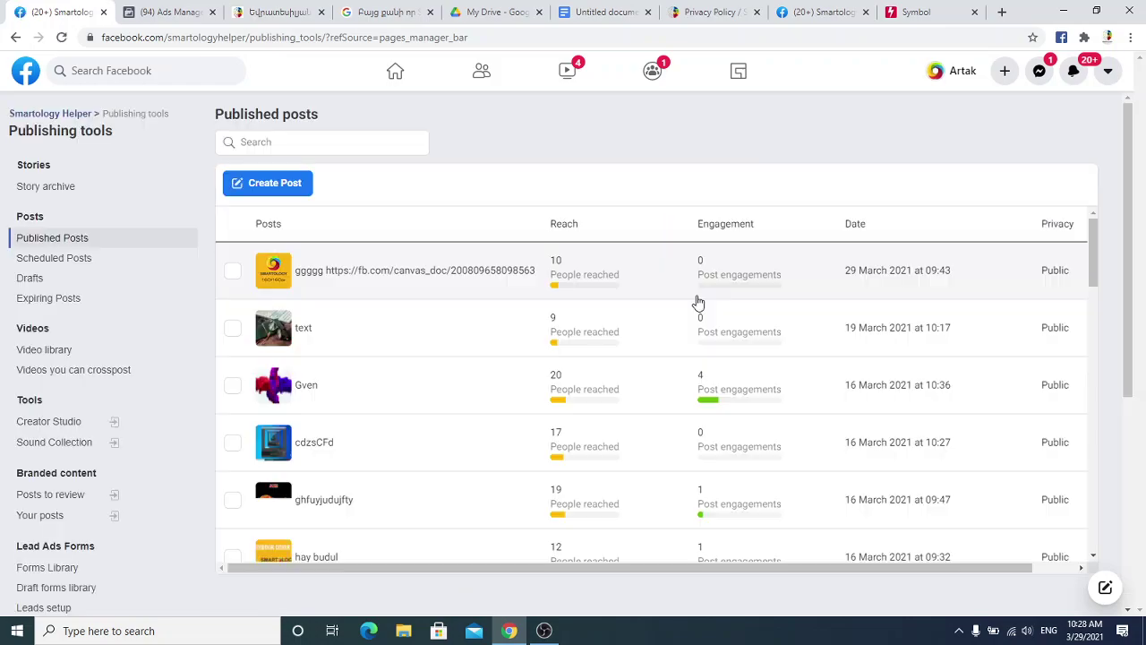
scroll(72, 358, "down", 3)
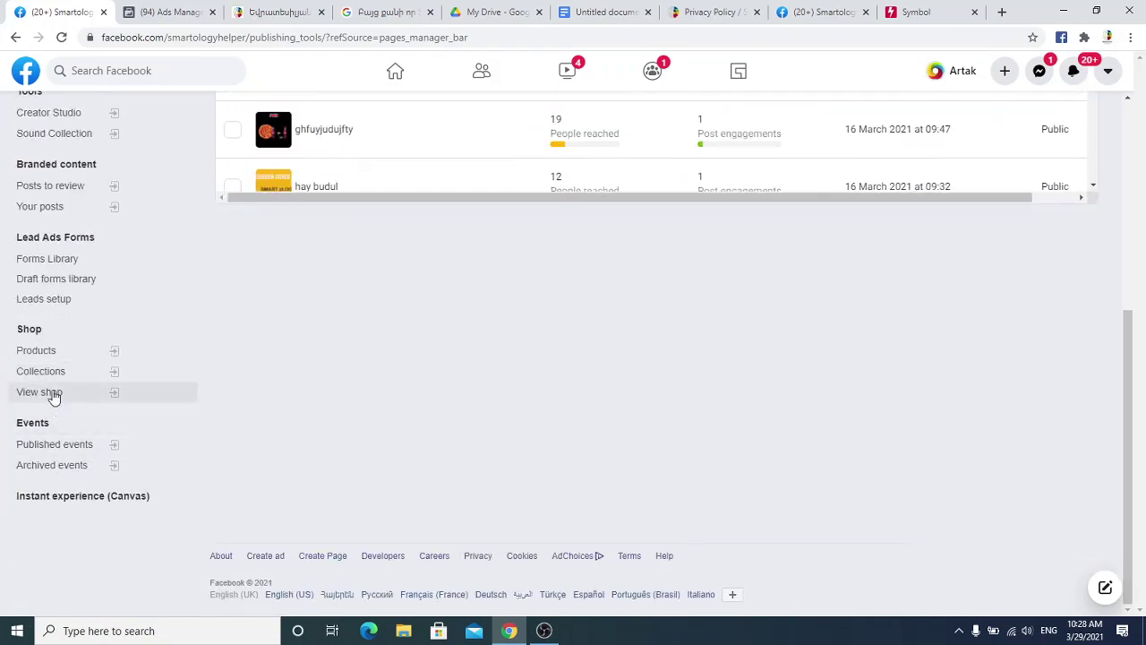
left_click(48, 258)
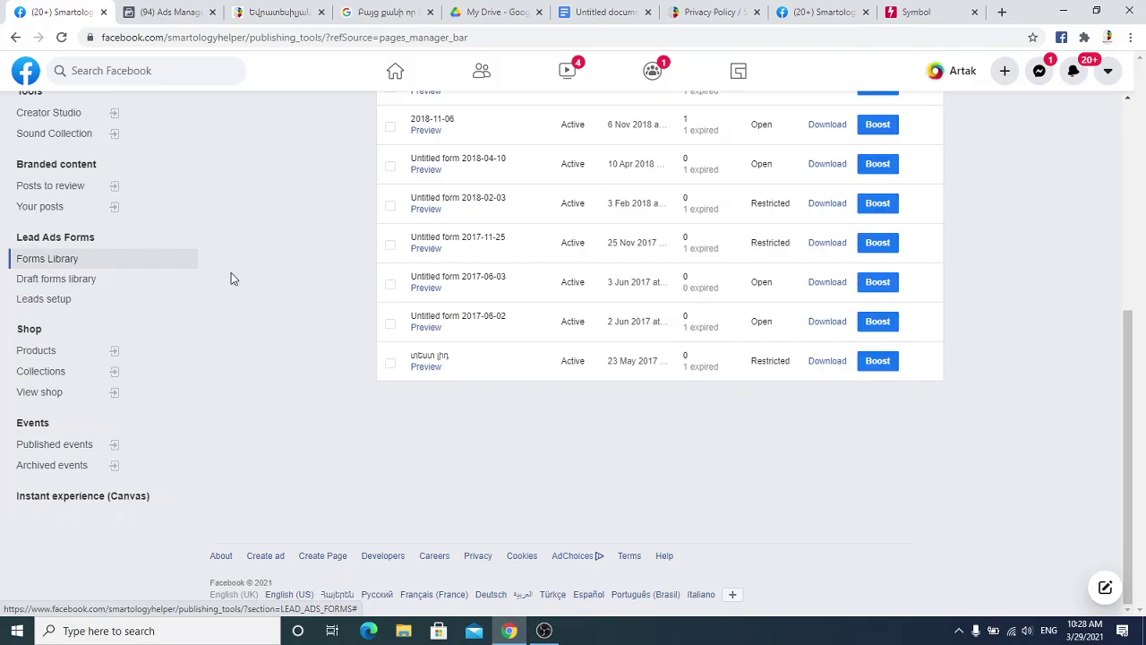
scroll(689, 255, "up", 3)
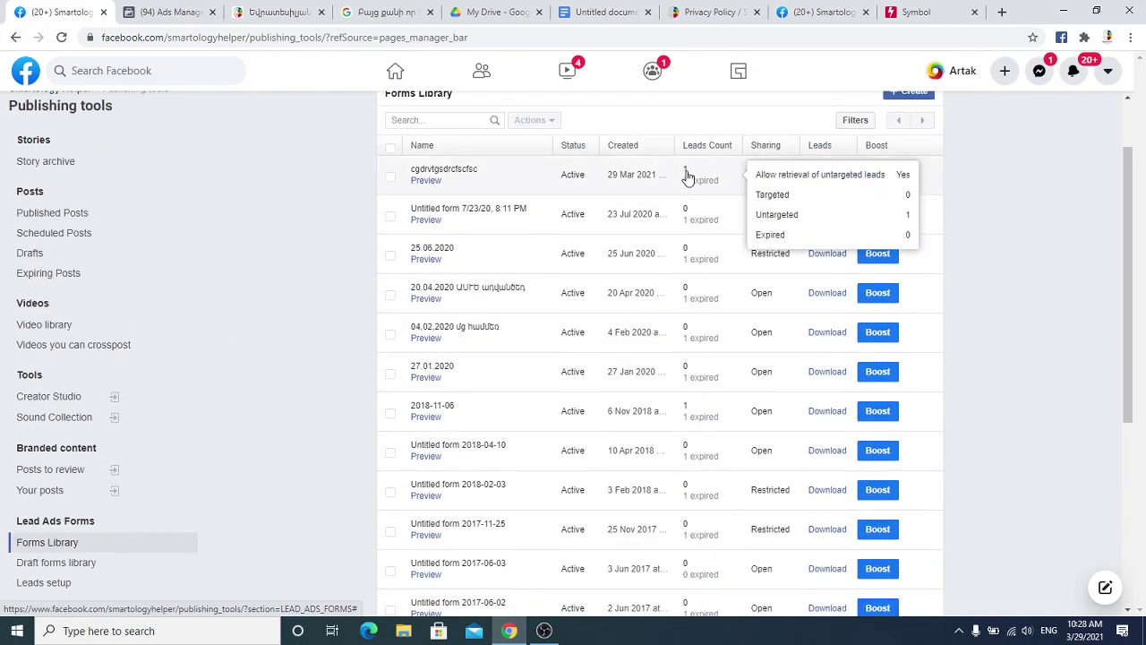
scroll(687, 179, "up", 1)
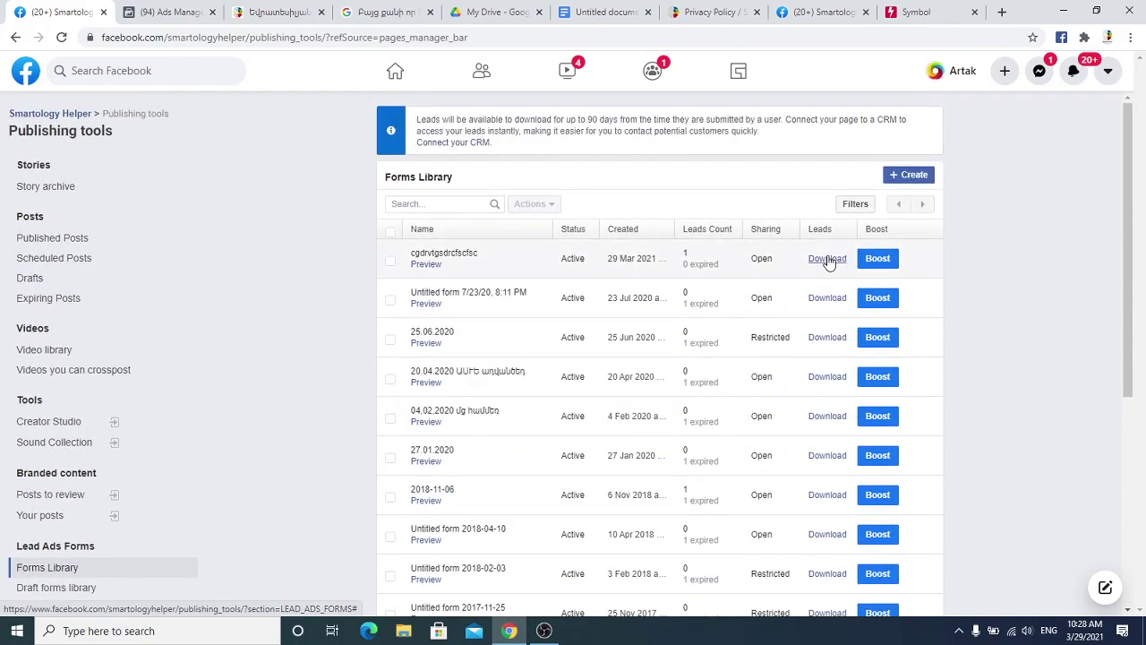
- Download the new leads of the cgdrvtgsdrcfscfsc form as a CSV file and close the download dialog
left_click(827, 260)
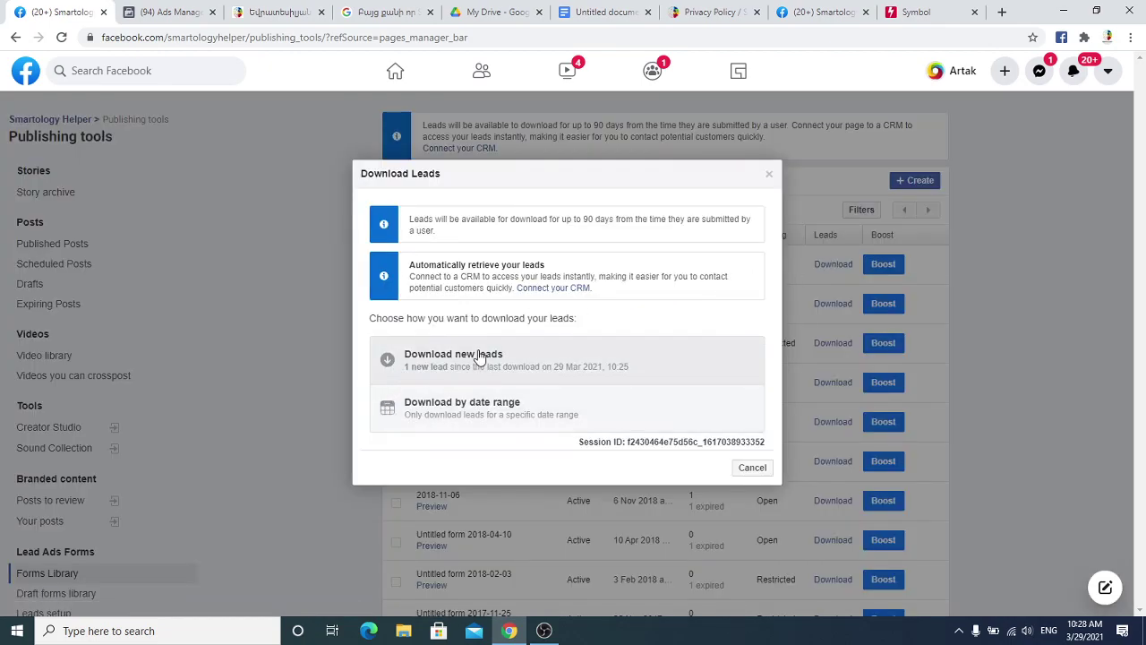
left_click(480, 357)
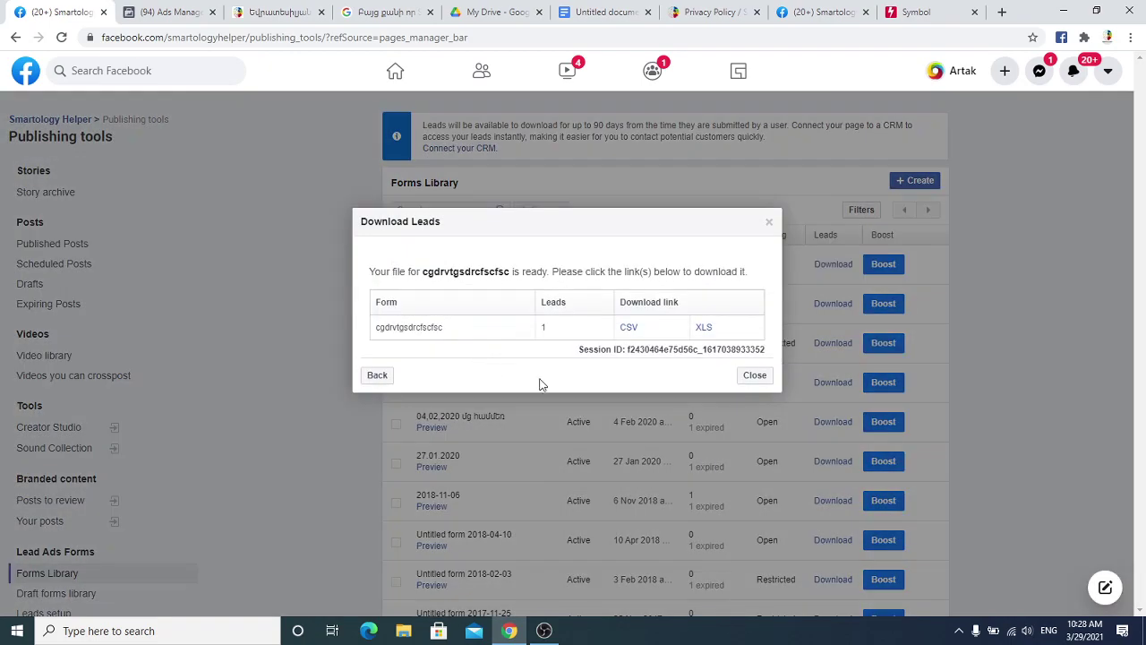
left_click(704, 330)
left_click(631, 328)
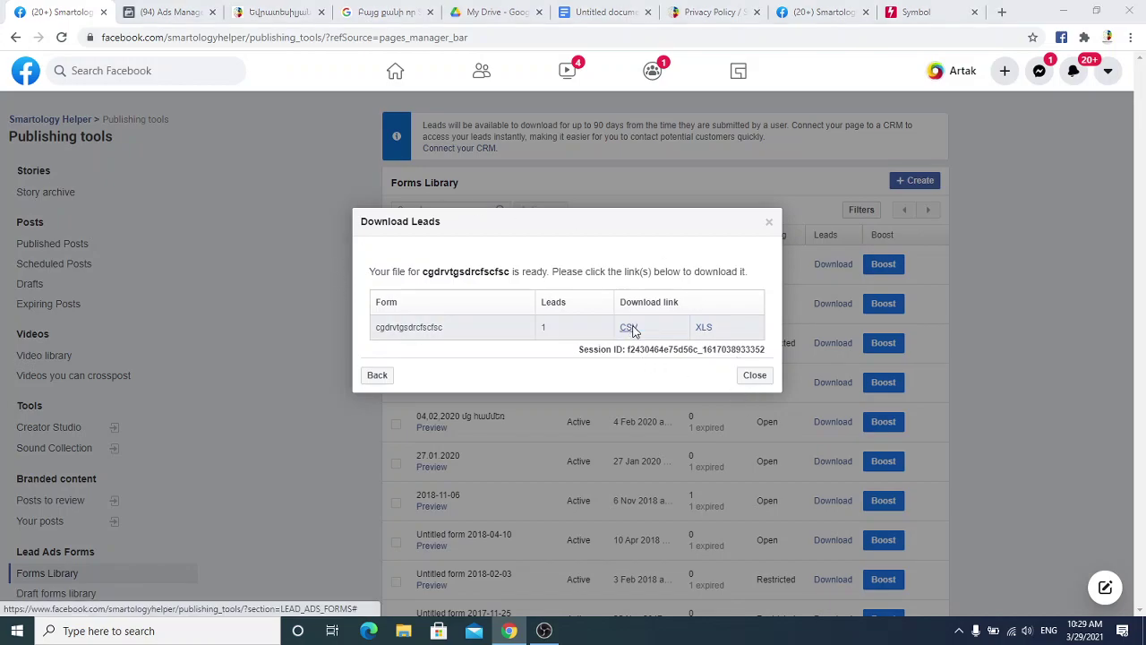
left_click(452, 320)
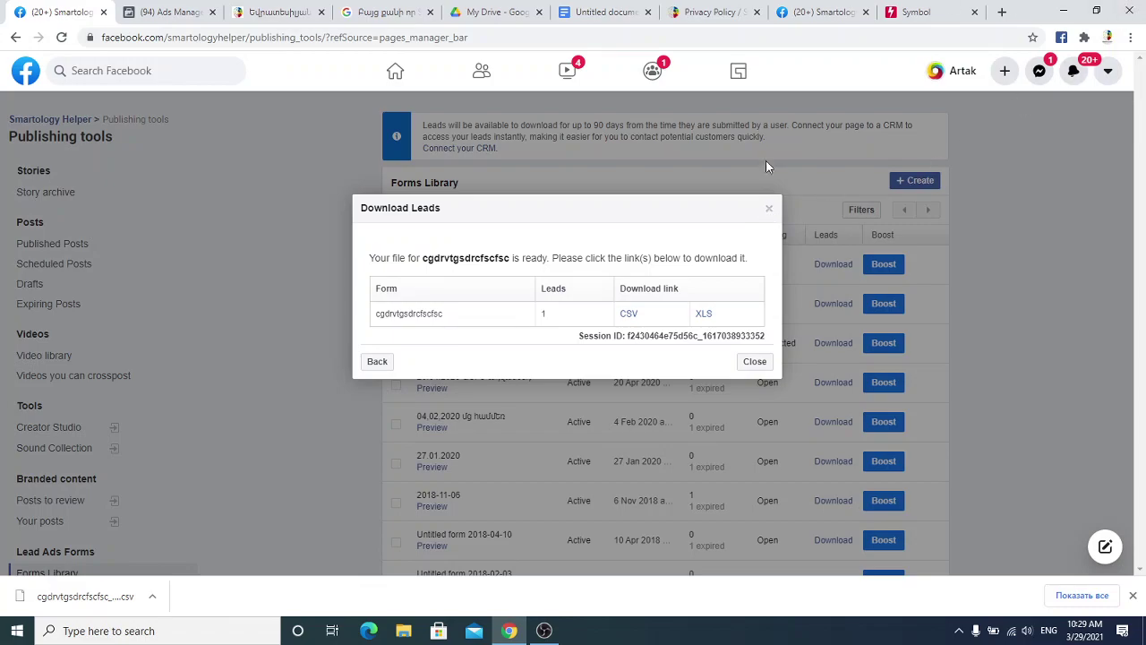
left_click(769, 213)
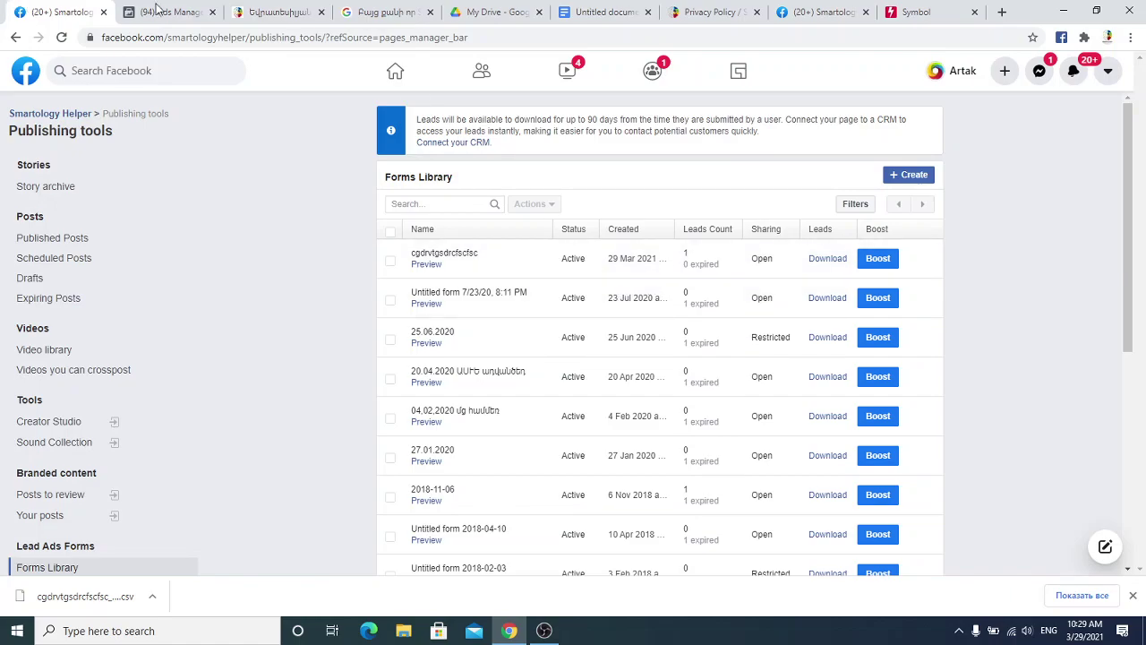
- Switch to Ads Manager and clear the ad, ad set and campaign selections to show all campaigns
left_click(127, 11)
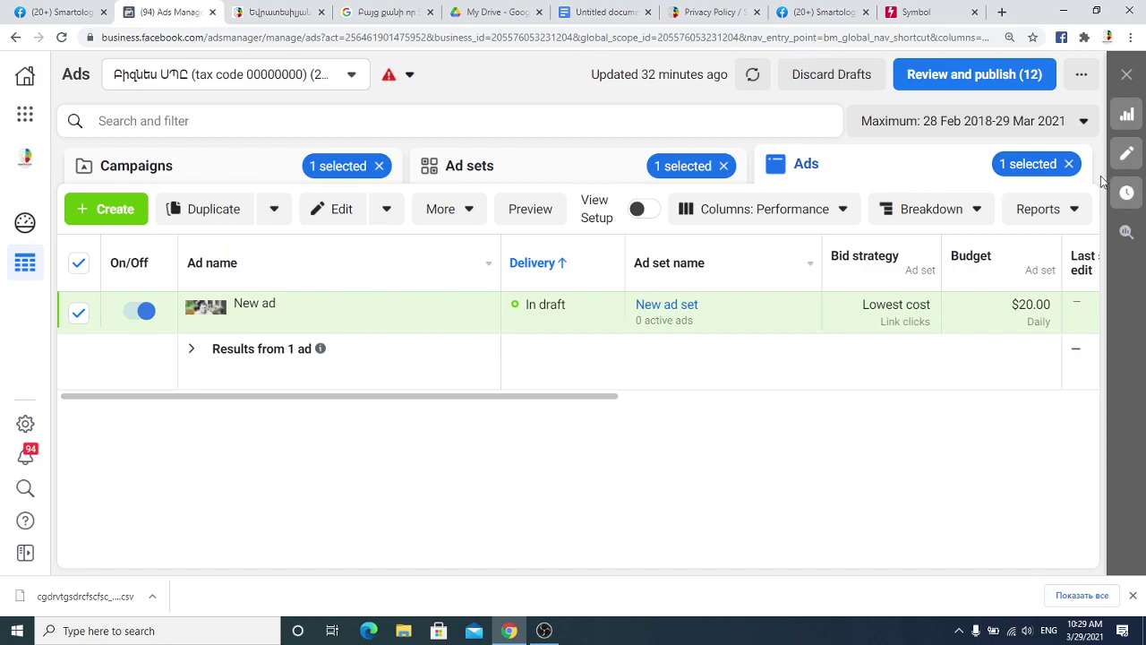
left_click(1068, 163)
left_click(724, 165)
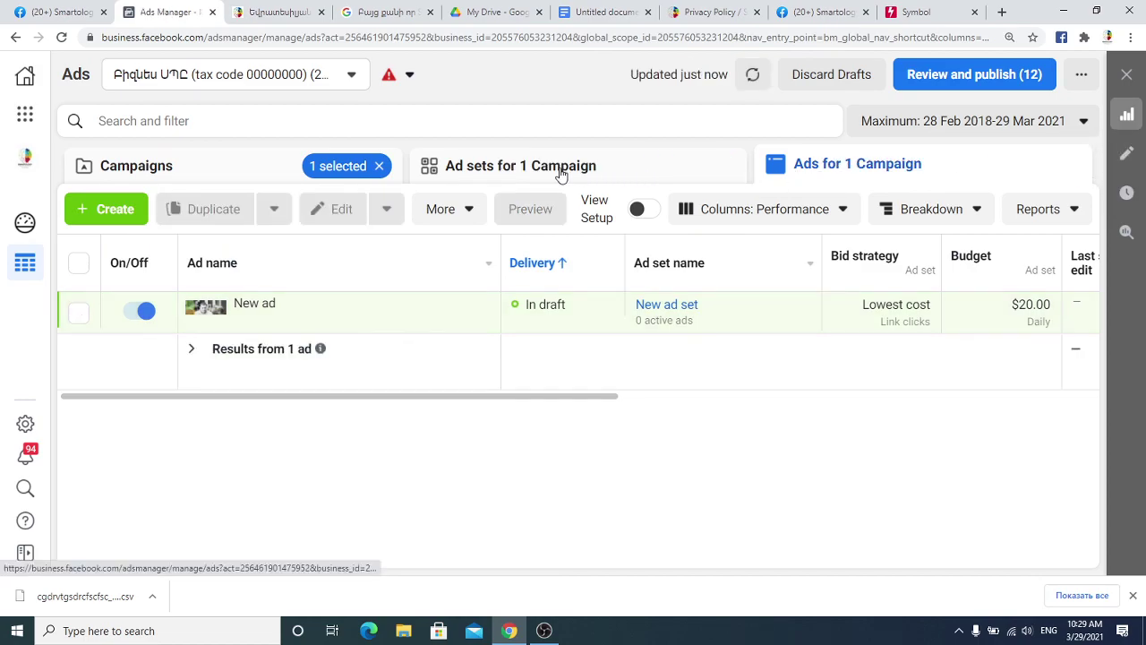
left_click(379, 166)
left_click(243, 172)
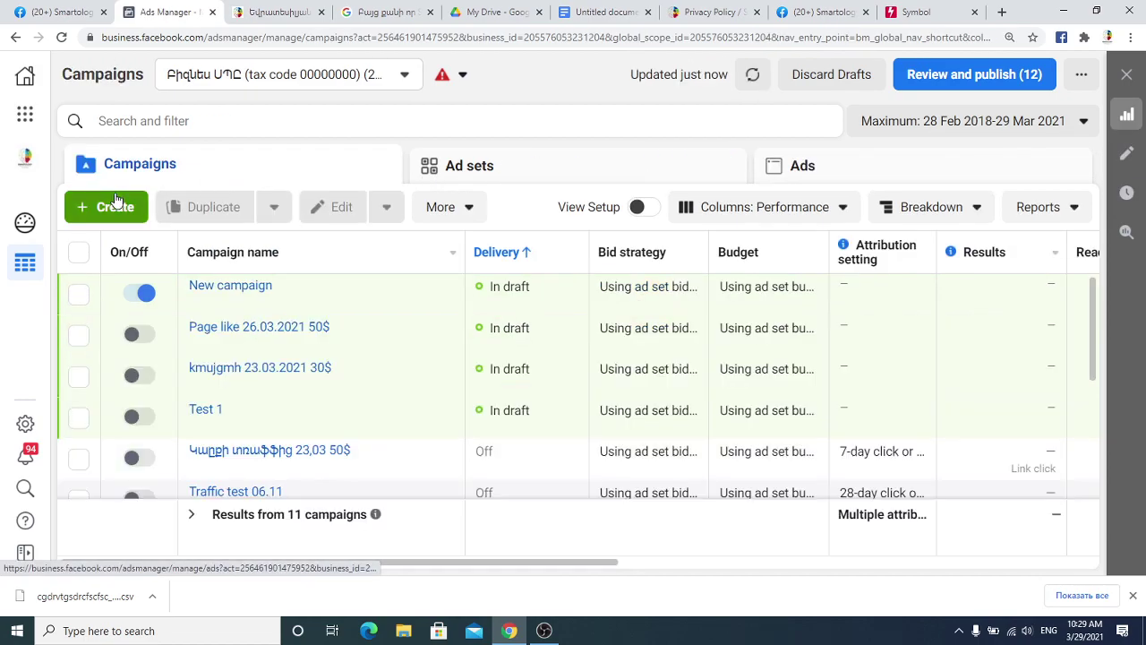
- Create a new campaign with the Lead Generation objective and continue to its ad set settings
left_click(118, 206)
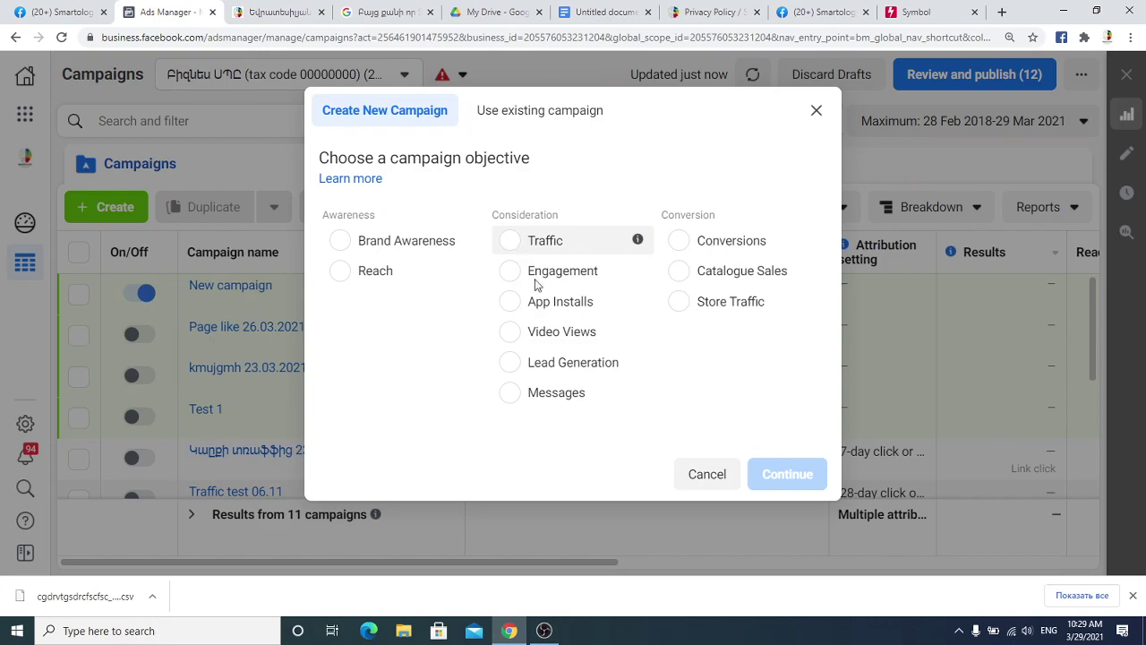
left_click(509, 363)
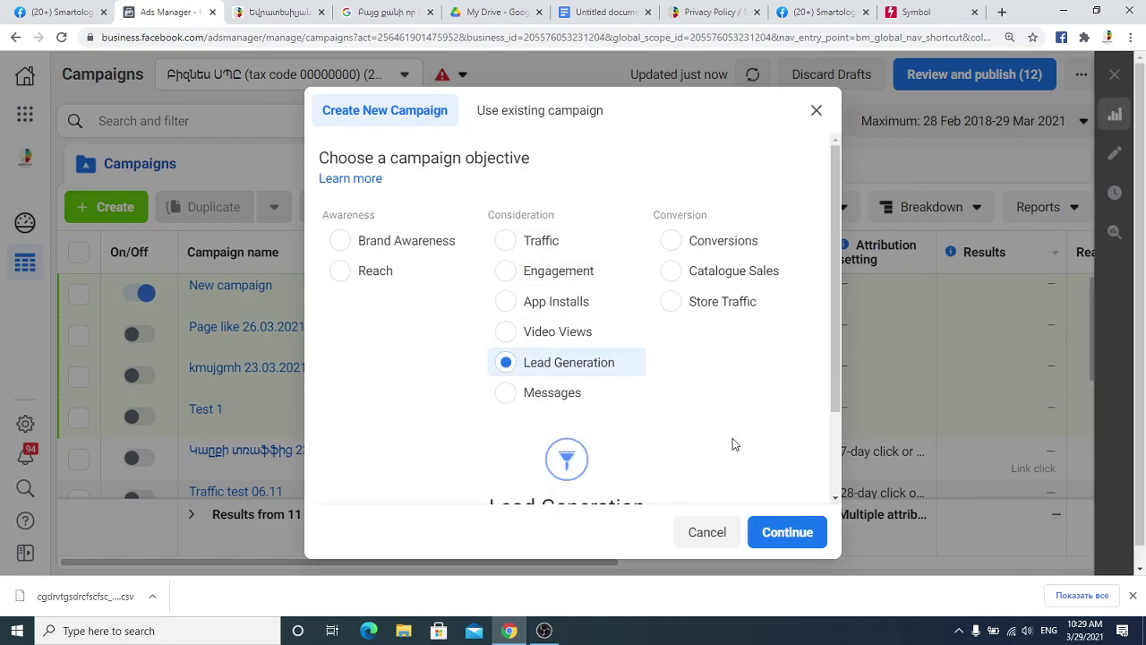
left_click(793, 531)
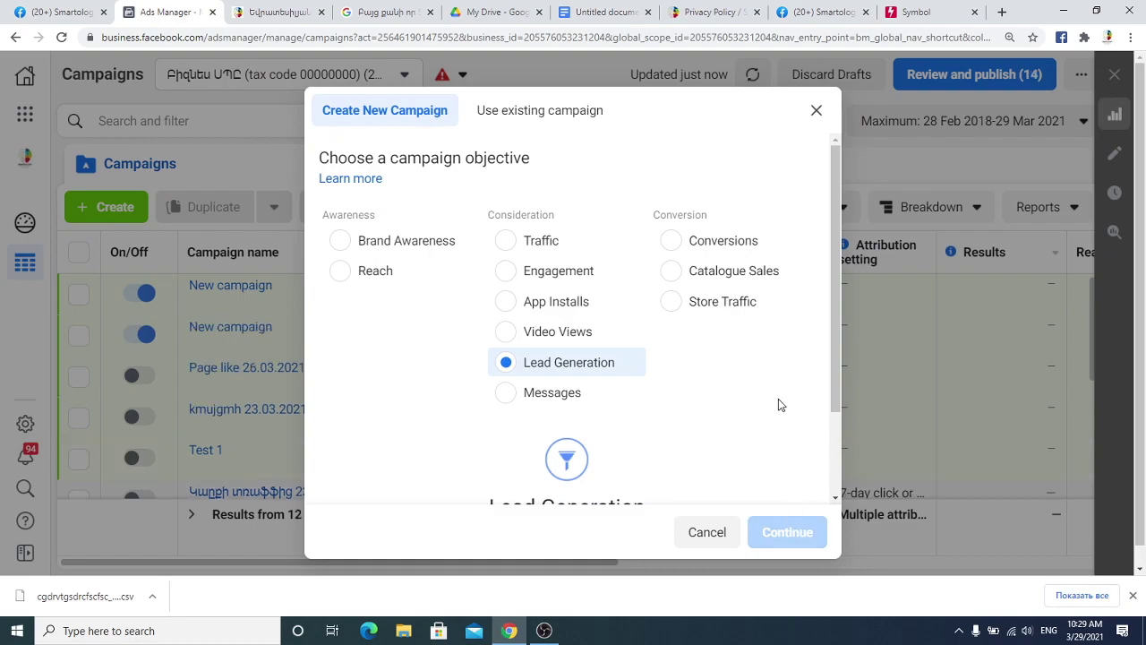
scroll(777, 403, "down", 1)
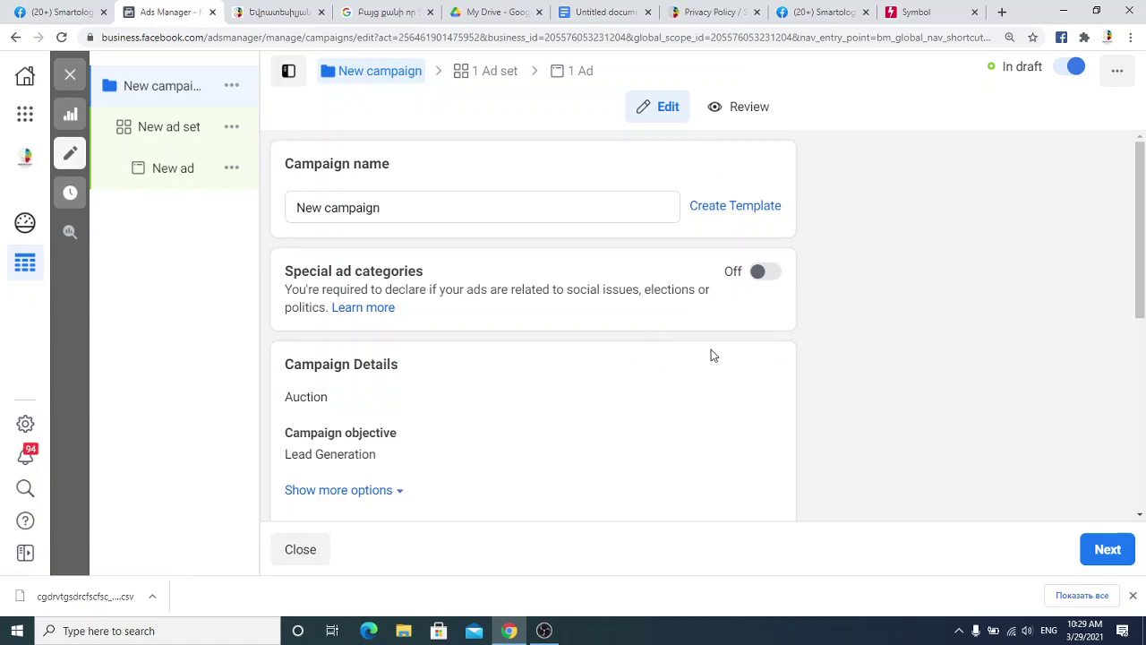
scroll(703, 361, "down", 5)
left_click(1106, 549)
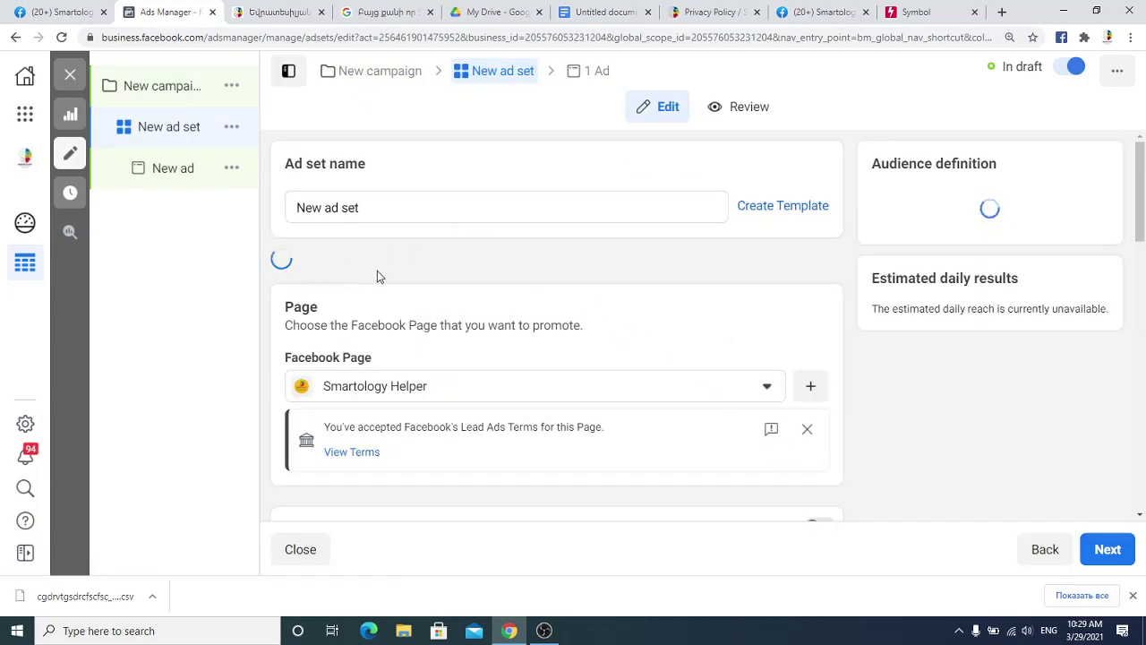
- Open the Lead Ads Terms for the Smartology Helper page from the ad set and look through them
scroll(481, 352, "down", 2)
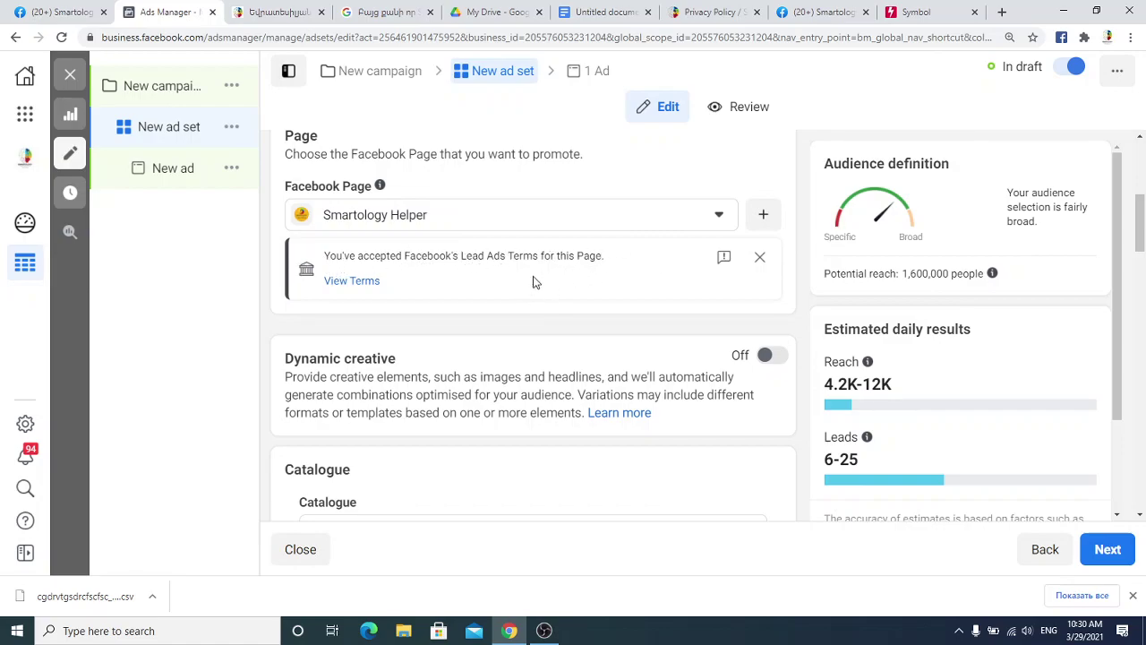
left_click(351, 281)
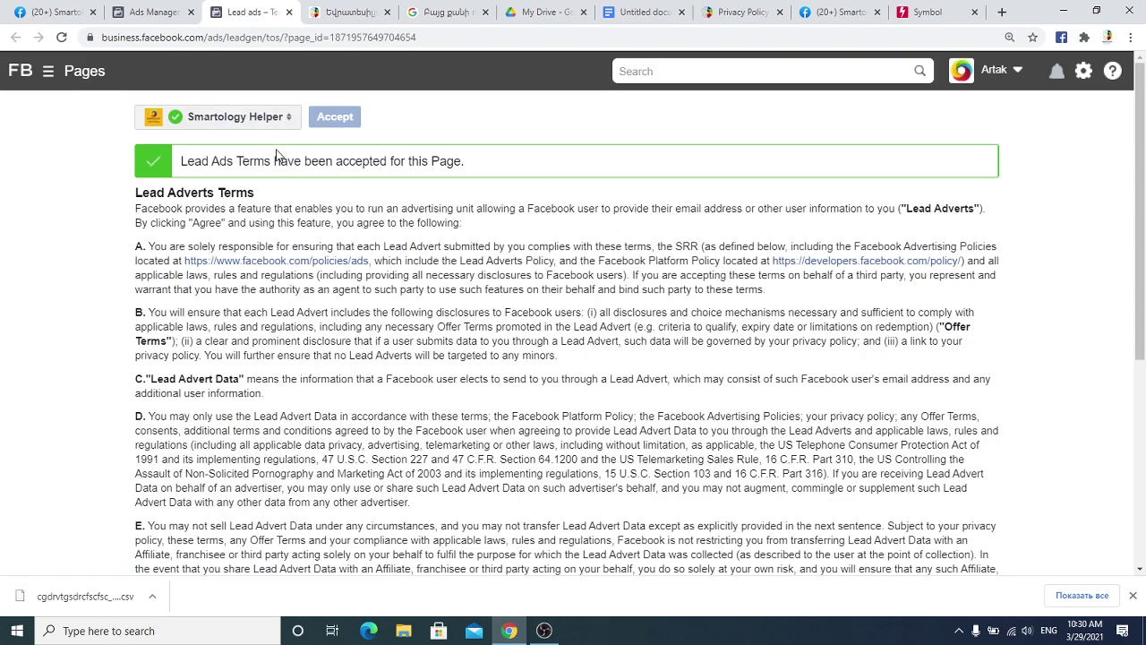
scroll(287, 179, "down", 4)
scroll(286, 181, "up", 4)
- Accept the Lead Ads Terms for the Change Lab page
left_click(285, 121)
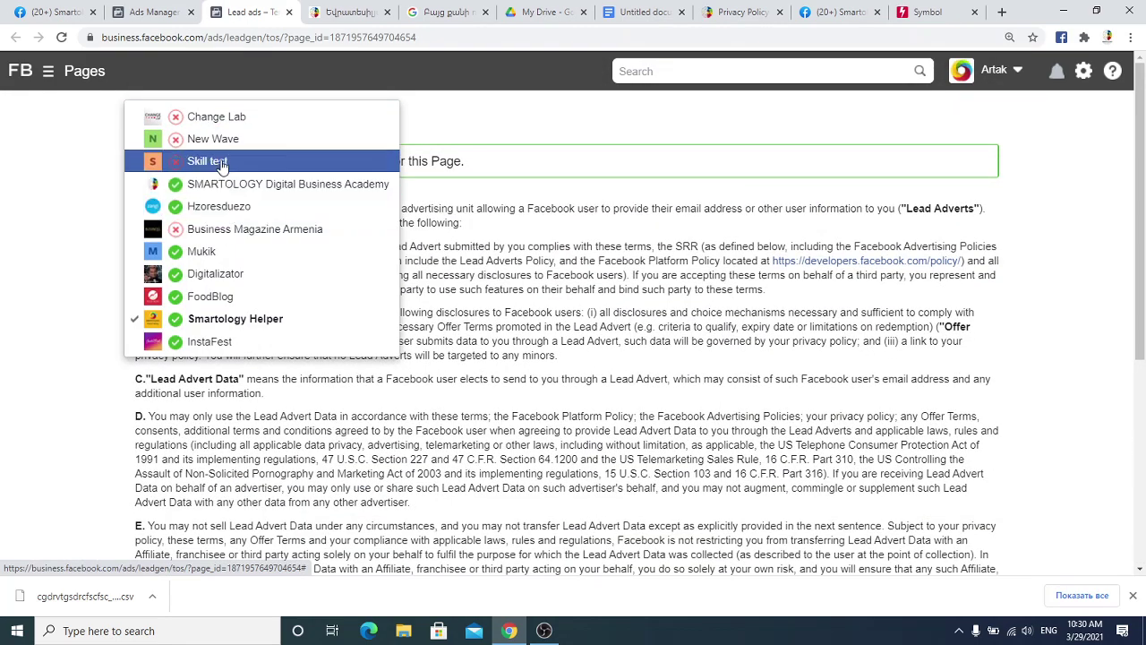
left_click(236, 126)
left_click(302, 116)
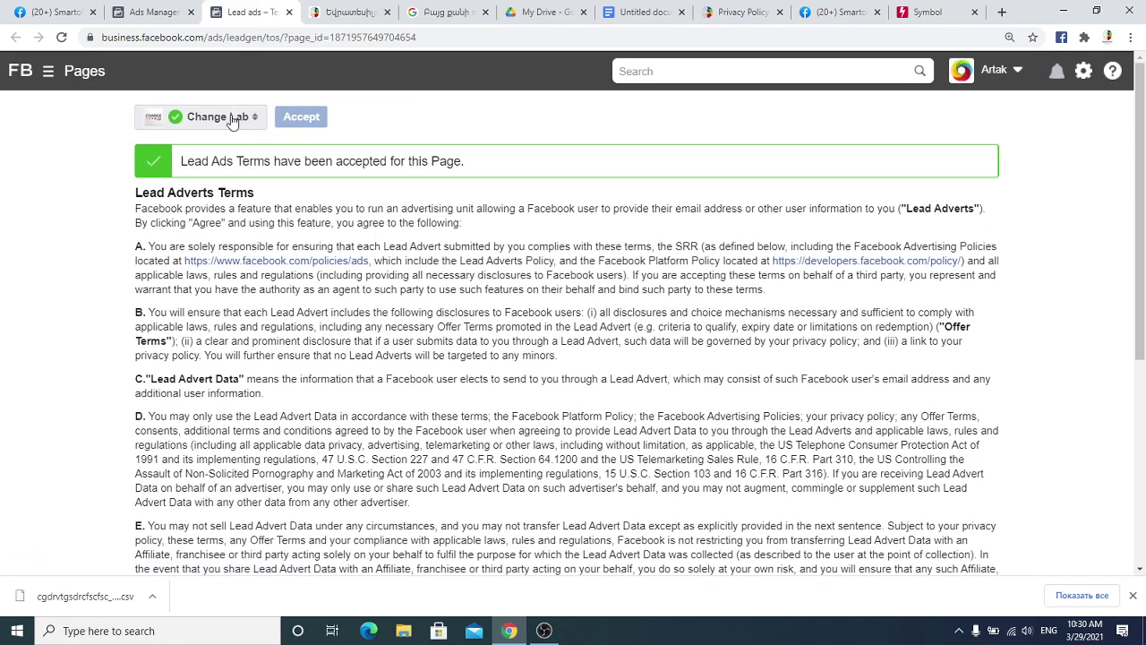
- Accept the Lead Ads Terms for the Business Magazine Armenia page
left_click(233, 121)
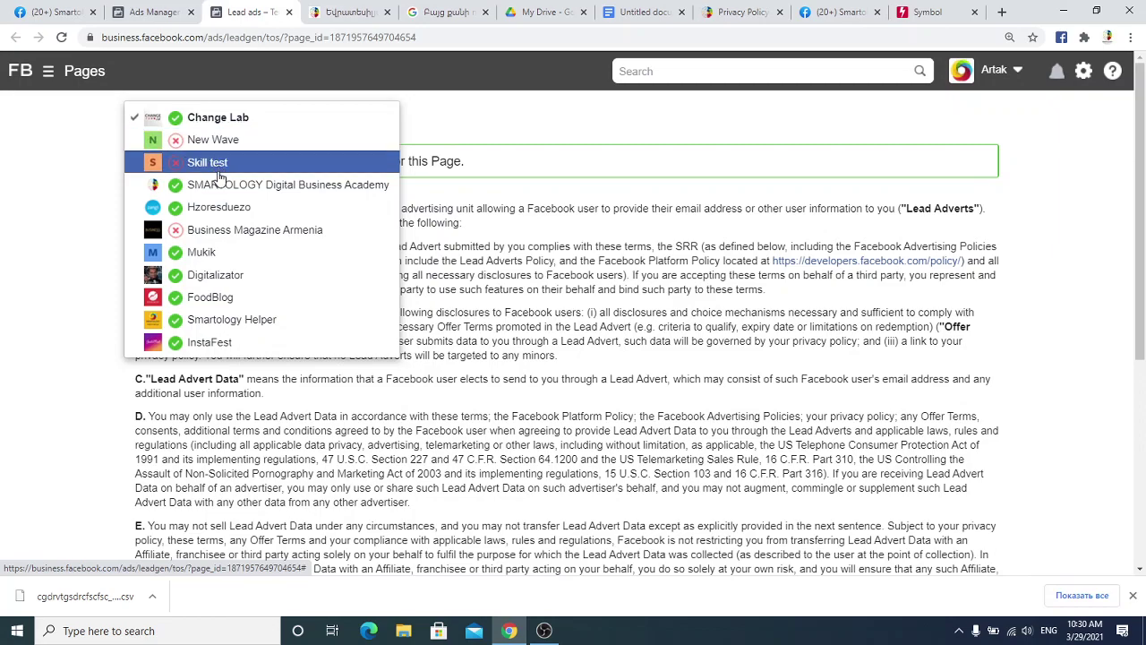
left_click(235, 229)
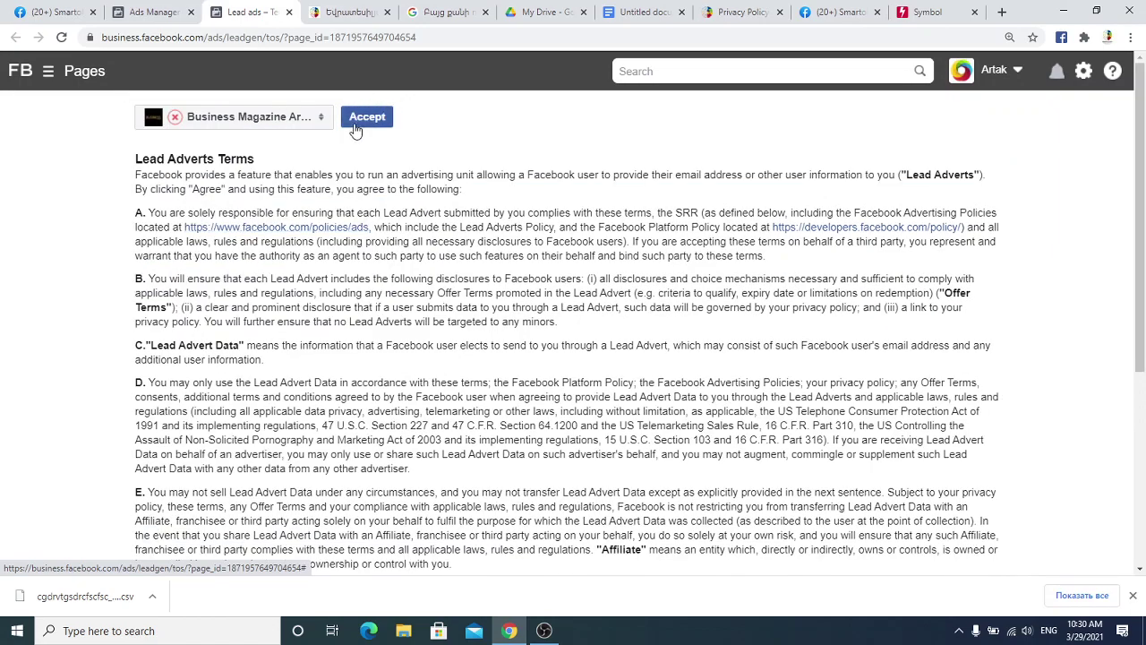
left_click(356, 130)
- Switch the terms back to the Smartology Helper page, look through them, and return to the ad set in Ads Manager
left_click(248, 118)
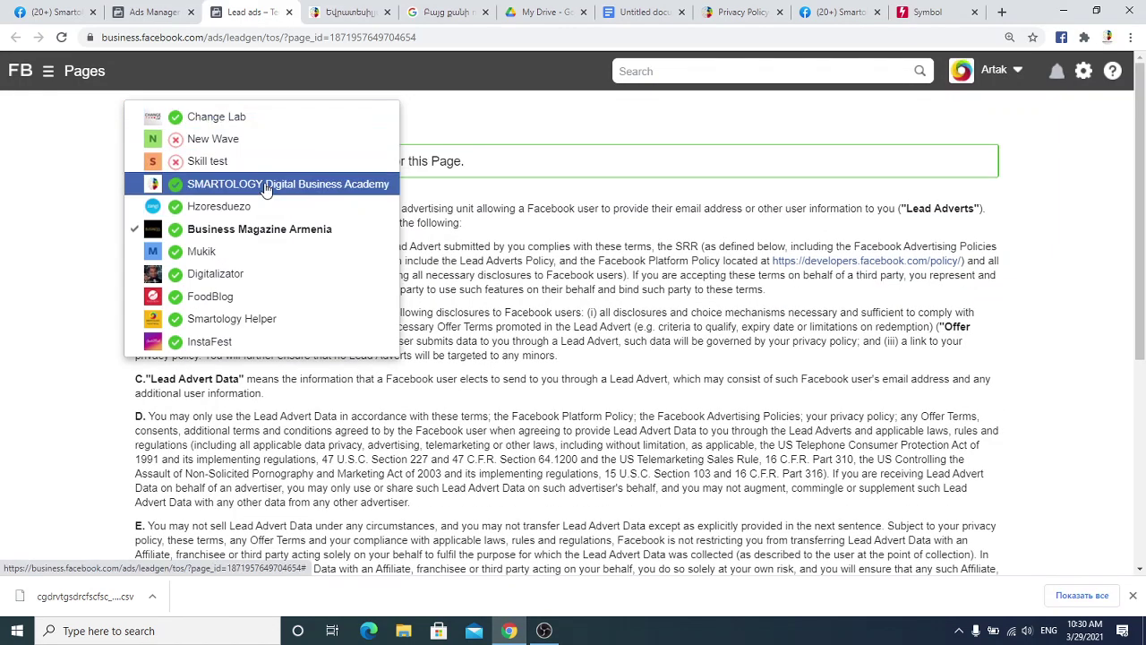
left_click(259, 319)
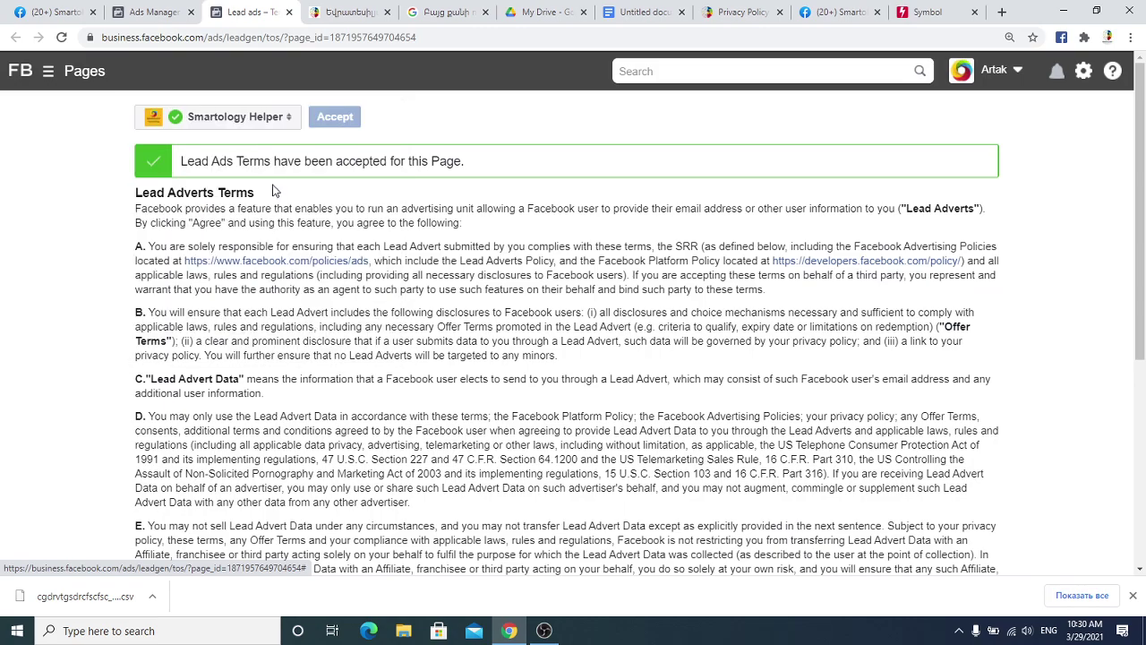
scroll(448, 306, "down", 15)
scroll(421, 146, "up", 15)
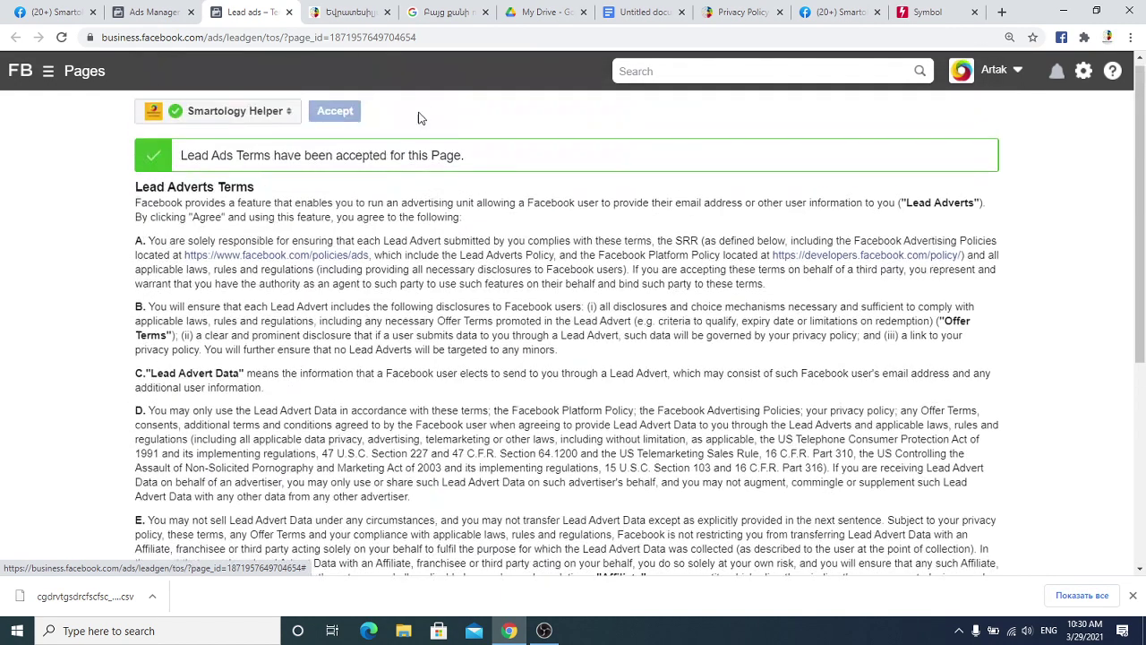
left_click(156, 13)
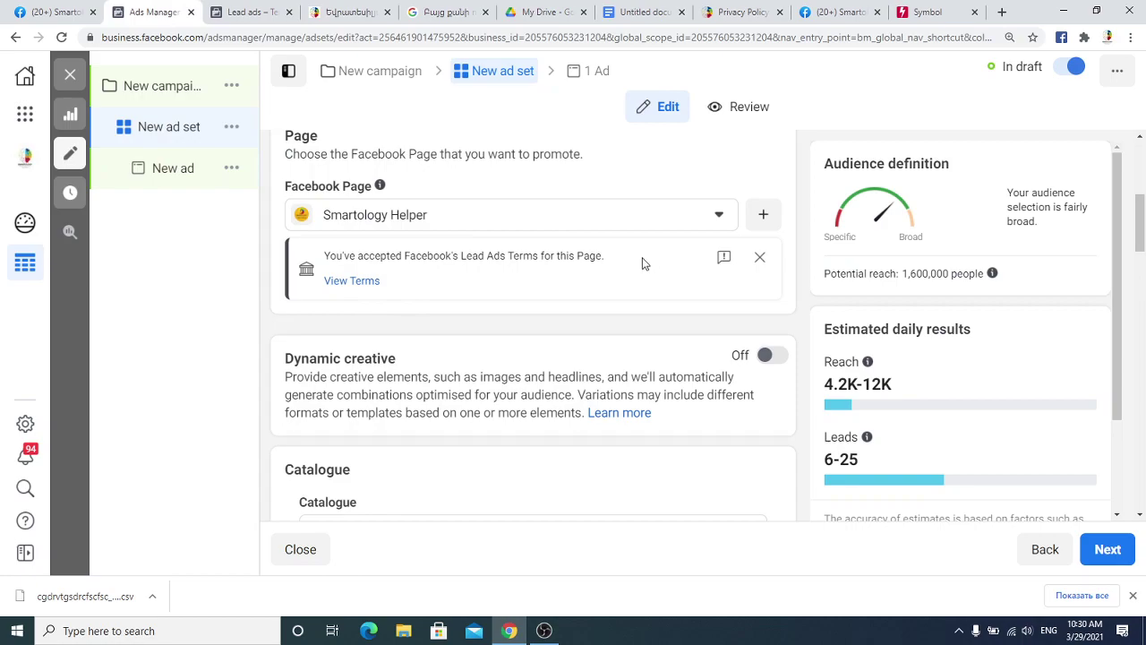
- Examine the ad set's budget and schedule, catalogue, dynamic creative, Facebook Page and lead method settings
scroll(614, 258, "down", 10)
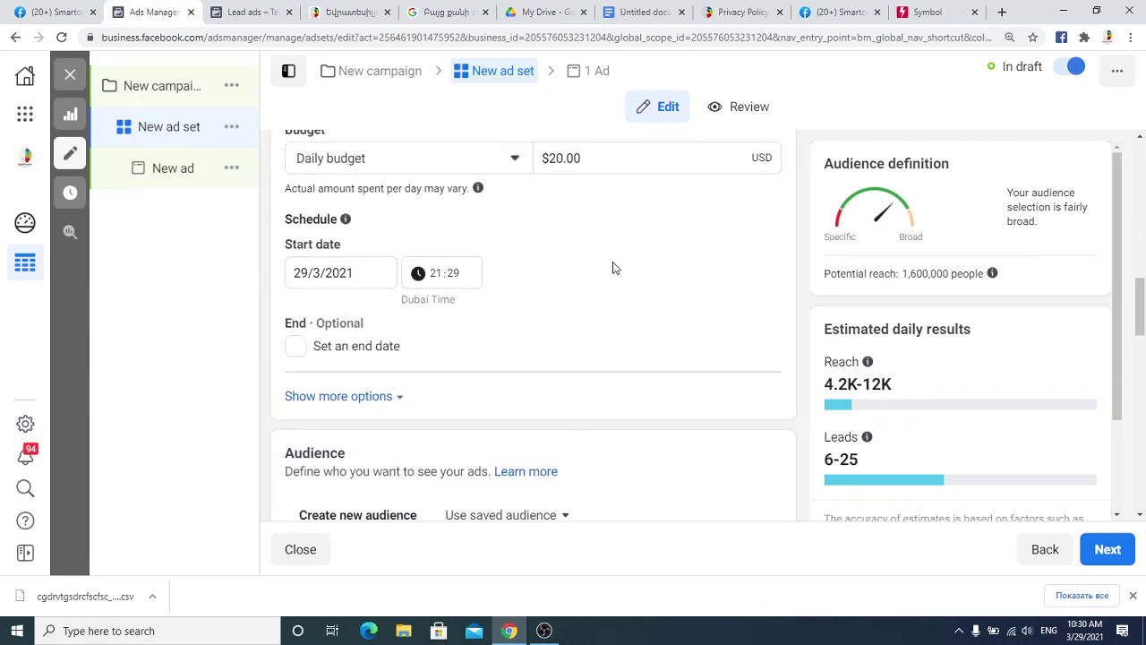
scroll(615, 272, "up", 4)
scroll(581, 267, "up", 4)
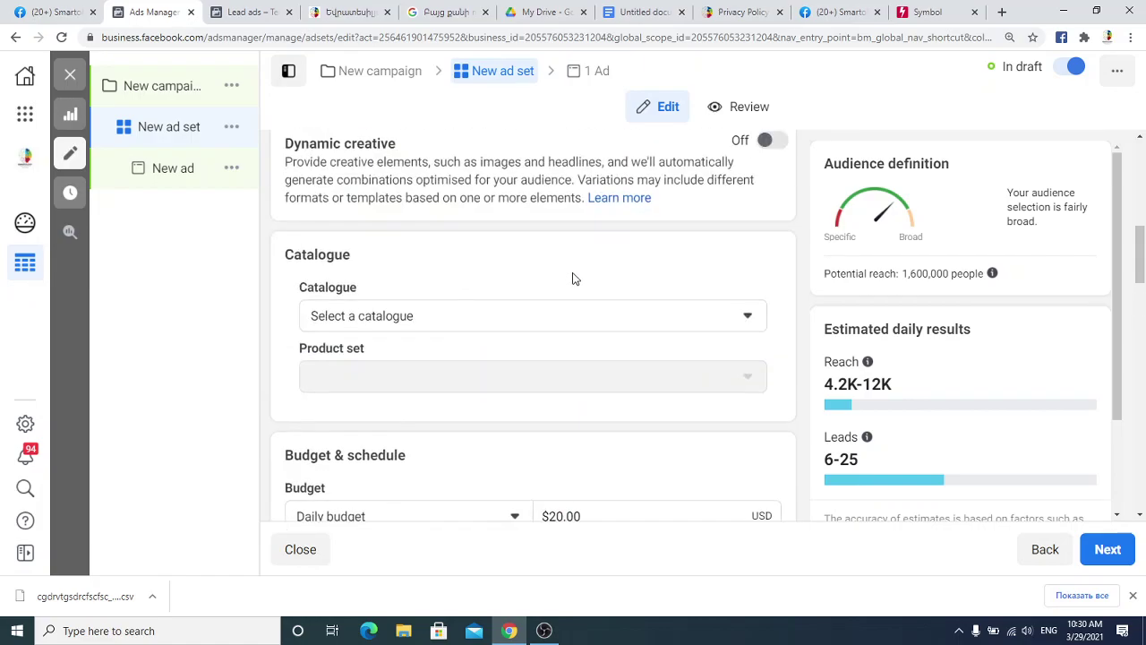
scroll(566, 270, "up", 4)
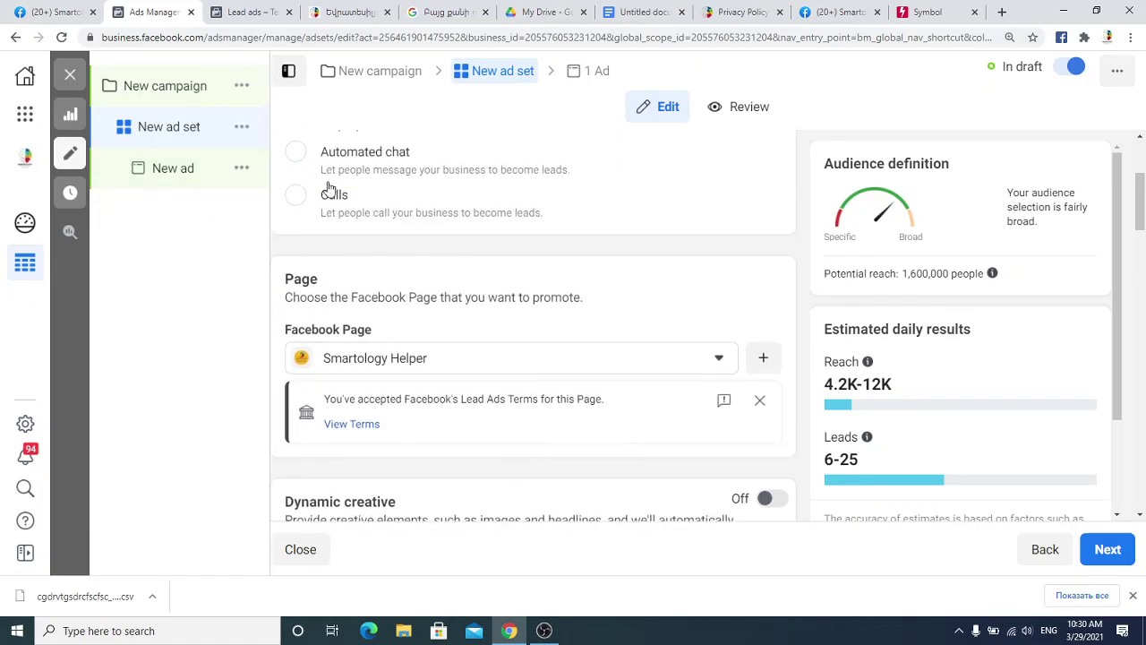
scroll(297, 229, "up", 3)
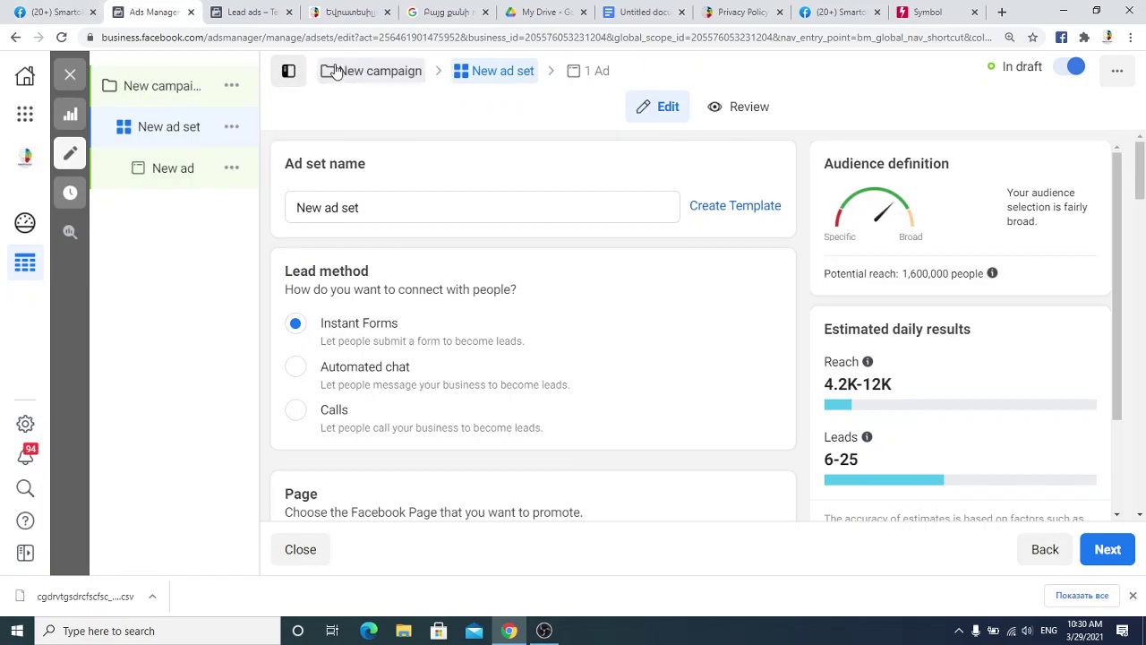
- Return to the campaign-level settings and open the campaign objective for editing to view the available objectives
left_click(374, 75)
scroll(557, 266, "down", 5)
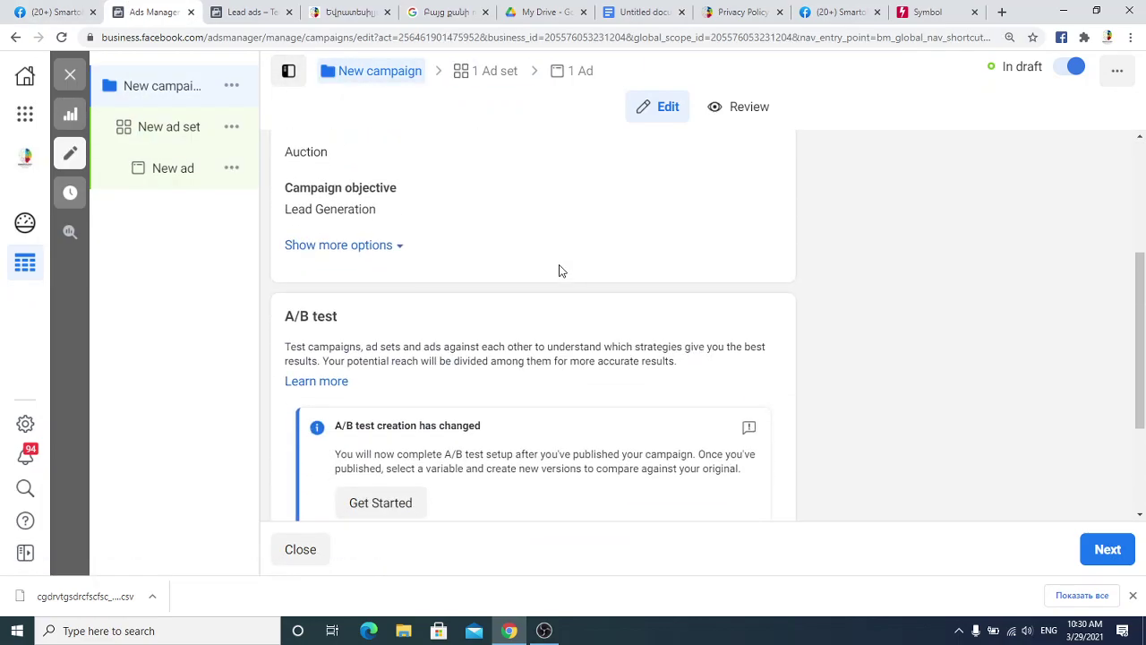
scroll(448, 294, "up", 5)
scroll(415, 209, "down", 2)
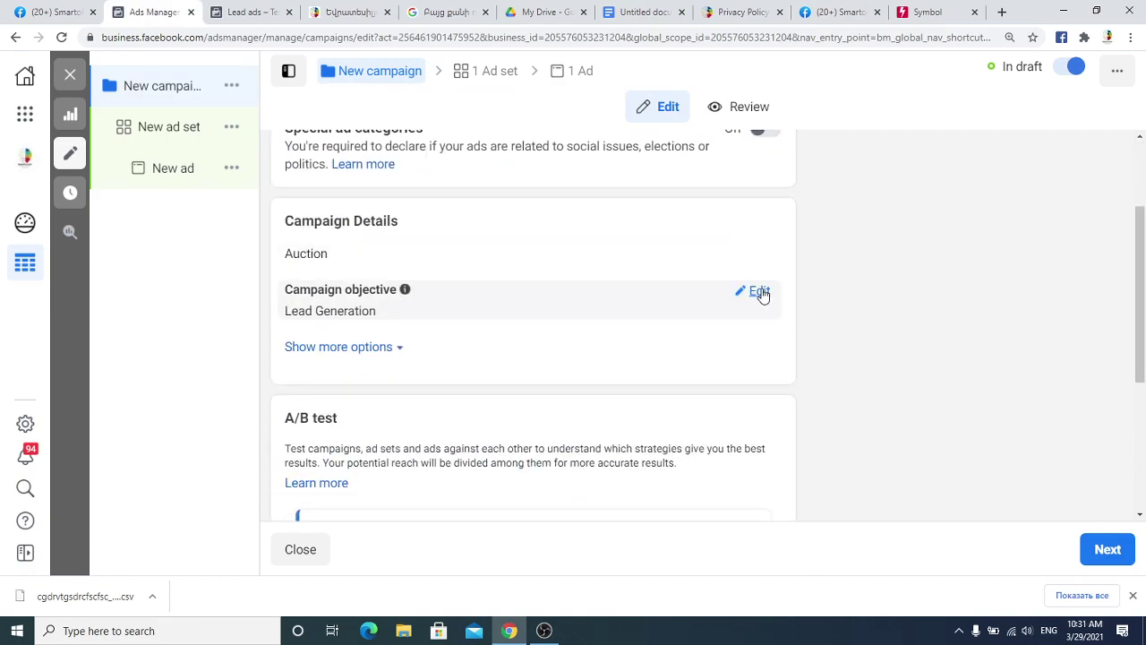
left_click(760, 294)
scroll(712, 420, "down", 2)
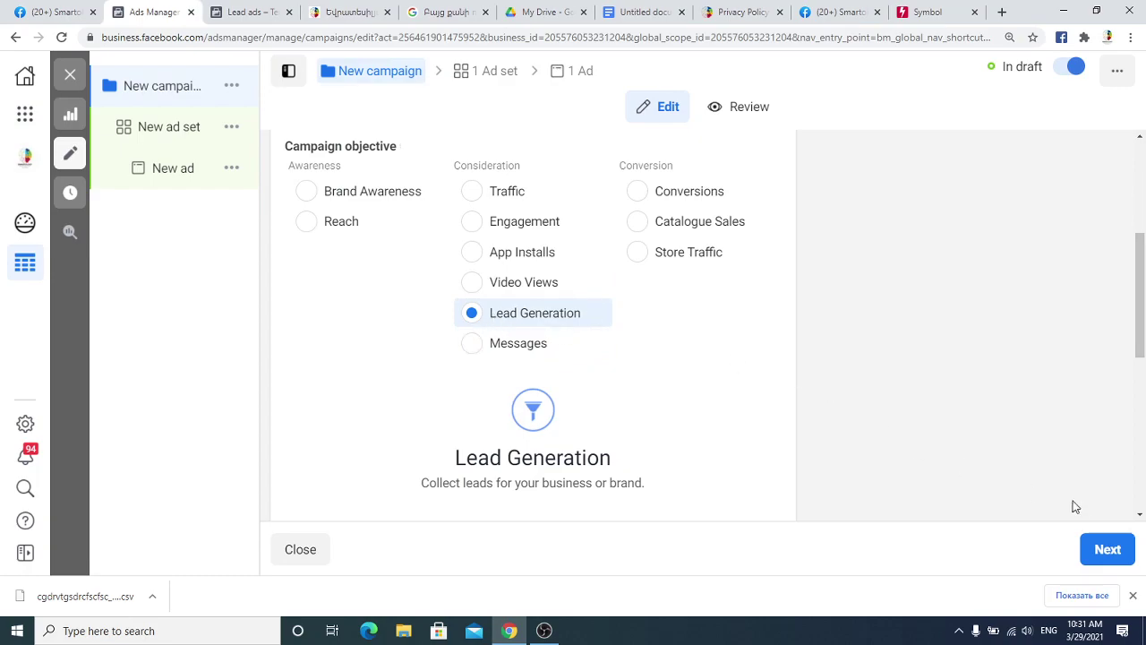
- Proceed to the ad set, look through its lead method, Page, schedule, audience and placement settings, and continue to the ad
left_click(1113, 549)
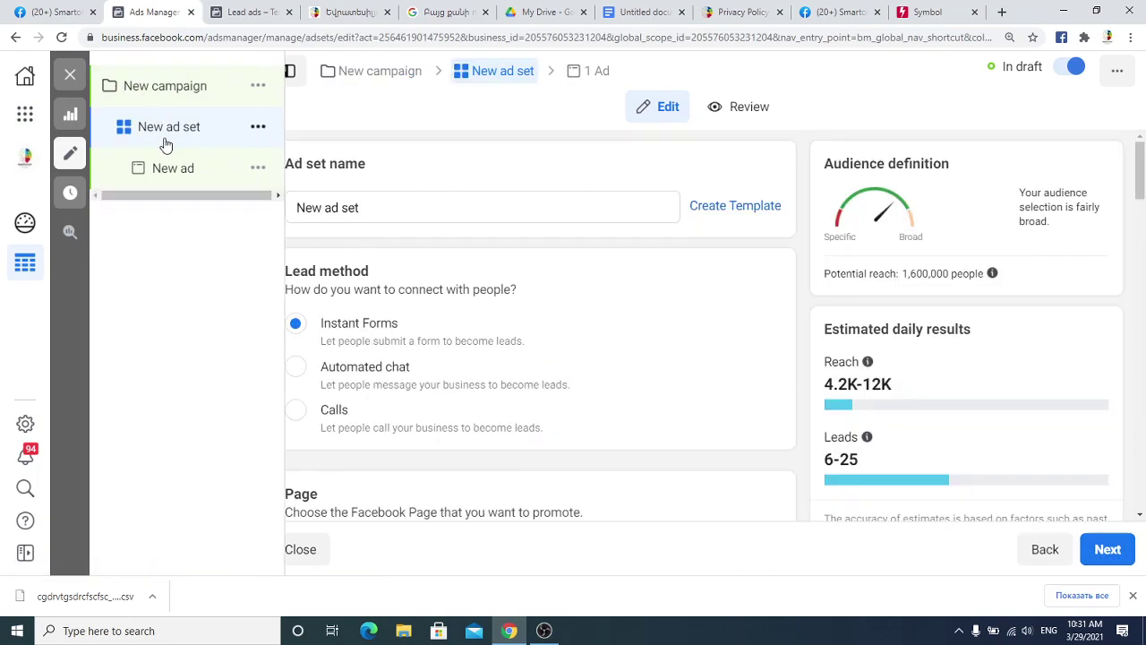
scroll(506, 260, "down", 2)
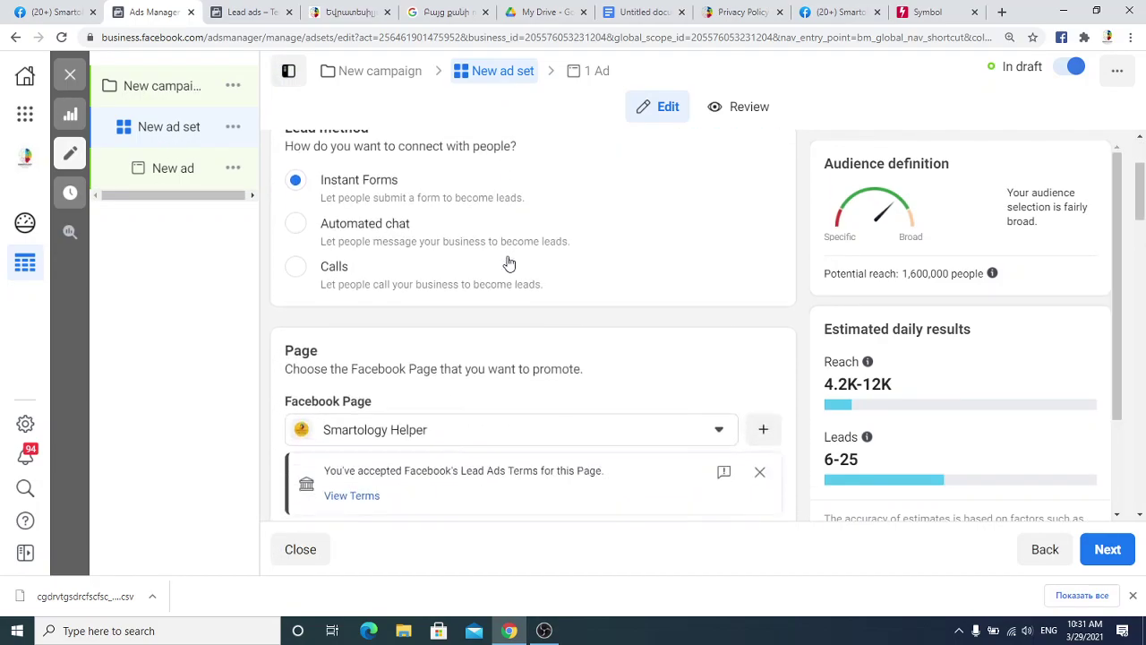
scroll(404, 225, "down", 2)
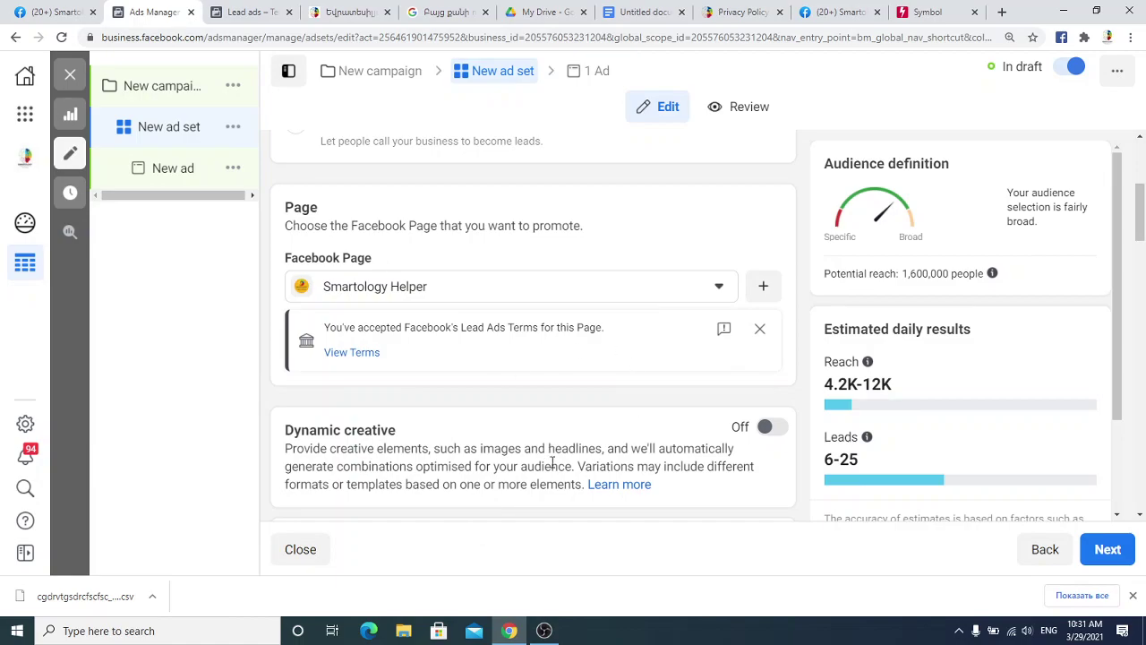
scroll(552, 463, "down", 12)
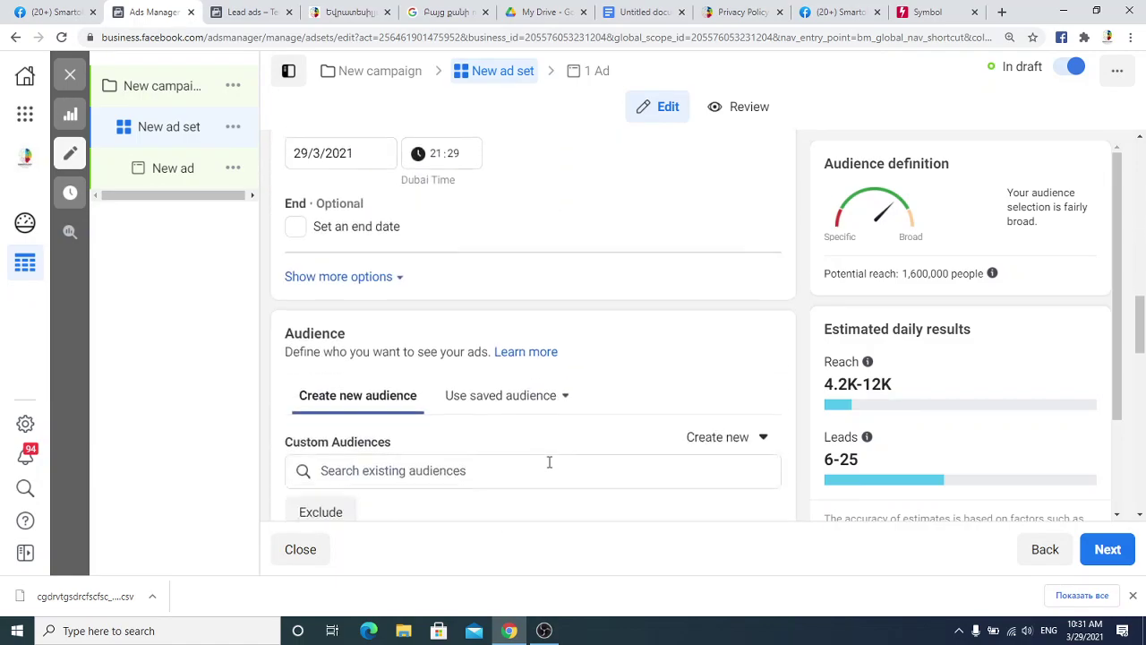
scroll(550, 466, "down", 8)
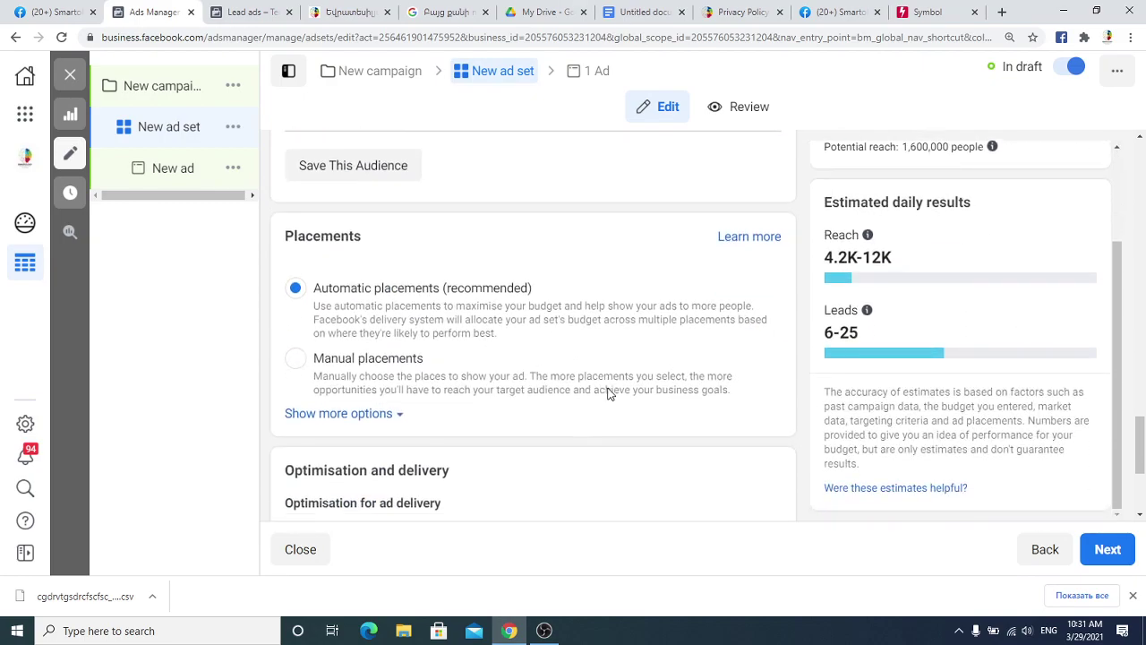
scroll(475, 328, "up", 4)
scroll(516, 402, "down", 3)
left_click(1101, 550)
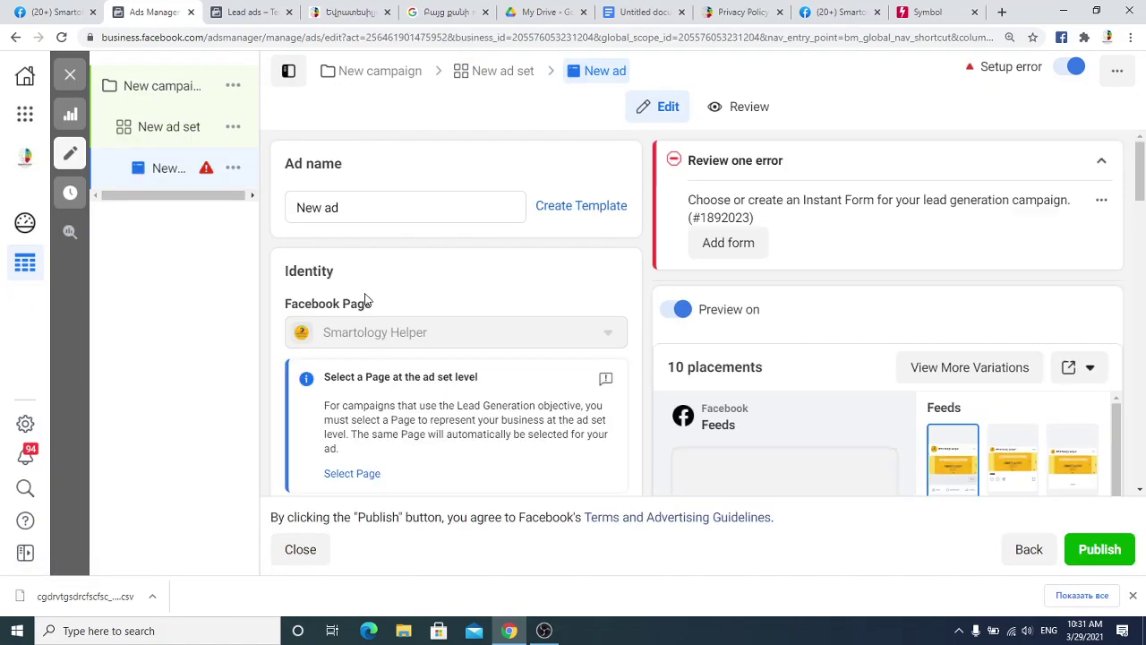
- Examine the ad's identity settings, including the Facebook Page and the available Instagram account options
scroll(433, 197, "down", 3)
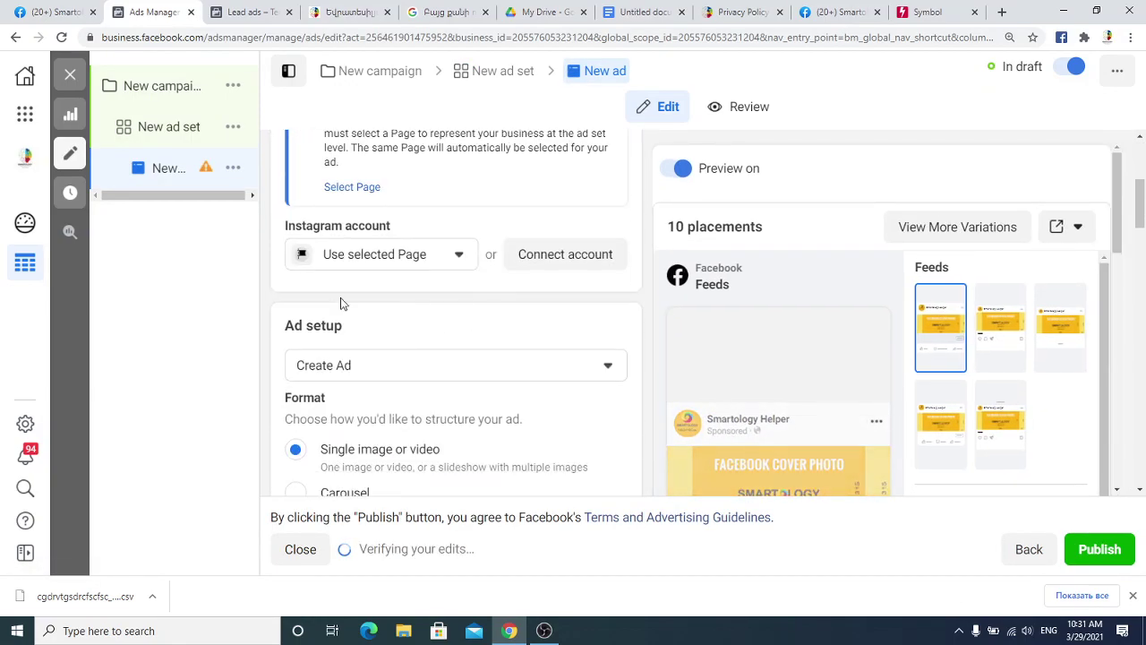
scroll(440, 259, "down", 1)
left_click(415, 186)
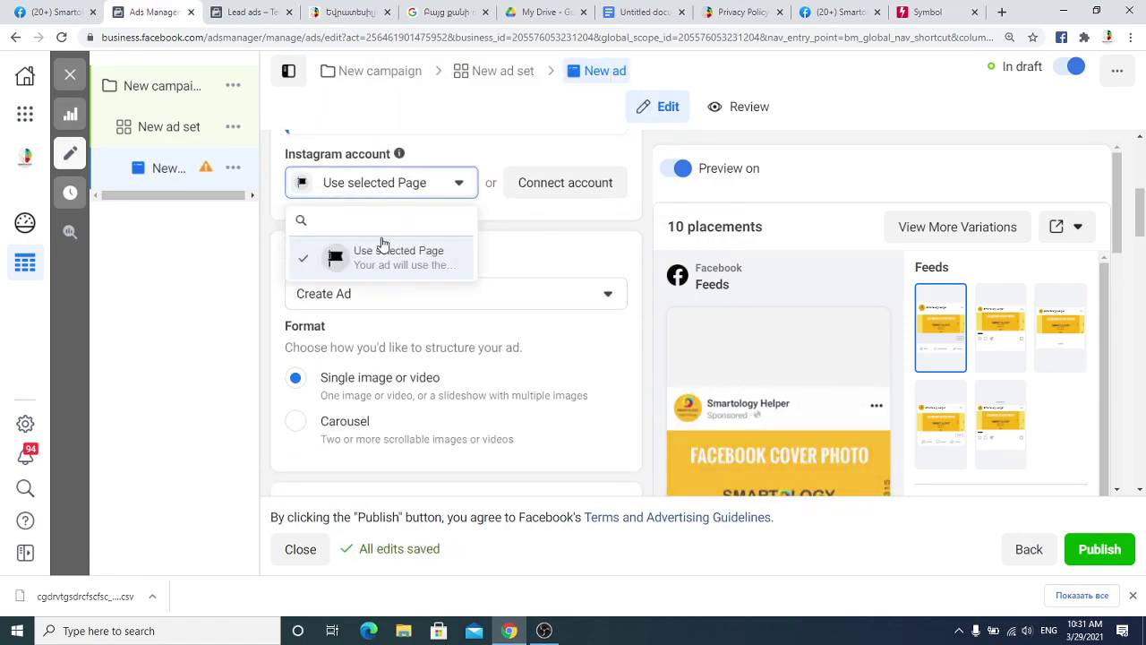
left_click(492, 237)
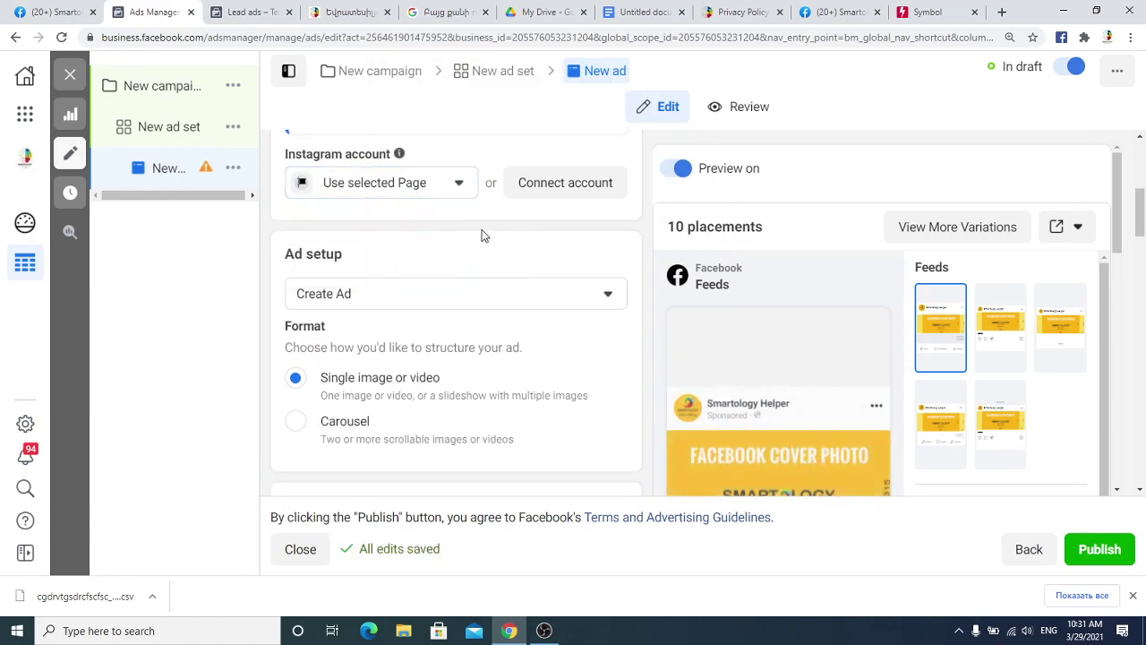
left_click(385, 183)
left_click(585, 266)
scroll(488, 247, "up", 2)
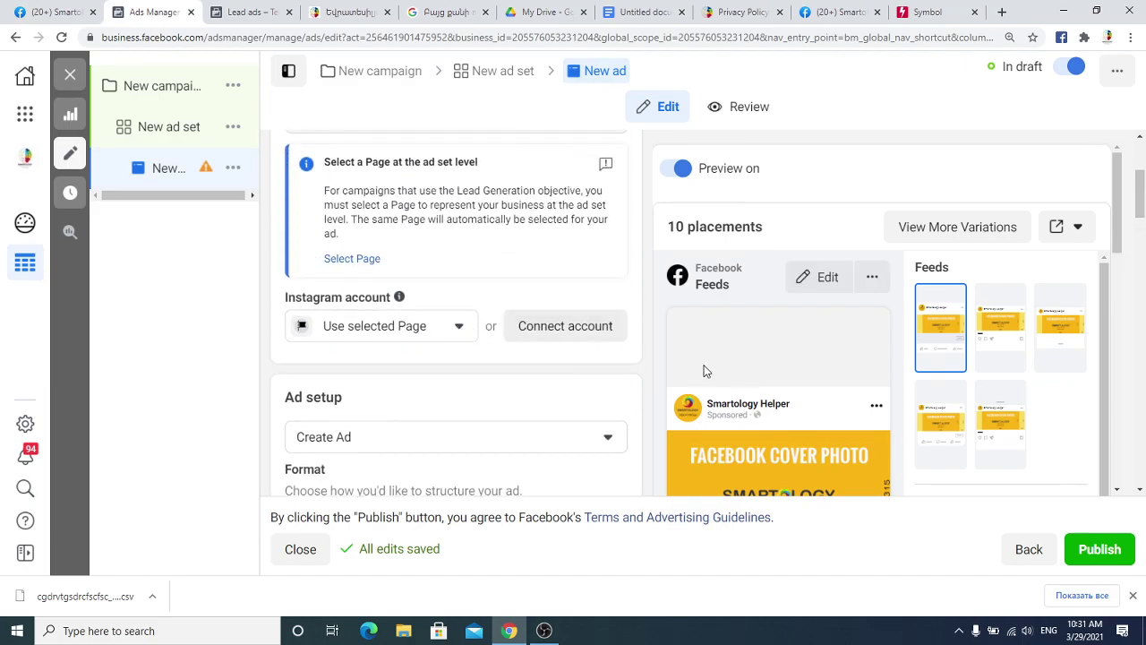
scroll(544, 350, "up", 3)
scroll(623, 380, "down", 2)
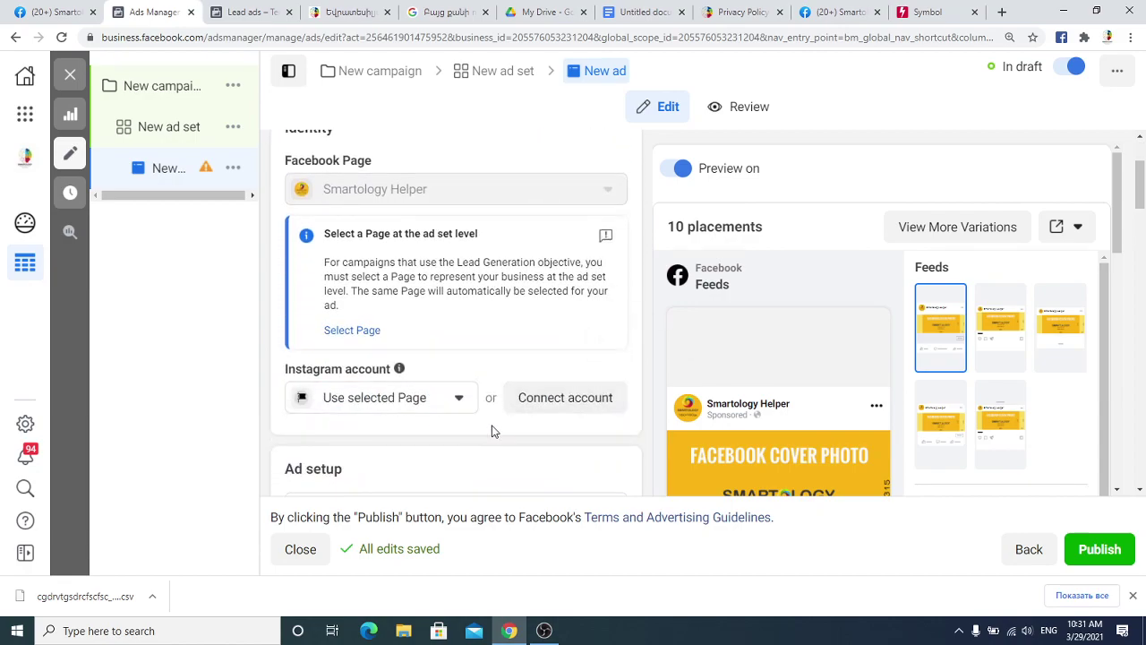
- Examine the ad's format, creative, preview, question format and the list of existing instant forms
scroll(528, 358, "down", 2)
scroll(461, 327, "down", 3)
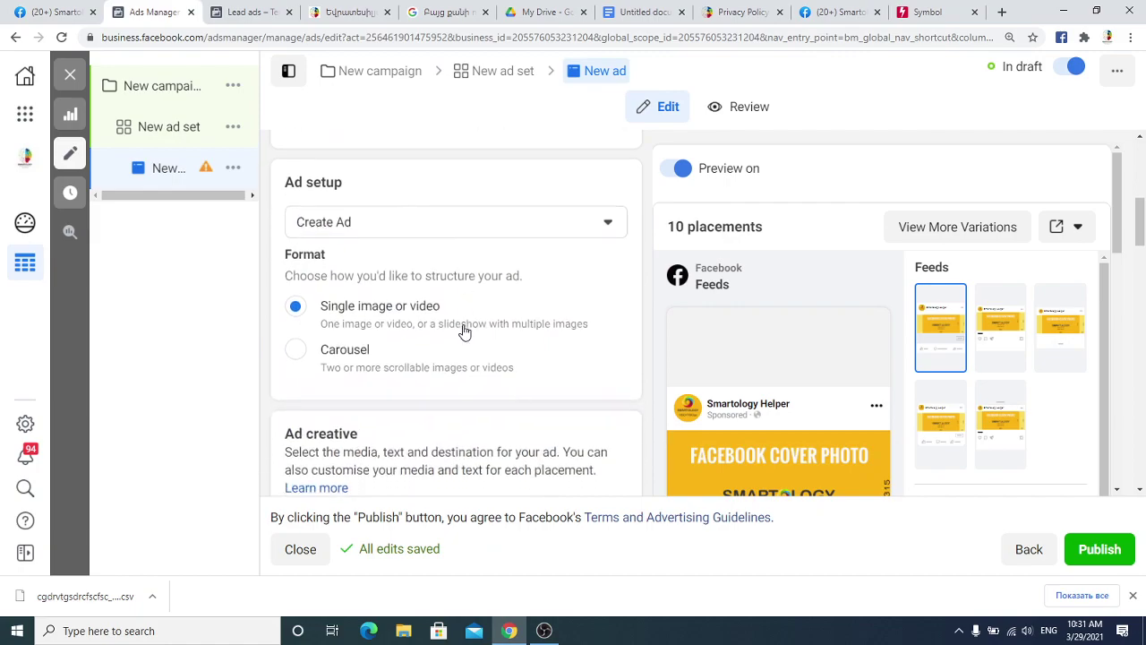
scroll(504, 277, "down", 3)
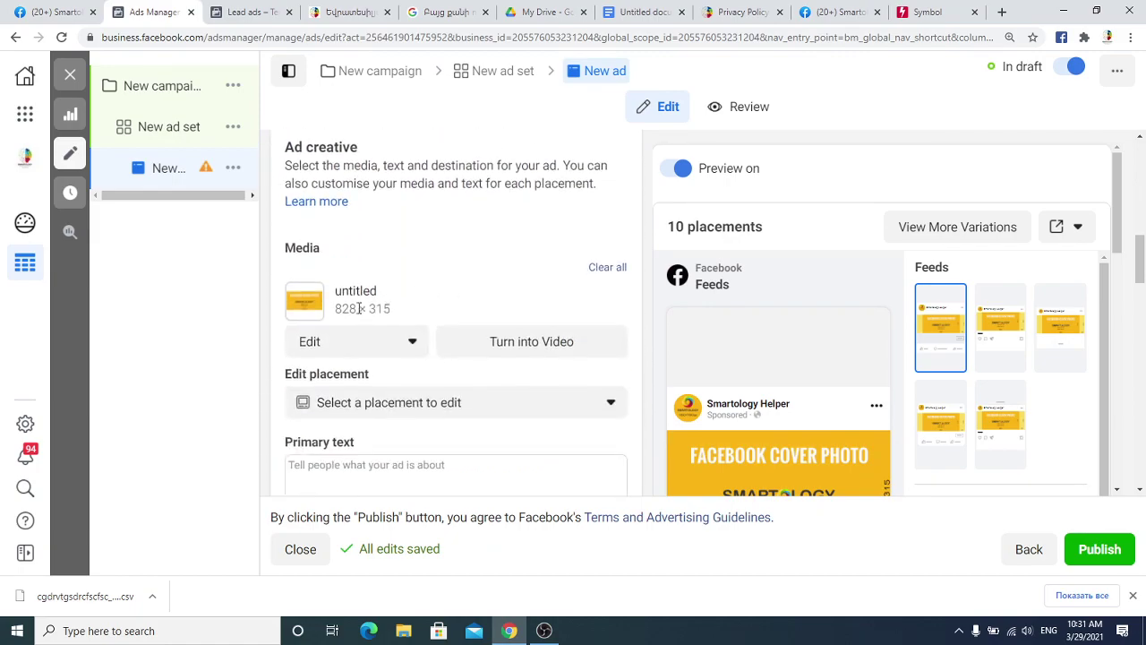
scroll(814, 358, "down", 3)
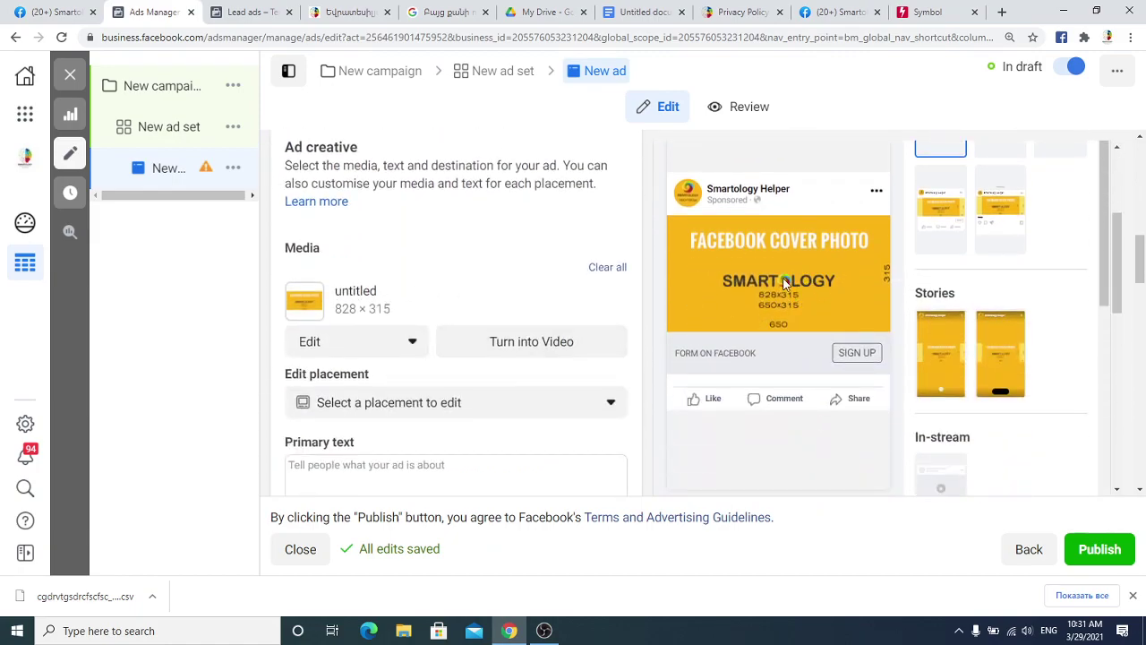
scroll(465, 366, "down", 5)
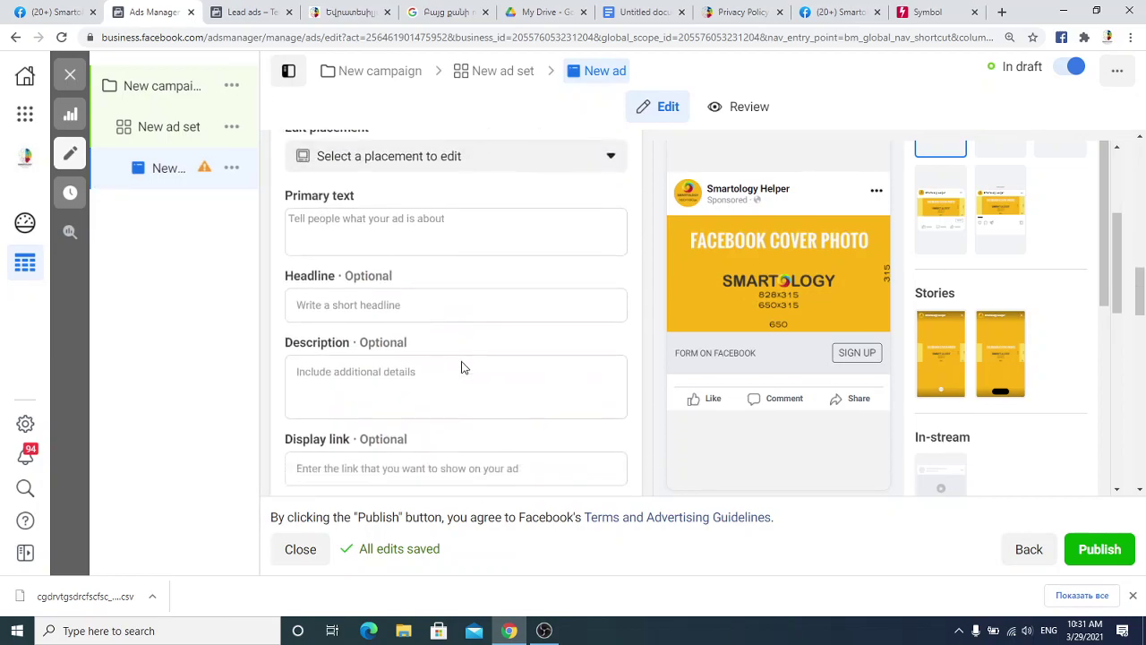
scroll(461, 367, "down", 3)
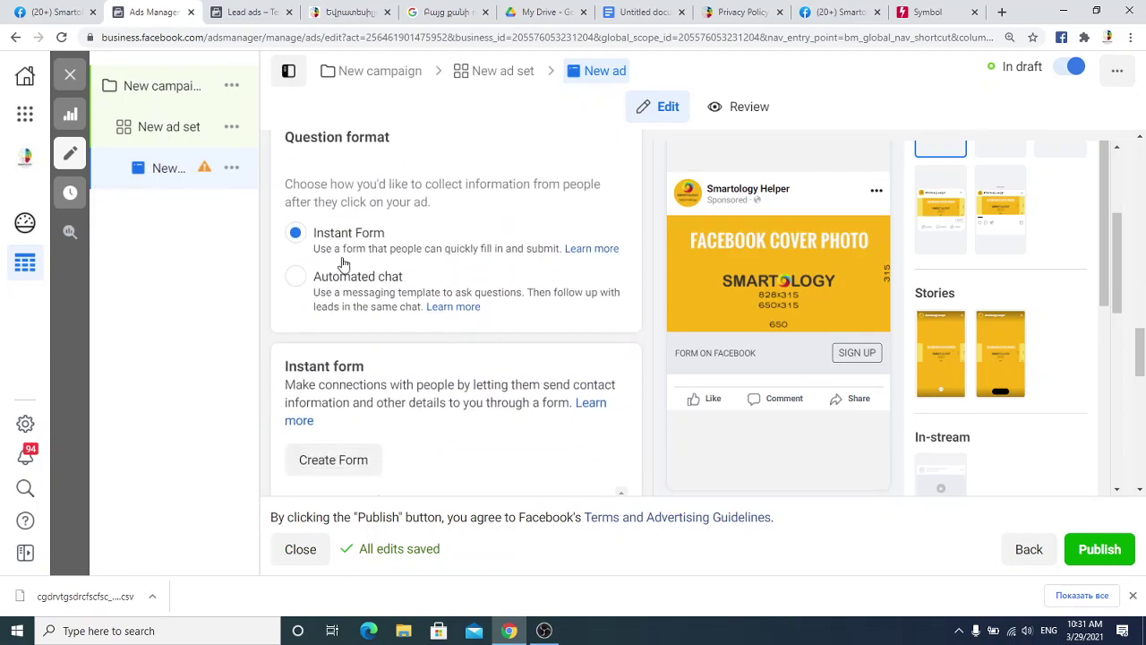
scroll(310, 271, "down", 1)
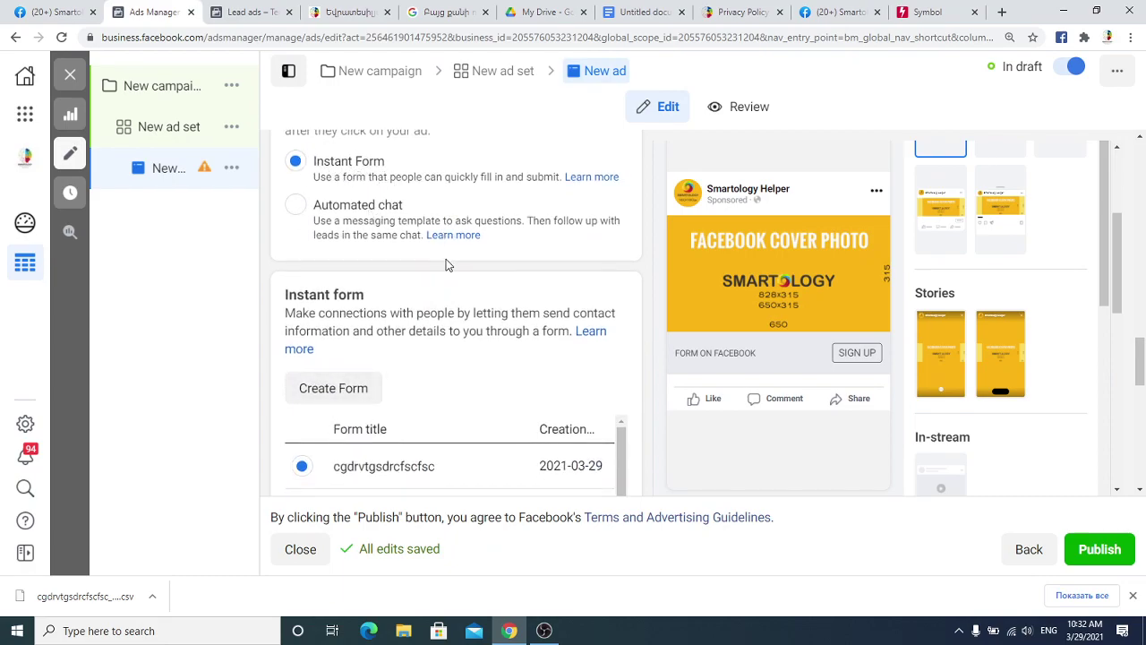
scroll(446, 264, "down", 2)
scroll(407, 430, "down", 3)
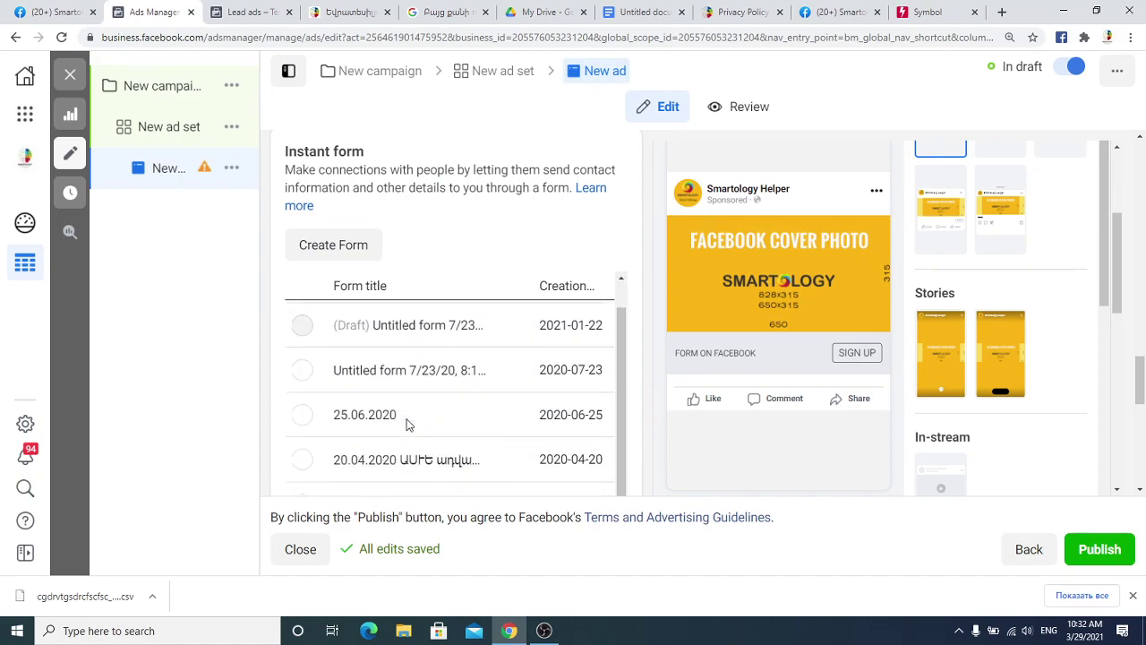
scroll(405, 447, "up", 5)
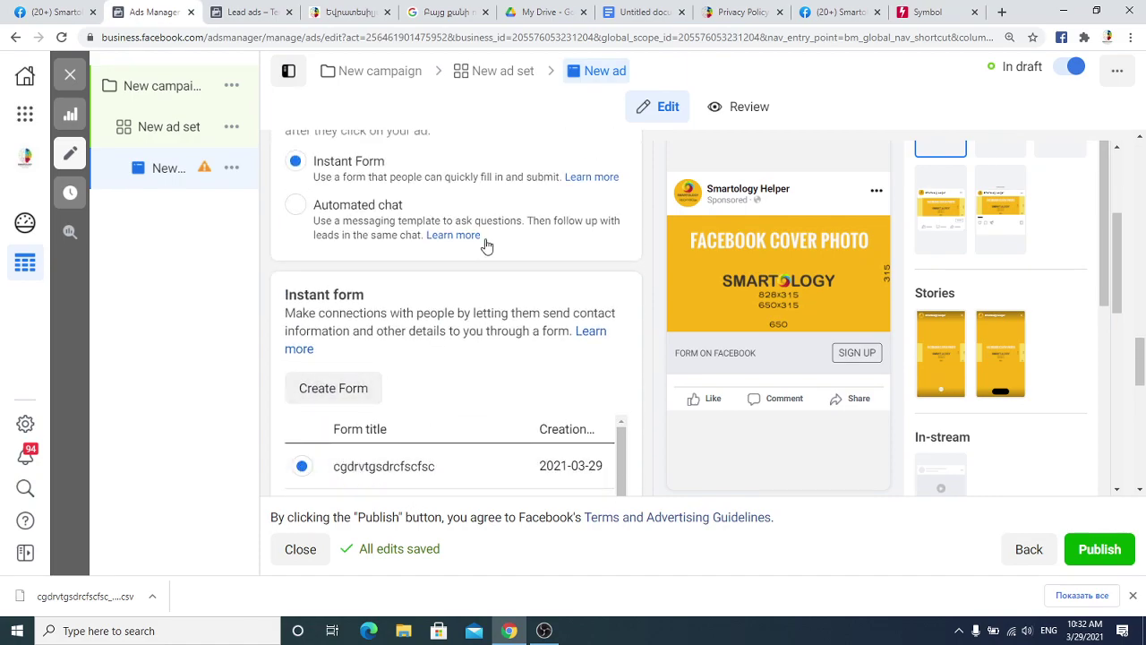
- Clear the ad's current media and add the 1080 × 1080 account video with the suggested crop and adjustment settings
scroll(484, 254, "up", 8)
scroll(411, 306, "up", 2)
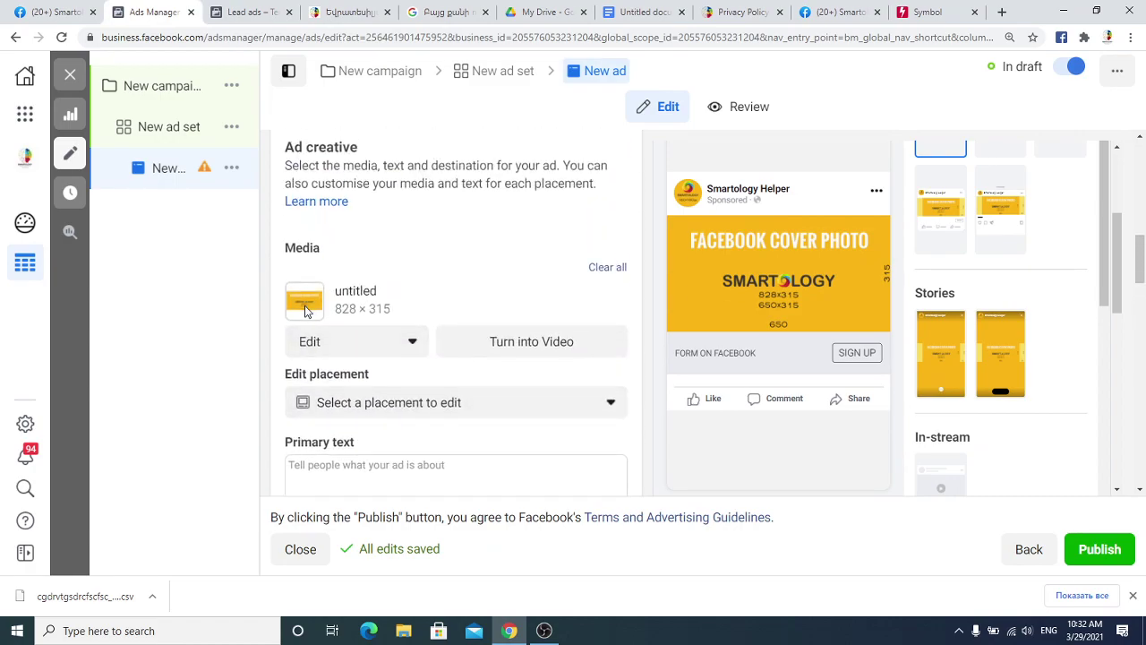
left_click(605, 268)
left_click(347, 280)
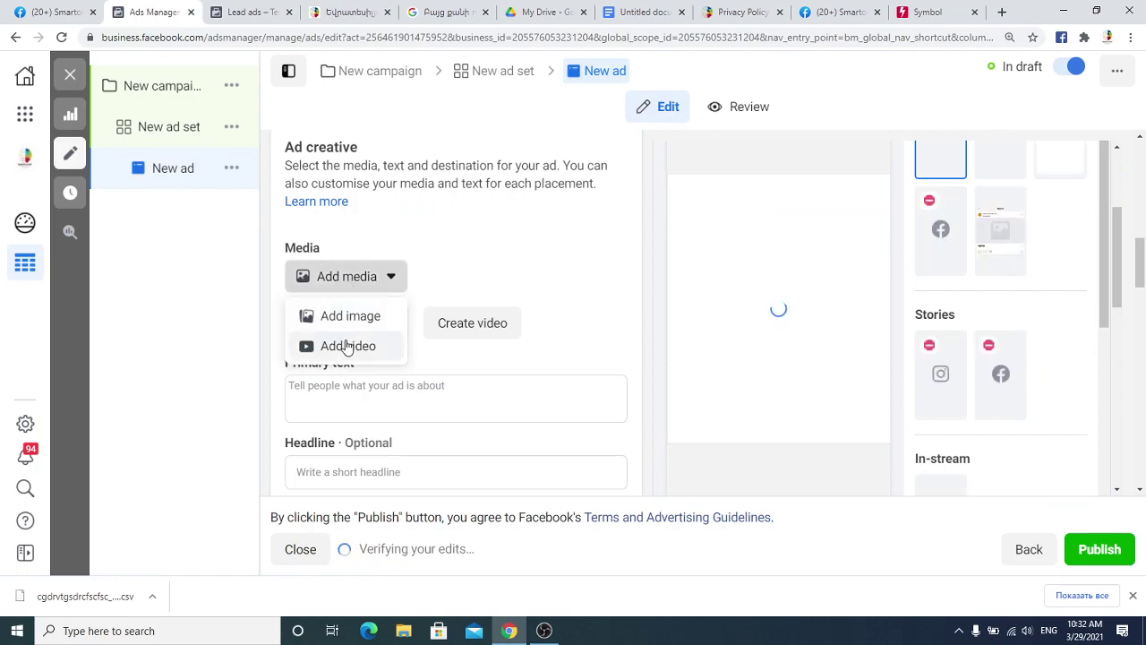
left_click(345, 344)
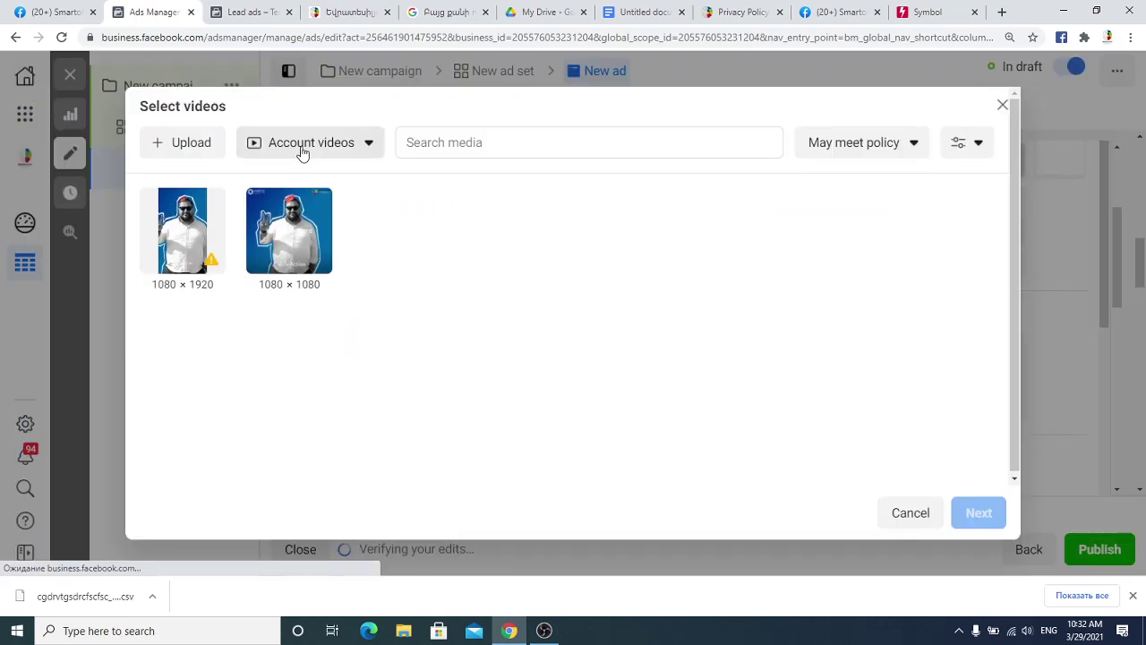
left_click(308, 227)
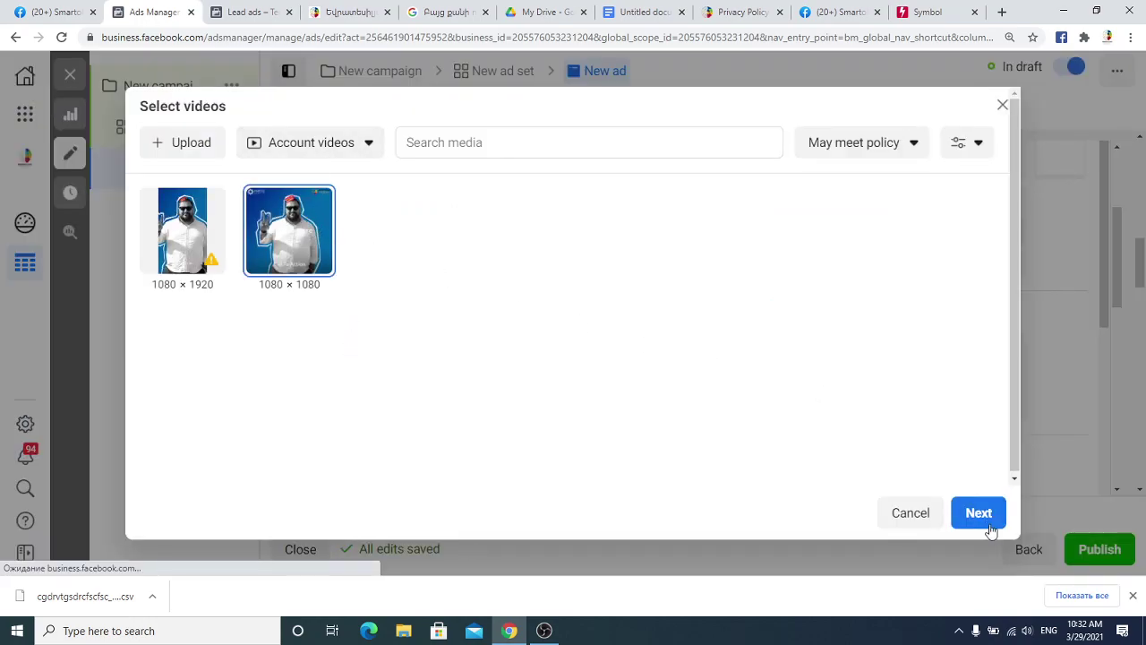
left_click(963, 515)
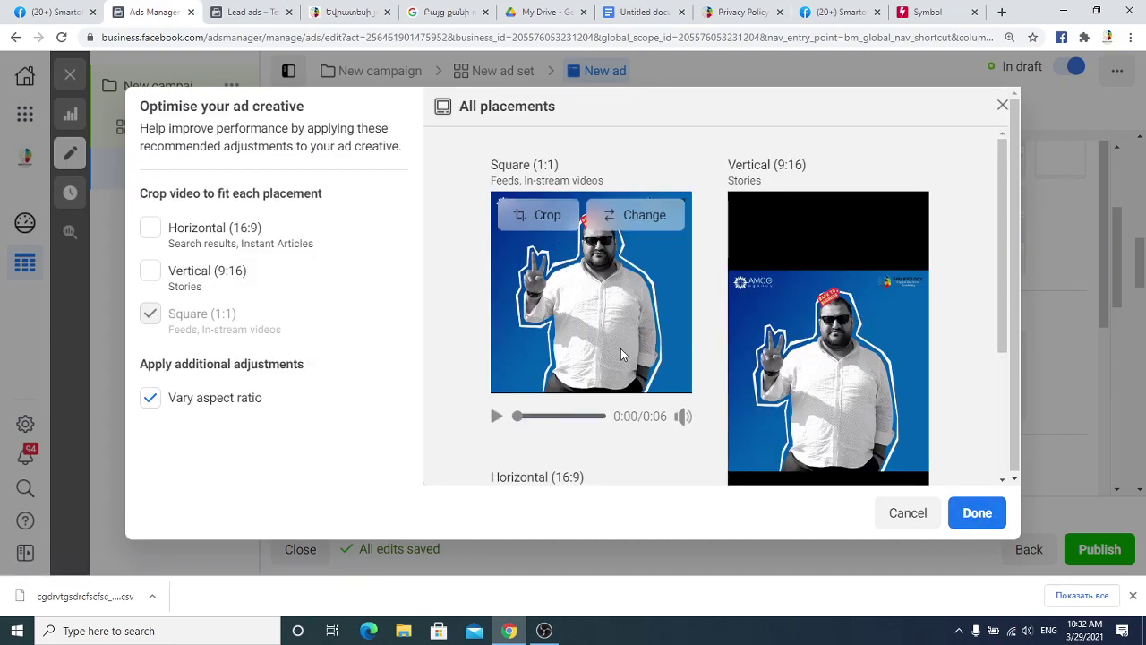
left_click(974, 511)
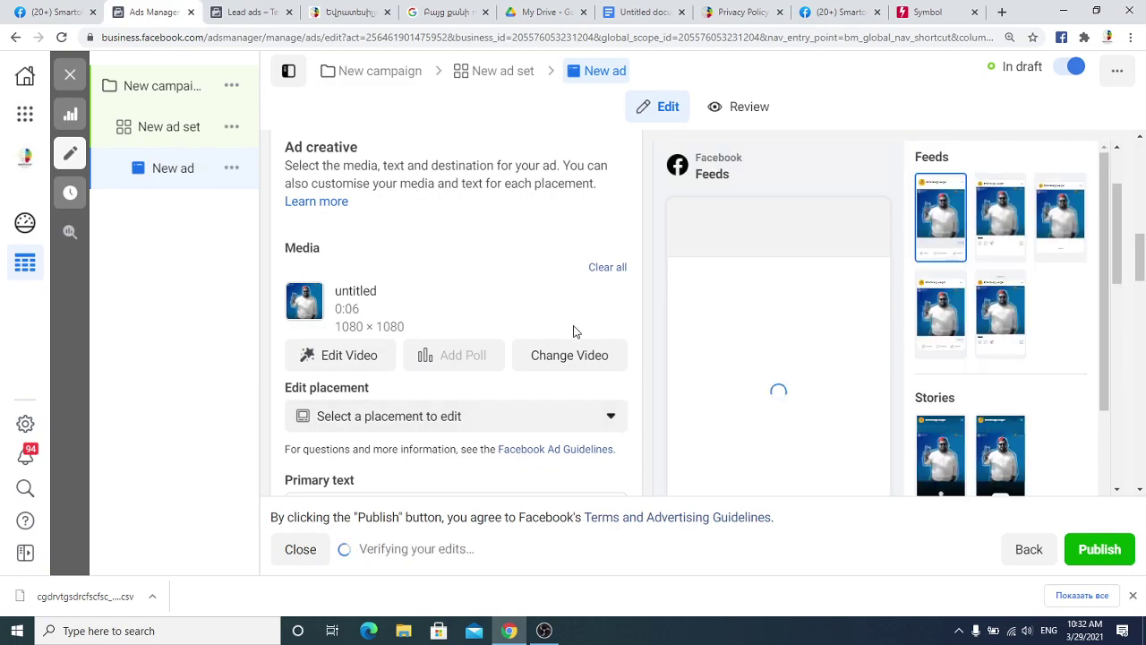
- Enter the ad's primary text "cbv v,jhgxcmvj,.,.,mnbvcvbnm,./.,mnb", headline "dsfvfjdb" and description "xfvcjbdyft ht"
scroll(838, 394, "down", 2)
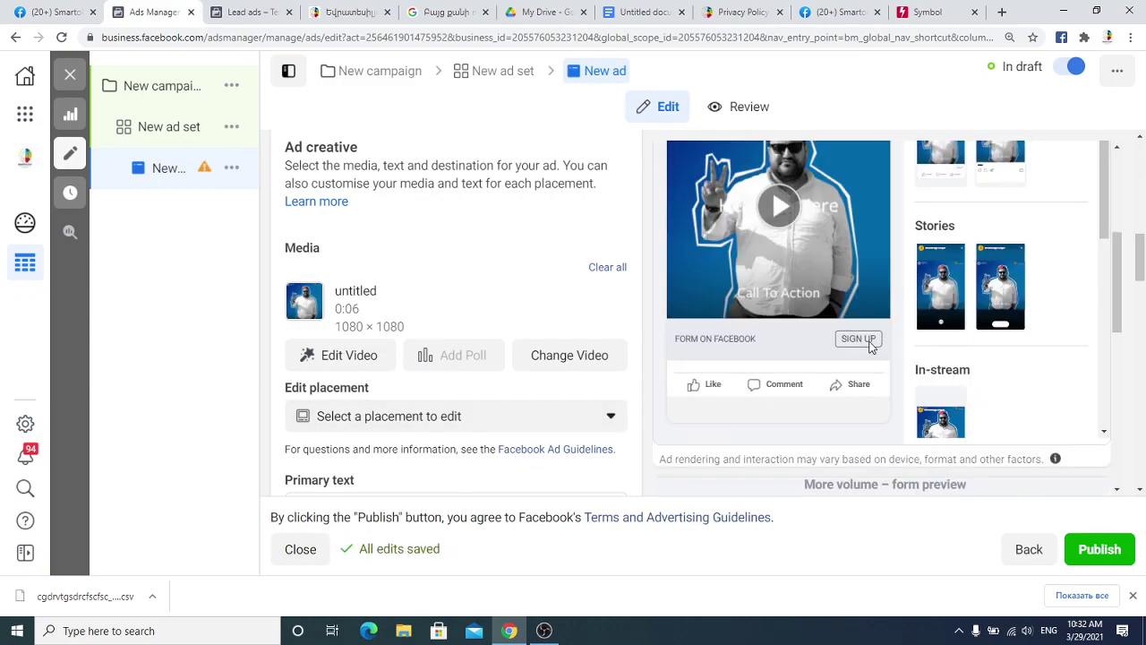
scroll(313, 316, "down", 3)
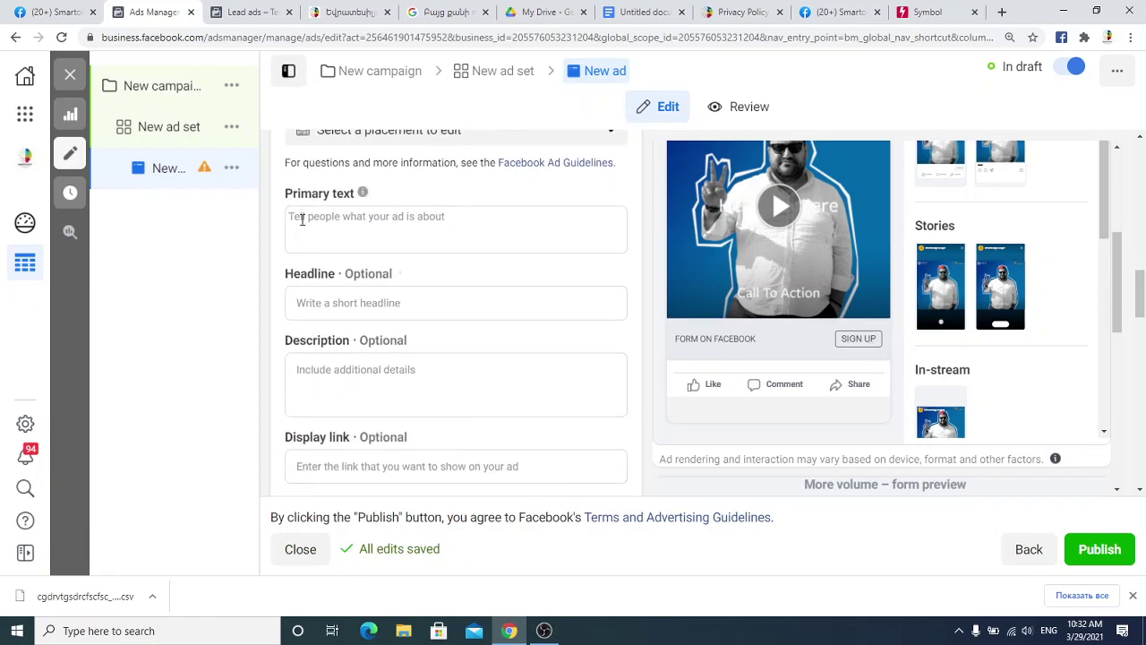
left_click(305, 222)
type("cbv v,jhgxcmvj,.,.,mnbvcvbnm,./.,mnb")
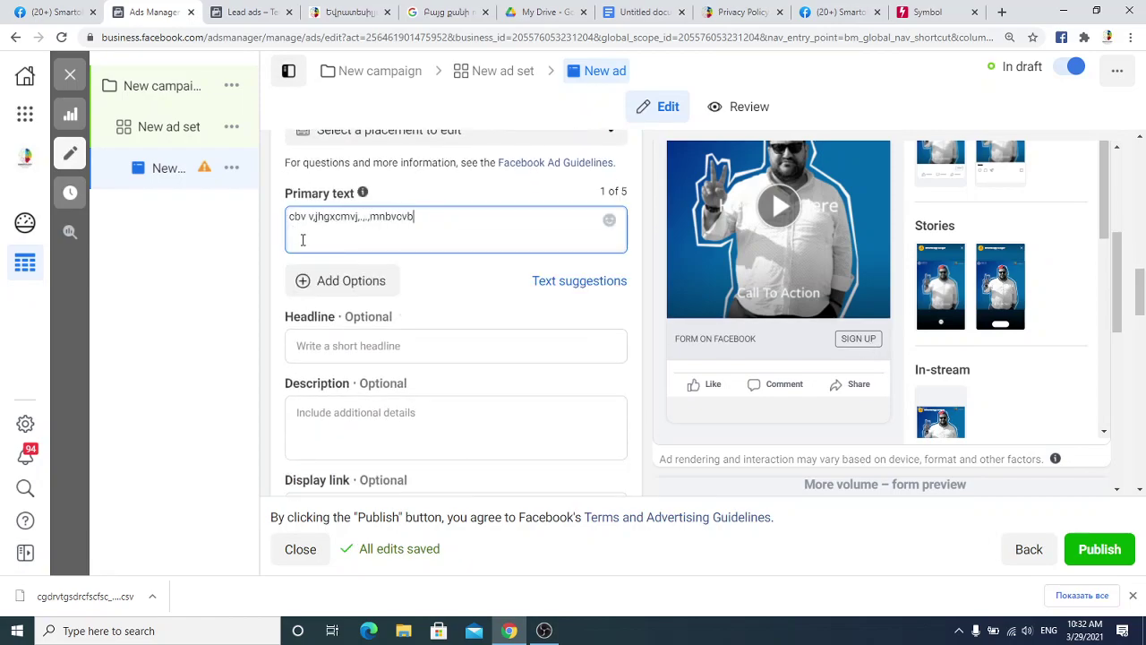
left_click(374, 345)
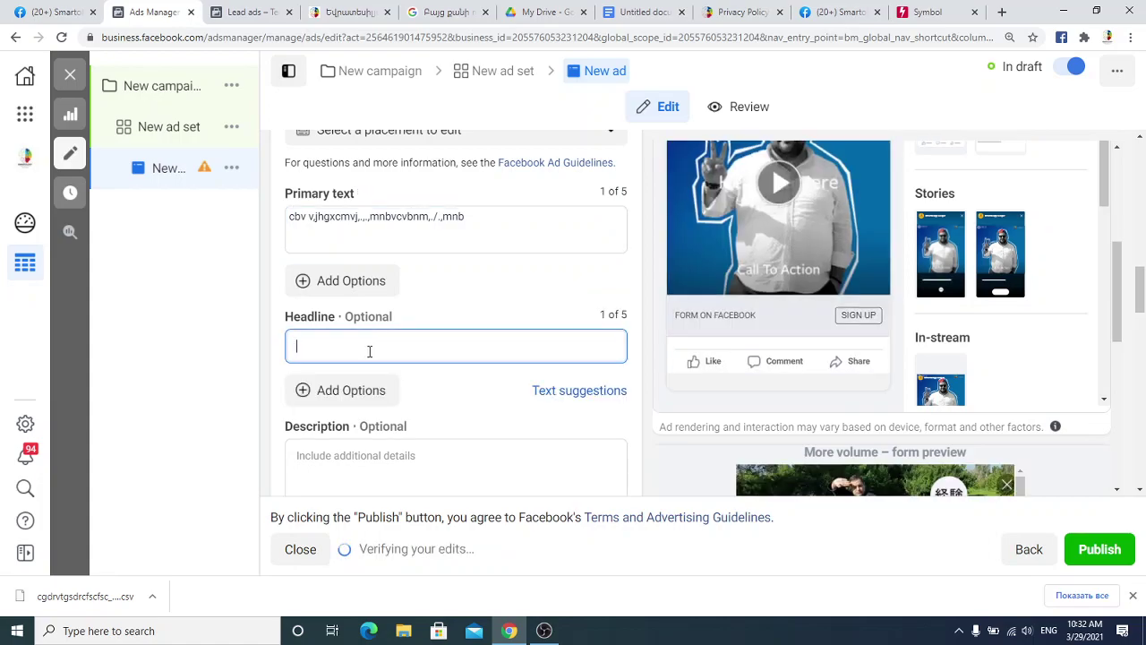
type("dsfvfjdb")
scroll(370, 376, "down", 2)
left_click(317, 318)
type("xfvcjbdyft ht")
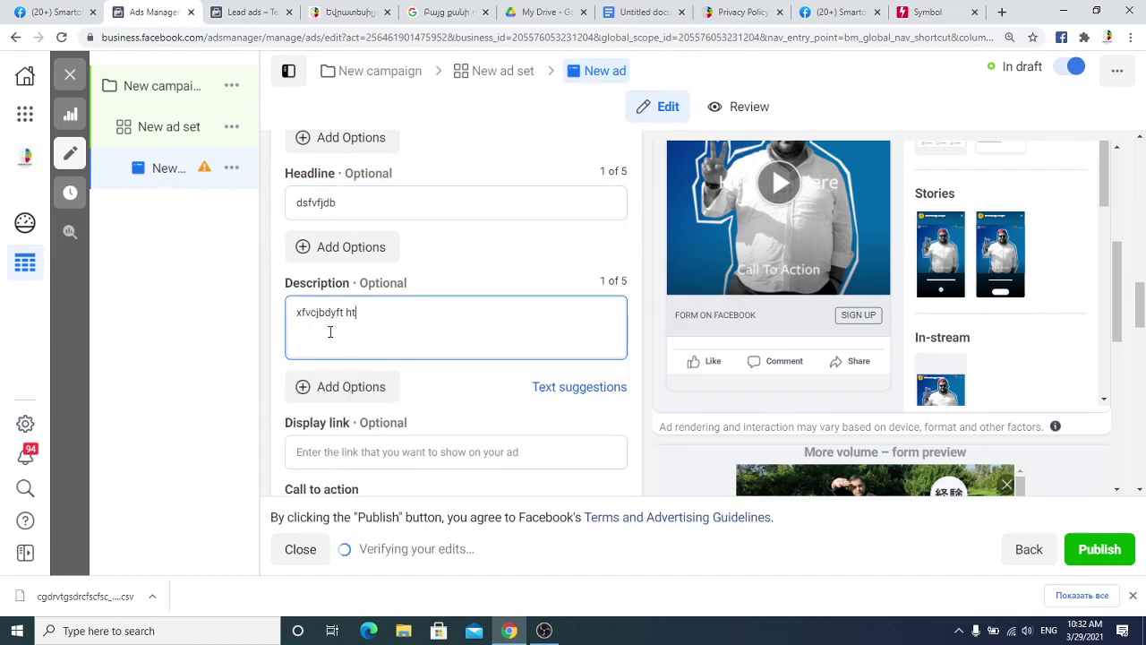
- Leave the display link empty and set the ad's call to action first to Apply Now and finally to Subscribe
scroll(335, 358, "down", 2)
left_click(347, 309)
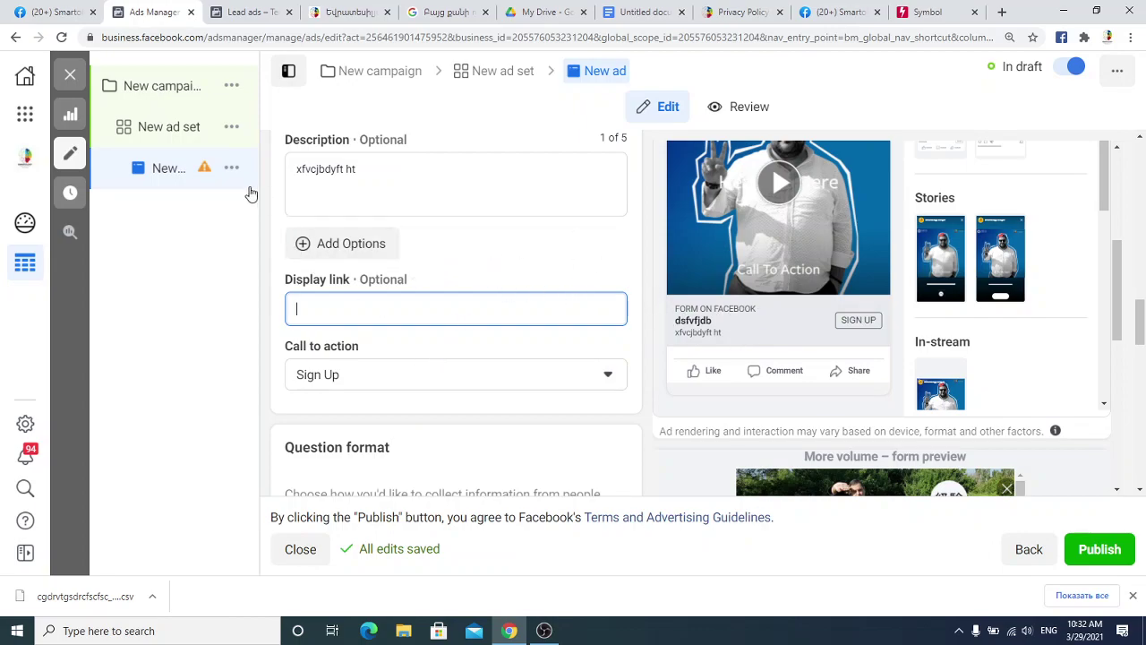
left_click(601, 375)
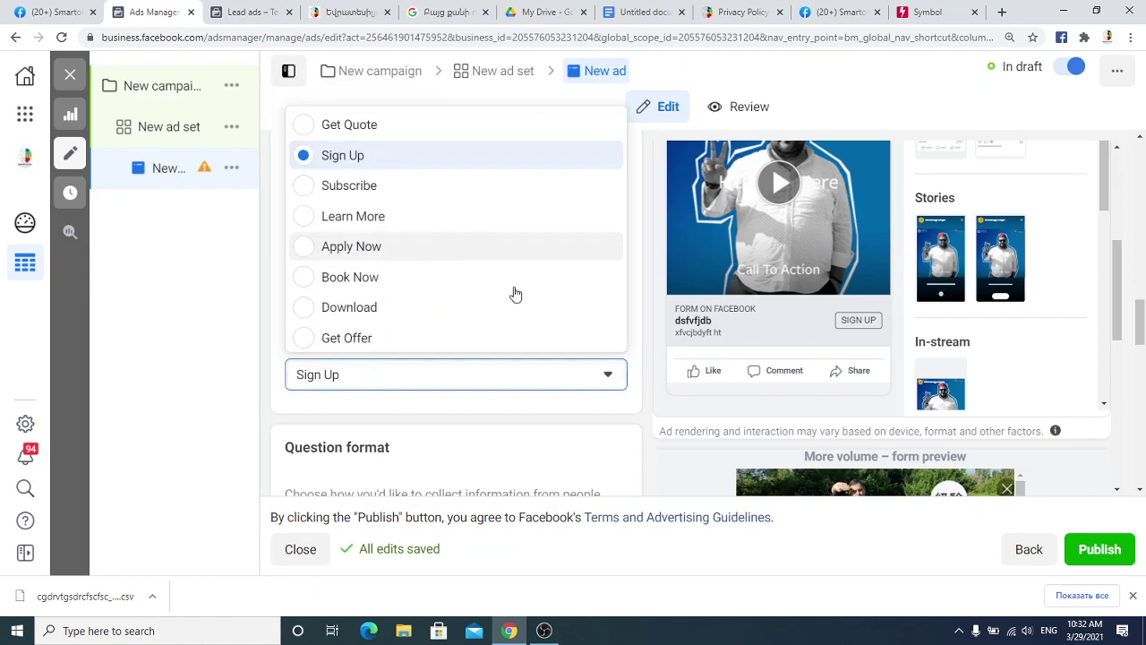
left_click(403, 247)
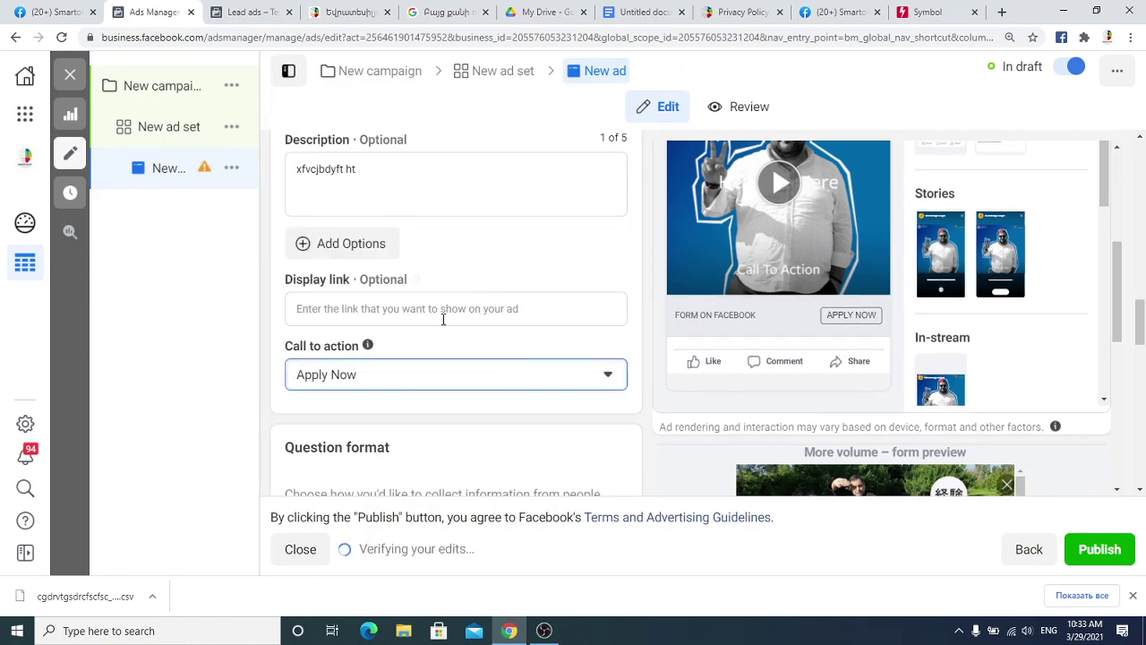
left_click(442, 383)
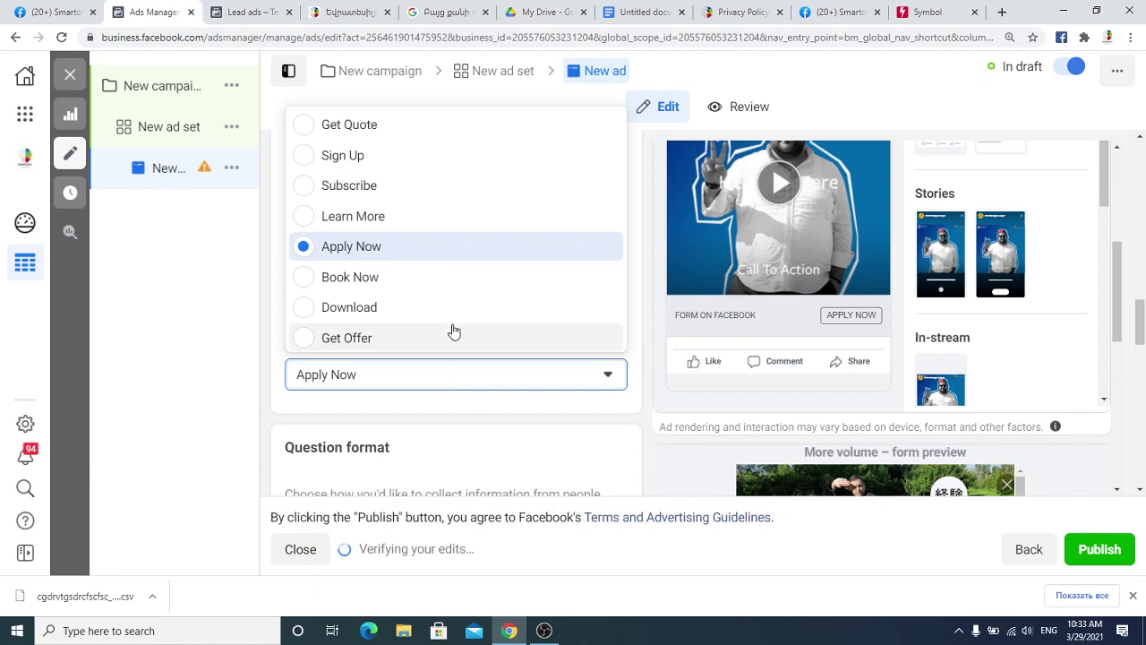
left_click(397, 188)
scroll(429, 345, "down", 5)
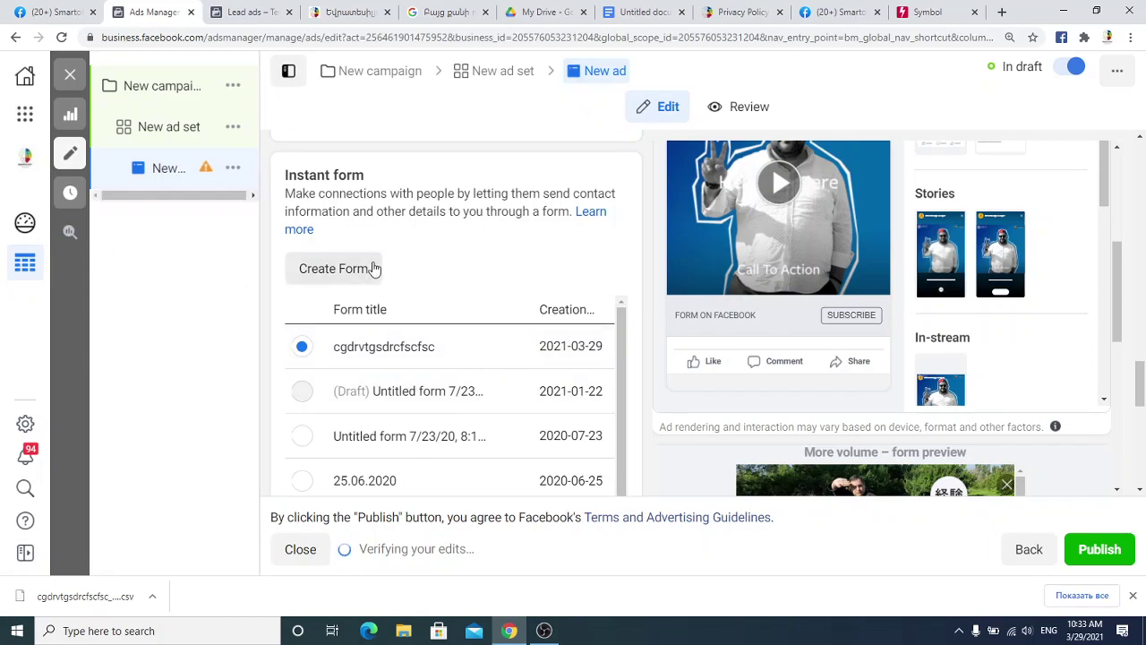
- Review the ad from its identity and format settings through the creative texts, question format and instant form list
scroll(496, 366, "down", 10)
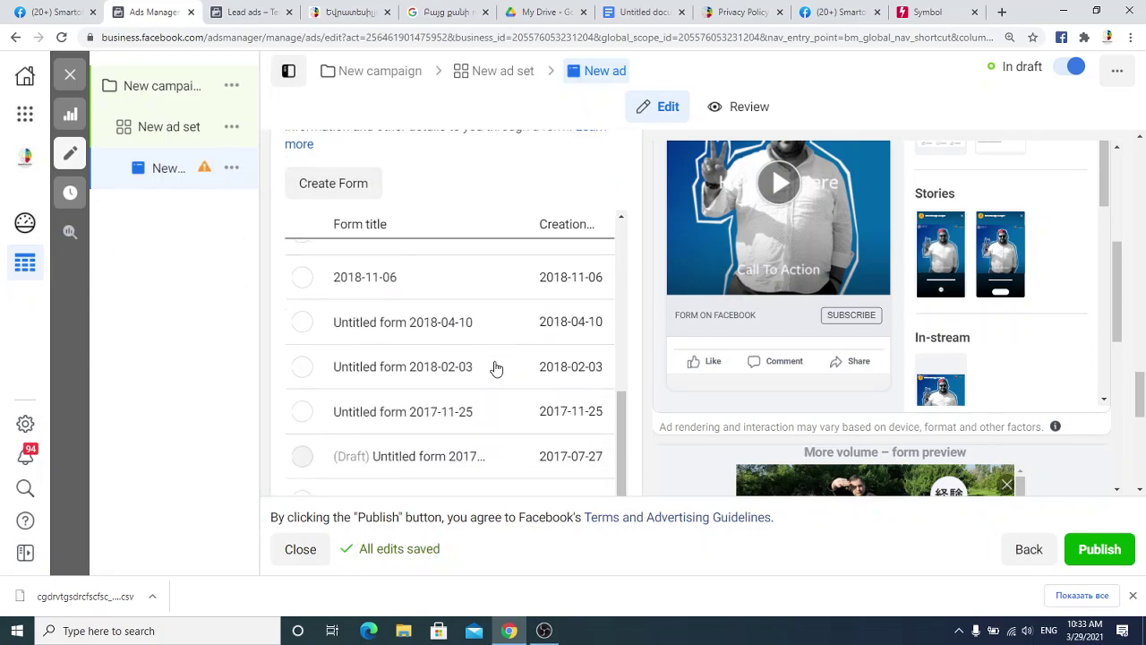
scroll(508, 390, "up", 15)
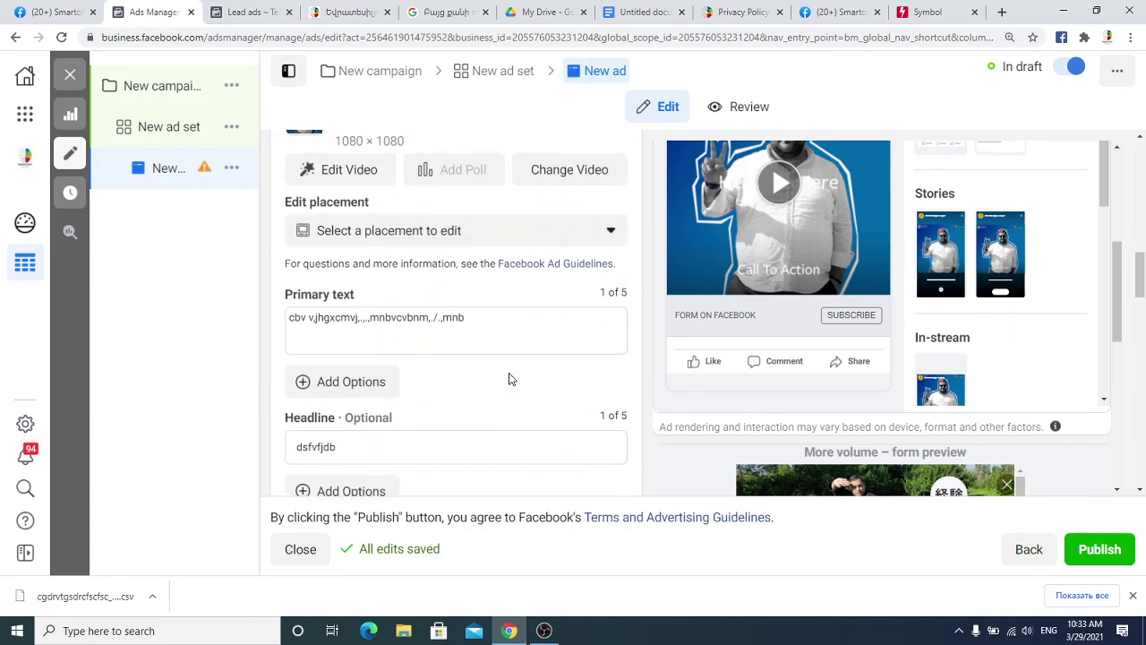
scroll(508, 381, "up", 1)
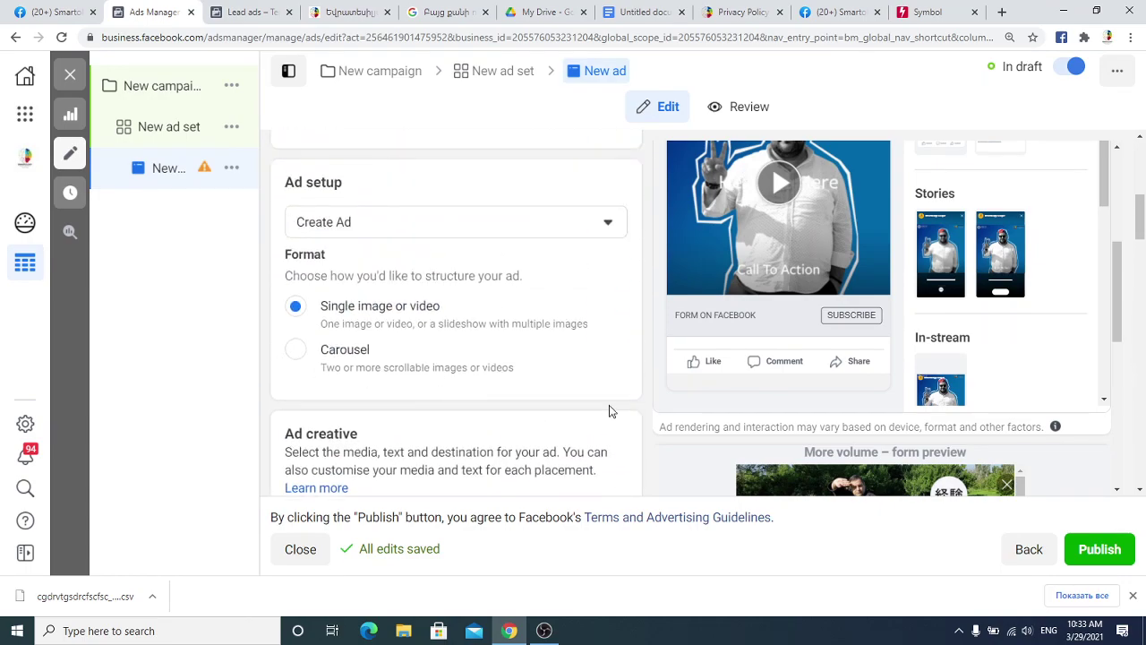
scroll(607, 408, "down", 3)
scroll(578, 401, "down", 3)
scroll(492, 342, "up", 4)
scroll(497, 346, "up", 5)
scroll(382, 448, "down", 1)
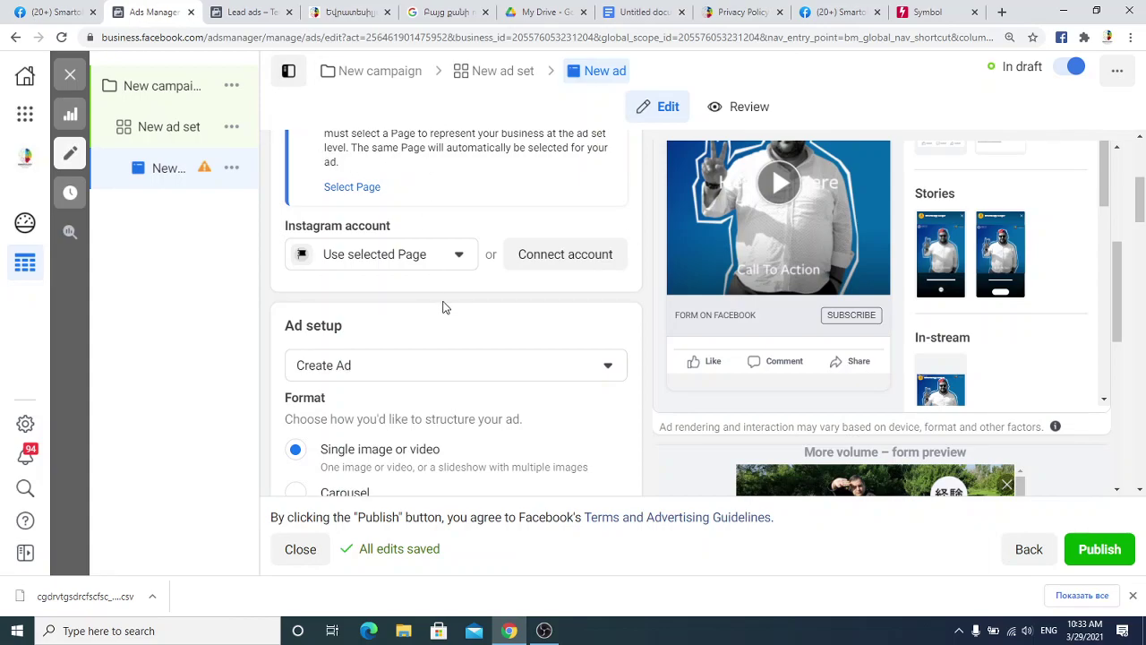
scroll(443, 303, "down", 2)
scroll(450, 306, "down", 4)
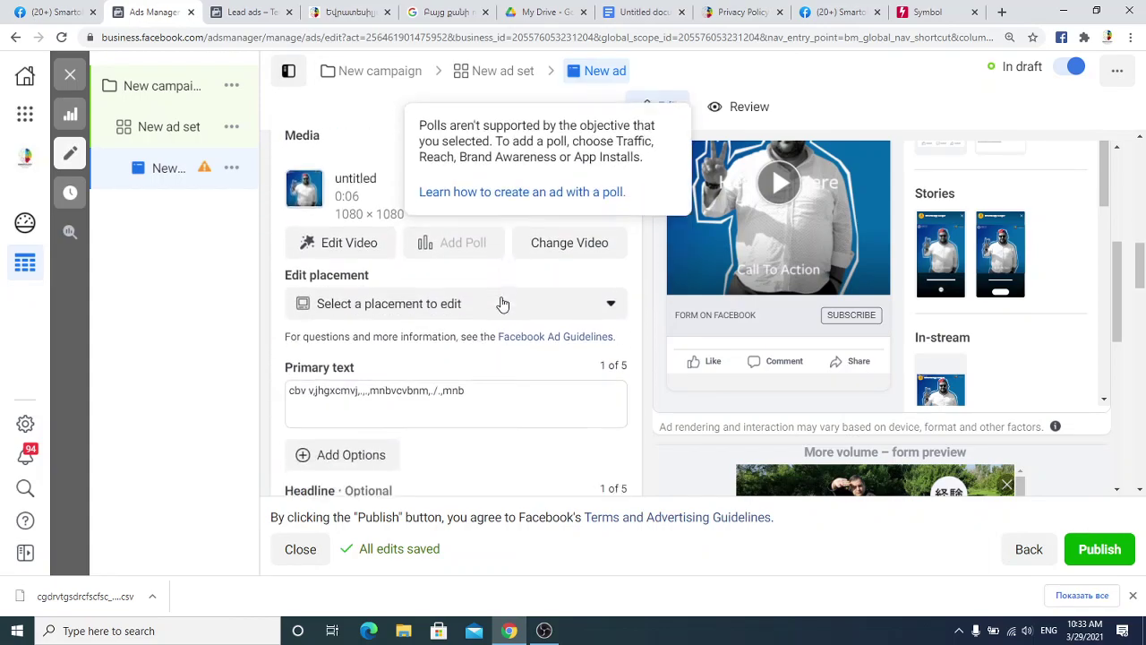
scroll(417, 269, "down", 5)
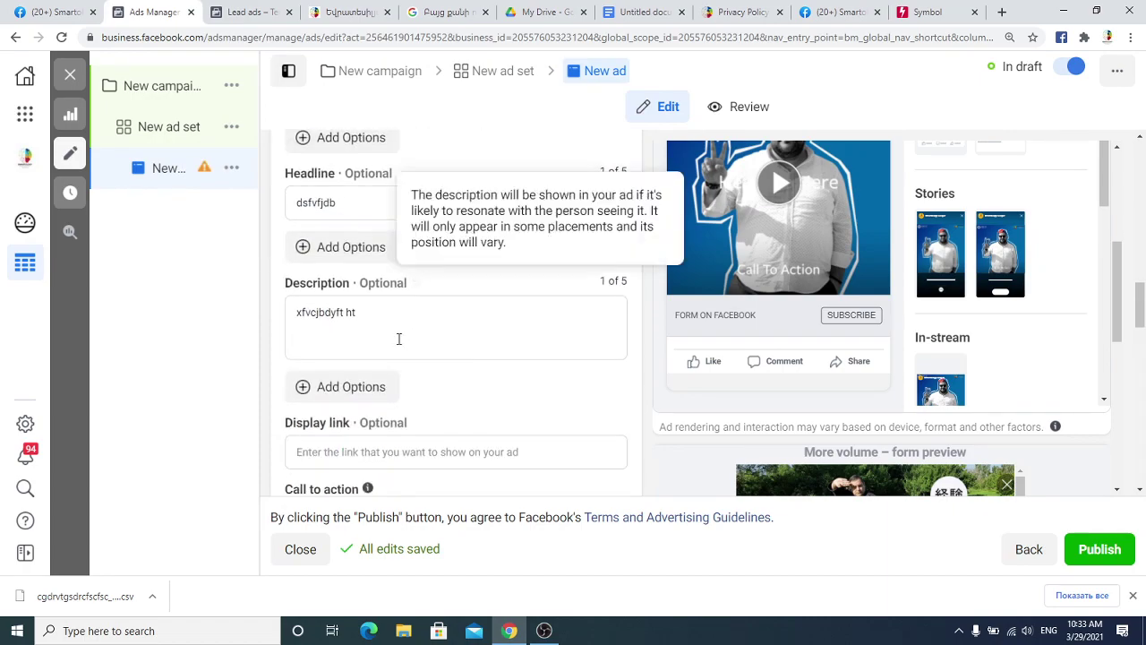
scroll(466, 309, "down", 5)
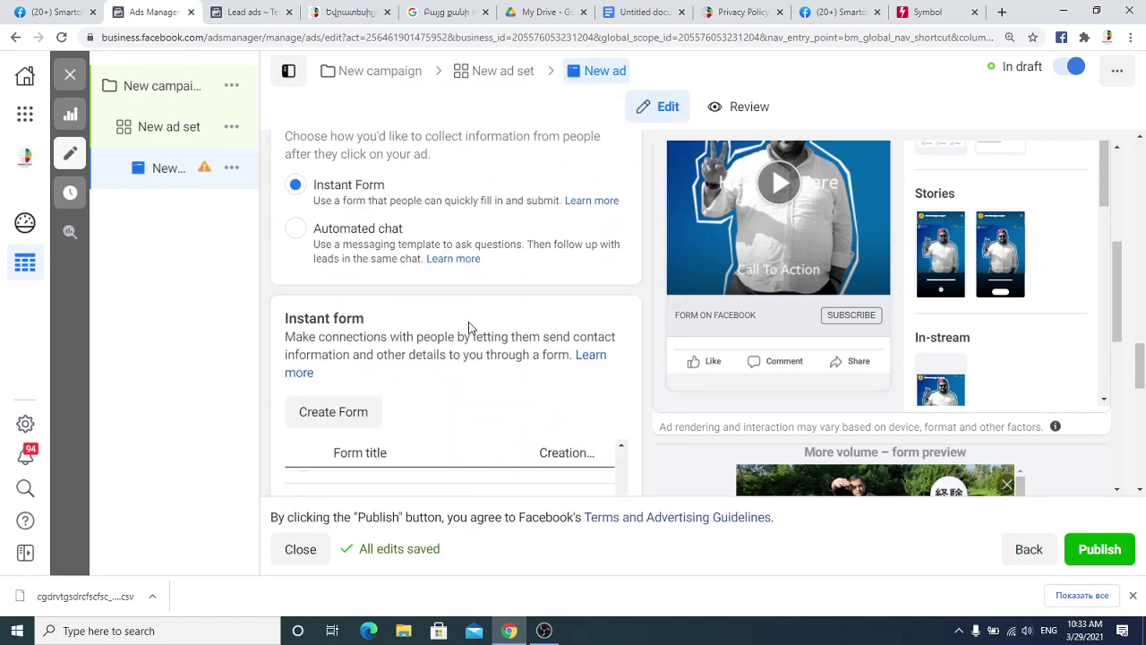
- Try the Automated chat question format, look through its message template options, and switch back to Instant Form
left_click(294, 228)
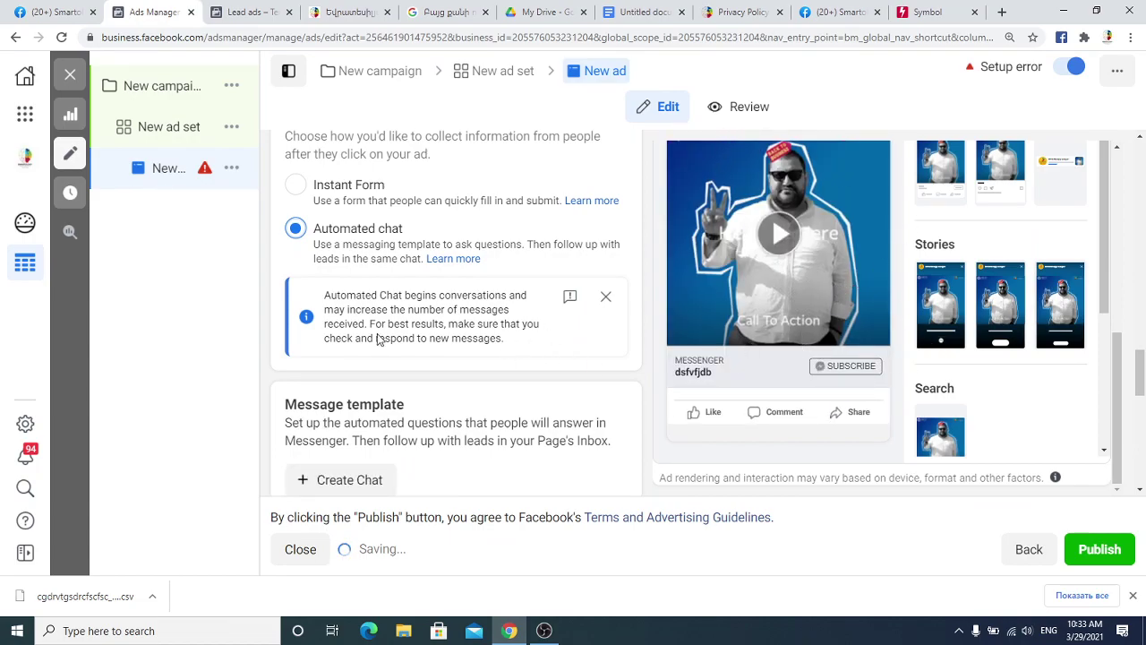
scroll(288, 410, "down", 2)
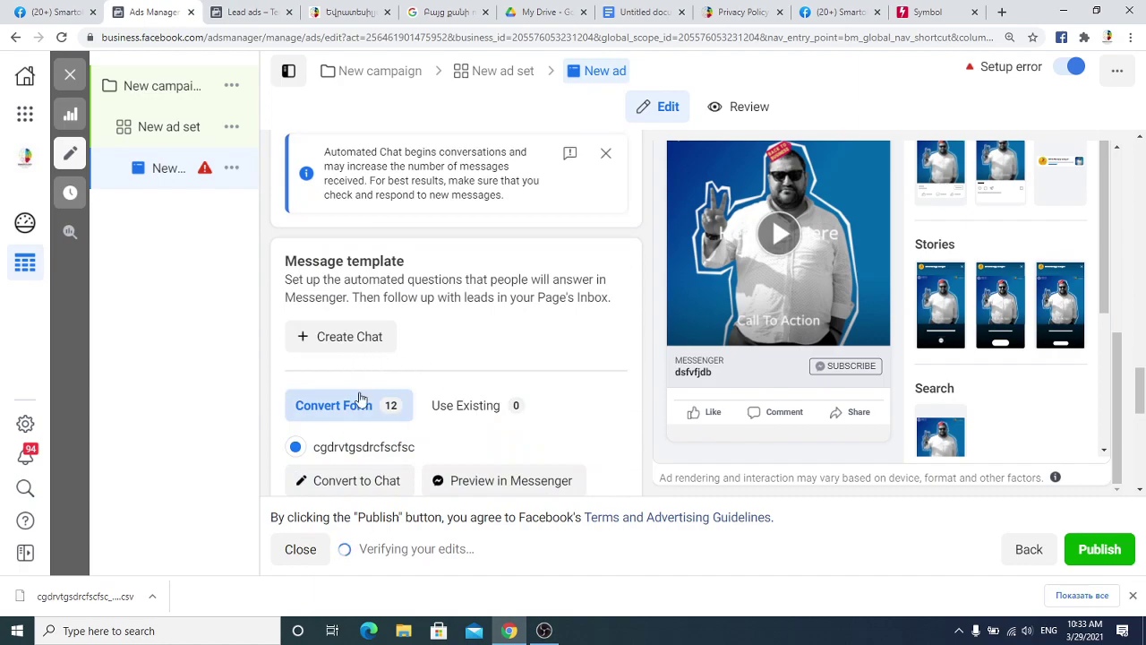
scroll(345, 420, "down", 3)
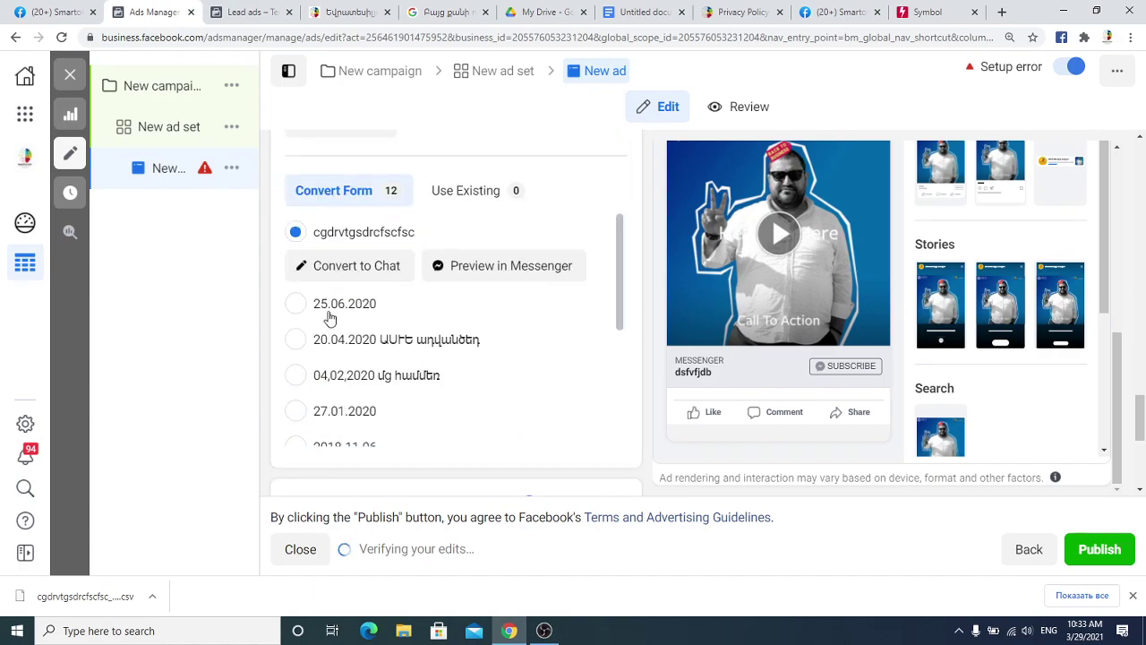
scroll(391, 207, "up", 2)
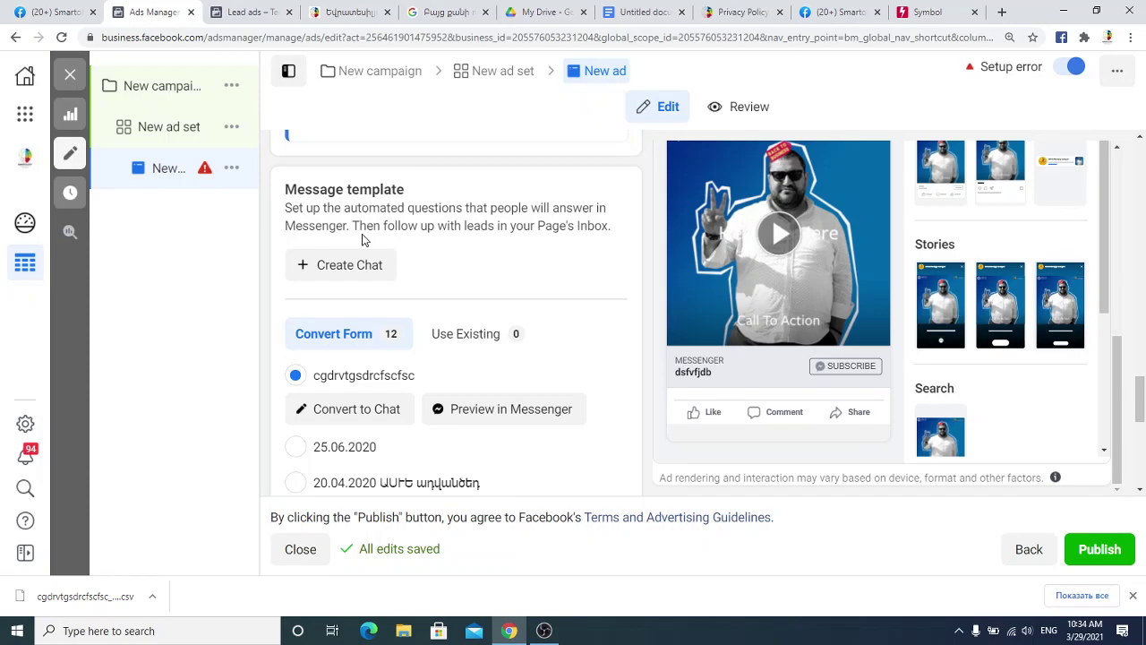
scroll(440, 242, "up", 3)
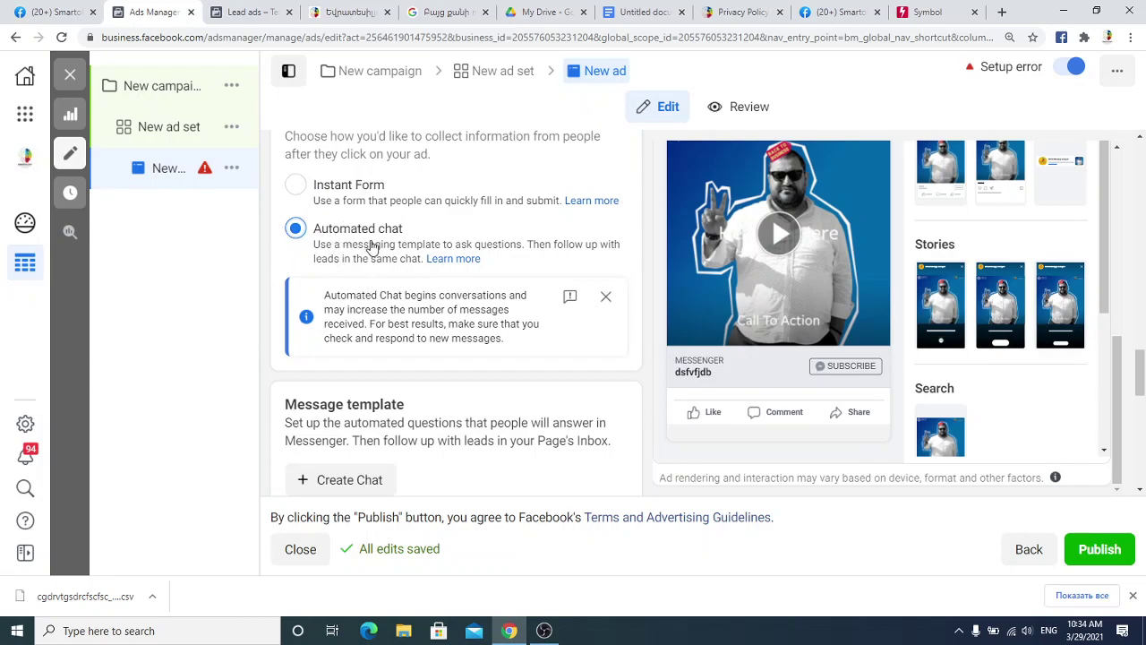
left_click(296, 187)
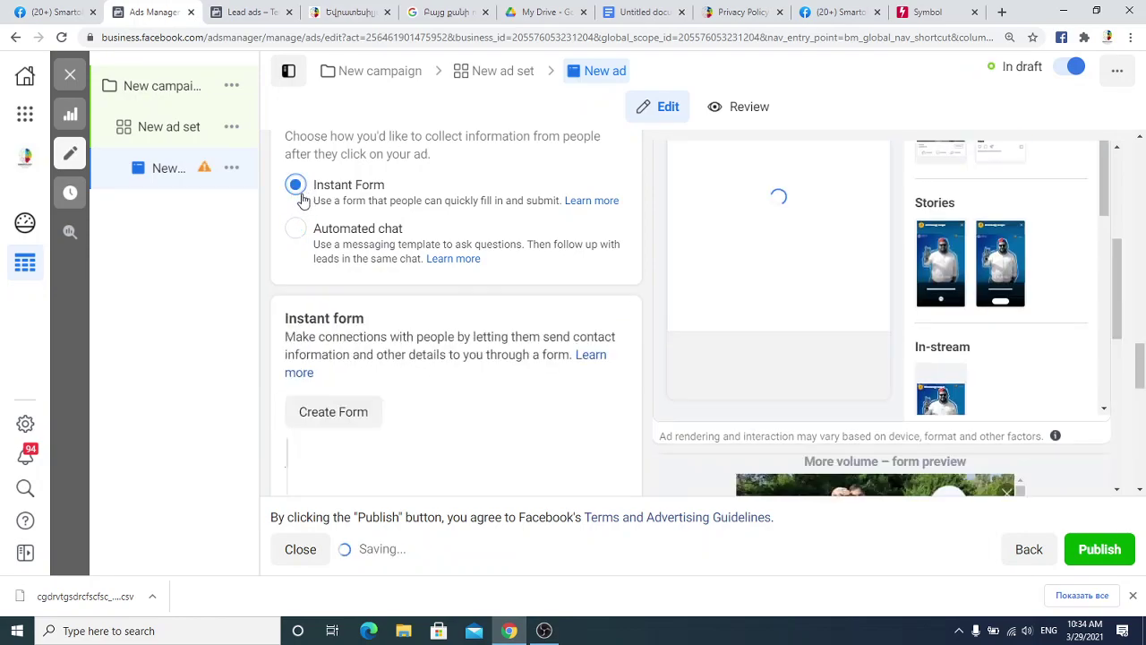
- Examine the instant form list, the ad placement previews, the form preview with its custom questions, and the tracking settings
scroll(507, 266, "down", 3)
scroll(507, 266, "down", 3)
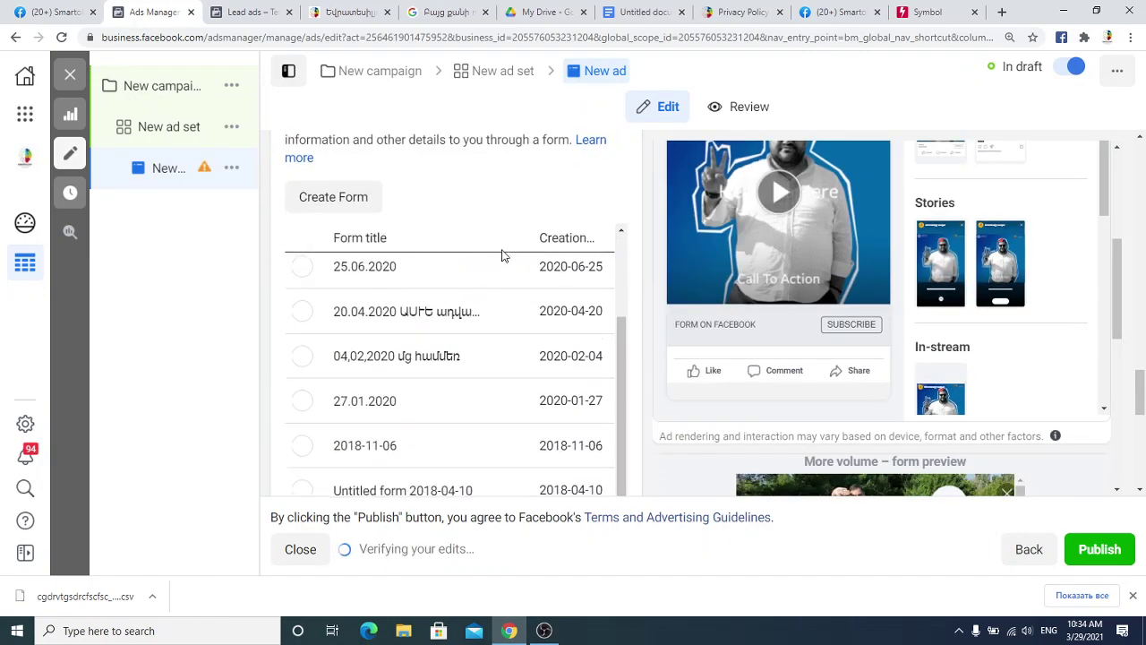
scroll(460, 281, "down", 2)
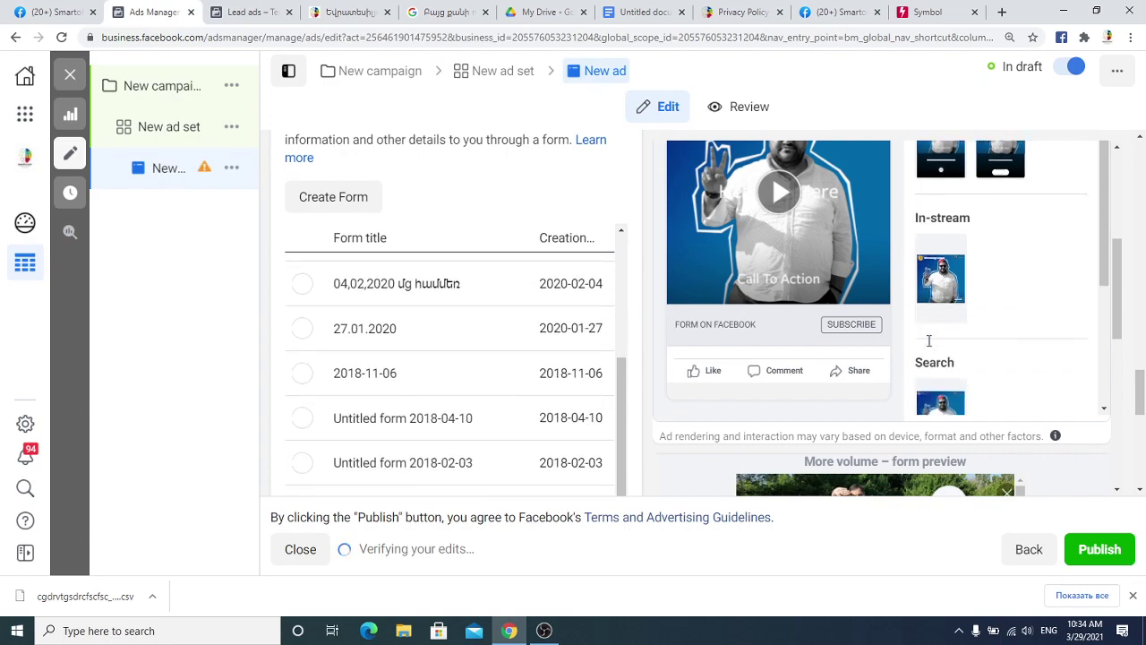
scroll(790, 292, "down", 2)
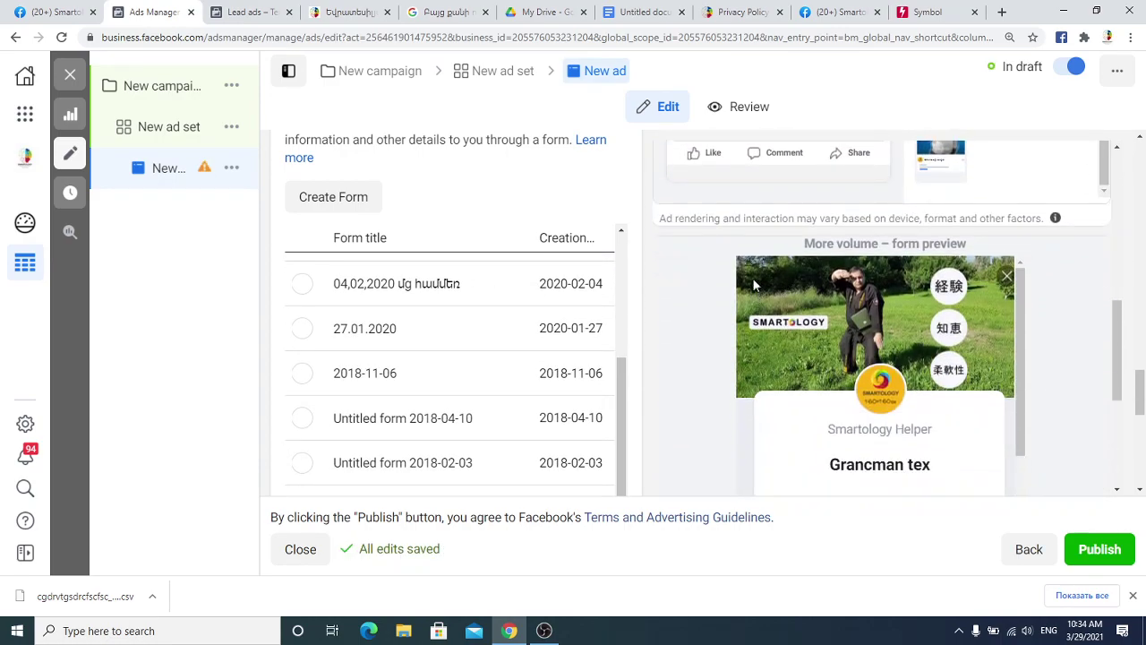
scroll(983, 292, "down", 5)
scroll(971, 385, "down", 3)
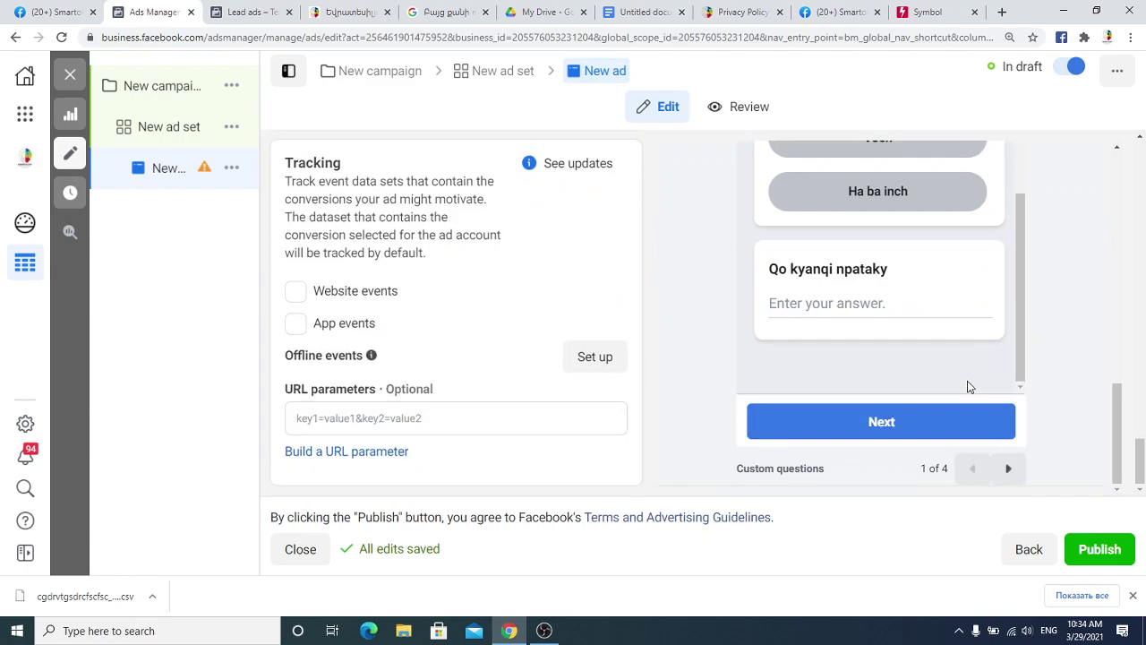
left_click(899, 418)
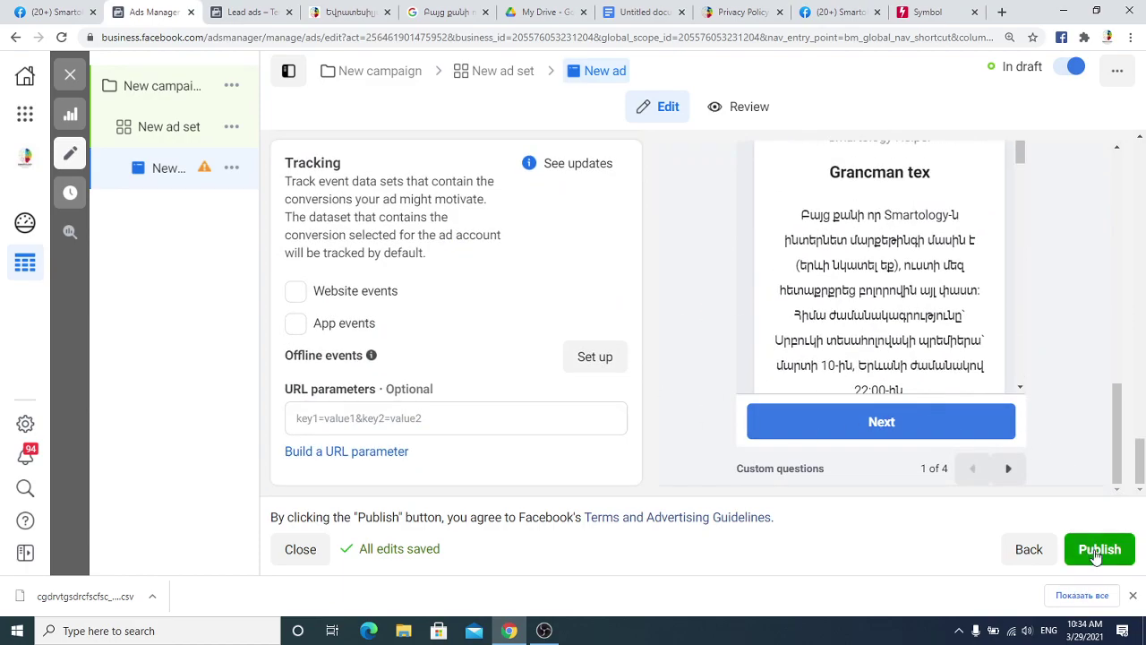
scroll(1074, 448, "up", 10)
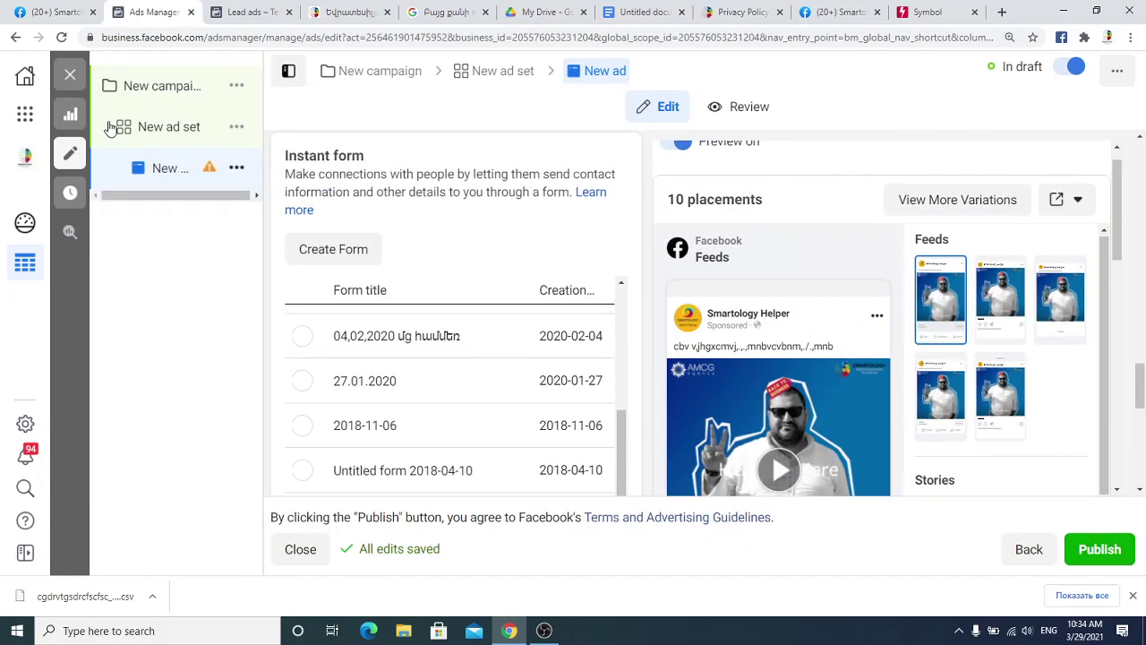
- Switch to the Smartology Helper page's Publishing tools and open the Leads setup section for lead ads forms
left_click(41, 12)
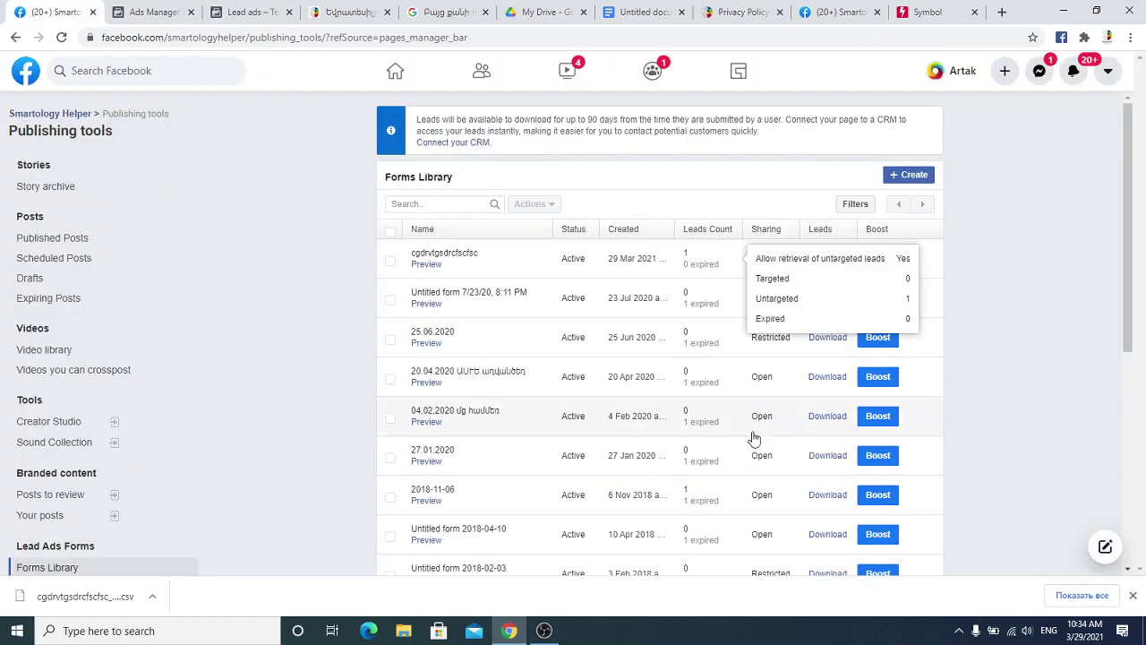
scroll(72, 345, "down", 2)
left_click(46, 394)
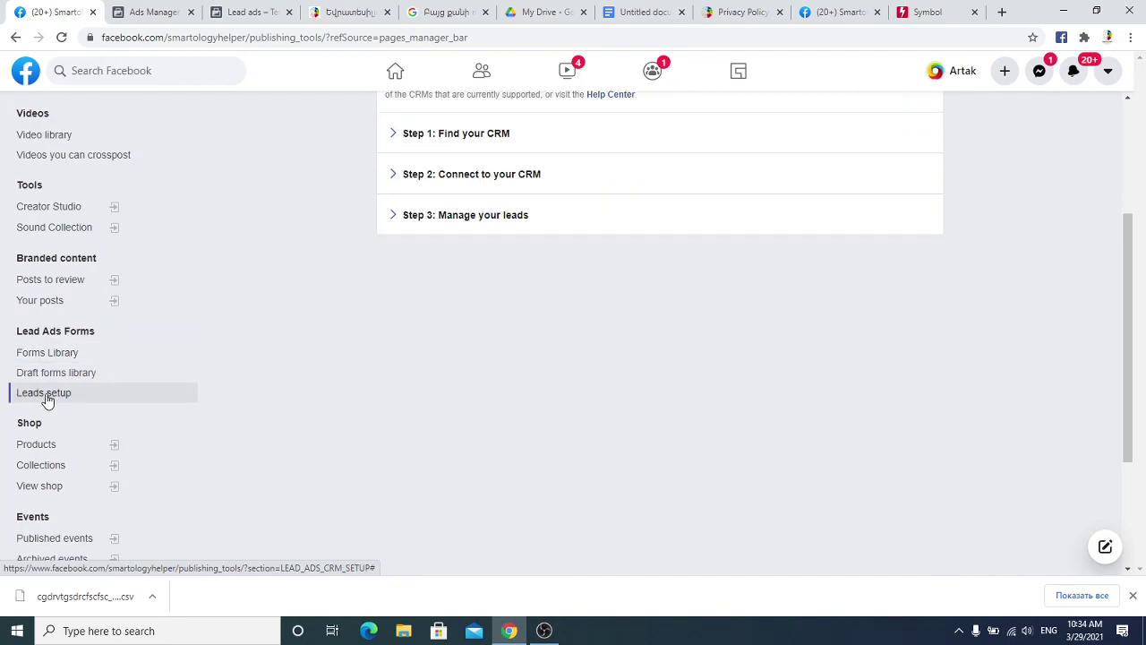
scroll(581, 243, "up", 3)
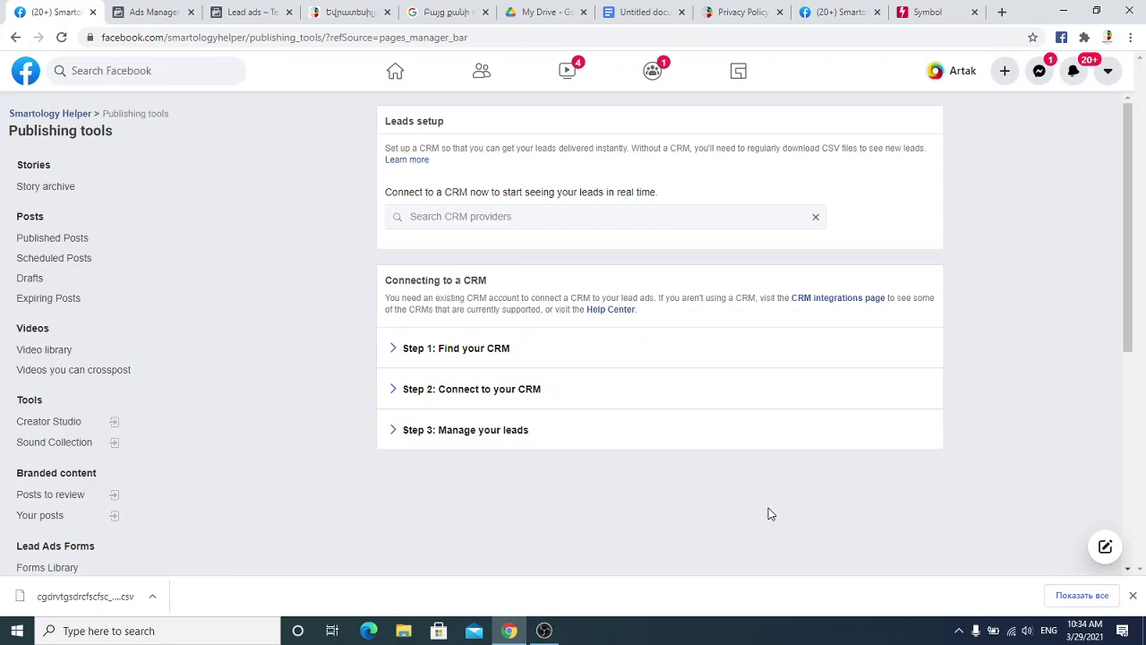
- Select MailChimp as the CRM provider, start connecting it, and close its authorization page without logging in
left_click(501, 216)
type("mai")
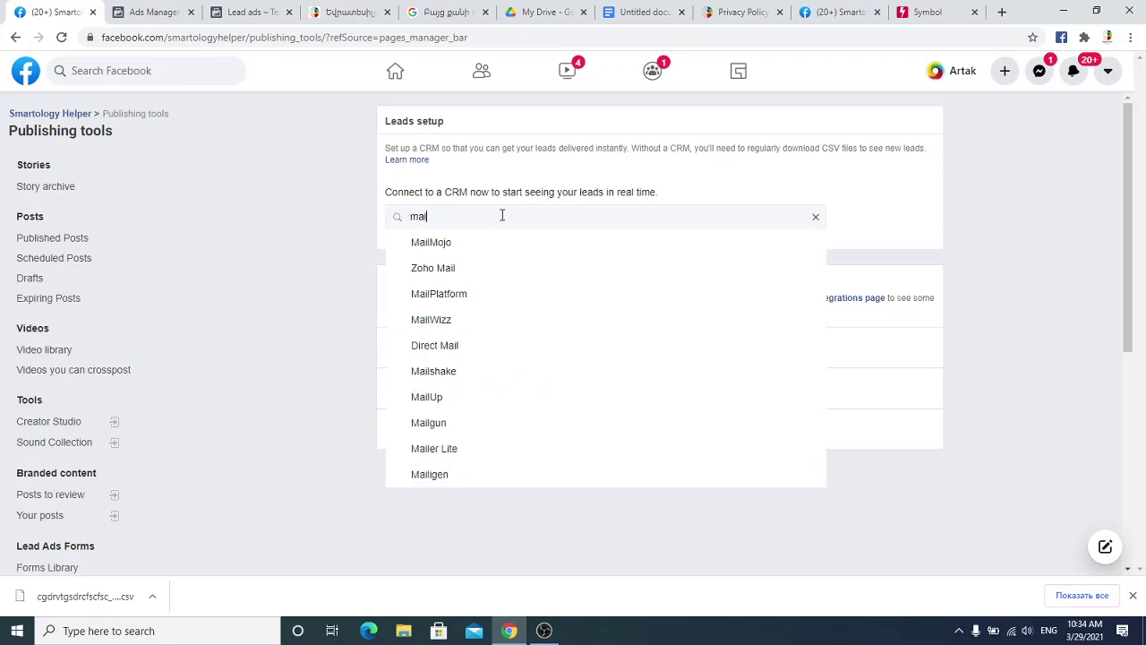
type("lchim")
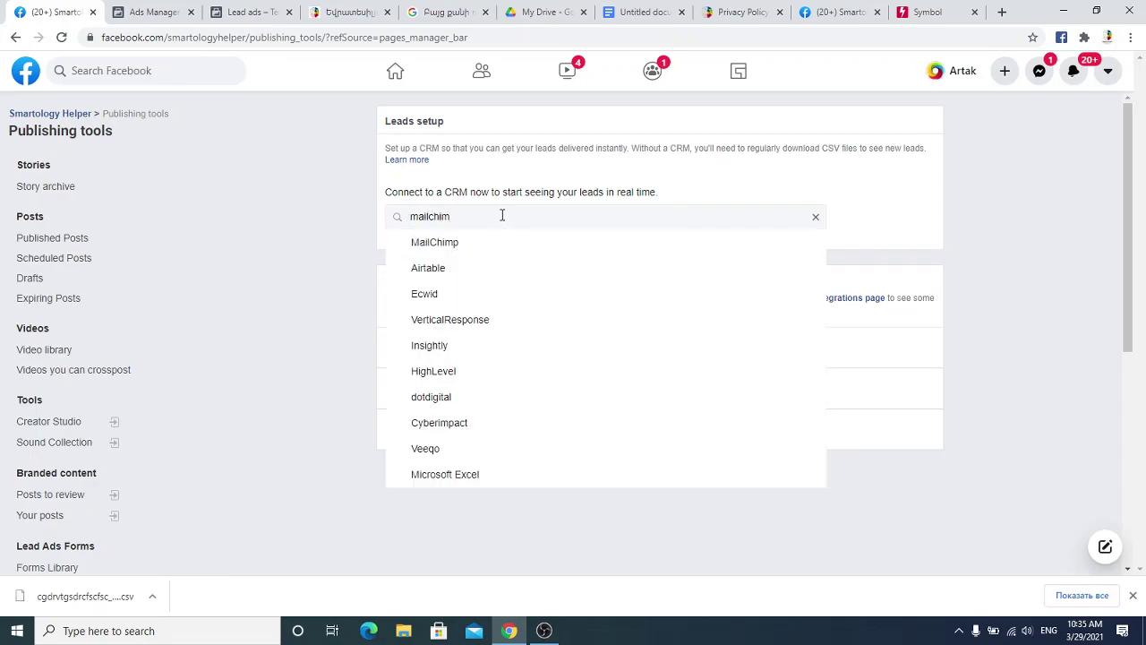
left_click(495, 244)
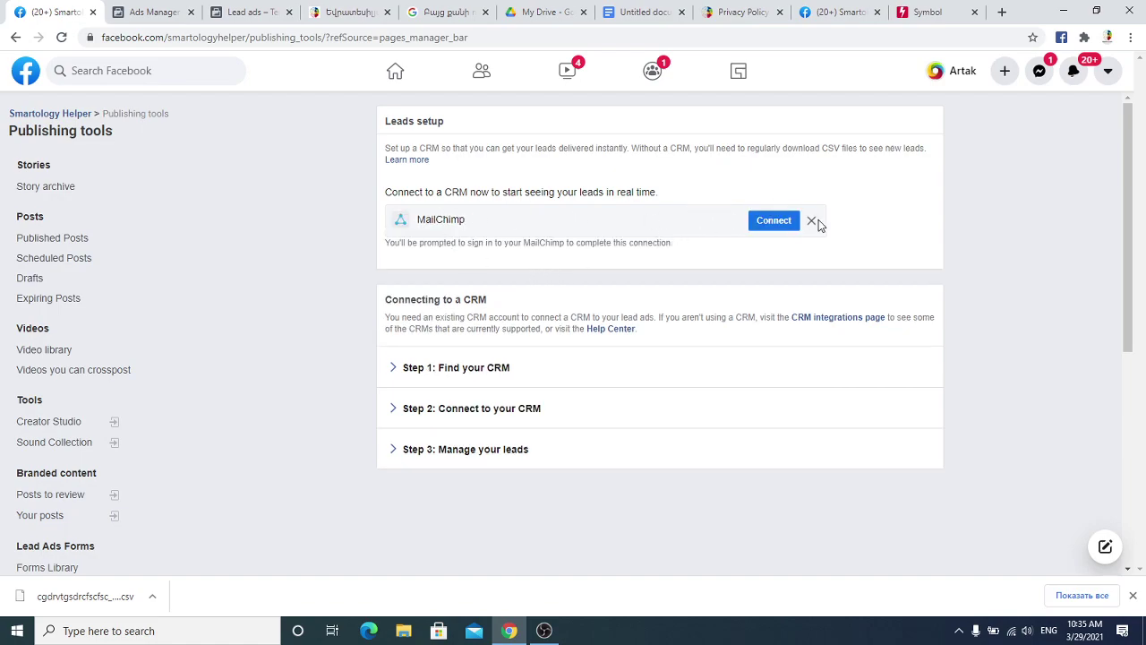
left_click(773, 222)
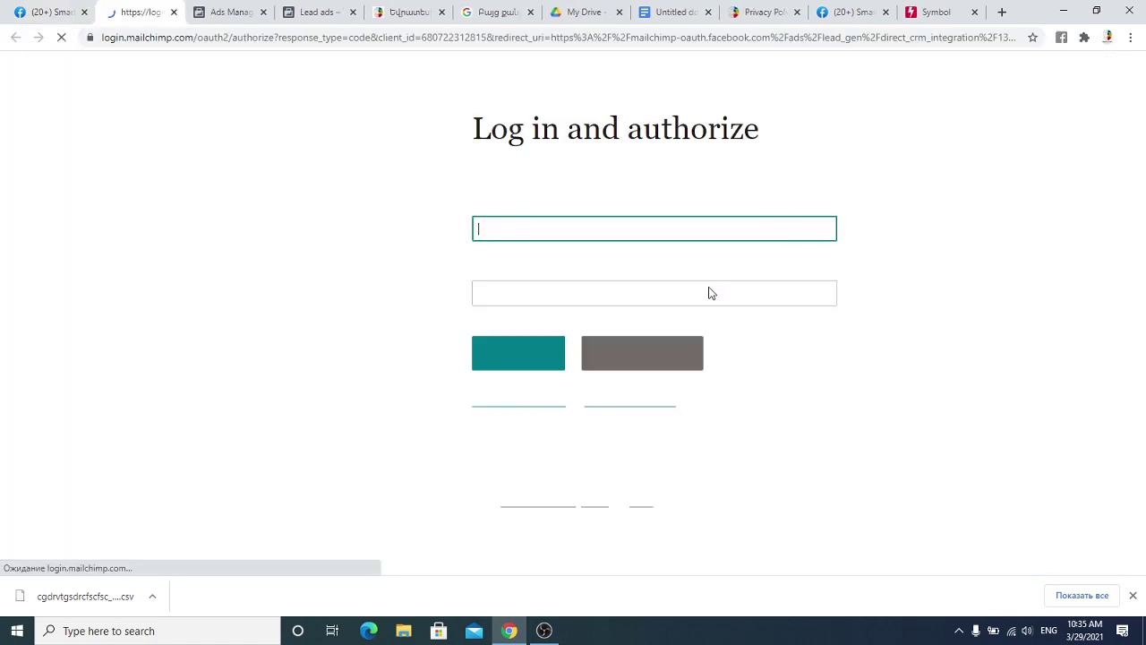
left_click(173, 13)
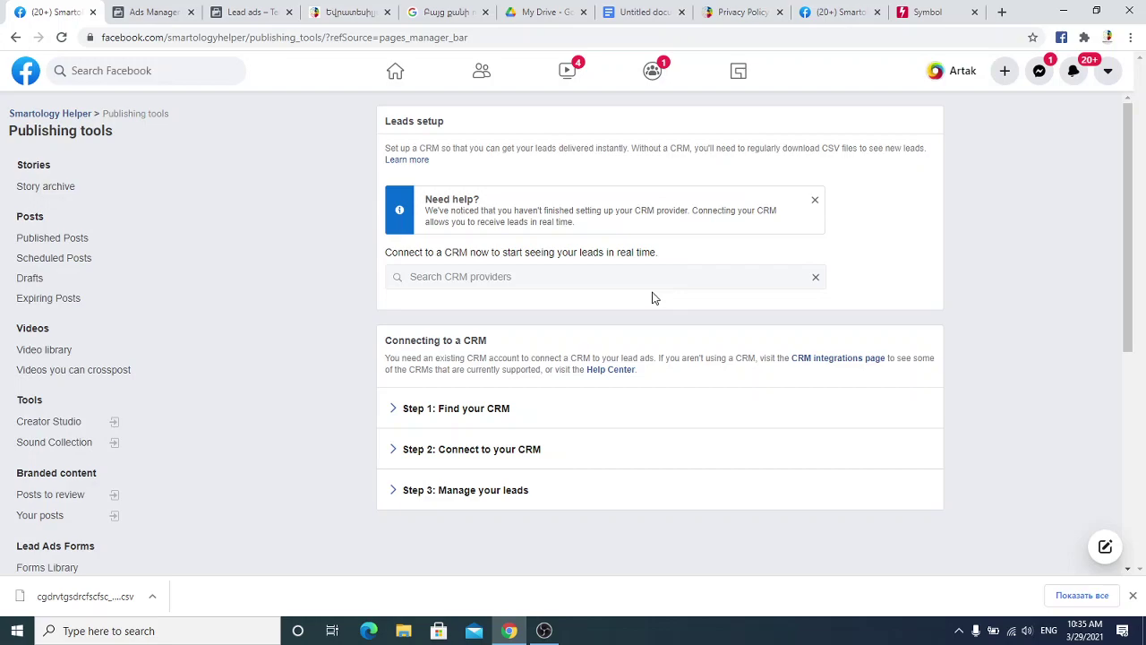
- Return to the Forms Library and view the lead download options for the 7/23/20 and 25.06.2020 forms without downloading
scroll(117, 527, "down", 2)
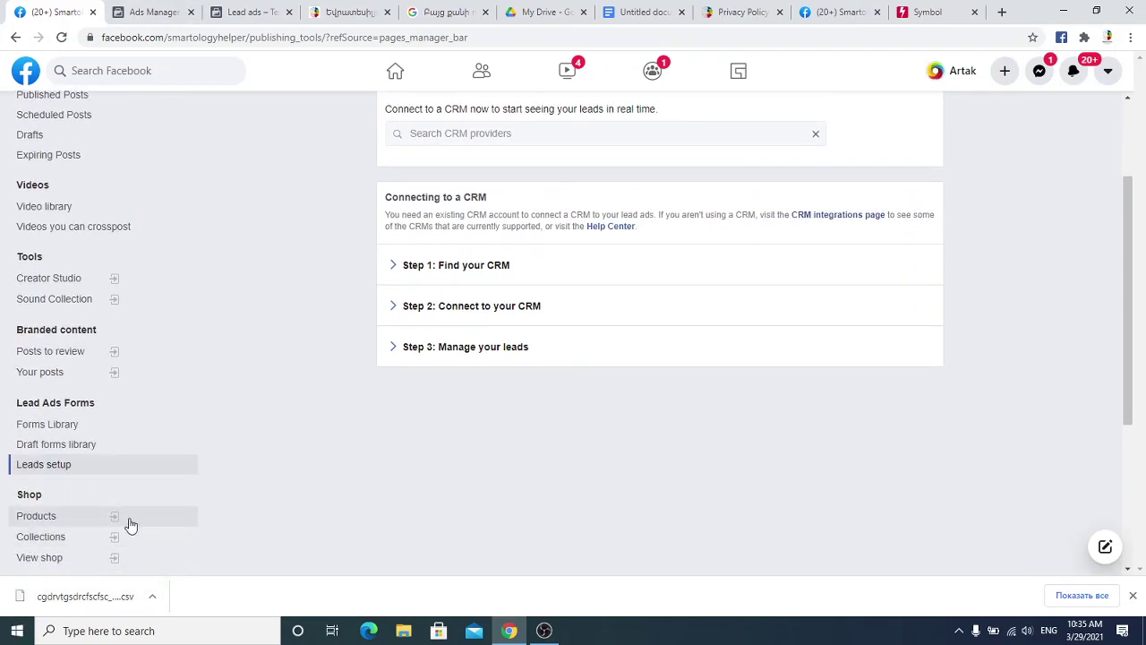
left_click(59, 420)
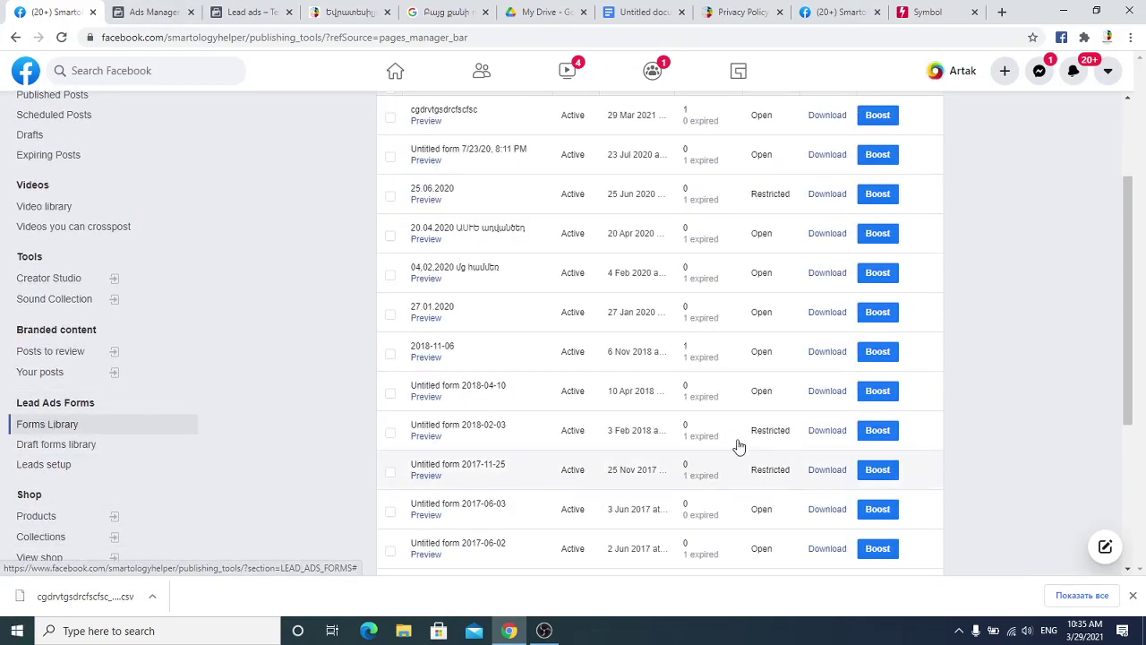
scroll(472, 273, "up", 1)
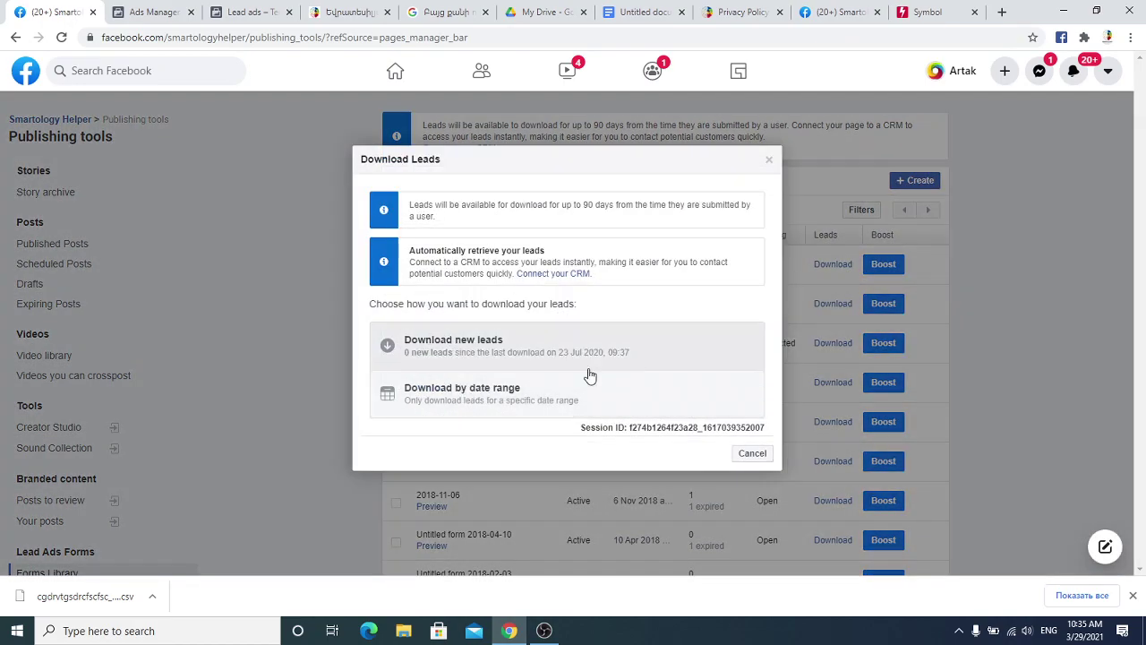
left_click(770, 164)
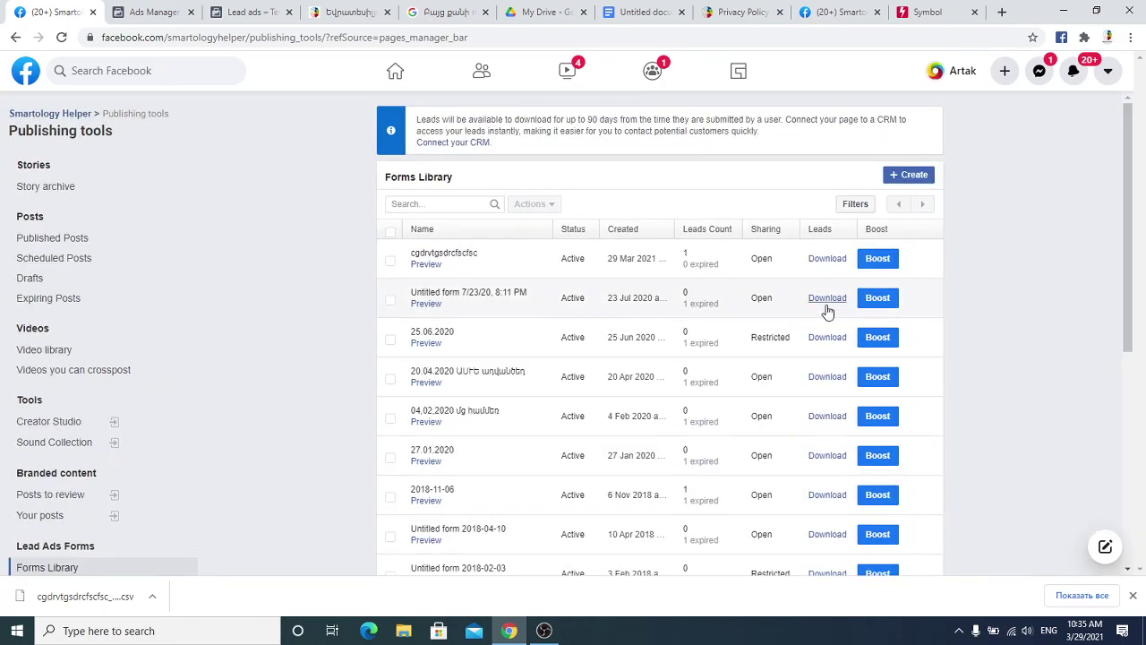
left_click(434, 333)
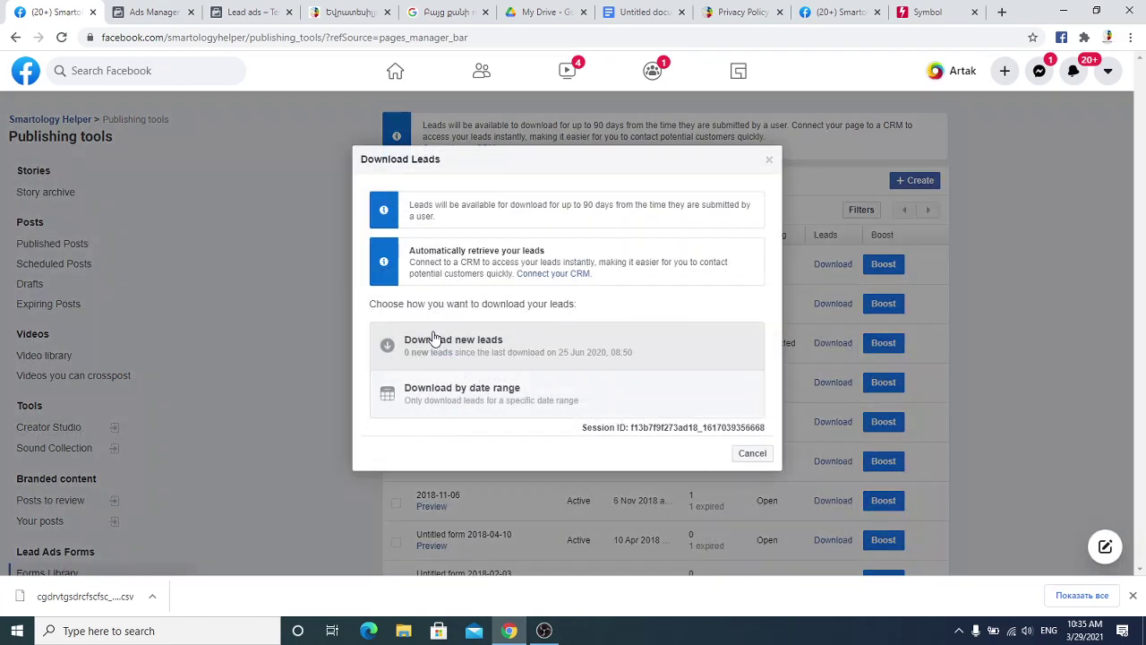
left_click(768, 161)
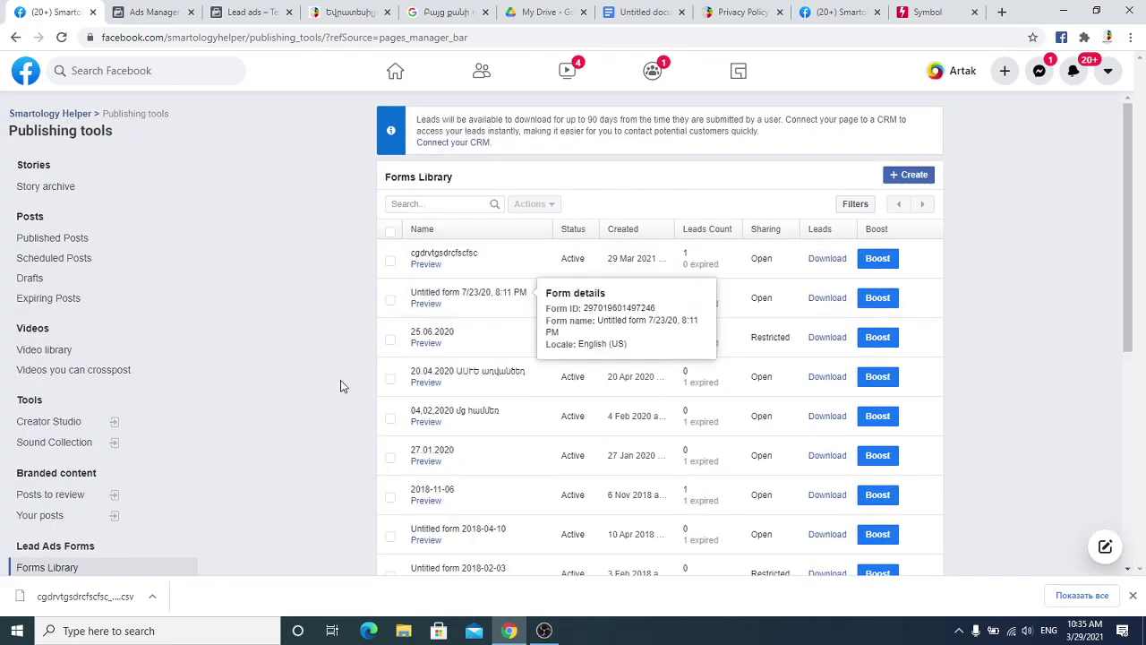
- Preview the 25.06.2020 form from start to end, close it, and view the details of form cgdrvtgsdrcfscfsc
left_click(437, 349)
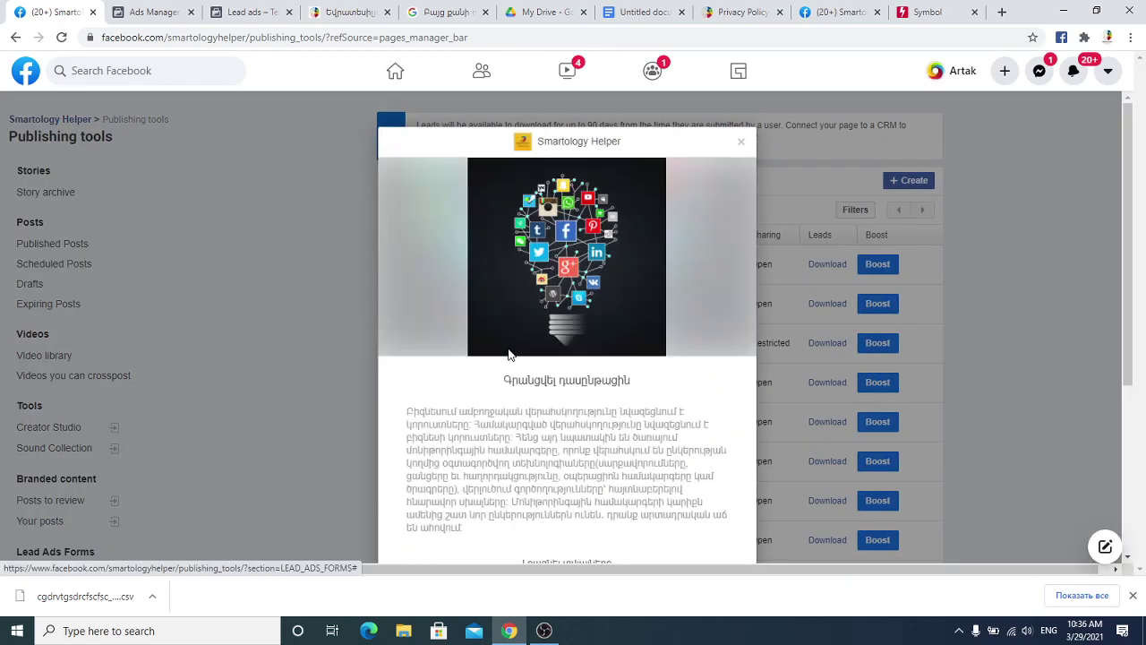
scroll(537, 356, "down", 4)
scroll(725, 188, "up", 4)
left_click(740, 143)
mouse_move(421, 253)
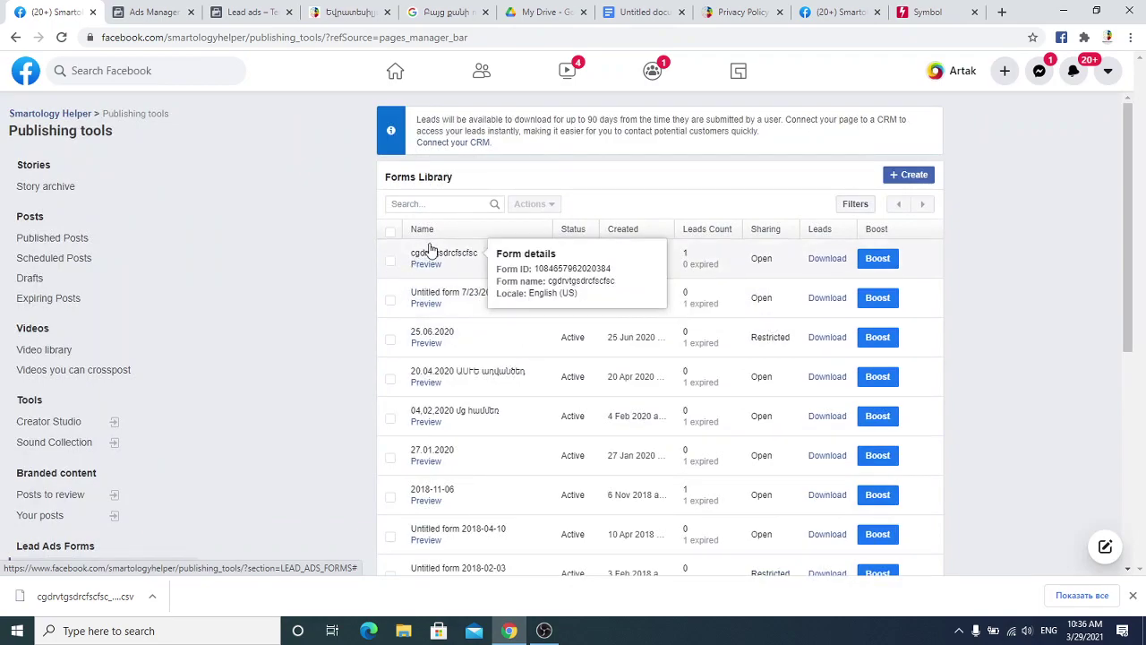
- Preview the cgdrvtgsdrcfscfsc form twice from the Forms Library, closing each preview
left_click(424, 265)
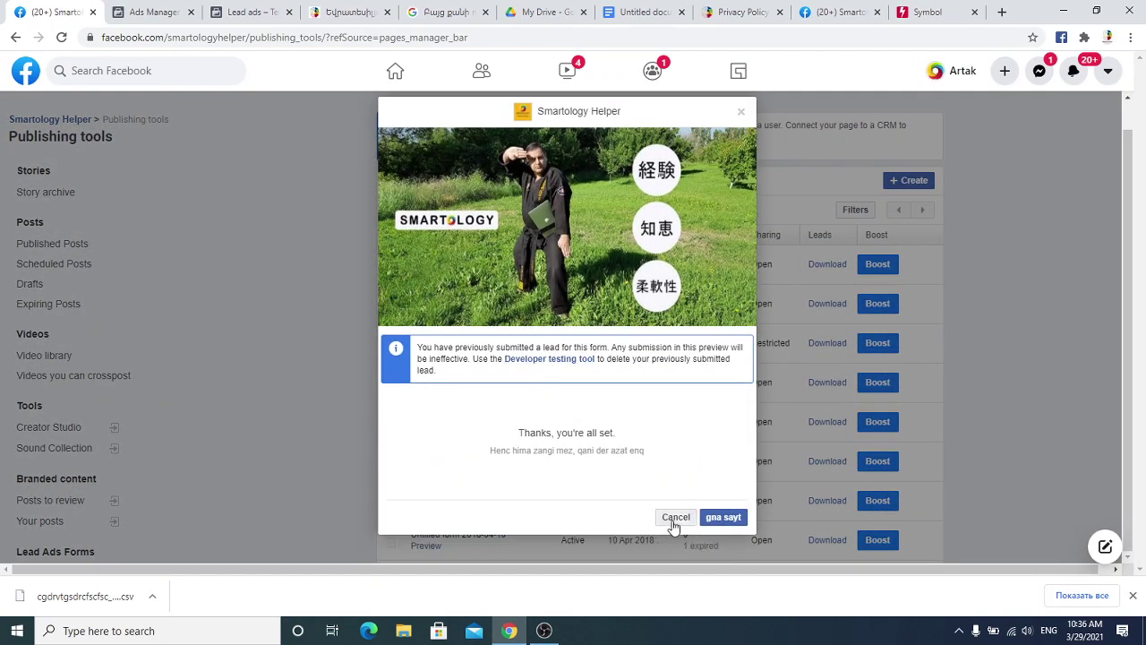
left_click(674, 517)
left_click(427, 265)
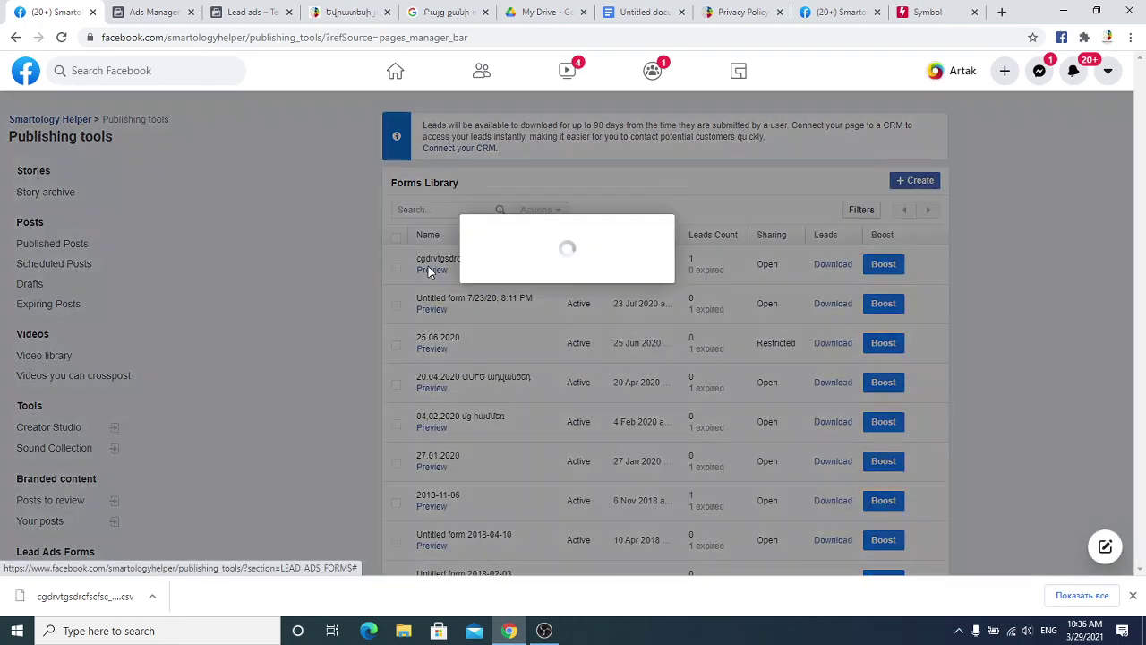
left_click(741, 145)
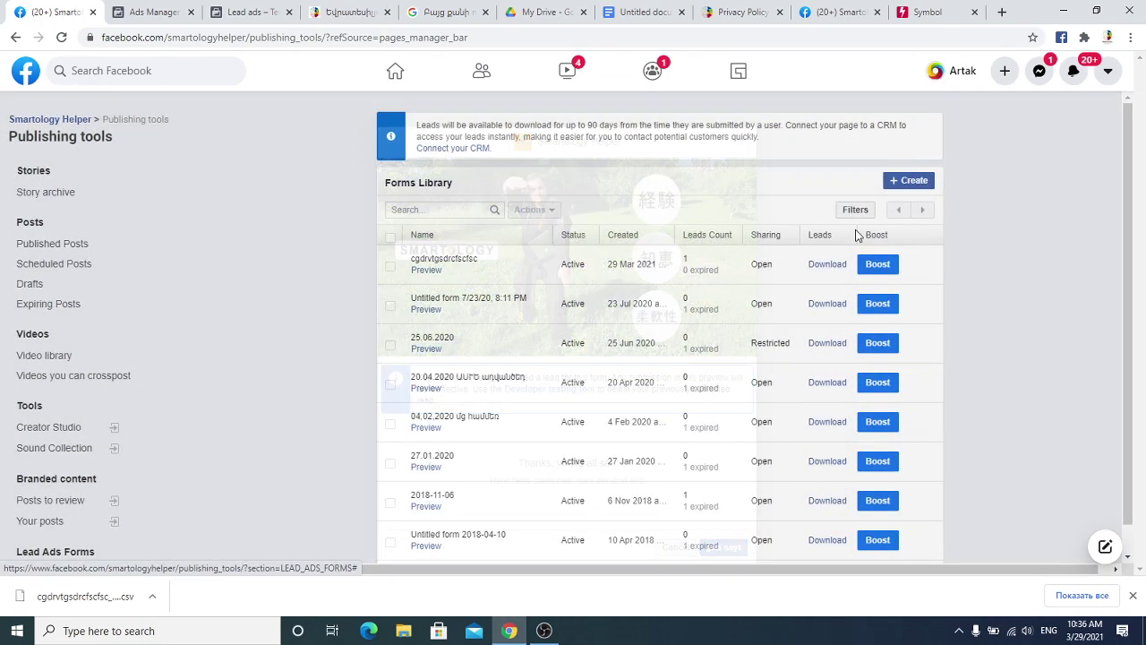
- Start creating a lead form by duplicating the existing 25.06.2020 form and open the copy for editing
left_click(902, 185)
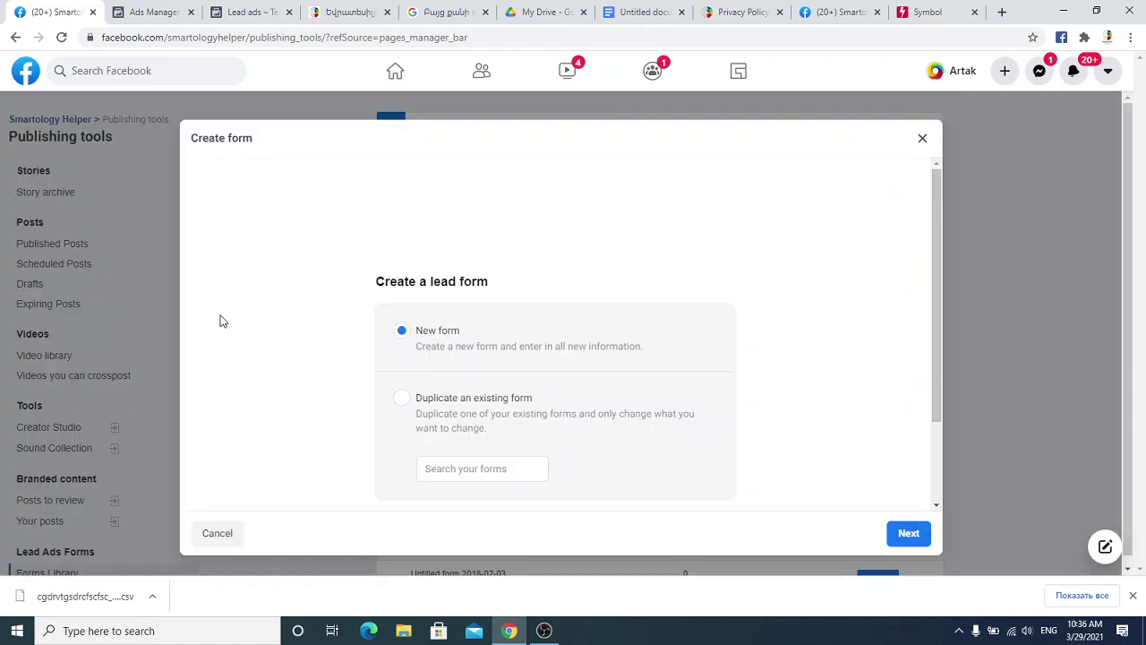
left_click(402, 399)
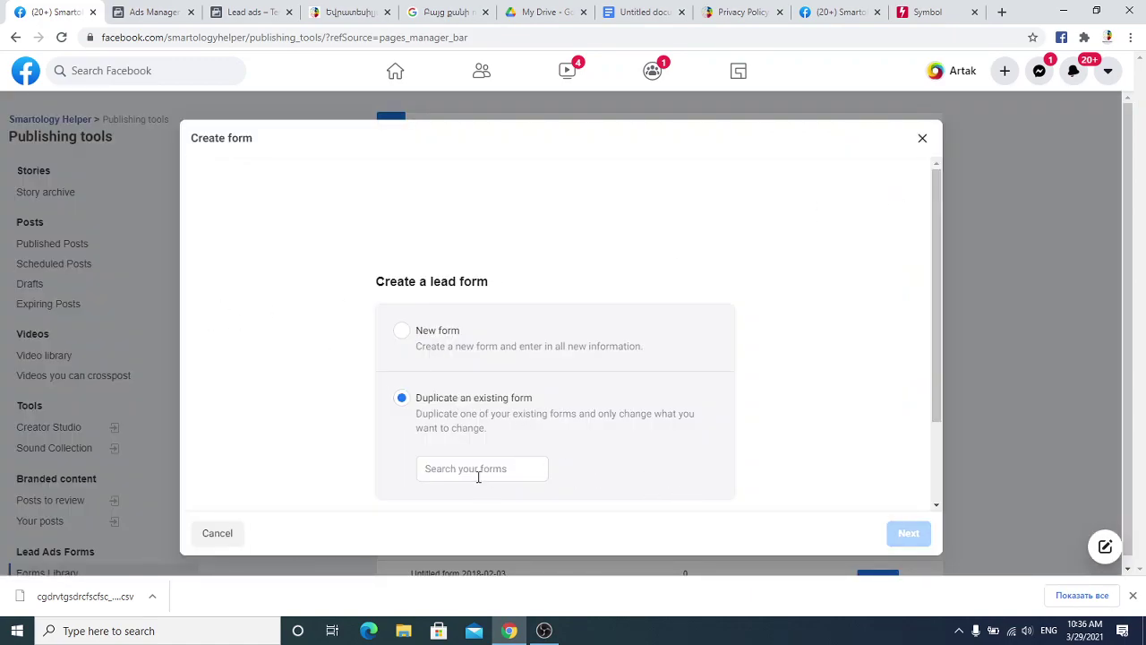
left_click(477, 472)
left_click(911, 531)
scroll(337, 320, "down", 1)
scroll(337, 320, "down", 2)
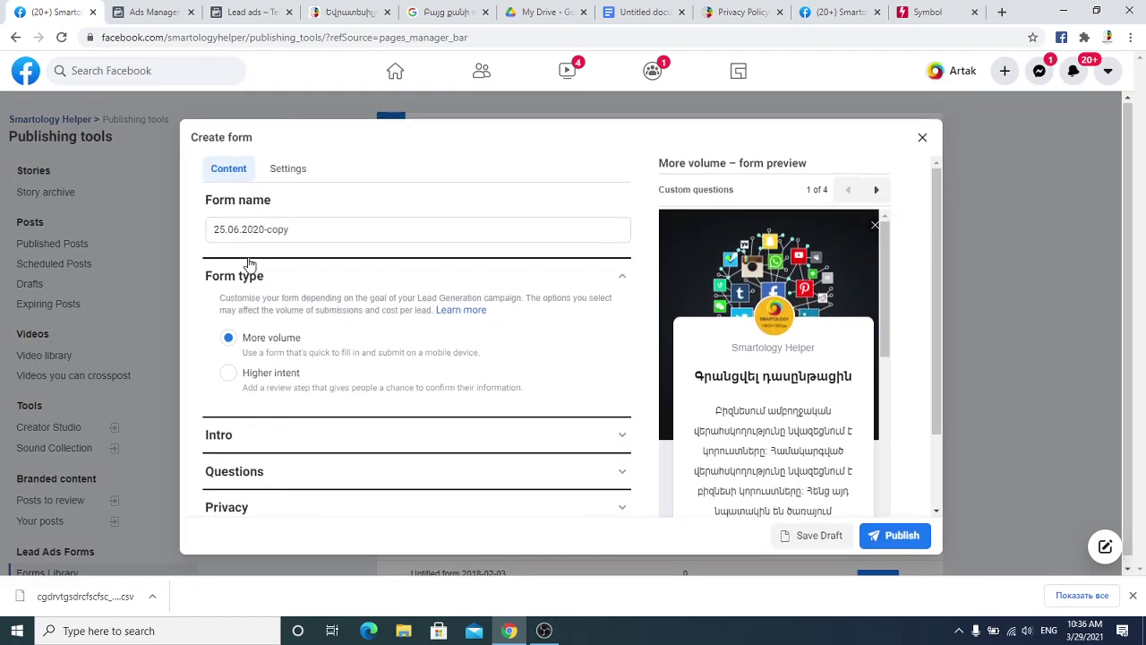
- Review the copied form's configuration settings and export field names, and close it without saving or publishing
left_click(278, 171)
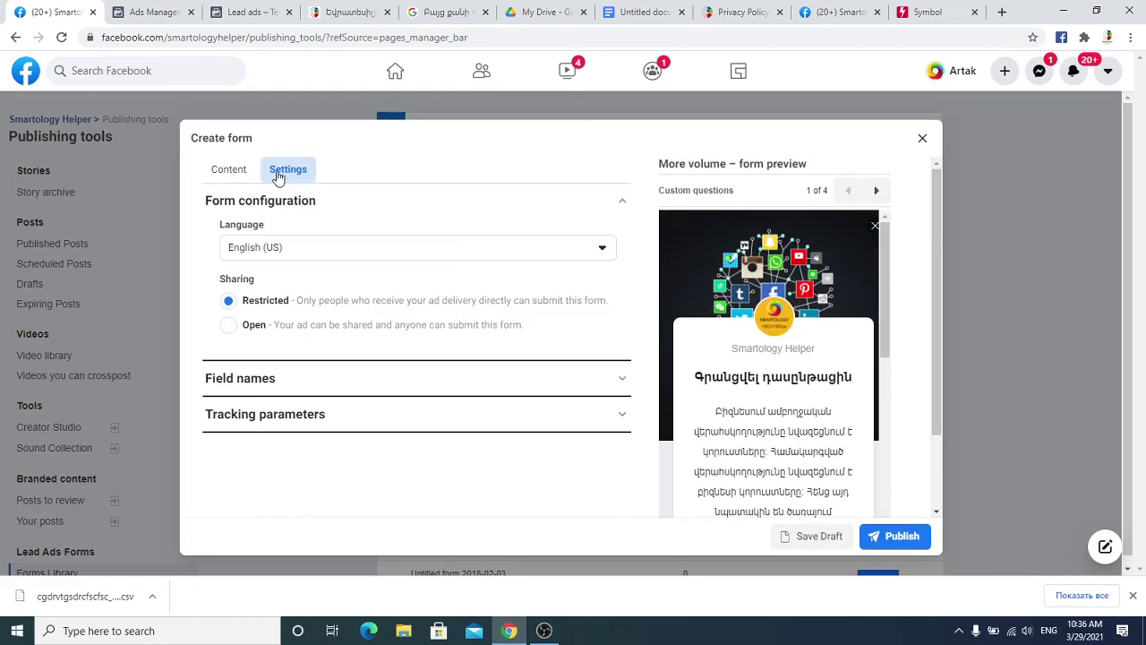
left_click(241, 387)
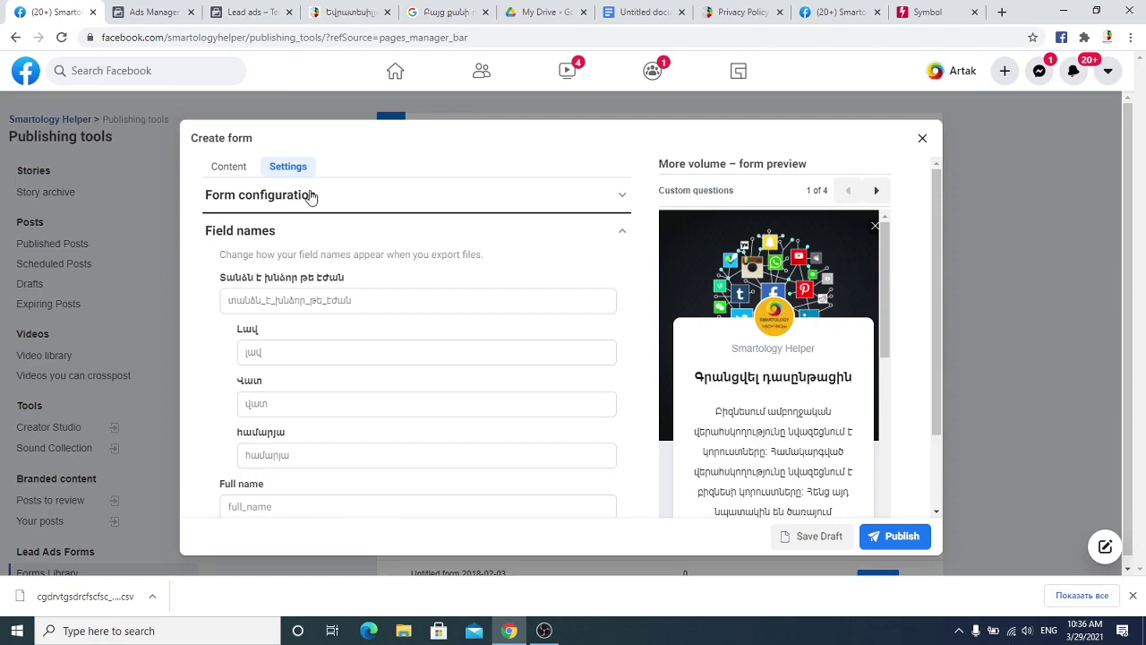
scroll(399, 395, "down", 2)
scroll(399, 396, "up", 3)
left_click(925, 138)
left_click(716, 303)
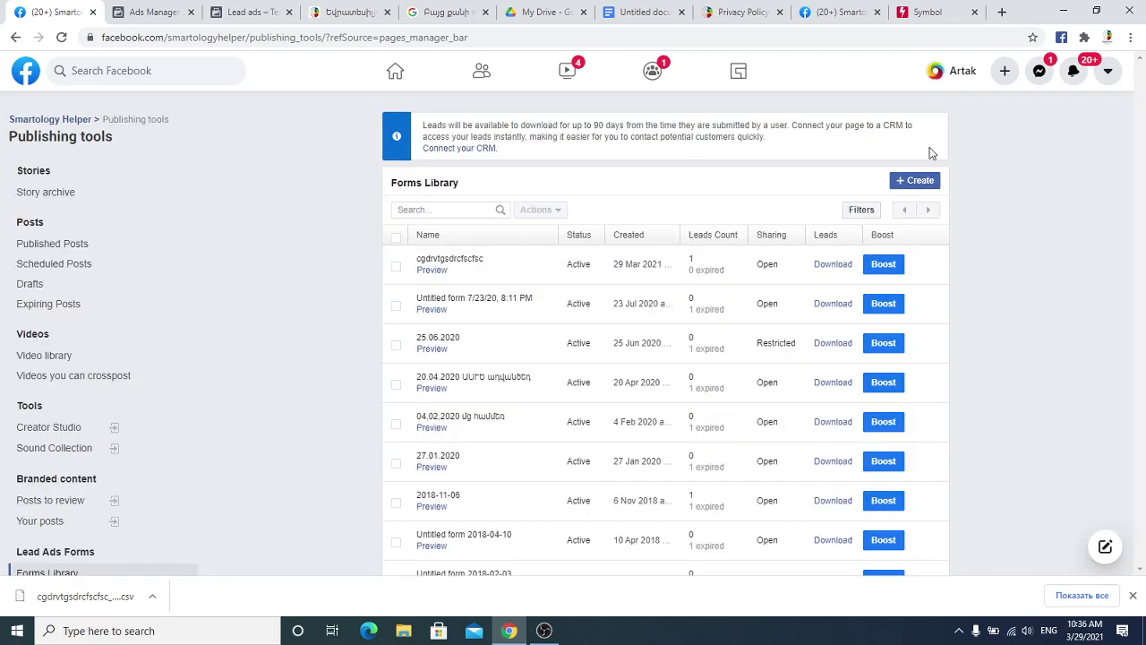
- Open Leads setup, expand the Find your CRM guidance, search for mailchimp, select MailChimp and start connecting it
scroll(90, 447, "down", 4)
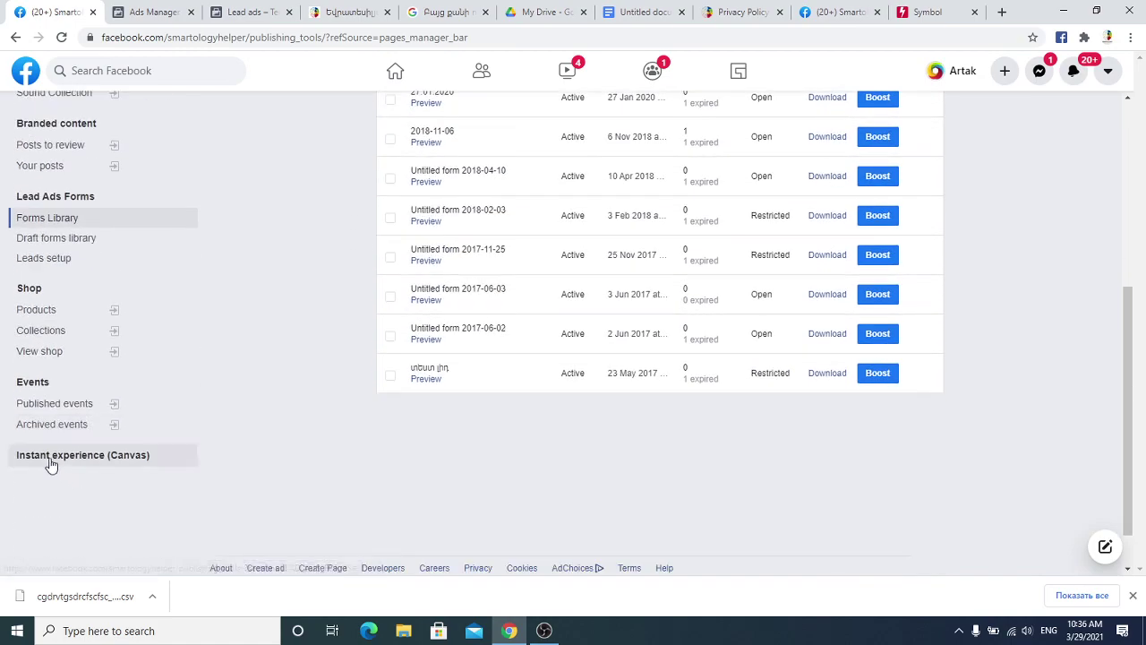
left_click(41, 261)
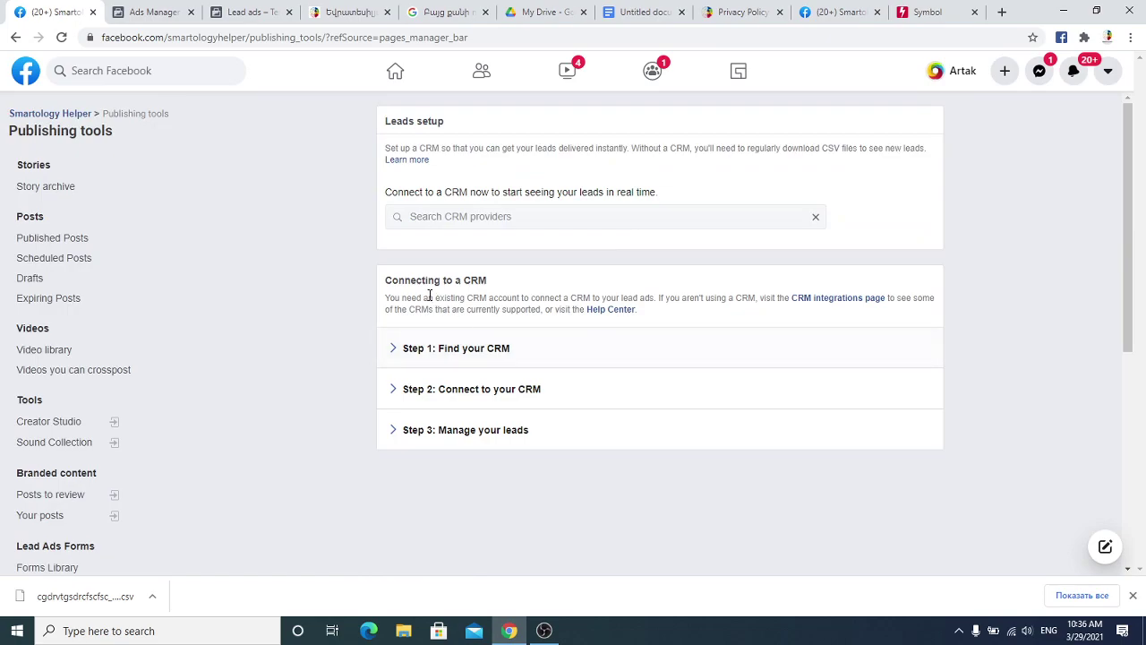
left_click(484, 358)
left_click(511, 215)
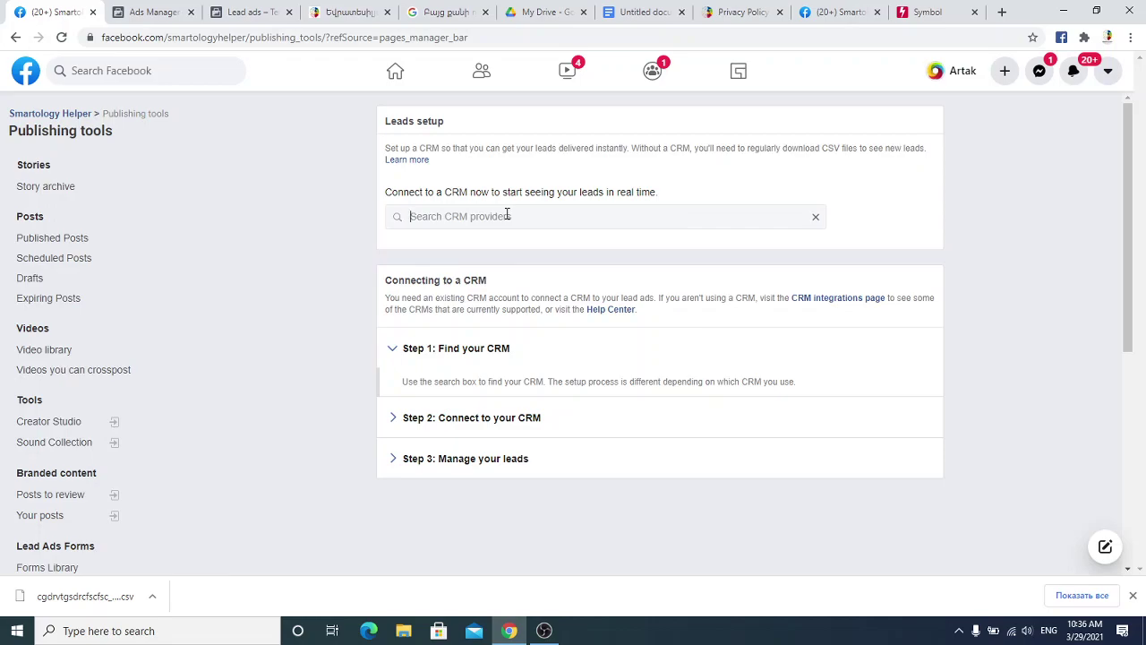
type("mailchimp")
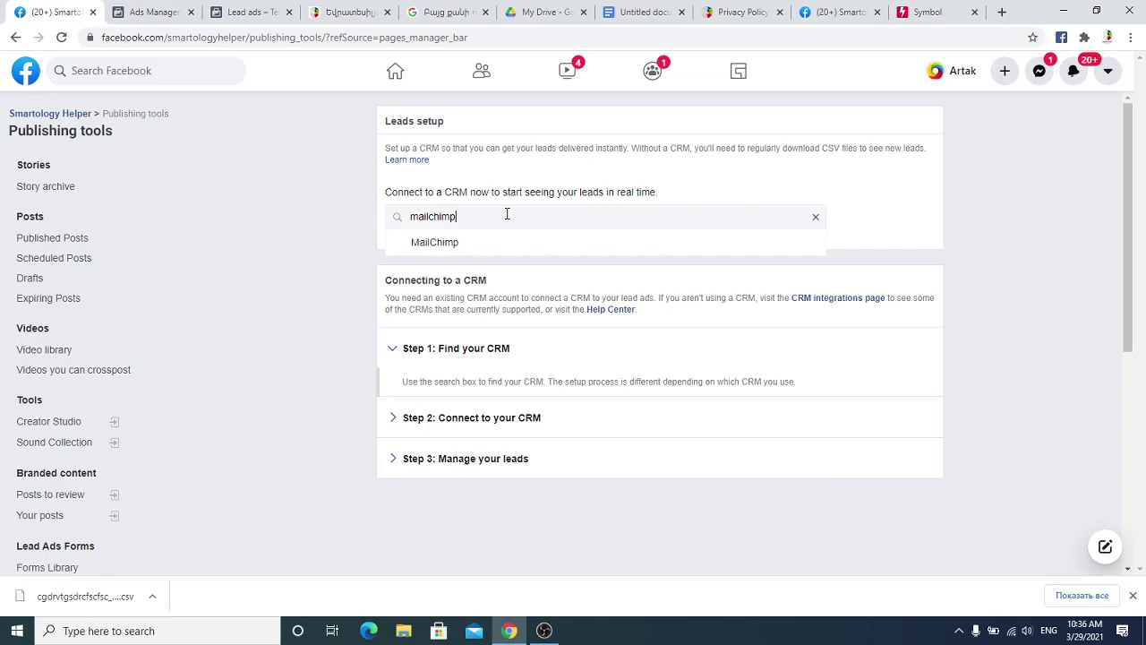
left_click(423, 243)
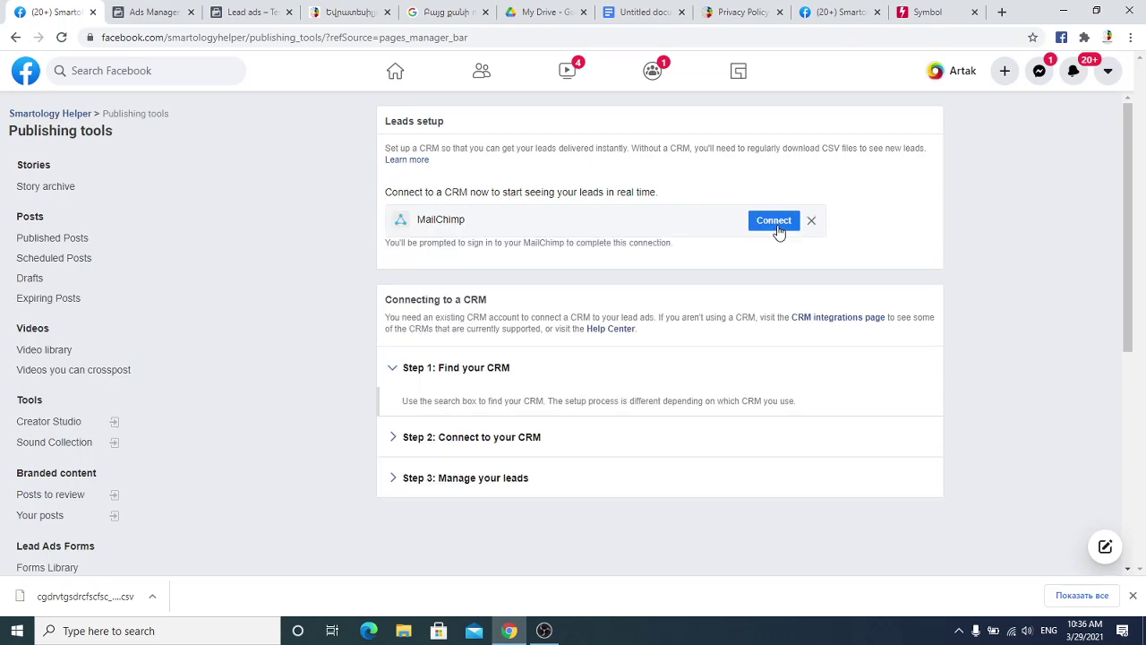
left_click(760, 225)
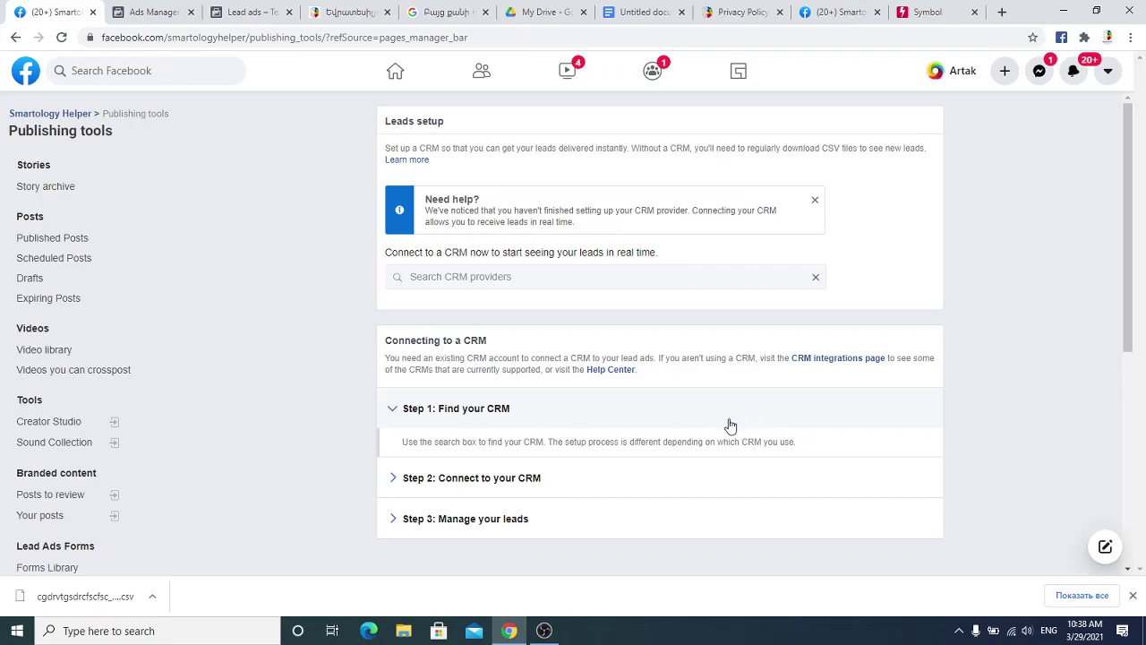
- Expand and read the Manage your leads guidance under Connecting to a CRM
scroll(740, 417, "down", 2)
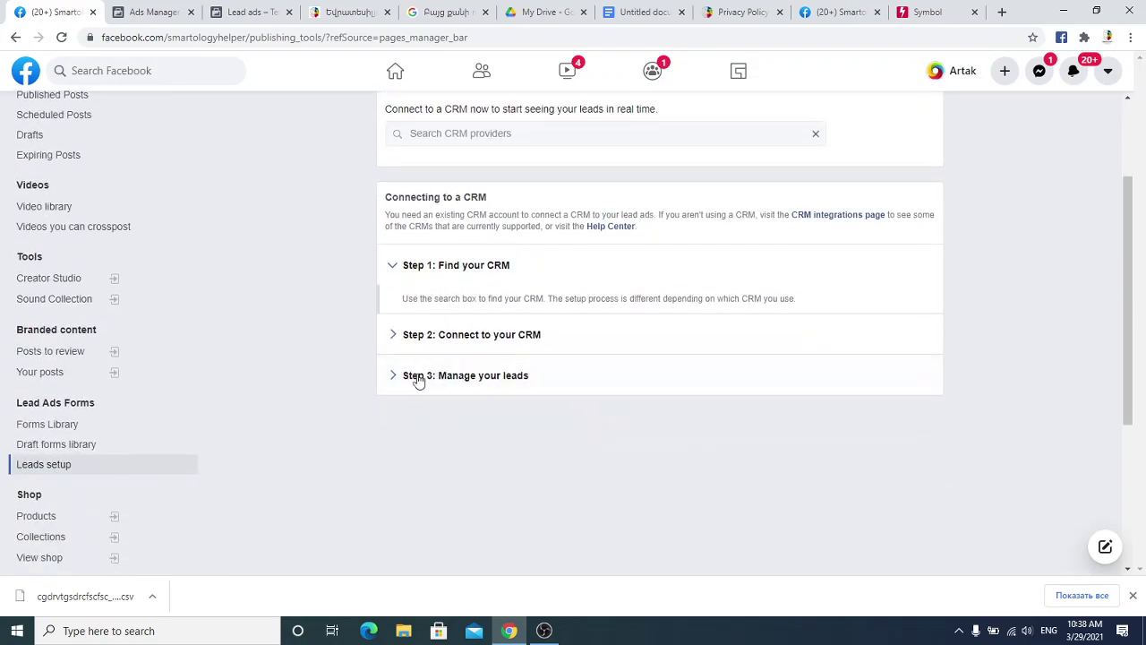
left_click(522, 382)
scroll(555, 425, "down", 1)
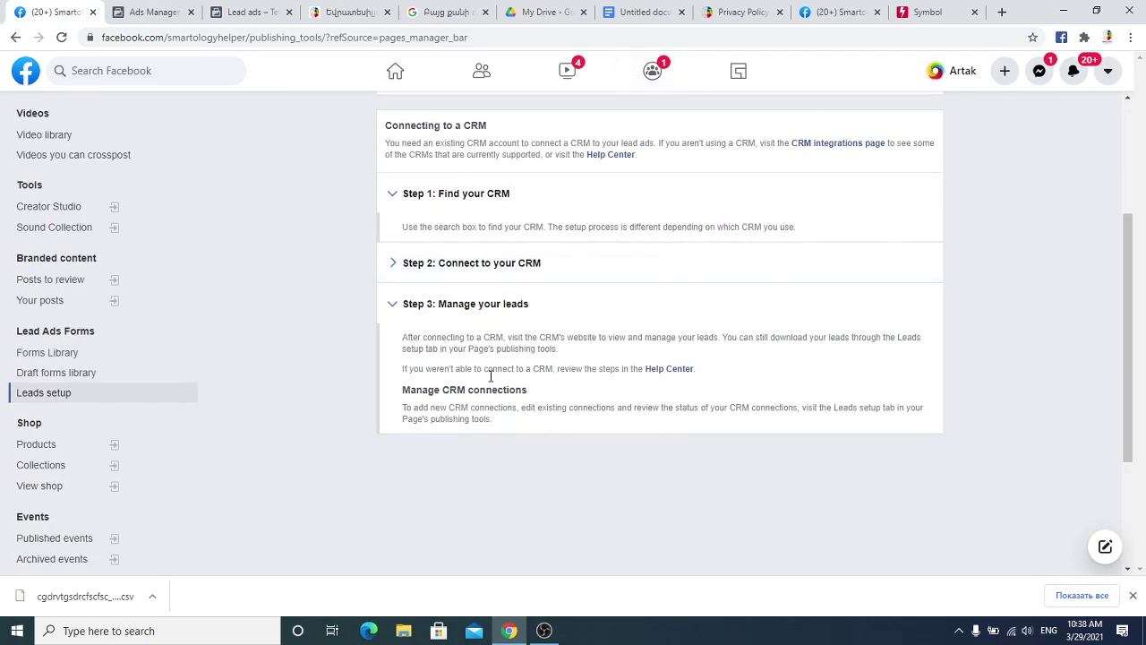
scroll(588, 348, "up", 3)
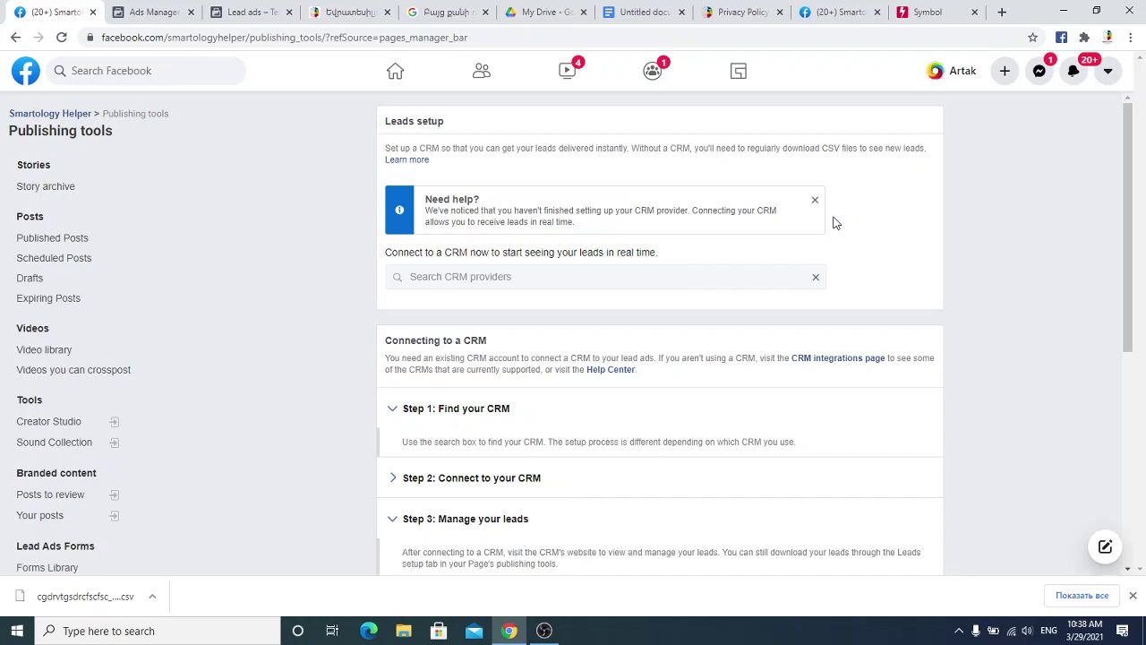
- Switch to the SMARTOLOGY Digital Business Academy page and open its Publishing Tools
left_click(25, 72)
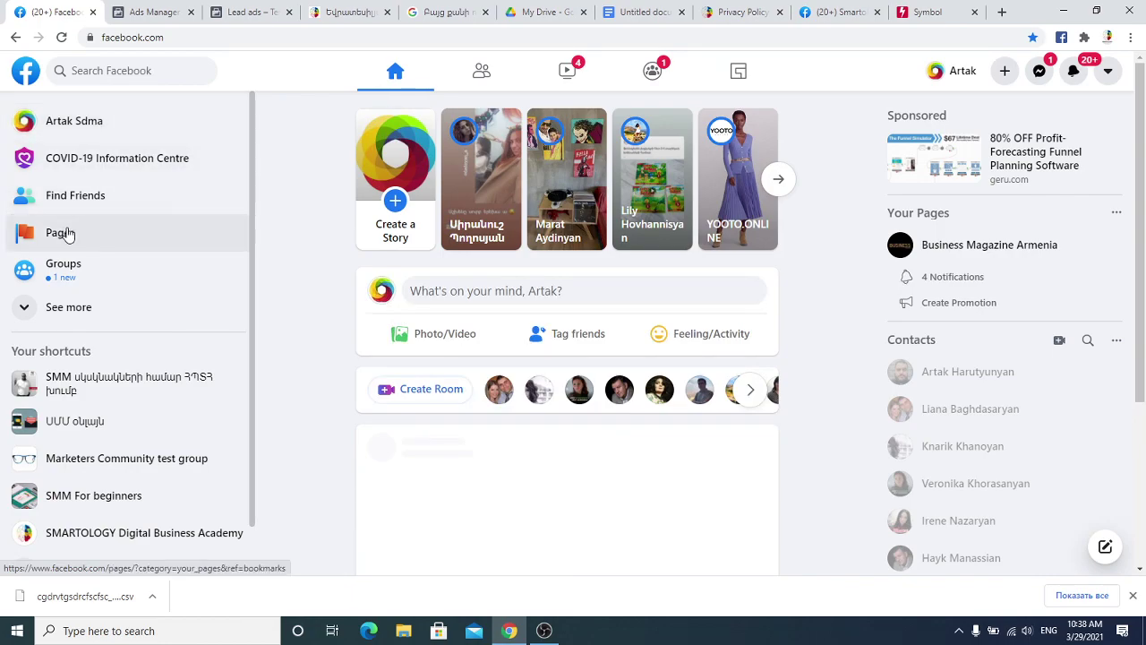
left_click(67, 234)
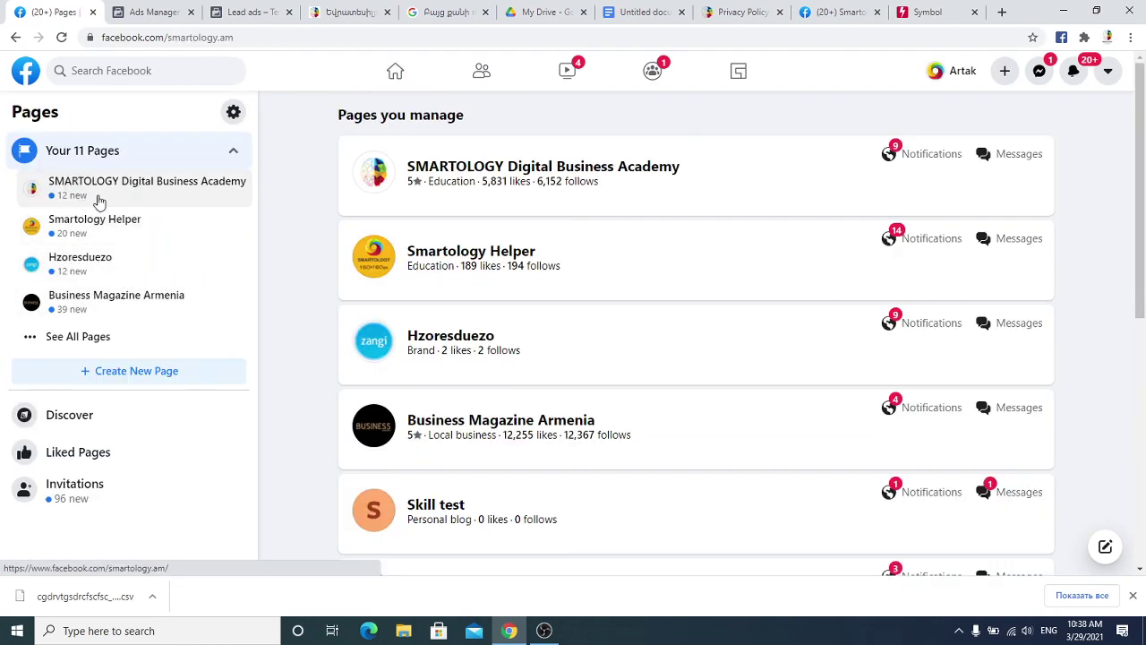
left_click(93, 201)
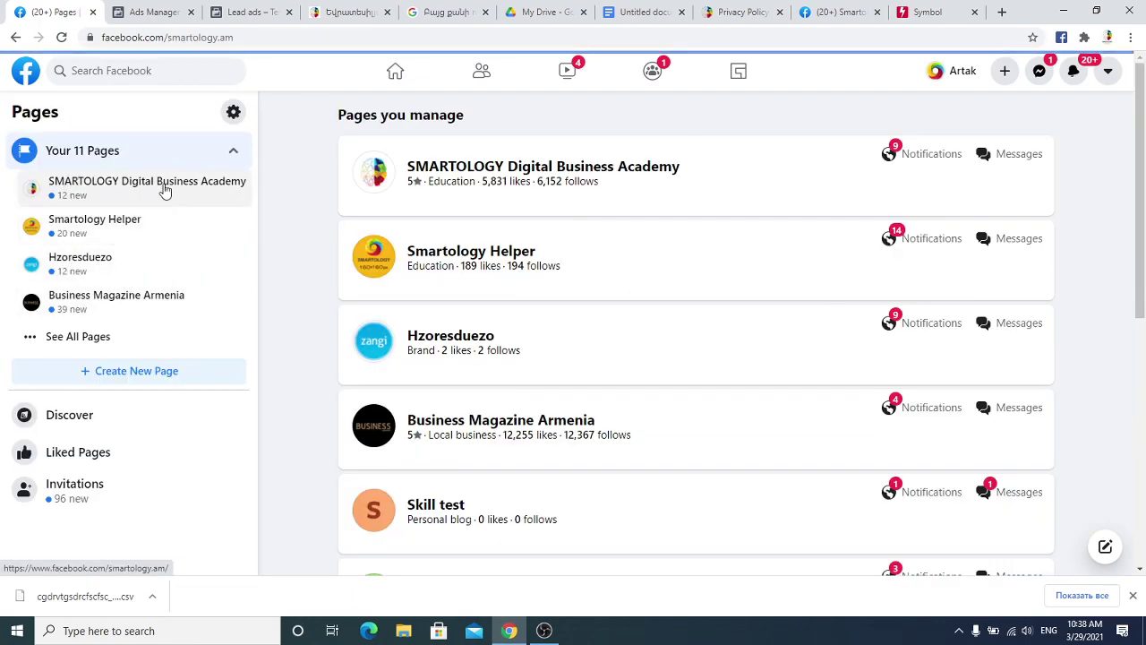
scroll(179, 291, "down", 3)
scroll(85, 287, "up", 4)
scroll(98, 242, "down", 2)
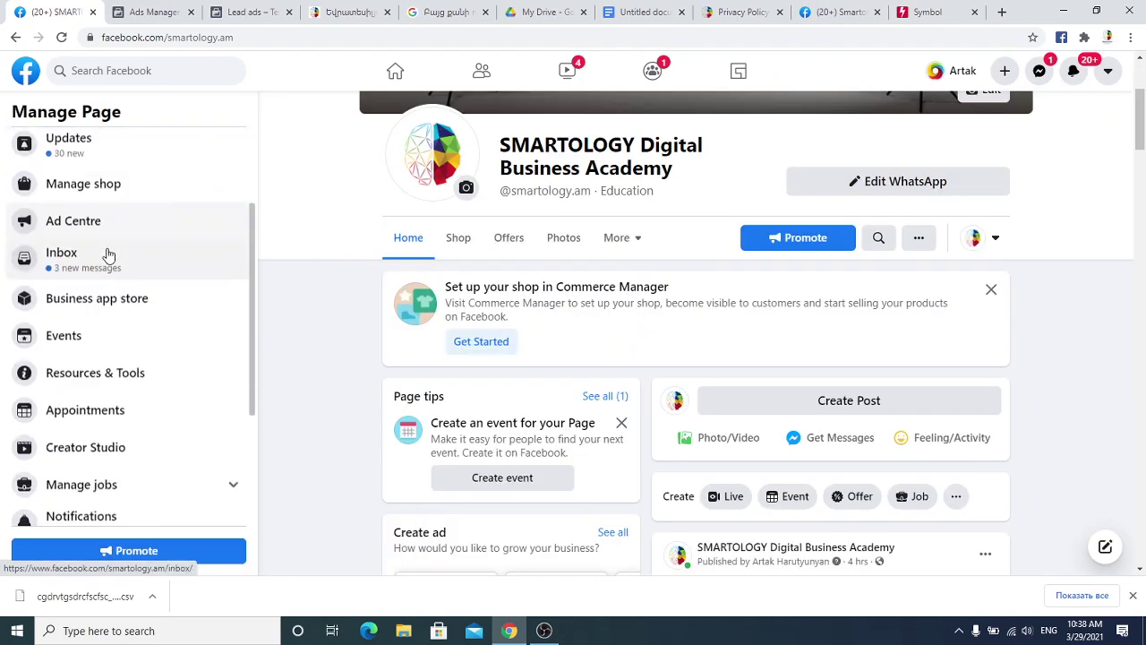
scroll(108, 255, "down", 1)
scroll(108, 265, "down", 1)
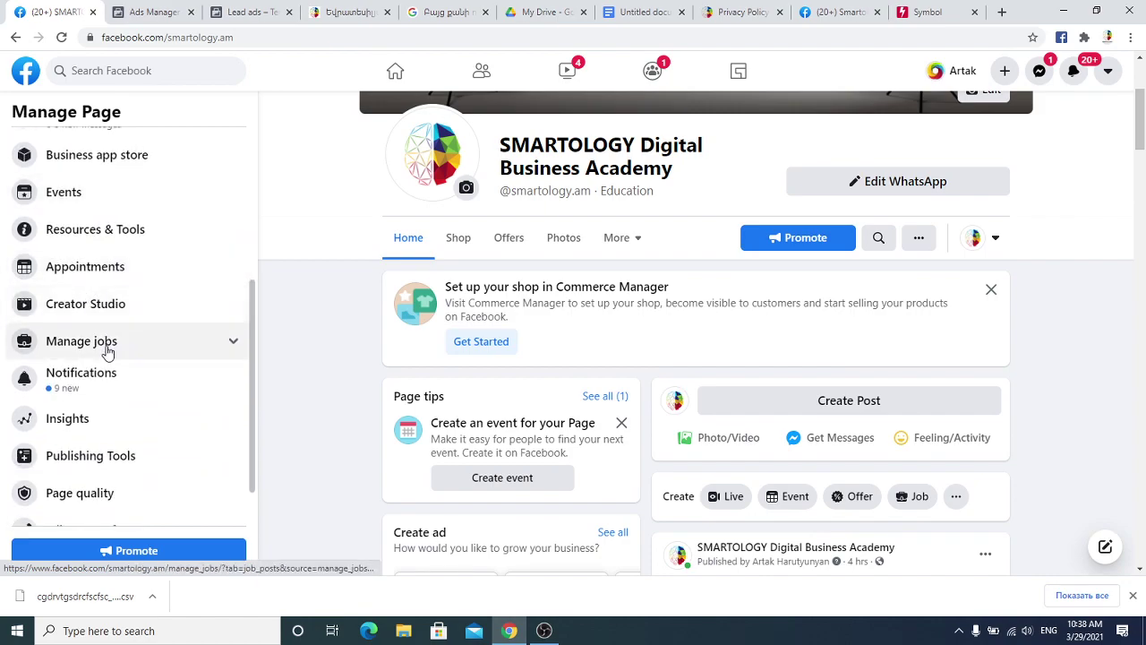
scroll(111, 242, "down", 1)
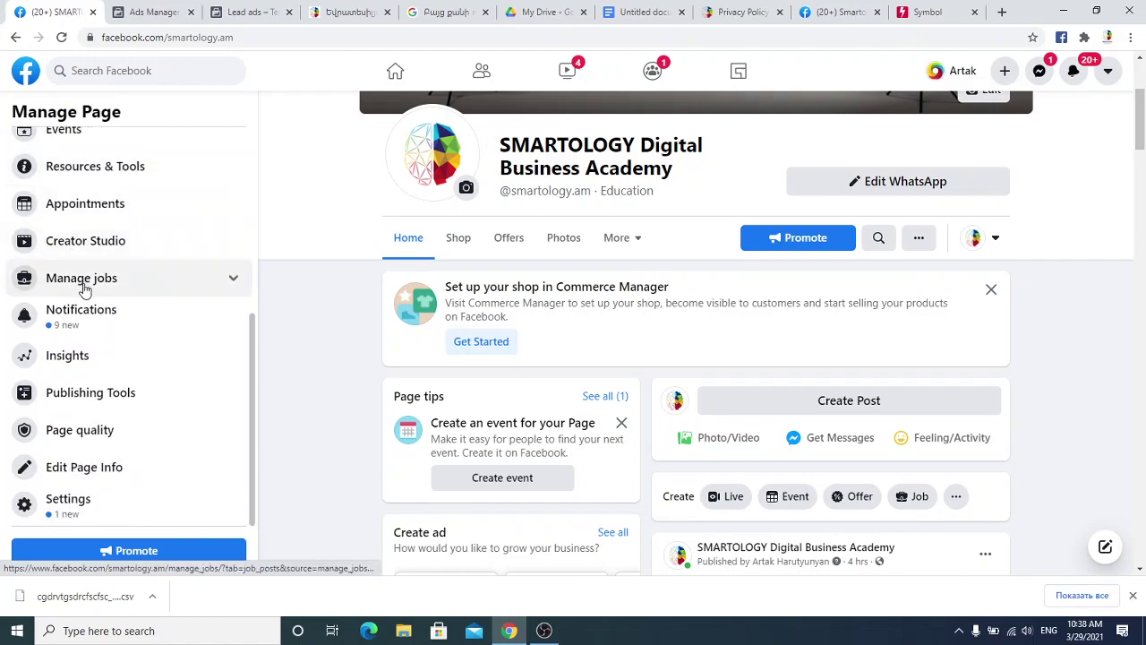
left_click(71, 408)
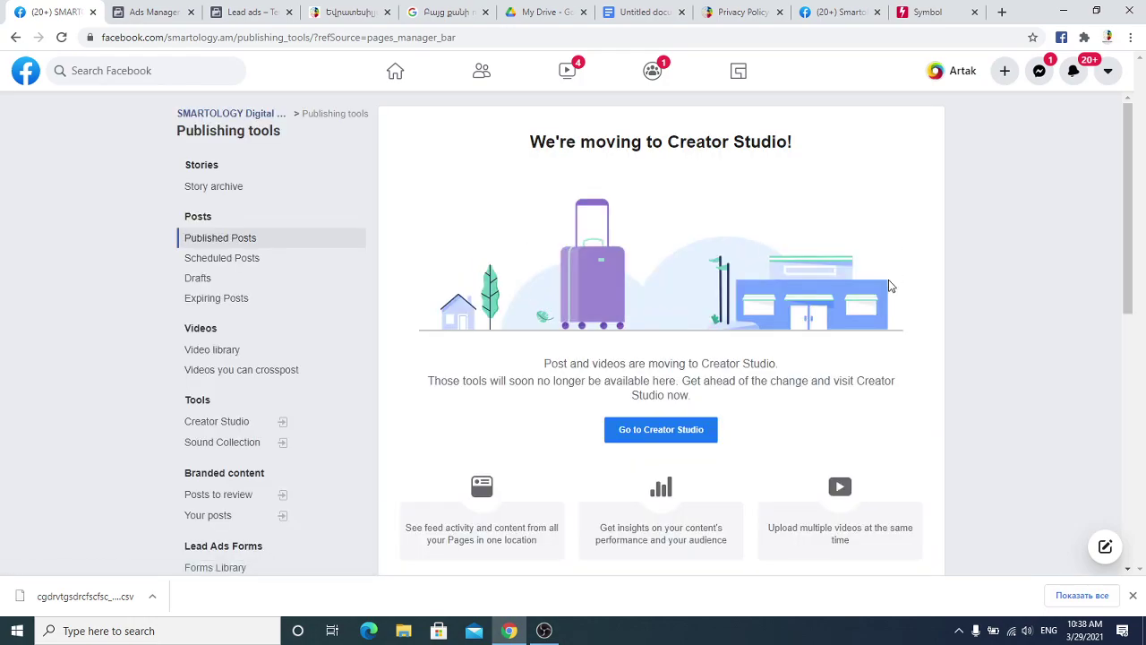
- Open the Forms Library and then the Leads setup section for this page's lead ads forms
scroll(251, 358, "down", 5)
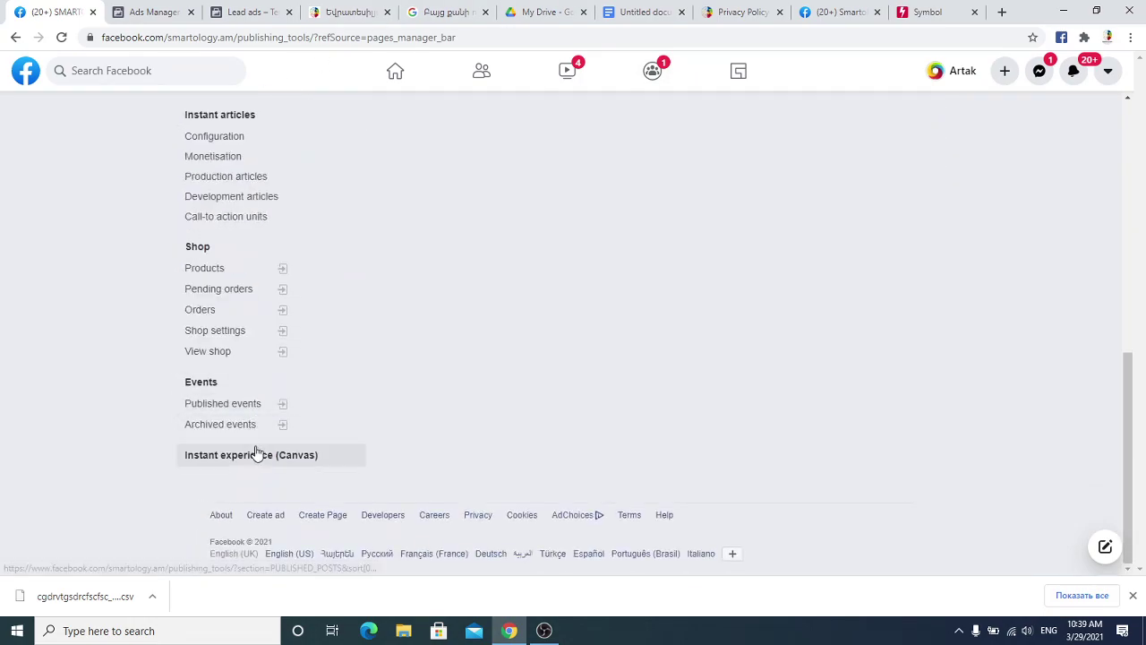
scroll(254, 443, "up", 1)
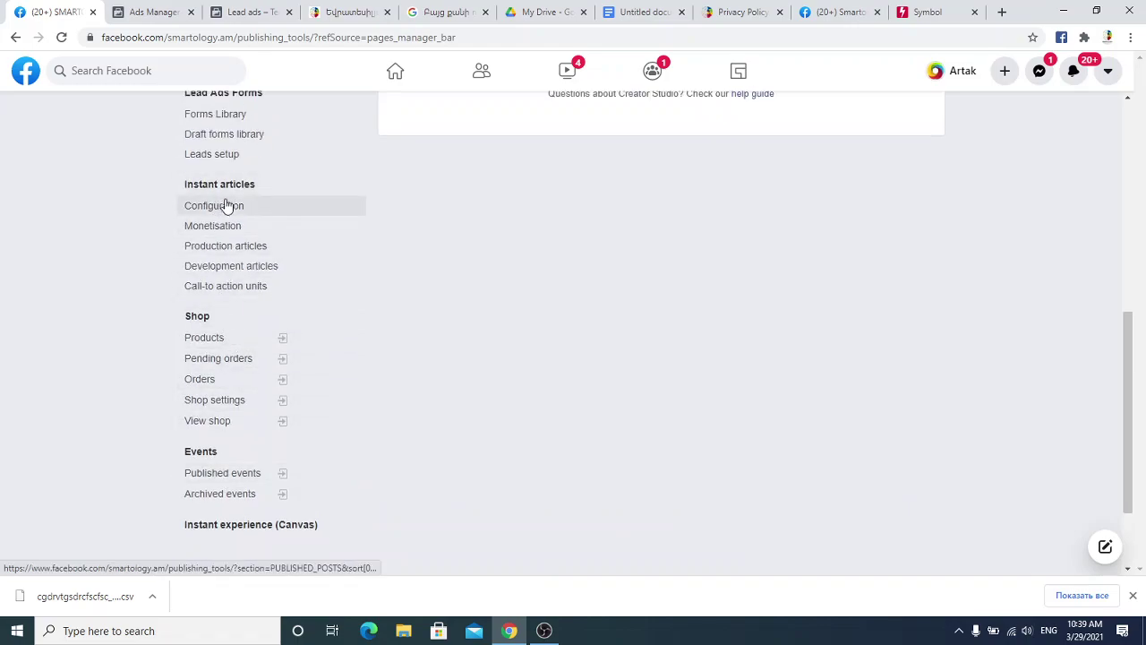
scroll(228, 206, "up", 2)
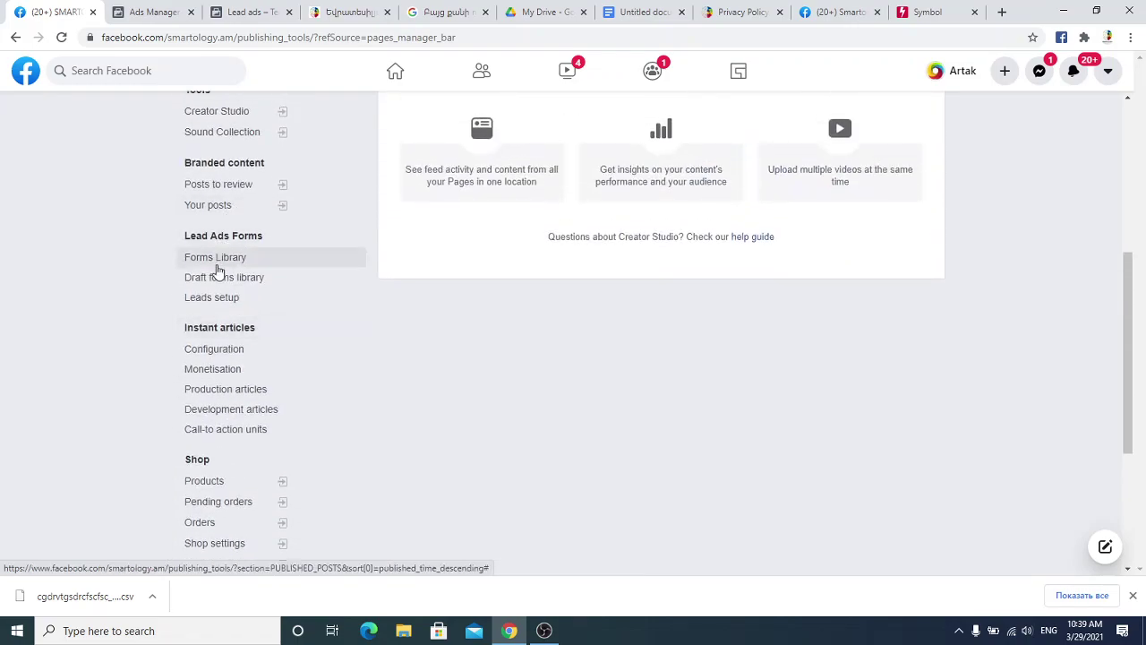
left_click(214, 257)
left_click(206, 298)
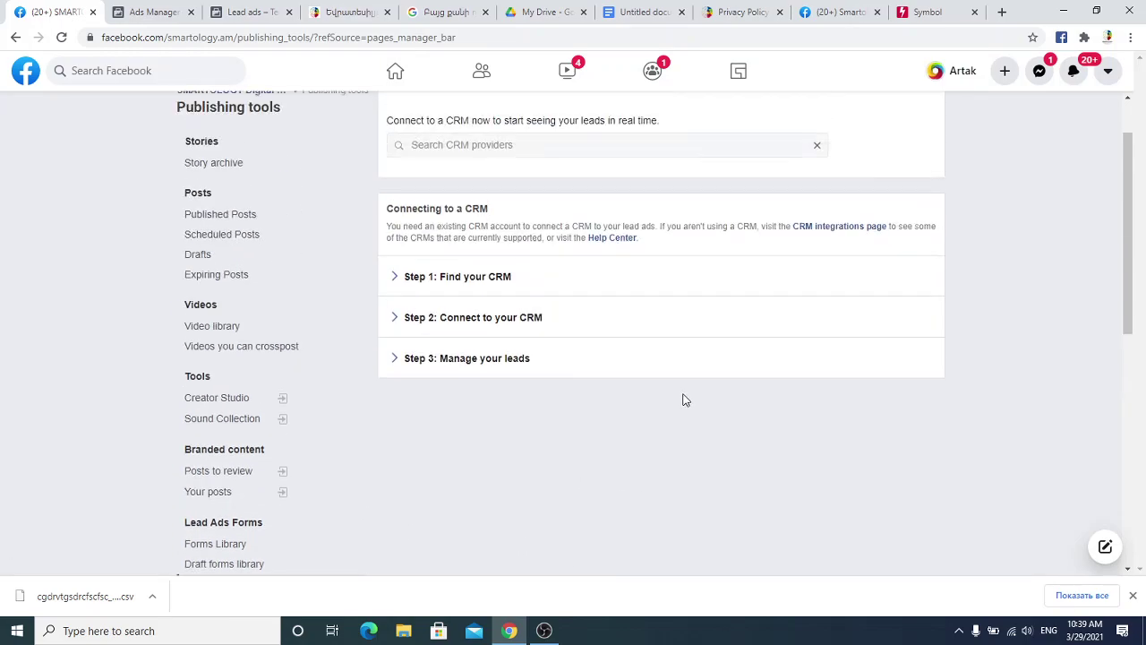
scroll(683, 400, "up", 1)
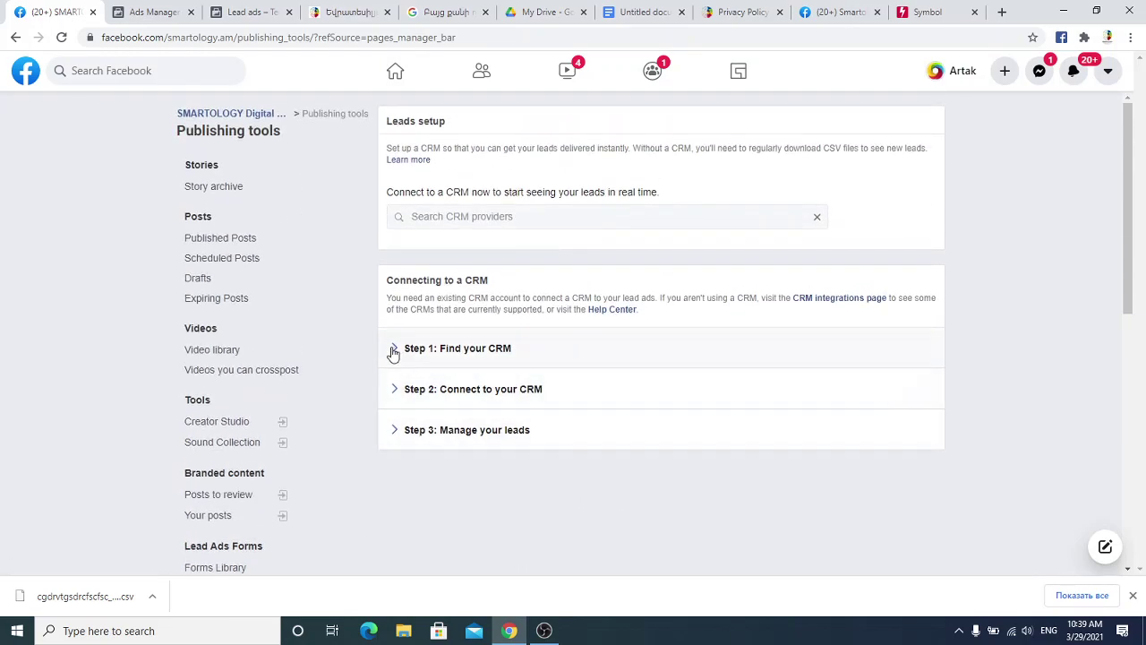
- Expand and read the Find your CRM and Connect to your CRM guidance, and return to the Facebook home feed
left_click(481, 350)
left_click(523, 216)
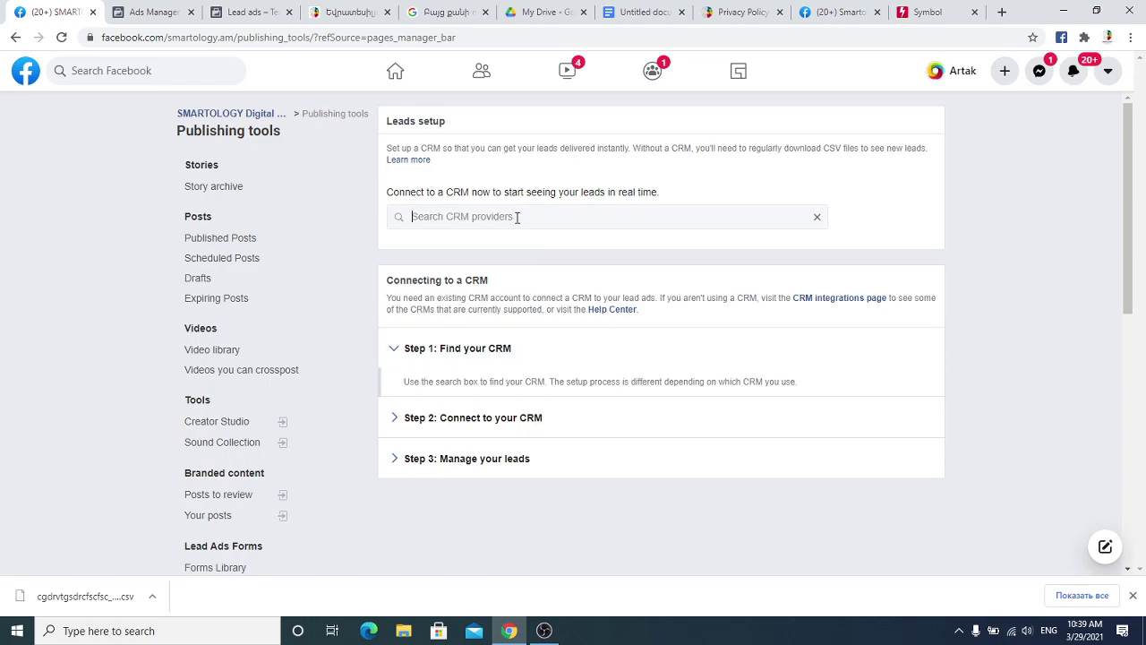
left_click(743, 416)
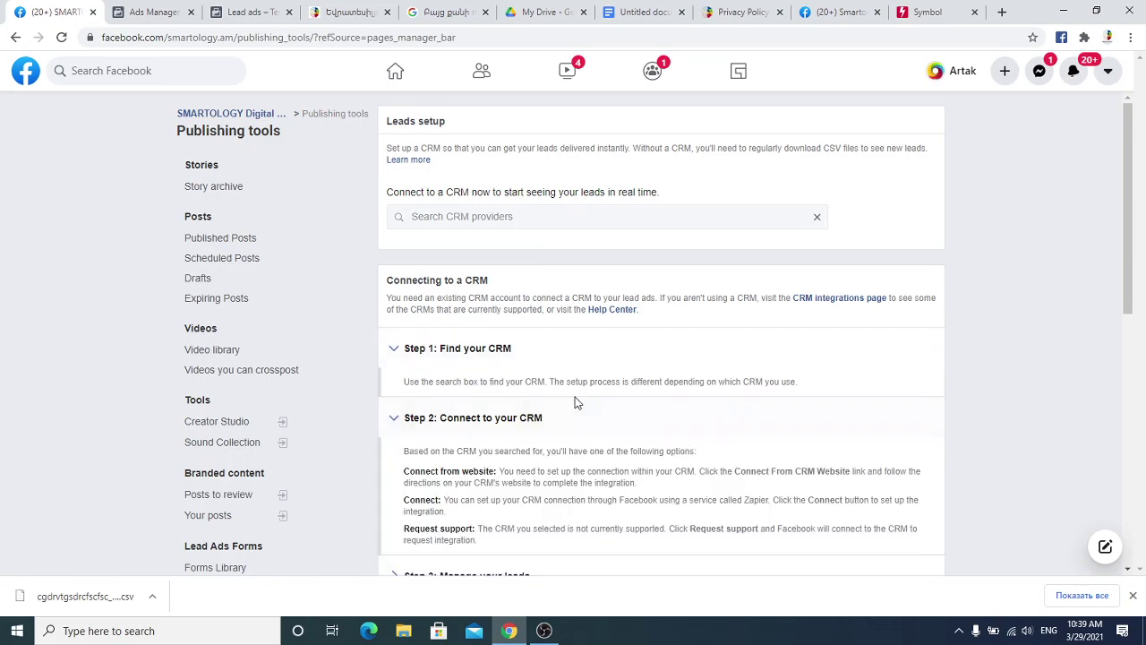
scroll(573, 402, "down", 2)
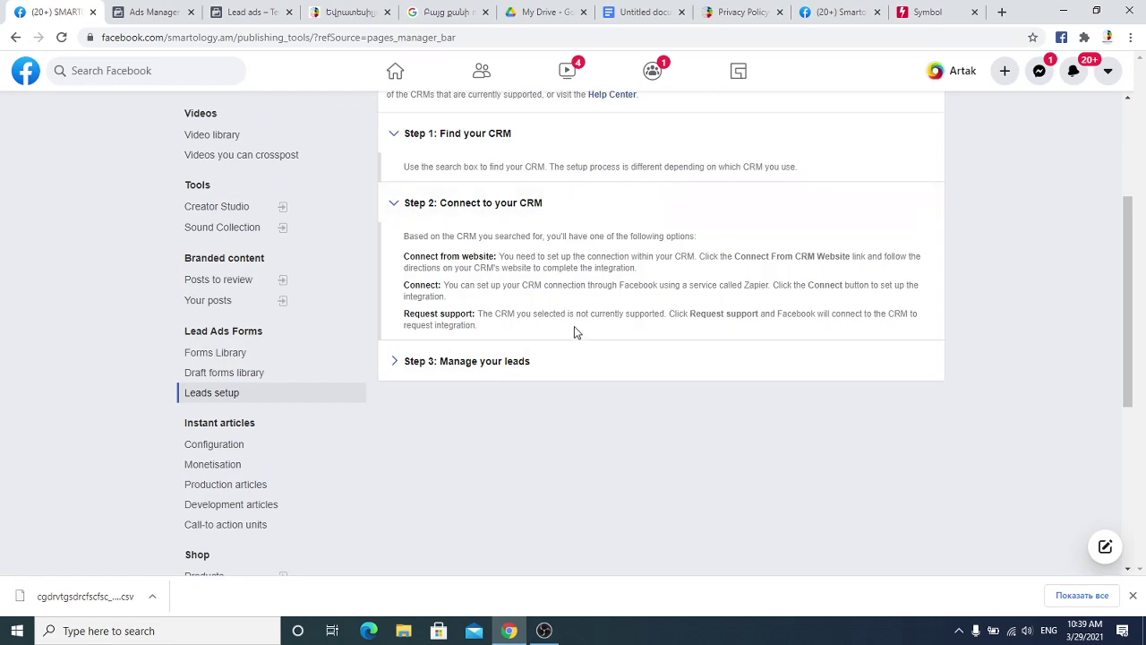
scroll(575, 327, "up", 2)
left_click(697, 217)
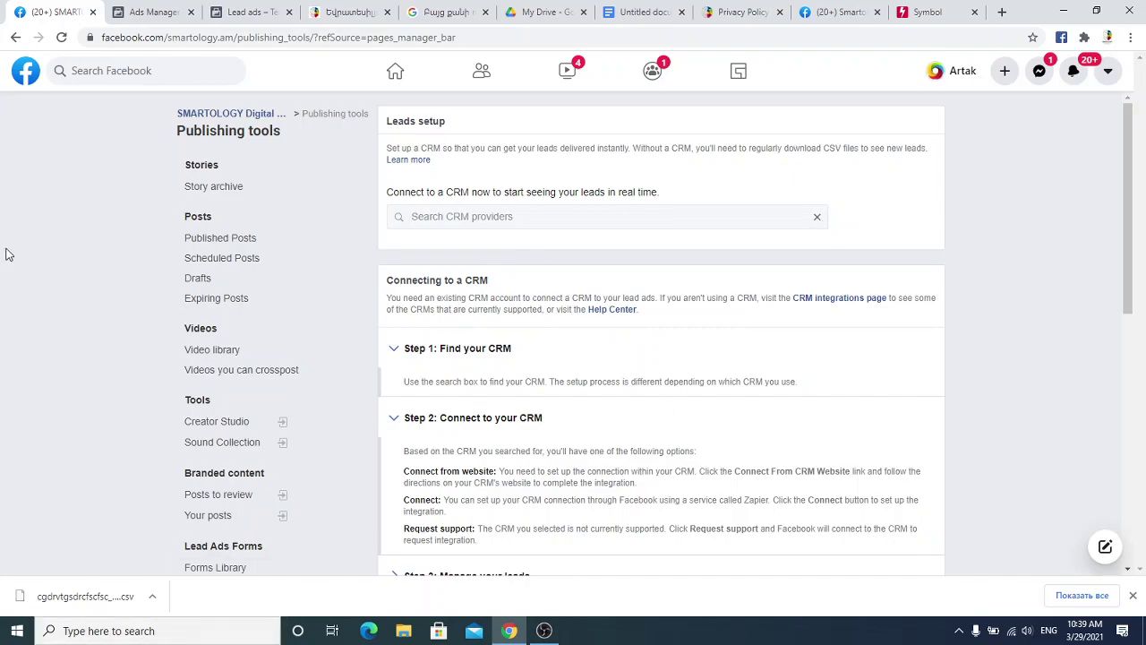
left_click(25, 70)
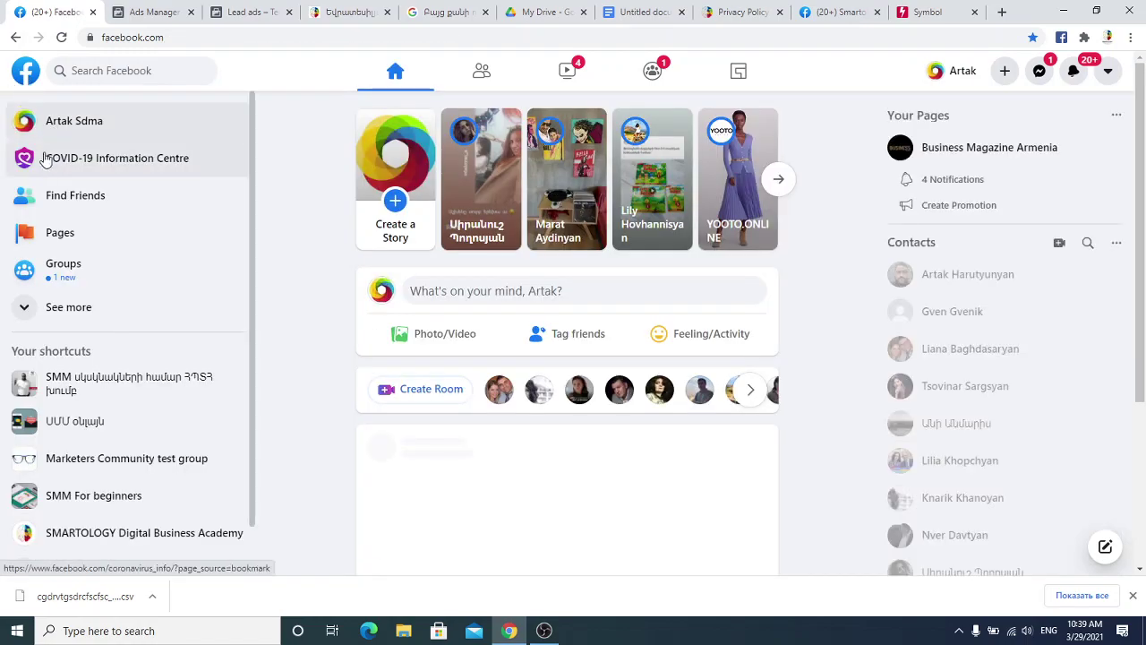
- Open the Smartology Helper page from the list of managed pages and go to its Publishing Tools
left_click(62, 234)
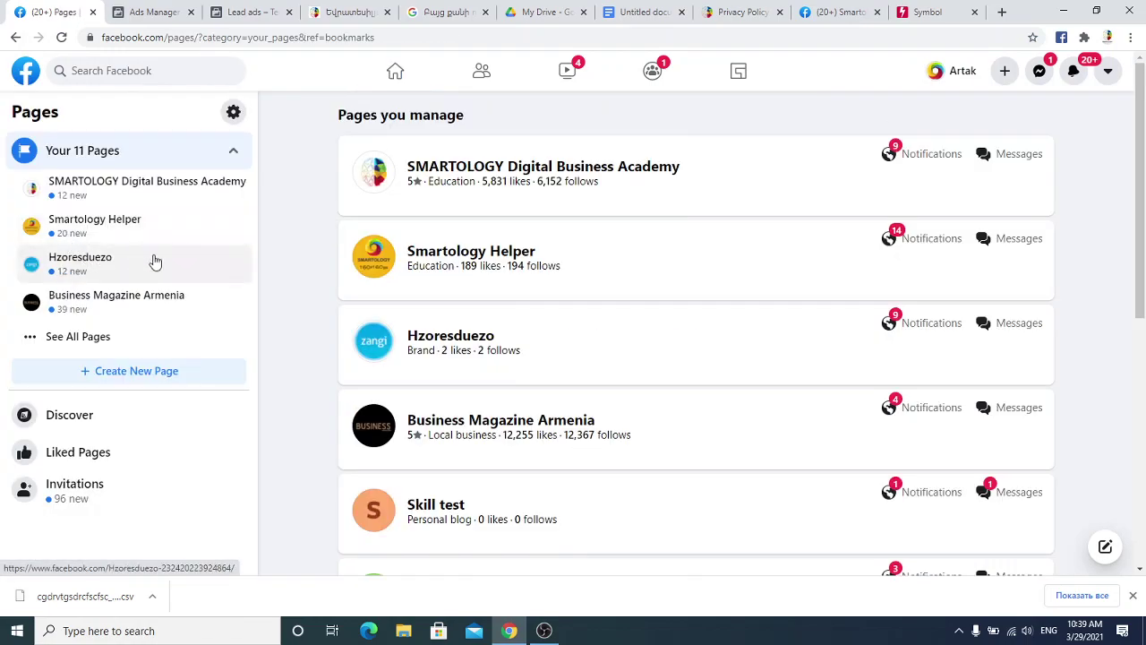
left_click(445, 257)
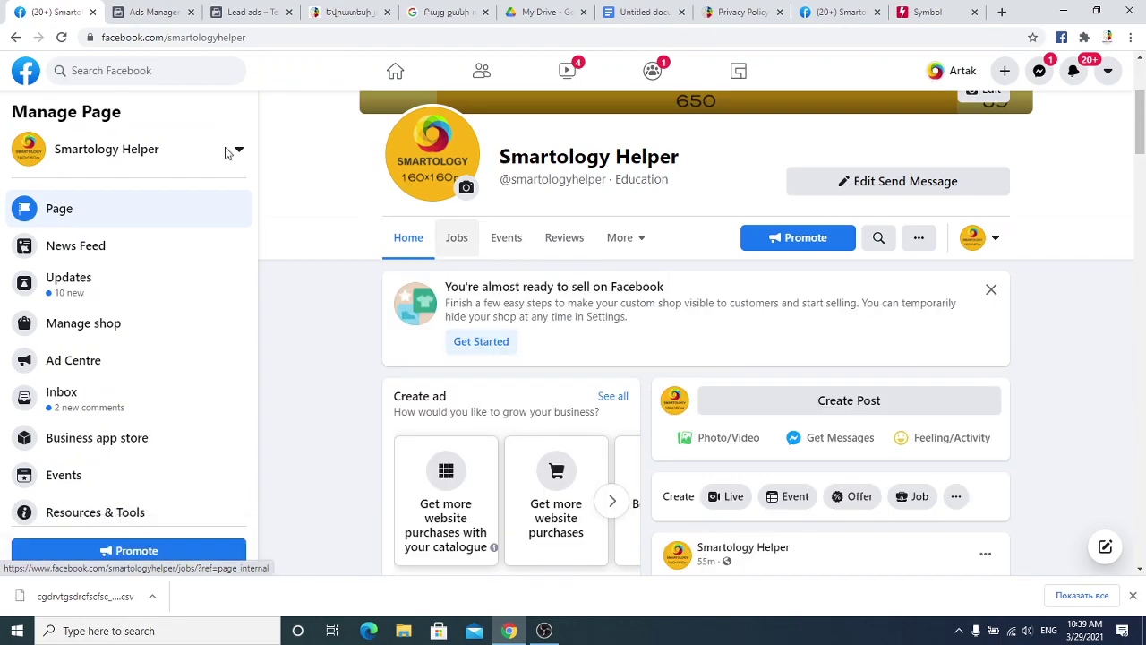
scroll(108, 376, "down", 4)
scroll(107, 256, "down", 3)
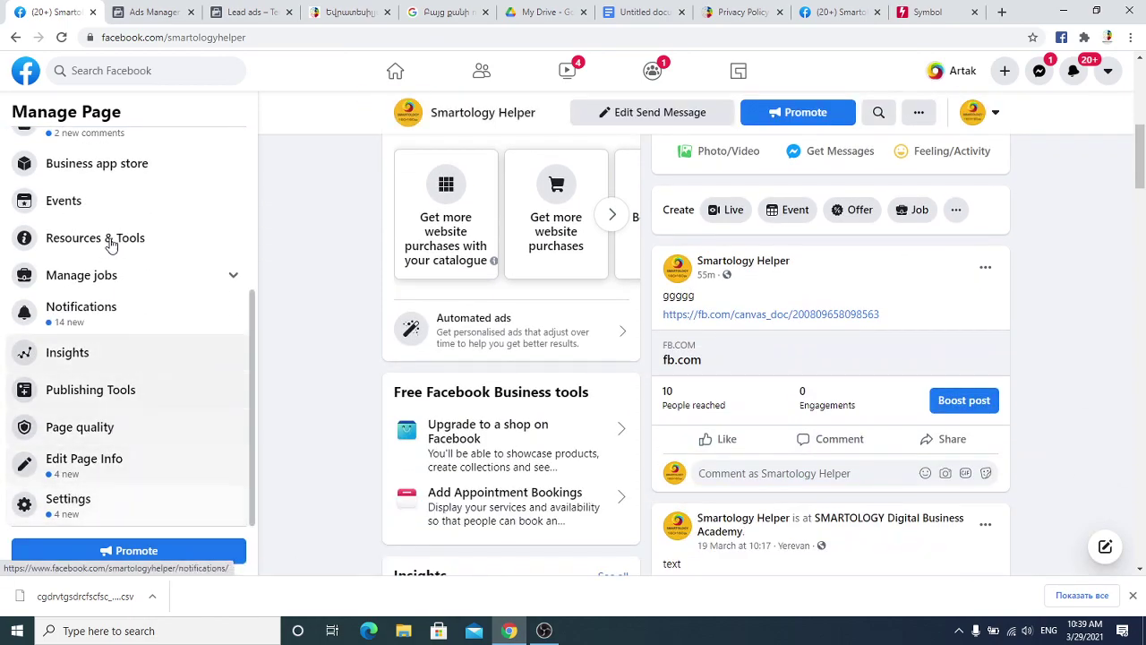
scroll(95, 297, "up", 3)
scroll(99, 275, "down", 2)
scroll(99, 276, "down", 1)
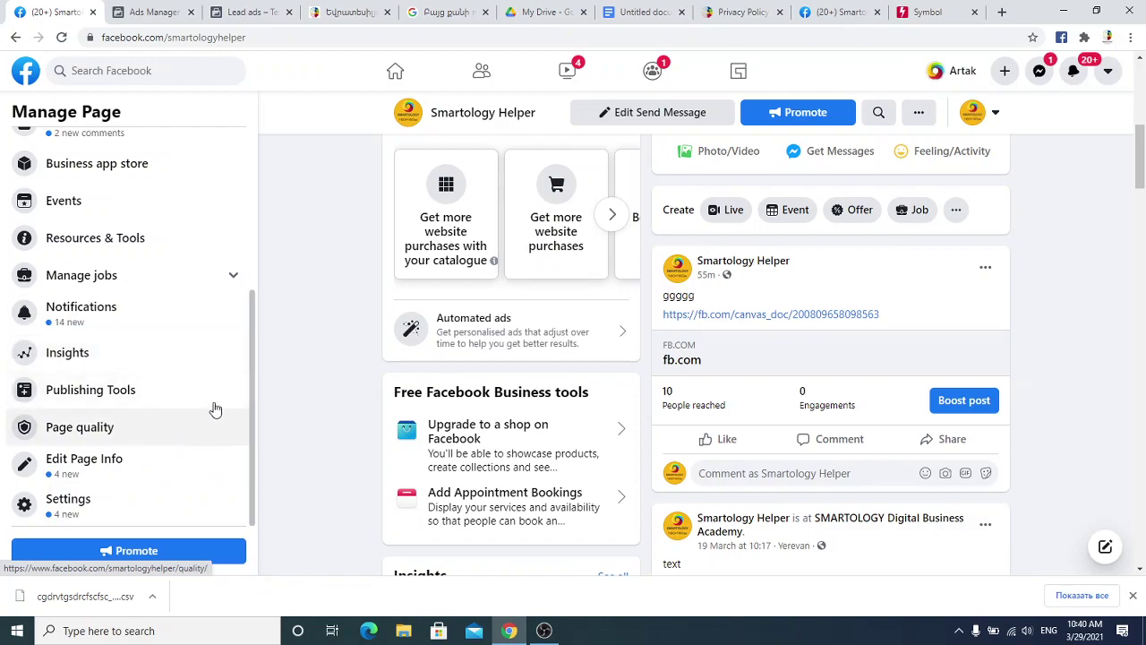
scroll(291, 379, "up", 3)
scroll(137, 395, "up", 1)
scroll(137, 395, "up", 2)
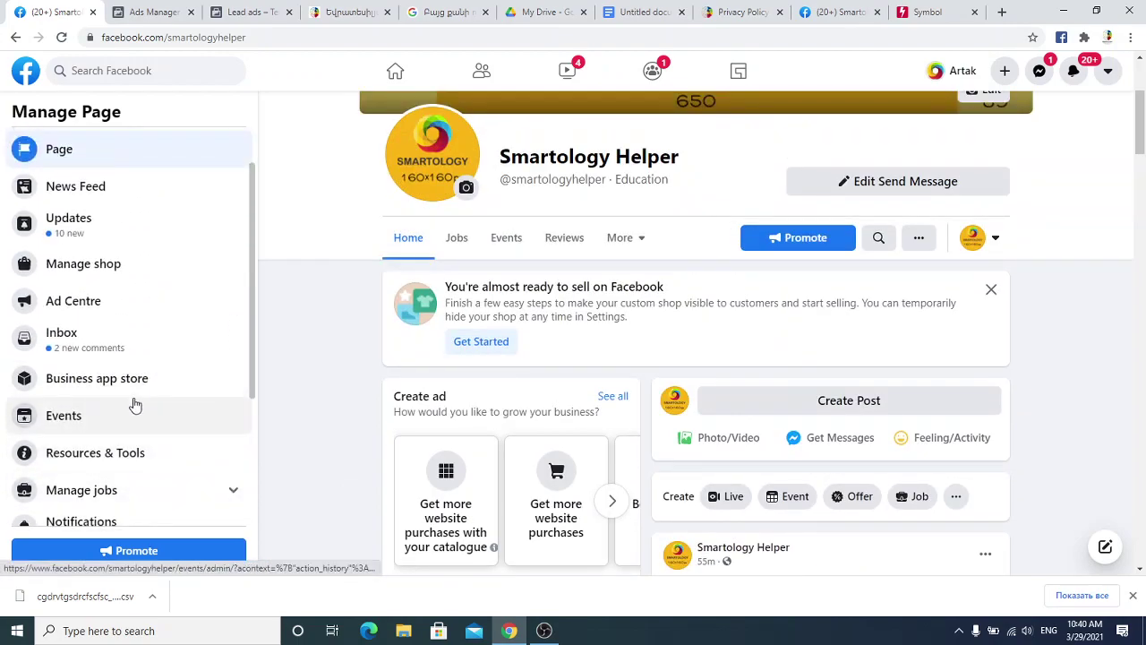
scroll(125, 401, "up", 1)
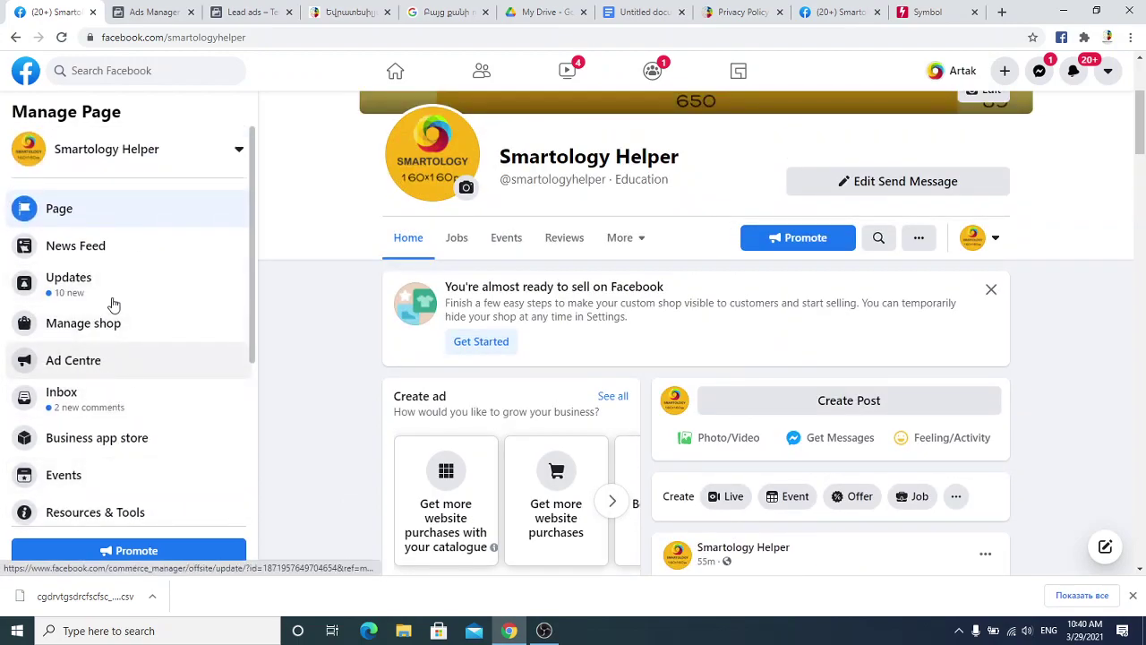
scroll(108, 320, "down", 2)
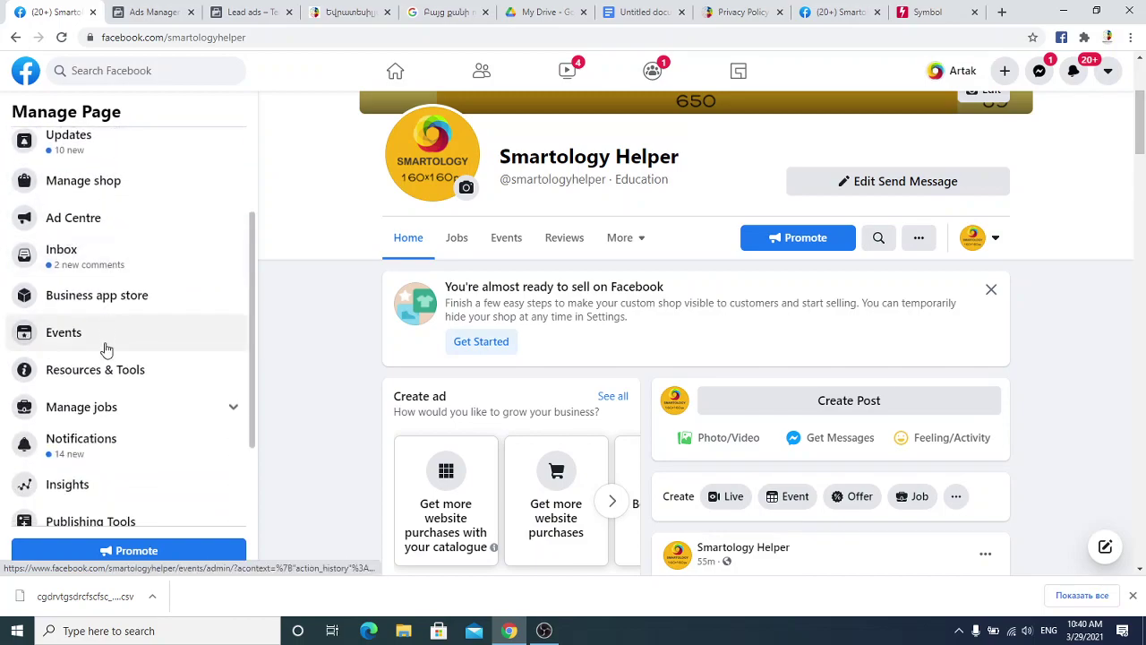
scroll(105, 344, "down", 1)
scroll(116, 353, "down", 1)
left_click(102, 394)
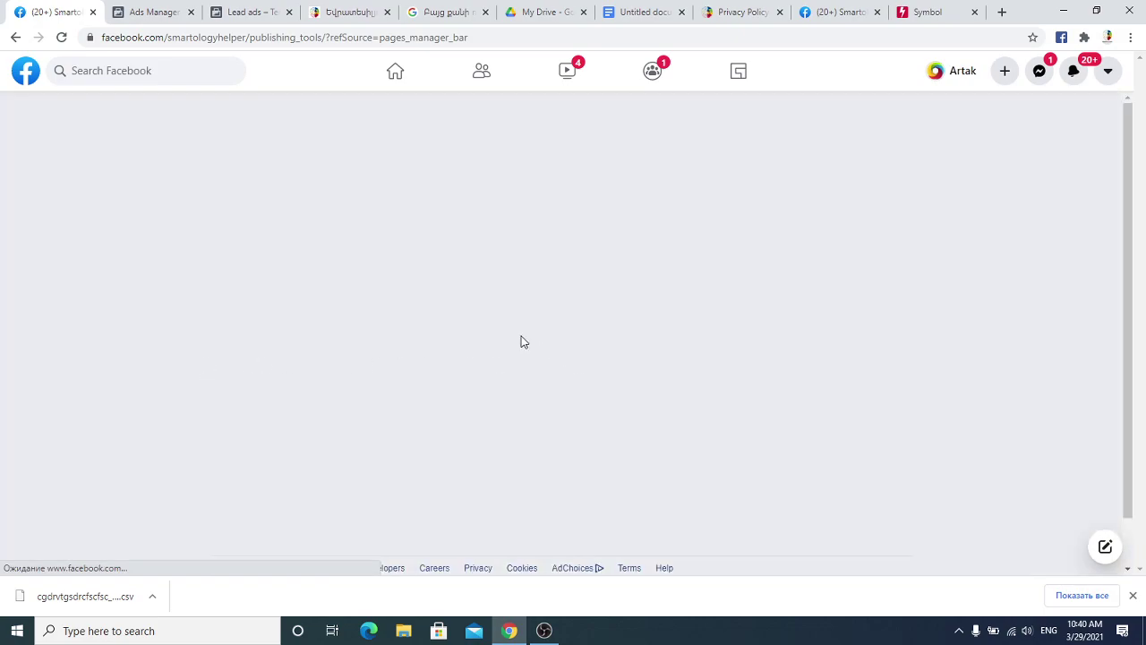
- Open the Forms Library and then the Leads setup section for Smartology Helper's lead ads forms
scroll(30, 407, "down", 3)
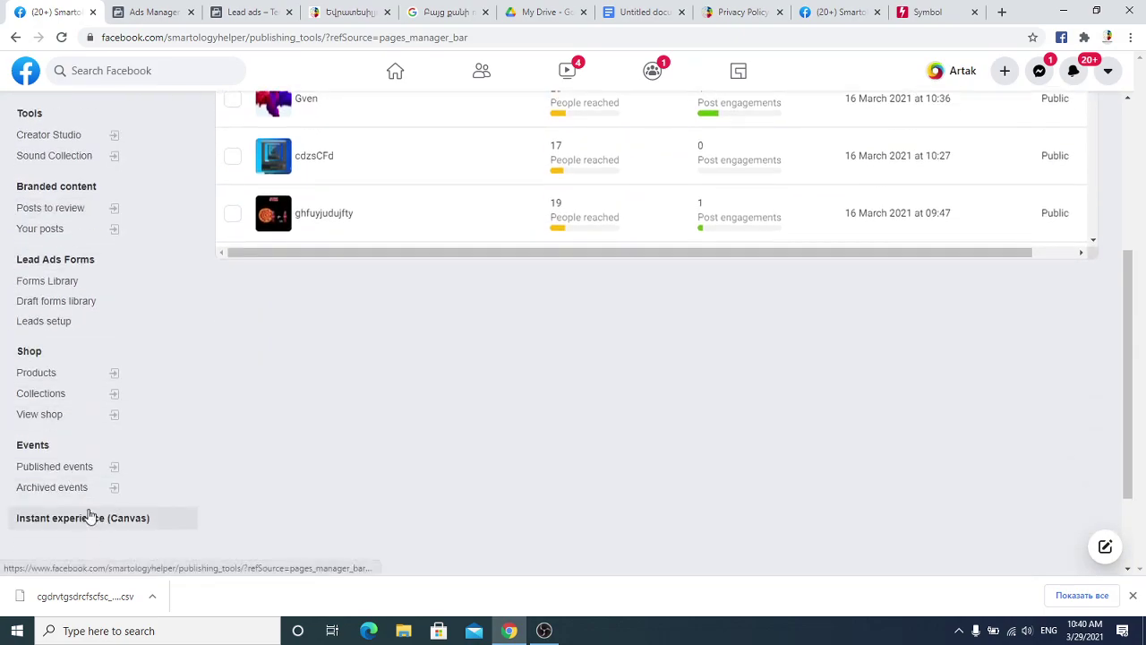
scroll(64, 466, "down", 1)
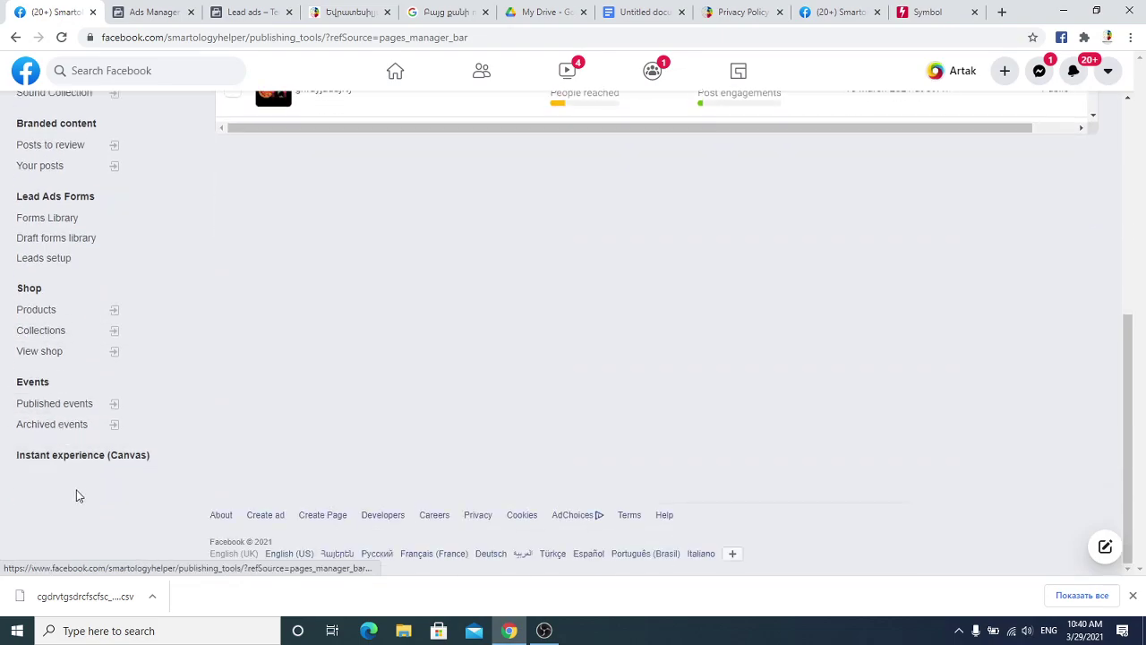
left_click(52, 225)
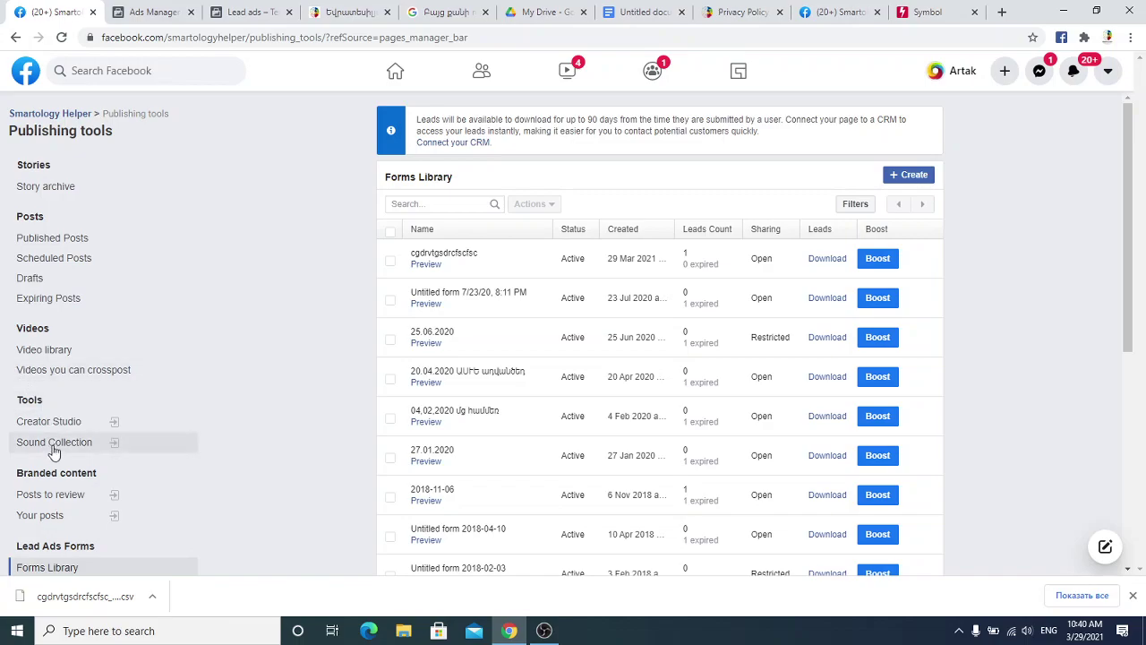
scroll(70, 510, "down", 1)
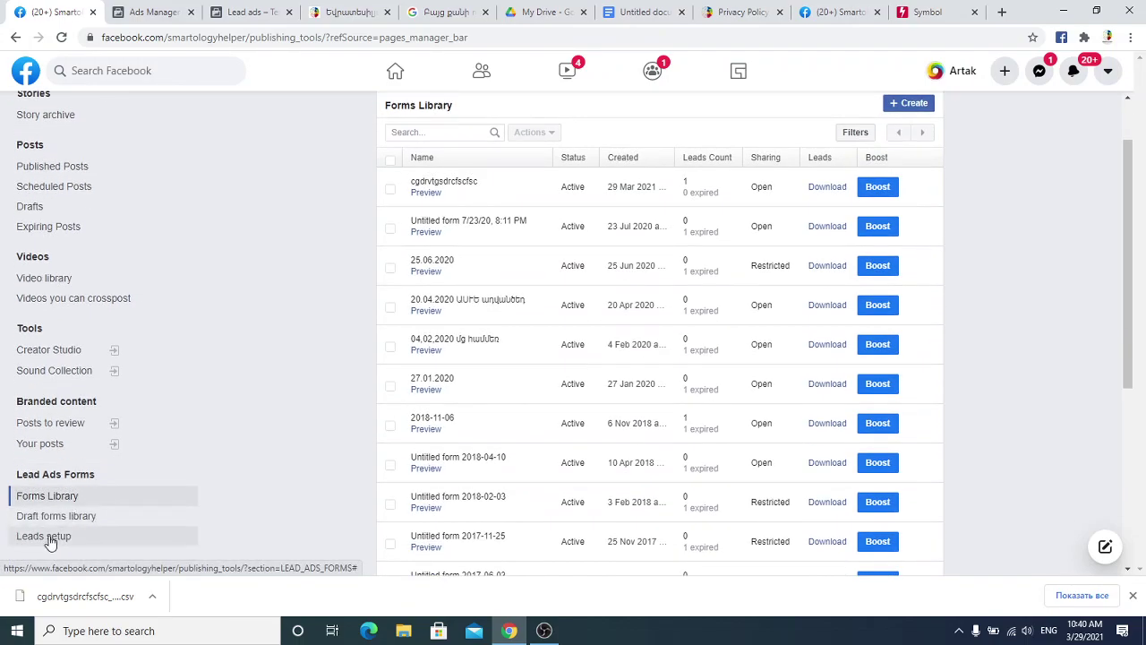
left_click(43, 535)
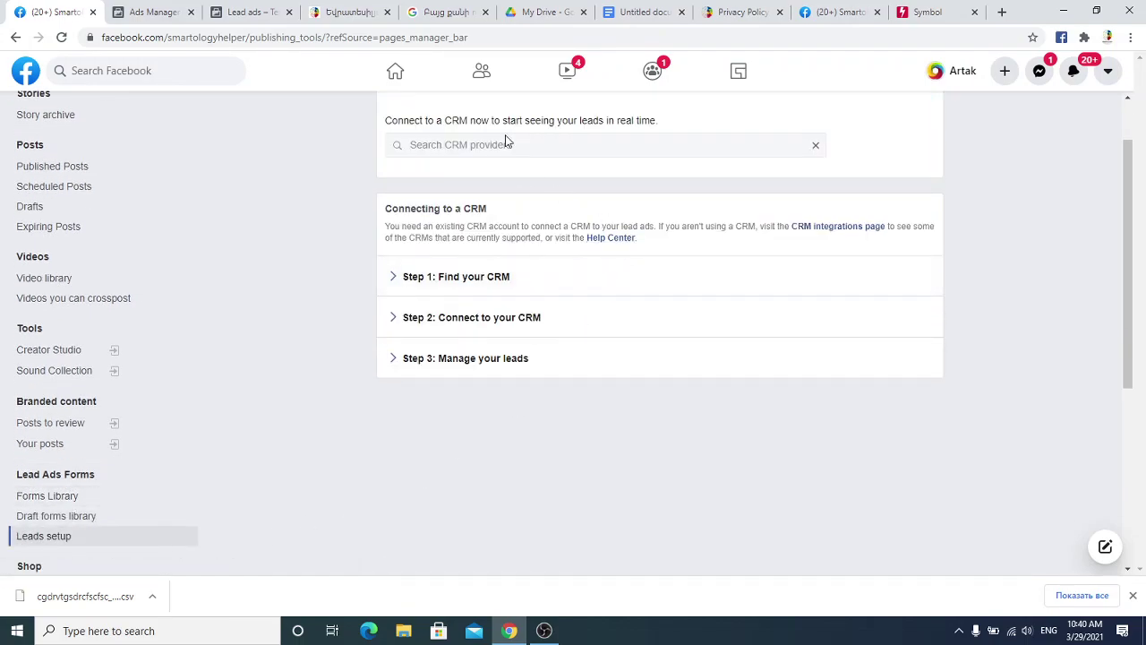
- Search the CRM providers for "amo", select amoCRM, read its Zapier integration note, and clear the selection
scroll(624, 172, "up", 1)
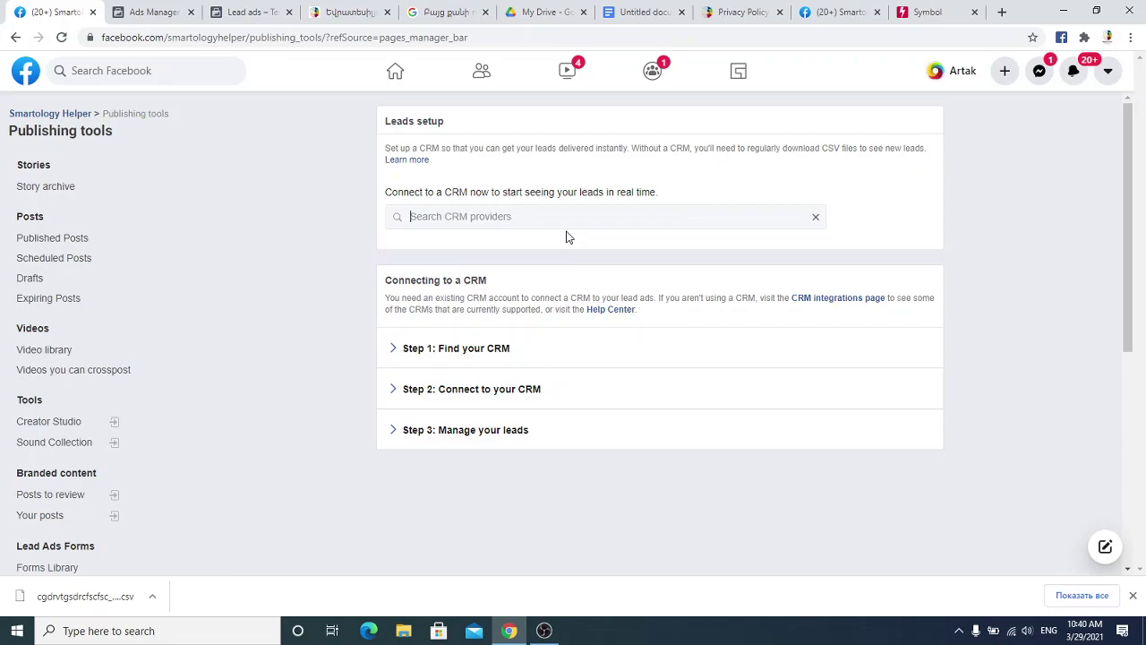
type("amo")
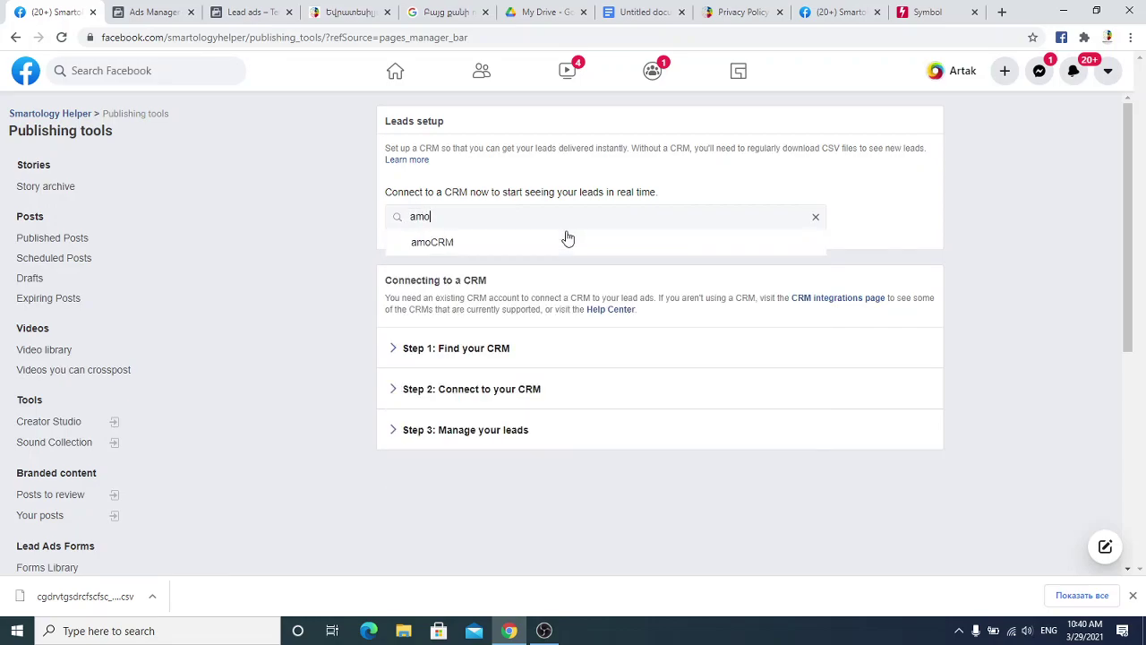
left_click(436, 245)
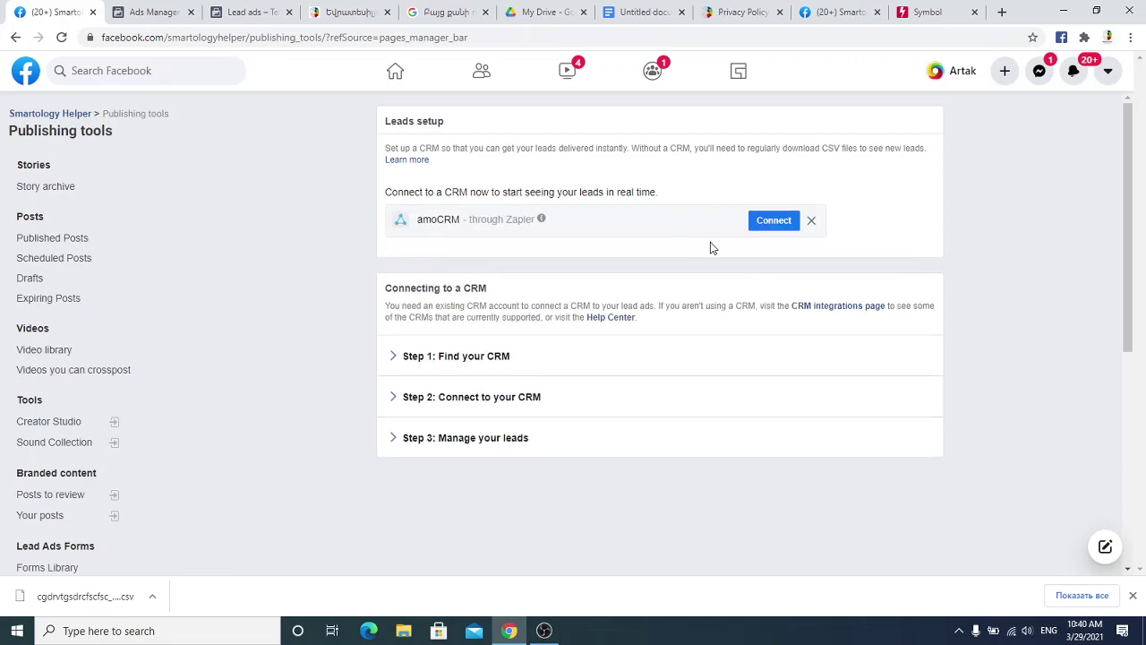
mouse_move(540, 227)
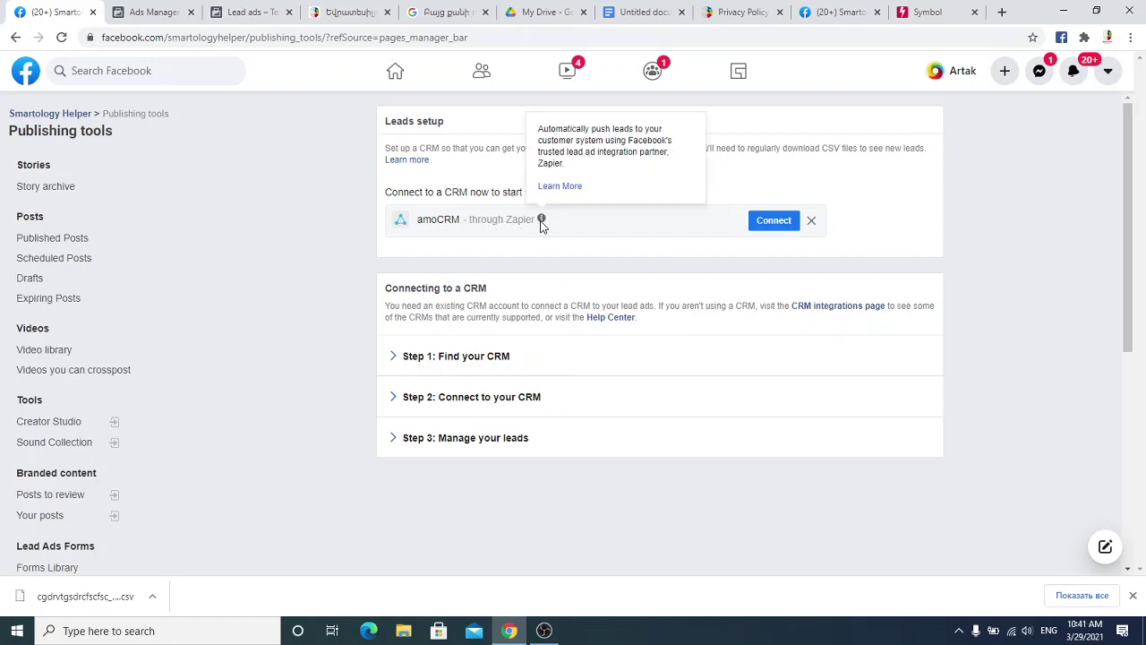
left_click(812, 222)
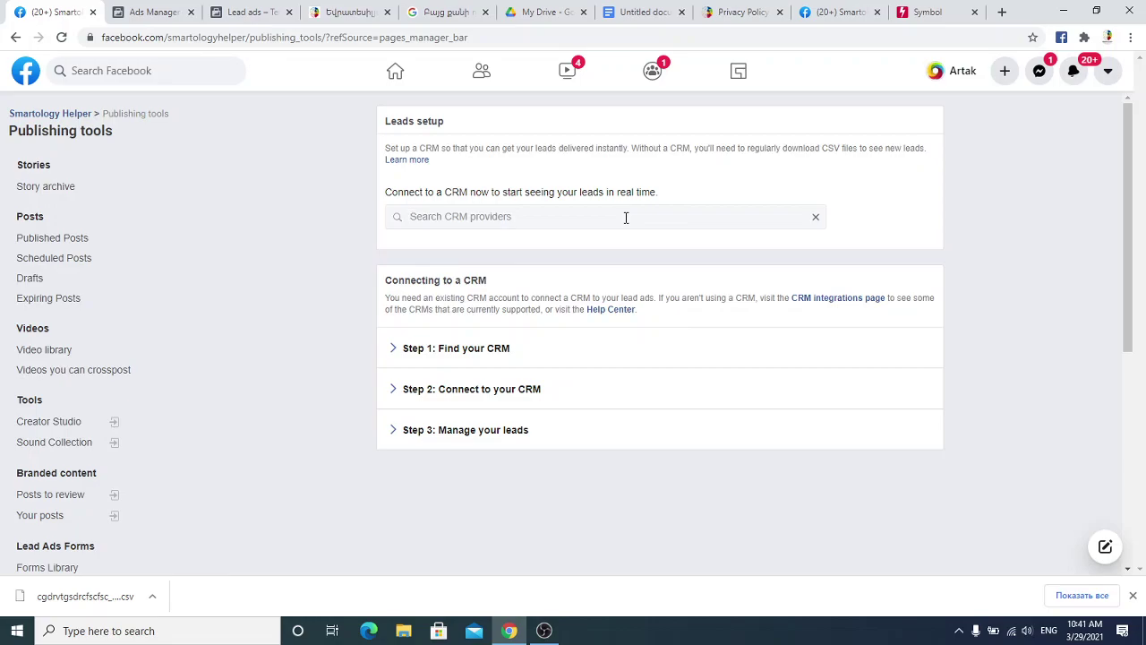
- Search the CRM providers for "bitri", select Bitrix24 to check its integration partner, and clear the selection
type("bitri")
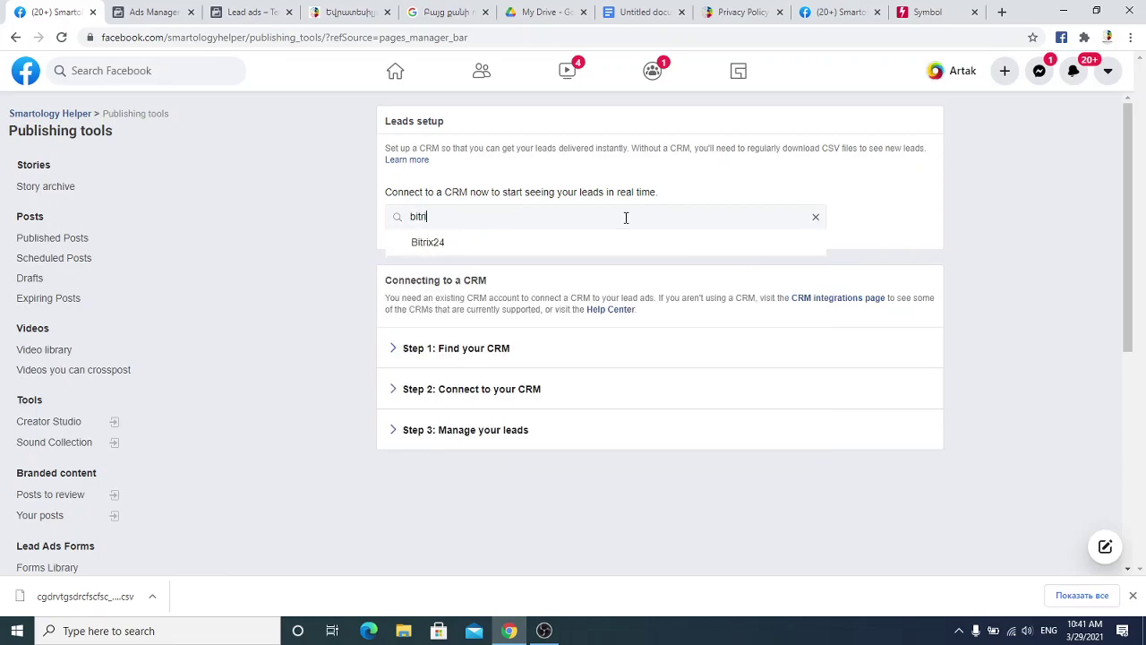
left_click(427, 235)
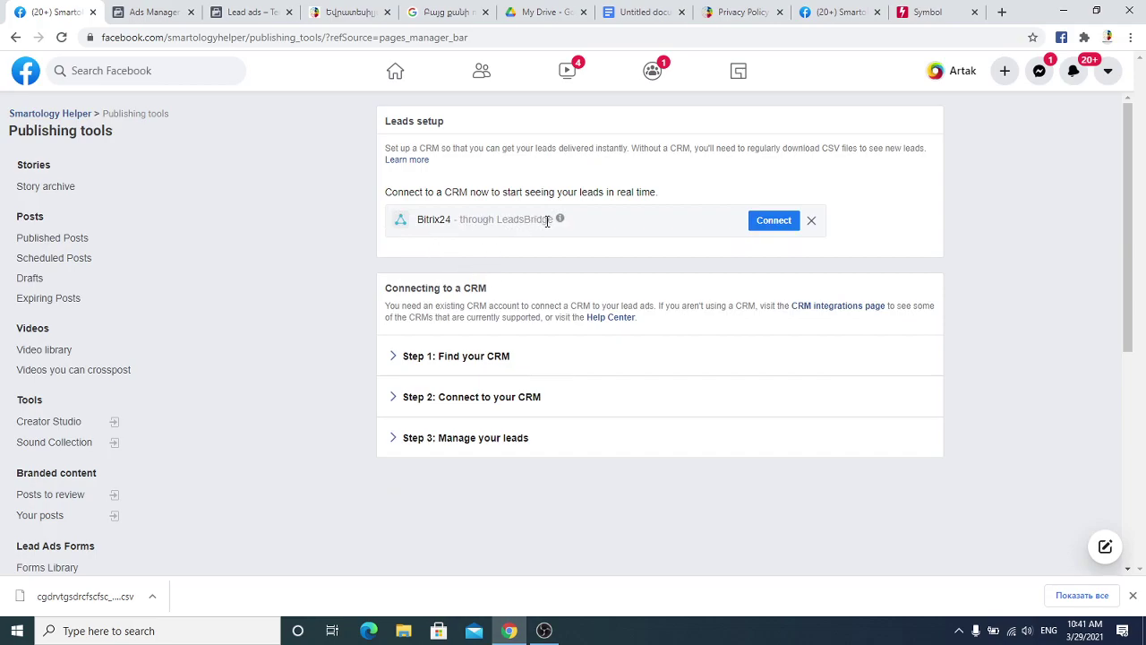
mouse_move(560, 221)
left_click(811, 222)
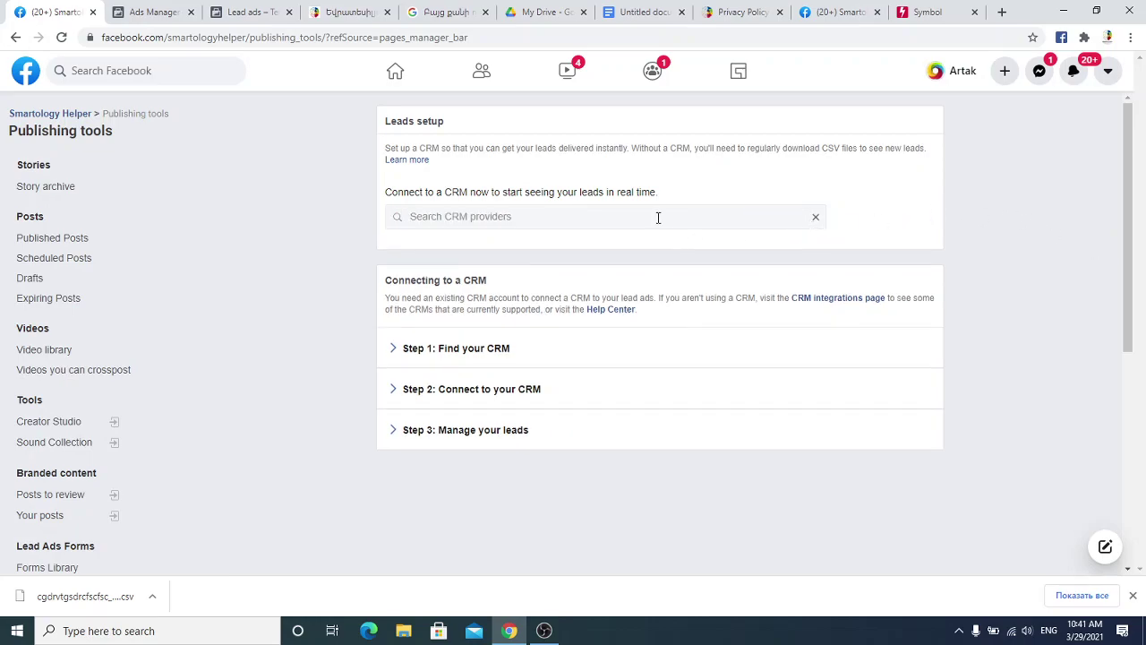
- Search the CRM providers for "rukavaditel" and clear the search
type("ruk")
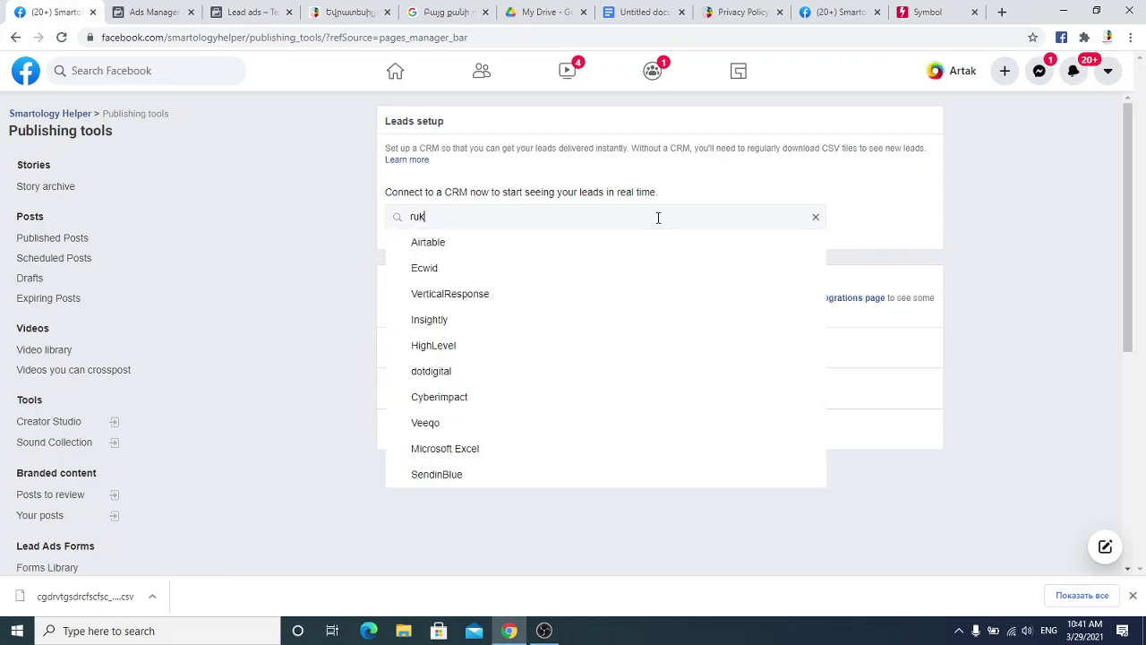
type("a")
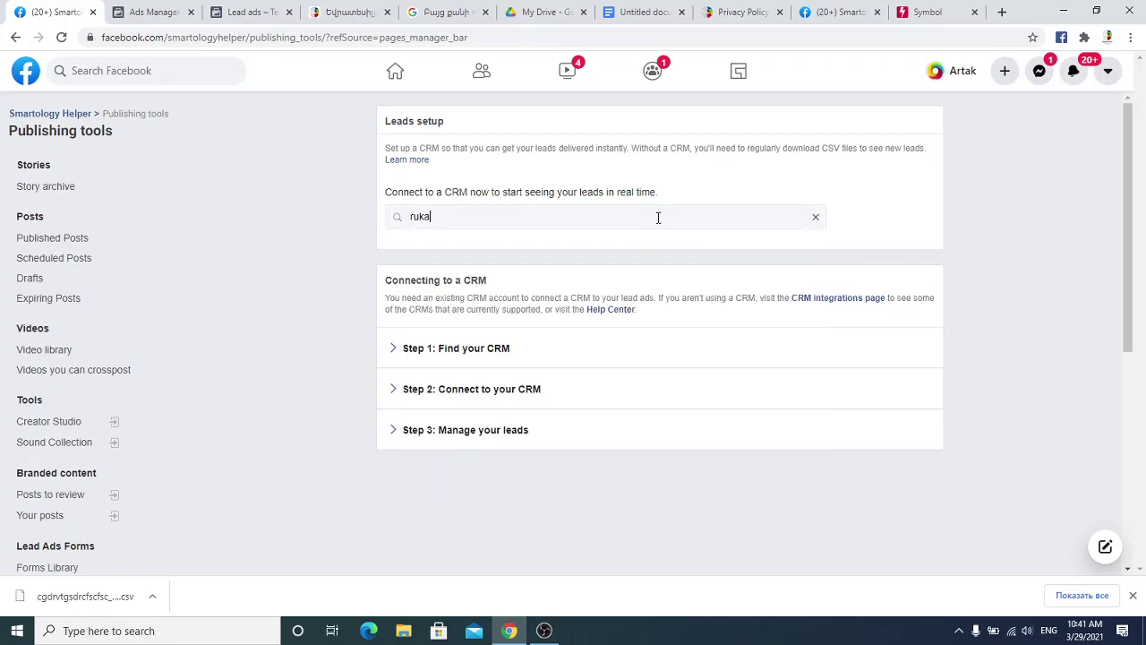
type("vaditel")
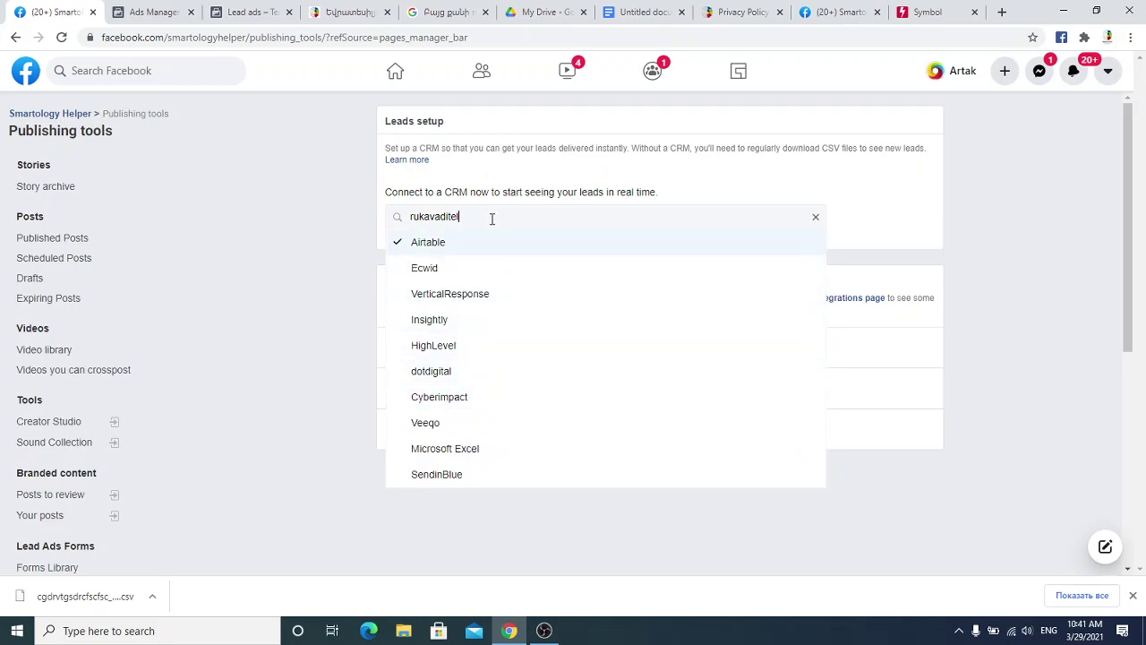
left_click_drag(491, 218, 398, 222)
key("BackSpace")
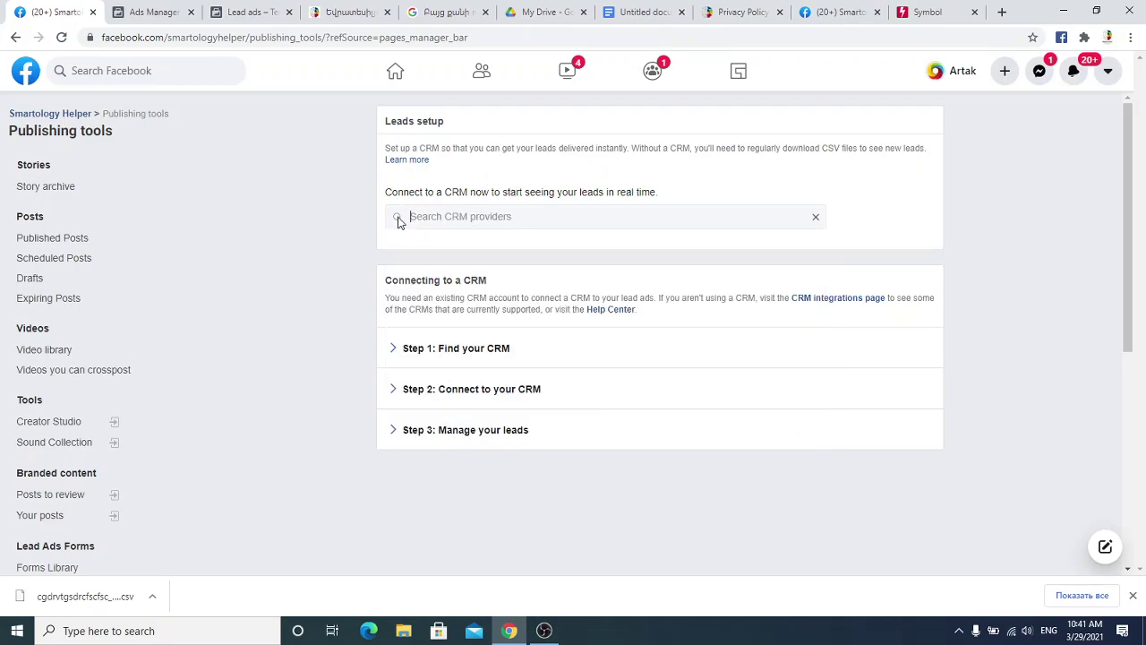
- Search the CRM providers for "rukovo" and clear the search
type("ru")
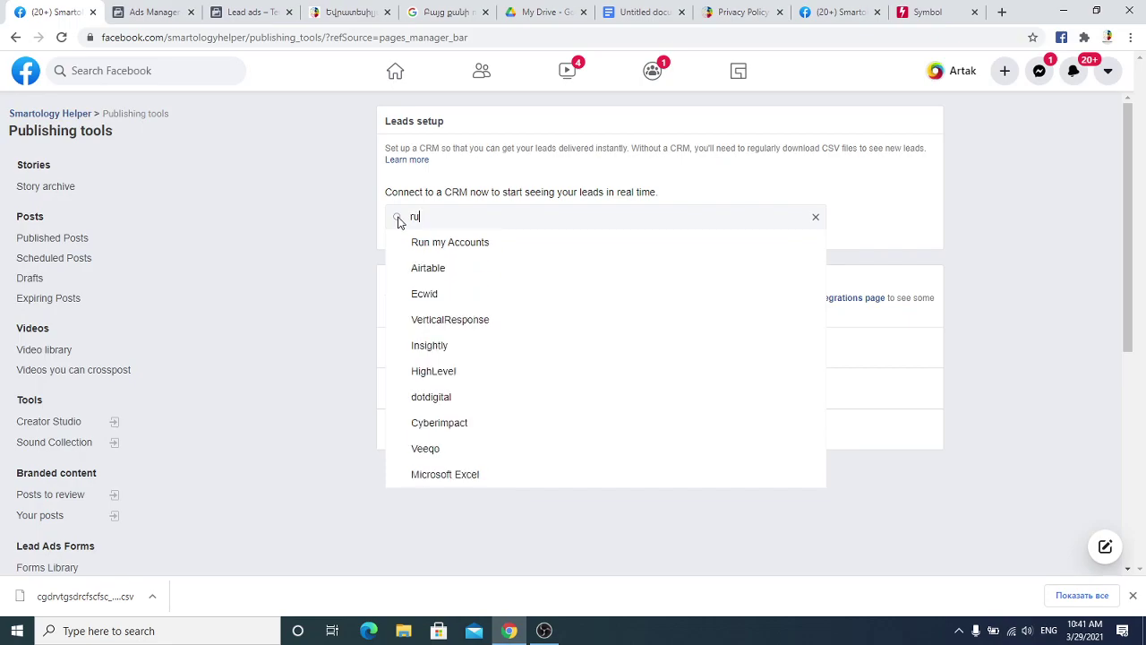
type("kovo")
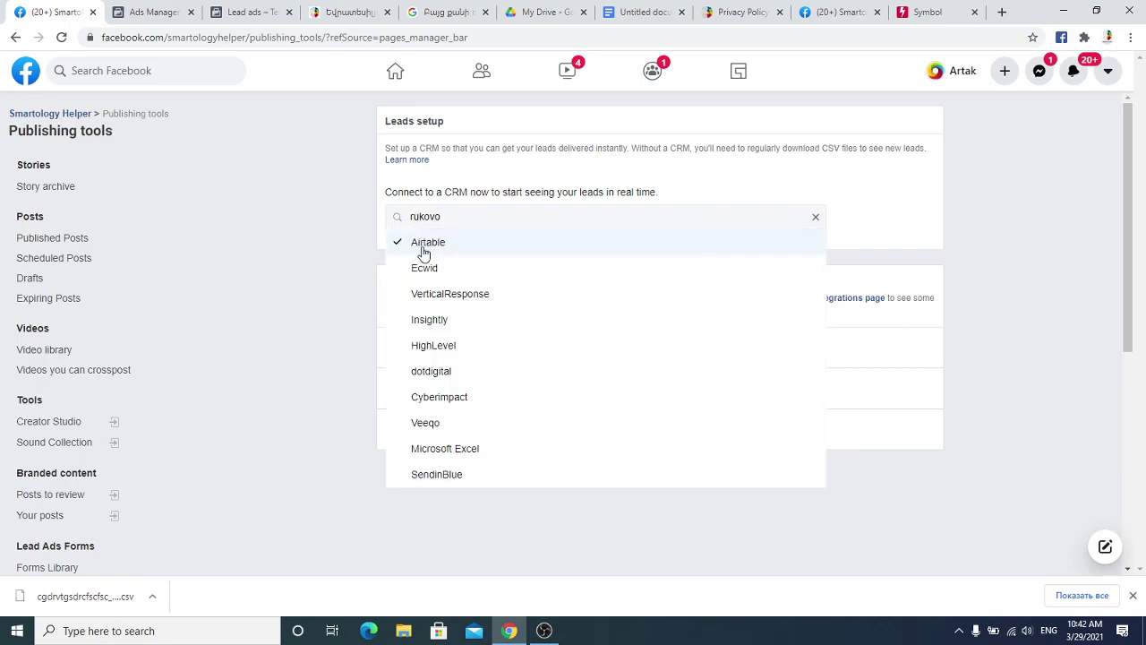
left_click(462, 544)
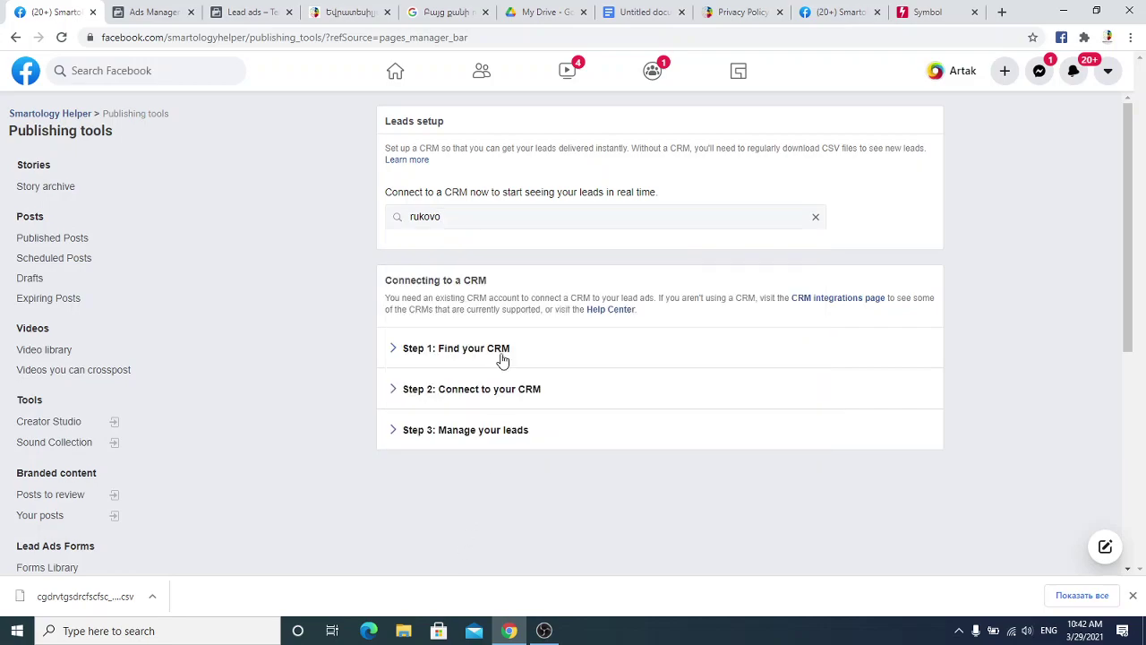
left_click_drag(463, 212, 397, 217)
key("BackSpace")
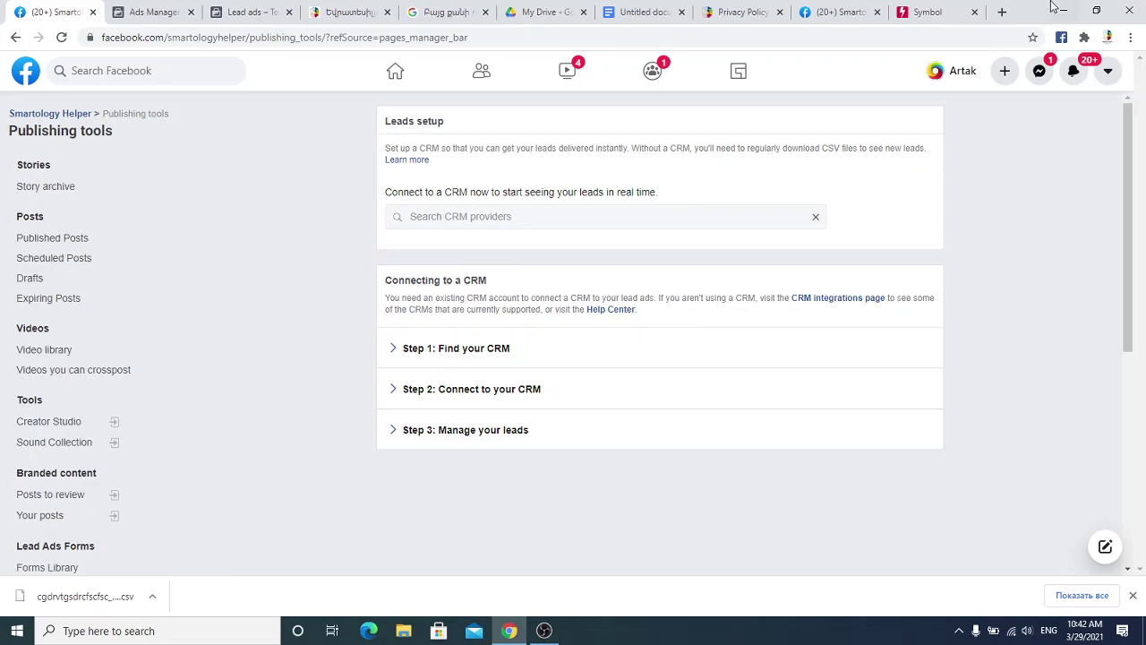
- Open zapier.com in a new browser tab
left_click(1002, 12)
left_click(869, 36)
type("zapier")
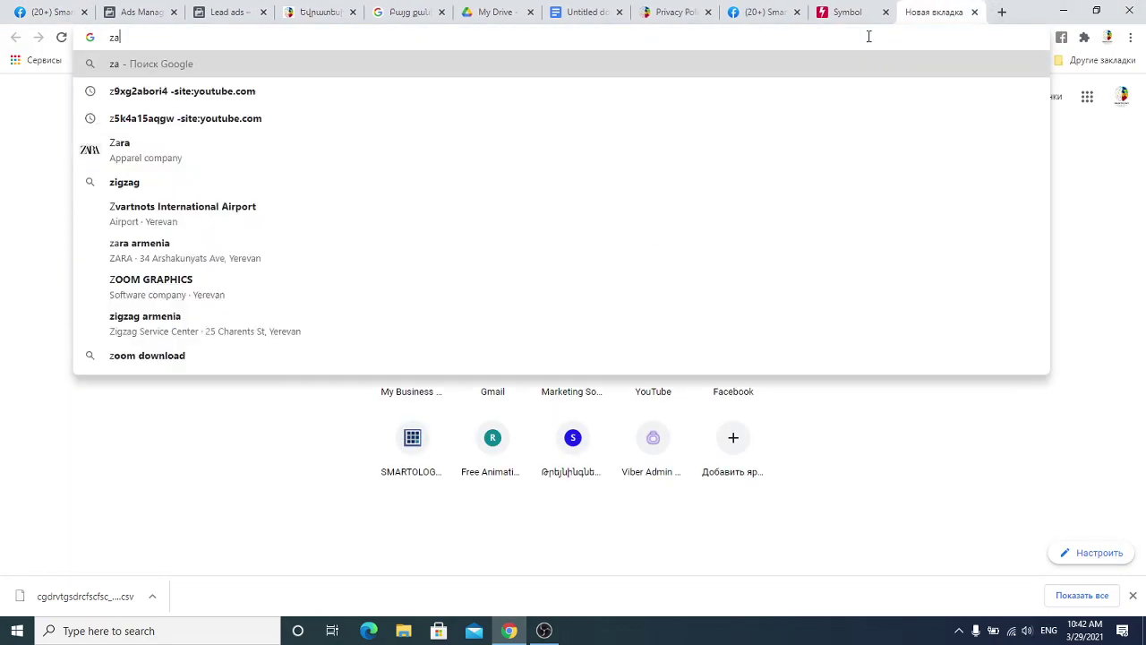
type(".com")
key("Return")
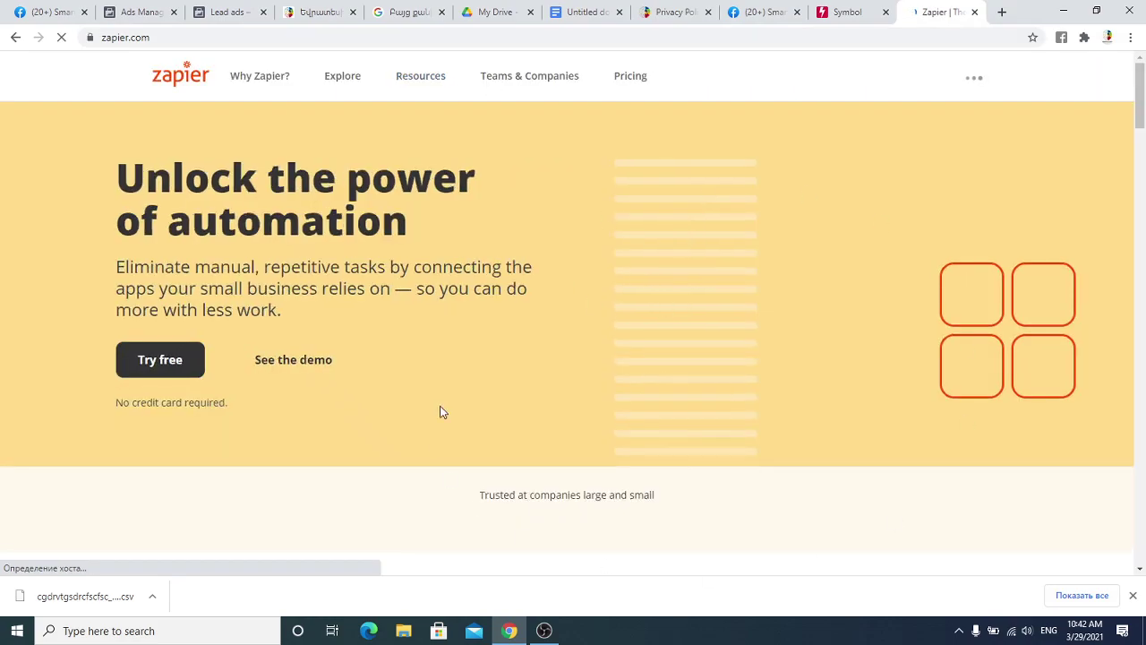
- Look through the Zapier homepage down to the list of supported apps for guided workflows, including Facebook Lead Ads
mouse_move(454, 92)
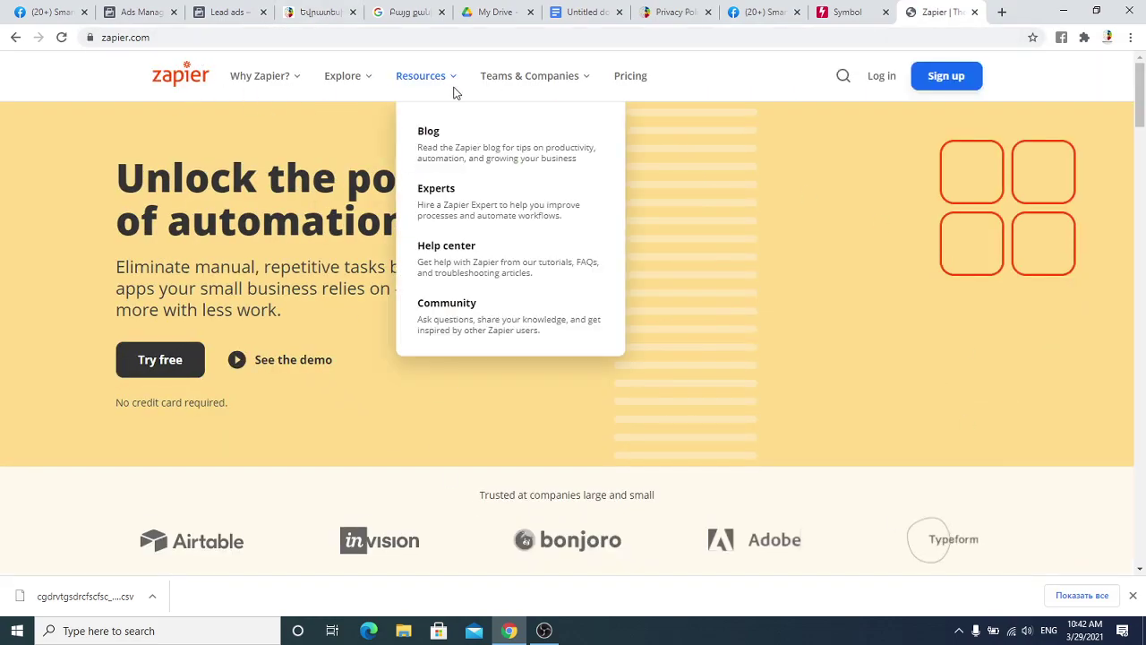
scroll(777, 356, "down", 4)
scroll(752, 372, "down", 3)
scroll(732, 384, "up", 5)
scroll(680, 394, "down", 7)
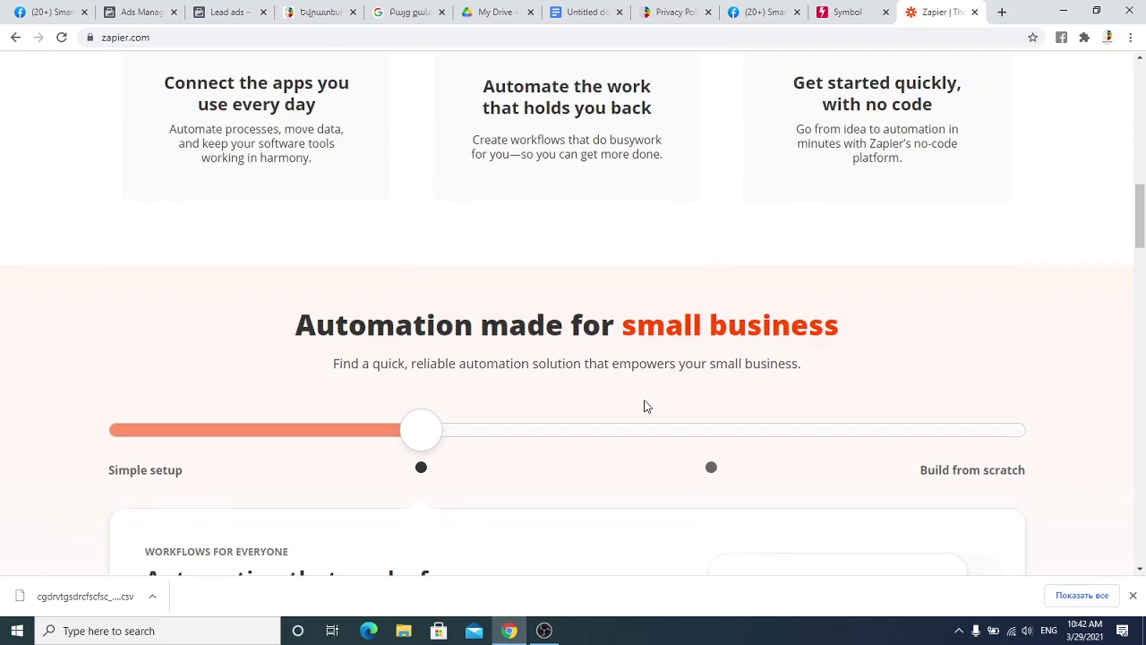
scroll(643, 408, "down", 12)
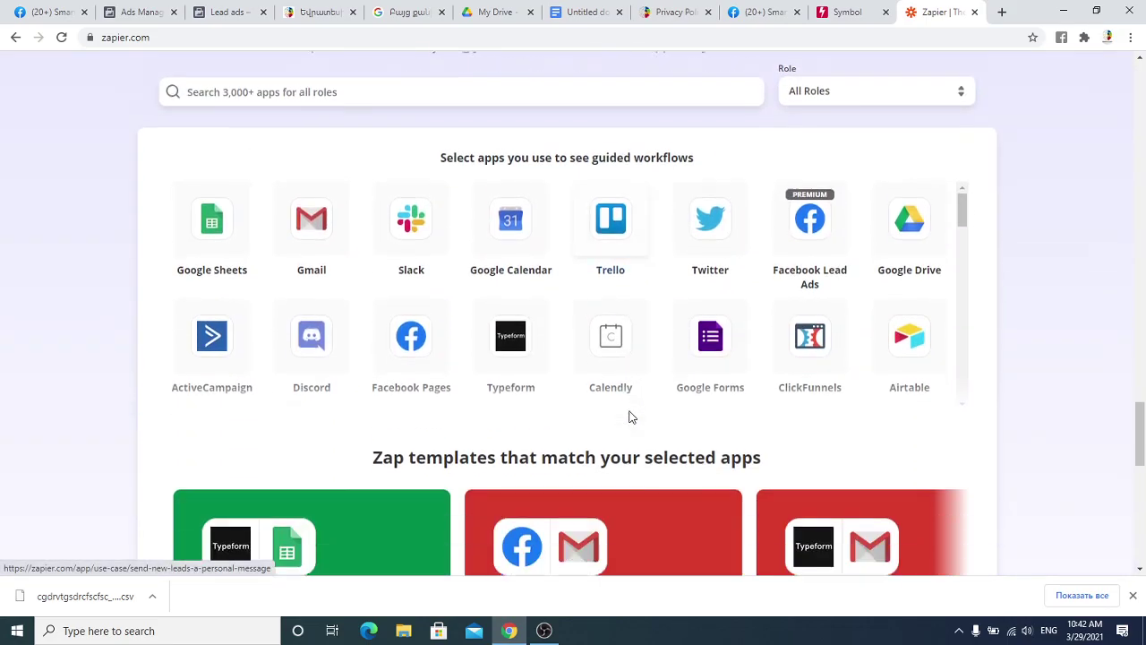
scroll(629, 416, "down", 1)
mouse_move(961, 160)
left_mouse_down()
mouse_move(980, 256)
mouse_move(975, 328)
mouse_move(961, 152)
left_mouse_up()
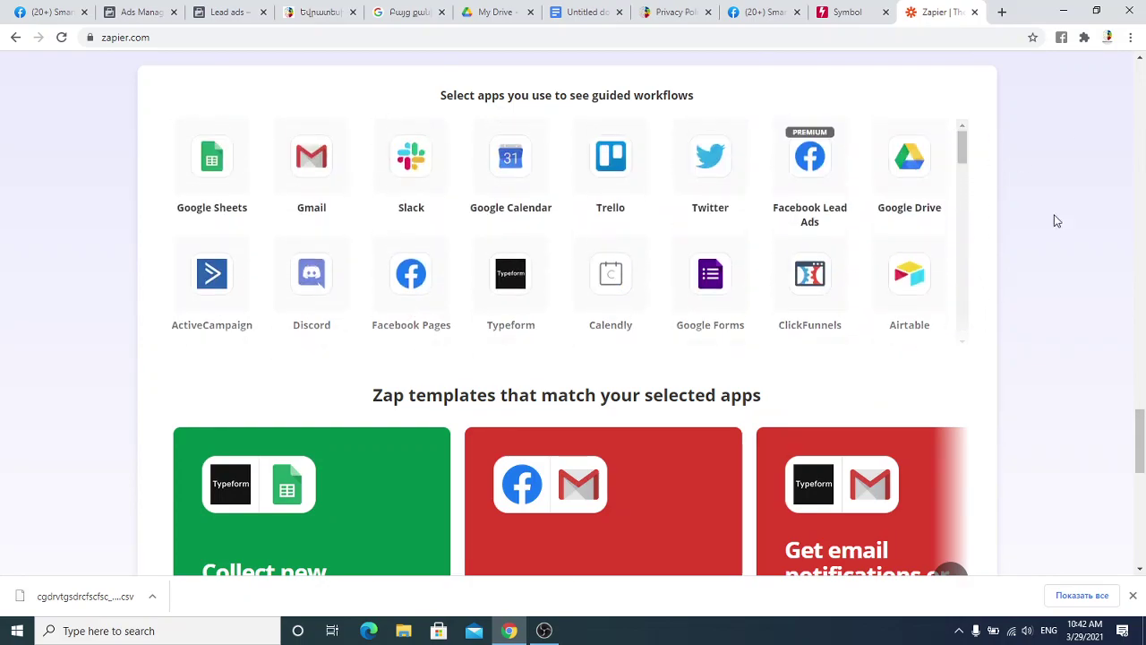
- Review the Zapier homepage's workflow examples, feature overview and introduction from the guided workflows section back up to the page header
scroll(1083, 251, "up", 1)
scroll(704, 384, "down", 5)
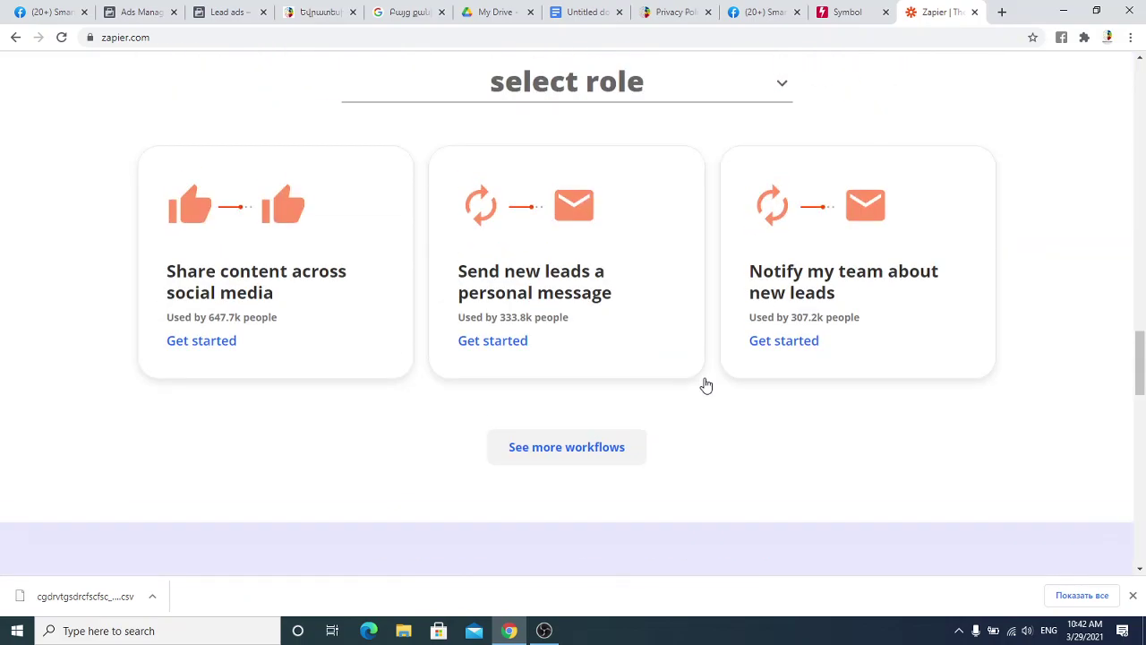
scroll(653, 238, "up", 15)
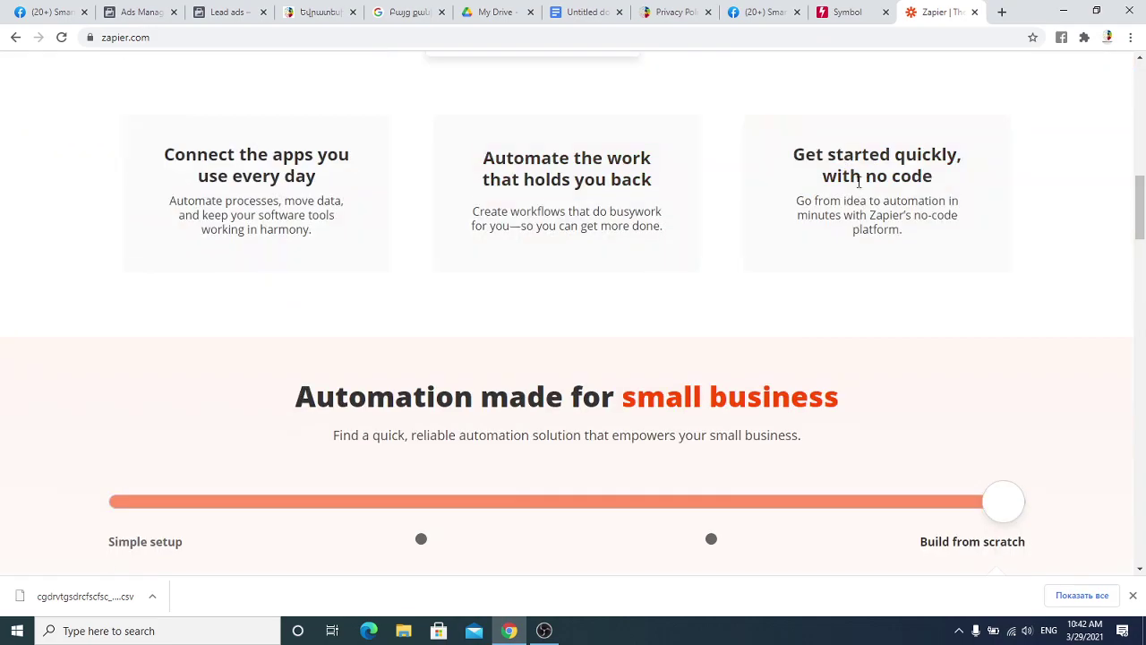
scroll(753, 221, "up", 6)
mouse_move(495, 117)
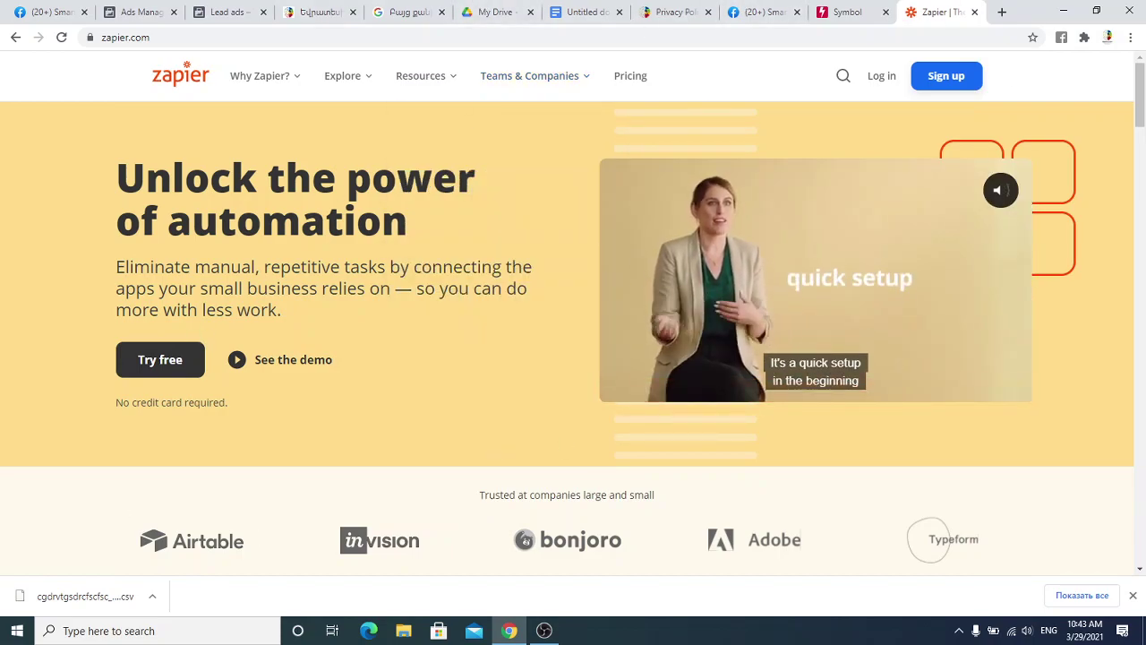
scroll(164, 447, "down", 10)
scroll(550, 498, "up", 5)
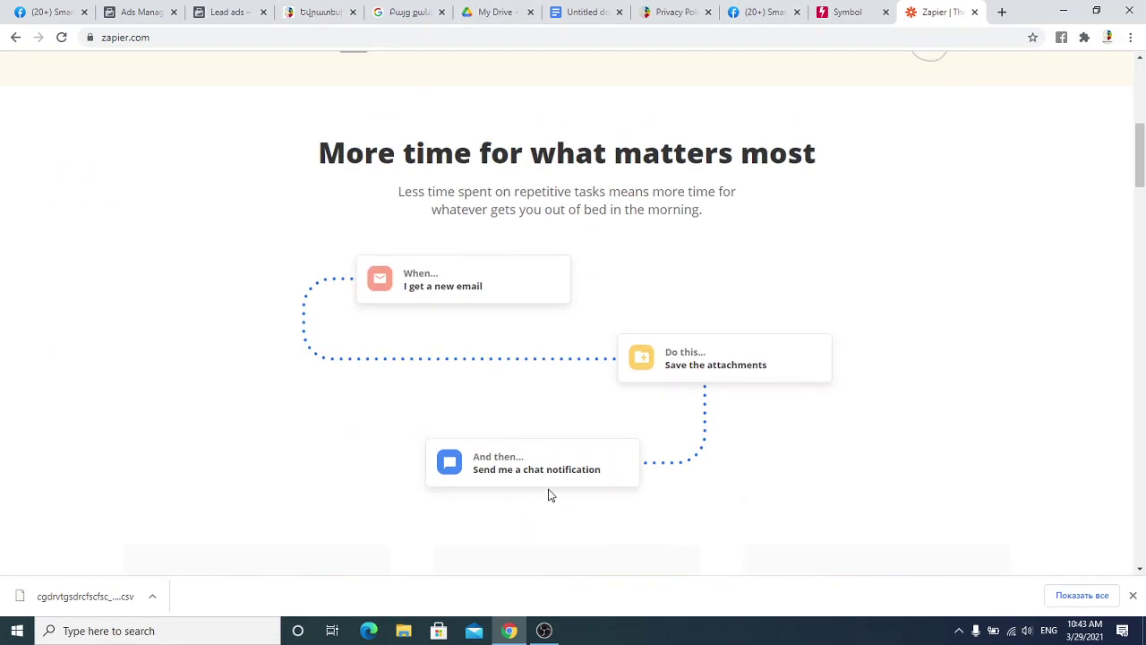
scroll(549, 497, "up", 5)
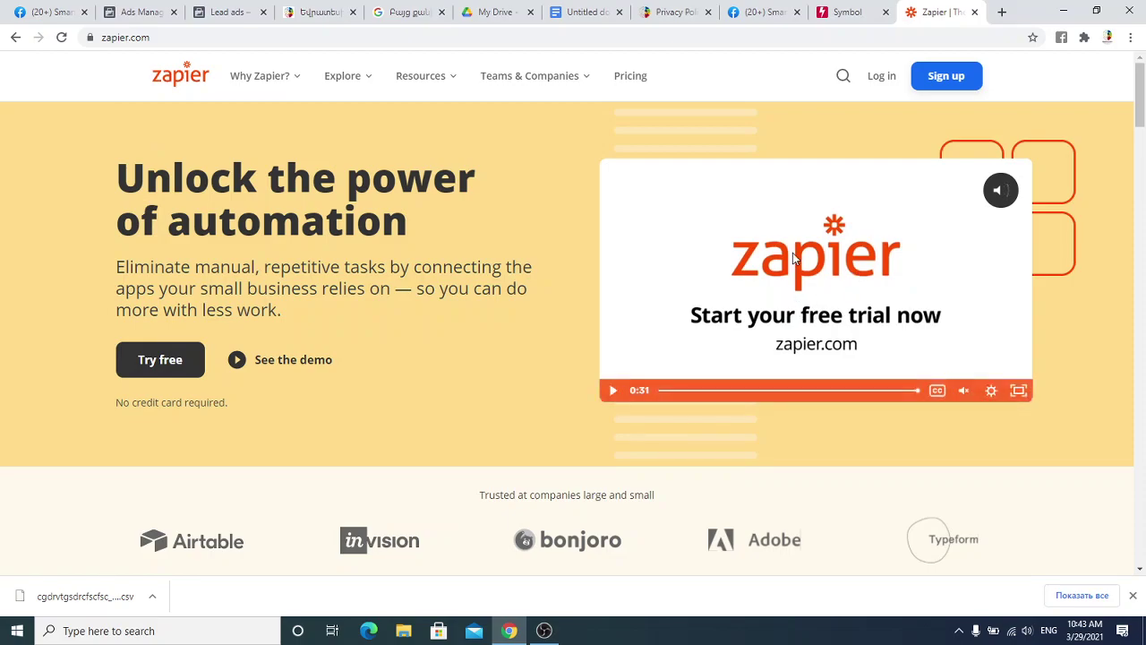
- Close the Zapier page and return to the CRM provider search in Facebook's Leads setup
left_click(974, 12)
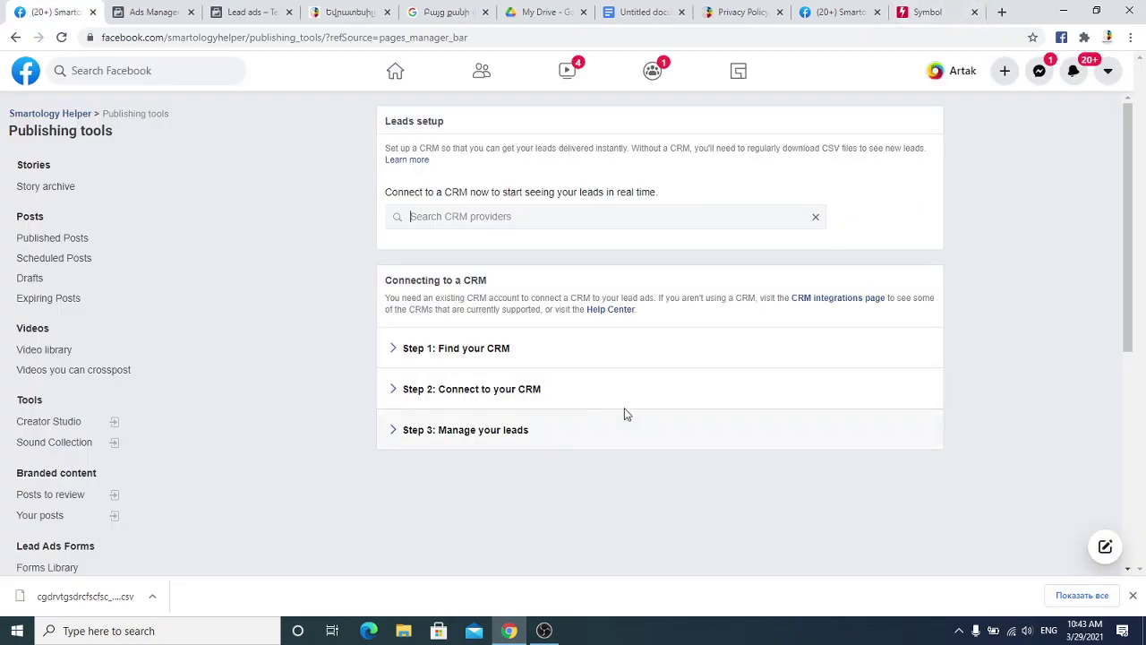
left_click(569, 219)
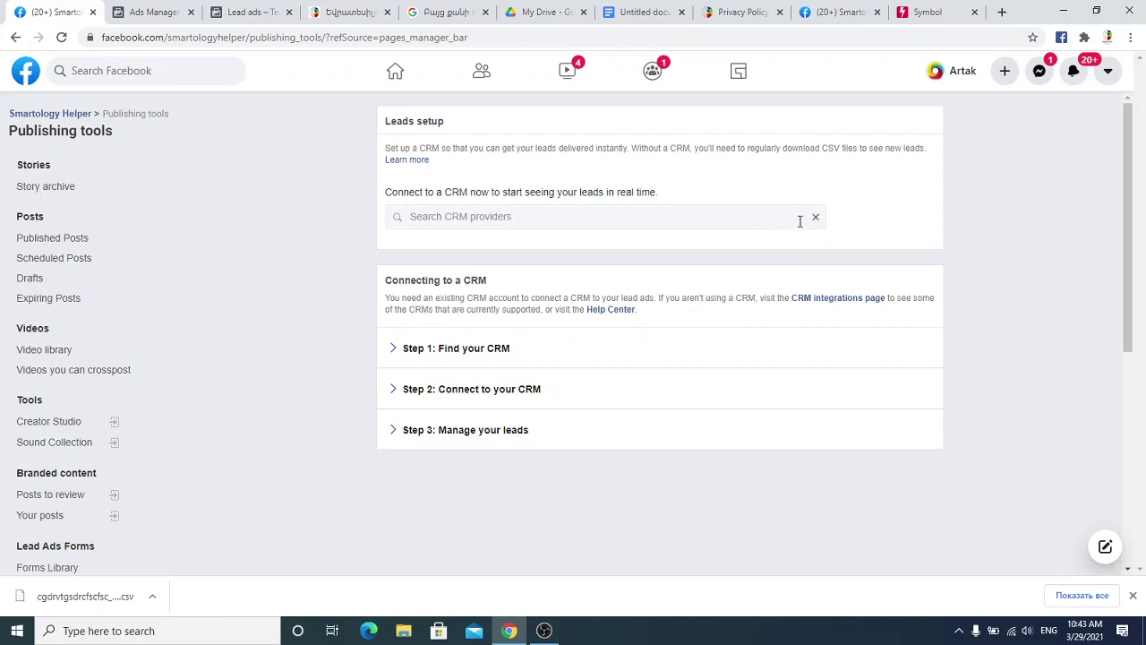
scroll(421, 429, "down", 4)
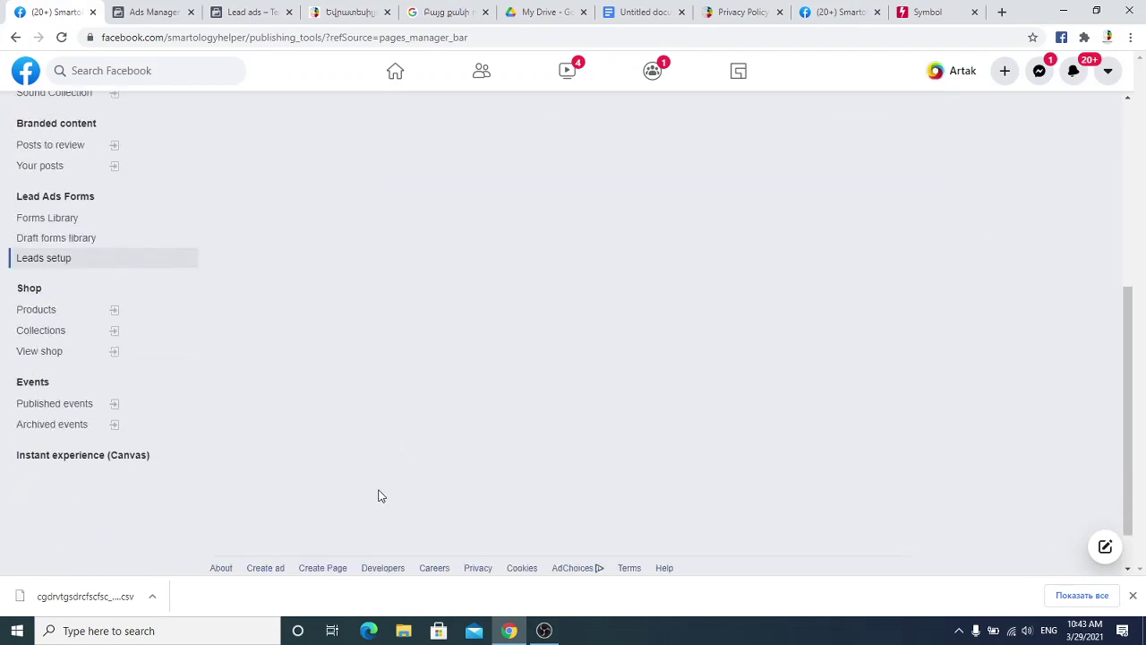
scroll(389, 474, "up", 4)
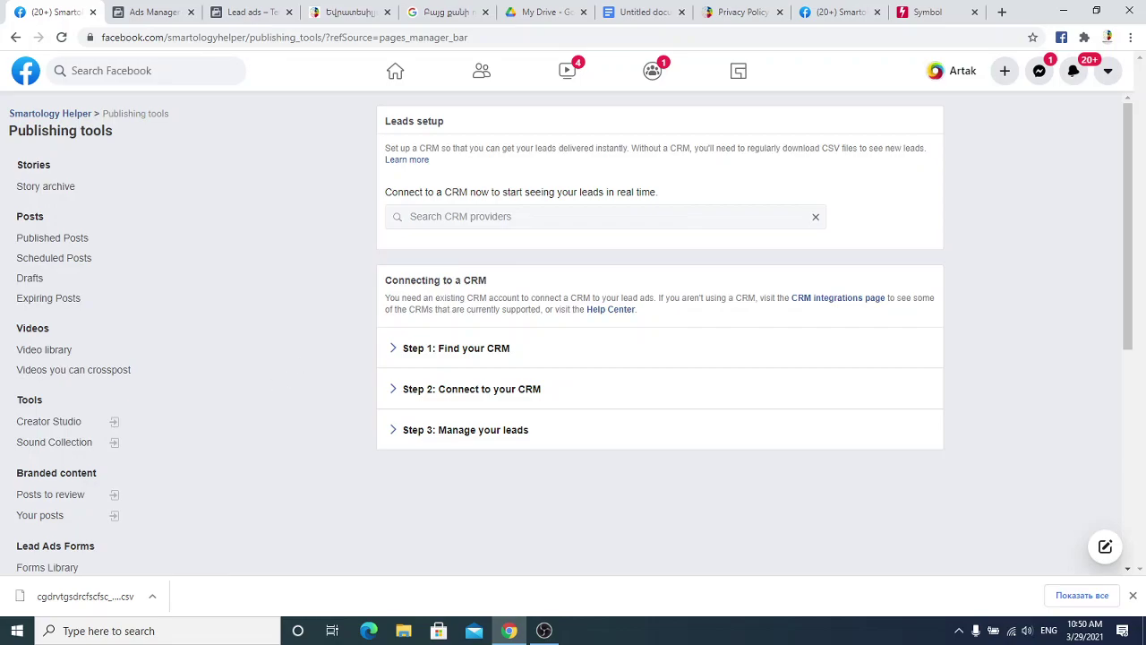
left_click(545, 627)
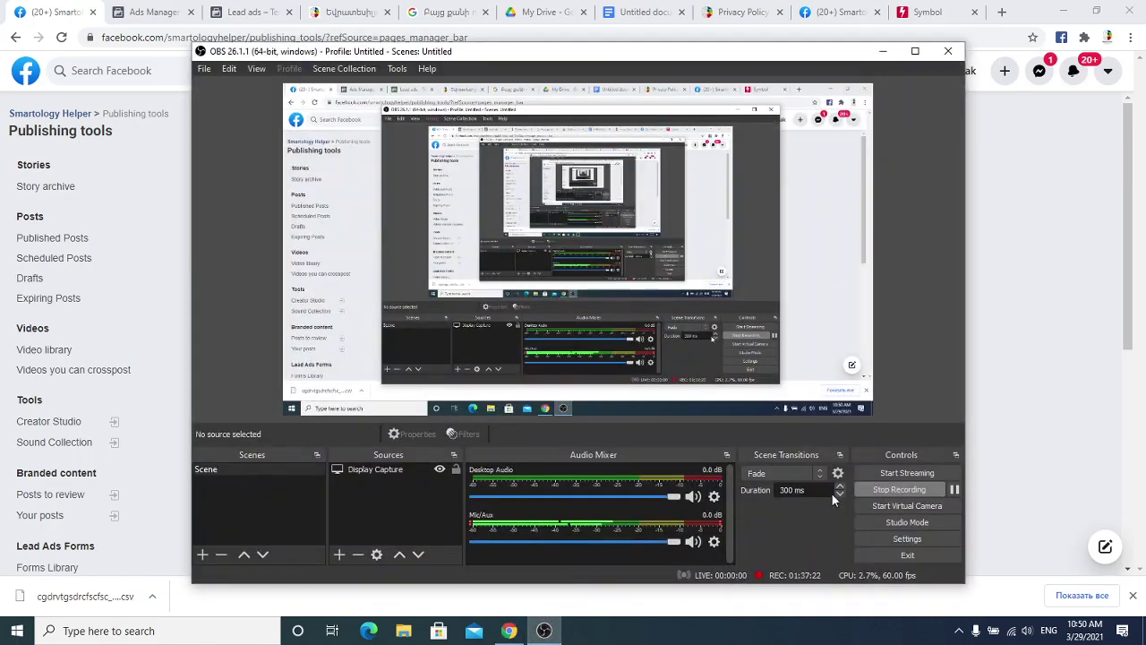